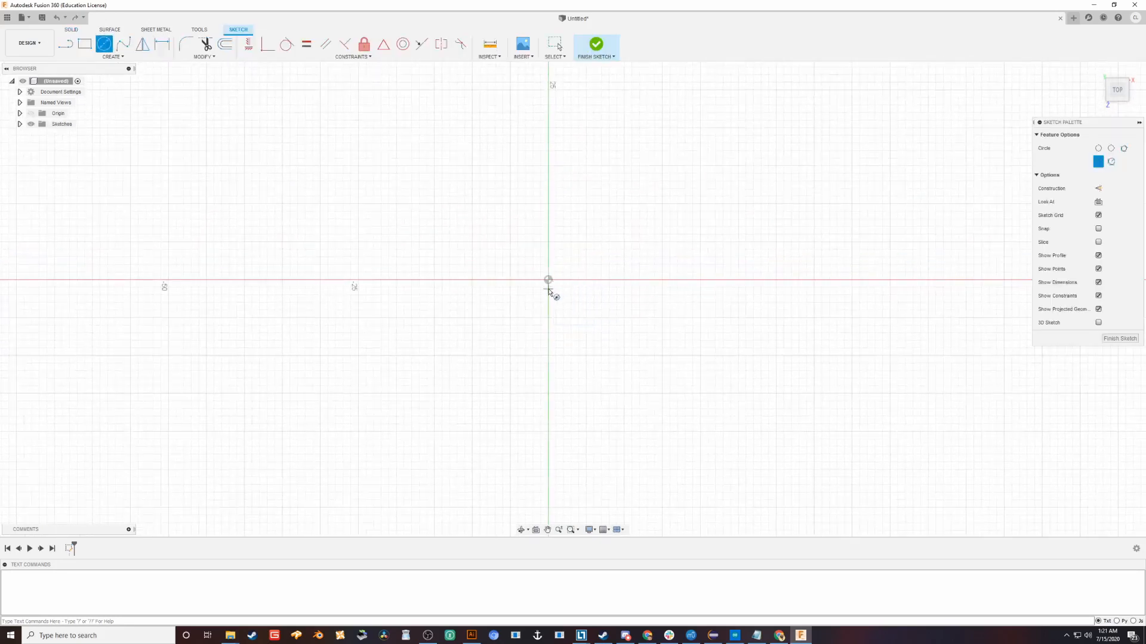
- Add a user parameter named fancyDiameter in mm with expression 50 and the comment "This is the fancy diameter of our amazing cyllander"
{"action": "left_click", "coordinate": [548, 281]}
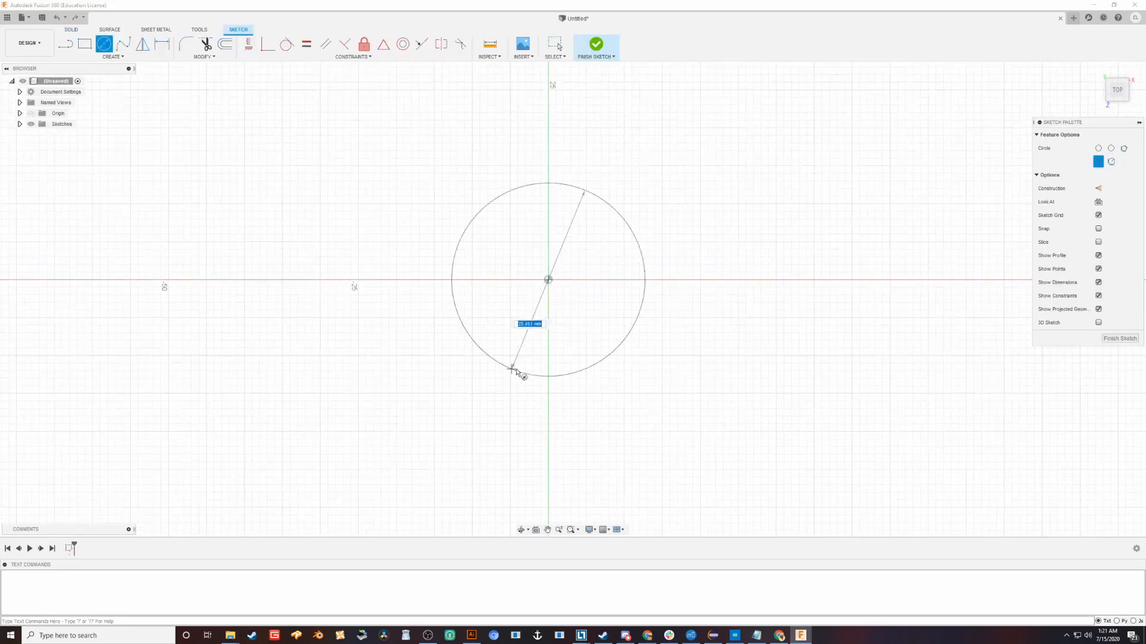
{"action": "left_click", "coordinate": [270, 293]}
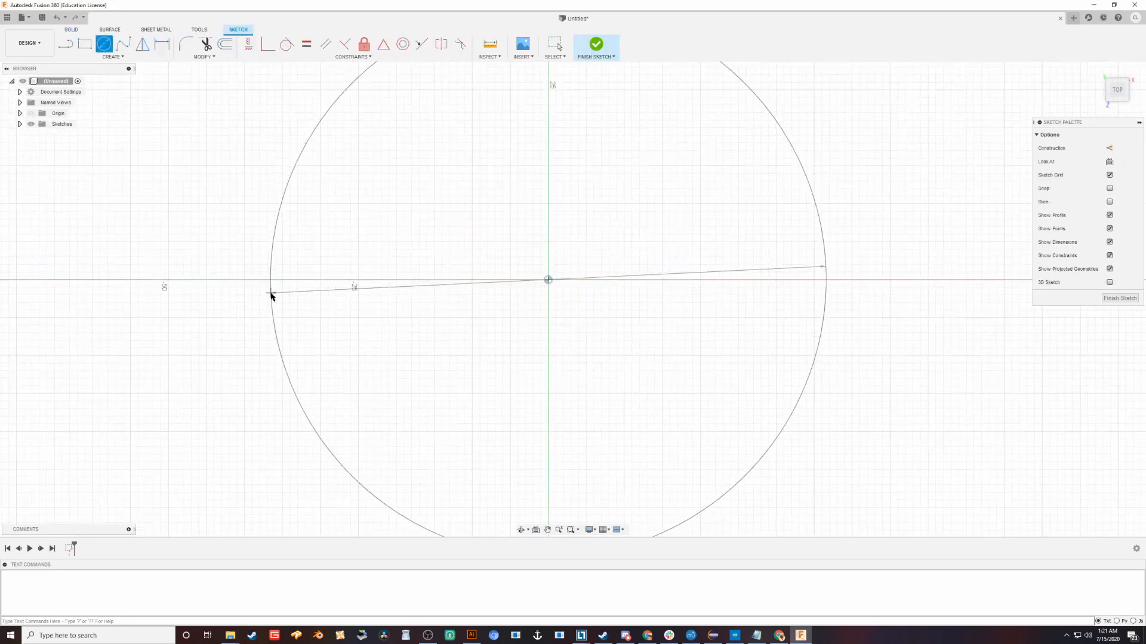
{"action": "left_click", "coordinate": [203, 55]}
{"action": "left_click", "coordinate": [191, 141]}
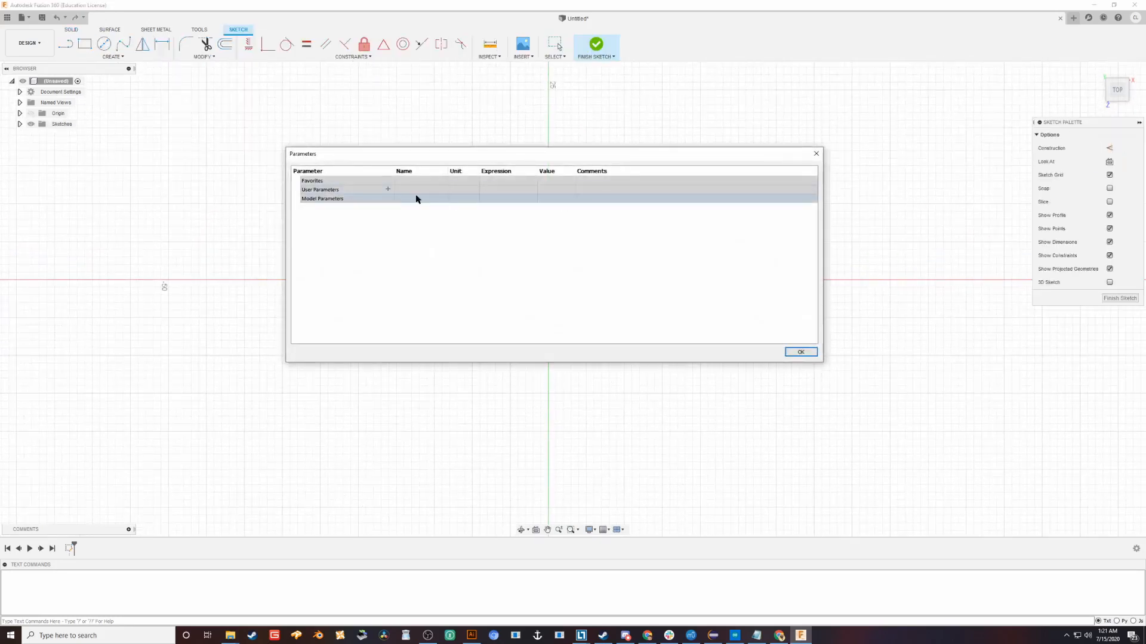
{"action": "left_click", "coordinate": [388, 190]}
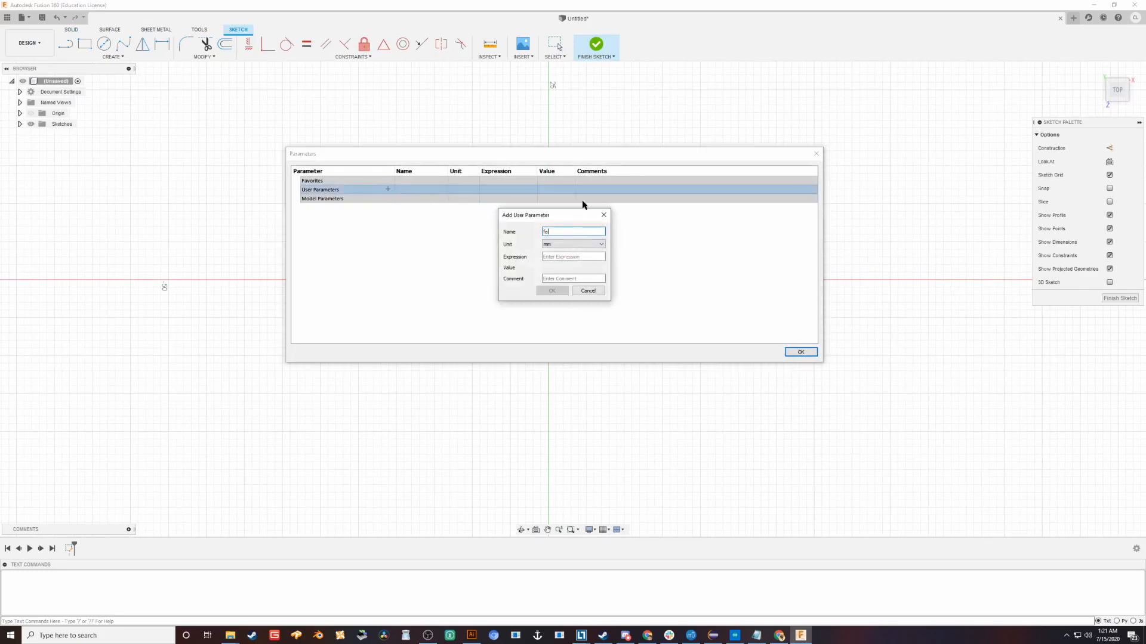
{"action": "type", "text": "fancyDiameter"}
{"action": "left_click", "coordinate": [591, 256]}
{"action": "type", "text": "50"}
{"action": "type", "text": "This is the"}
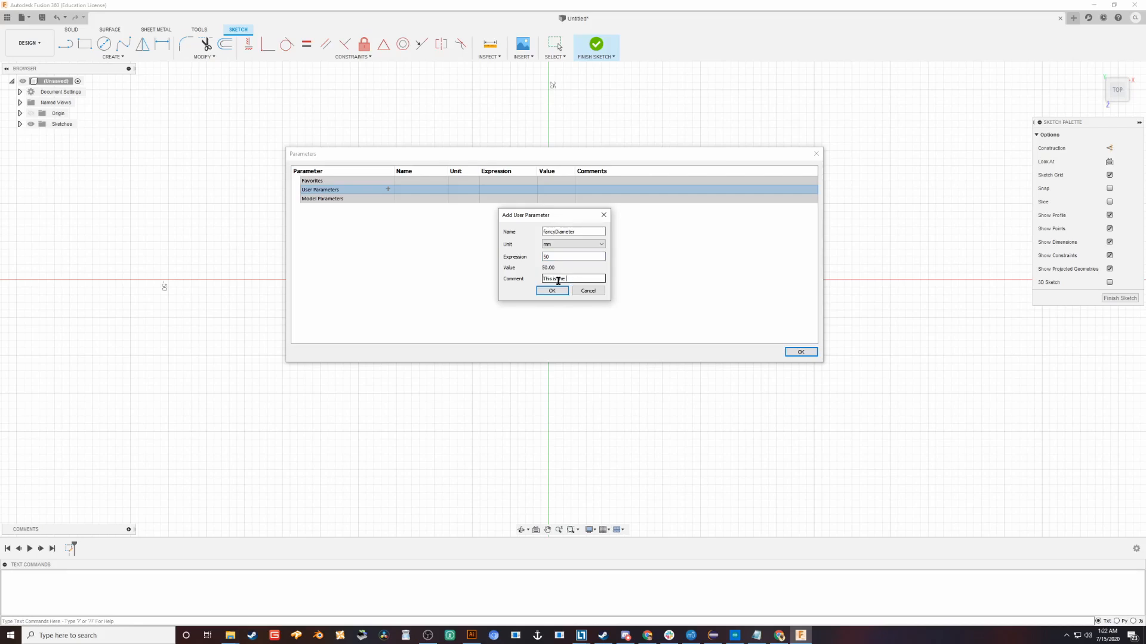
{"action": "type", "text": " fancy diameter of our amazing "}
{"action": "type", "text": "cyllander"}
{"action": "left_click", "coordinate": [551, 290]}
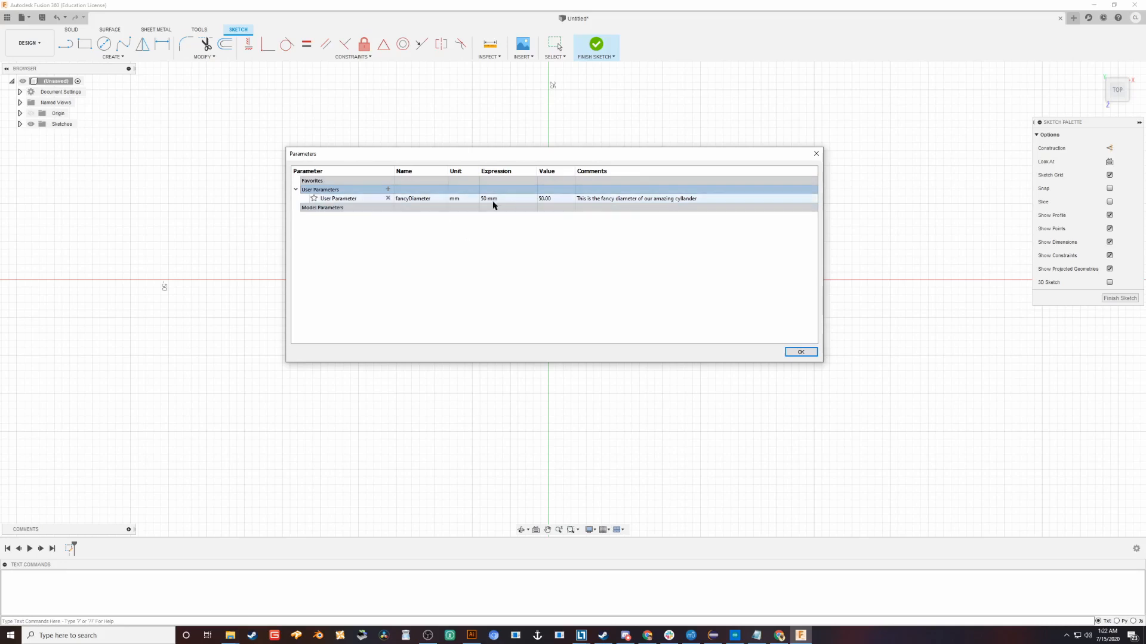
{"action": "left_click", "coordinate": [801, 352]}
- Sketch a circle centred on the origin with its diameter set to the fancyDiameter parameter, and finish the sketch
{"action": "key", "text": "c"}
{"action": "left_click", "coordinate": [548, 279]}
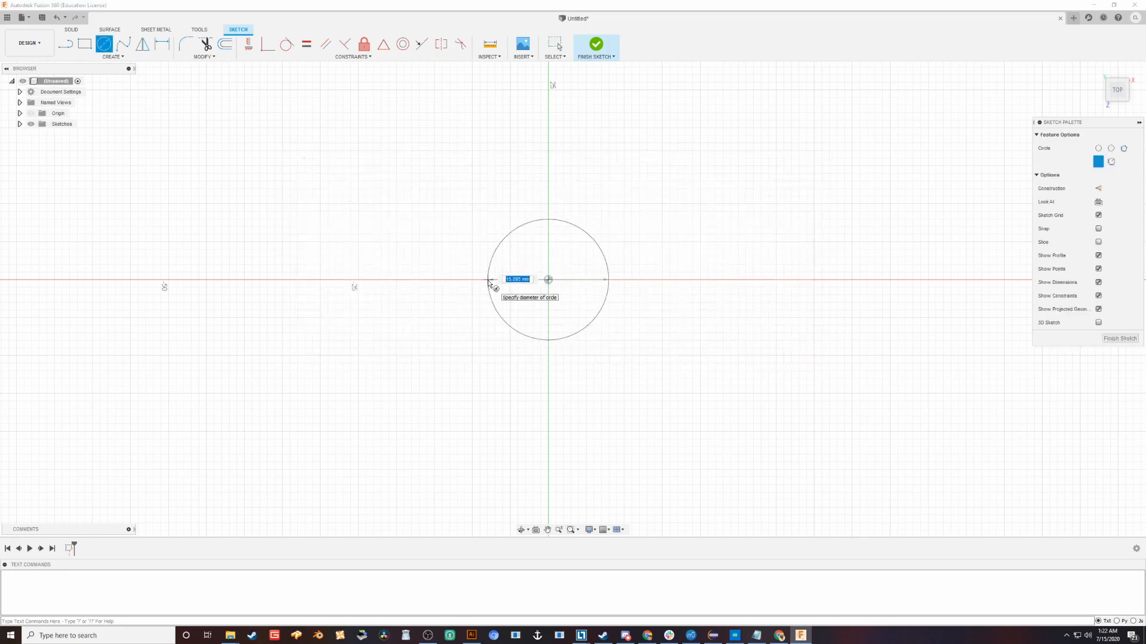
{"action": "type", "text": "fancy"}
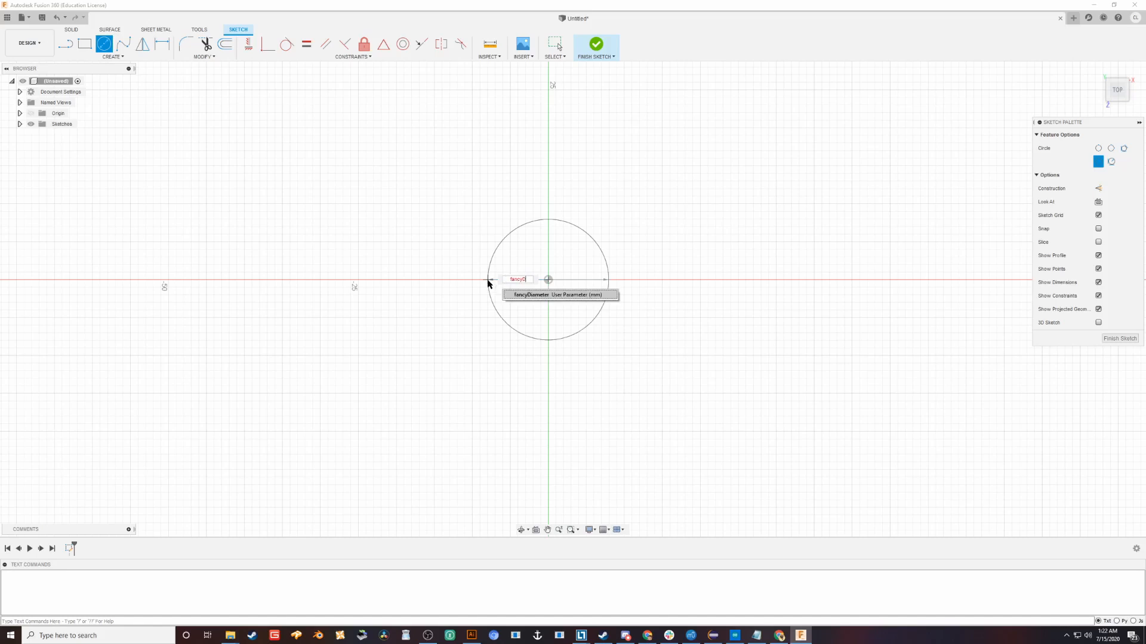
{"action": "type", "text": "D"}
{"action": "key", "text": "Return"}
{"action": "key", "text": "Return"}
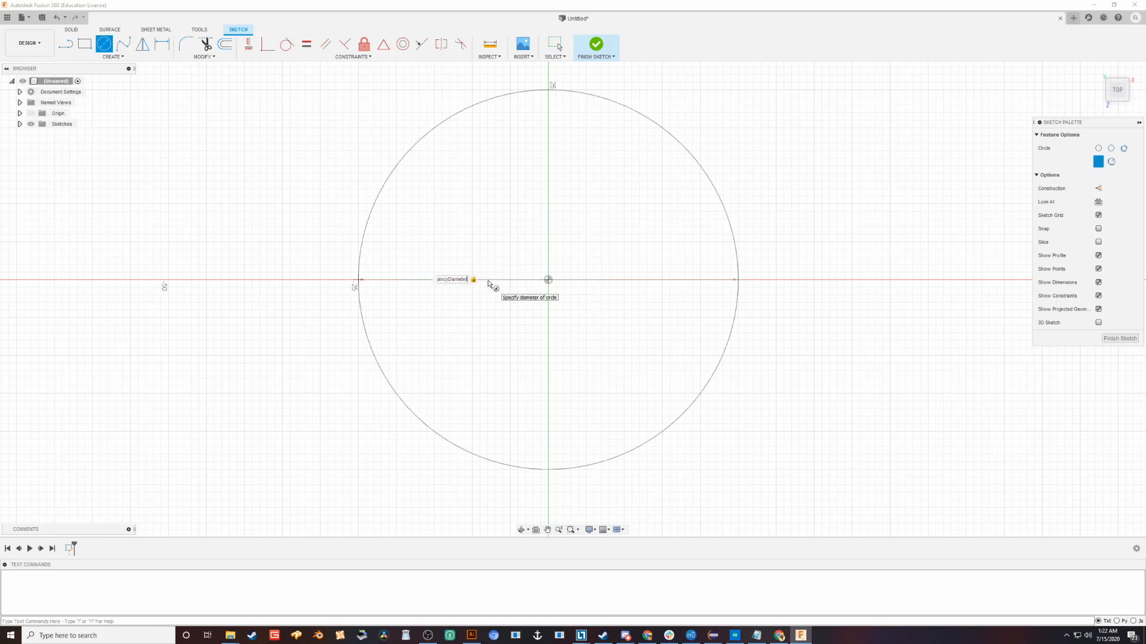
{"action": "key", "text": "Return"}
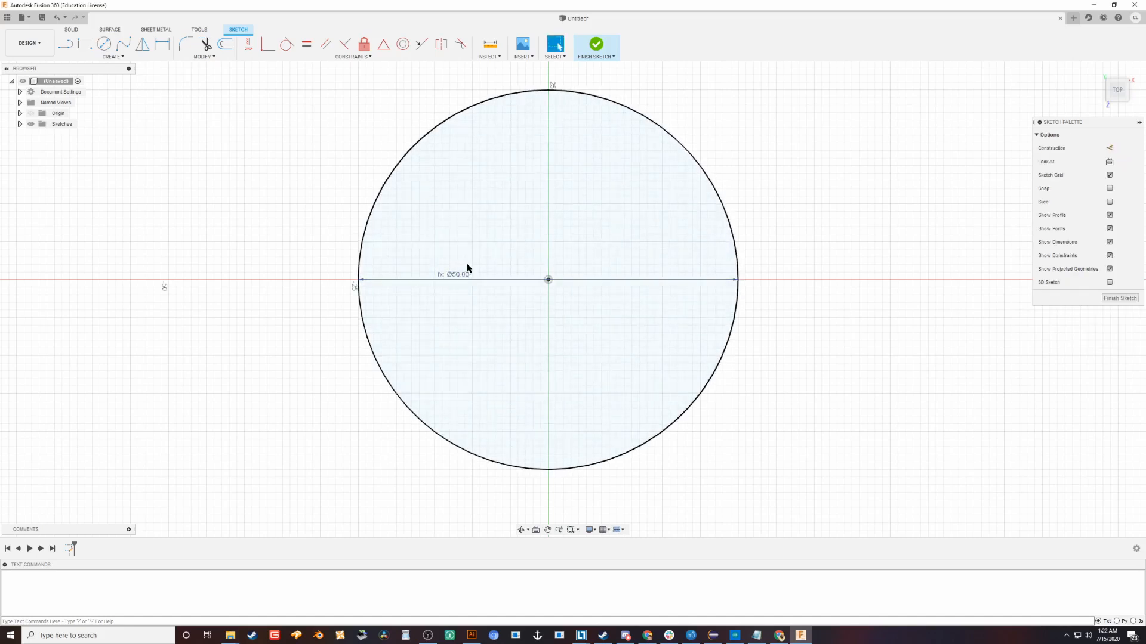
{"action": "scroll", "coordinate": [460, 358], "scroll_direction": "up", "scroll_amount": 3}
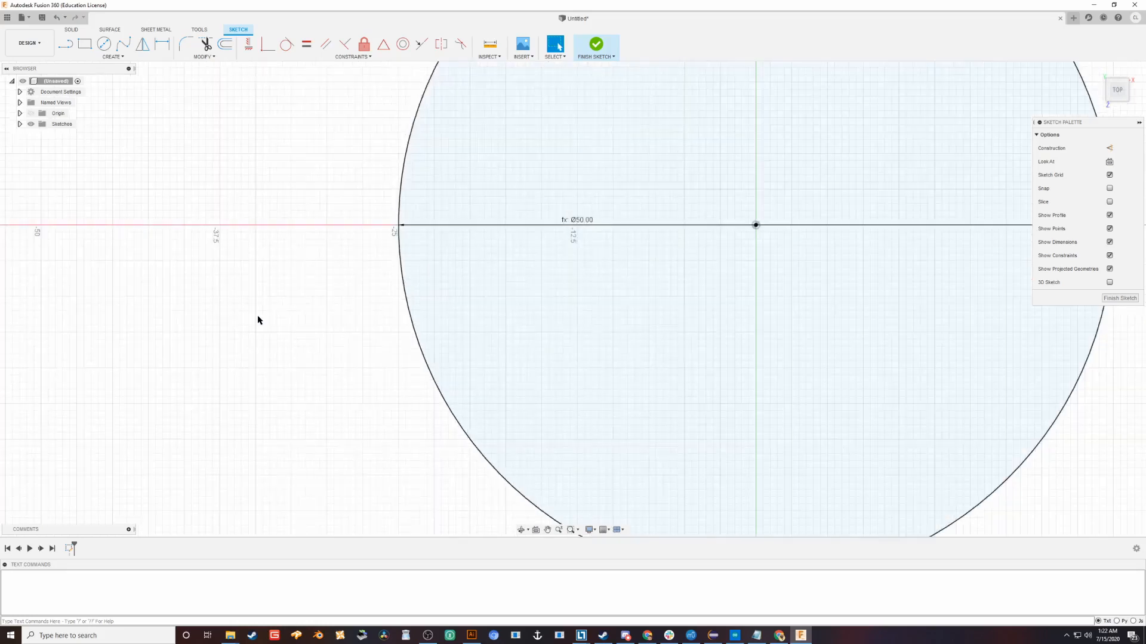
{"action": "scroll", "coordinate": [256, 320], "scroll_direction": "down", "scroll_amount": 4}
{"action": "left_click", "coordinate": [595, 44]}
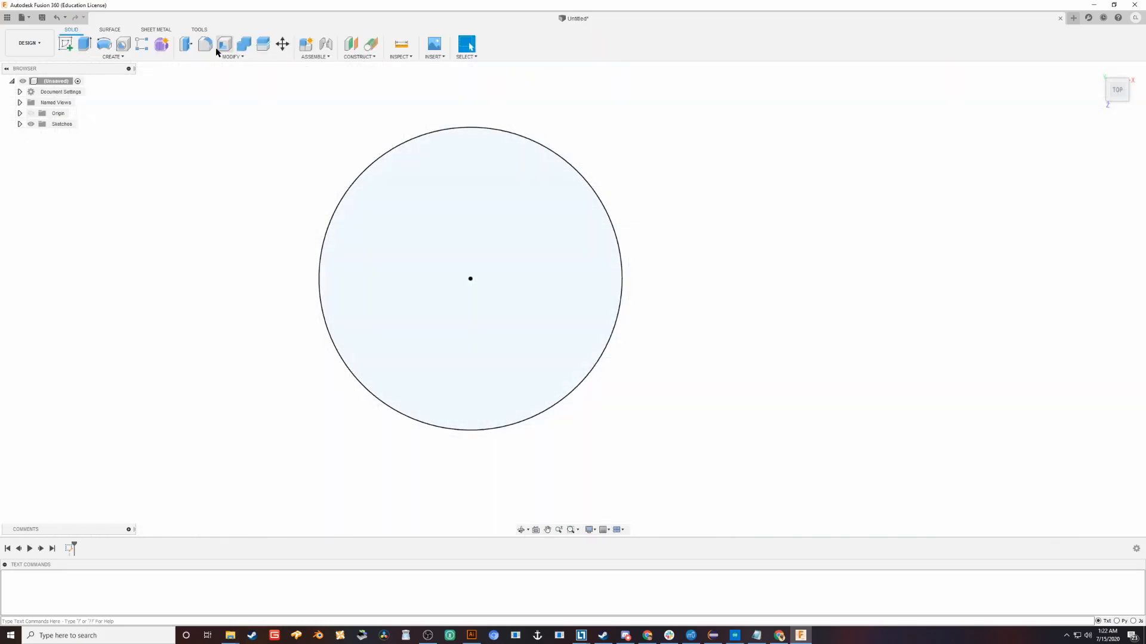
- Change the expression of the fancyDiameter user parameter to 100 mm
{"action": "left_click", "coordinate": [235, 57]}
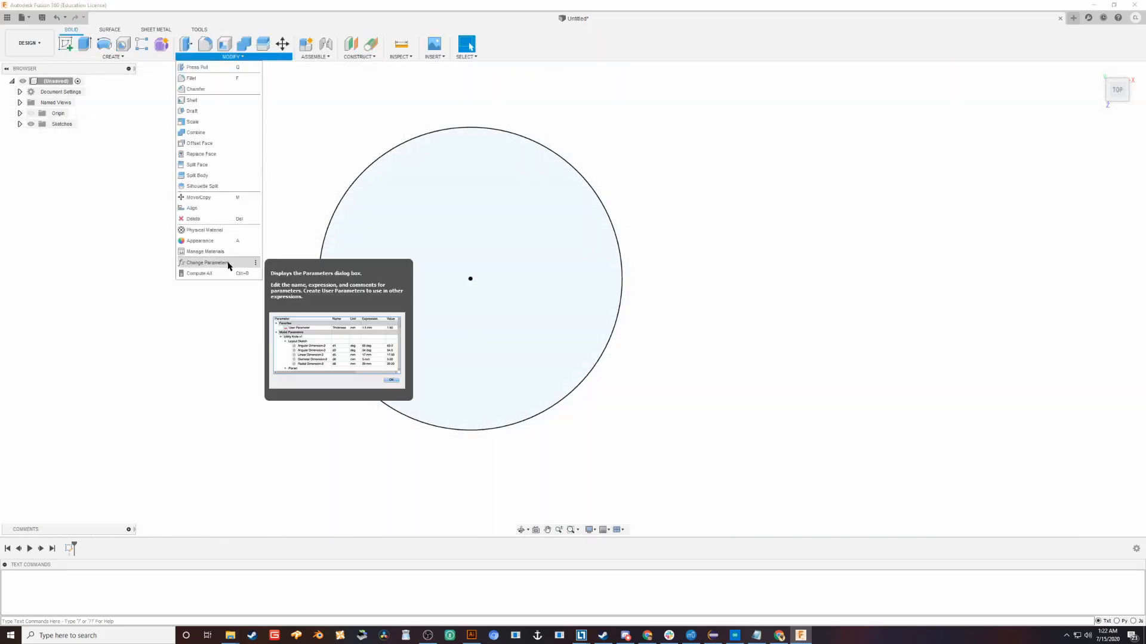
{"action": "left_click", "coordinate": [228, 266]}
{"action": "double_click", "coordinate": [486, 199]}
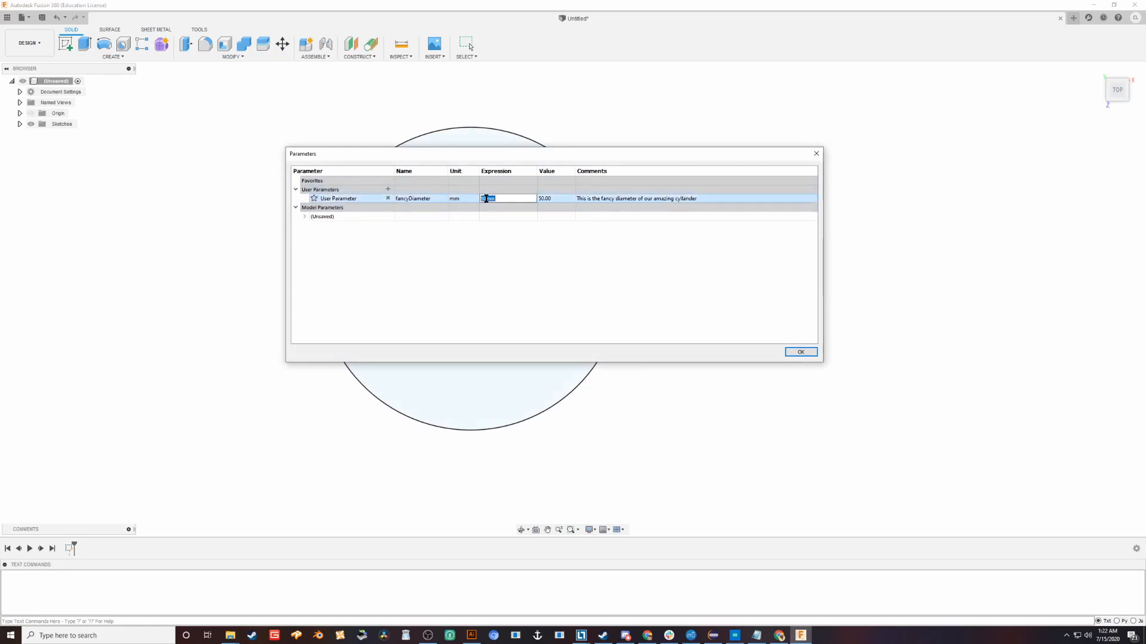
{"action": "left_click", "coordinate": [552, 201]}
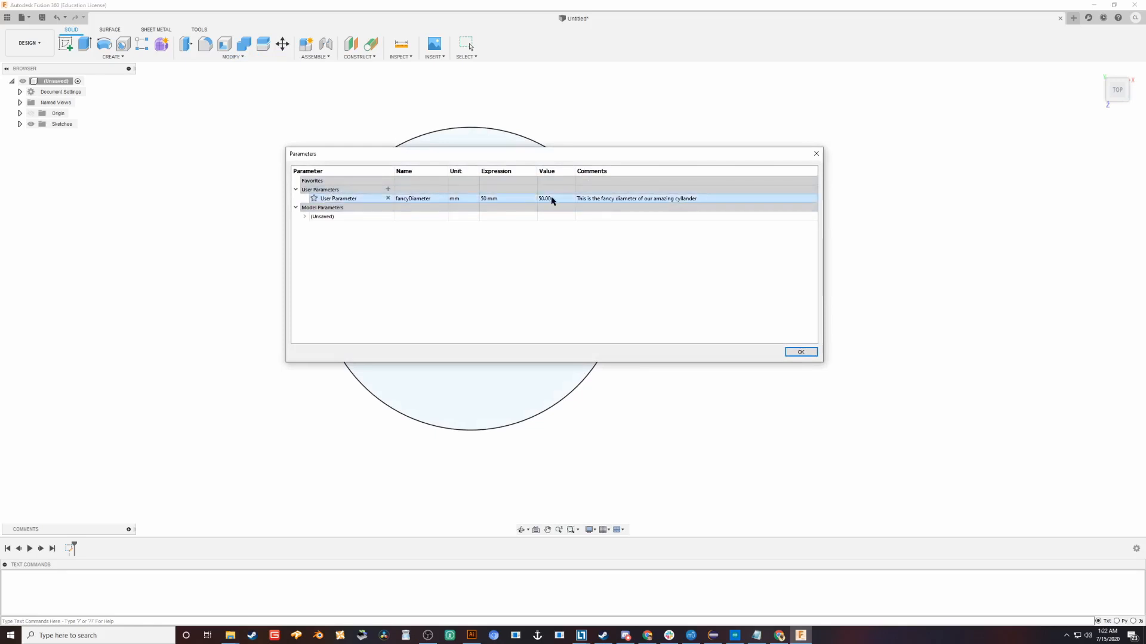
{"action": "left_click", "coordinate": [486, 200]}
{"action": "key", "text": "BackSpace"}
{"action": "key", "text": "BackSpace"}
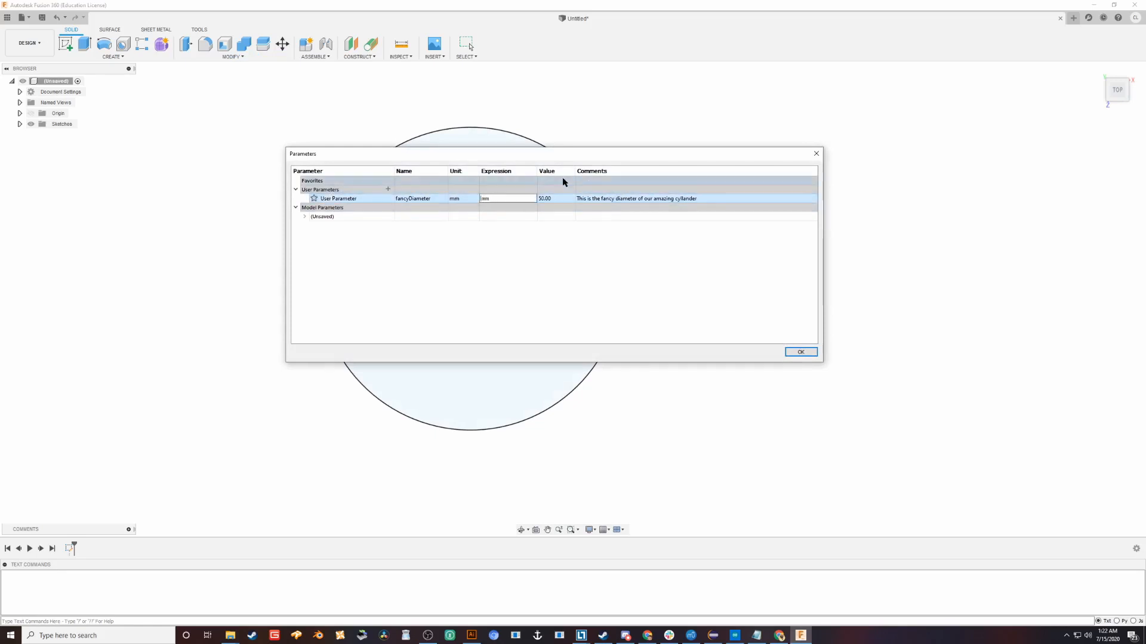
{"action": "type", "text": "100"}
{"action": "key", "text": "Return"}
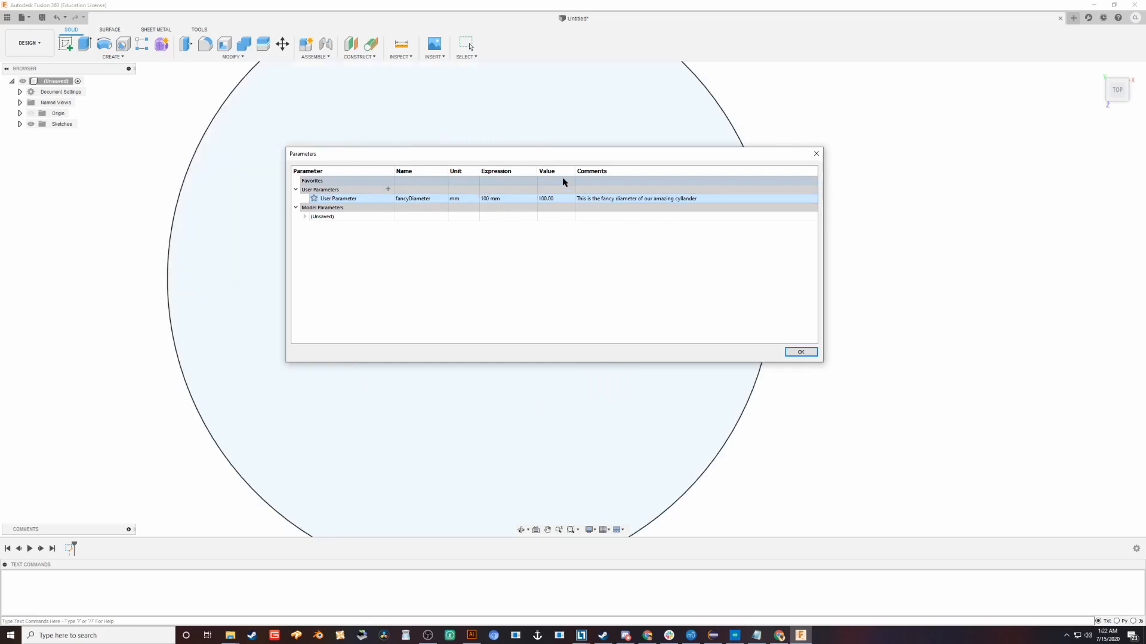
- Set the fancyDiameter user parameter to 50 mm and close the parameters list
{"action": "double_click", "coordinate": [486, 200]}
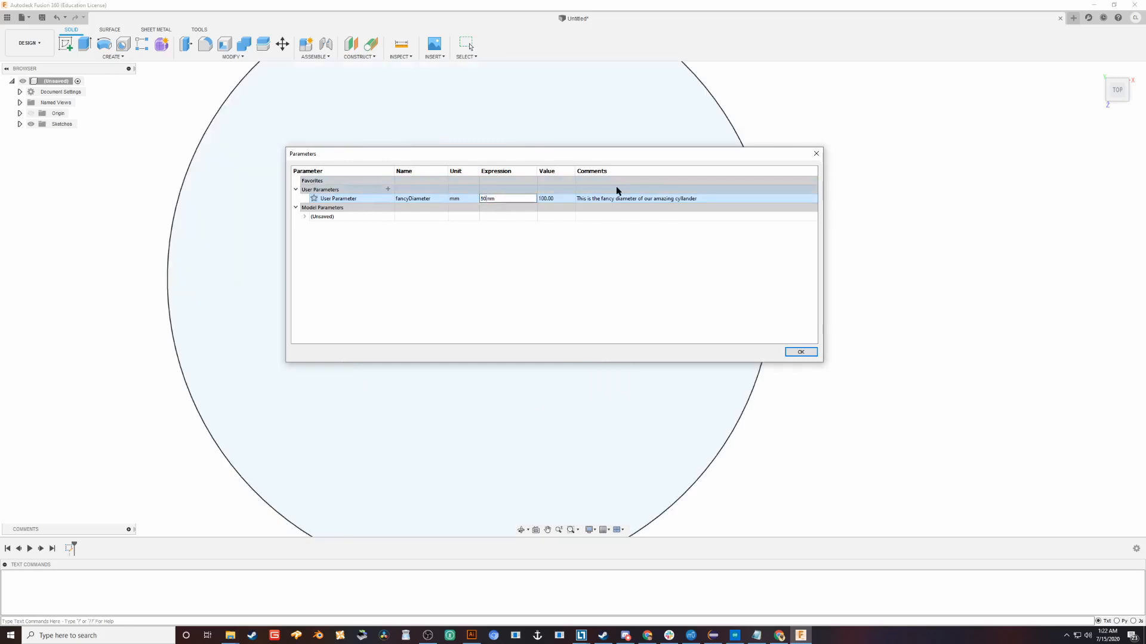
{"action": "type", "text": "50"}
{"action": "left_click", "coordinate": [788, 352]}
- Extrude the circular profile 65 mm upward as a new body to form a cylinder
{"action": "scroll", "coordinate": [459, 335], "scroll_direction": "down", "scroll_amount": 3}
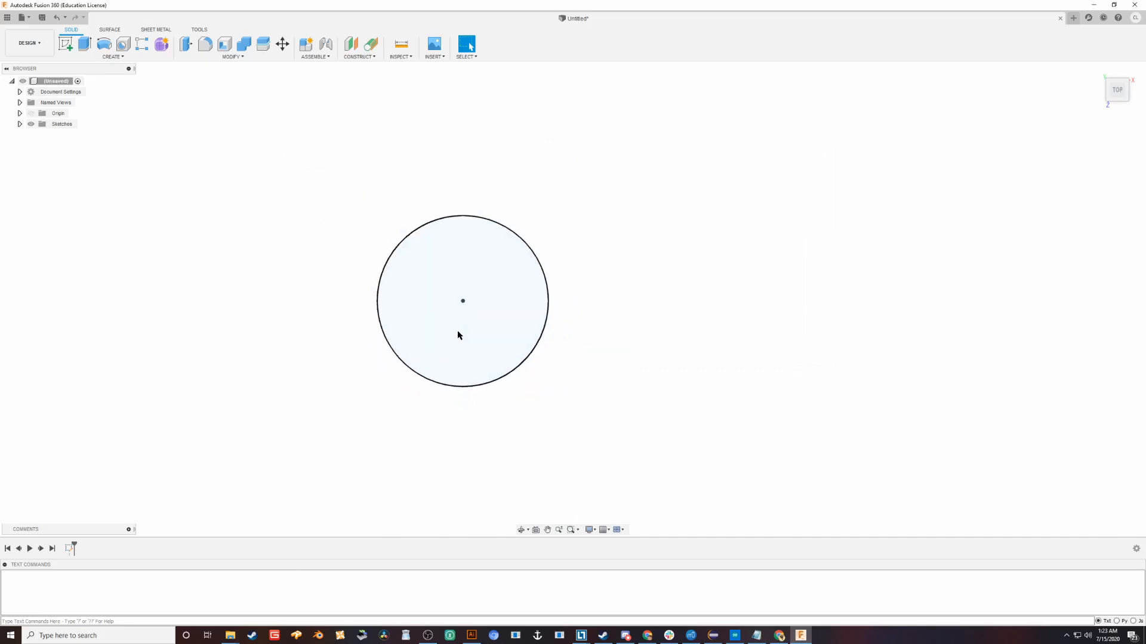
{"action": "scroll", "coordinate": [417, 323], "scroll_direction": "up", "scroll_amount": 2}
{"action": "left_click", "coordinate": [417, 274]}
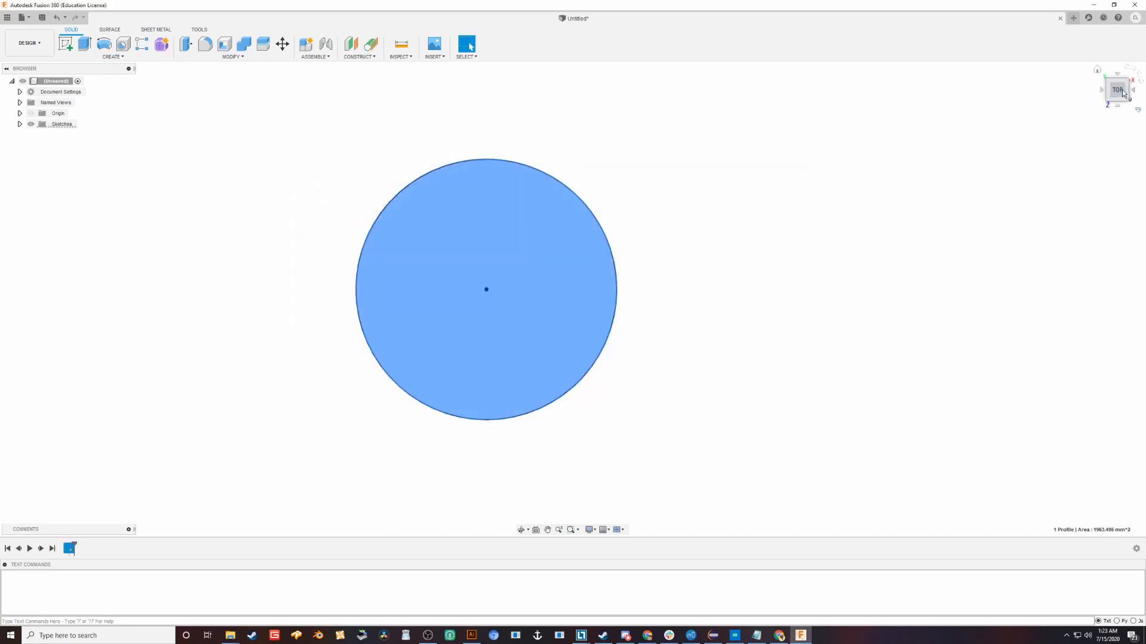
{"action": "left_click_drag", "start_coordinate": [1123, 93], "coordinate": [806, 388]}
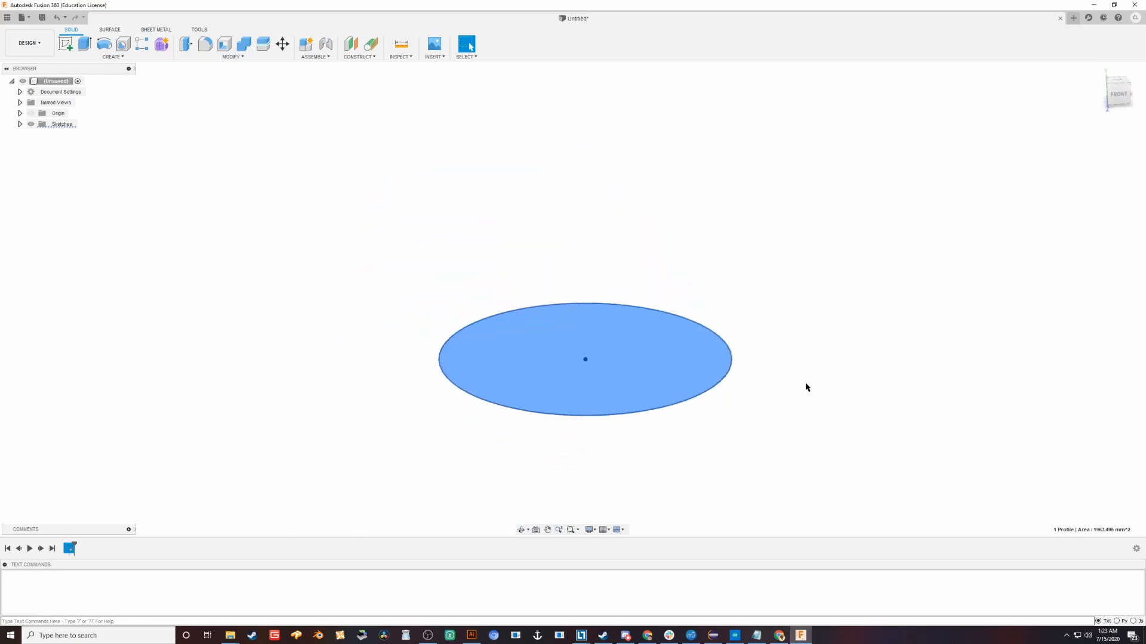
{"action": "scroll", "coordinate": [809, 394], "scroll_direction": "down", "scroll_amount": 3}
{"action": "key", "text": "e"}
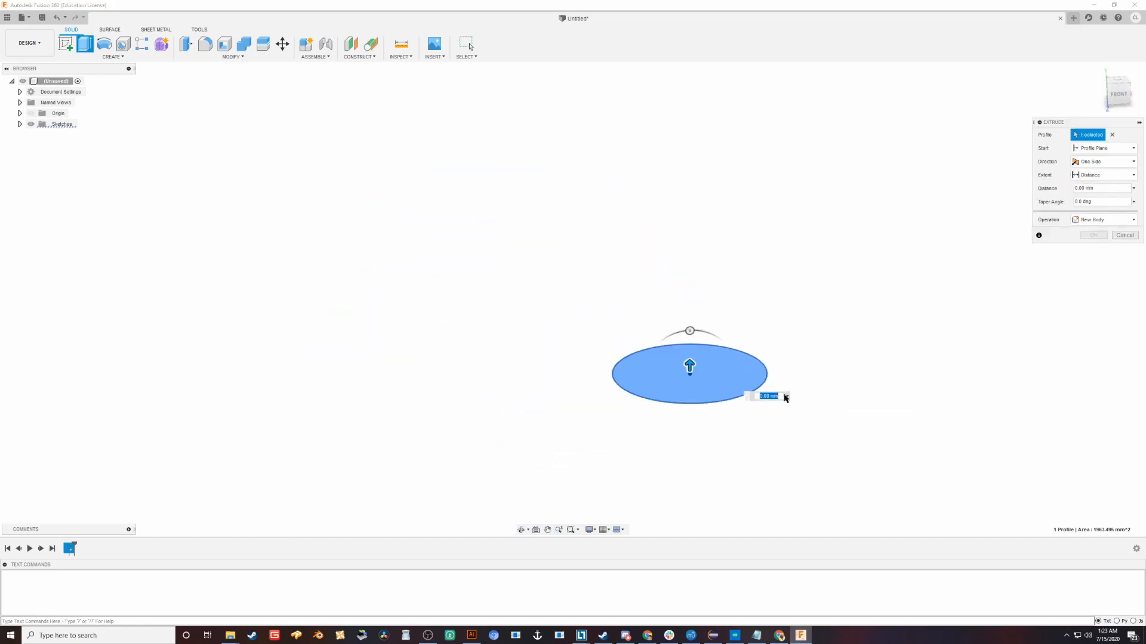
{"action": "left_click_drag", "start_coordinate": [689, 367], "coordinate": [684, 180]}
{"action": "key", "text": "Return"}
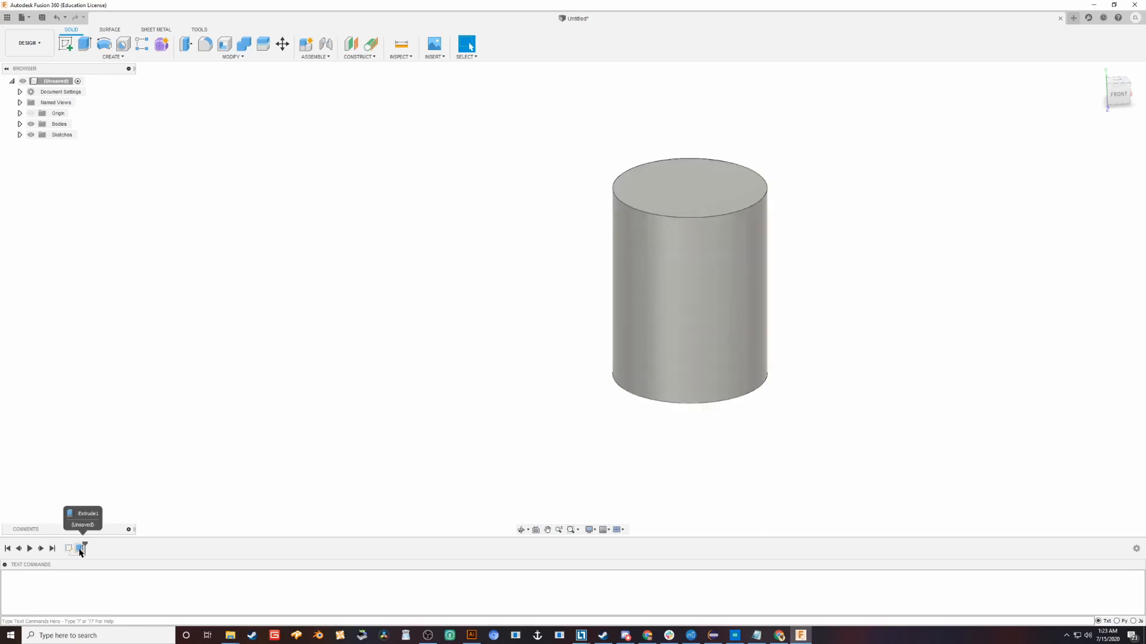
- Open the parameters list and expand the model parameters of the circle sketch and the extrusion
{"action": "left_click", "coordinate": [242, 57]}
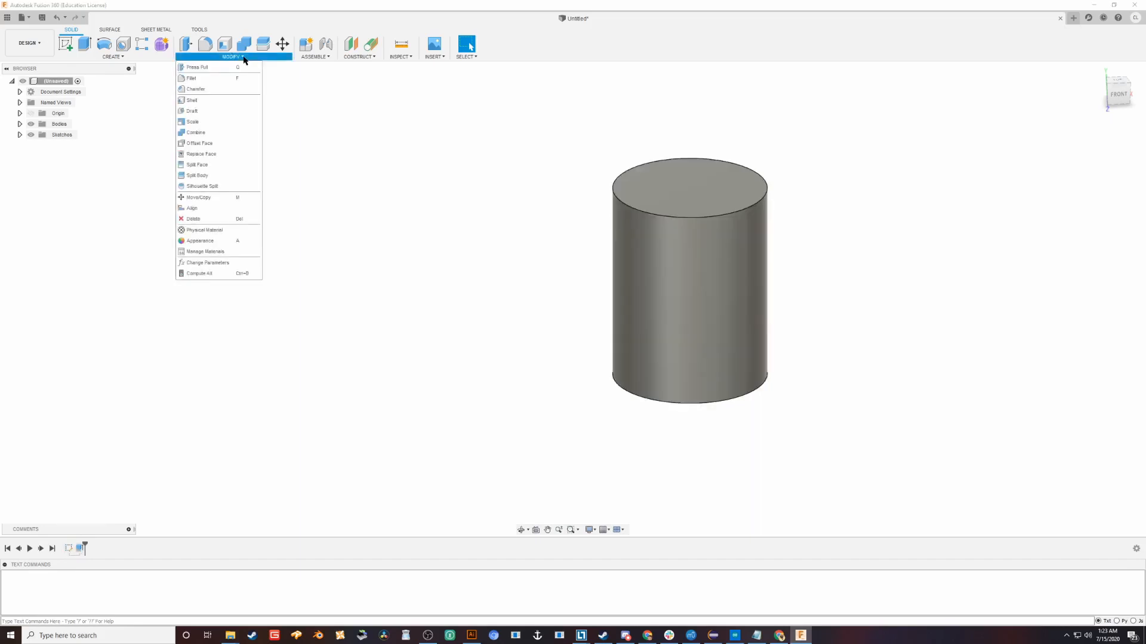
{"action": "left_click", "coordinate": [230, 263]}
{"action": "left_click", "coordinate": [302, 217]}
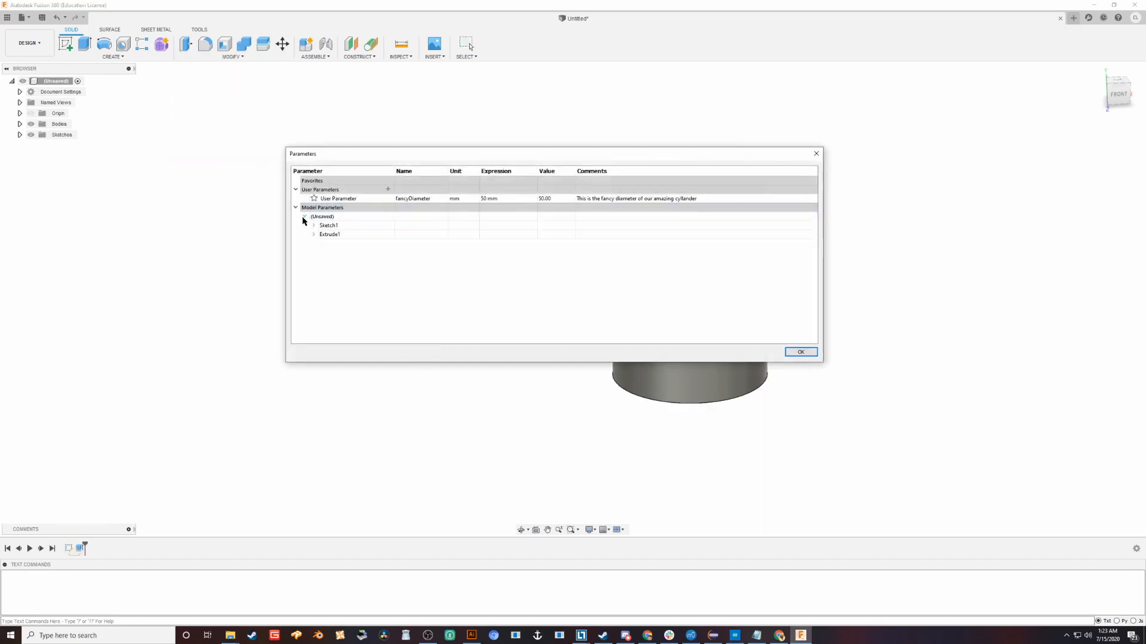
{"action": "left_click", "coordinate": [313, 225]}
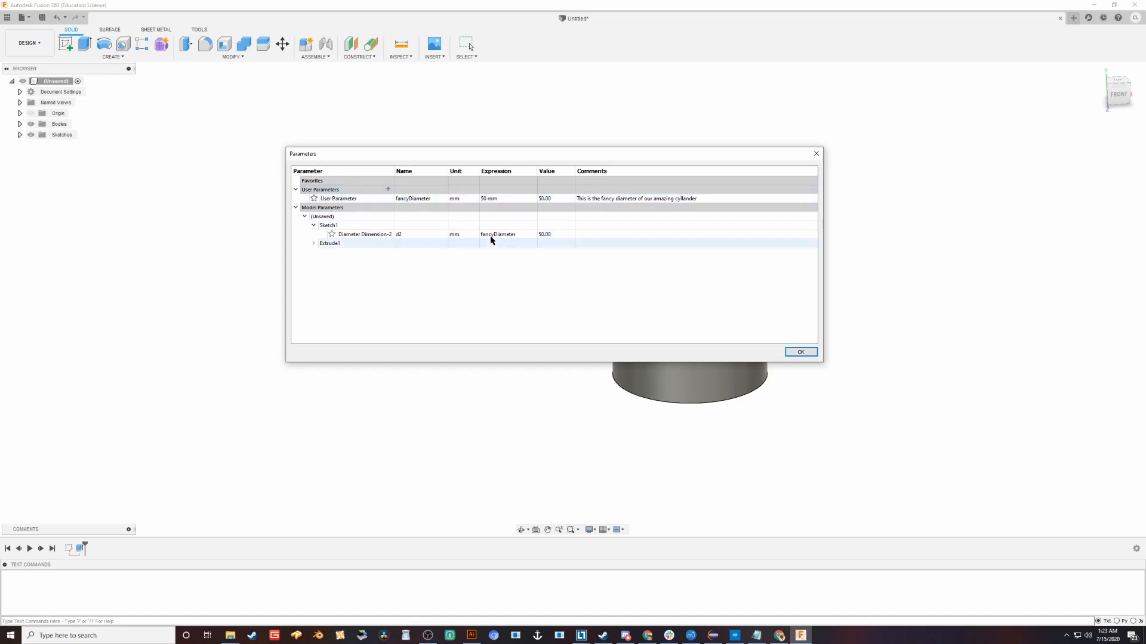
{"action": "left_click", "coordinate": [314, 242]}
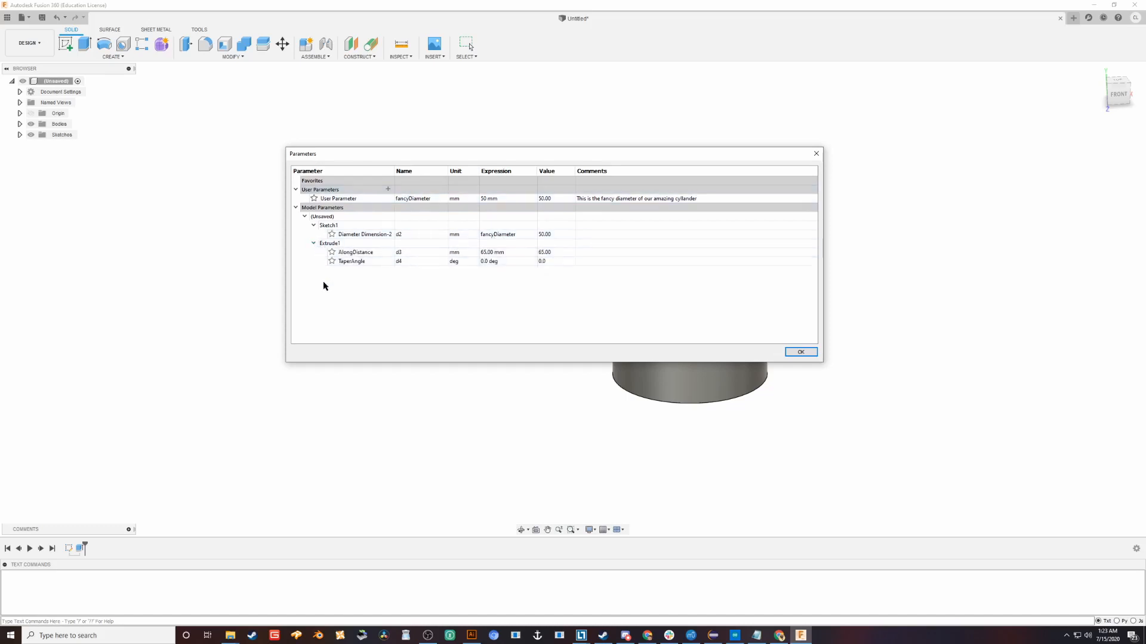
- Try AlongDistance values of 200 mm and 10 mm for the cylinder's extrusion
{"action": "left_click", "coordinate": [486, 251]}
{"action": "left_click_drag", "start_coordinate": [471, 153], "coordinate": [220, 197]}
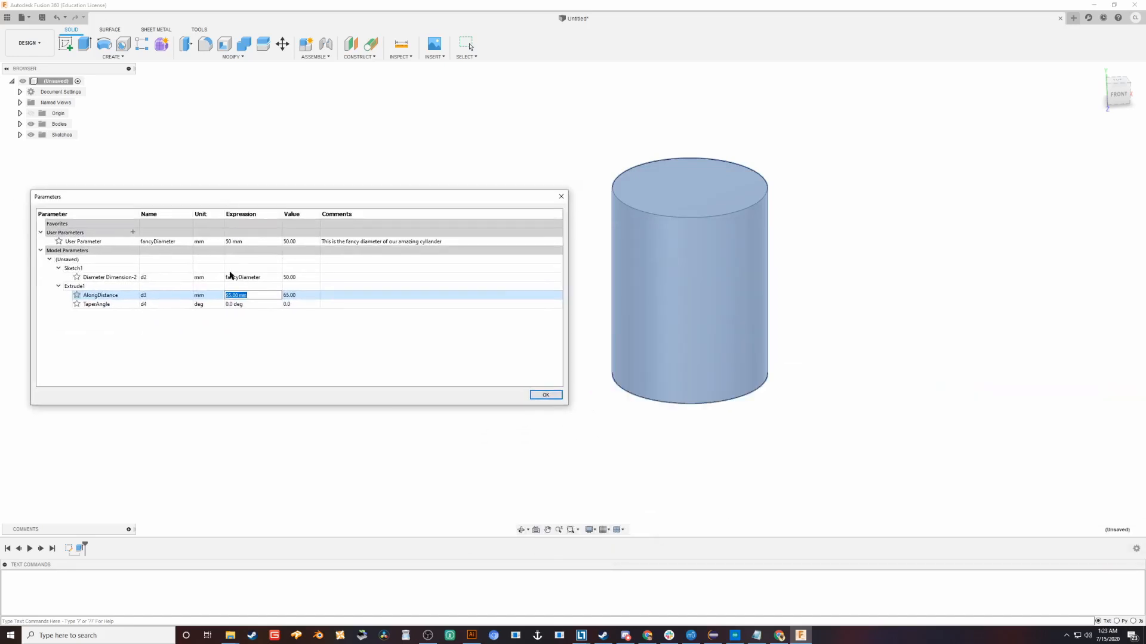
{"action": "left_click", "coordinate": [231, 294]}
{"action": "key", "text": "BackSpace"}
{"action": "key", "text": "BackSpace"}
{"action": "type", "text": "200"}
{"action": "key", "text": "Return"}
{"action": "left_click", "coordinate": [239, 300]}
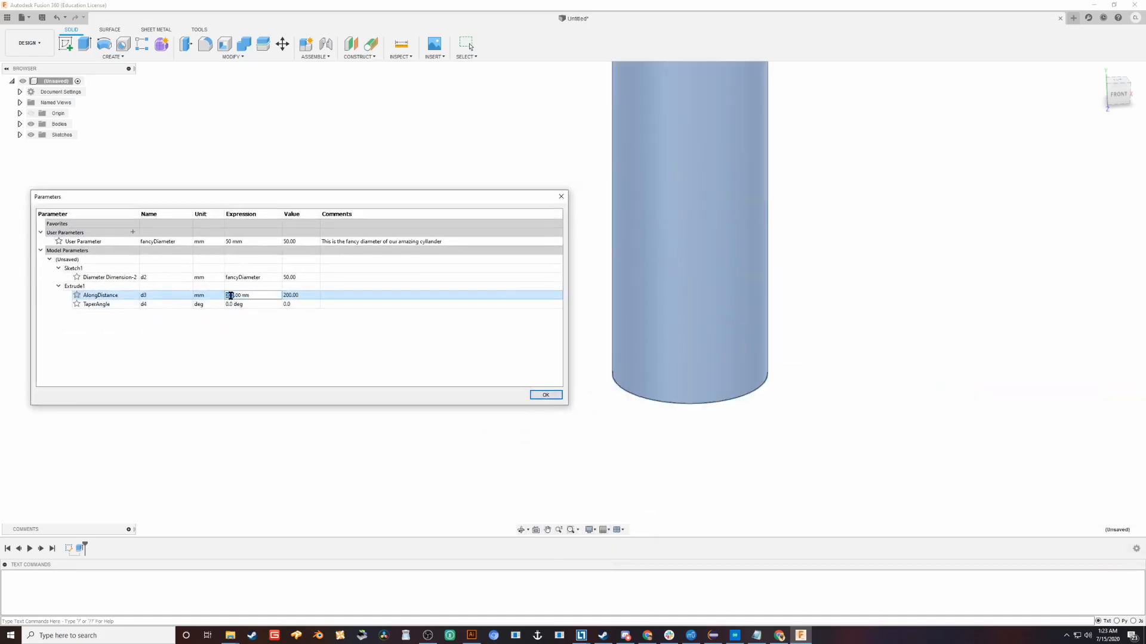
{"action": "type", "text": "10"}
{"action": "key", "text": "Return"}
- Set the extrusion's AlongDistance parameter to 70 mm and close the parameters list
{"action": "left_click", "coordinate": [280, 298]}
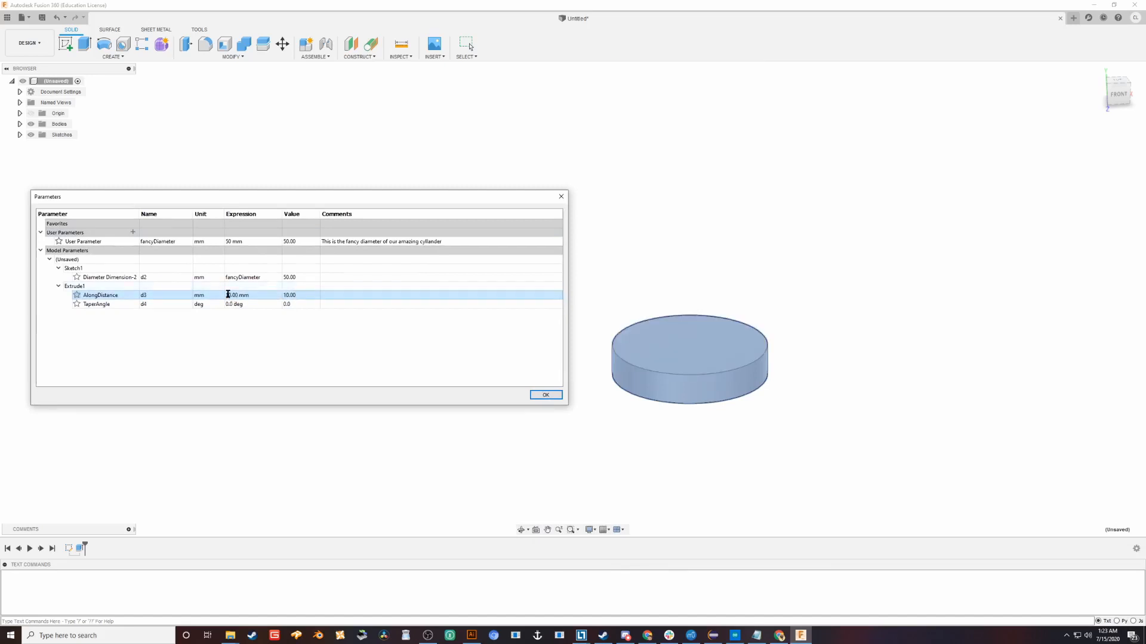
{"action": "key", "text": "Return"}
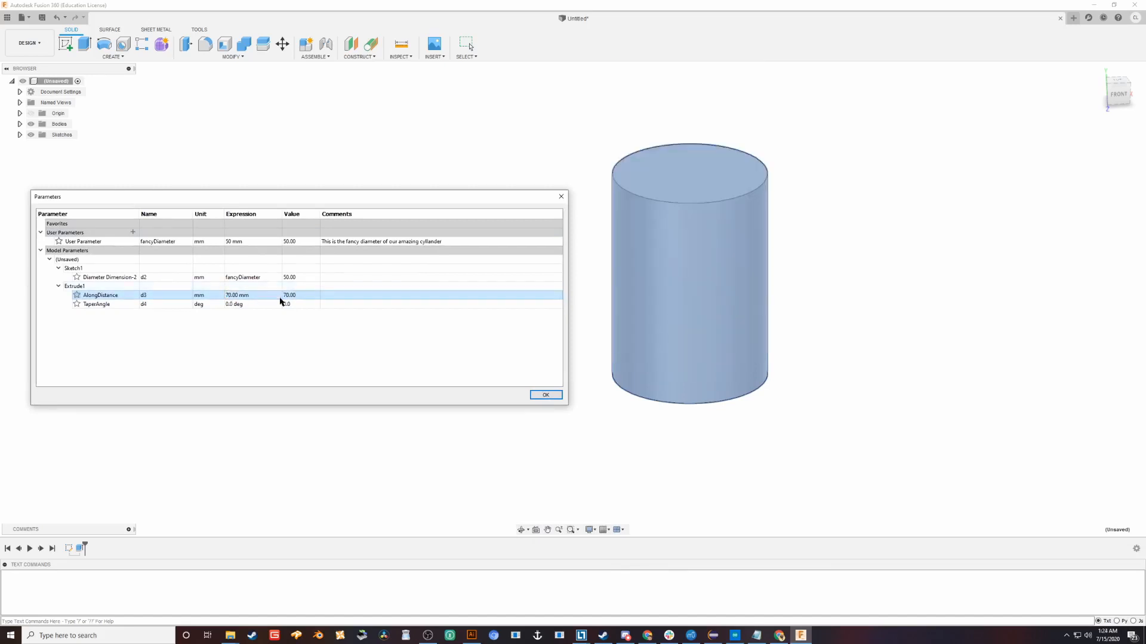
{"action": "left_click", "coordinate": [543, 395]}
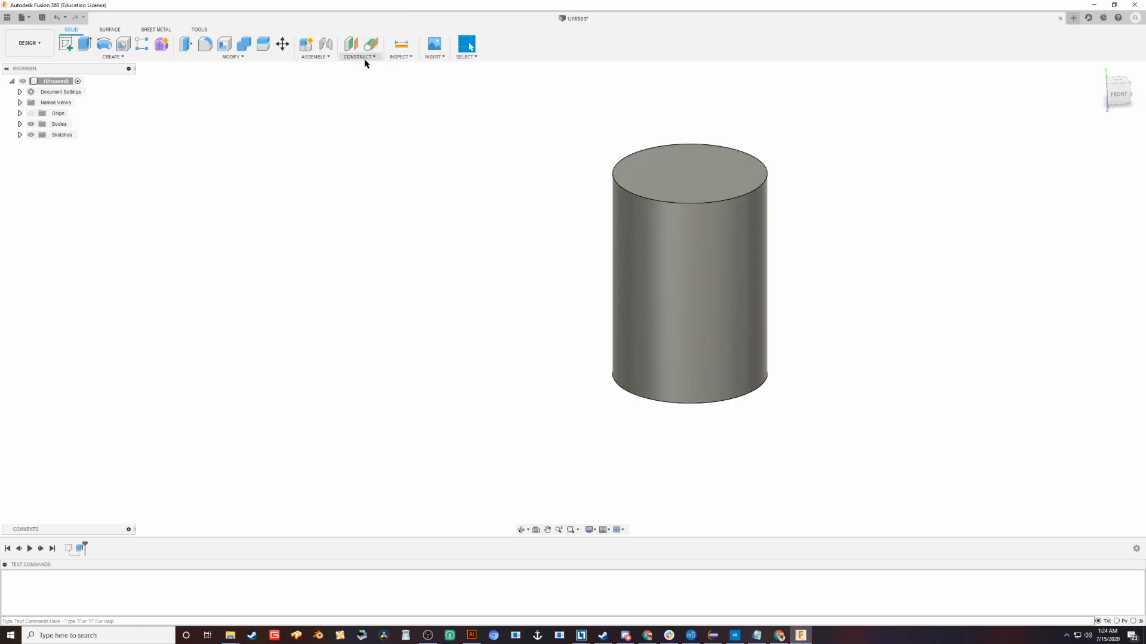
- Create a sketch on the cylinder's top face, finish it without drawing anything, and select its circular profile
{"action": "left_click", "coordinate": [649, 182]}
{"action": "right_click_drag", "start_coordinate": [472, 192], "coordinate": [452, 281]}
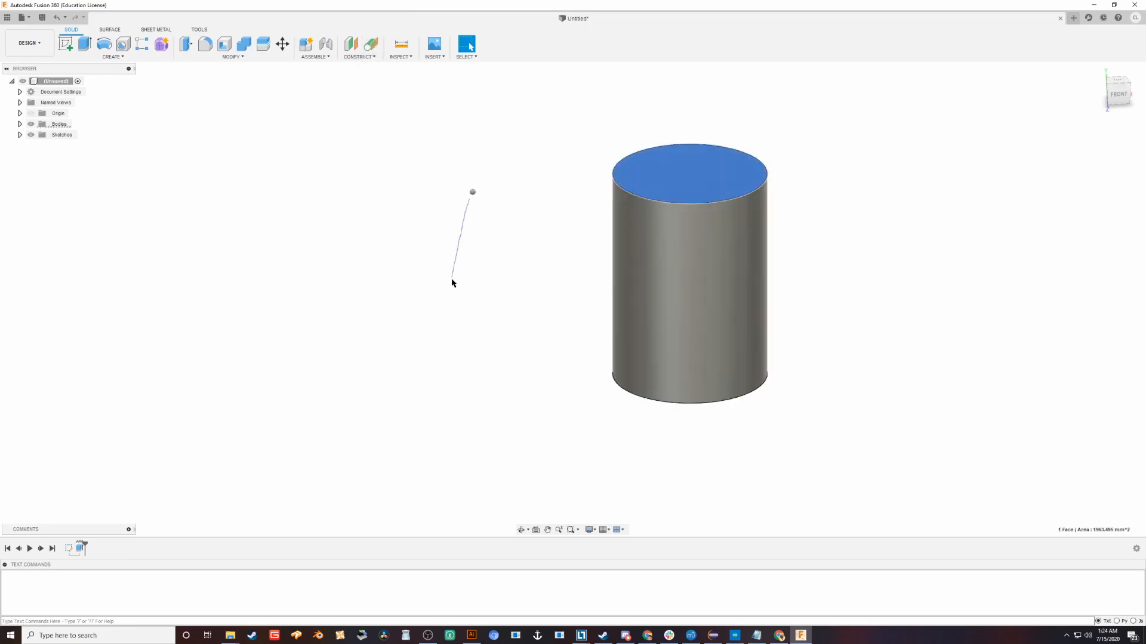
{"action": "left_click", "coordinate": [591, 46]}
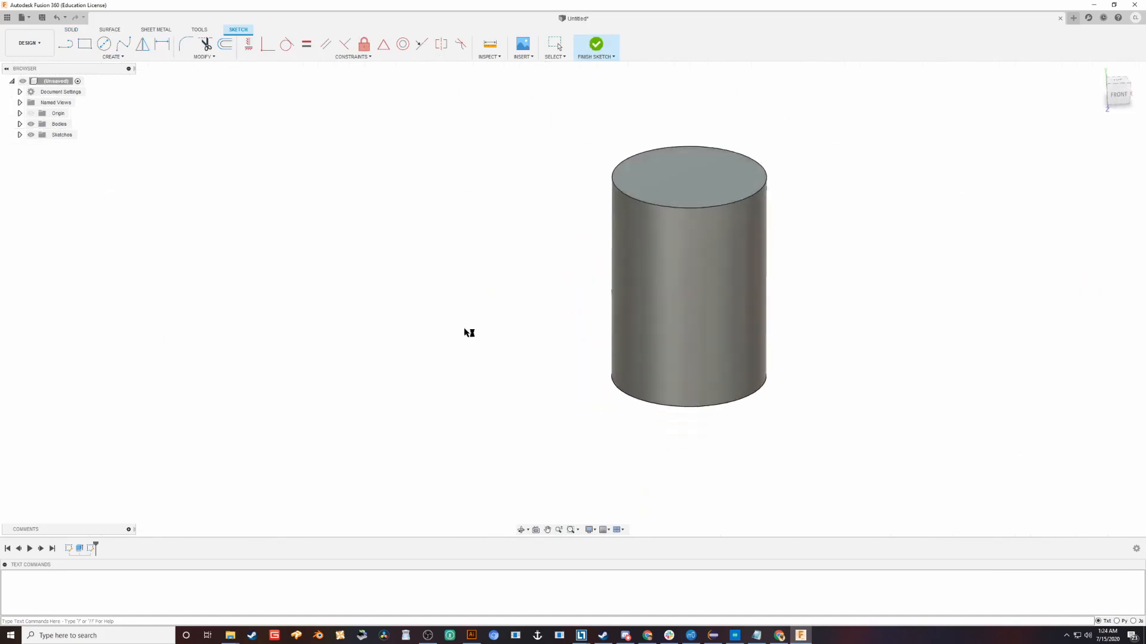
{"action": "left_click", "coordinate": [514, 287]}
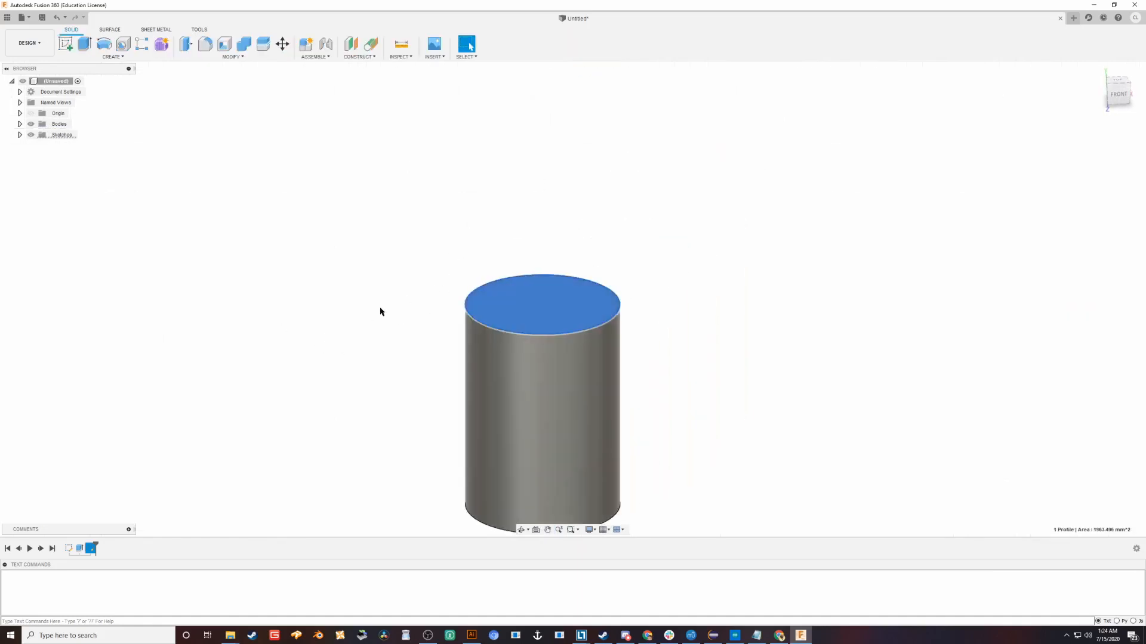
{"action": "middle_click_drag", "start_coordinate": [379, 313], "coordinate": [351, 291]}
{"action": "key", "text": "Escape"}
{"action": "key", "text": "Escape"}
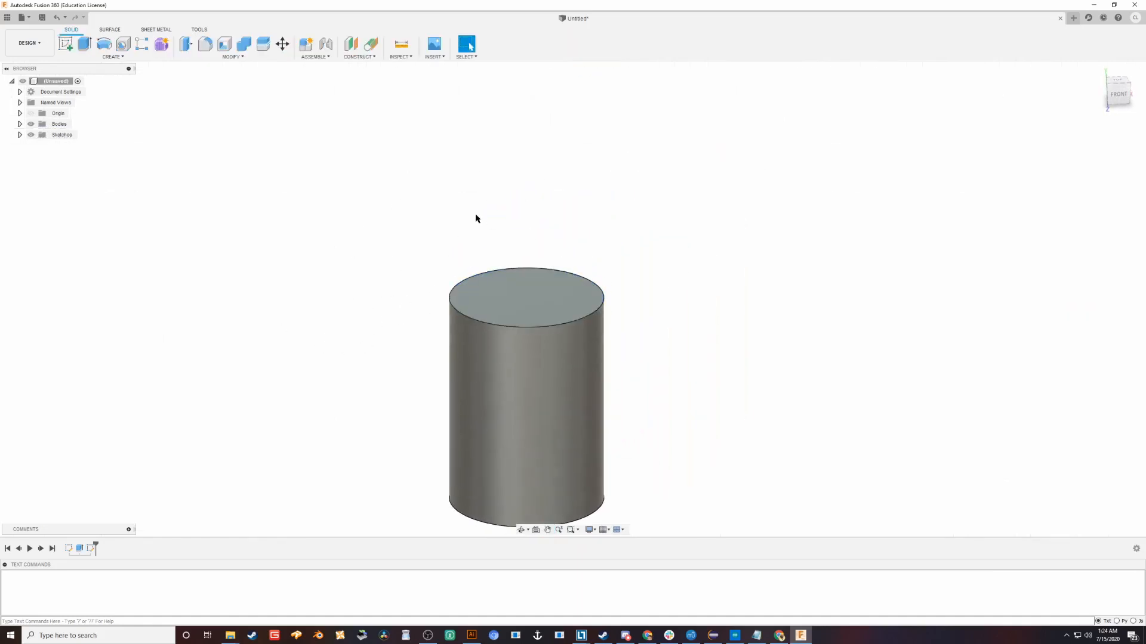
{"action": "middle_click_drag", "start_coordinate": [424, 263], "coordinate": [419, 200]}
{"action": "left_click", "coordinate": [494, 249]}
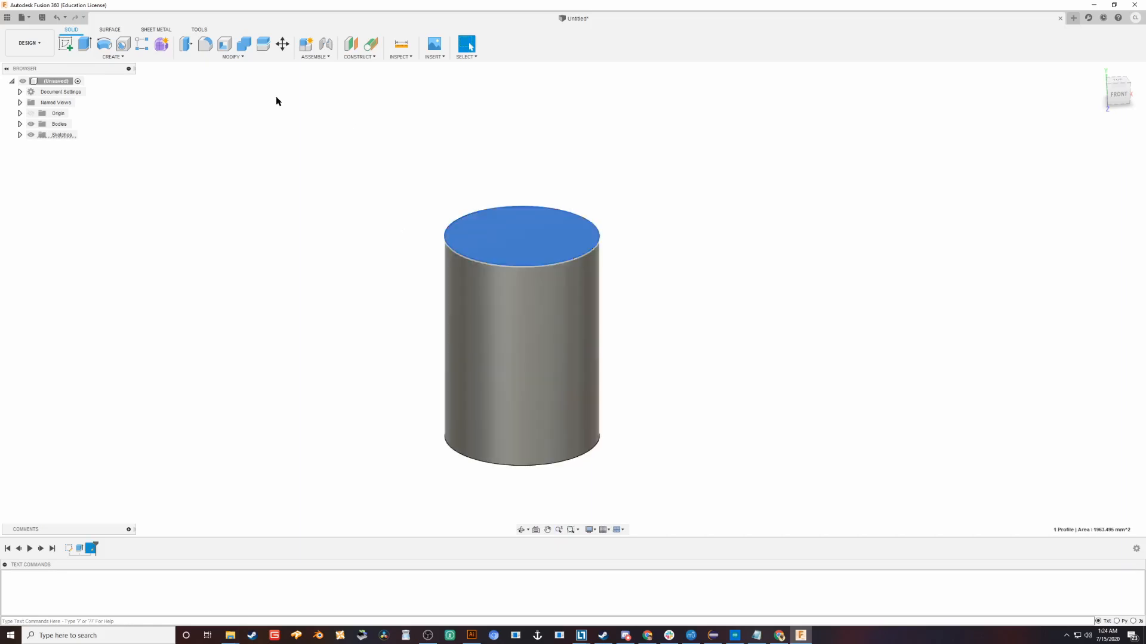
{"action": "left_click", "coordinate": [352, 54]}
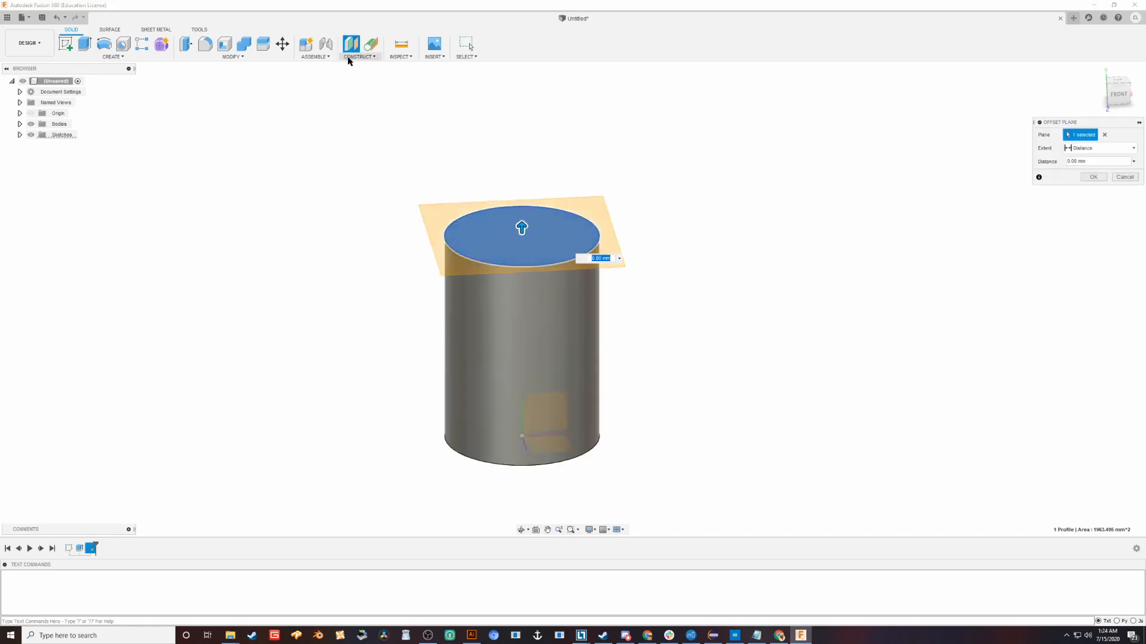
{"action": "left_click", "coordinate": [352, 56]}
{"action": "left_click_drag", "start_coordinate": [522, 228], "coordinate": [521, 199]}
- Add a user parameter named fancyOffset in mm with the expression 30, and close the parameters list
{"action": "left_click", "coordinate": [233, 57]}
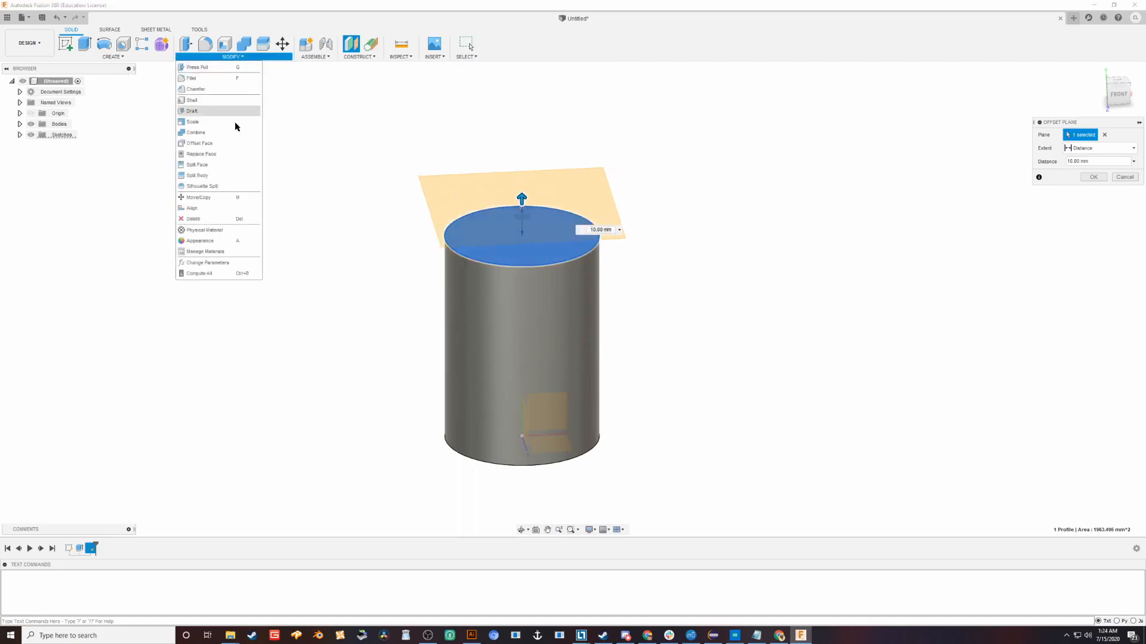
{"action": "left_click", "coordinate": [208, 263]}
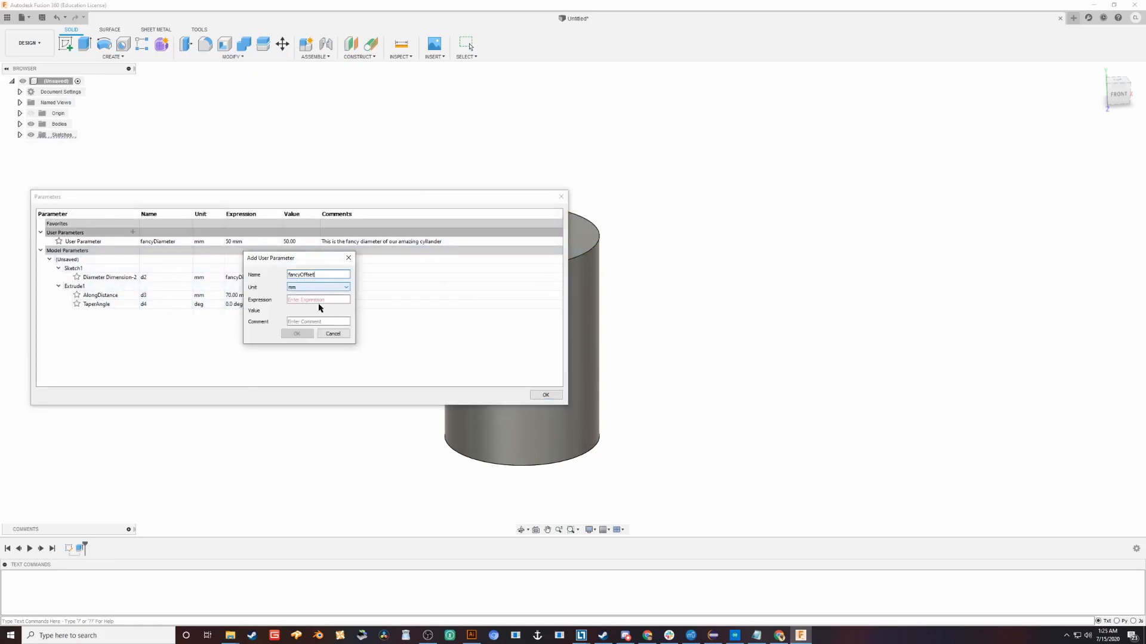
{"action": "left_click", "coordinate": [319, 299]}
{"action": "type", "text": "30"}
{"action": "left_click", "coordinate": [297, 334]}
{"action": "left_click", "coordinate": [545, 394]}
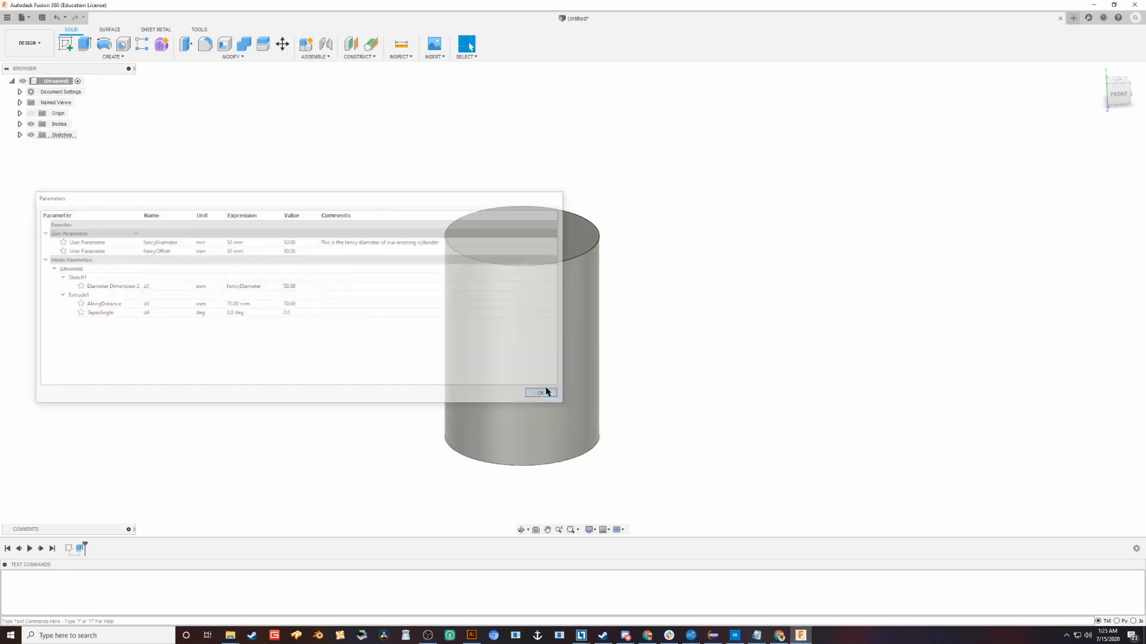
- Create an offset plane from the cylinder's top face, using fancyOffset as its distance
{"action": "left_click", "coordinate": [477, 238]}
{"action": "left_click", "coordinate": [351, 44]}
{"action": "type", "text": "fancyOf"}
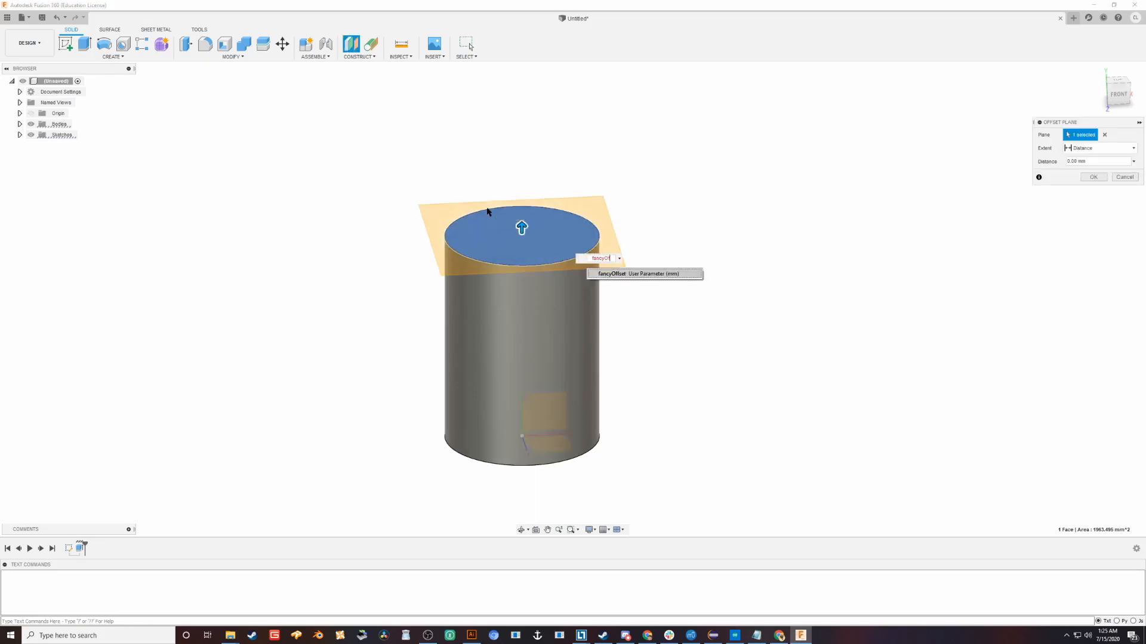
{"action": "key", "text": "Return"}
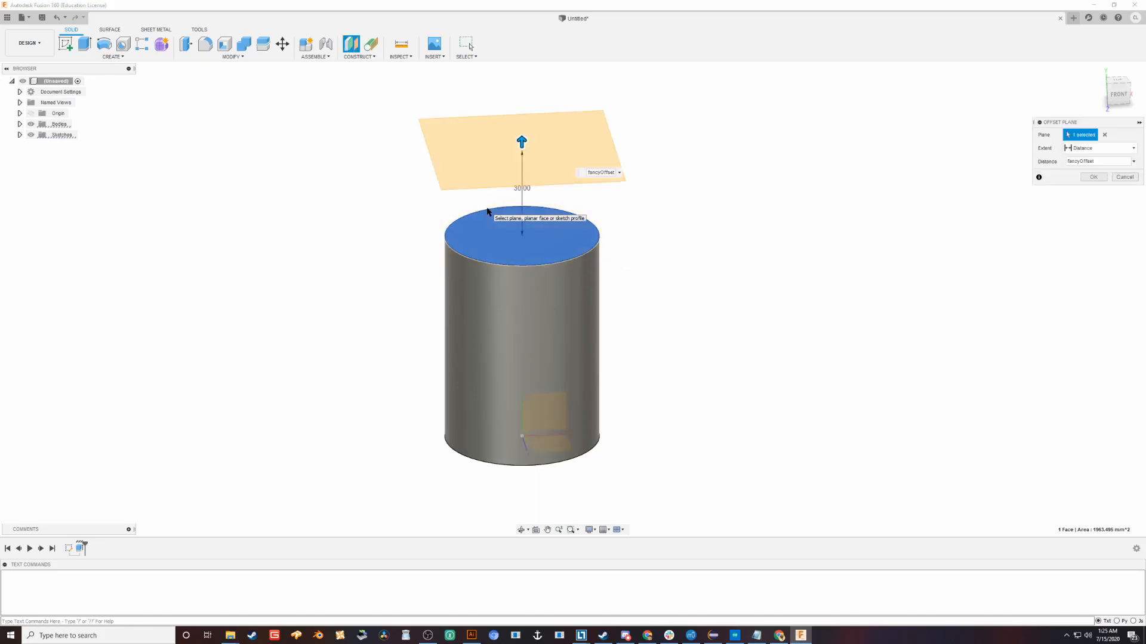
{"action": "key", "text": "Return"}
- Create a sketch on the offset plane and draw a circle centred on the origin with the diameter fancyDiameter/2
{"action": "middle_click_drag", "start_coordinate": [494, 206], "coordinate": [642, 227], "text": "shift"}
{"action": "left_click", "coordinate": [479, 179]}
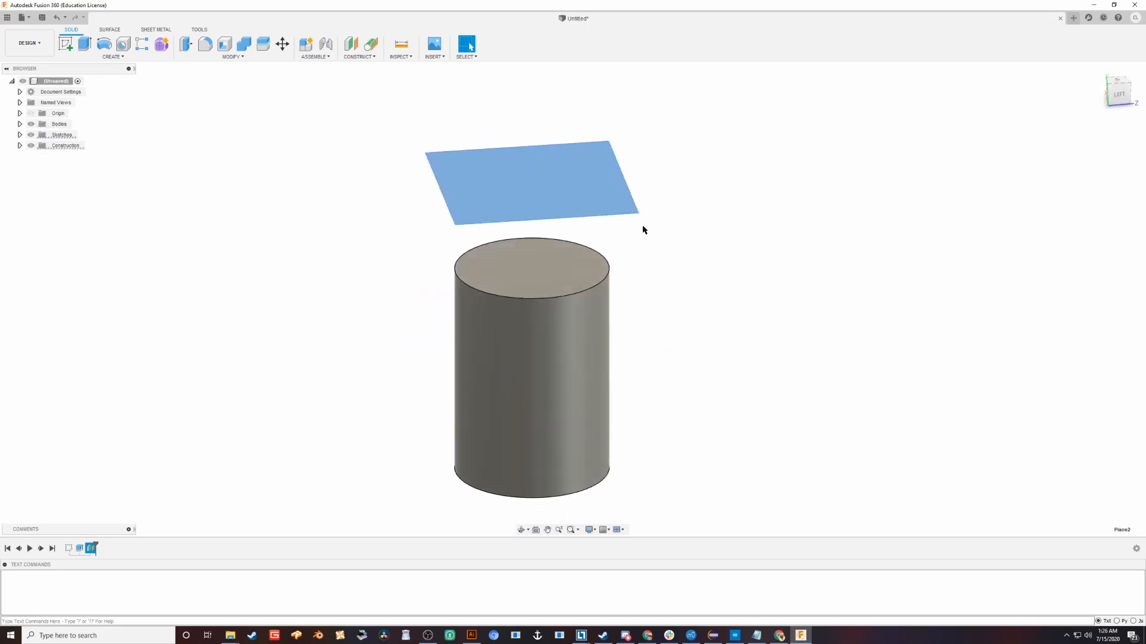
{"action": "left_click", "coordinate": [66, 43]}
{"action": "left_click", "coordinate": [537, 271]}
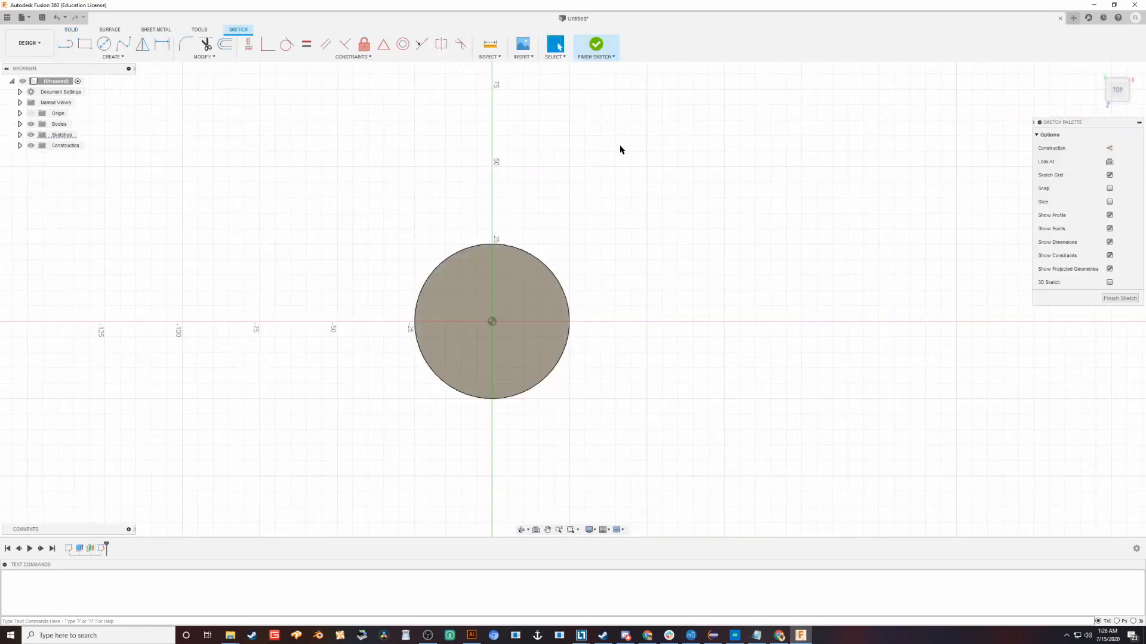
{"action": "key", "text": "c"}
{"action": "left_click", "coordinate": [492, 321]}
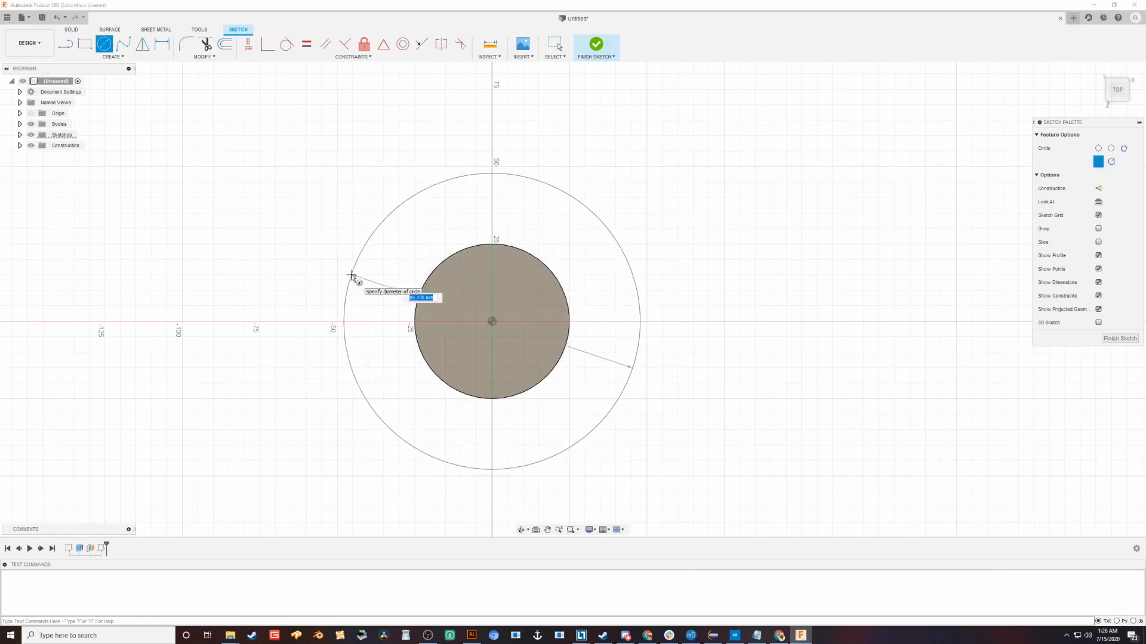
{"action": "type", "text": "fancy"}
{"action": "key", "text": "Return"}
{"action": "key", "text": "Return"}
{"action": "type", "text": "/2"}
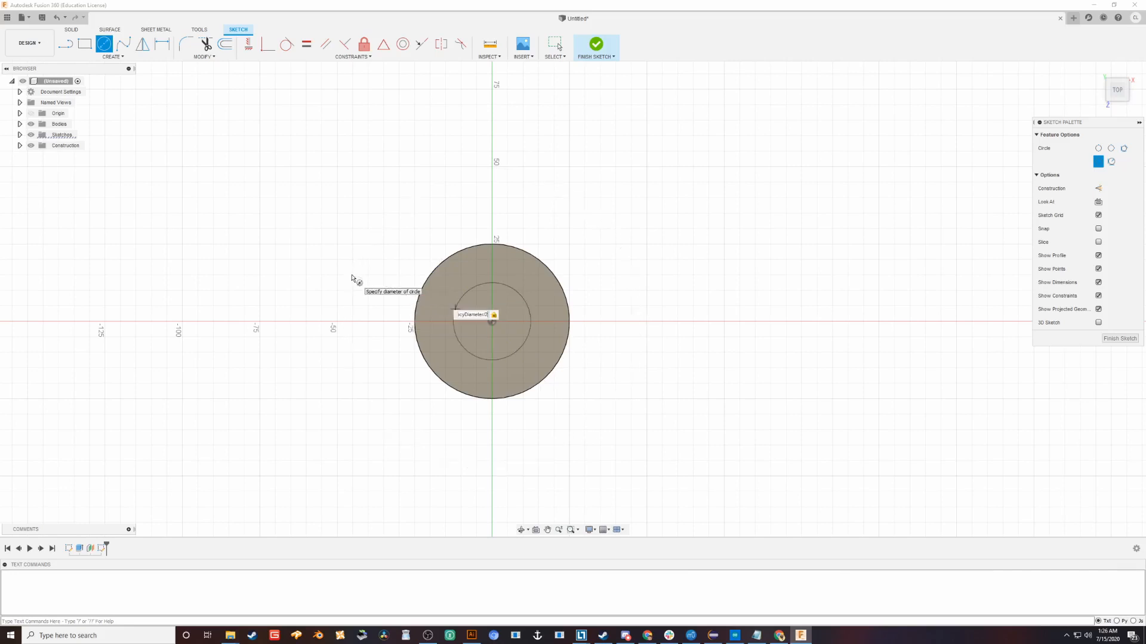
{"action": "key", "text": "Return"}
{"action": "key", "text": "Return"}
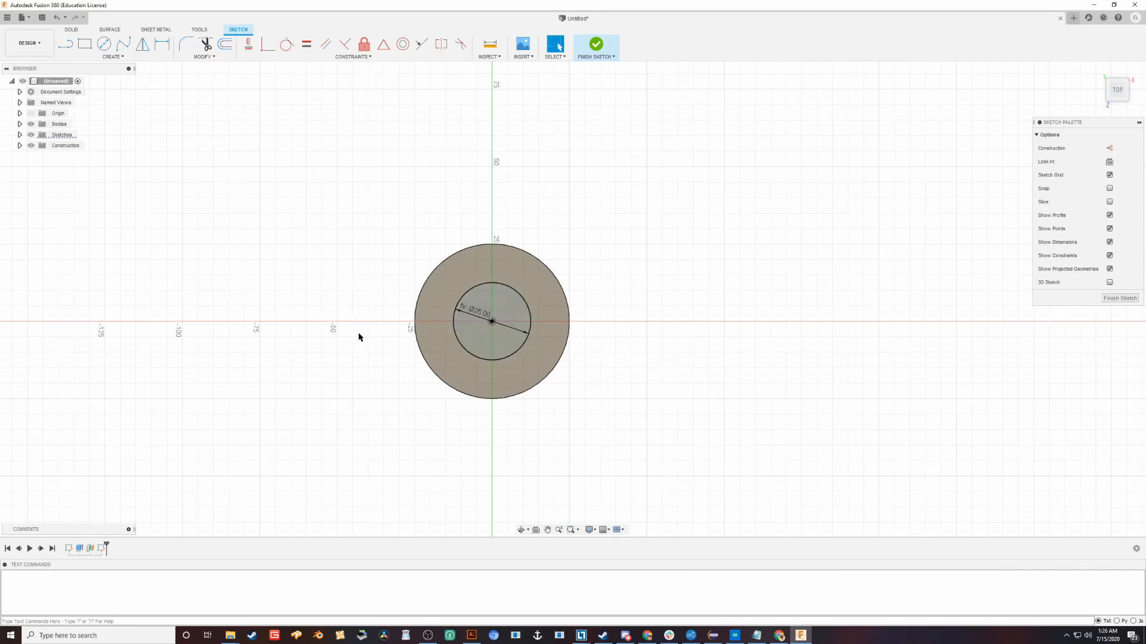
- Extrude the small circle's profile upward as a new body with the distance fancyDiameter*3
{"action": "mouse_move", "coordinate": [358, 337]}
{"action": "middle_mouse_down", "text": "shift"}
{"action": "mouse_move", "coordinate": [361, 316]}
{"action": "mouse_move", "coordinate": [365, 333]}
{"action": "middle_mouse_up", "text": "shift"}
{"action": "left_click", "coordinate": [482, 334]}
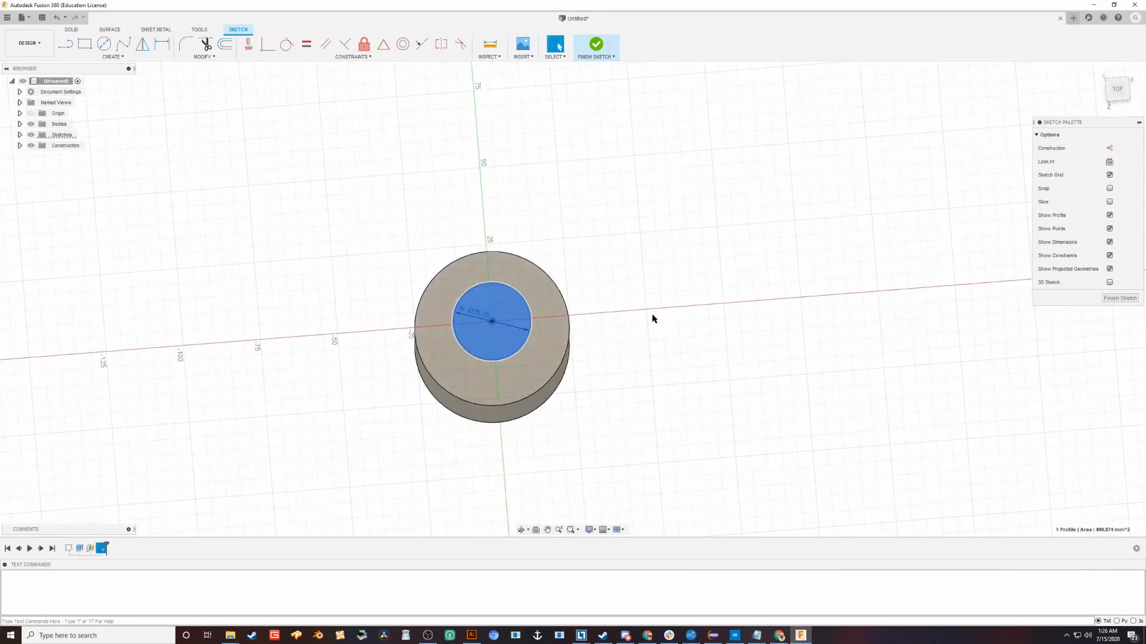
{"action": "type", "text": "e"}
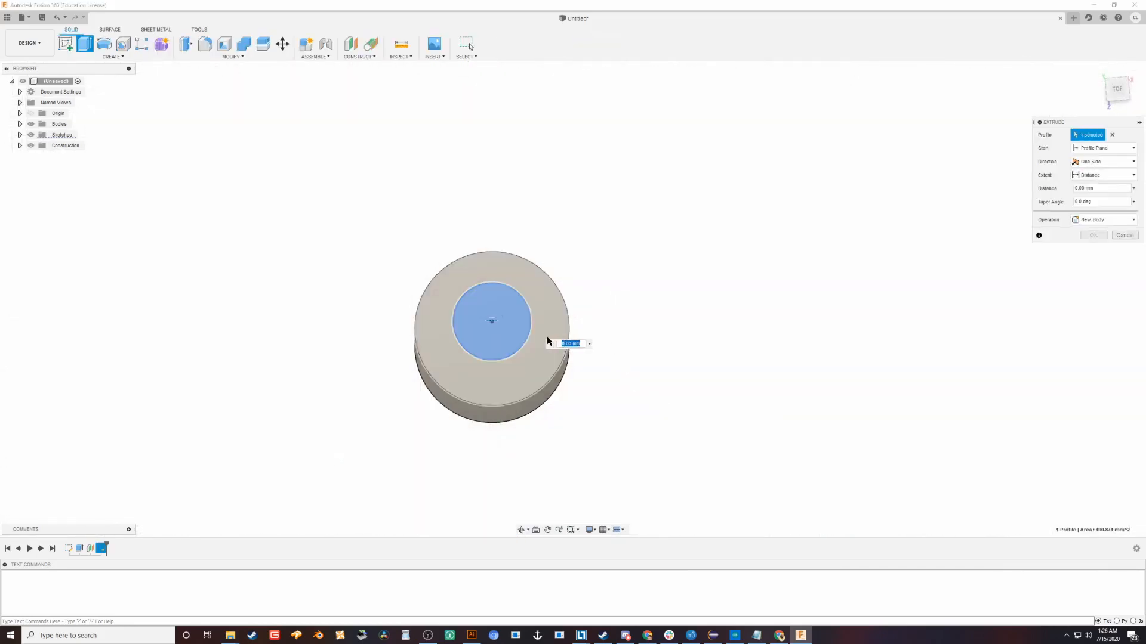
{"action": "type", "text": "fancyDiame"}
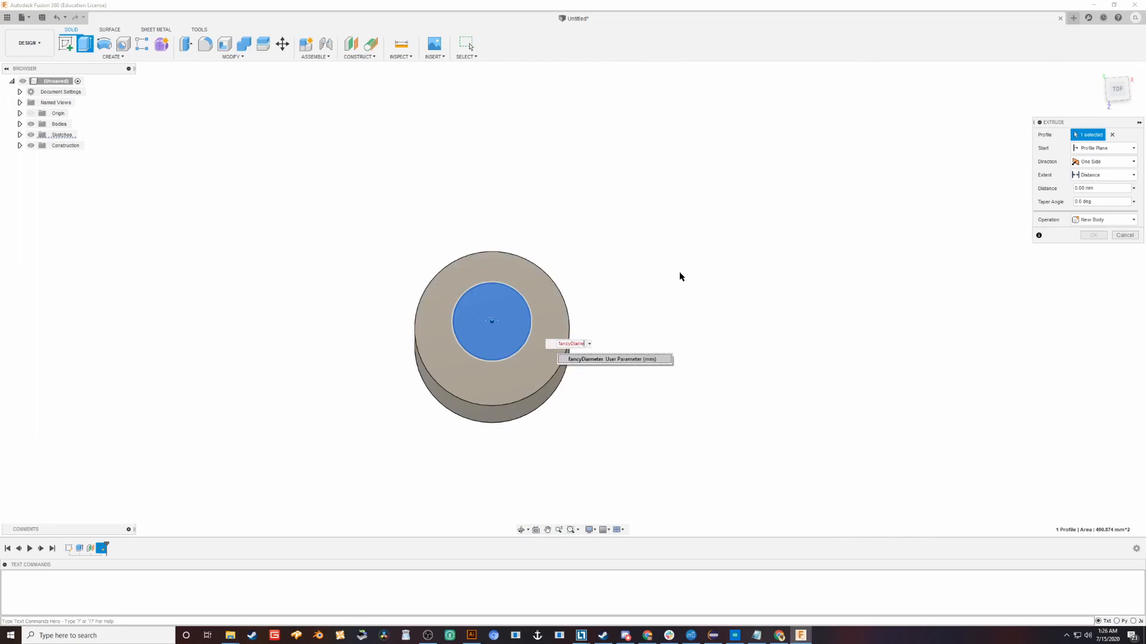
{"action": "type", "text": "ter*3"}
{"action": "key", "text": "Return"}
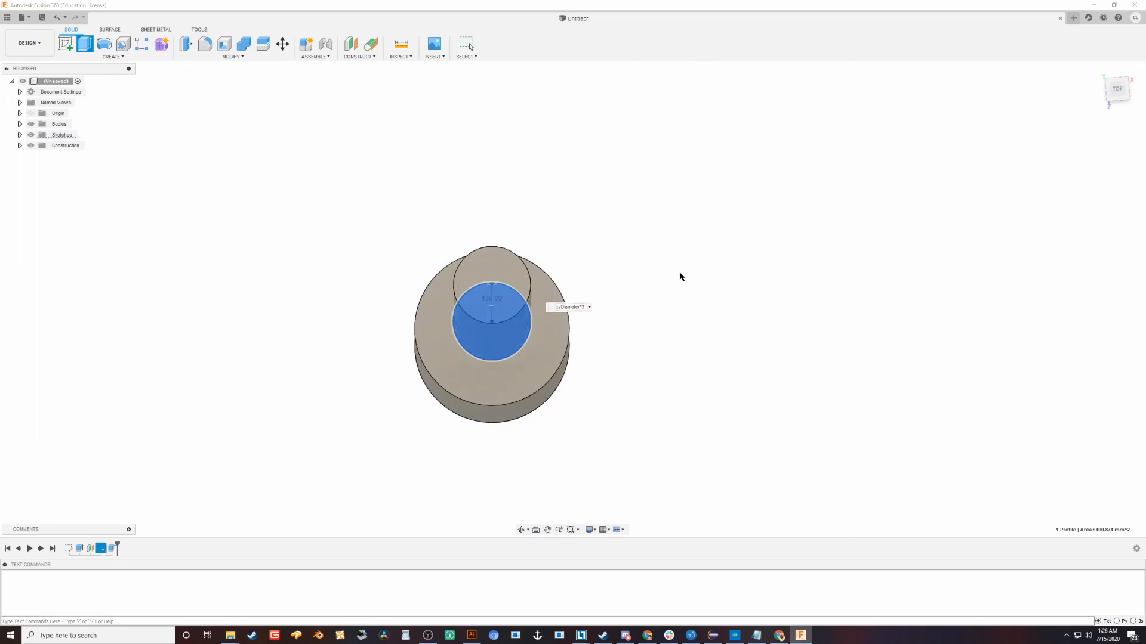
- Examine the two cylinders and the gap between them from the front and slightly from below
{"action": "middle_click_drag", "start_coordinate": [661, 322], "coordinate": [647, 263], "text": "shift"}
{"action": "scroll", "coordinate": [647, 263], "scroll_direction": "up", "scroll_amount": 3}
{"action": "scroll", "coordinate": [649, 287], "scroll_direction": "down", "scroll_amount": 8}
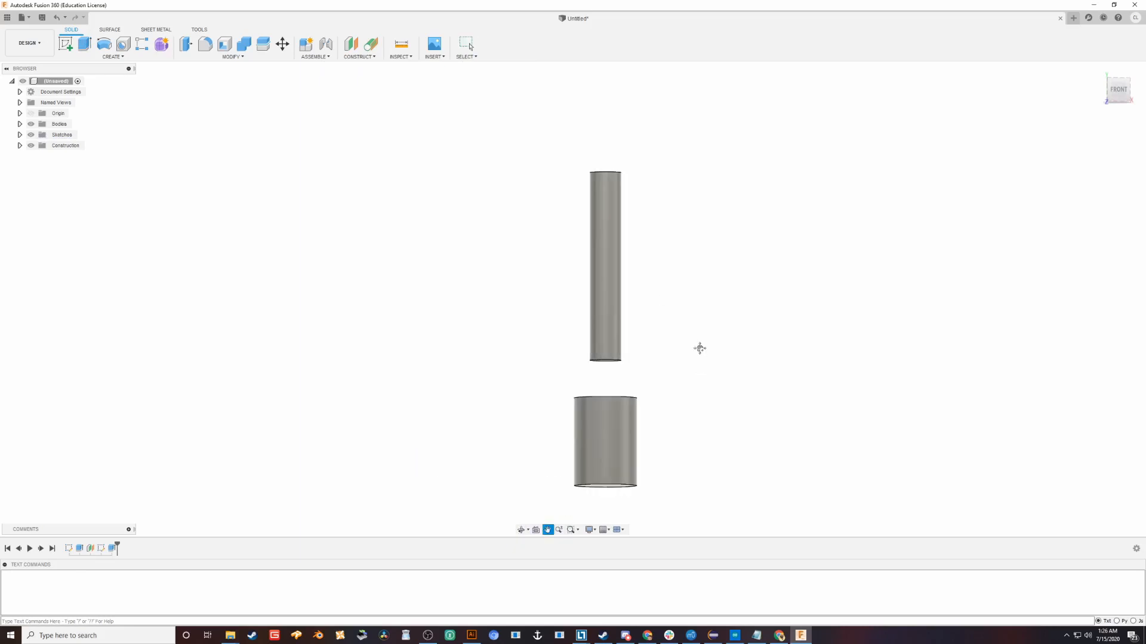
{"action": "middle_click_drag", "start_coordinate": [698, 348], "coordinate": [655, 267]}
{"action": "middle_click_drag", "start_coordinate": [655, 266], "coordinate": [652, 314], "text": "shift"}
{"action": "scroll", "coordinate": [669, 317], "scroll_direction": "up", "scroll_amount": 3}
{"action": "scroll", "coordinate": [671, 318], "scroll_direction": "down", "scroll_amount": 5}
{"action": "mouse_move", "coordinate": [652, 314]}
{"action": "middle_mouse_down", "text": "shift"}
{"action": "mouse_move", "coordinate": [651, 330]}
{"action": "mouse_move", "coordinate": [663, 305]}
{"action": "middle_mouse_up", "text": "shift"}
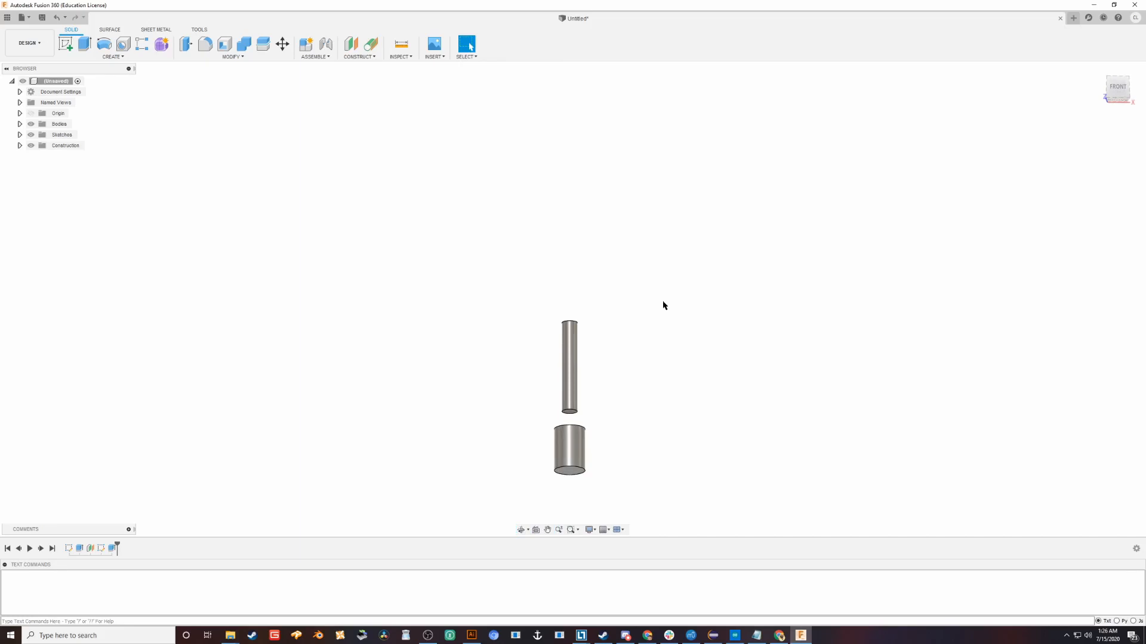
- Open the parameters list, move it clear of the model, and try 20 mm for the fancyDiameter user parameter
{"action": "left_click", "coordinate": [197, 57]}
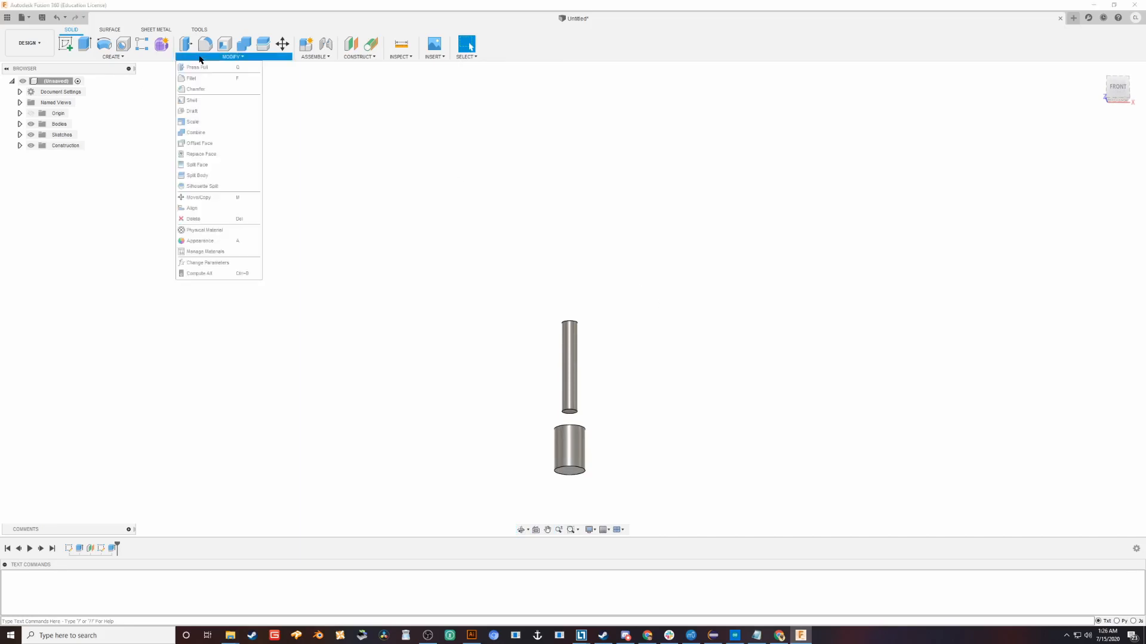
{"action": "left_click", "coordinate": [195, 261]}
{"action": "left_click_drag", "start_coordinate": [294, 201], "coordinate": [834, 90]}
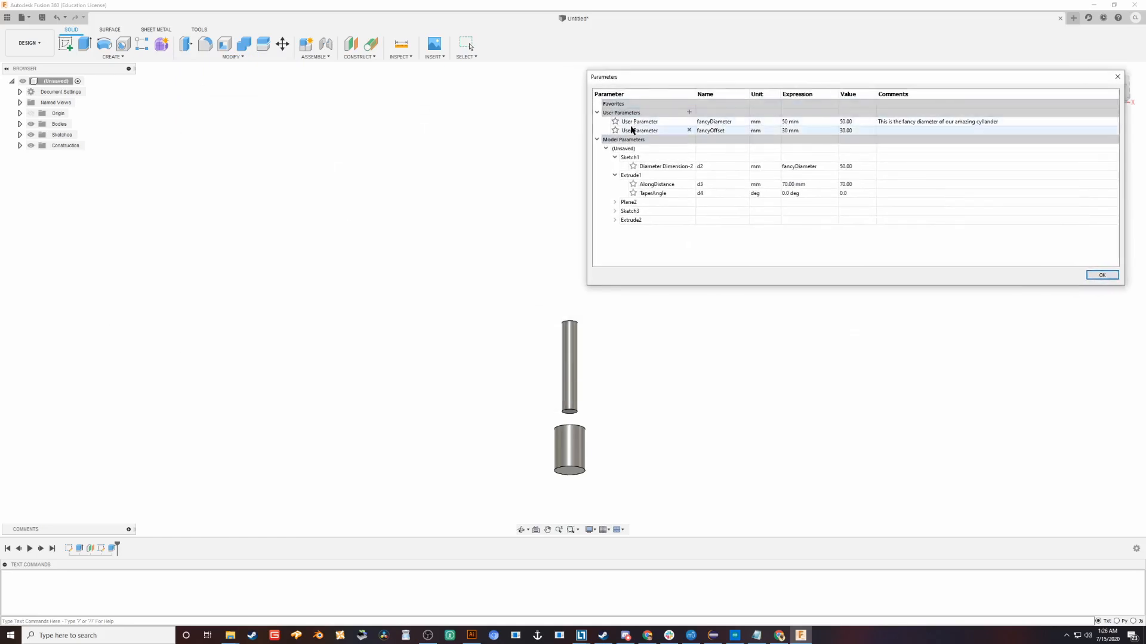
{"action": "left_click", "coordinate": [788, 122]}
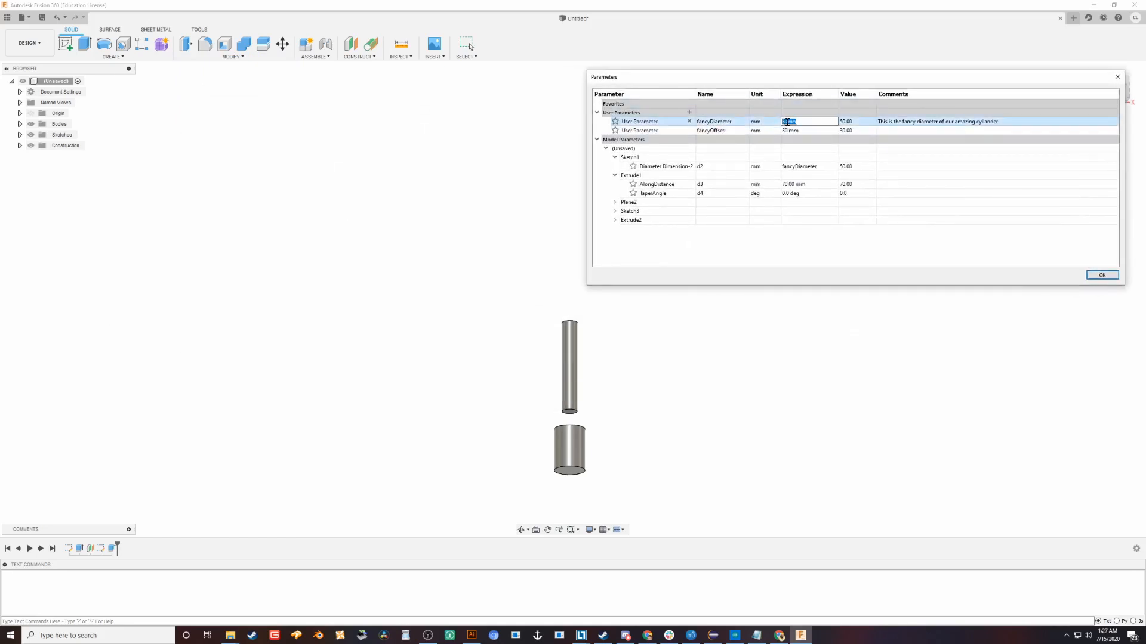
{"action": "type", "text": "55 mm"}
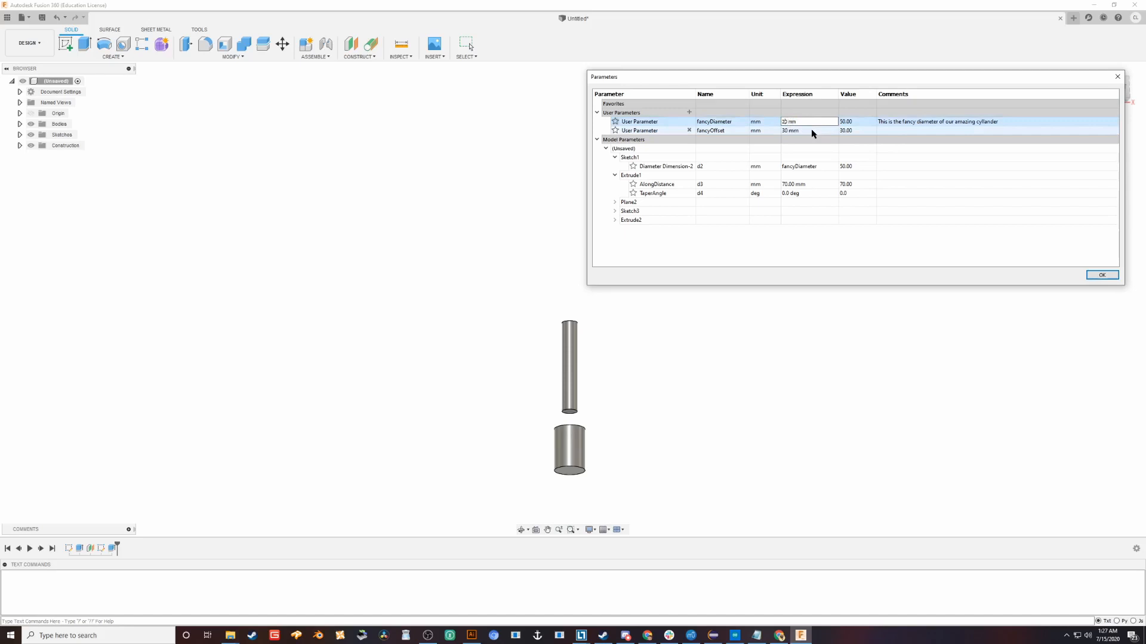
{"action": "type", "text": "0"}
{"action": "key", "text": "Return"}
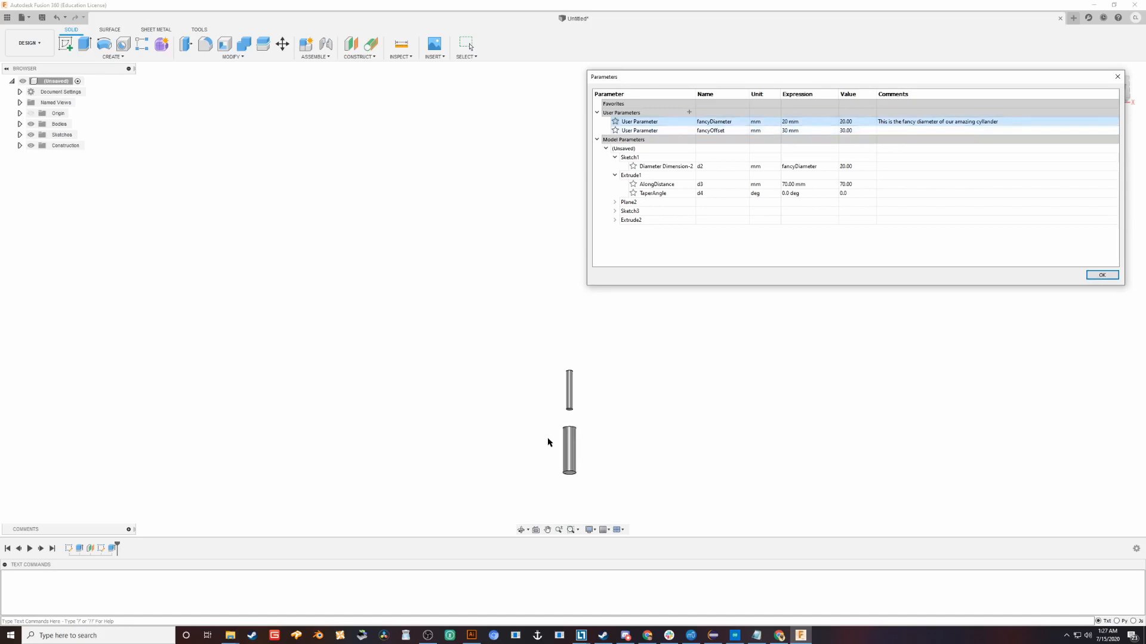
- Try 200 mm for the fancyDiameter user parameter and inspect how both cylinders respond
{"action": "double_click", "coordinate": [787, 121]}
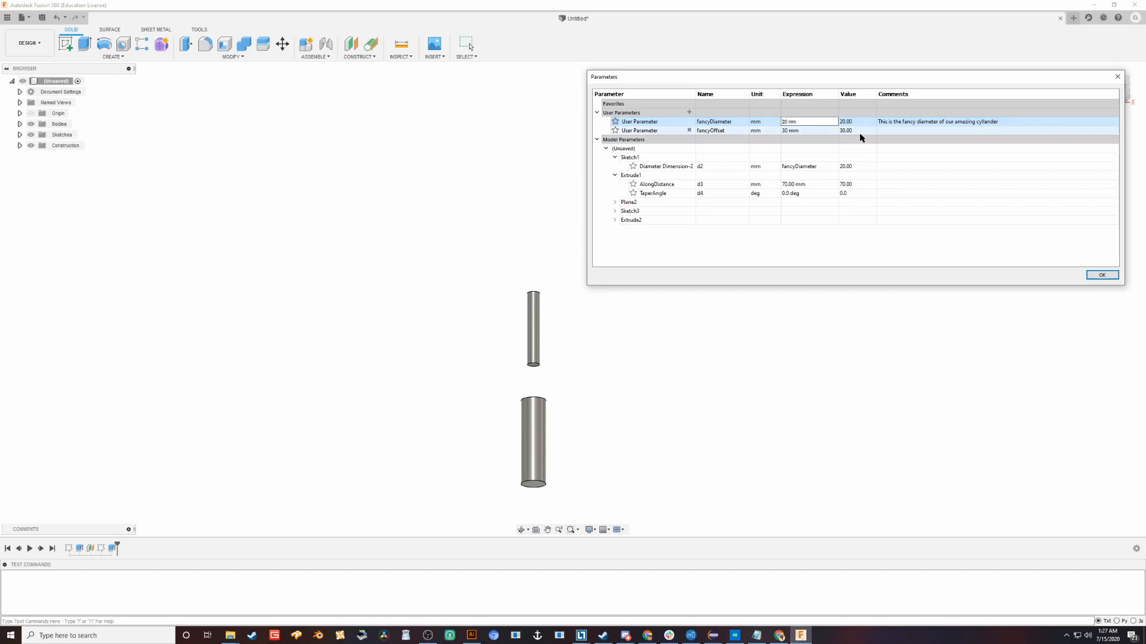
{"action": "type", "text": "0"}
{"action": "key", "text": "Return"}
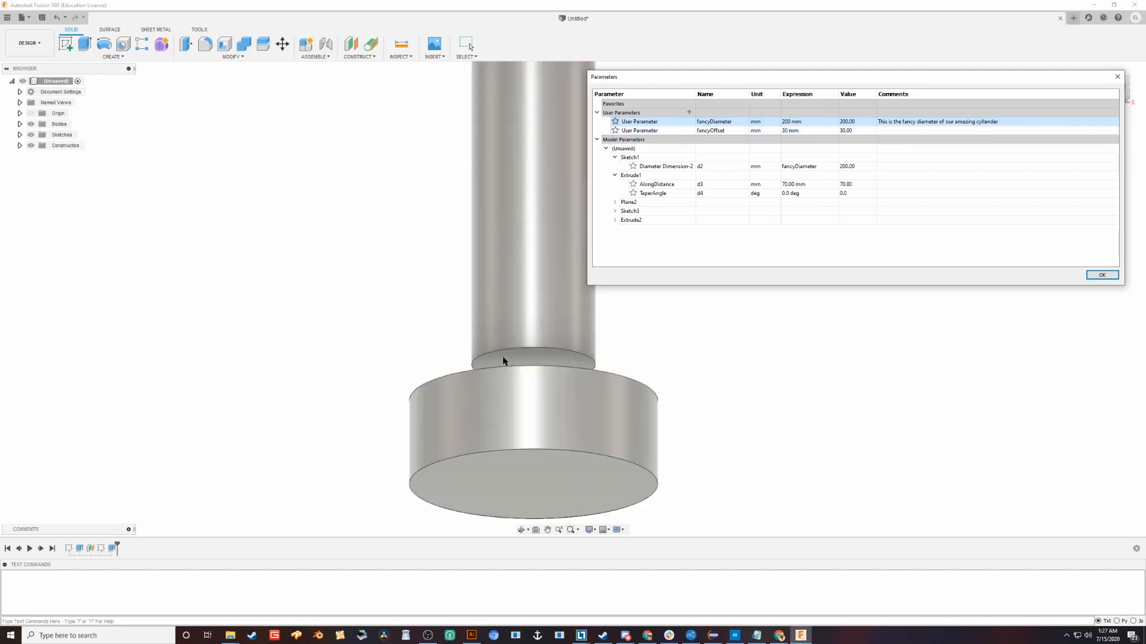
{"action": "scroll", "coordinate": [498, 411], "scroll_direction": "down", "scroll_amount": 5}
{"action": "middle_click_drag", "start_coordinate": [448, 282], "coordinate": [463, 419], "text": "shift"}
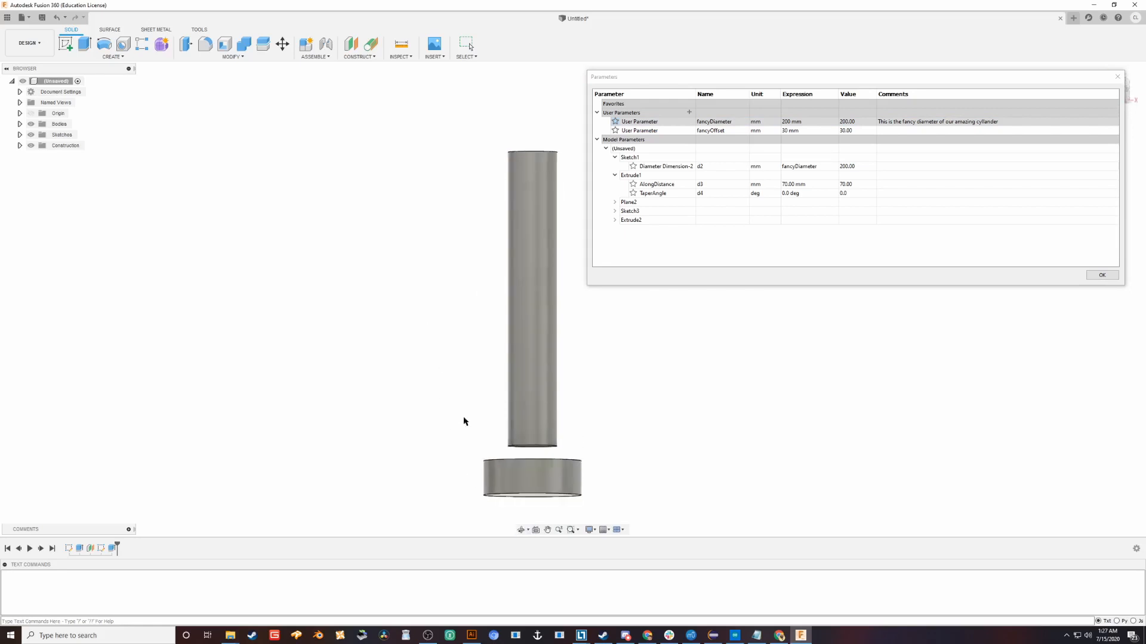
- Set the fancyDiameter user parameter to 50 mm and close the parameters list
{"action": "left_click", "coordinate": [785, 122]}
{"action": "double_click", "coordinate": [785, 121]}
{"action": "type", "text": "50"}
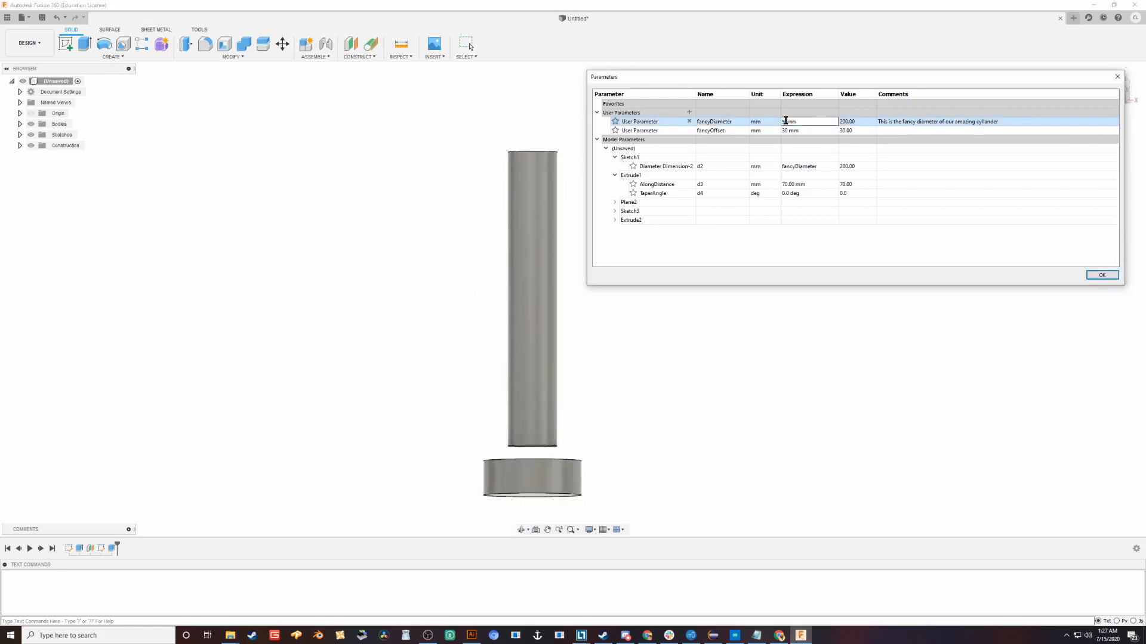
{"action": "key", "text": "Return"}
{"action": "left_click", "coordinate": [1098, 275]}
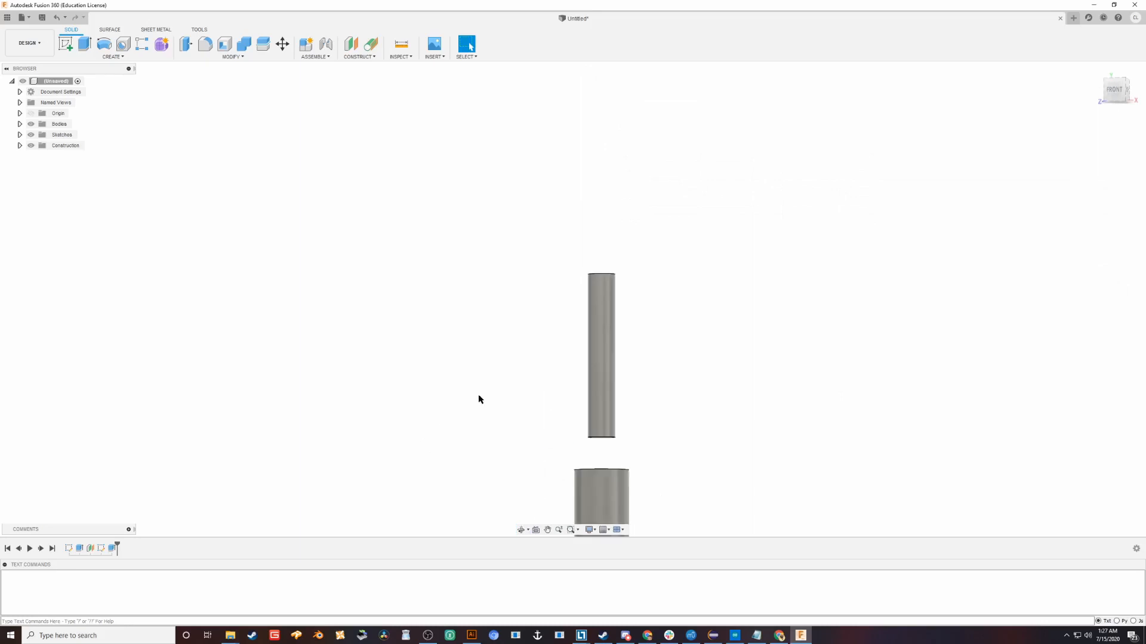
- Reopen the parameters list, expand the thin upper cylinder's extrusion parameters and collapse those of the base cylinder's extrusion
{"action": "scroll", "coordinate": [506, 361], "scroll_direction": "up", "scroll_amount": 3}
{"action": "middle_click_drag", "start_coordinate": [599, 317], "coordinate": [599, 346], "text": "shift"}
{"action": "scroll", "coordinate": [604, 354], "scroll_direction": "down", "scroll_amount": 2}
{"action": "scroll", "coordinate": [543, 393], "scroll_direction": "up", "scroll_amount": 2}
{"action": "scroll", "coordinate": [453, 412], "scroll_direction": "down", "scroll_amount": 3}
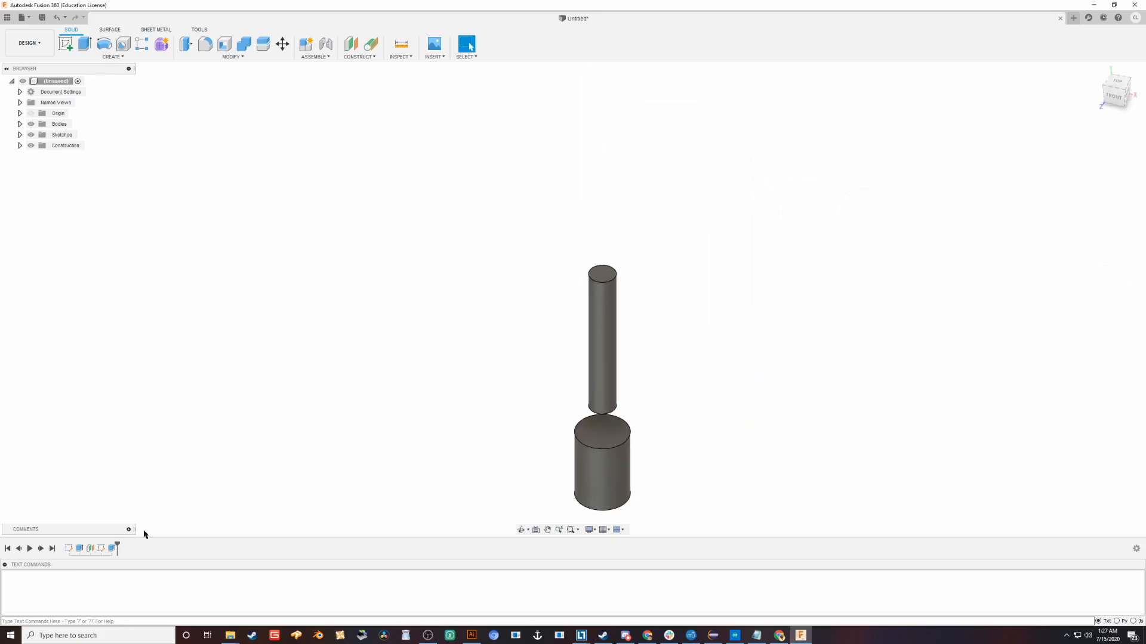
{"action": "left_click", "coordinate": [113, 549]}
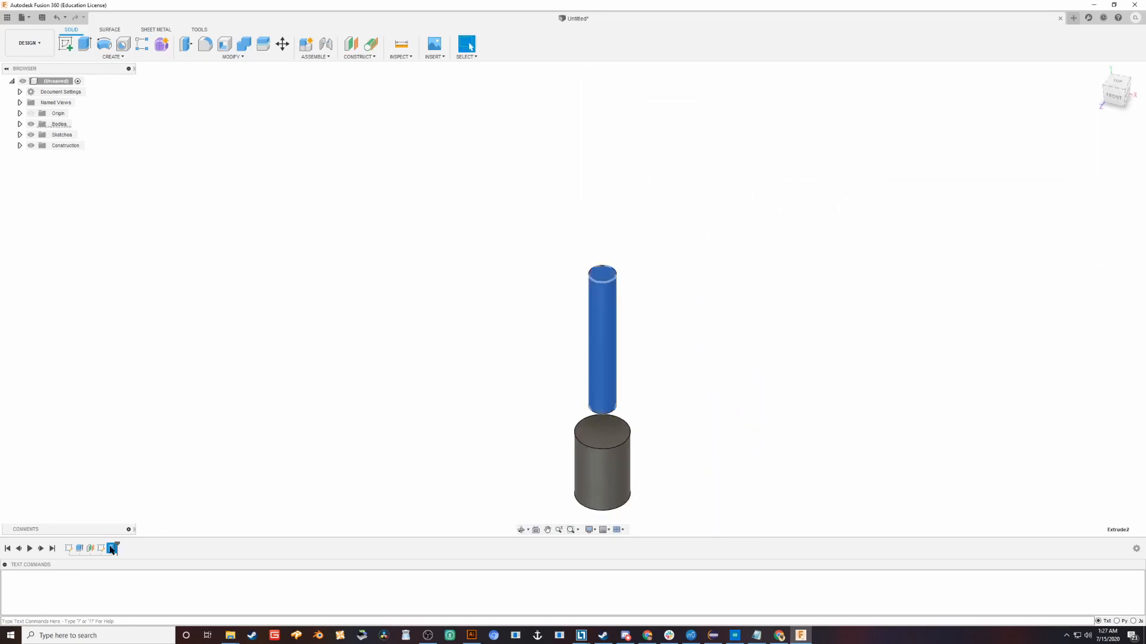
{"action": "left_click", "coordinate": [232, 54]}
{"action": "left_click", "coordinate": [480, 261]}
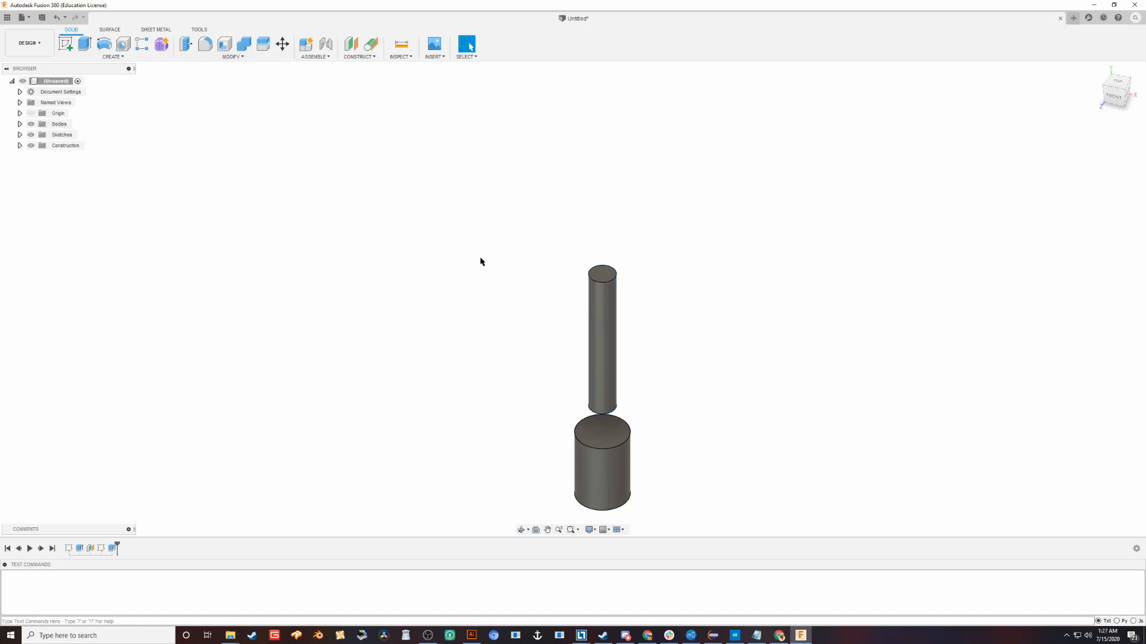
{"action": "left_click", "coordinate": [224, 54]}
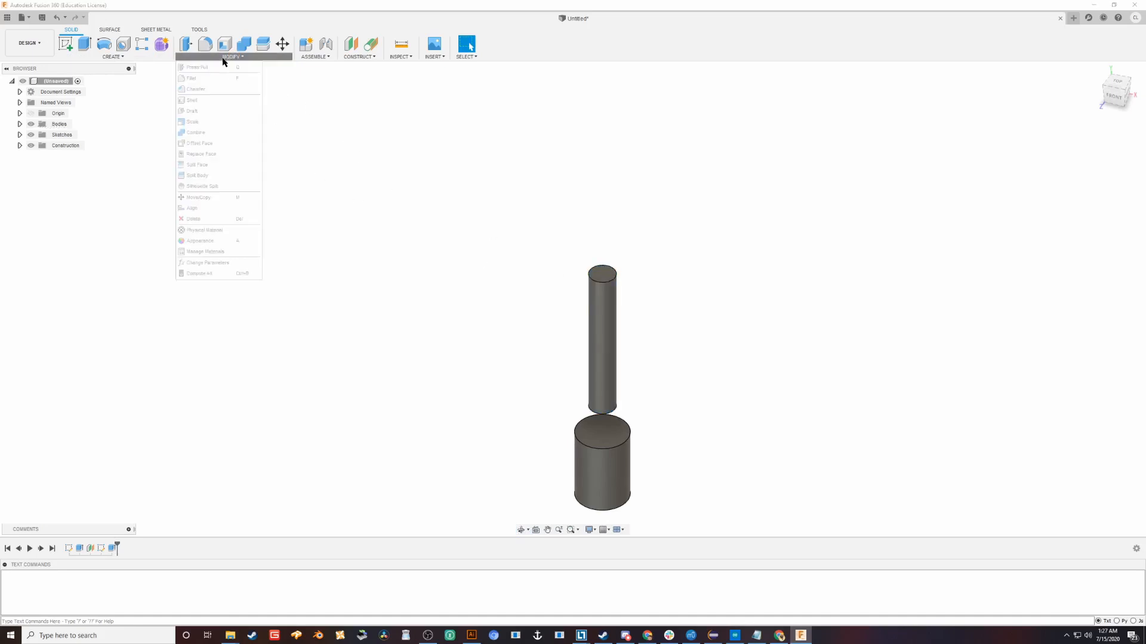
{"action": "left_click", "coordinate": [208, 263]}
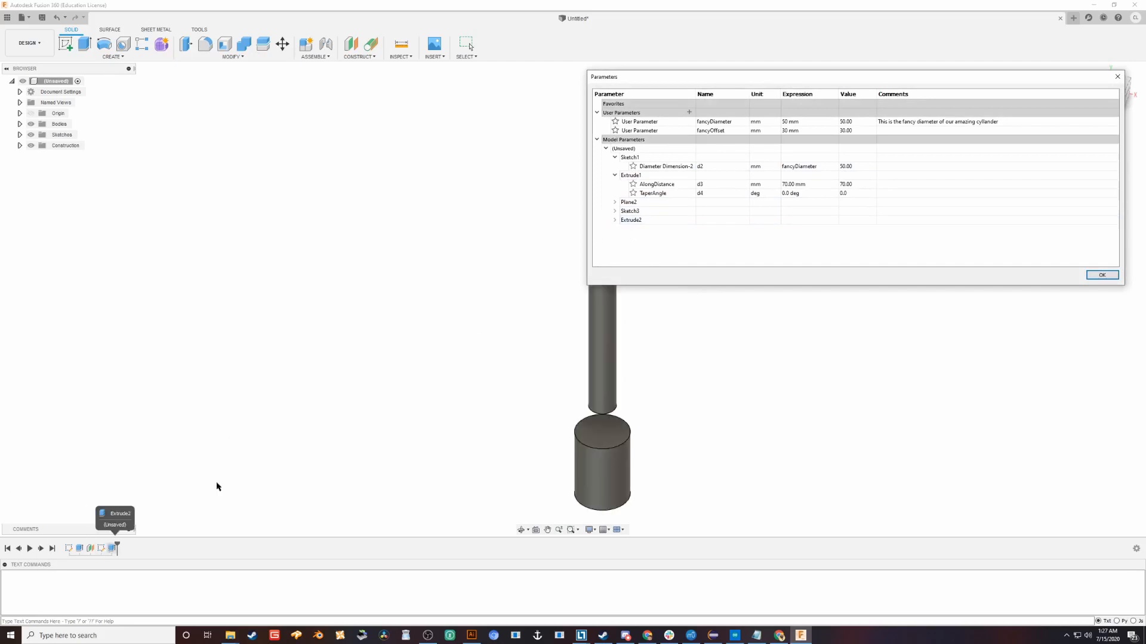
{"action": "left_click", "coordinate": [614, 219]}
{"action": "left_click", "coordinate": [615, 175]}
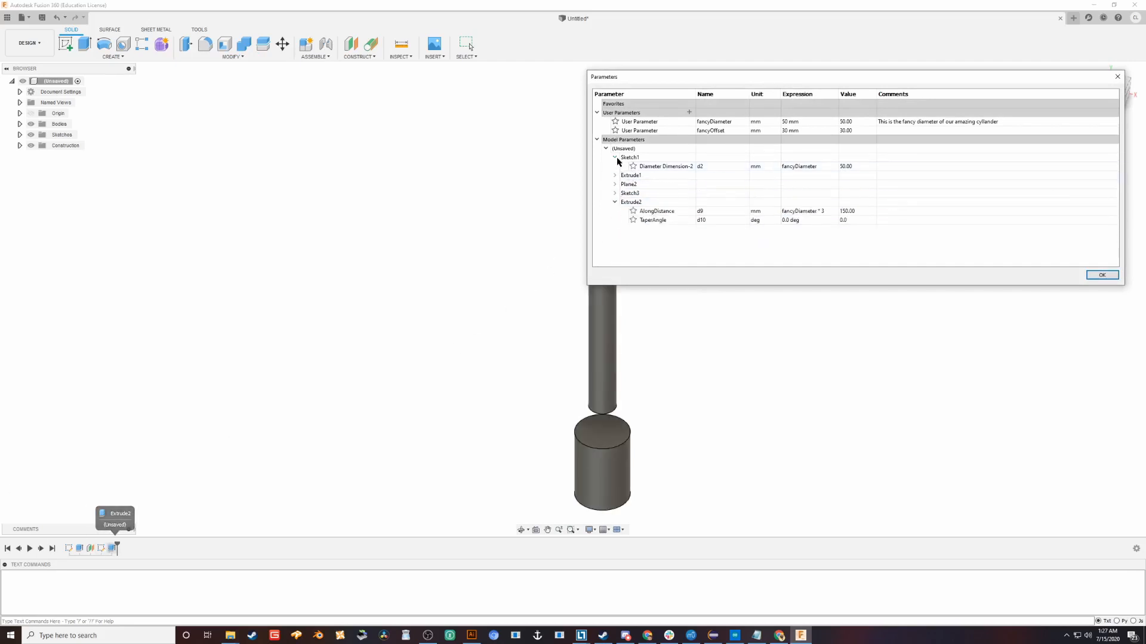
- Collapse the first sketch's parameters and set the upper cylinder's extrusion distance to fancyDiameter + fancyOffset
{"action": "left_click", "coordinate": [615, 157]}
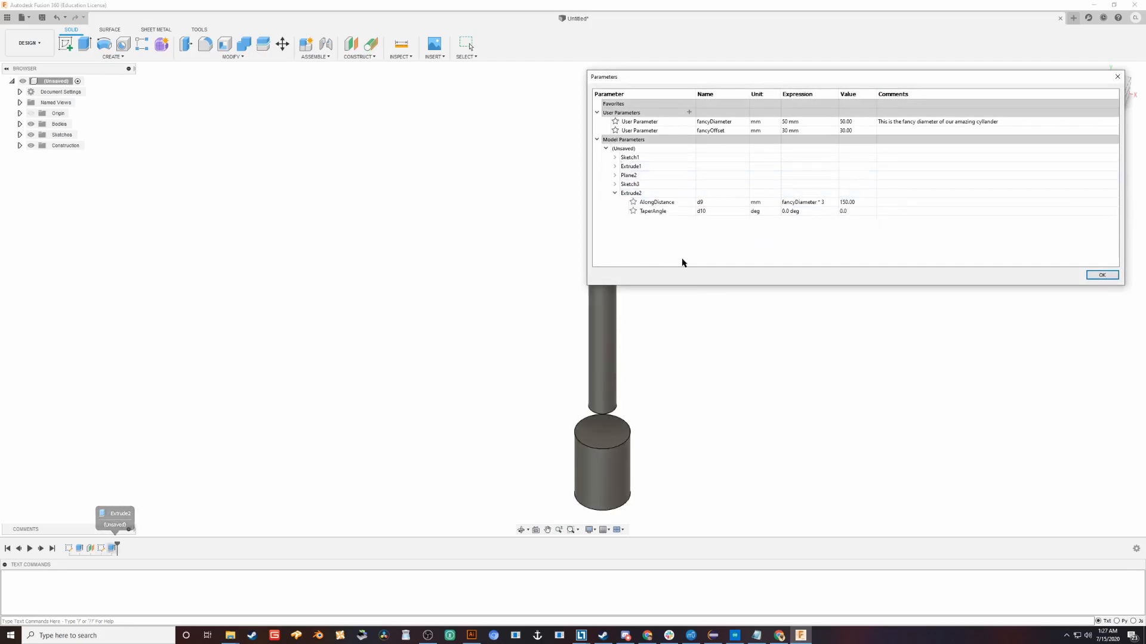
{"action": "left_click", "coordinate": [818, 202]}
{"action": "left_click", "coordinate": [820, 202]}
{"action": "key", "text": "BackSpace"}
{"action": "key", "text": "BackSpace"}
{"action": "key", "text": "BackSpace"}
{"action": "key", "text": "BackSpace"}
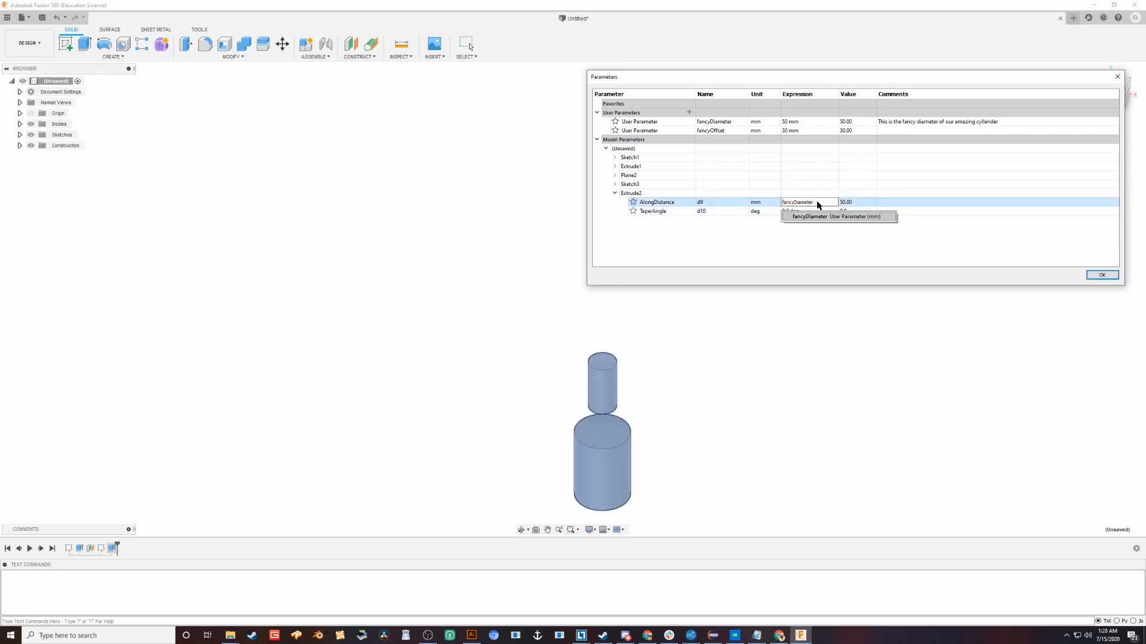
{"action": "type", "text": "+"}
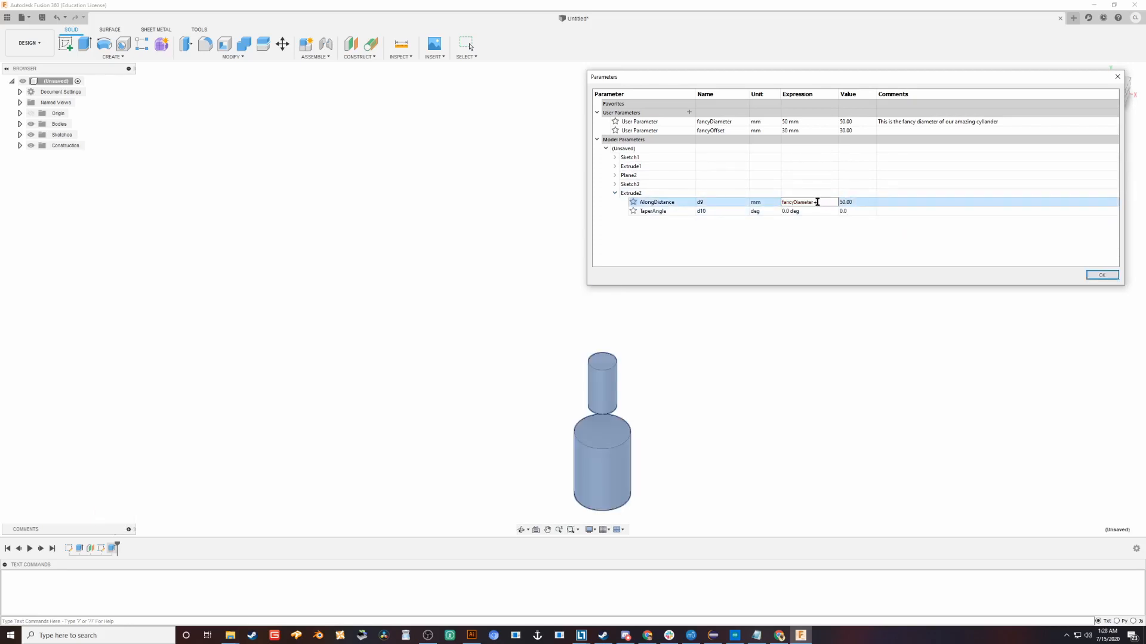
{"action": "type", "text": " fancyOffset"}
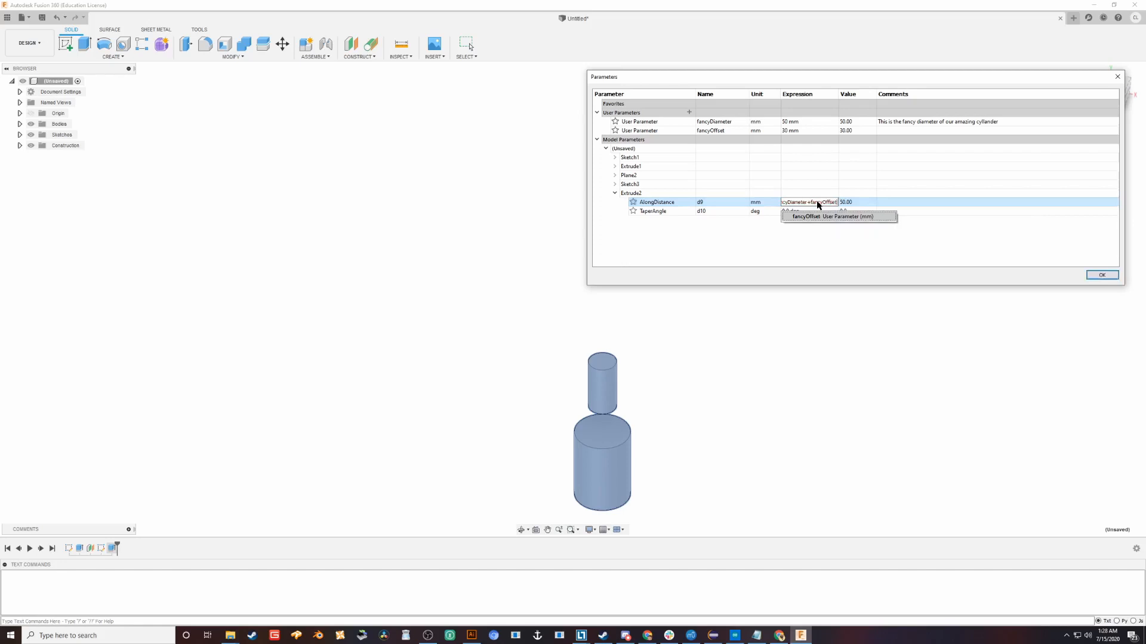
{"action": "key", "text": "Return"}
- Widen the Value and Expression columns of the parameters list so long expressions fit
{"action": "left_click", "coordinate": [814, 202]}
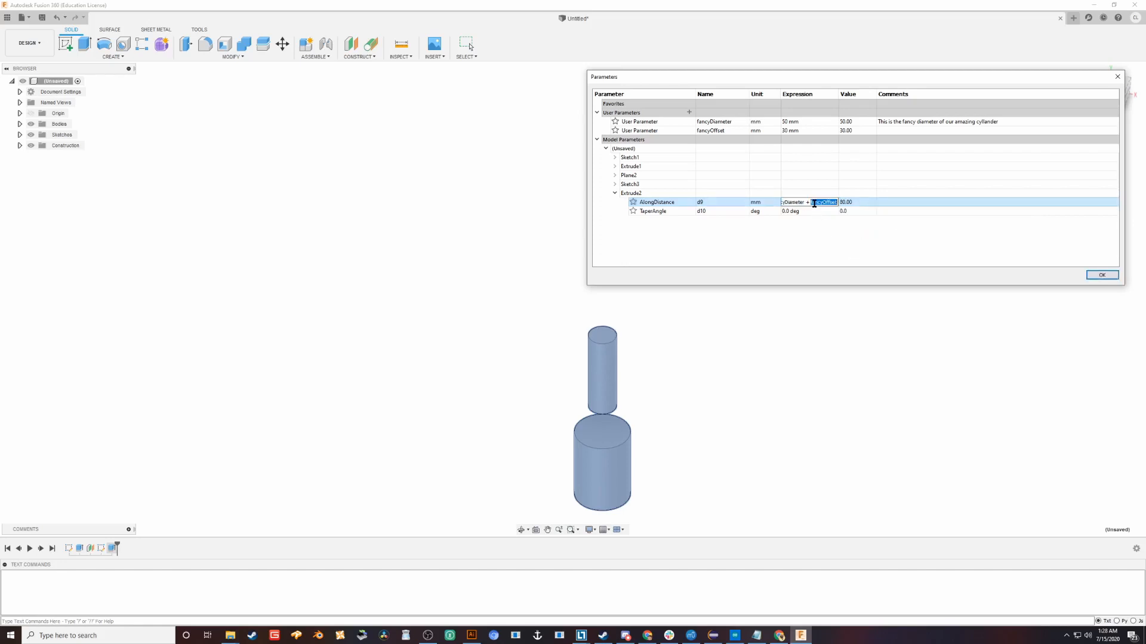
{"action": "left_click", "coordinate": [830, 202]}
{"action": "left_click_drag", "start_coordinate": [876, 93], "coordinate": [953, 94]}
{"action": "left_click_drag", "start_coordinate": [839, 94], "coordinate": [909, 93]}
- Try the expression fancyDiameter * fancyOffset for the upper cylinder's extrusion distance
{"action": "double_click", "coordinate": [832, 201]}
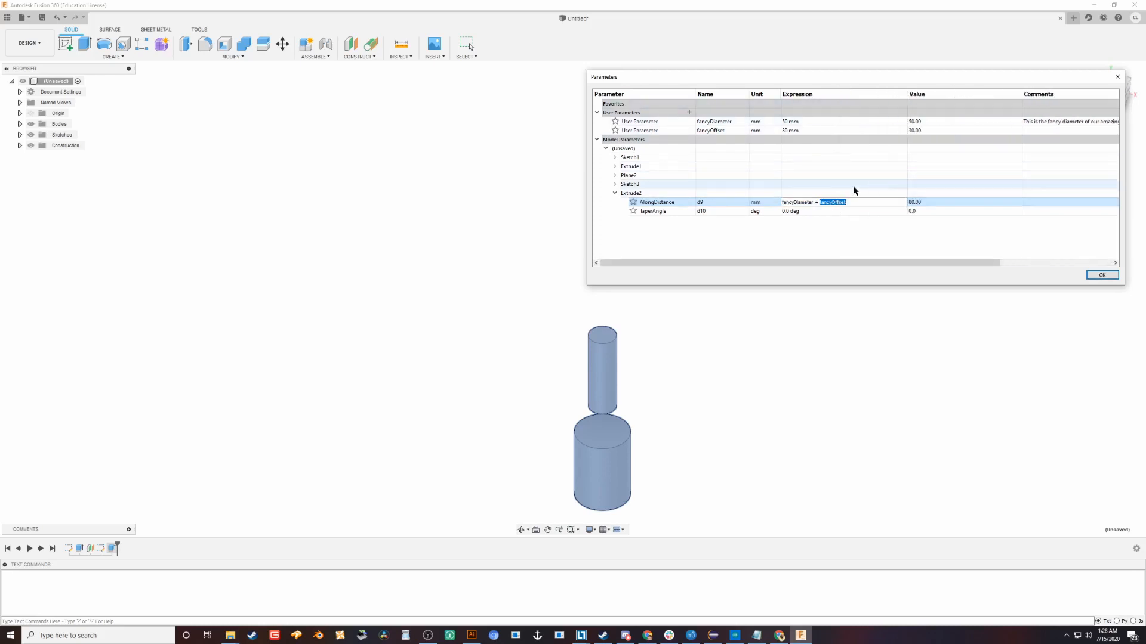
{"action": "key", "text": "Left"}
{"action": "key", "text": "BackSpace"}
{"action": "key", "text": "BackSpace"}
{"action": "type", "text": "*"}
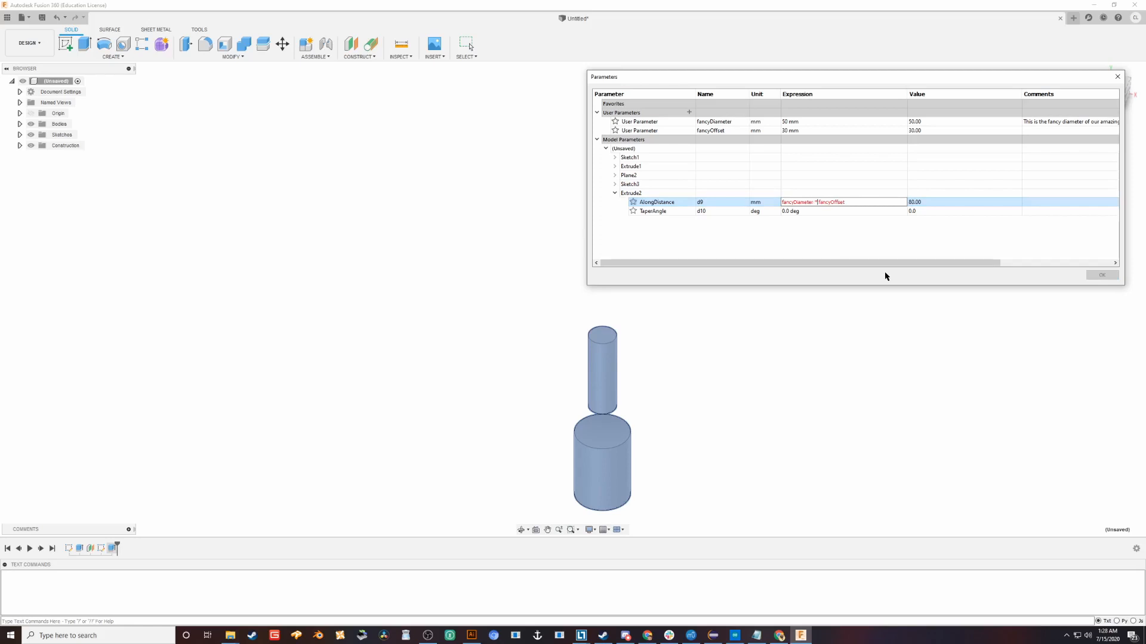
{"action": "left_click", "coordinate": [887, 214]}
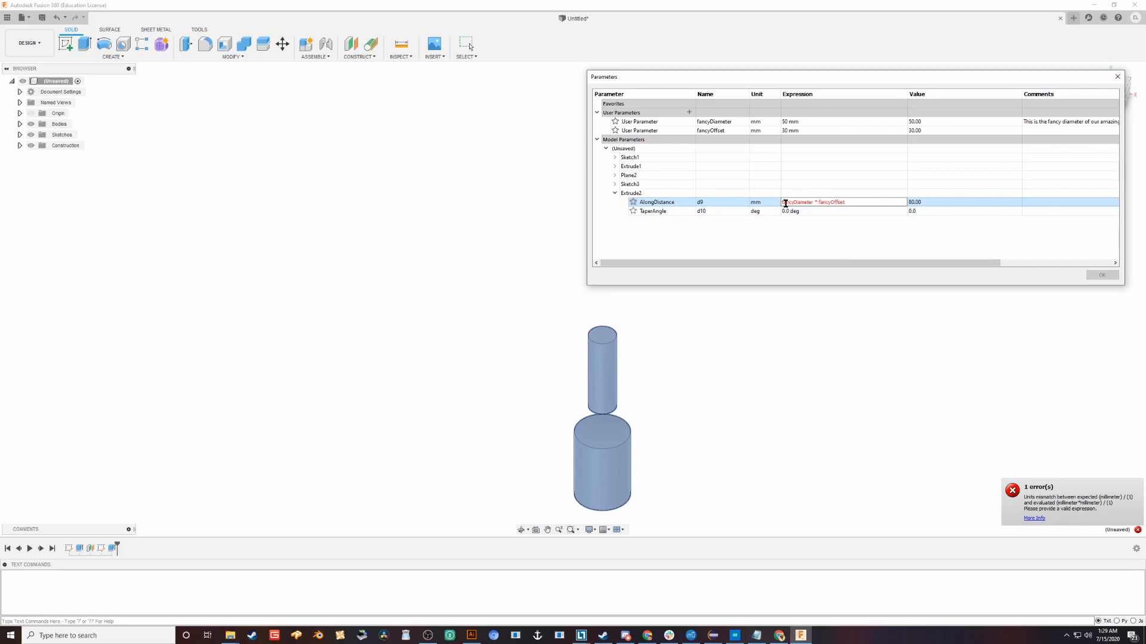
{"action": "left_click_drag", "start_coordinate": [781, 206], "coordinate": [870, 206]}
{"action": "left_click", "coordinate": [871, 206]}
{"action": "left_click", "coordinate": [689, 113]}
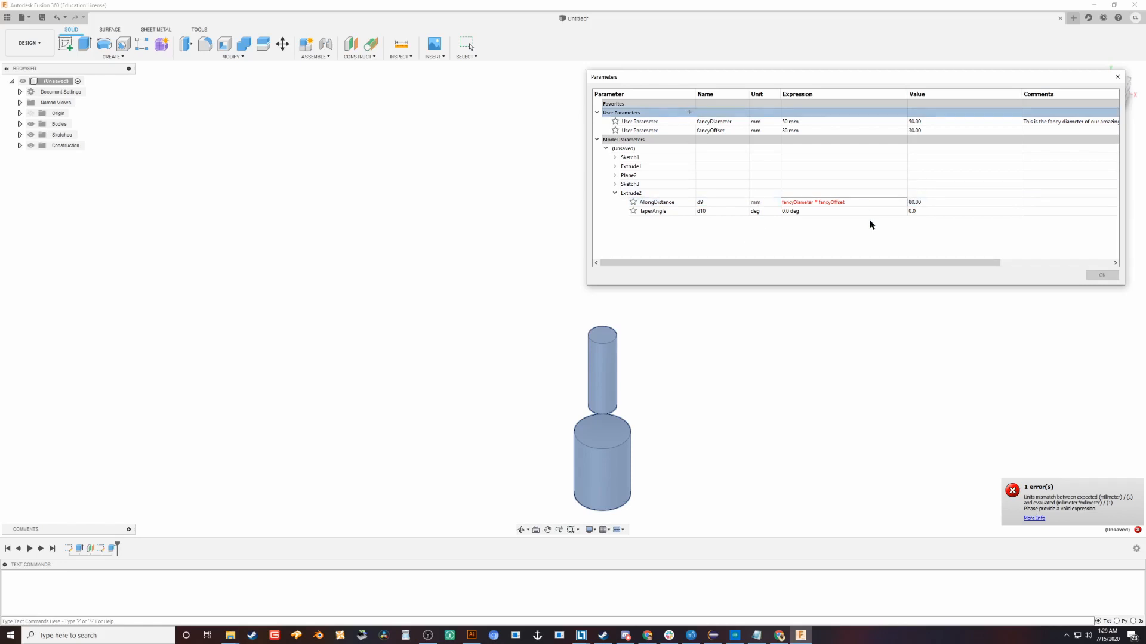
- Change the upper cylinder's extrusion distance expression back to fancyDiameter + fancyOffset
{"action": "left_click", "coordinate": [857, 199]}
{"action": "key", "text": "BackSpace"}
{"action": "key", "text": "BackSpace"}
{"action": "key", "text": "BackSpace"}
{"action": "key", "text": "BackSpace"}
{"action": "key", "text": "BackSpace"}
{"action": "key", "text": "BackSpace"}
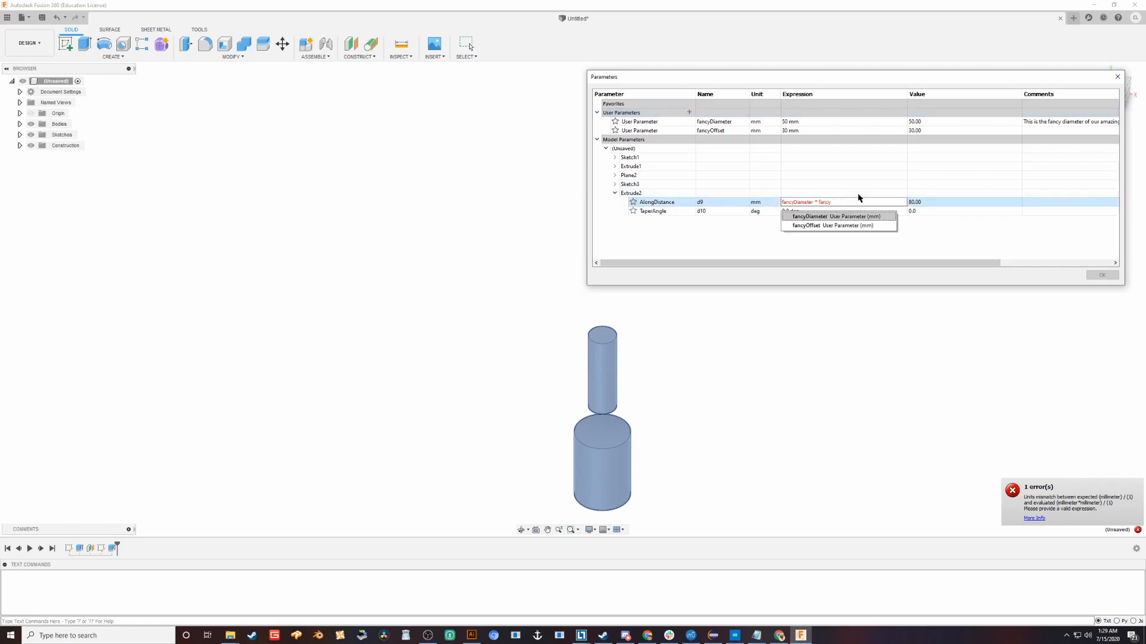
{"action": "type", "text": "Offs"}
{"action": "key", "text": "Left"}
{"action": "key", "text": "Left"}
{"action": "key", "text": "Left"}
{"action": "key", "text": "Left"}
{"action": "key", "text": "Left"}
{"action": "key", "text": "Left"}
{"action": "key", "text": "BackSpace"}
{"action": "key", "text": "BackSpace"}
{"action": "type", "text": "+"}
{"action": "key", "text": "Return"}
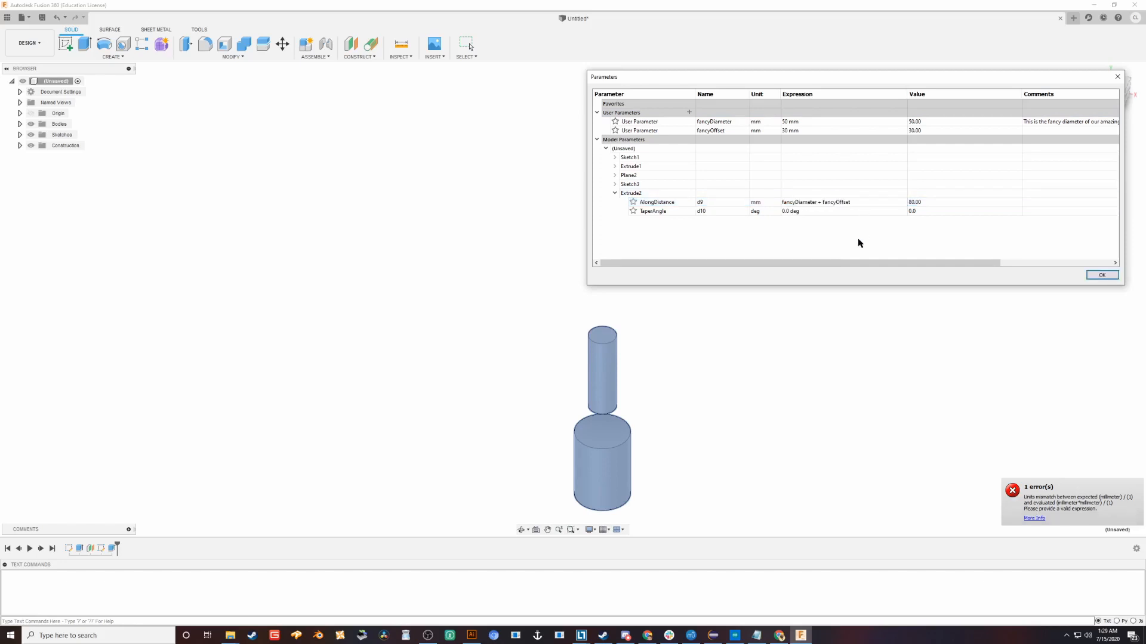
- Add a user parameter named modifier with No Units and the expression 5
{"action": "left_click", "coordinate": [689, 113]}
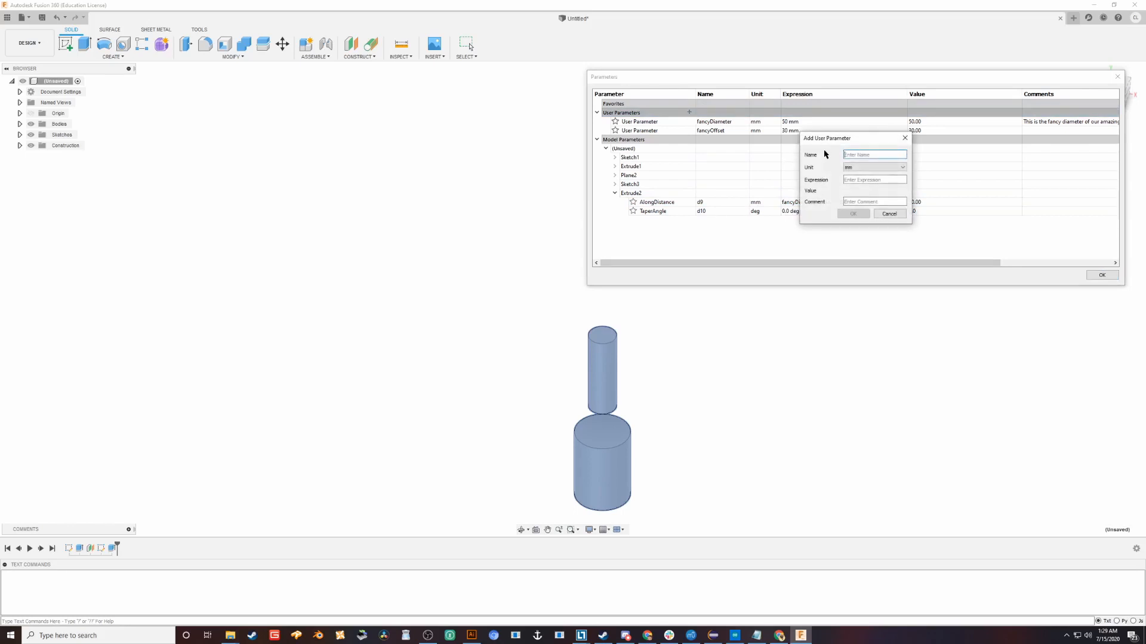
{"action": "type", "text": "modifier"}
{"action": "left_click", "coordinate": [862, 168]}
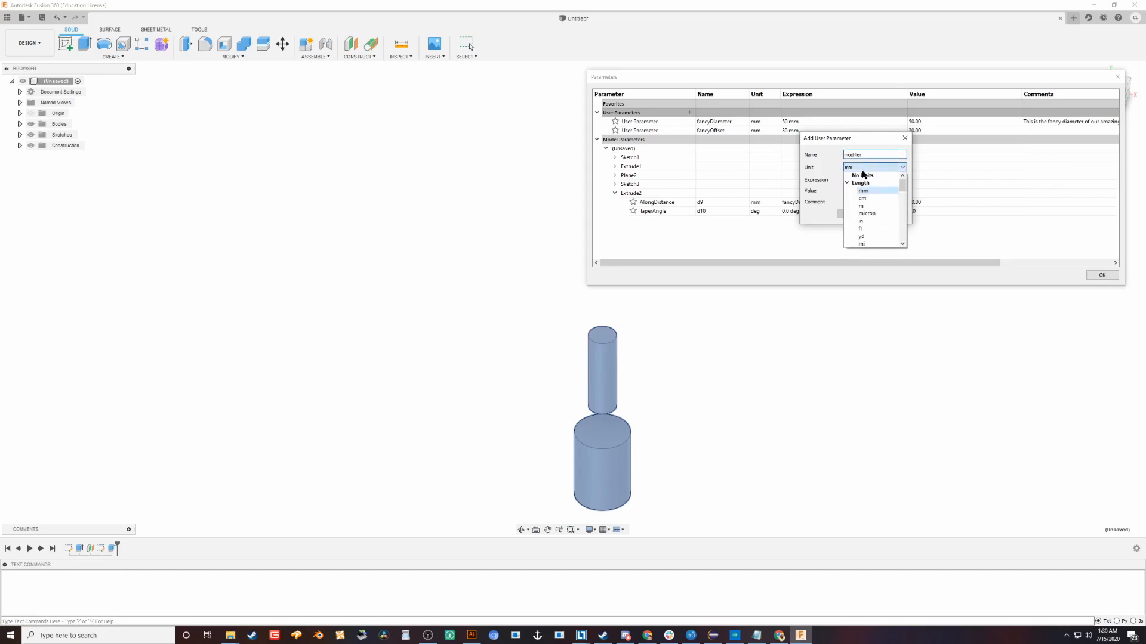
{"action": "left_click", "coordinate": [863, 175]}
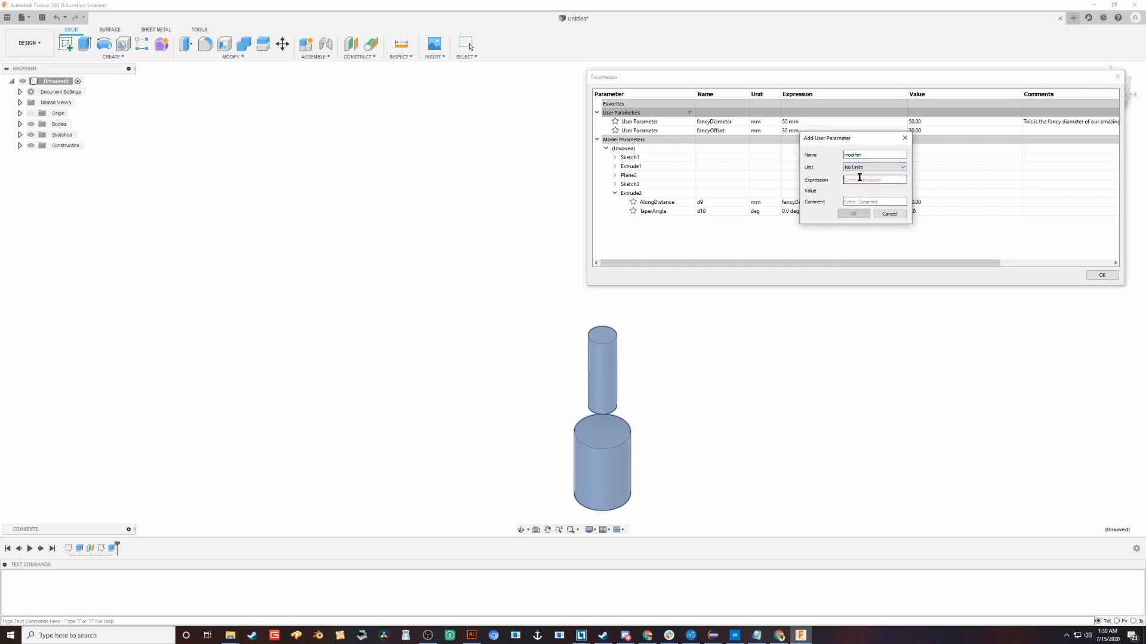
{"action": "type", "text": "5"}
{"action": "left_click", "coordinate": [855, 214]}
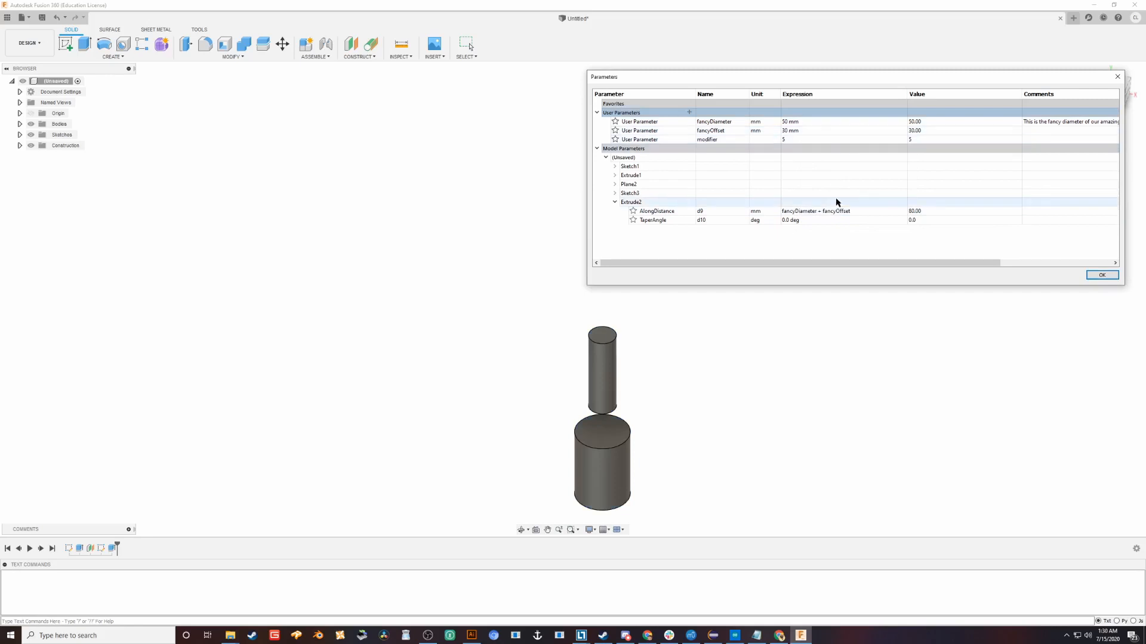
- Try the expression fancyDiameter + modifier for the upper cylinder's extrusion distance
{"action": "left_click", "coordinate": [843, 210]}
{"action": "double_click", "coordinate": [852, 210]}
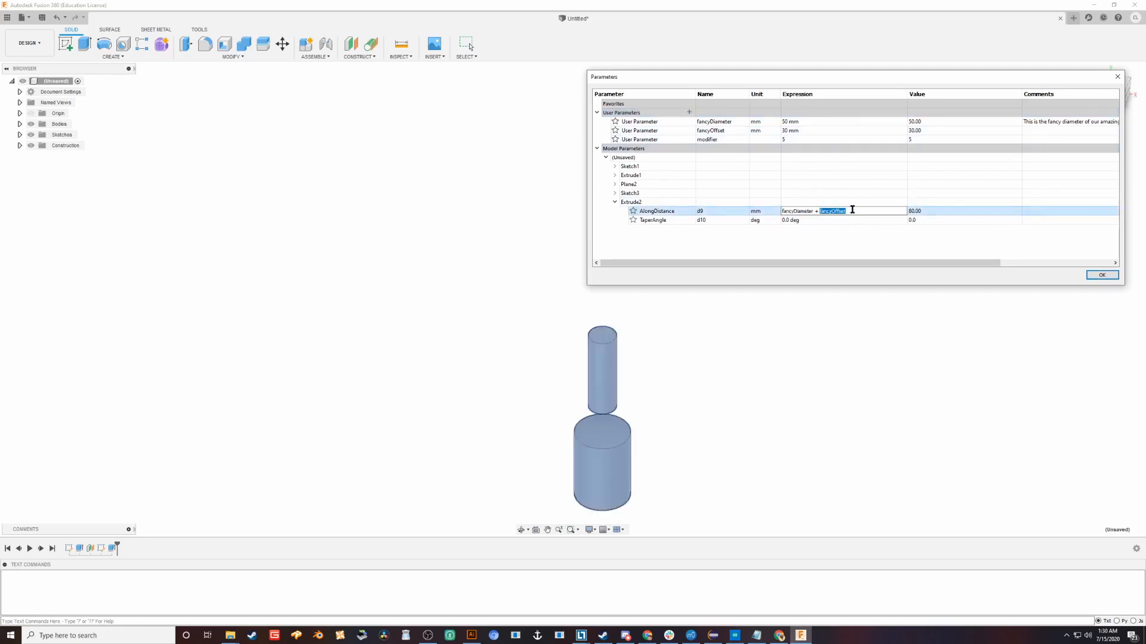
{"action": "type", "text": "modifier"}
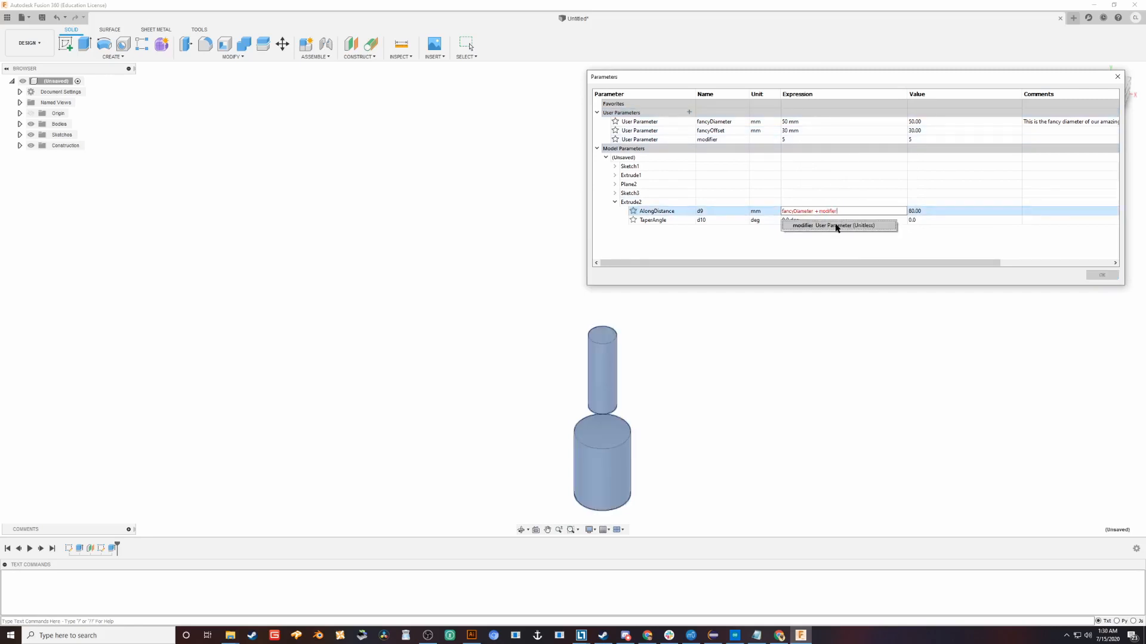
{"action": "left_click", "coordinate": [836, 225]}
{"action": "left_click", "coordinate": [892, 204]}
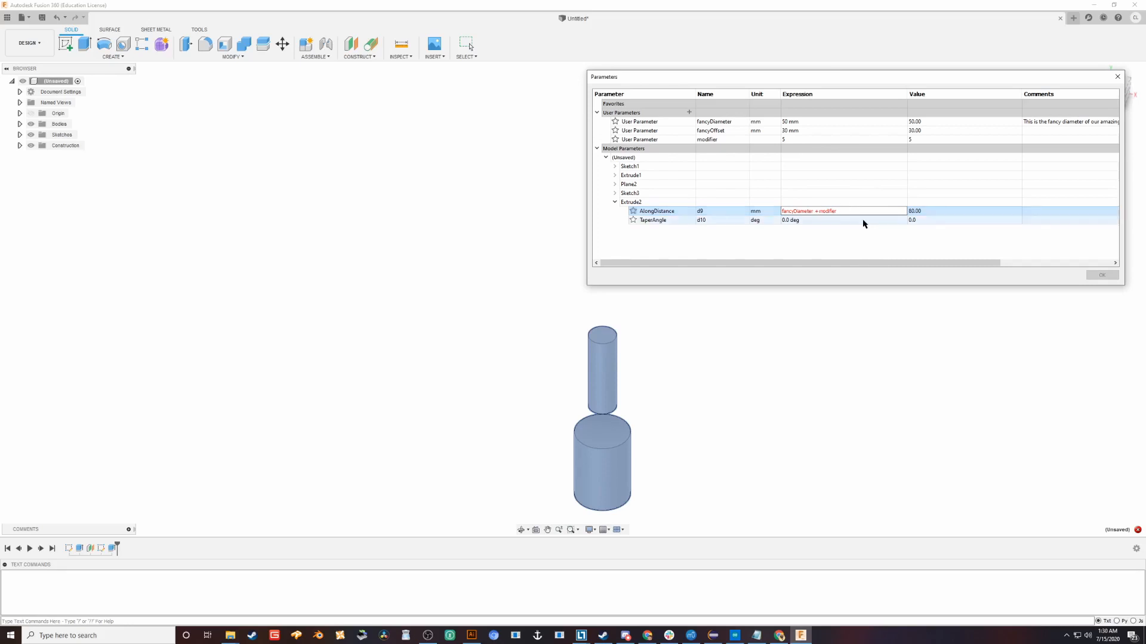
- Set the upper cylinder's extrusion distance to fancyDiameter * modifier
{"action": "double_click", "coordinate": [827, 211]}
{"action": "type", "text": "modifie"}
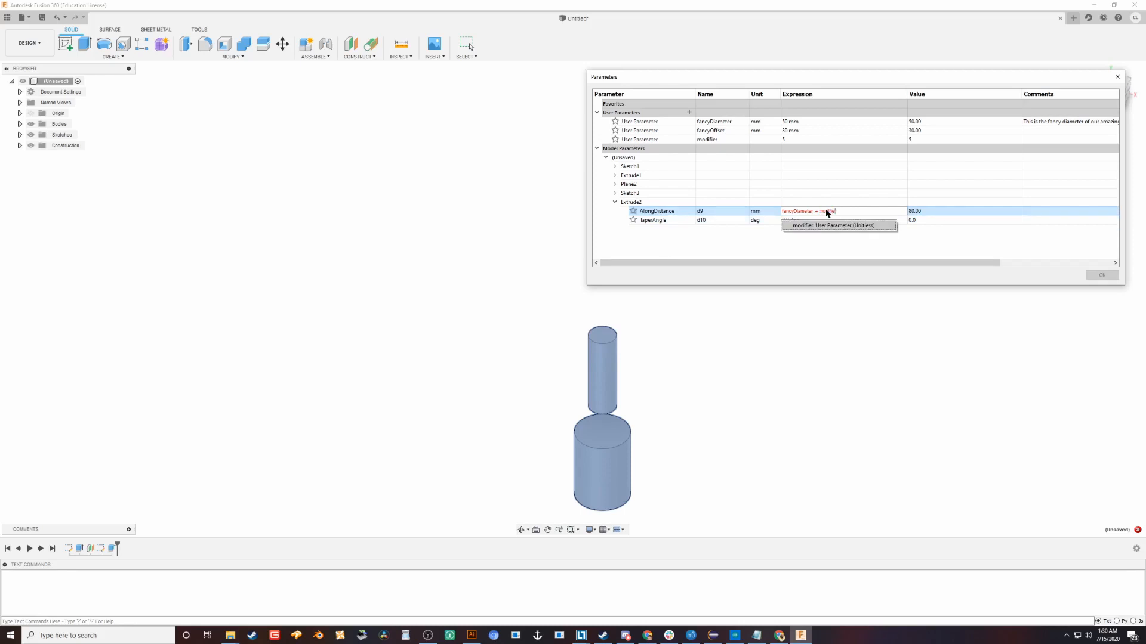
{"action": "key", "text": "Left"}
{"action": "key", "text": "Left"}
{"action": "key", "text": "Left"}
{"action": "key", "text": "BackSpace"}
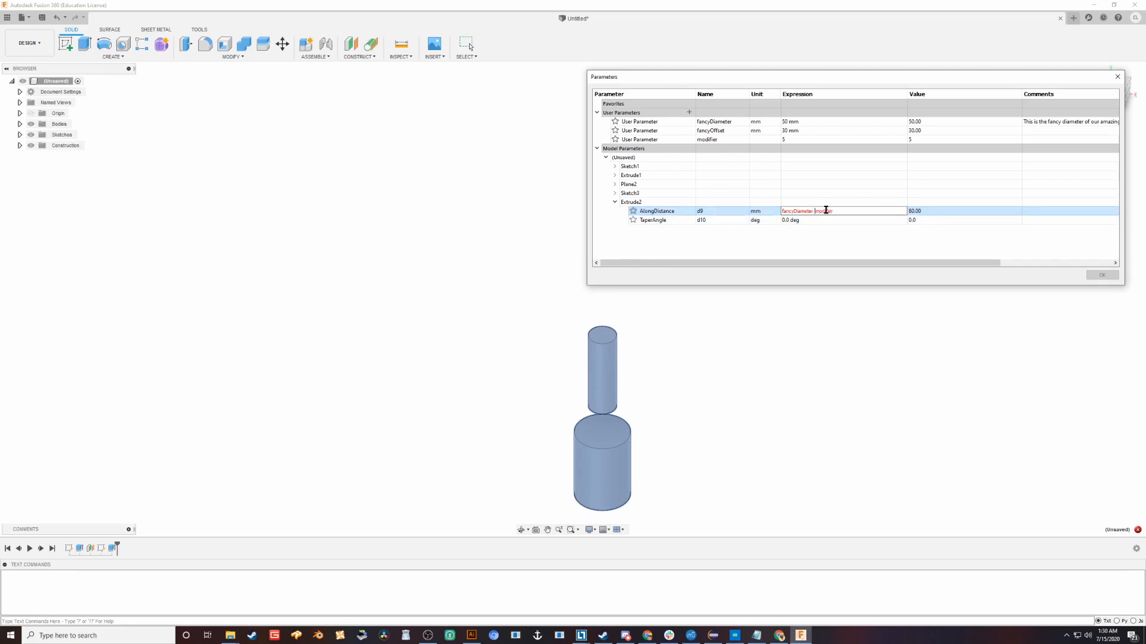
{"action": "type", "text": "*"}
{"action": "left_click", "coordinate": [818, 236]}
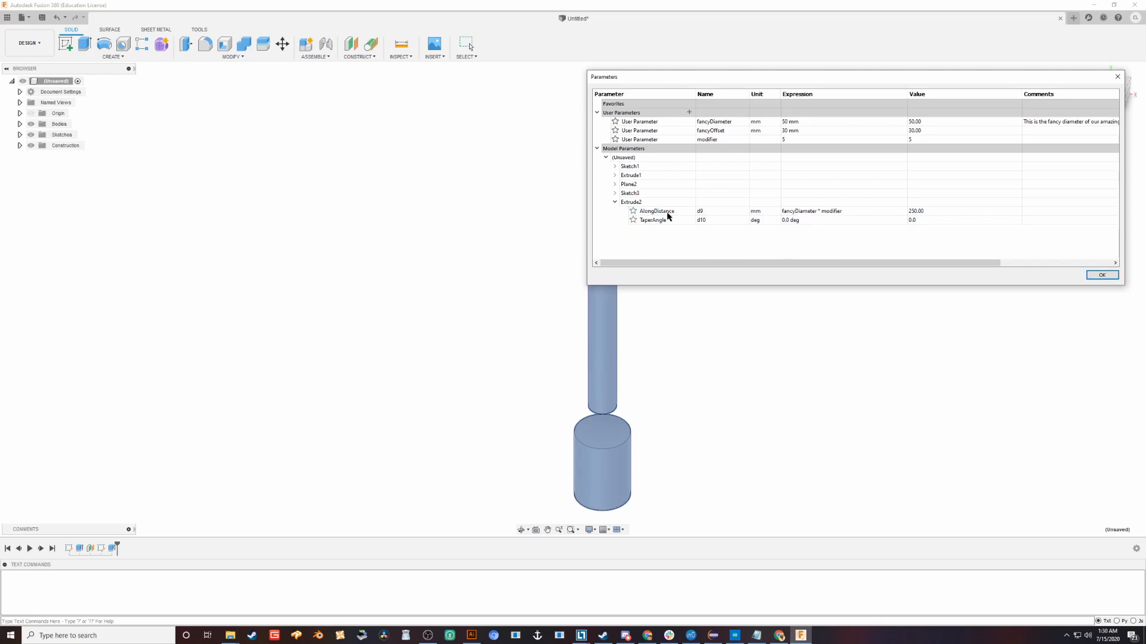
- Move the parameters list clear of the model and try a 10 deg taper angle on the upper cylinder's extrusion
{"action": "left_click_drag", "start_coordinate": [729, 78], "coordinate": [753, 94]}
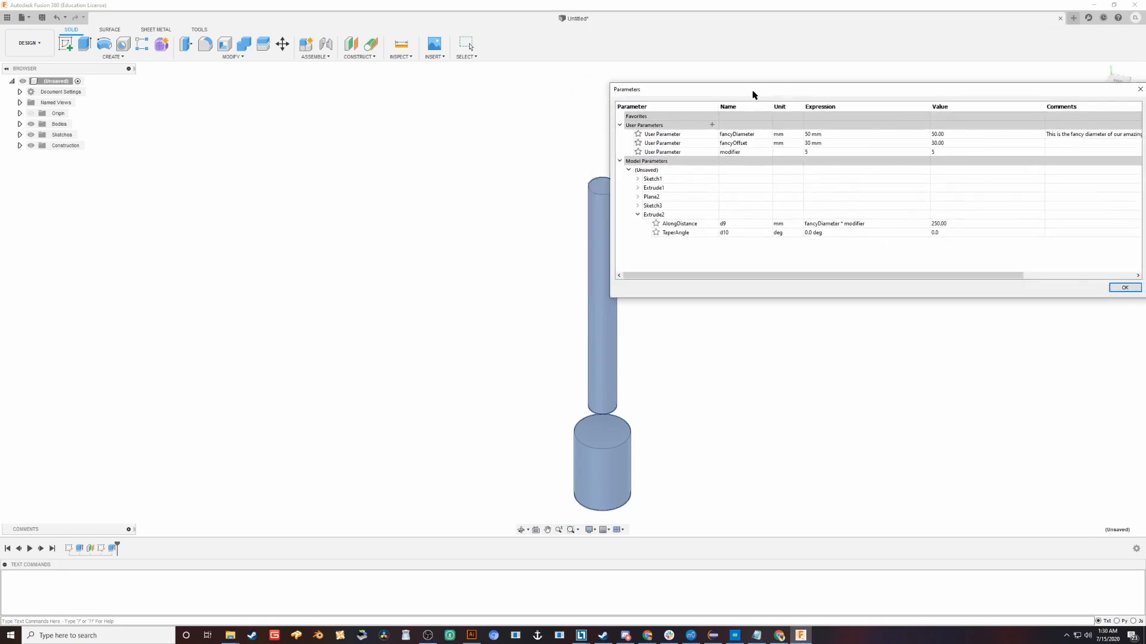
{"action": "left_click", "coordinate": [808, 233]}
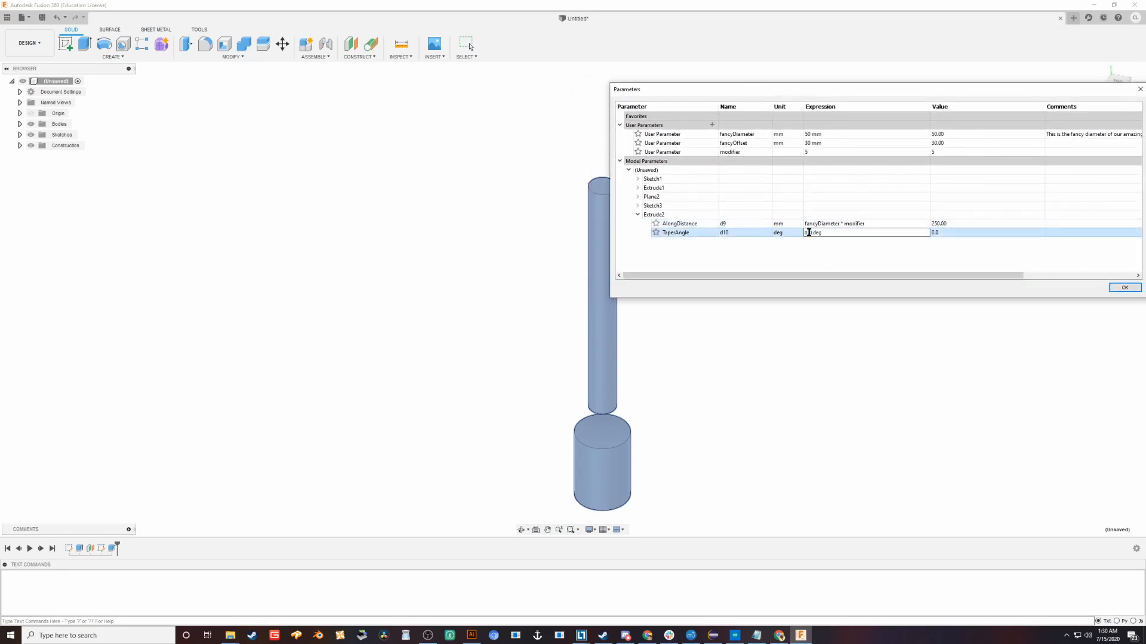
{"action": "type", "text": "1"}
{"action": "key", "text": "Return"}
{"action": "middle_click_drag", "start_coordinate": [552, 333], "coordinate": [407, 325]}
{"action": "middle_click_drag", "start_coordinate": [518, 251], "coordinate": [526, 206], "text": "shift"}
{"action": "middle_click_drag", "start_coordinate": [612, 327], "coordinate": [619, 298]}
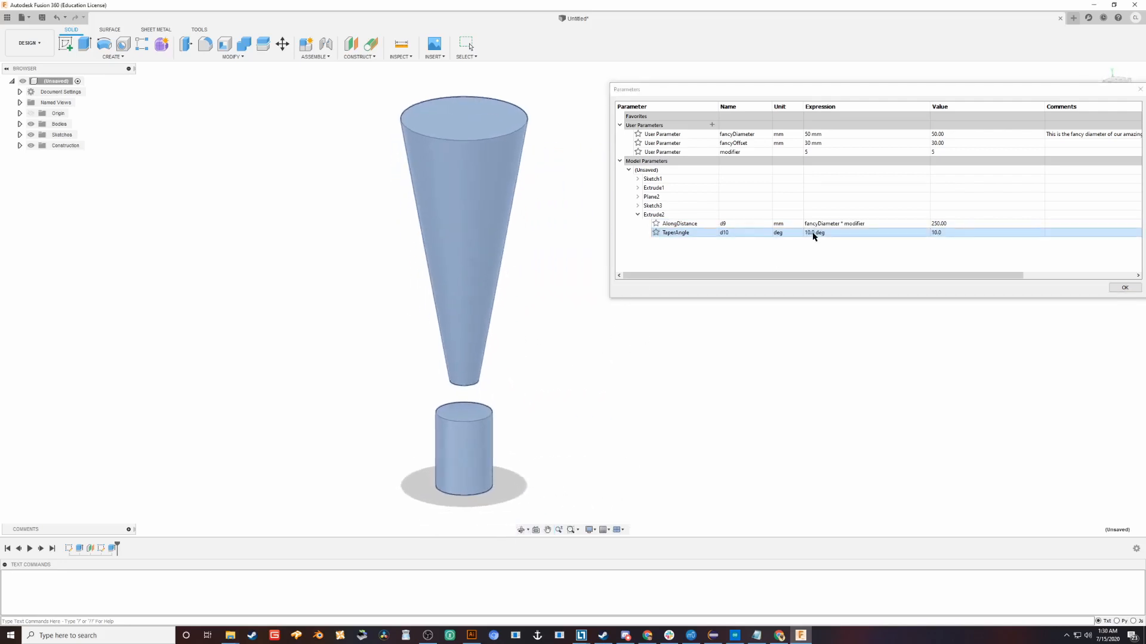
- Start a new user parameter, browse the available unit categories and choose deg as its unit
{"action": "left_click", "coordinate": [712, 125]}
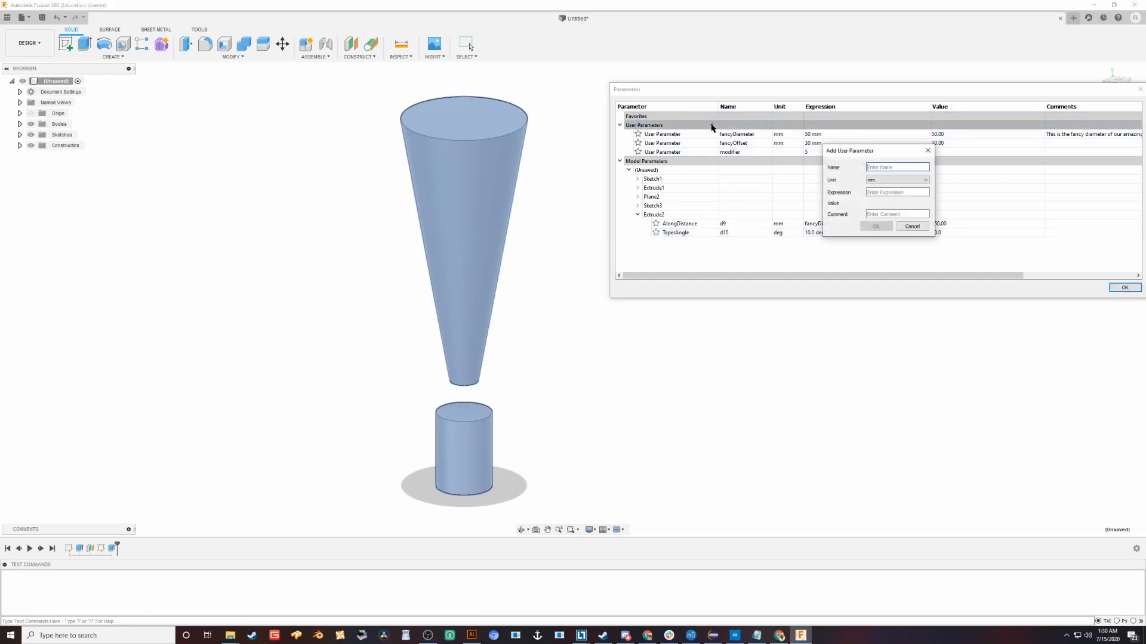
{"action": "left_click", "coordinate": [892, 180]}
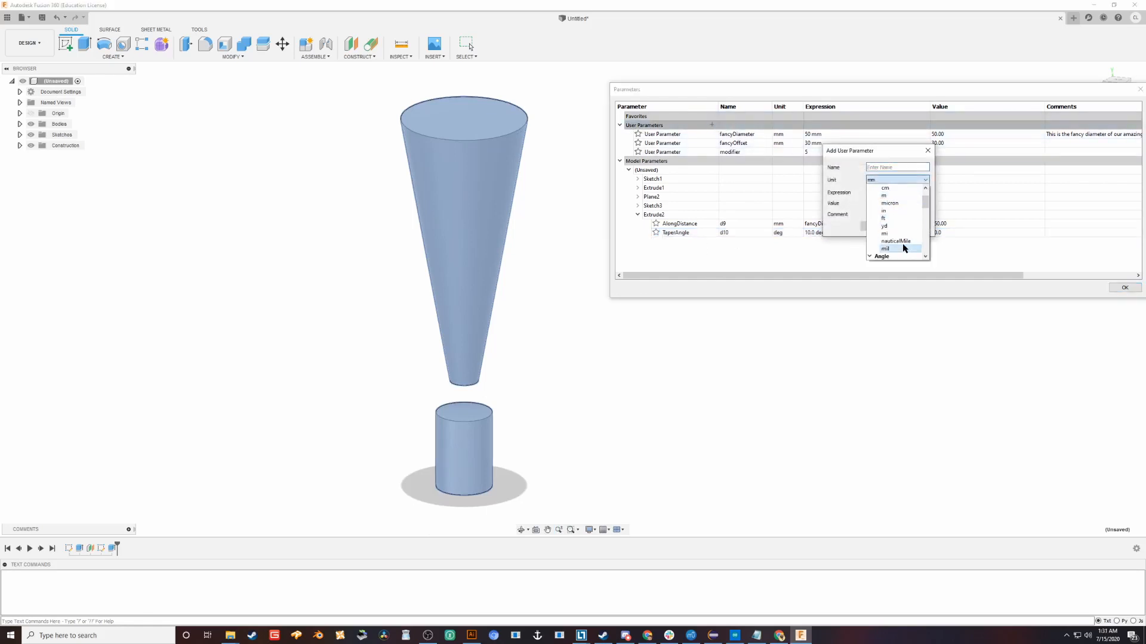
{"action": "scroll", "coordinate": [903, 246], "scroll_direction": "up", "scroll_amount": 1}
{"action": "left_click", "coordinate": [870, 195]}
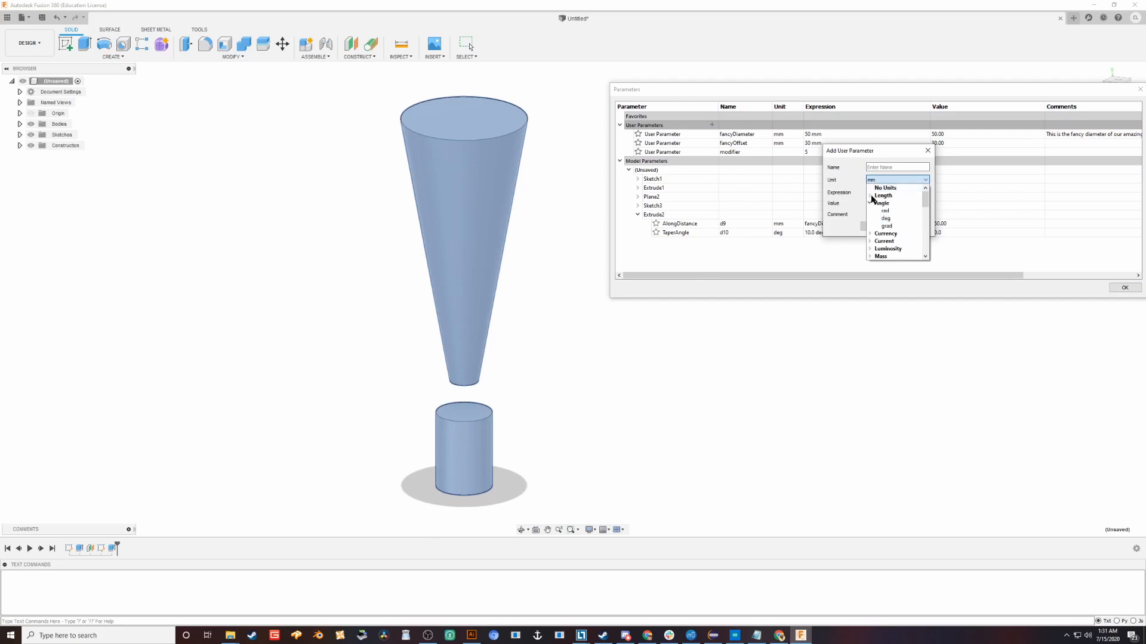
{"action": "left_click", "coordinate": [870, 234]}
{"action": "left_click", "coordinate": [870, 248]}
{"action": "scroll", "coordinate": [870, 245], "scroll_direction": "down", "scroll_amount": 1}
{"action": "scroll", "coordinate": [871, 249], "scroll_direction": "down", "scroll_amount": 1}
{"action": "left_click", "coordinate": [870, 203]}
{"action": "left_click", "coordinate": [870, 188]}
{"action": "left_click", "coordinate": [870, 204]}
{"action": "left_click", "coordinate": [899, 219]}
- Name the new user parameter fancyAngle, give it the expression 5 and add it
{"action": "left_click", "coordinate": [873, 168]}
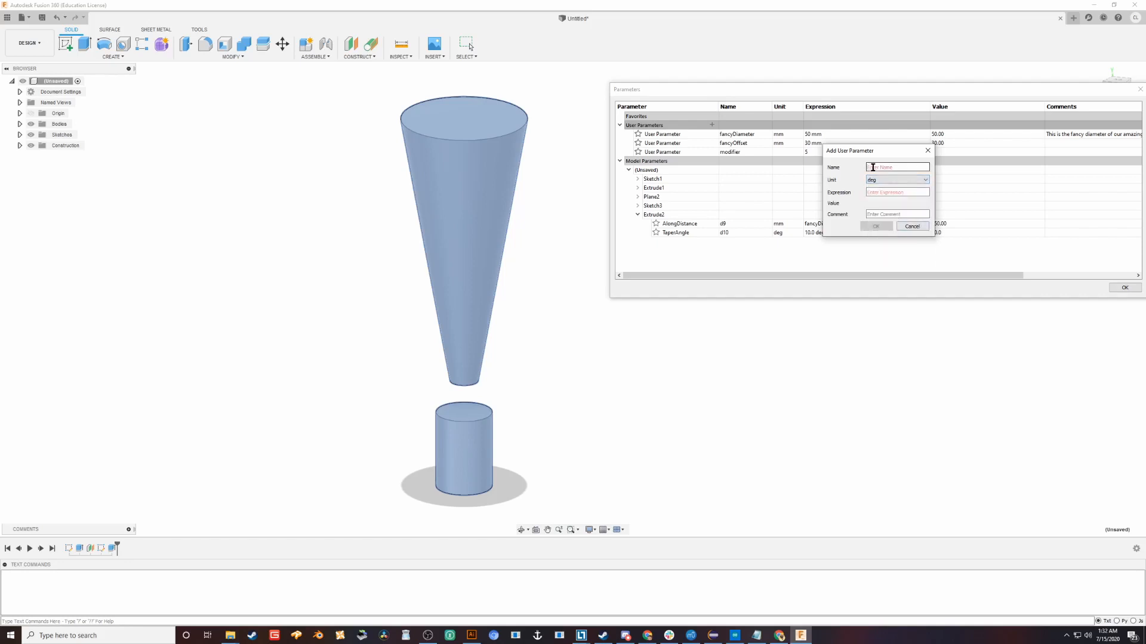
{"action": "type", "text": "fancyAngle"}
{"action": "key", "text": "Tab"}
{"action": "type", "text": "1"}
{"action": "key", "text": "BackSpace"}
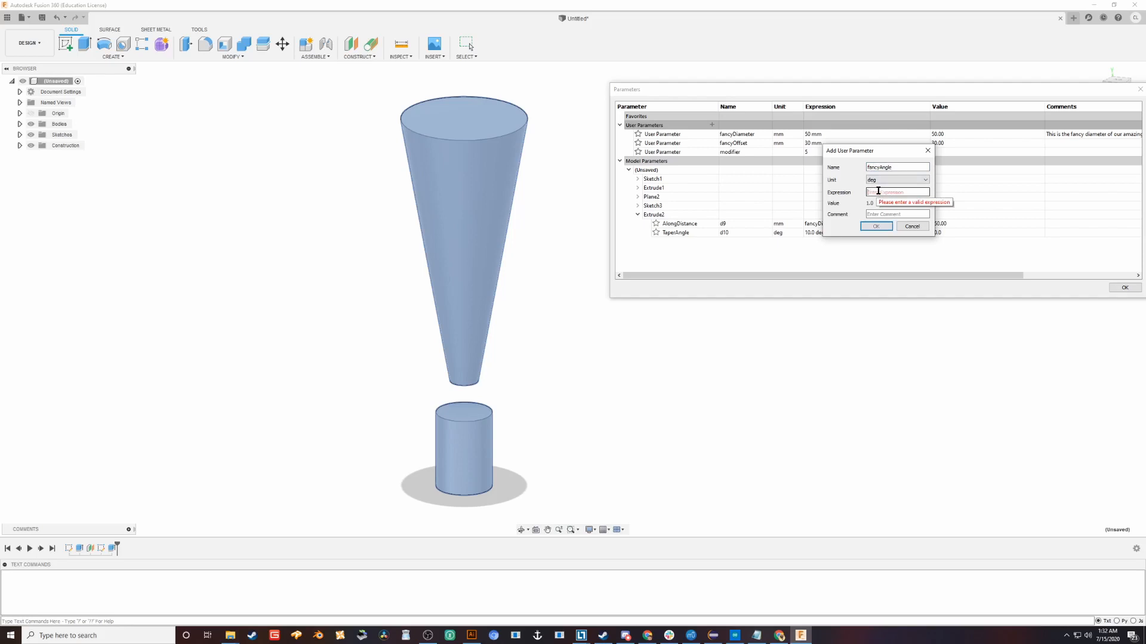
{"action": "type", "text": "5"}
{"action": "key", "text": "Return"}
- Set the upper cylinder's extrusion taper angle to fancyAngle, close the parameters list and inspect the tapered model
{"action": "left_click", "coordinate": [812, 241]}
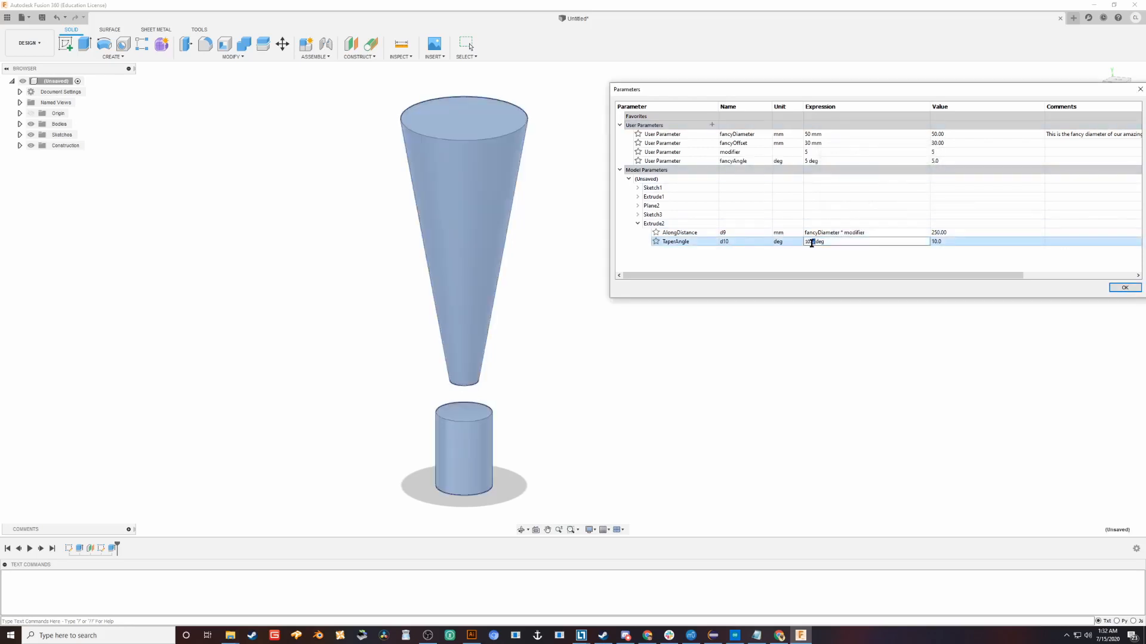
{"action": "key", "text": "BackSpace"}
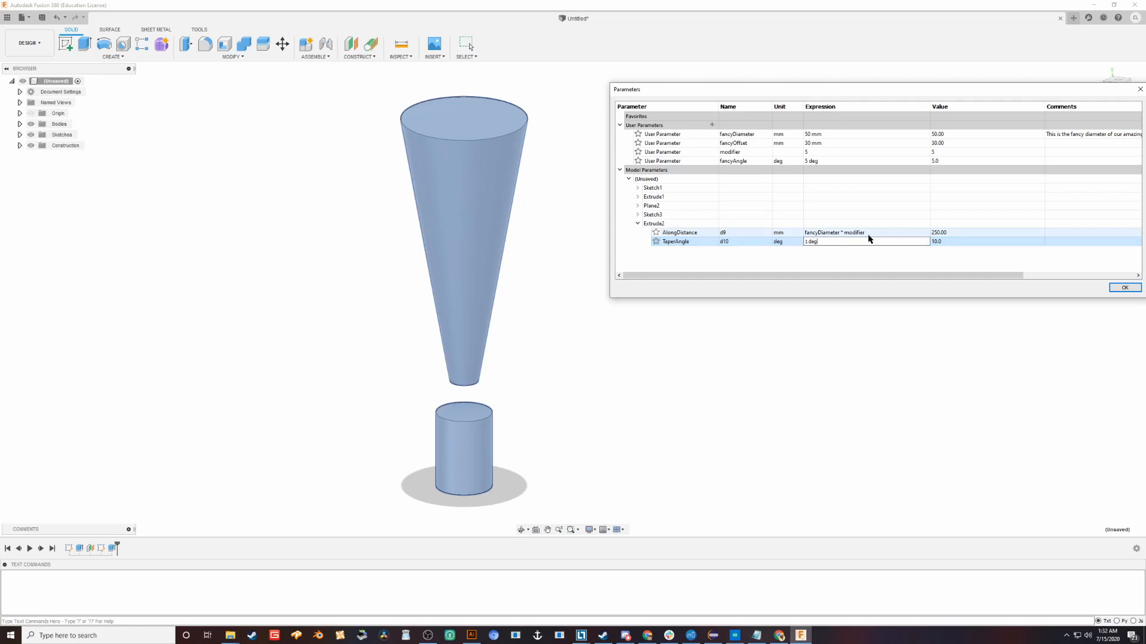
{"action": "key", "text": "BackSpace"}
{"action": "key", "text": "BackSpace"}
{"action": "key", "text": "BackSpace"}
{"action": "key", "text": "BackSpace"}
{"action": "key", "text": "BackSpace"}
{"action": "type", "text": "fancyAngle"}
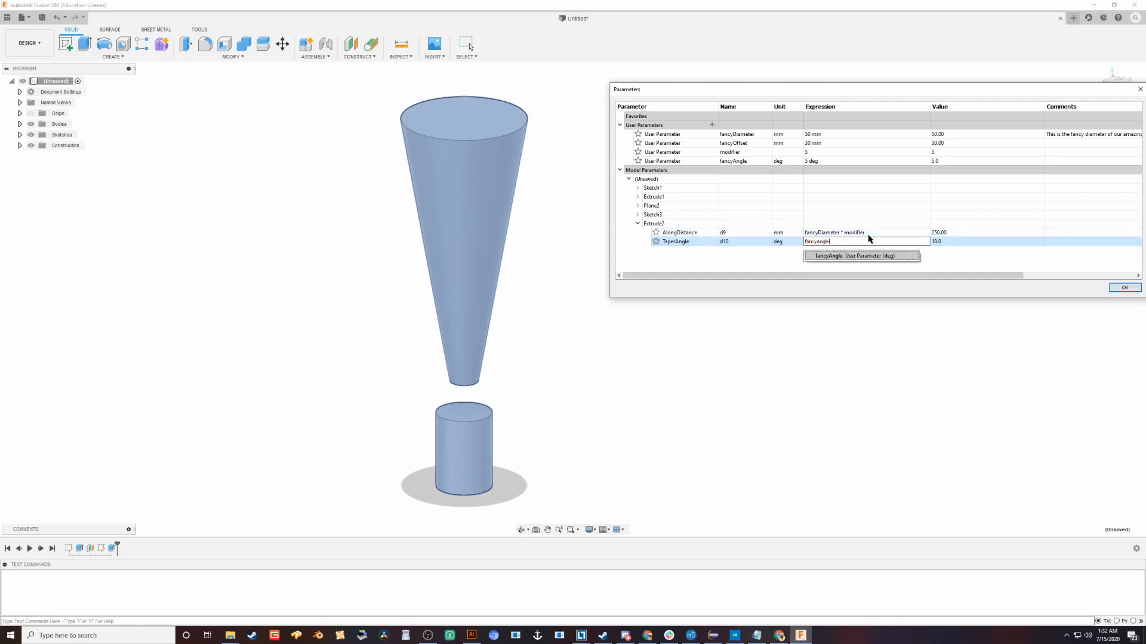
{"action": "left_click", "coordinate": [839, 256]}
{"action": "left_click", "coordinate": [1124, 287]}
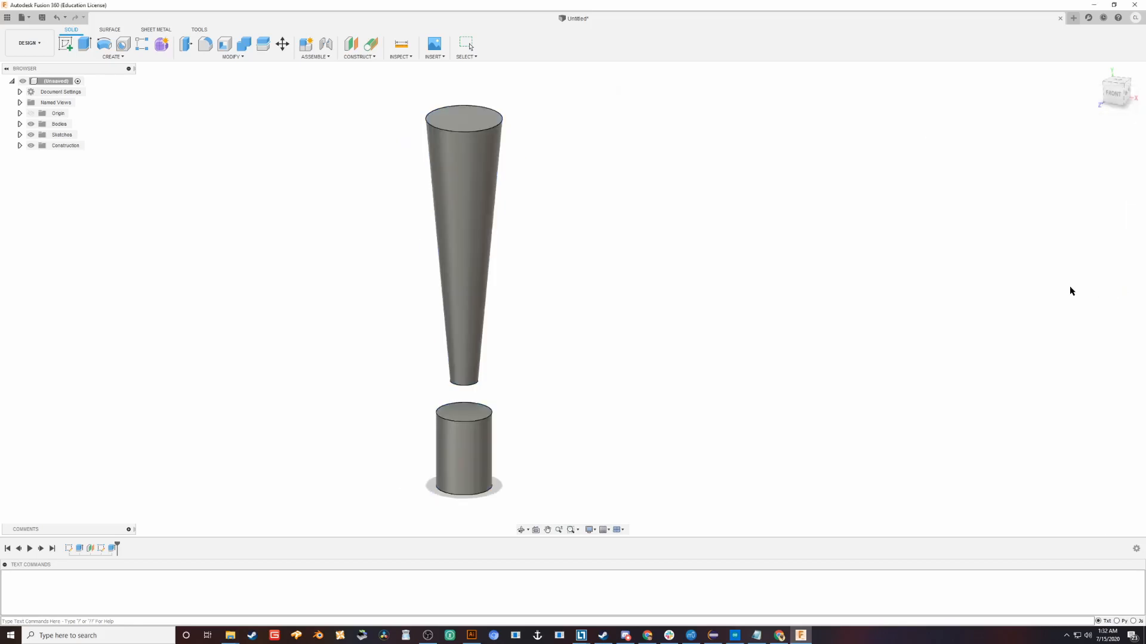
{"action": "middle_click_drag", "start_coordinate": [555, 225], "coordinate": [778, 259], "text": "shift"}
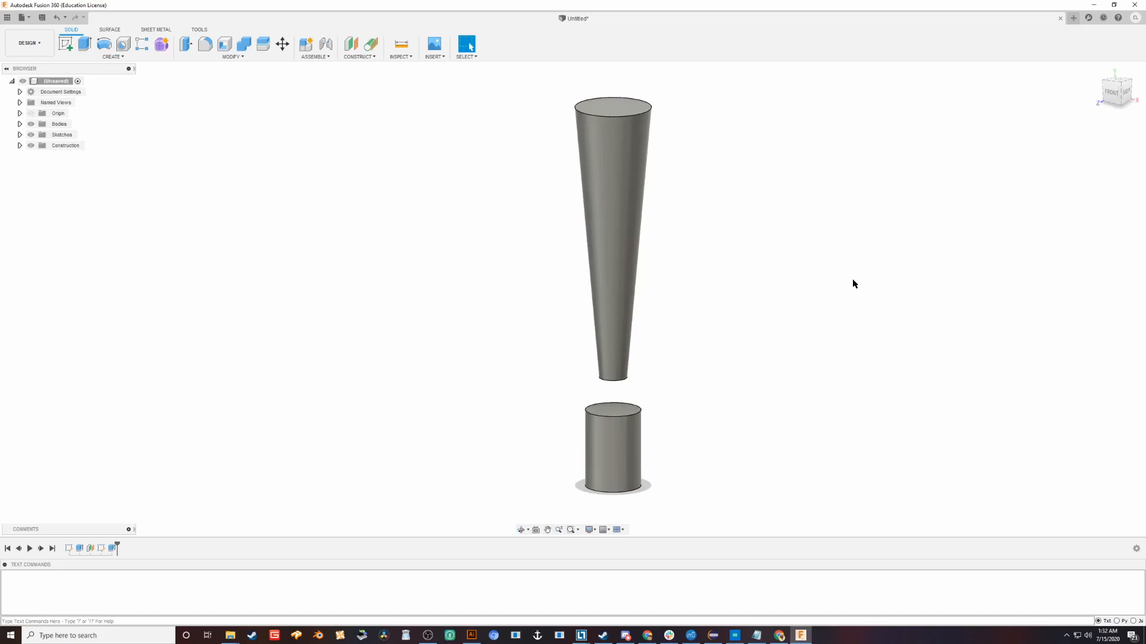
{"action": "scroll", "coordinate": [672, 320], "scroll_direction": "up", "scroll_amount": 5}
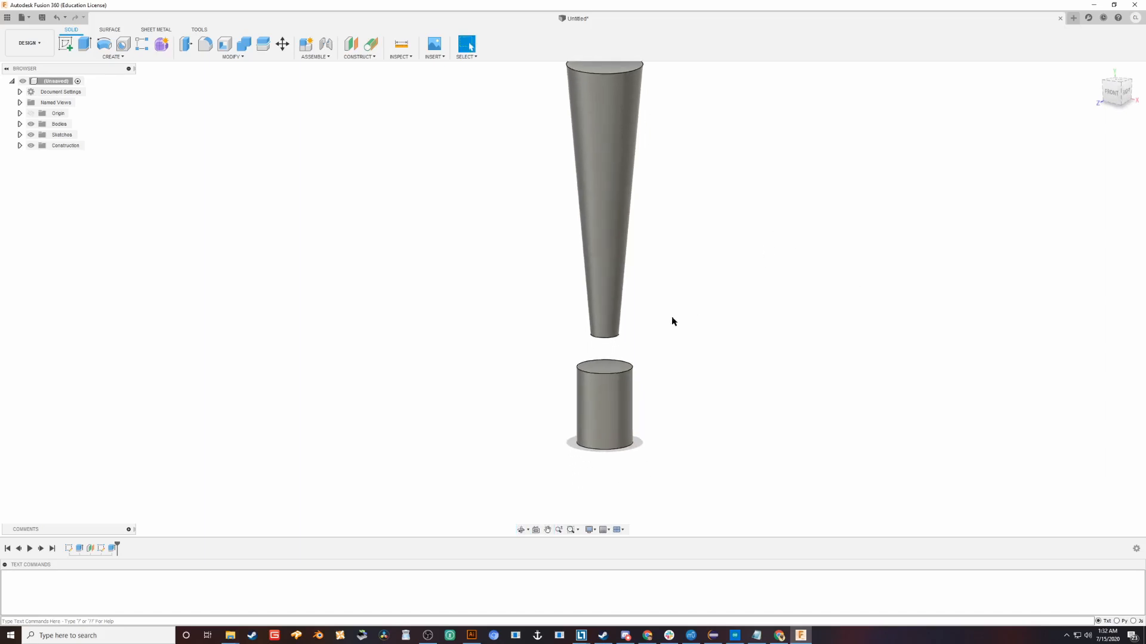
- Examine the lower cylinder's curved side face and the gap between it and the tapered upper body
{"action": "scroll", "coordinate": [602, 415], "scroll_direction": "up", "scroll_amount": 3}
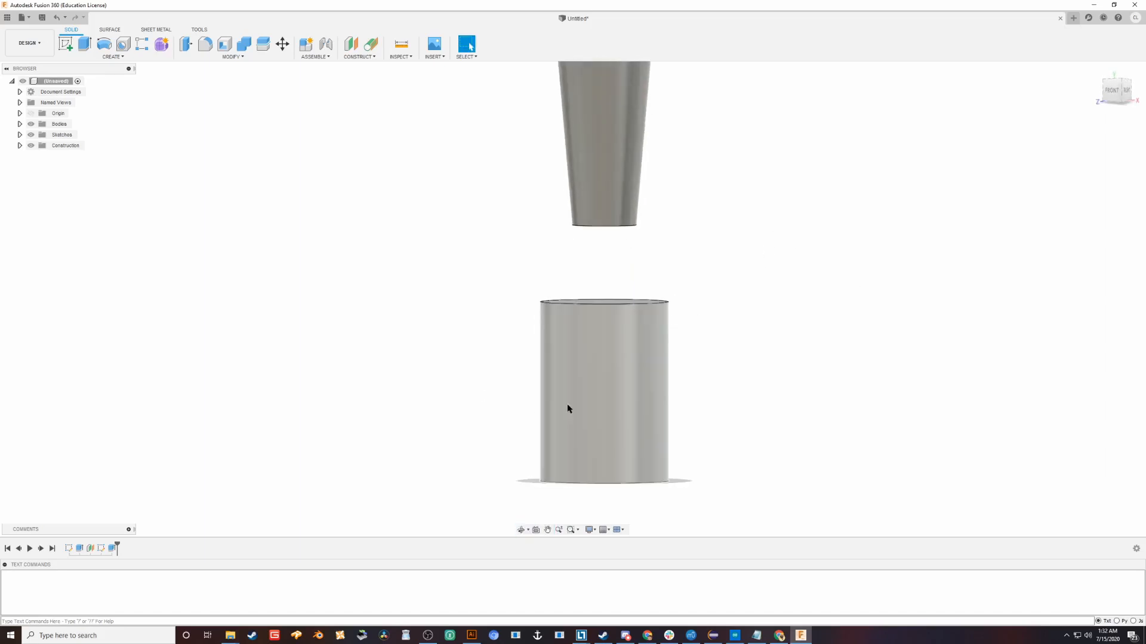
{"action": "left_click", "coordinate": [589, 398]}
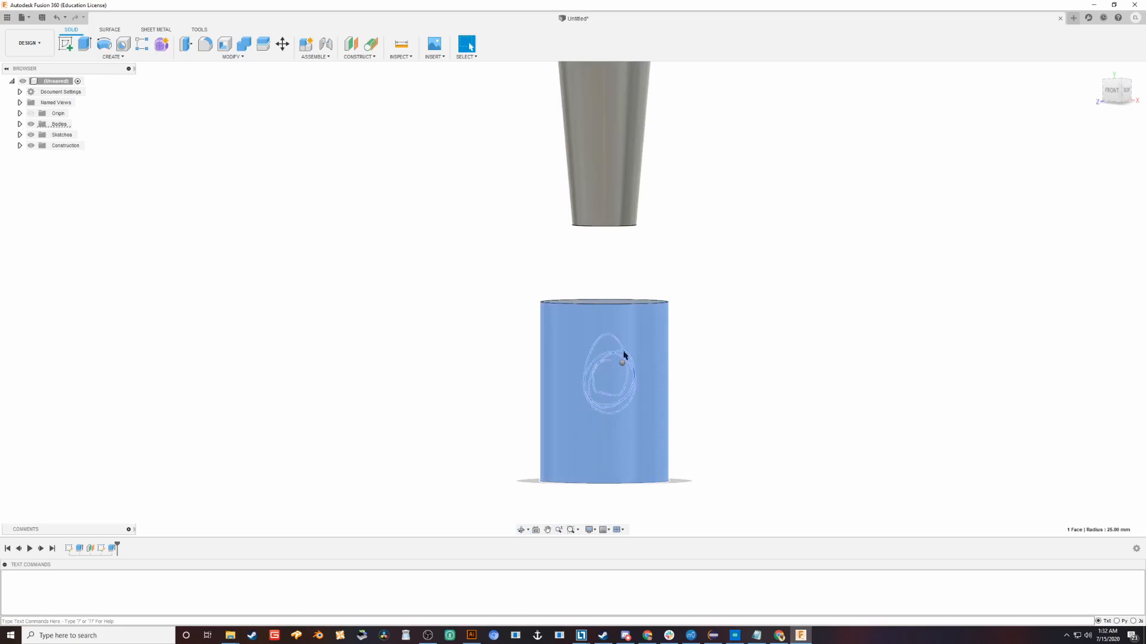
{"action": "middle_click_drag", "start_coordinate": [697, 369], "coordinate": [685, 400]}
{"action": "scroll", "coordinate": [686, 400], "scroll_direction": "up", "scroll_amount": 2}
{"action": "scroll", "coordinate": [686, 399], "scroll_direction": "down", "scroll_amount": 3}
{"action": "left_click", "coordinate": [732, 367]}
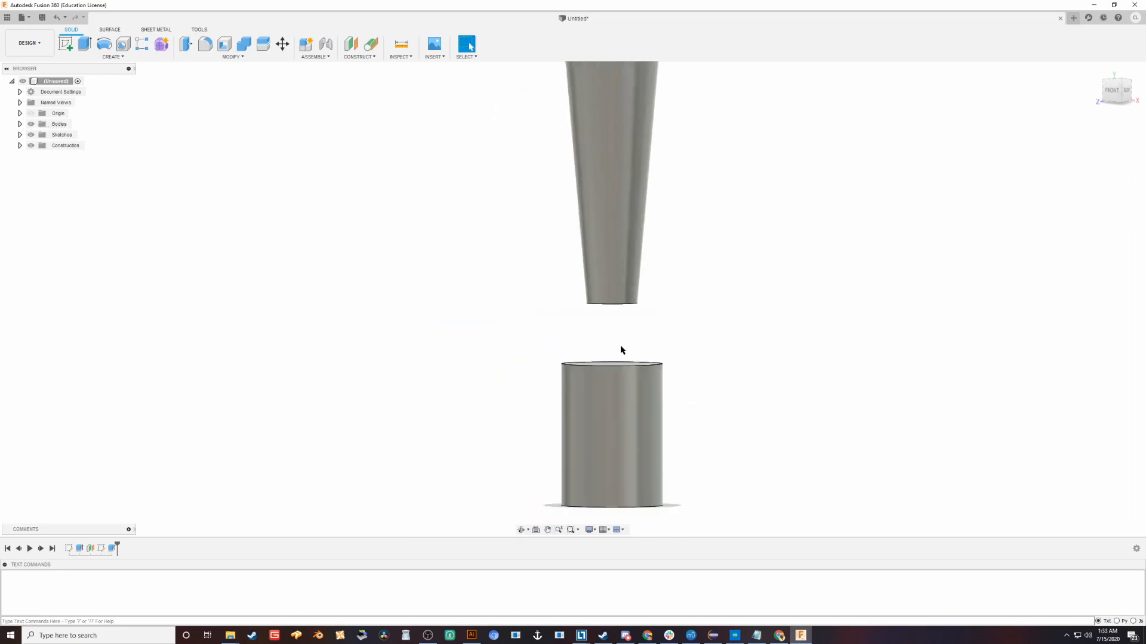
{"action": "scroll", "coordinate": [621, 350], "scroll_direction": "down", "scroll_amount": 3}
{"action": "scroll", "coordinate": [371, 197], "scroll_direction": "up", "scroll_amount": 2}
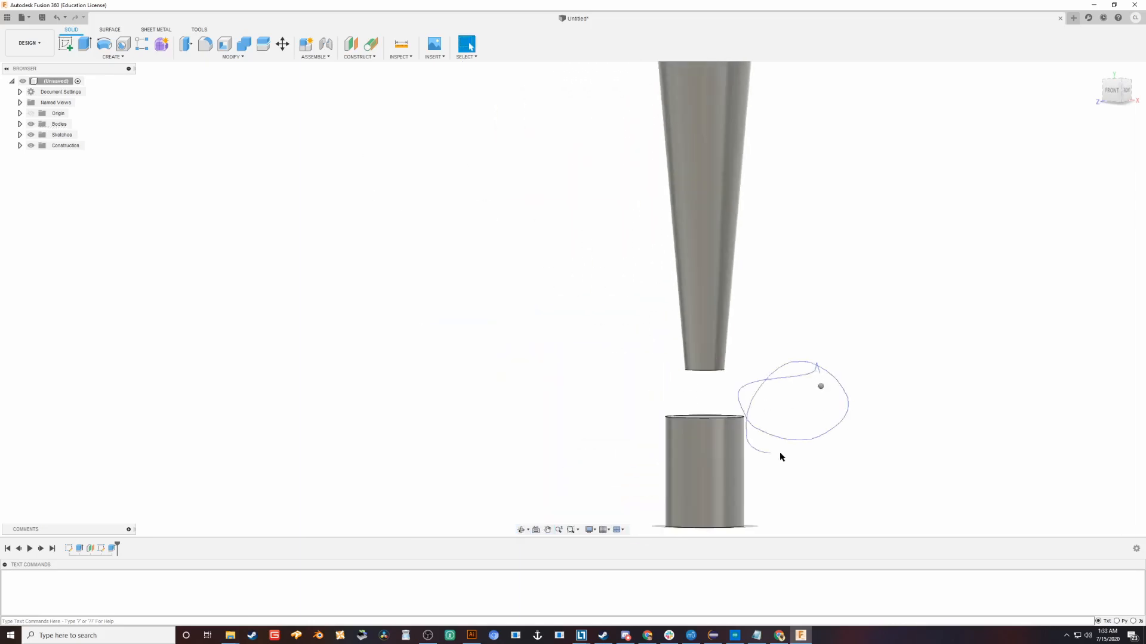
{"action": "left_click", "coordinate": [716, 450]}
{"action": "middle_click_drag", "start_coordinate": [716, 450], "coordinate": [747, 310]}
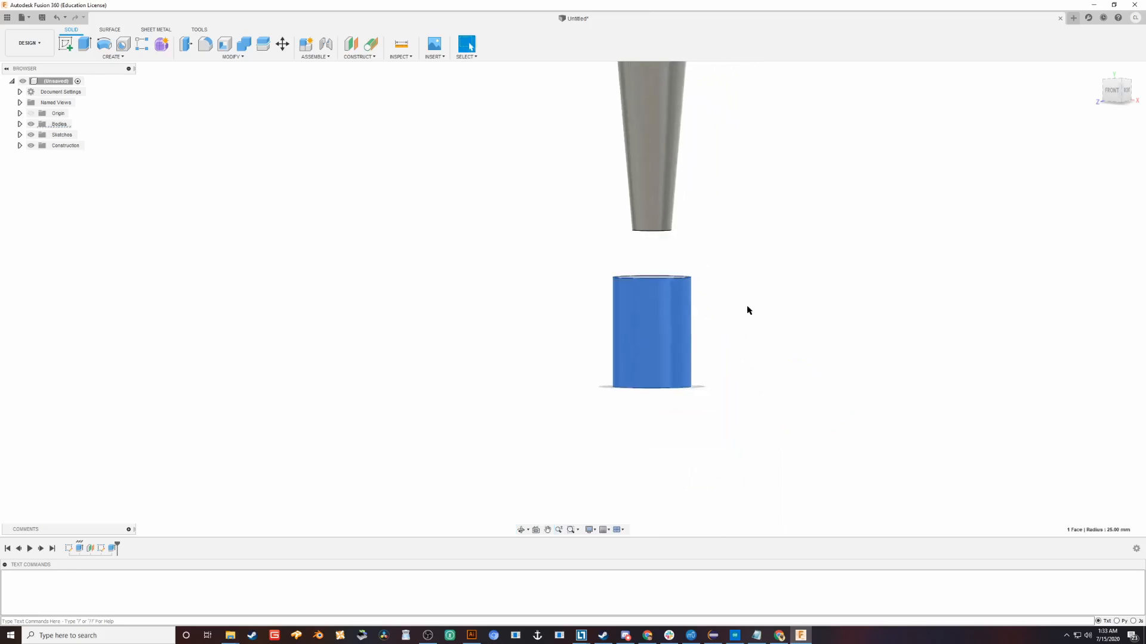
{"action": "left_click", "coordinate": [749, 309]}
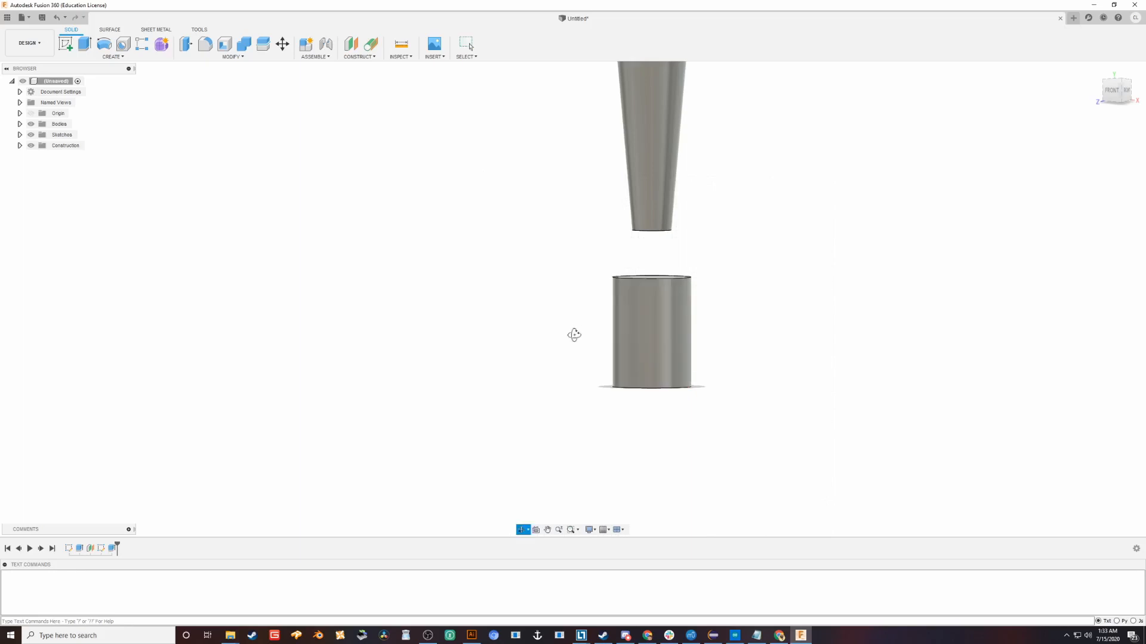
- Try a sketch with a circle on the vertical origin plane through the lower cylinder, finish it and undo it
{"action": "middle_click_drag", "start_coordinate": [573, 332], "coordinate": [644, 353], "text": "shift"}
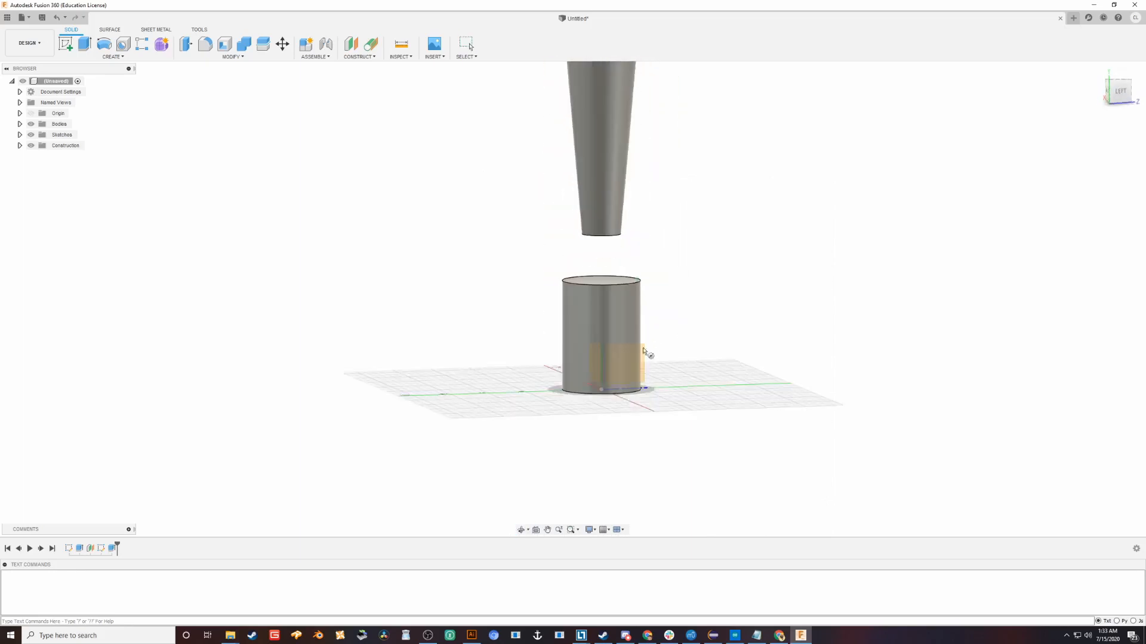
{"action": "left_click", "coordinate": [623, 369]}
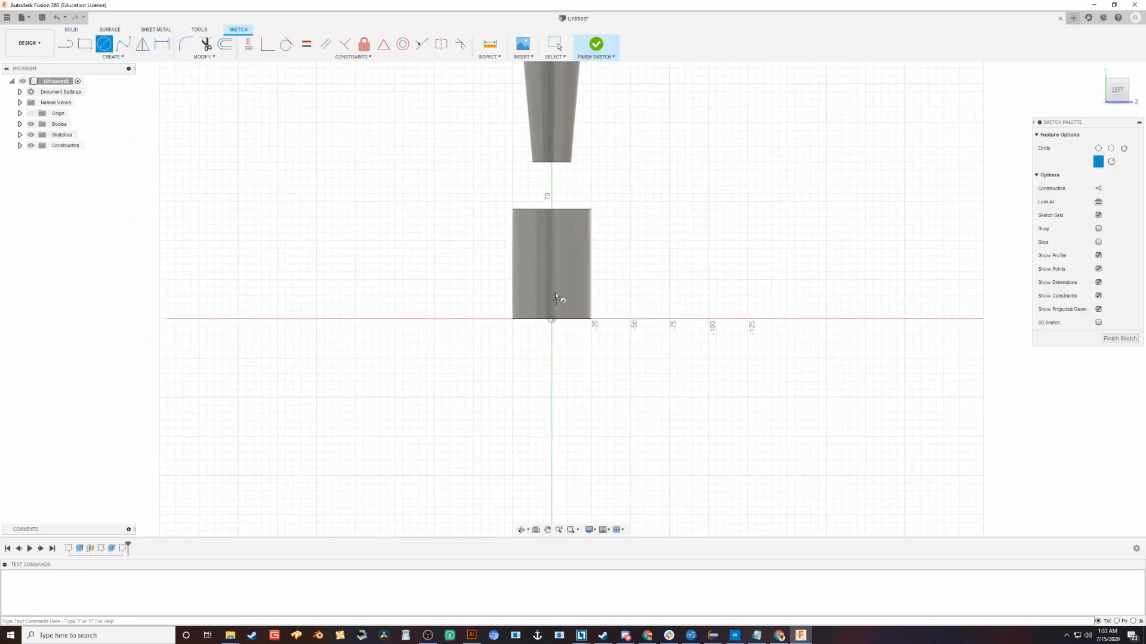
{"action": "left_click", "coordinate": [553, 270]}
{"action": "left_click", "coordinate": [1128, 338]}
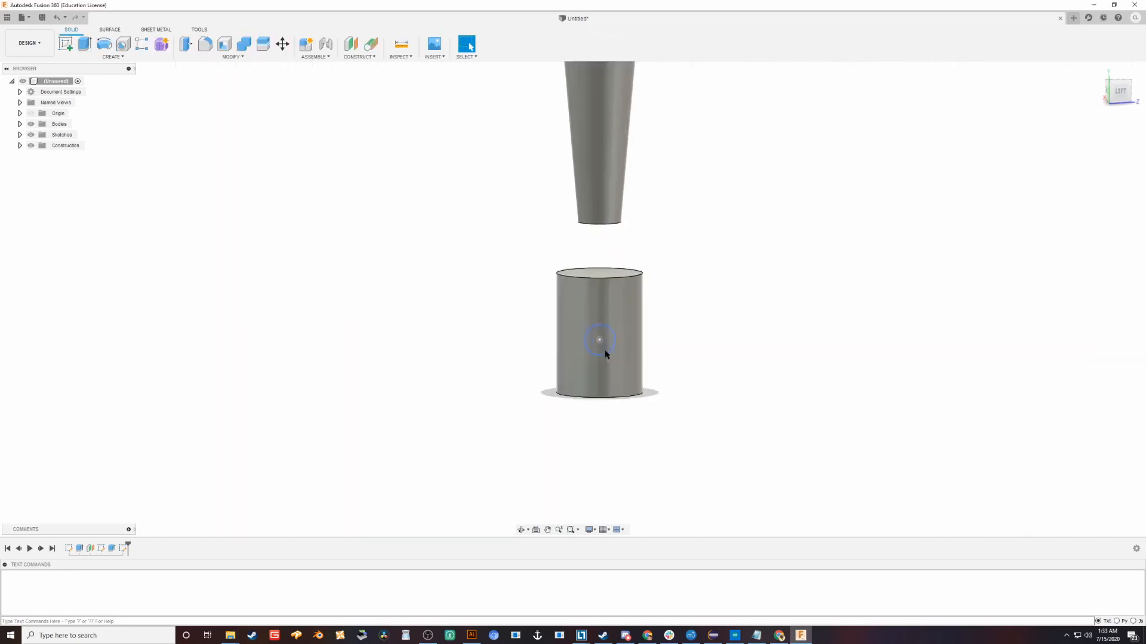
{"action": "scroll", "coordinate": [604, 350], "scroll_direction": "up", "scroll_amount": 10}
{"action": "scroll", "coordinate": [603, 351], "scroll_direction": "up", "scroll_amount": 3}
{"action": "scroll", "coordinate": [608, 343], "scroll_direction": "down", "scroll_amount": 10}
{"action": "key", "text": "ctrl+z"}
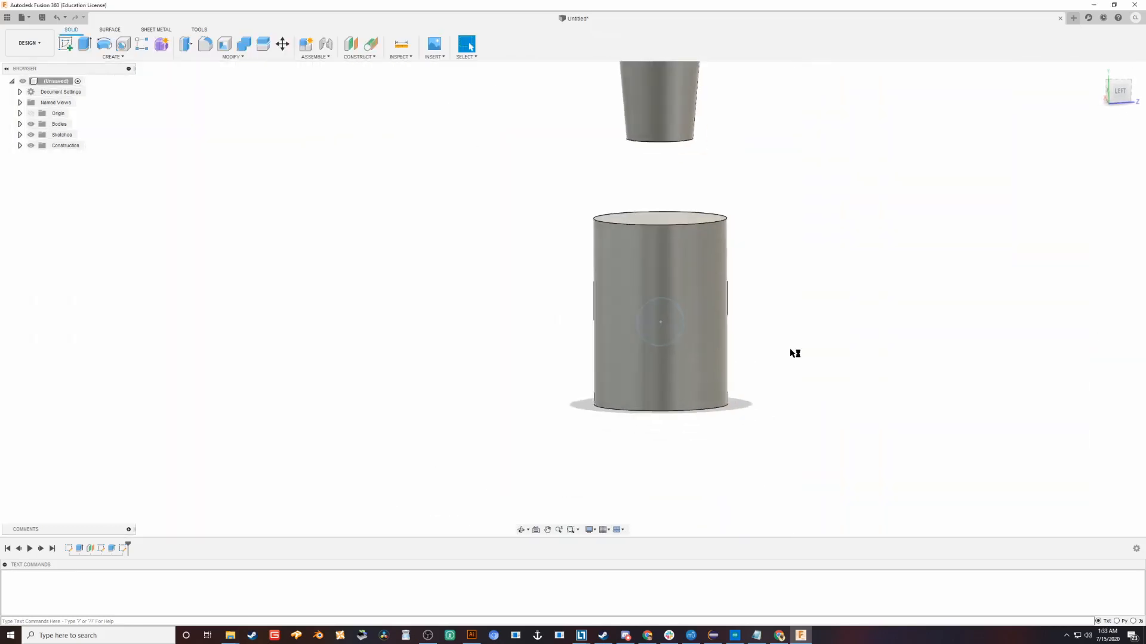
{"action": "key", "text": "ctrl+z"}
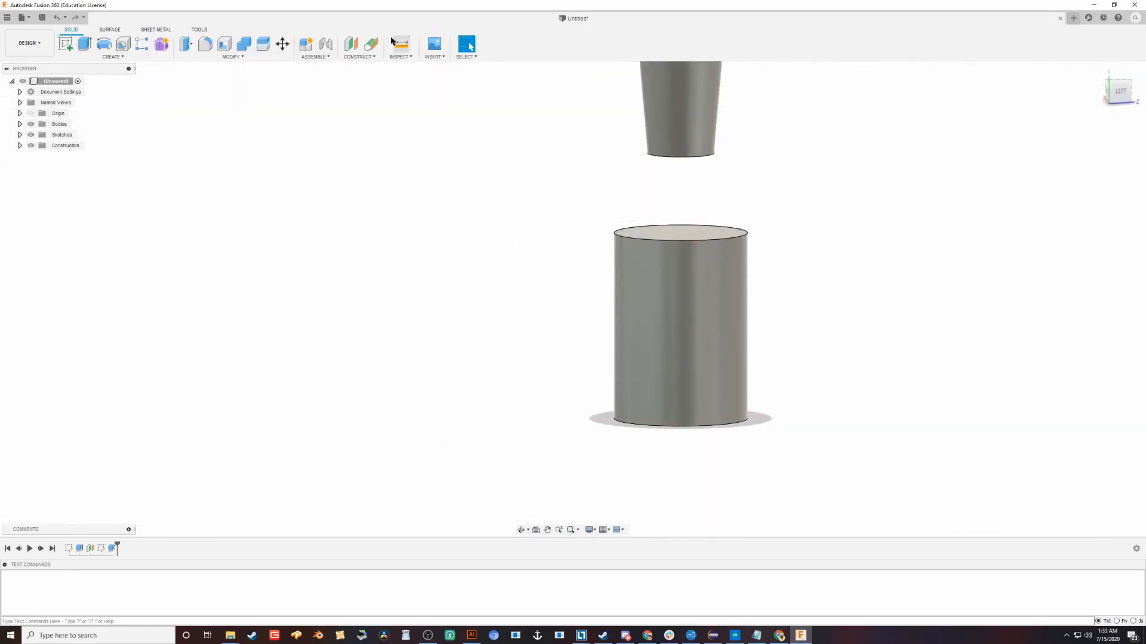
- Sketch a vertical line at the lower cylinder's bottom face from the origin up to the cylinder's edge and finish the sketch
{"action": "mouse_move", "coordinate": [738, 200]}
{"action": "middle_mouse_down", "text": "shift"}
{"action": "mouse_move", "coordinate": [716, 167]}
{"action": "mouse_move", "coordinate": [726, 253]}
{"action": "mouse_move", "coordinate": [696, 243]}
{"action": "mouse_move", "coordinate": [778, 225]}
{"action": "mouse_move", "coordinate": [614, 199]}
{"action": "mouse_move", "coordinate": [689, 191]}
{"action": "mouse_move", "coordinate": [671, 262]}
{"action": "middle_mouse_up", "text": "shift"}
{"action": "left_click", "coordinate": [635, 264]}
{"action": "key", "text": "l"}
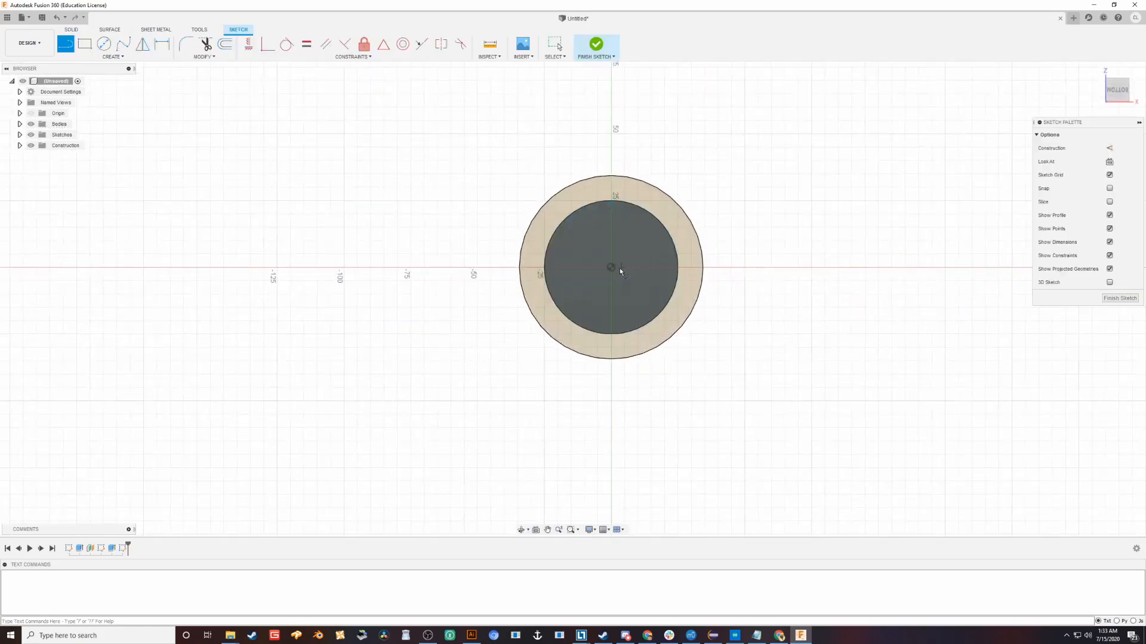
{"action": "left_click", "coordinate": [610, 268]}
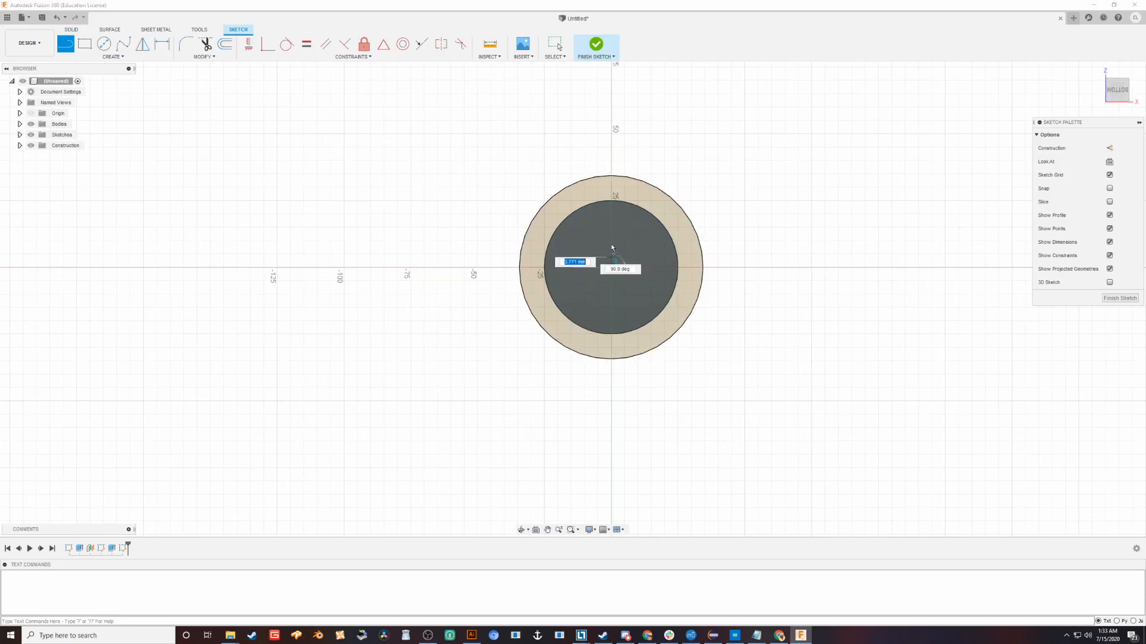
{"action": "double_click", "coordinate": [612, 201]}
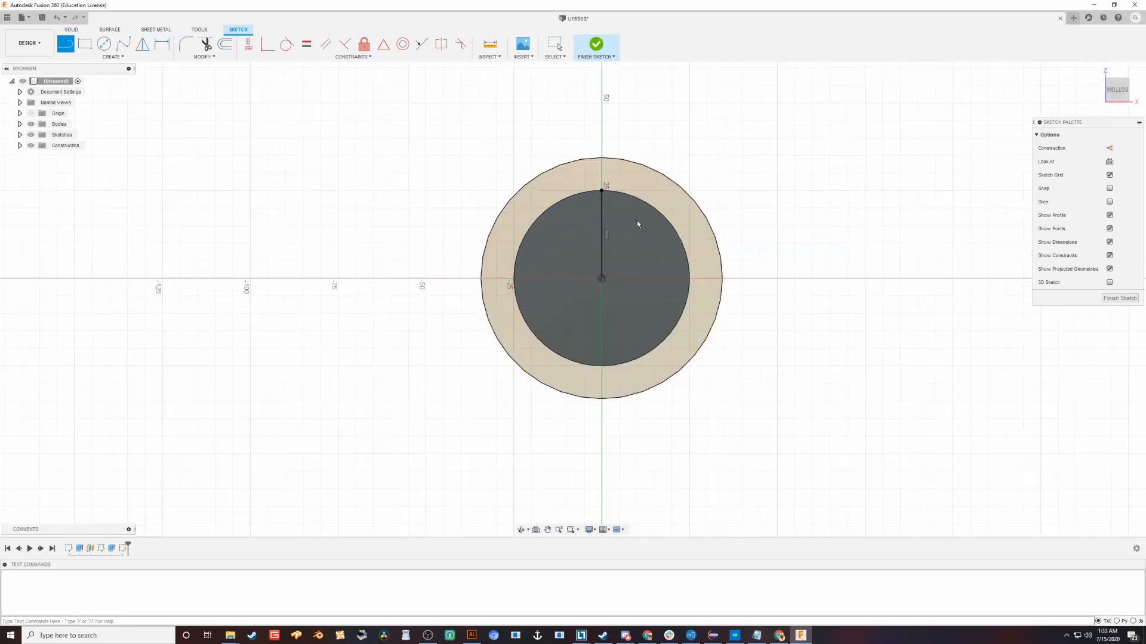
{"action": "scroll", "coordinate": [636, 221], "scroll_direction": "up", "scroll_amount": 3}
{"action": "scroll", "coordinate": [589, 149], "scroll_direction": "up", "scroll_amount": 4}
{"action": "scroll", "coordinate": [576, 280], "scroll_direction": "down", "scroll_amount": 5}
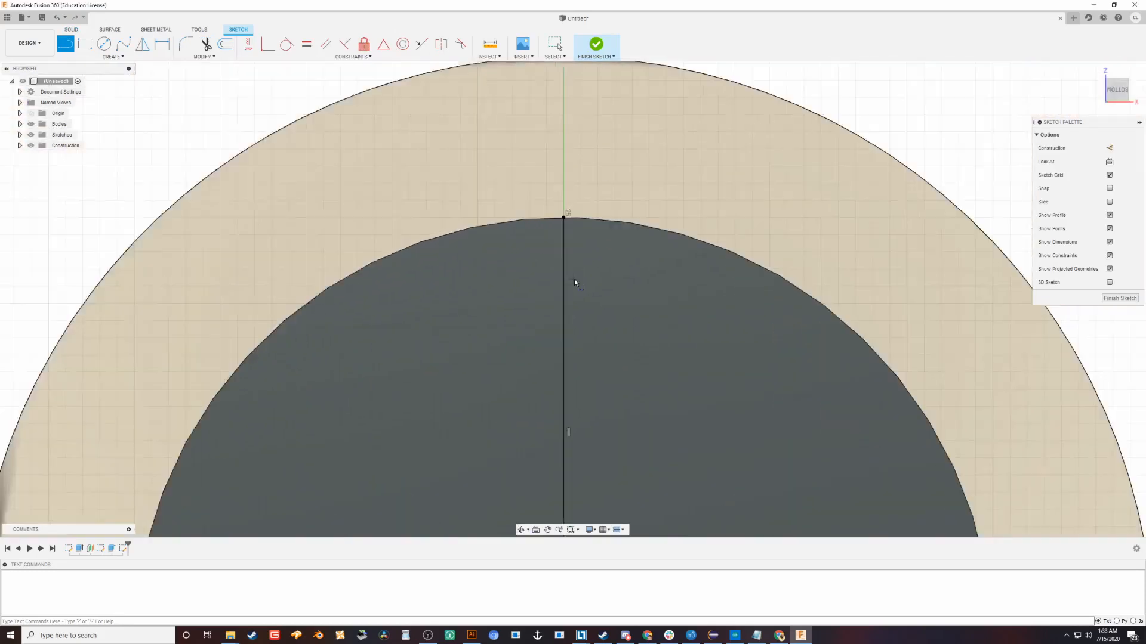
{"action": "left_click", "coordinate": [1120, 298]}
- Construct a plane tangent to the lower cylinder's curved face at the sketched line's endpoint on the bottom edge
{"action": "middle_click_drag", "start_coordinate": [752, 166], "coordinate": [790, 161], "text": "shift"}
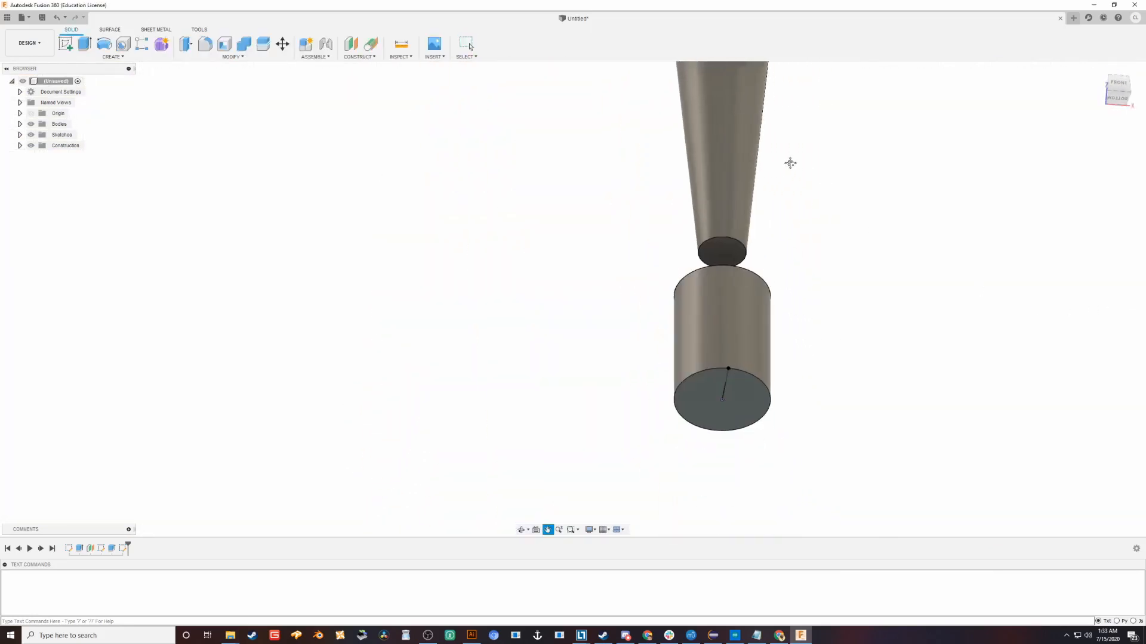
{"action": "scroll", "coordinate": [831, 440], "scroll_direction": "down", "scroll_amount": 2}
{"action": "scroll", "coordinate": [711, 292], "scroll_direction": "up", "scroll_amount": 7}
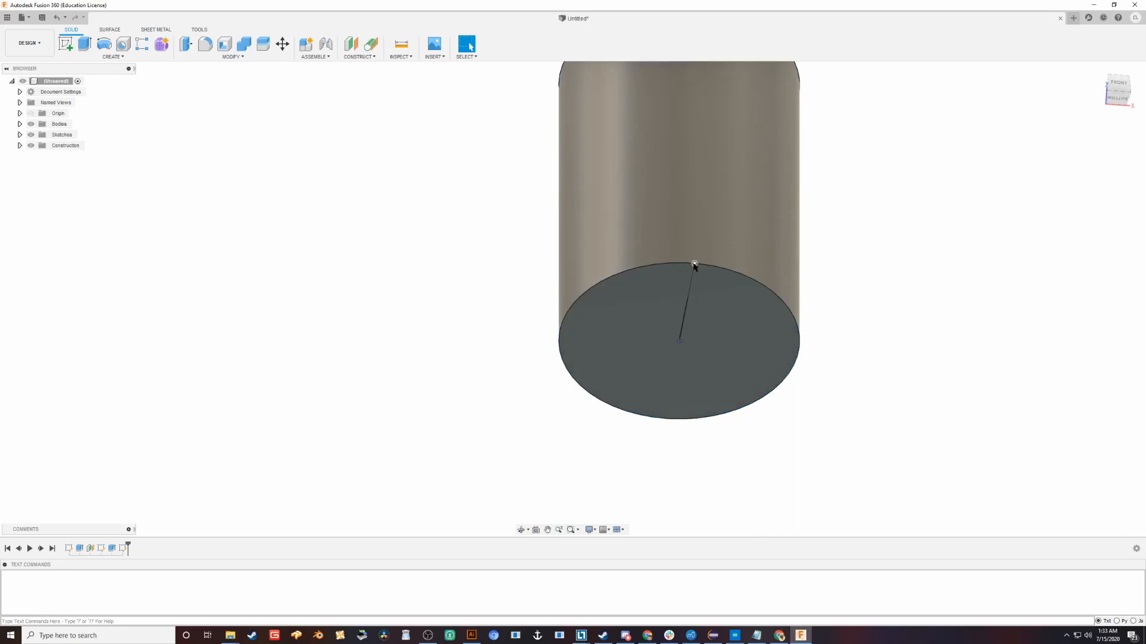
{"action": "left_click", "coordinate": [361, 57]}
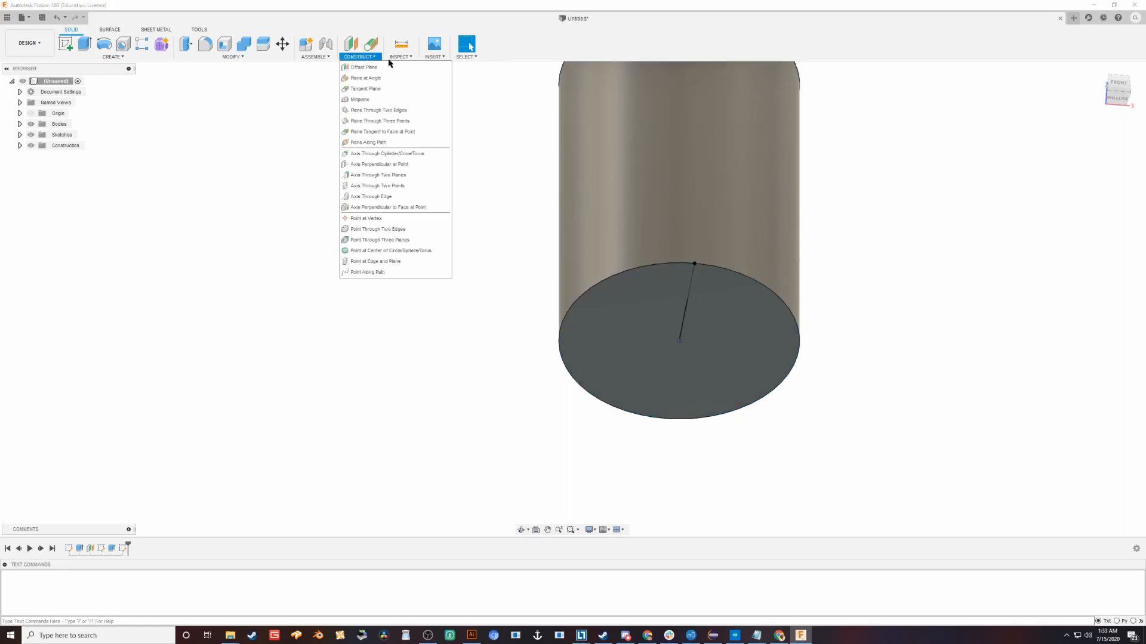
{"action": "left_click", "coordinate": [392, 132]}
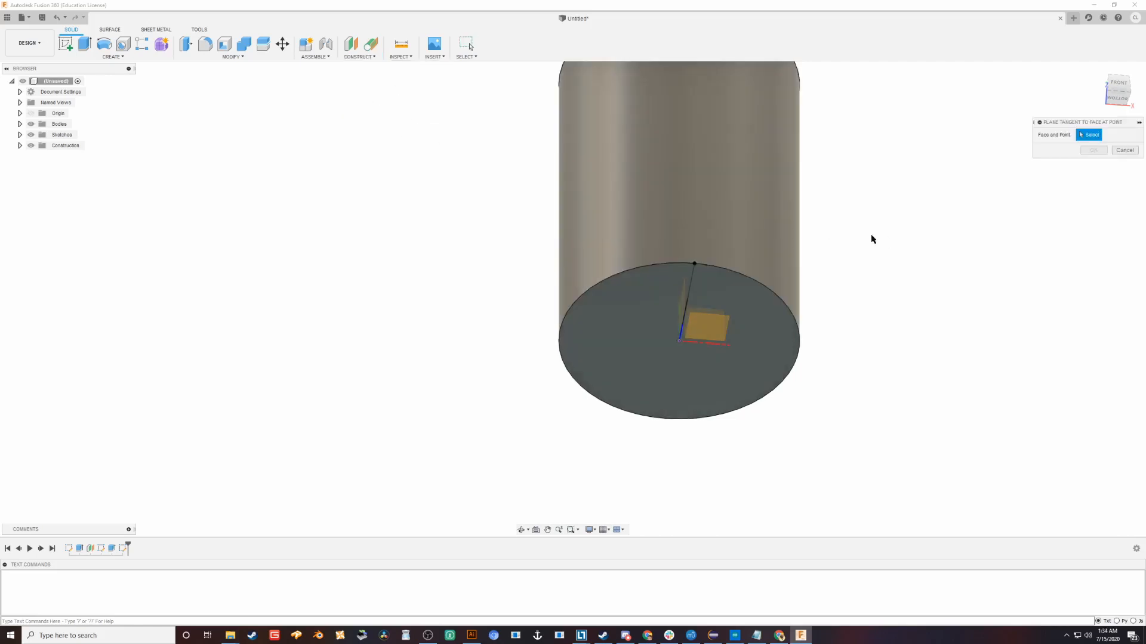
{"action": "left_click", "coordinate": [695, 264]}
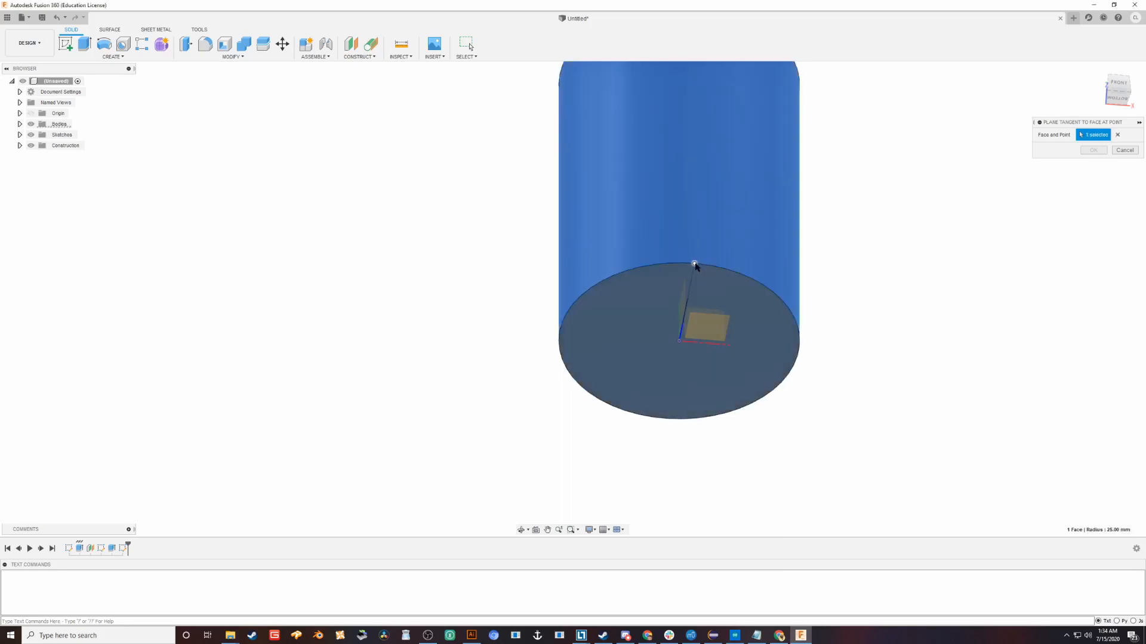
{"action": "left_click", "coordinate": [695, 264]}
{"action": "mouse_move", "coordinate": [928, 351]}
{"action": "middle_mouse_down", "text": "shift"}
{"action": "mouse_move", "coordinate": [798, 385]}
{"action": "mouse_move", "coordinate": [849, 432]}
{"action": "mouse_move", "coordinate": [962, 450]}
{"action": "mouse_move", "coordinate": [969, 435]}
{"action": "mouse_move", "coordinate": [985, 450]}
{"action": "mouse_move", "coordinate": [783, 411]}
{"action": "mouse_move", "coordinate": [771, 435]}
{"action": "mouse_move", "coordinate": [764, 332]}
{"action": "mouse_move", "coordinate": [790, 376]}
{"action": "mouse_move", "coordinate": [748, 428]}
{"action": "mouse_move", "coordinate": [728, 338]}
{"action": "mouse_move", "coordinate": [793, 412]}
{"action": "mouse_move", "coordinate": [925, 341]}
{"action": "middle_mouse_up", "text": "shift"}
{"action": "scroll", "coordinate": [850, 427], "scroll_direction": "down", "scroll_amount": 3}
{"action": "left_click", "coordinate": [1093, 150]}
- Start a new sketch on the tangent construction plane at the front of the lower cylinder
{"action": "mouse_move", "coordinate": [961, 296]}
{"action": "middle_mouse_down", "text": "shift"}
{"action": "mouse_move", "coordinate": [875, 376]}
{"action": "mouse_move", "coordinate": [955, 328]}
{"action": "mouse_move", "coordinate": [806, 299]}
{"action": "middle_mouse_up", "text": "shift"}
{"action": "key", "text": "c"}
{"action": "left_click", "coordinate": [799, 310]}
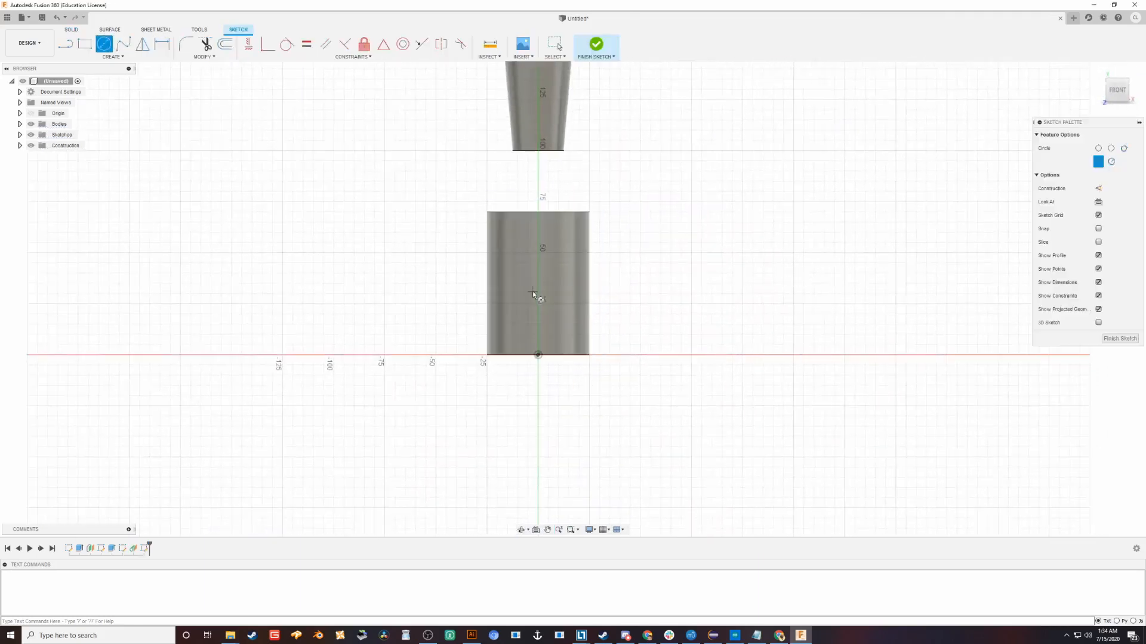
{"action": "scroll", "coordinate": [539, 356], "scroll_direction": "up", "scroll_amount": 3}
{"action": "scroll", "coordinate": [539, 358], "scroll_direction": "down", "scroll_amount": 1}
{"action": "key", "text": "l"}
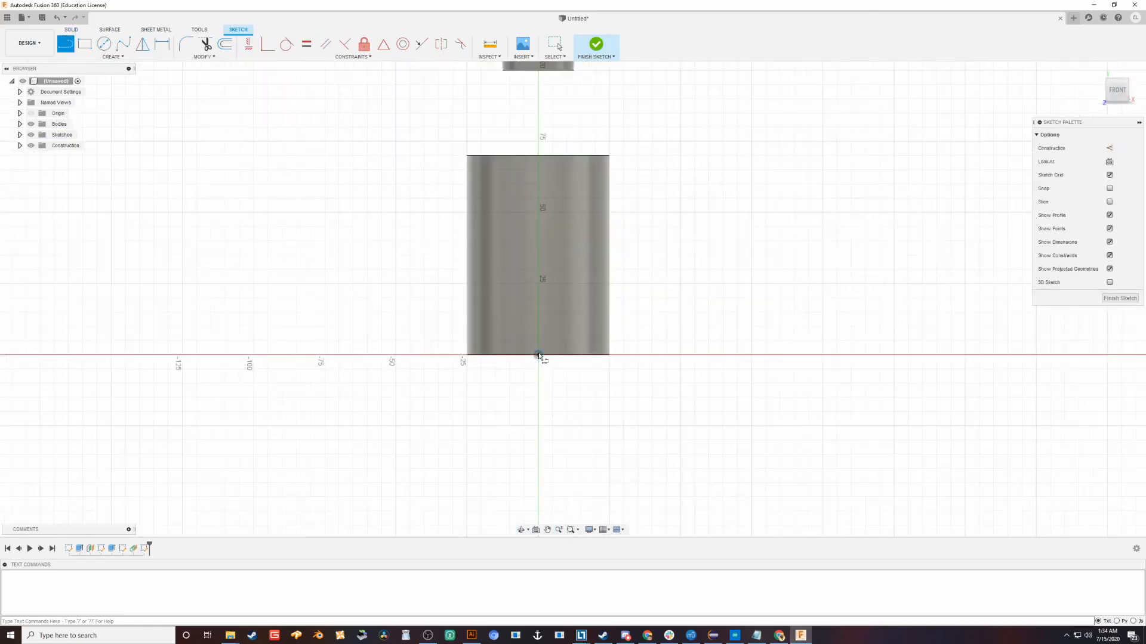
{"action": "left_click", "coordinate": [538, 354]}
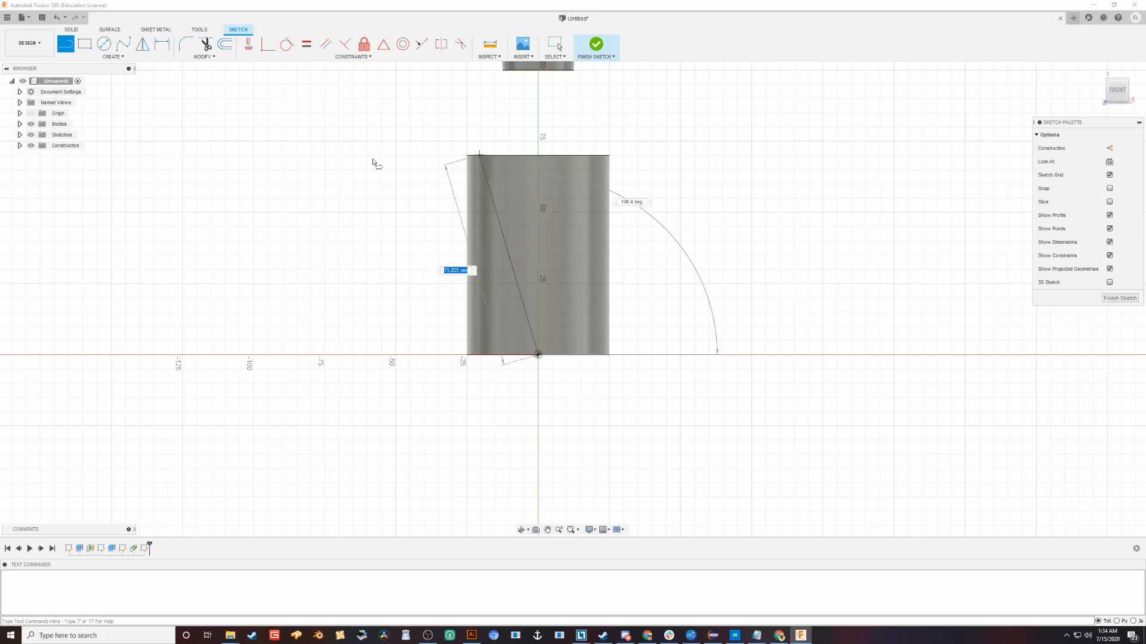
{"action": "key", "text": "Escape"}
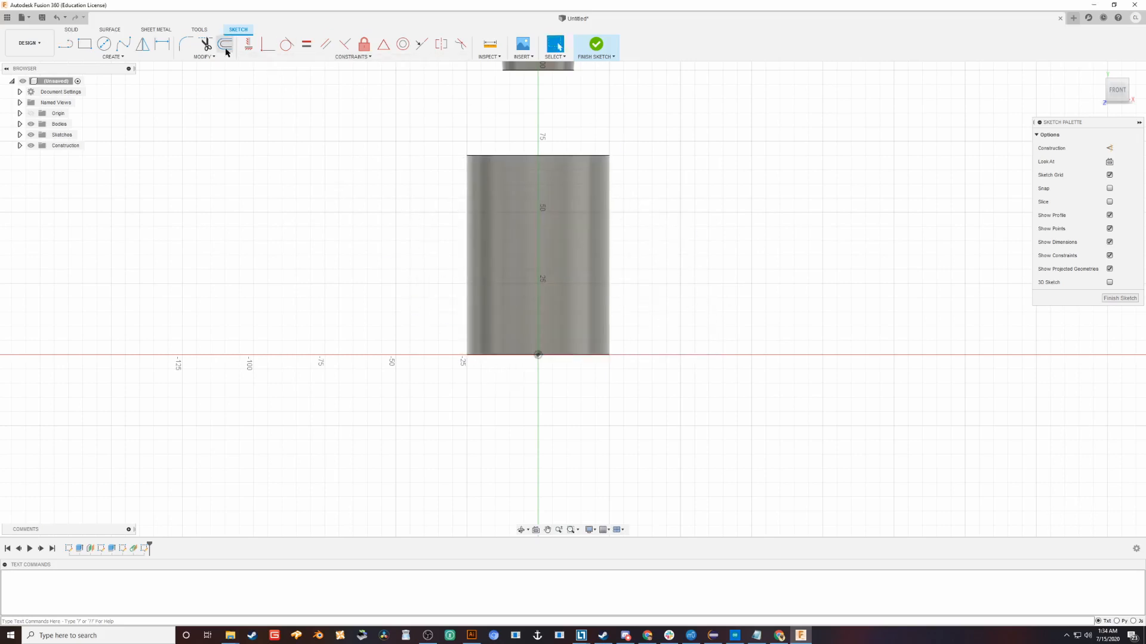
- Open the parameters list, expand Extrude1's model parameters and add a mm user parameter cyllandeHeight with the expression 70
{"action": "left_click", "coordinate": [206, 57]}
{"action": "left_click", "coordinate": [220, 123]}
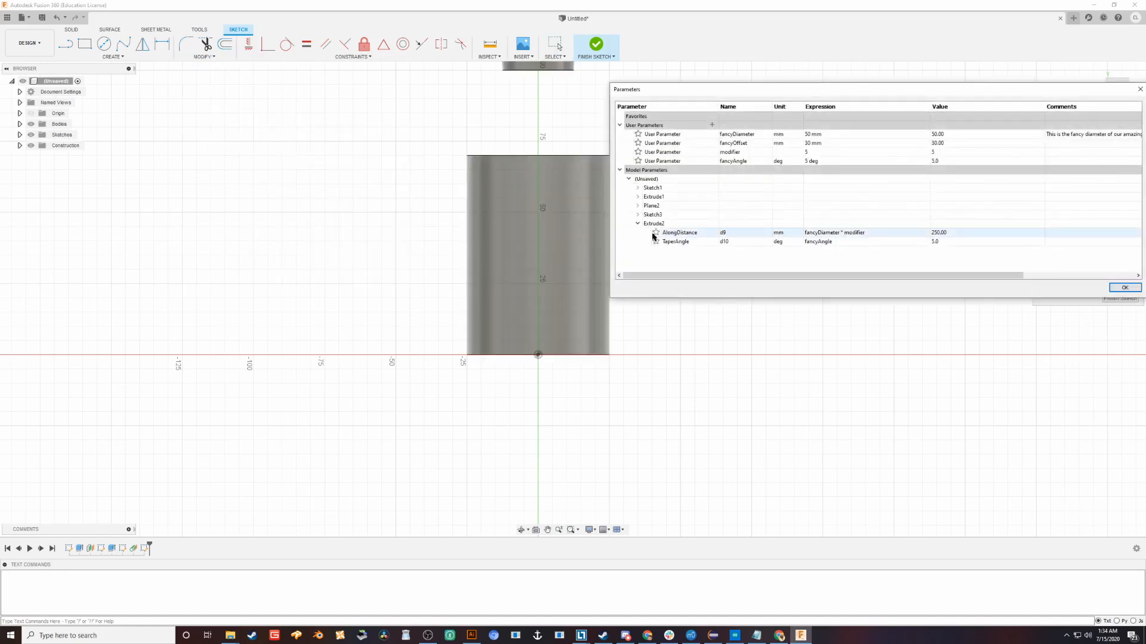
{"action": "left_click", "coordinate": [637, 224]}
{"action": "left_click", "coordinate": [637, 197]}
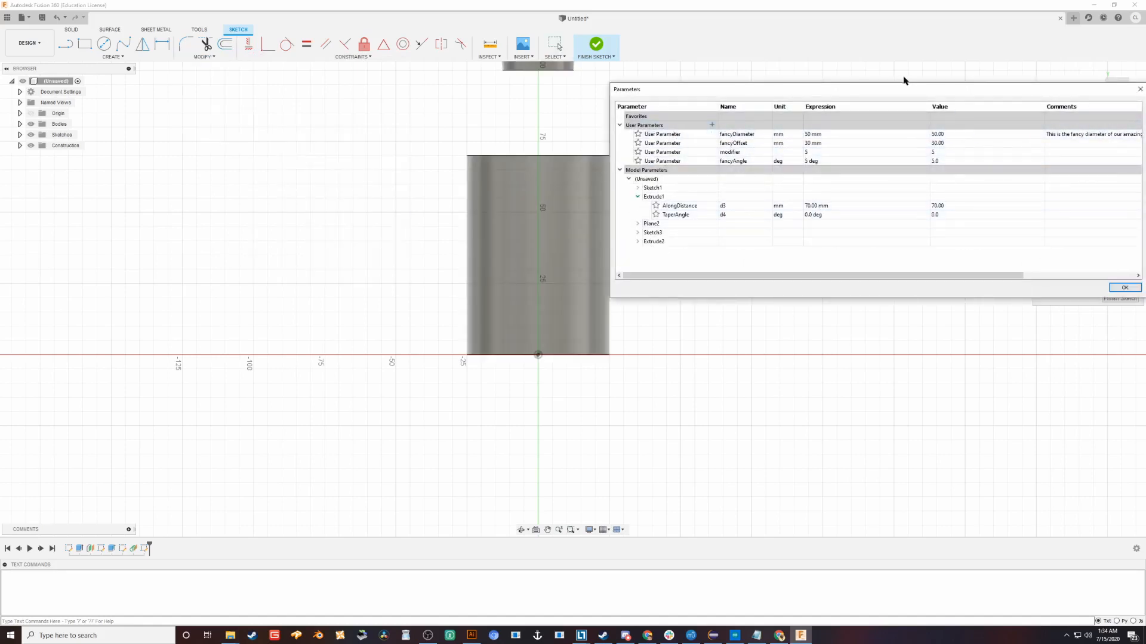
{"action": "left_click_drag", "start_coordinate": [897, 93], "coordinate": [888, 98]}
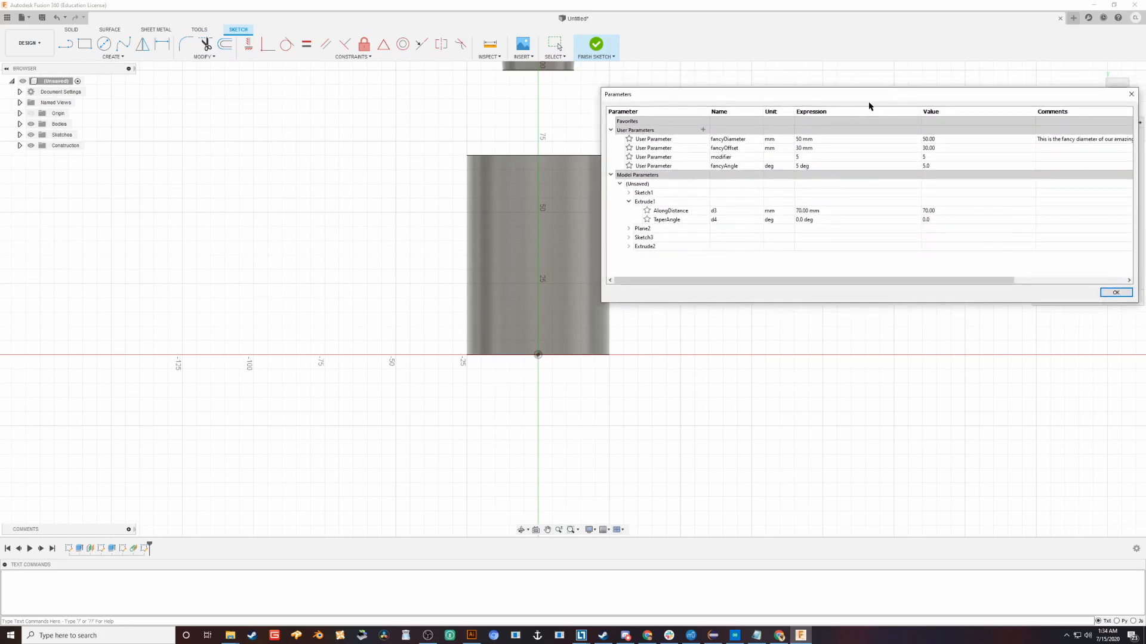
{"action": "left_click", "coordinate": [703, 129]}
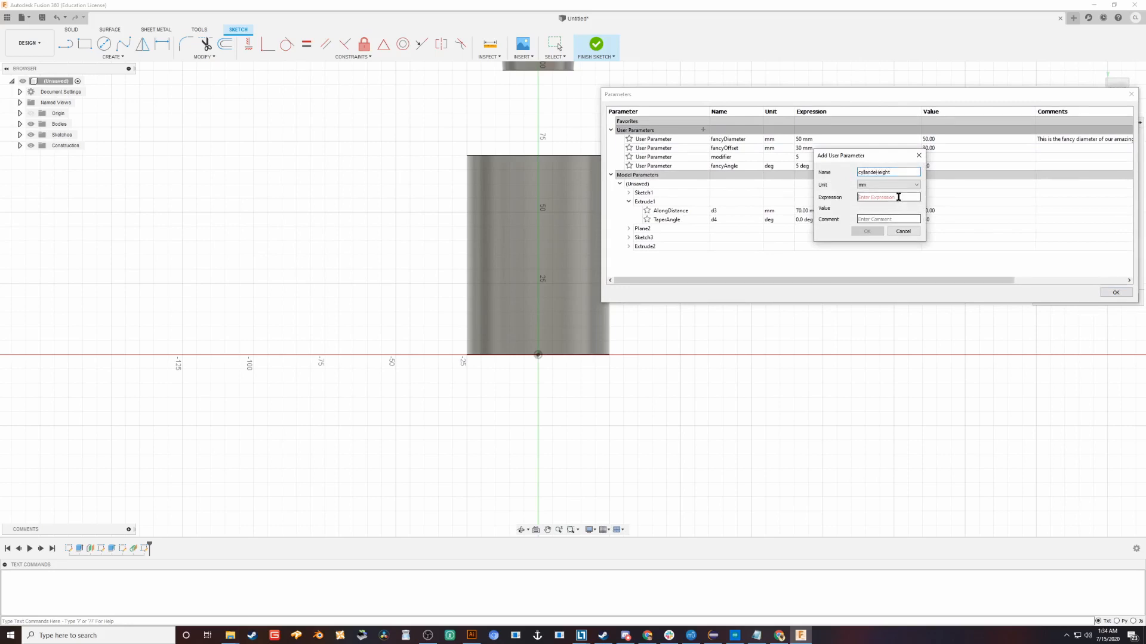
{"action": "left_click", "coordinate": [883, 231]}
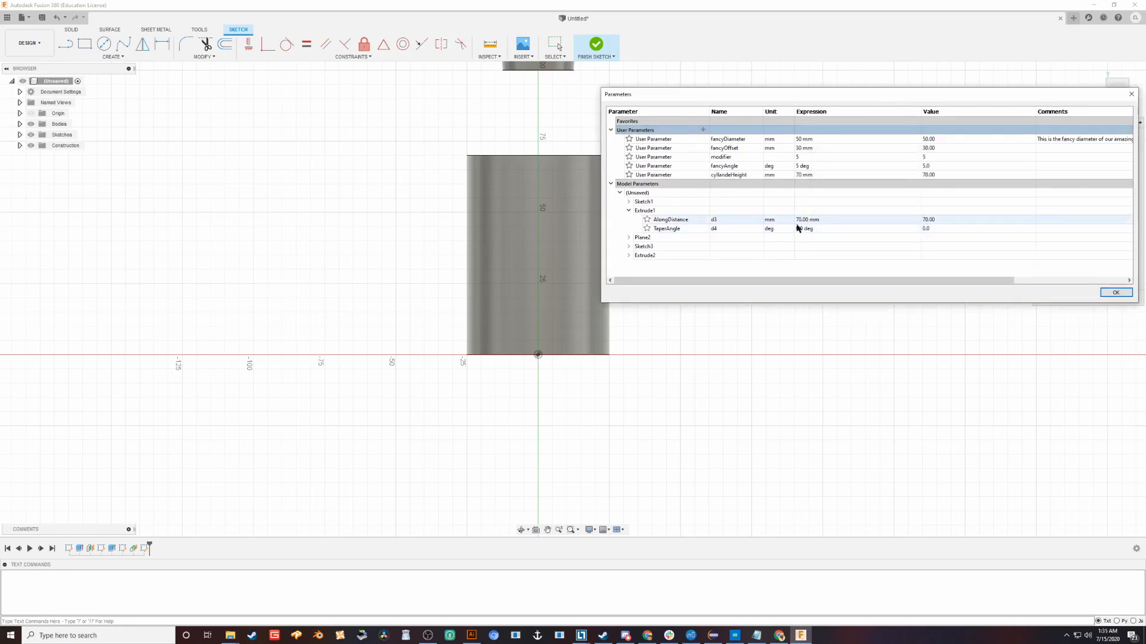
- Set Extrude1's AlongDistance expression to cyllandeHeight and close the parameters list
{"action": "left_click", "coordinate": [799, 221]}
{"action": "type", "text": "c"}
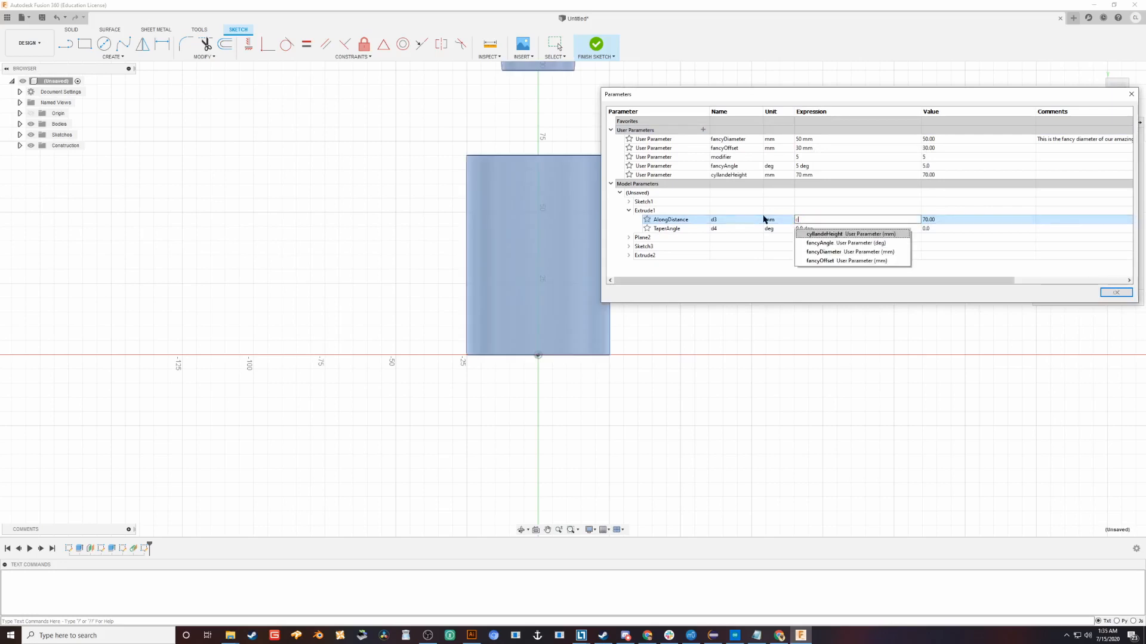
{"action": "type", "text": "yllan"}
{"action": "left_click", "coordinate": [822, 234]}
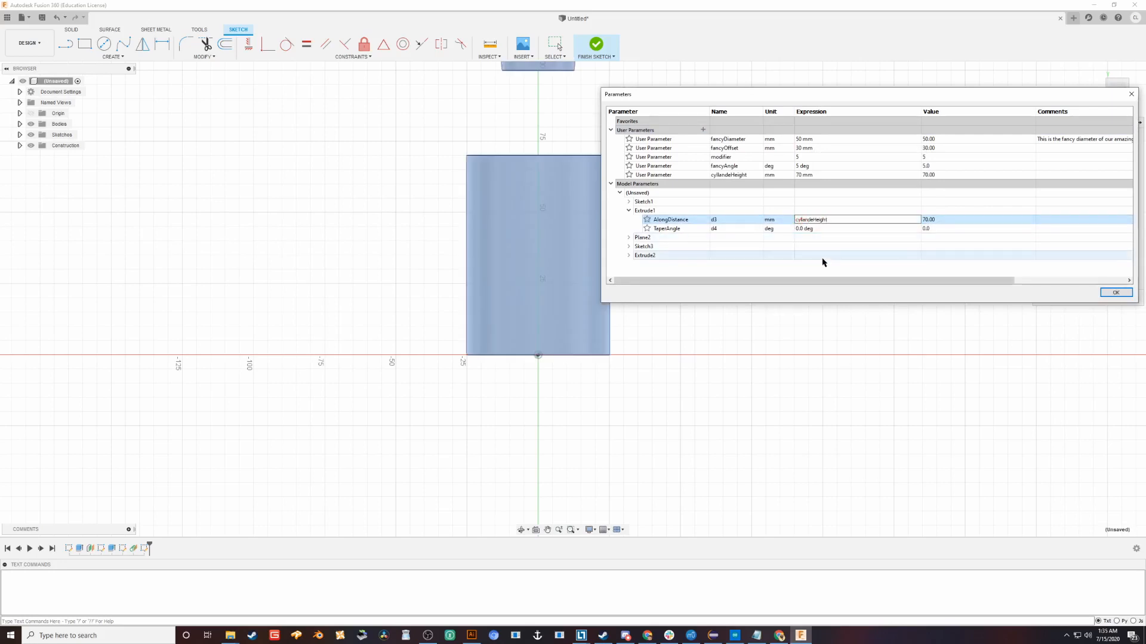
{"action": "left_click", "coordinate": [1113, 293]}
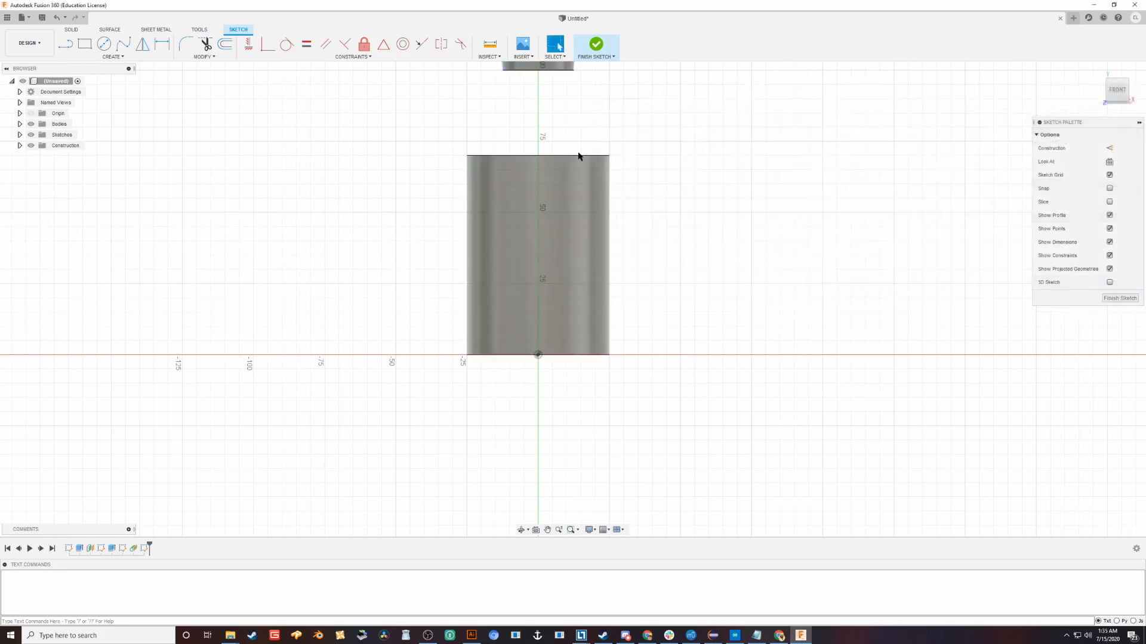
- Sketch a vertical line upward from the origin along the lower cylinder's centre with its length set to cyllandeHeight
{"action": "key", "text": "l"}
{"action": "left_click", "coordinate": [538, 355]}
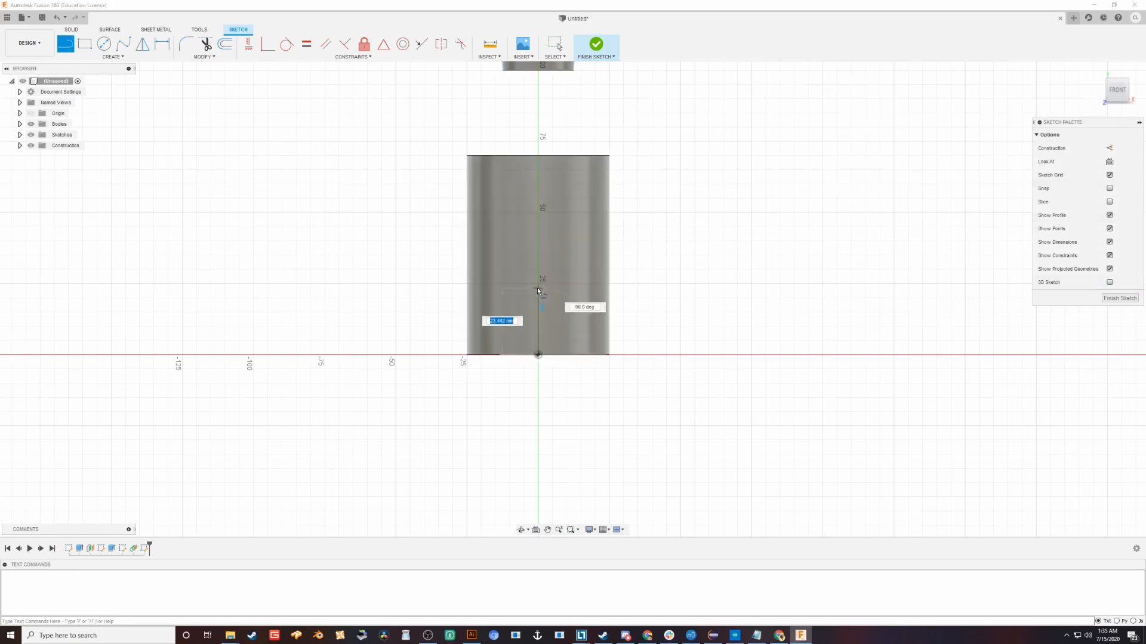
{"action": "type", "text": "cyl"}
{"action": "key", "text": "Tab"}
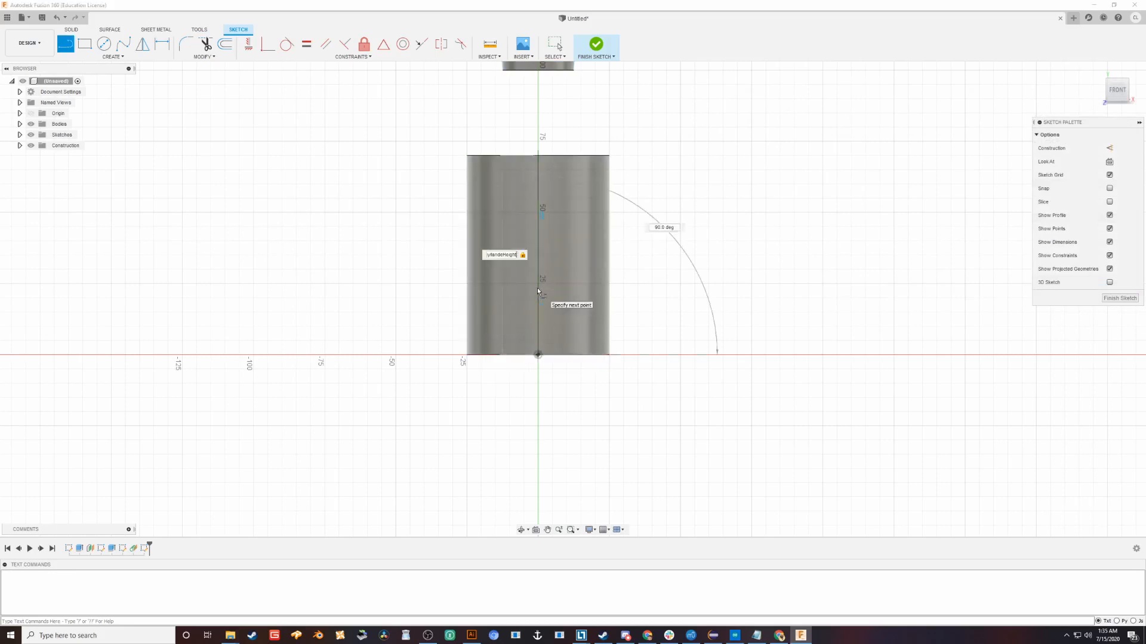
{"action": "key", "text": "Return"}
{"action": "key", "text": "Escape"}
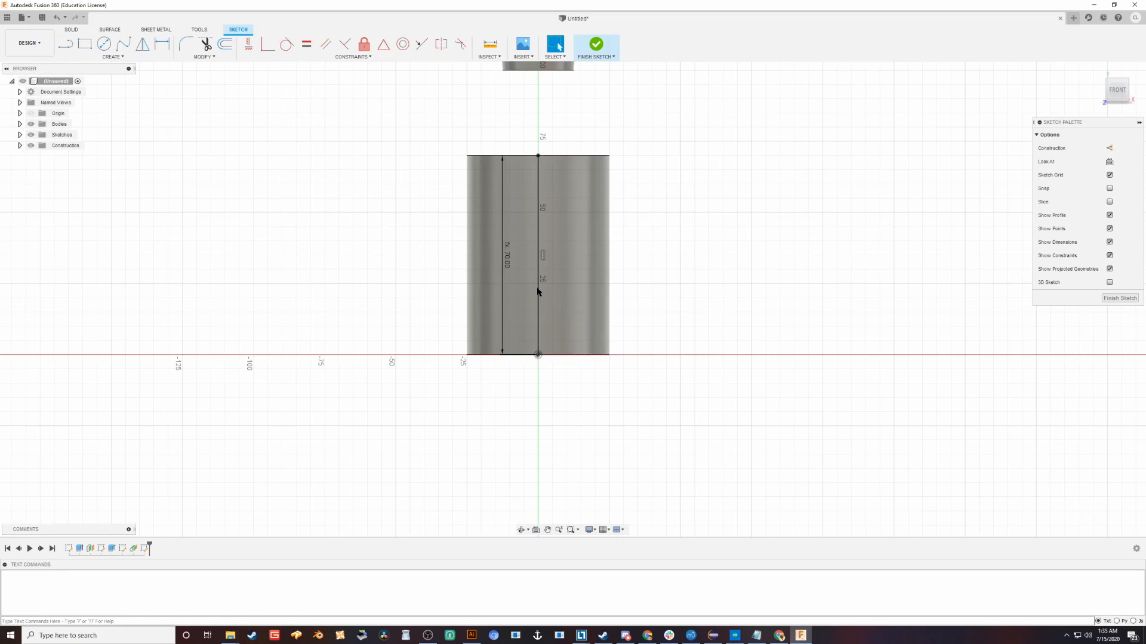
- Replace the full-height centre line with a vertical line upward from the origin with its length set to cyllandeHeight/2
{"action": "key", "text": "ctrl+z"}
{"action": "key", "text": "l"}
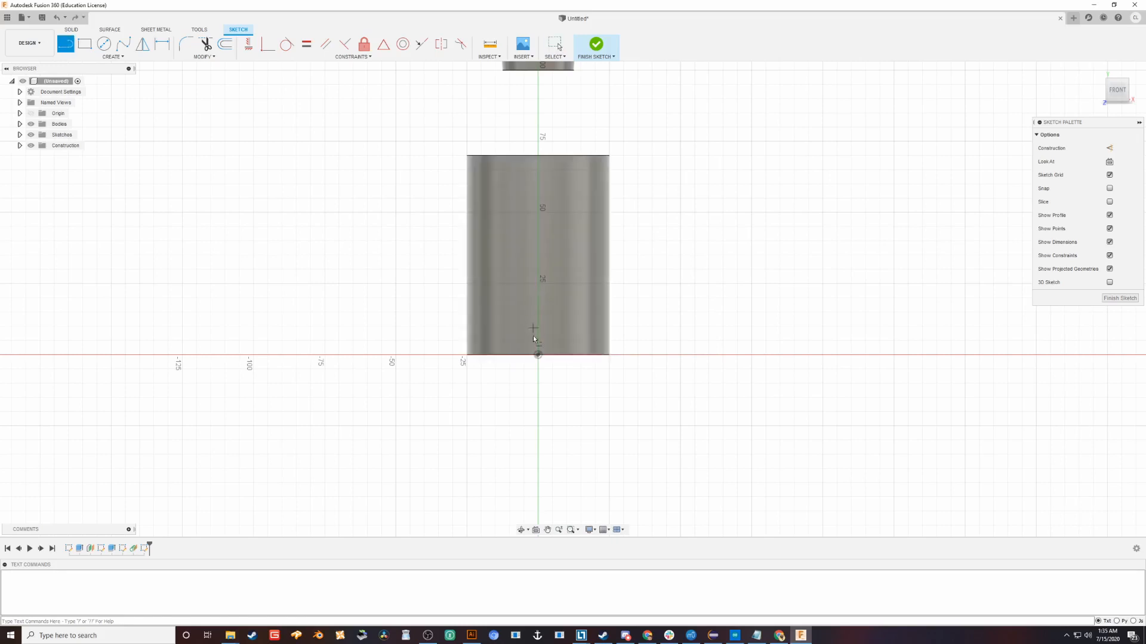
{"action": "type", "text": "cy"}
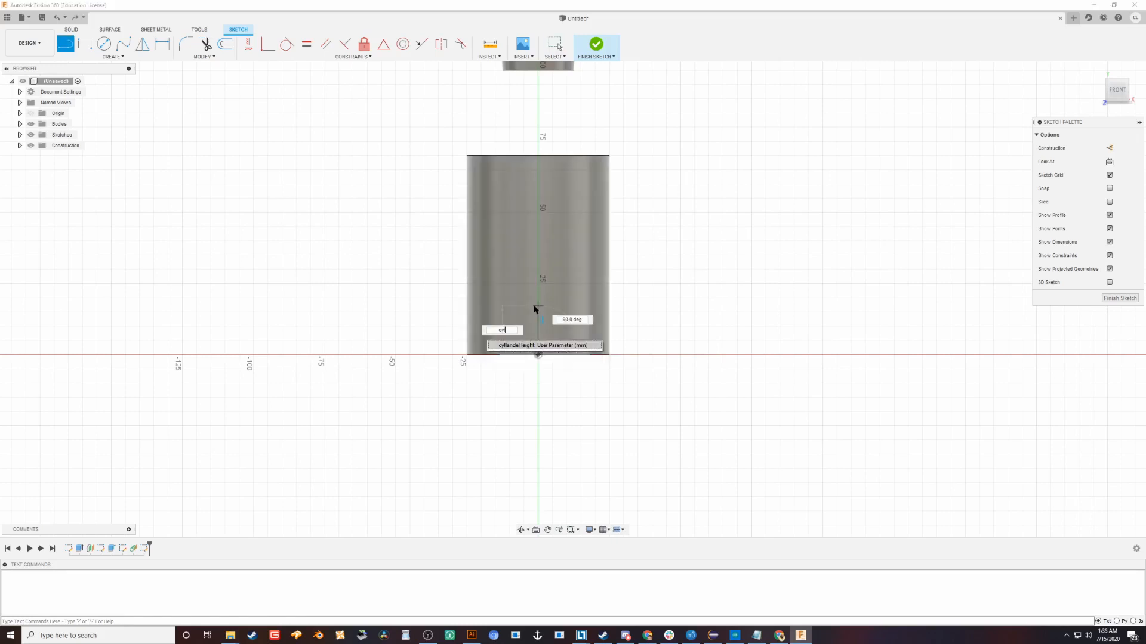
{"action": "type", "text": "ll"}
{"action": "key", "text": "Return"}
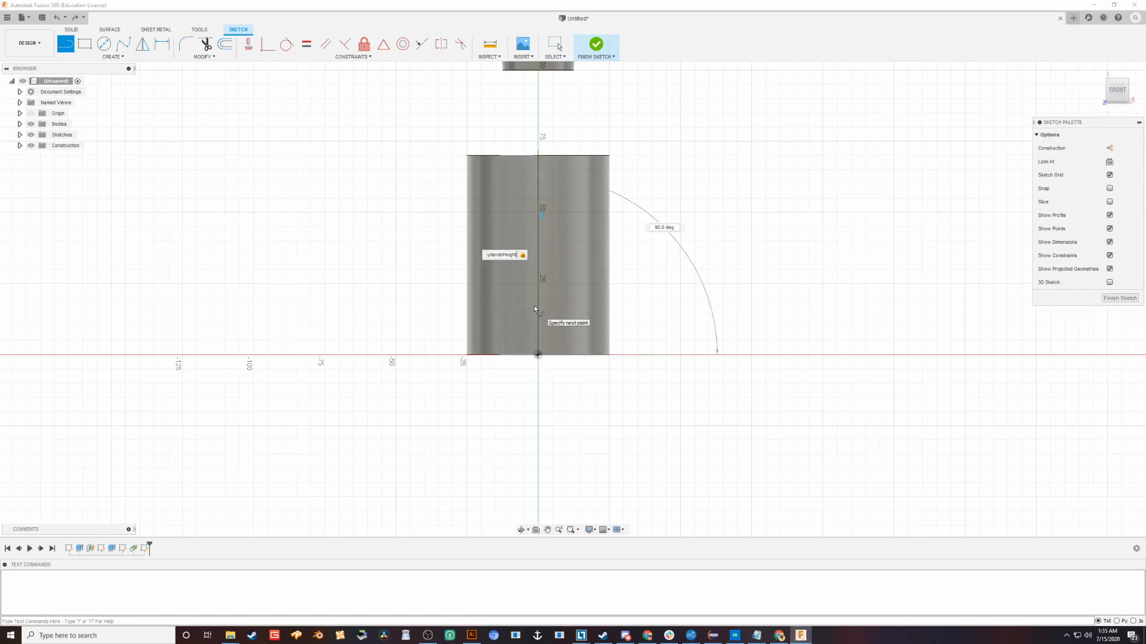
{"action": "type", "text": "/2"}
{"action": "key", "text": "Return"}
{"action": "key", "text": "Escape"}
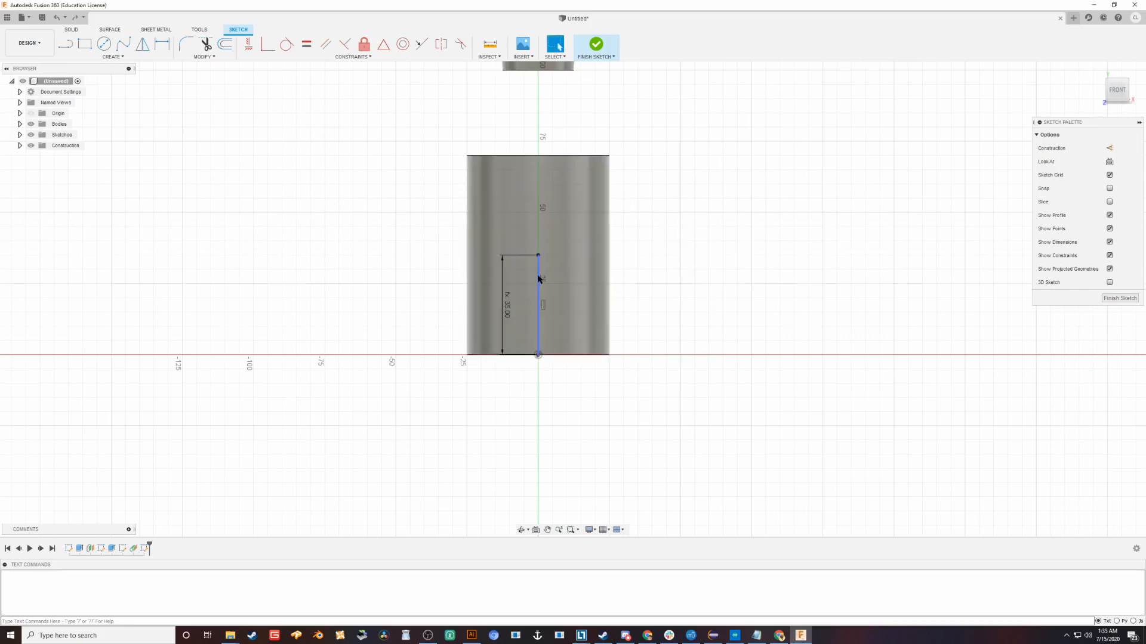
- Sketch a circle centred on the upper end of the vertical line with its diameter set to fancyDiameter/4
{"action": "key", "text": "c"}
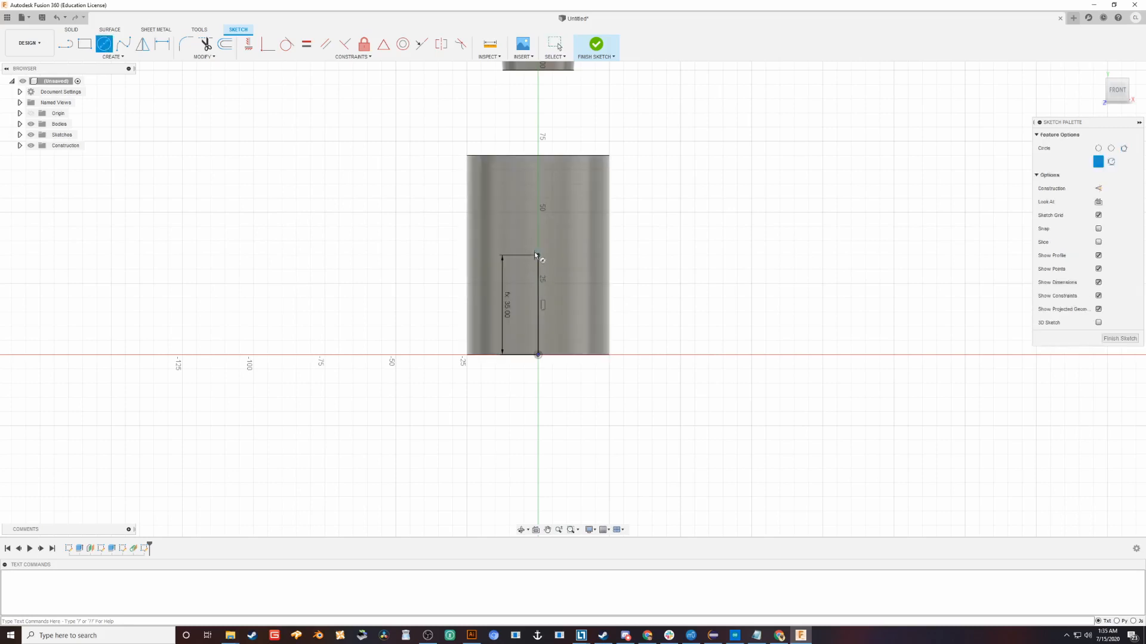
{"action": "left_click", "coordinate": [537, 255]}
{"action": "type", "text": "fanc"}
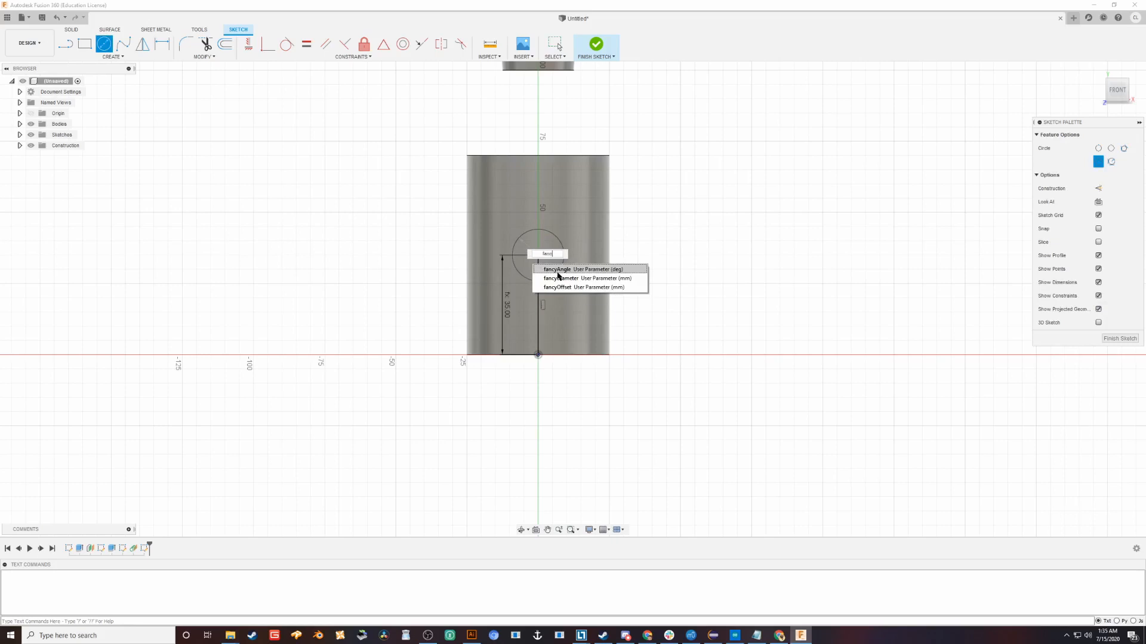
{"action": "type", "text": "yDiam"}
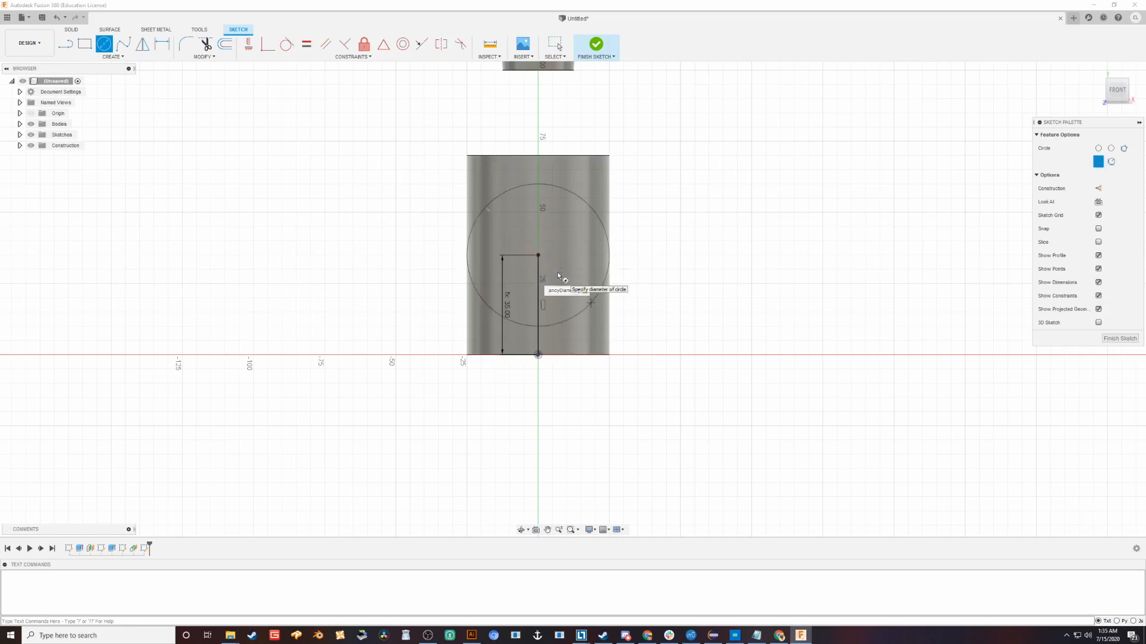
{"action": "type", "text": "/4"}
{"action": "key", "text": "Return"}
{"action": "key", "text": "Escape"}
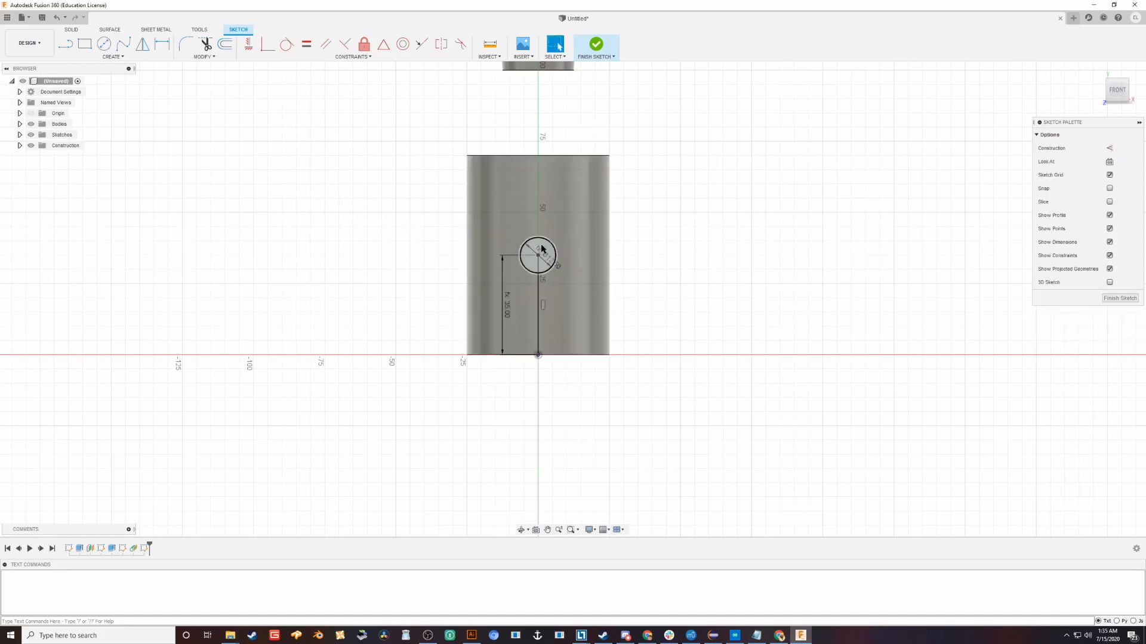
- Extrude the circle profile as a cut through the lower cylinder with a distance of -80 mm
{"action": "left_click", "coordinate": [541, 248]}
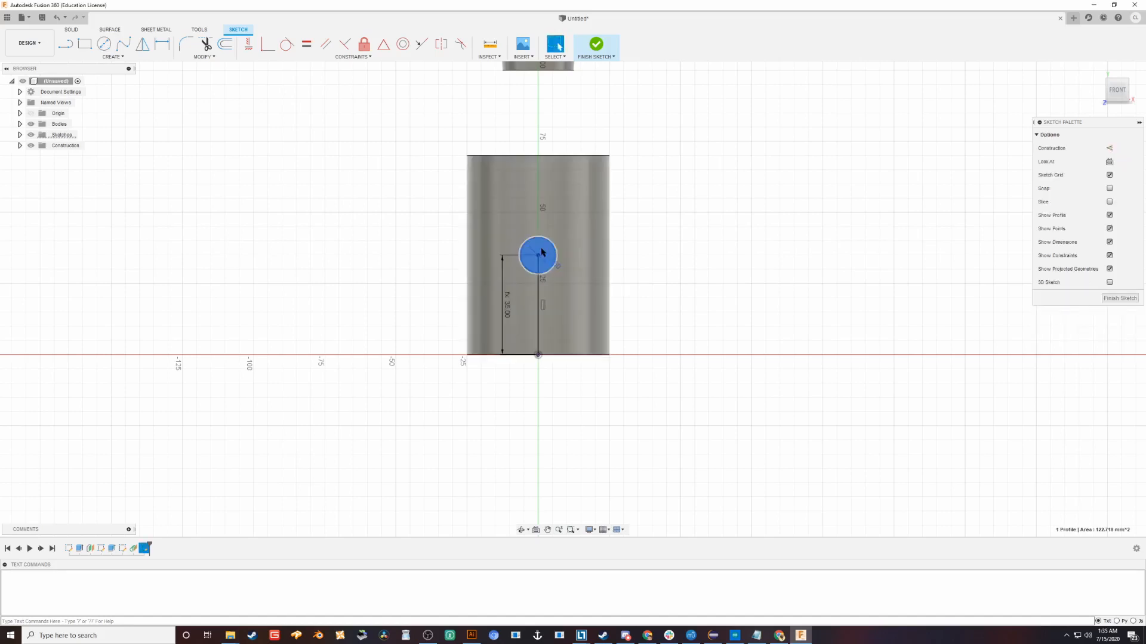
{"action": "key", "text": "e"}
{"action": "left_click_drag", "start_coordinate": [513, 231], "coordinate": [292, 209]}
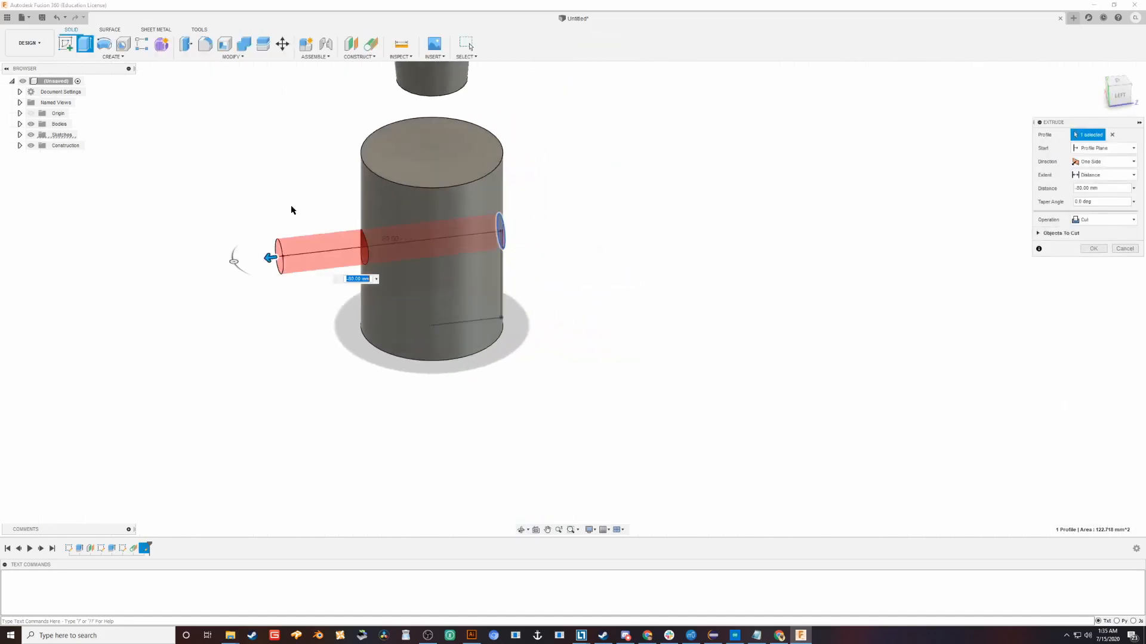
{"action": "key", "text": "Return"}
- Open the parameters list beside the model and collapse the document's model parameters
{"action": "middle_click_drag", "start_coordinate": [621, 289], "coordinate": [582, 284], "text": "shift"}
{"action": "scroll", "coordinate": [671, 442], "scroll_direction": "down", "scroll_amount": 4}
{"action": "scroll", "coordinate": [673, 441], "scroll_direction": "down", "scroll_amount": 1}
{"action": "middle_click_drag", "start_coordinate": [673, 441], "coordinate": [596, 444]}
{"action": "scroll", "coordinate": [596, 444], "scroll_direction": "down", "scroll_amount": 1}
{"action": "scroll", "coordinate": [363, 235], "scroll_direction": "up", "scroll_amount": 3}
{"action": "middle_click_drag", "start_coordinate": [515, 292], "coordinate": [413, 235]}
{"action": "middle_click_drag", "start_coordinate": [390, 192], "coordinate": [634, 234]}
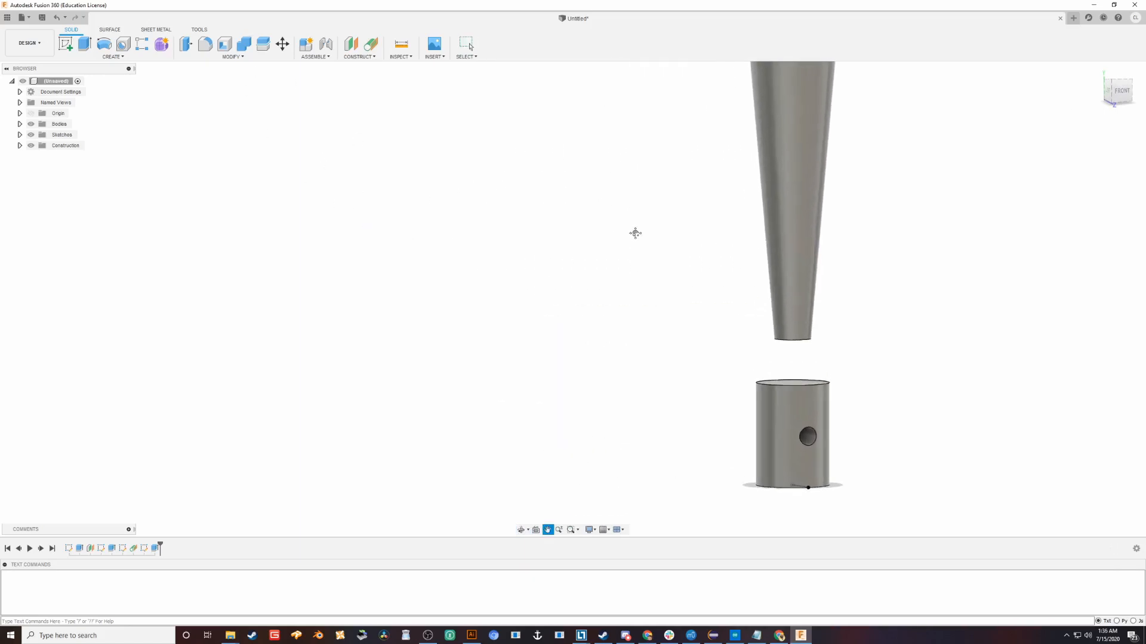
{"action": "left_click", "coordinate": [244, 55]}
{"action": "left_click", "coordinate": [201, 261]}
{"action": "left_click_drag", "start_coordinate": [685, 96], "coordinate": [218, 155]}
{"action": "left_click", "coordinate": [138, 255]}
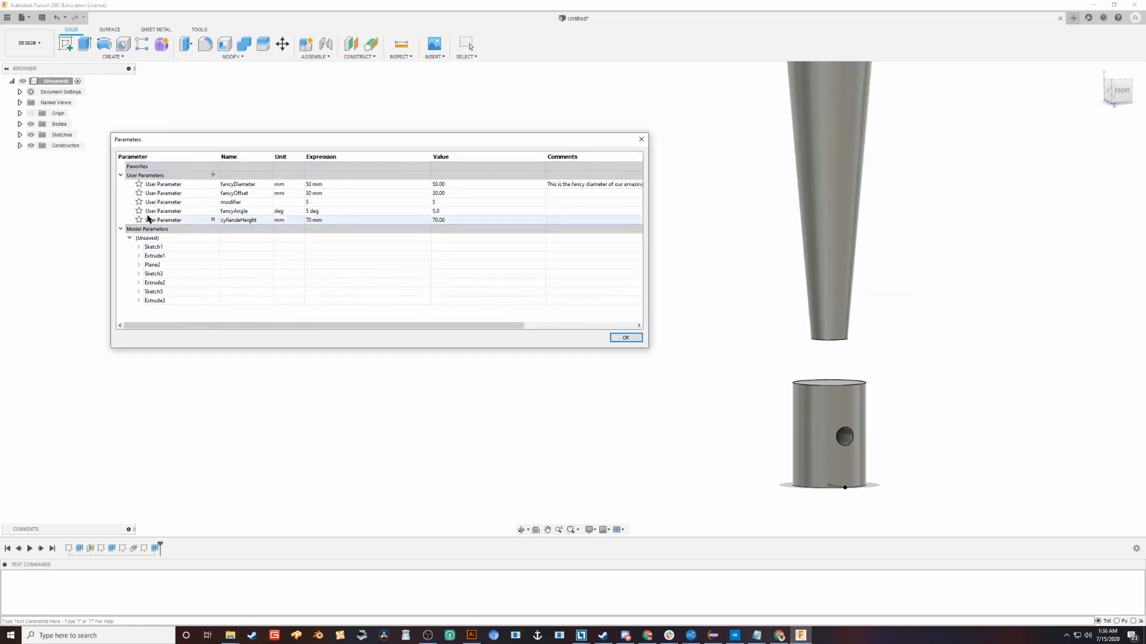
{"action": "left_click", "coordinate": [129, 238]}
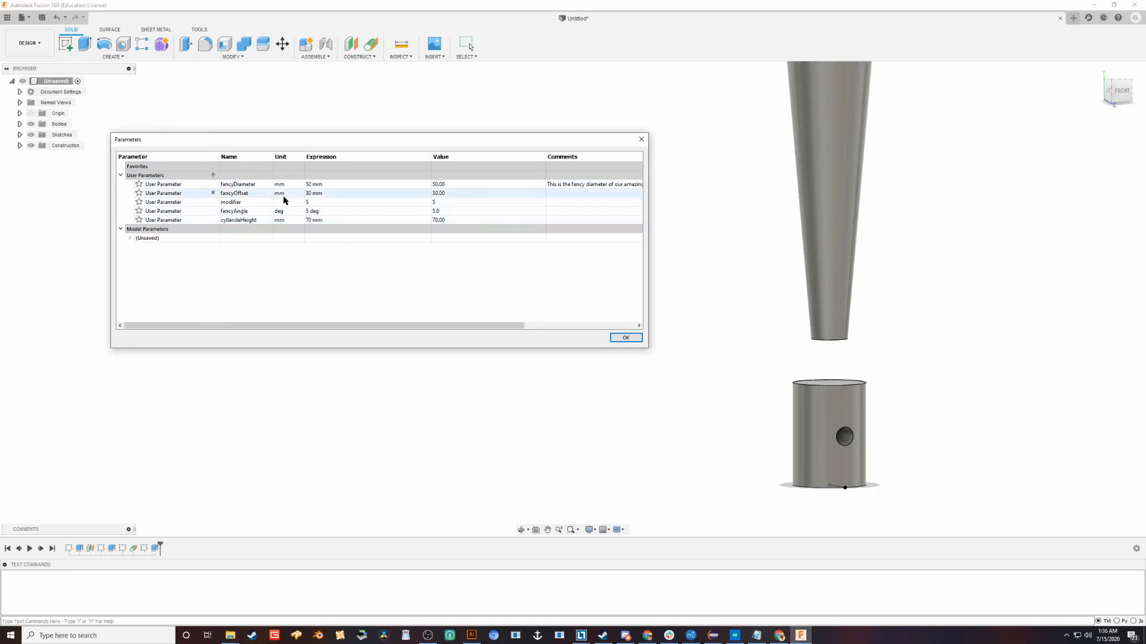
- Set the fancyDiameter user parameter to 100 mm, check the hole in the lower cylinder and close the parameters list
{"action": "double_click", "coordinate": [312, 187]}
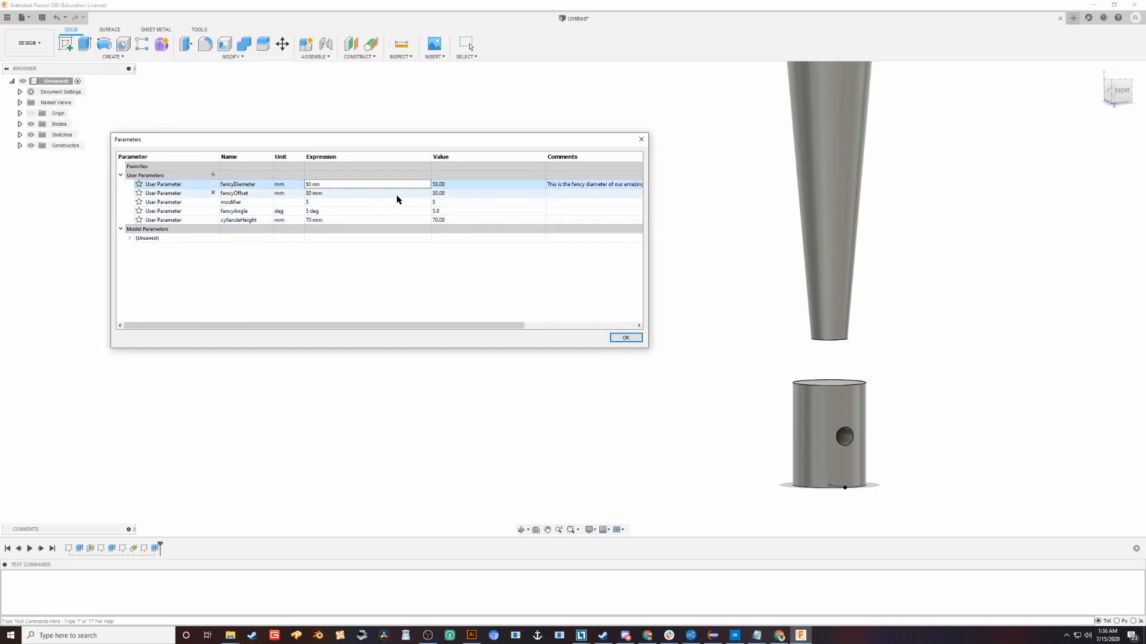
{"action": "key", "text": "BackSpace"}
{"action": "type", "text": "100"}
{"action": "key", "text": "Return"}
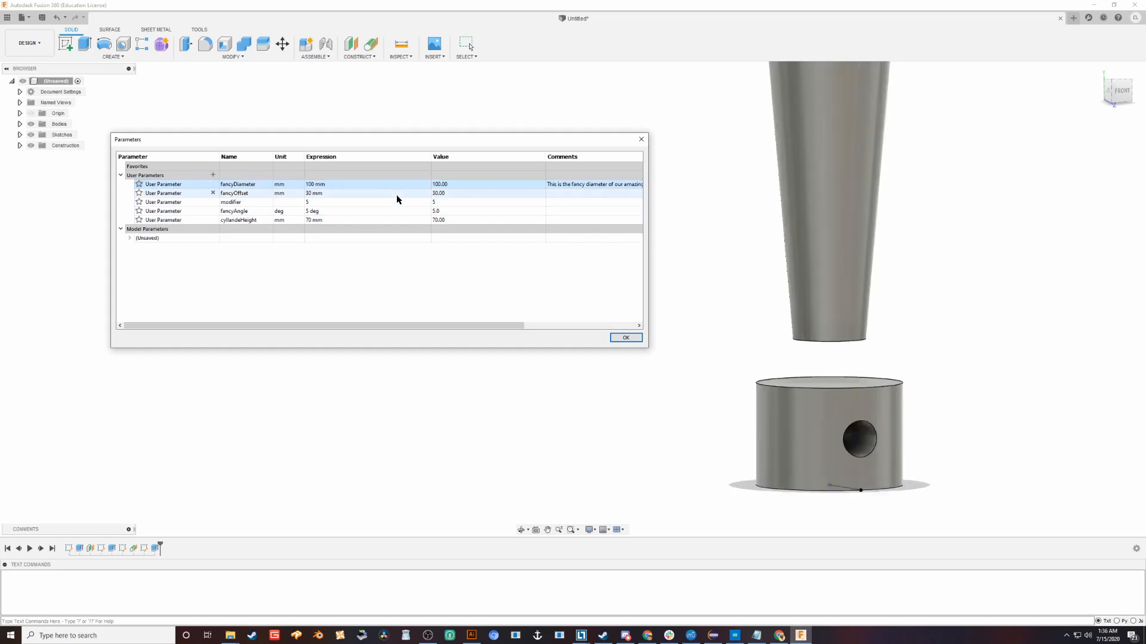
{"action": "middle_click_drag", "start_coordinate": [686, 304], "coordinate": [739, 421], "text": "shift"}
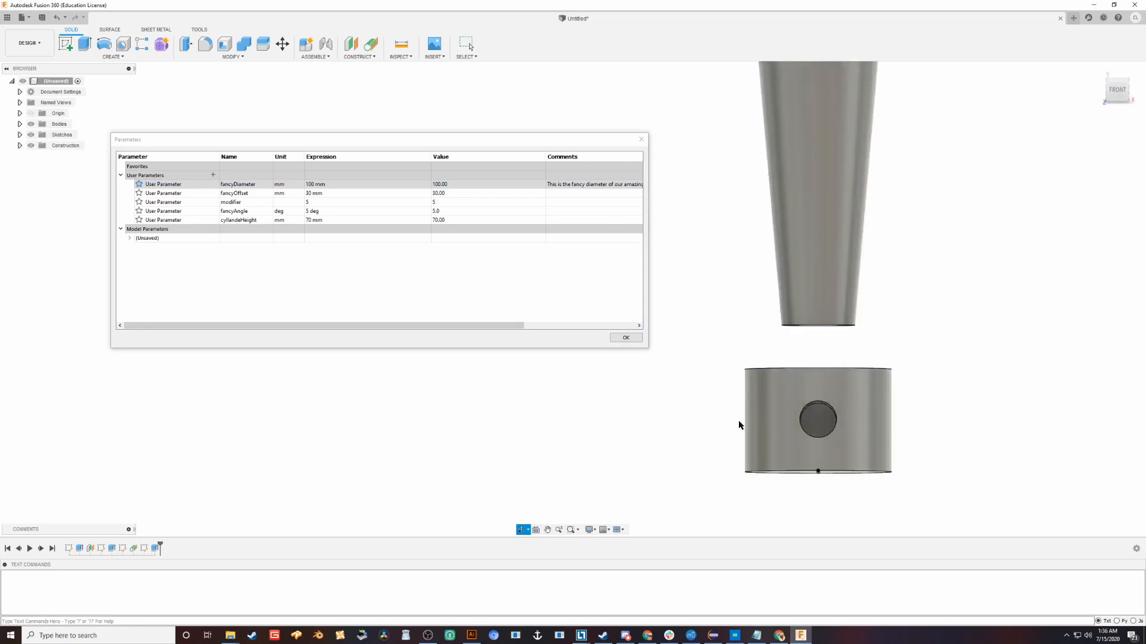
{"action": "left_click", "coordinate": [821, 424]}
{"action": "scroll", "coordinate": [779, 463], "scroll_direction": "down", "scroll_amount": 3}
{"action": "scroll", "coordinate": [740, 439], "scroll_direction": "up", "scroll_amount": 3}
{"action": "left_click", "coordinate": [625, 338]}
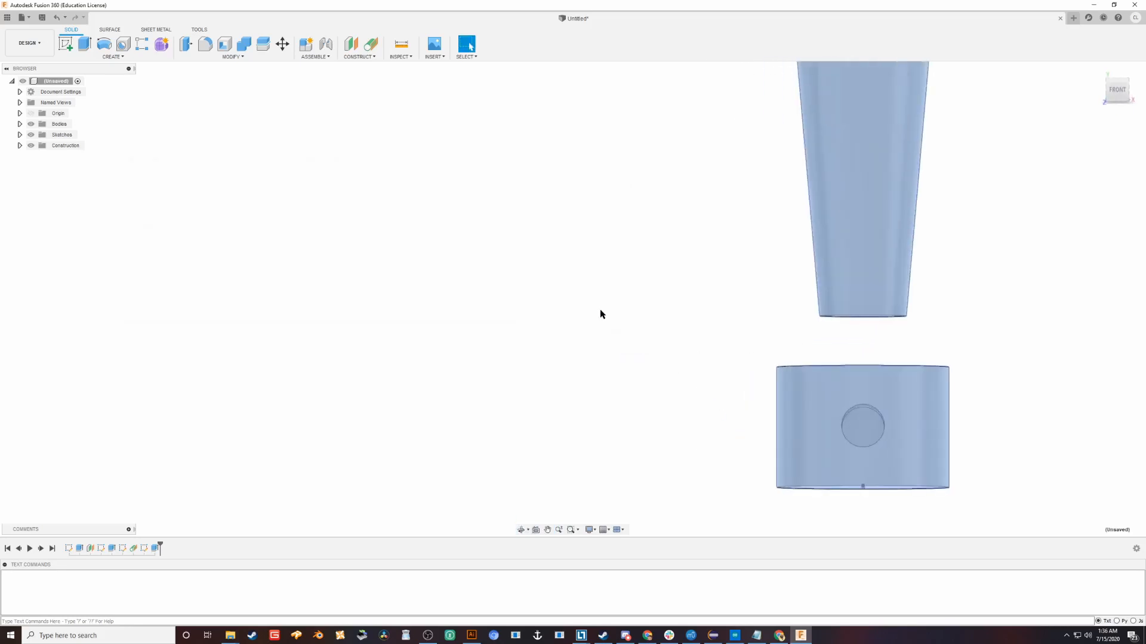
{"action": "middle_click_drag", "start_coordinate": [732, 357], "coordinate": [634, 297]}
{"action": "left_click", "coordinate": [733, 369]}
{"action": "left_click", "coordinate": [759, 367]}
{"action": "middle_click_drag", "start_coordinate": [634, 366], "coordinate": [700, 378], "text": "shift"}
{"action": "key", "text": "e"}
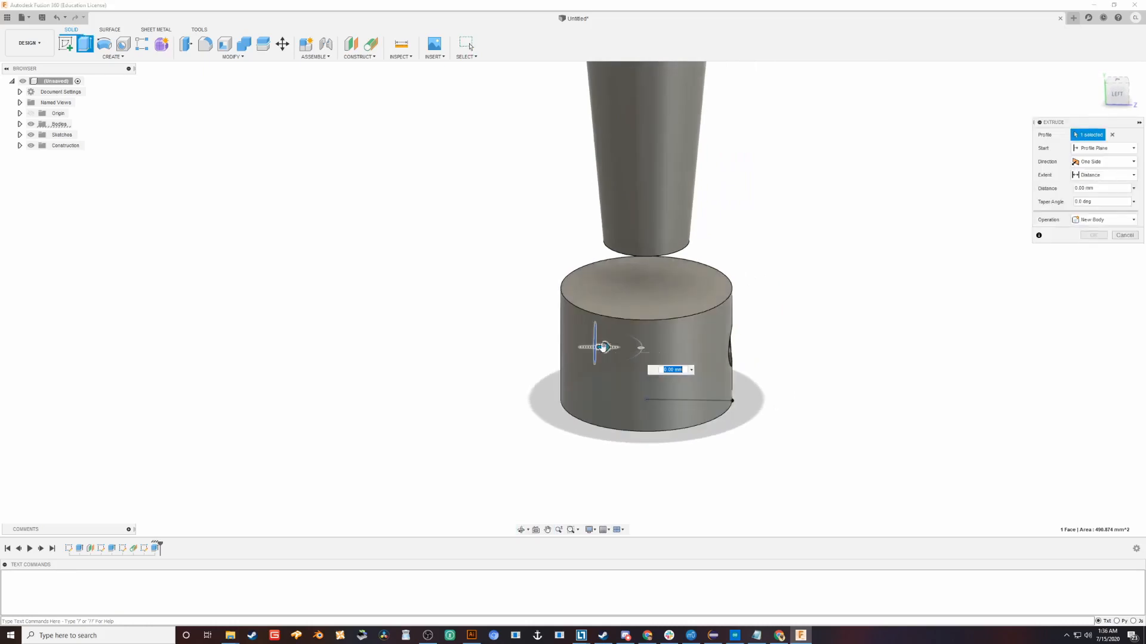
{"action": "key", "text": "Escape"}
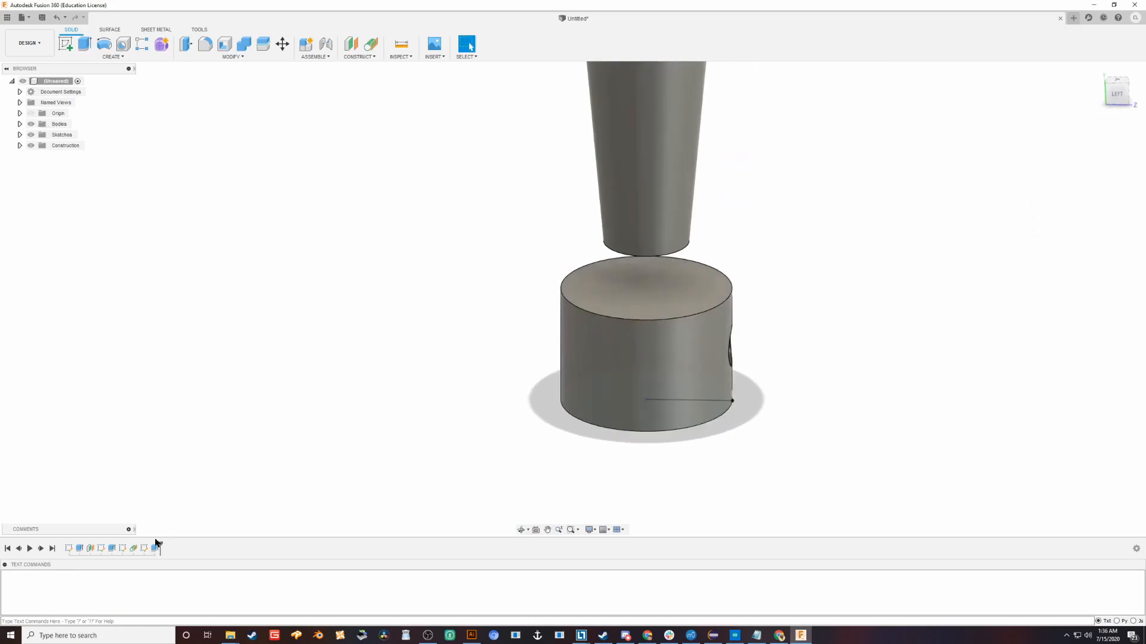
- Select the hole's cut feature in the design history, open the parameters list and expand Extrude3's model parameters
{"action": "left_click", "coordinate": [155, 548]}
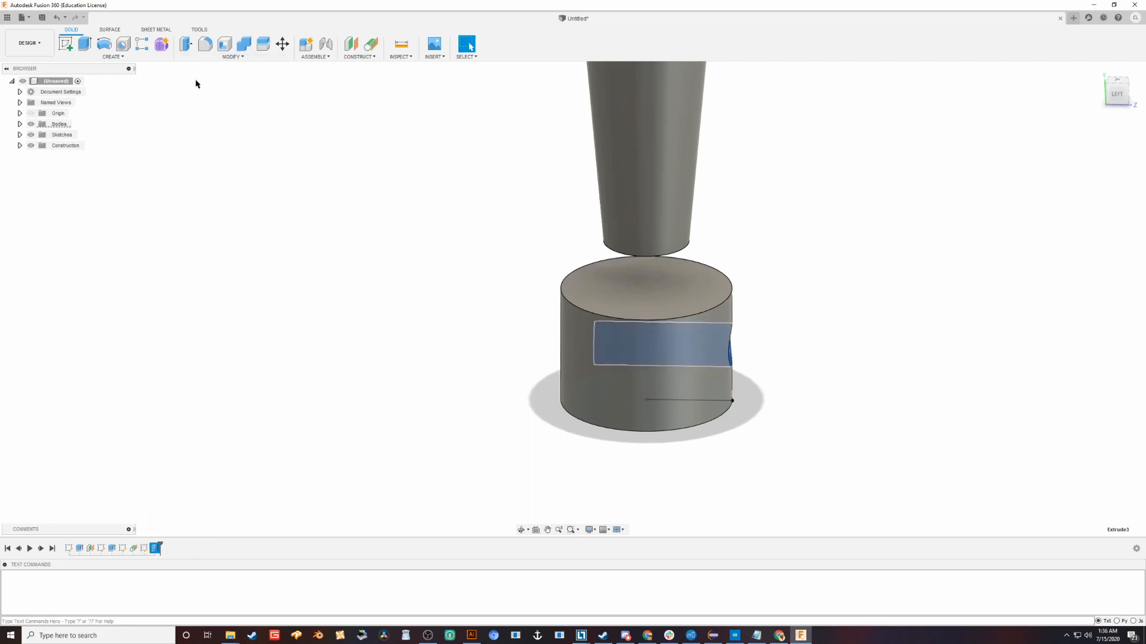
{"action": "left_click", "coordinate": [227, 55]}
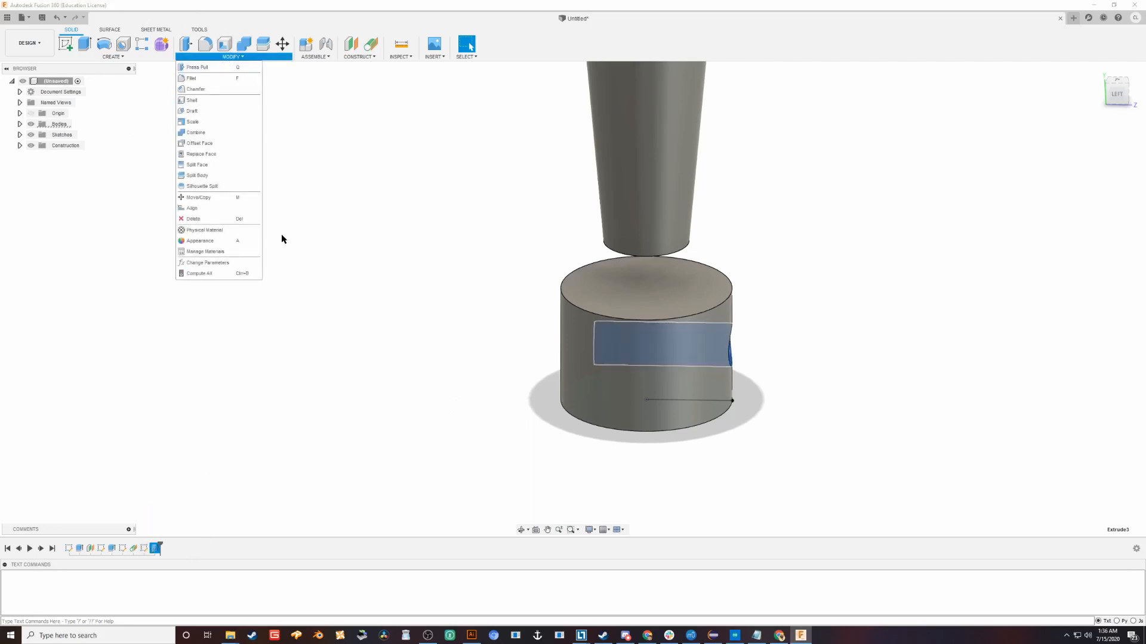
{"action": "left_click", "coordinate": [208, 263]}
{"action": "left_click", "coordinate": [618, 193]}
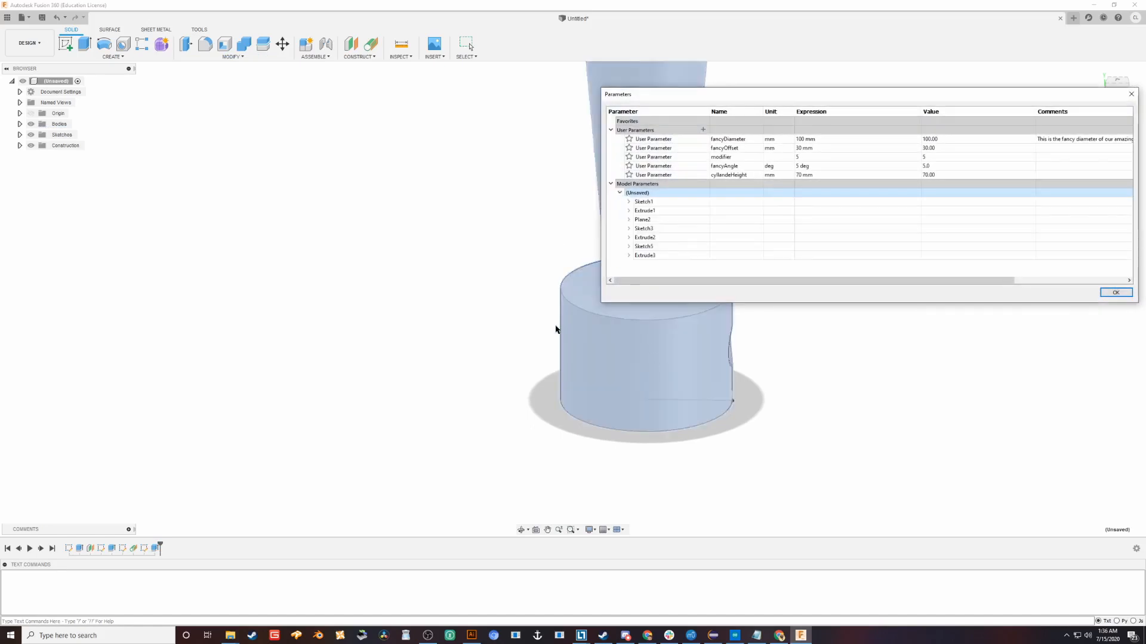
{"action": "left_click", "coordinate": [628, 254]}
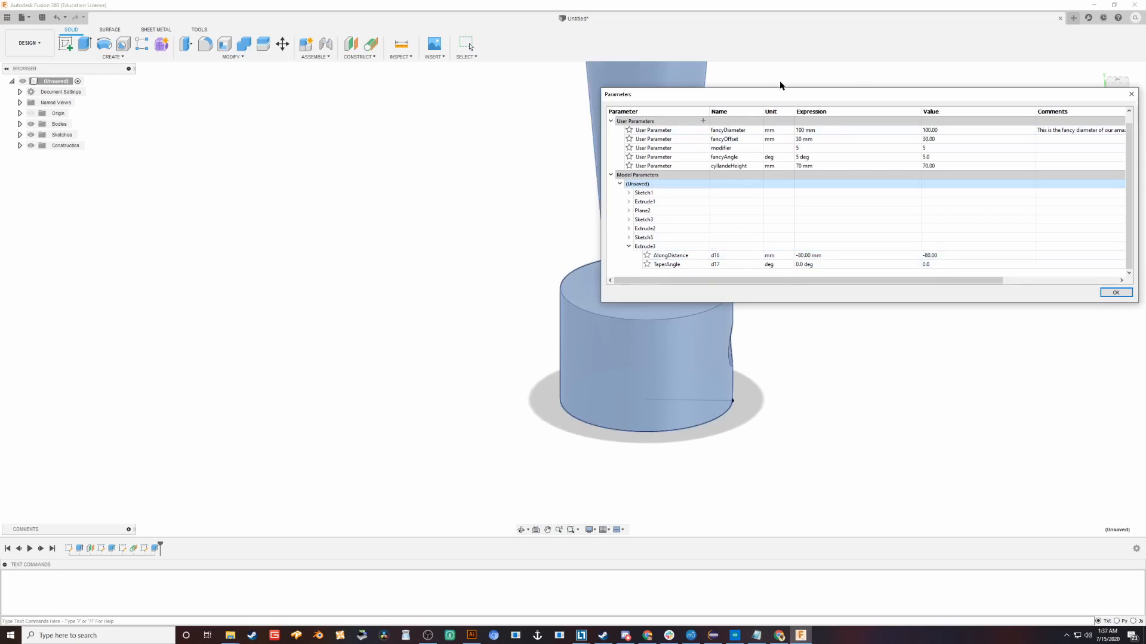
- Try setting Extrude3's AlongDistance expression to fancyDiameter and close the parameters list
{"action": "double_click", "coordinate": [801, 256]}
{"action": "type", "text": "fa"}
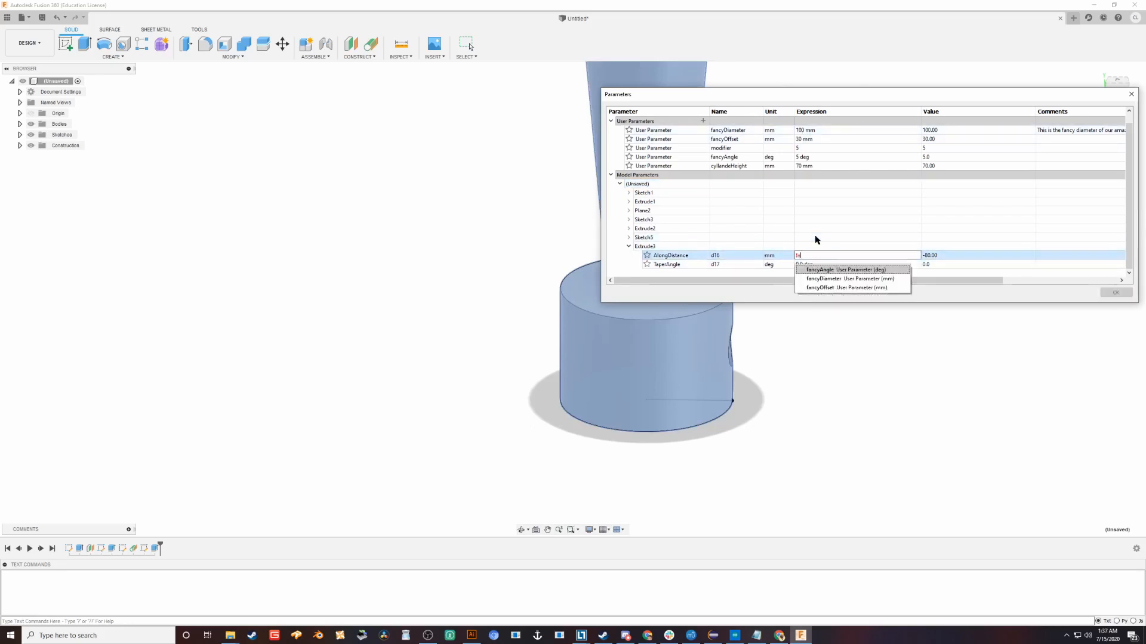
{"action": "type", "text": "ncyDi"}
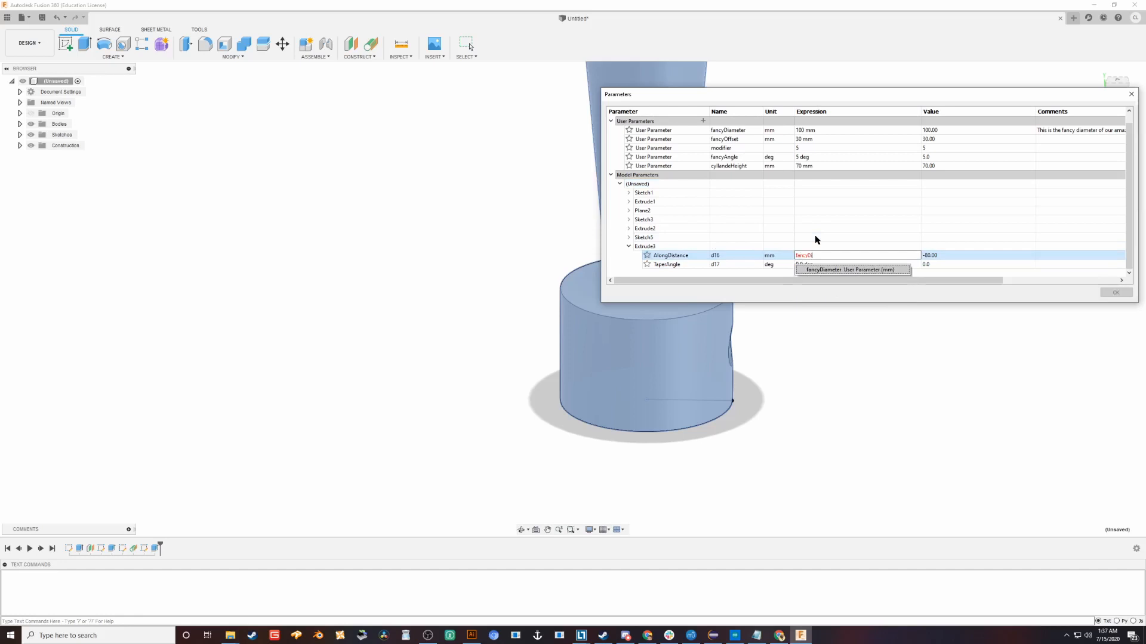
{"action": "left_click", "coordinate": [850, 271]}
{"action": "key", "text": "Return"}
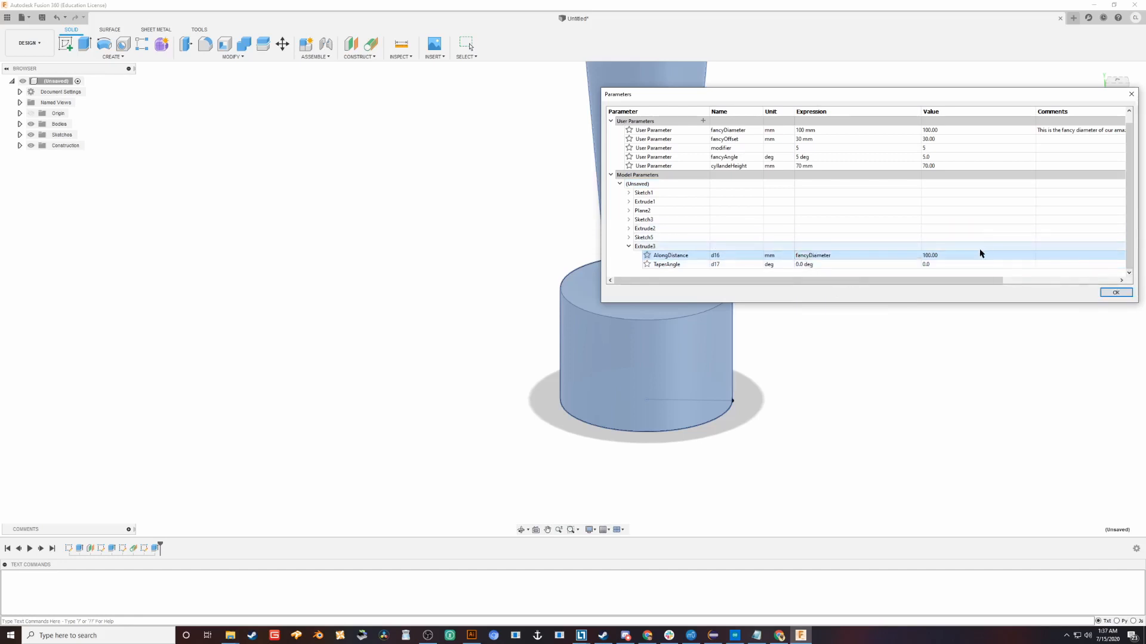
{"action": "left_click", "coordinate": [1104, 292]}
{"action": "middle_click_drag", "start_coordinate": [1074, 297], "coordinate": [620, 388], "text": "shift"}
- Reopen the parameters list, set Extrude3's AlongDistance expression to -fancyDiameter and close the list
{"action": "left_click", "coordinate": [233, 57]}
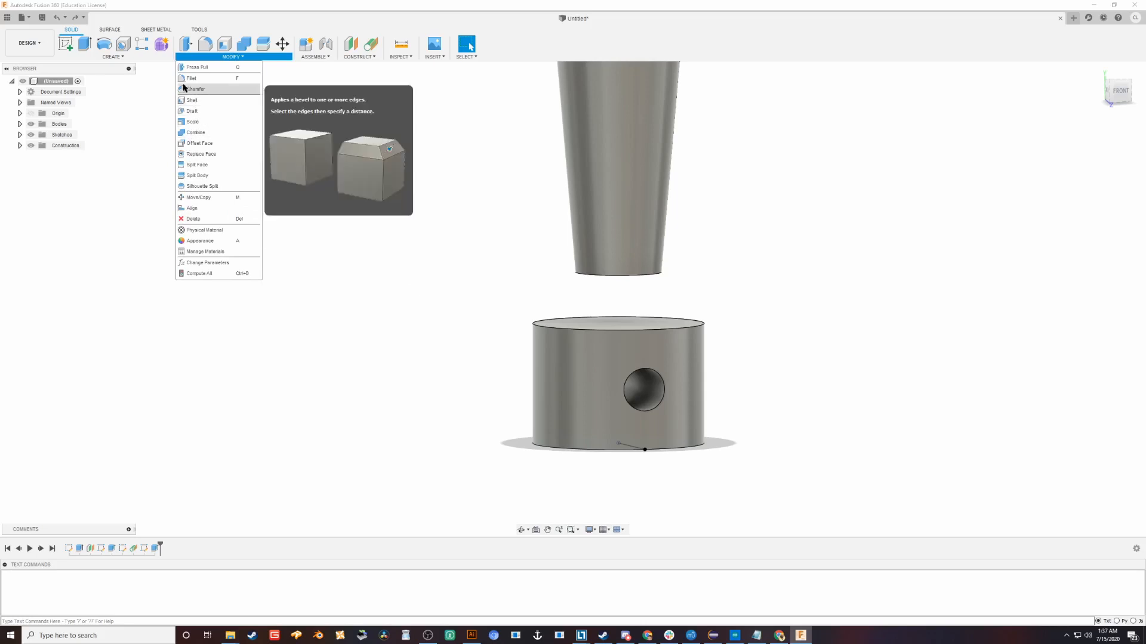
{"action": "left_click", "coordinate": [200, 263]}
{"action": "scroll", "coordinate": [704, 223], "scroll_direction": "down", "scroll_amount": 1}
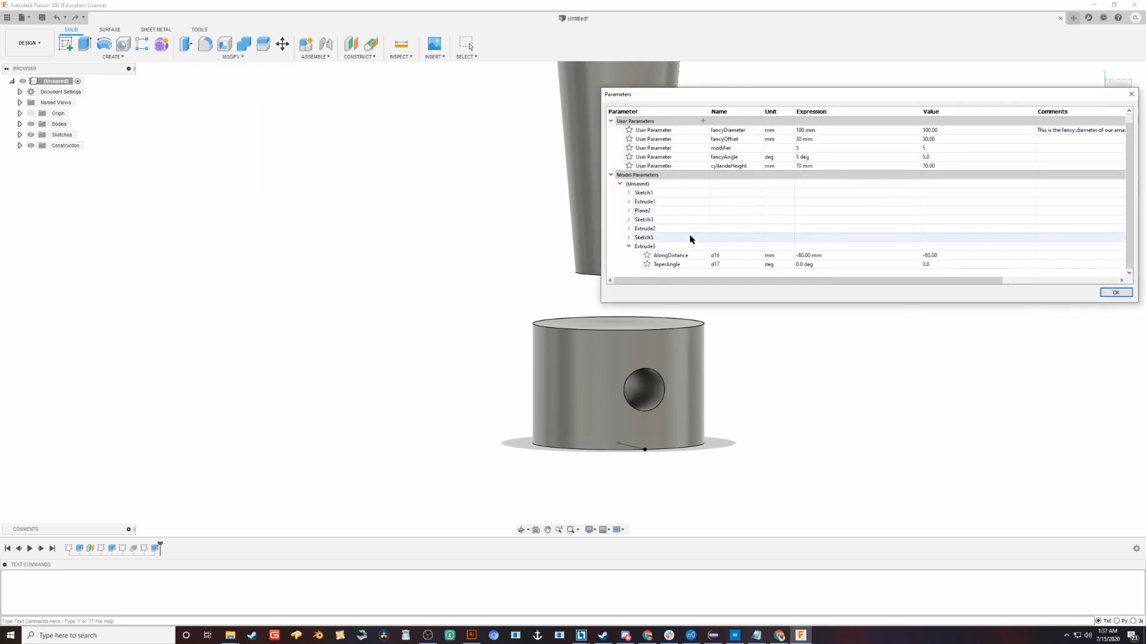
{"action": "left_click", "coordinate": [804, 256]}
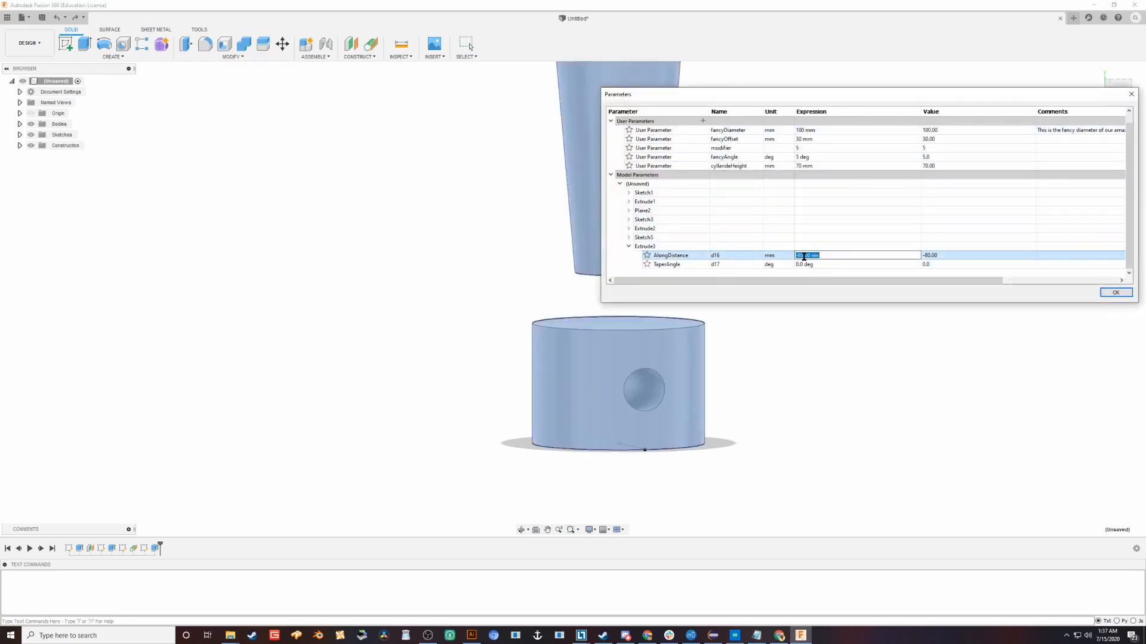
{"action": "left_click_drag", "start_coordinate": [823, 255], "coordinate": [757, 250]}
{"action": "type", "text": "-fancyDiameter"}
{"action": "key", "text": "Return"}
{"action": "left_click", "coordinate": [1116, 292]}
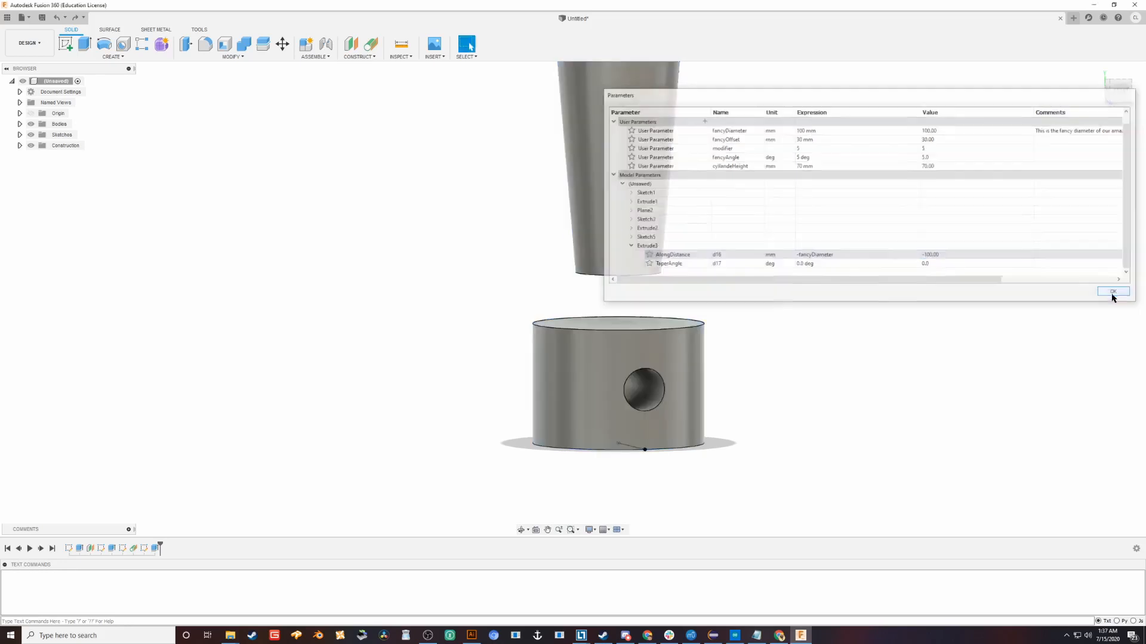
- Examine the hole and the underside of the lower cylinder from several angles
{"action": "mouse_move", "coordinate": [598, 307]}
{"action": "middle_mouse_down", "text": "shift"}
{"action": "mouse_move", "coordinate": [578, 310]}
{"action": "mouse_move", "coordinate": [591, 307]}
{"action": "middle_mouse_up", "text": "shift"}
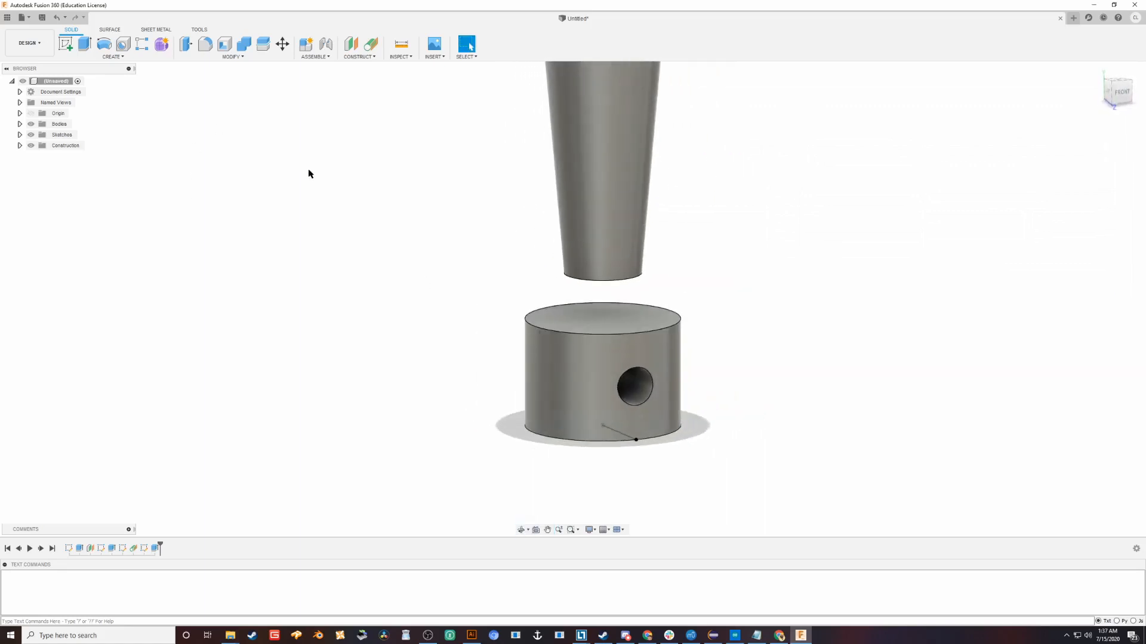
{"action": "middle_click_drag", "start_coordinate": [312, 174], "coordinate": [570, 207]}
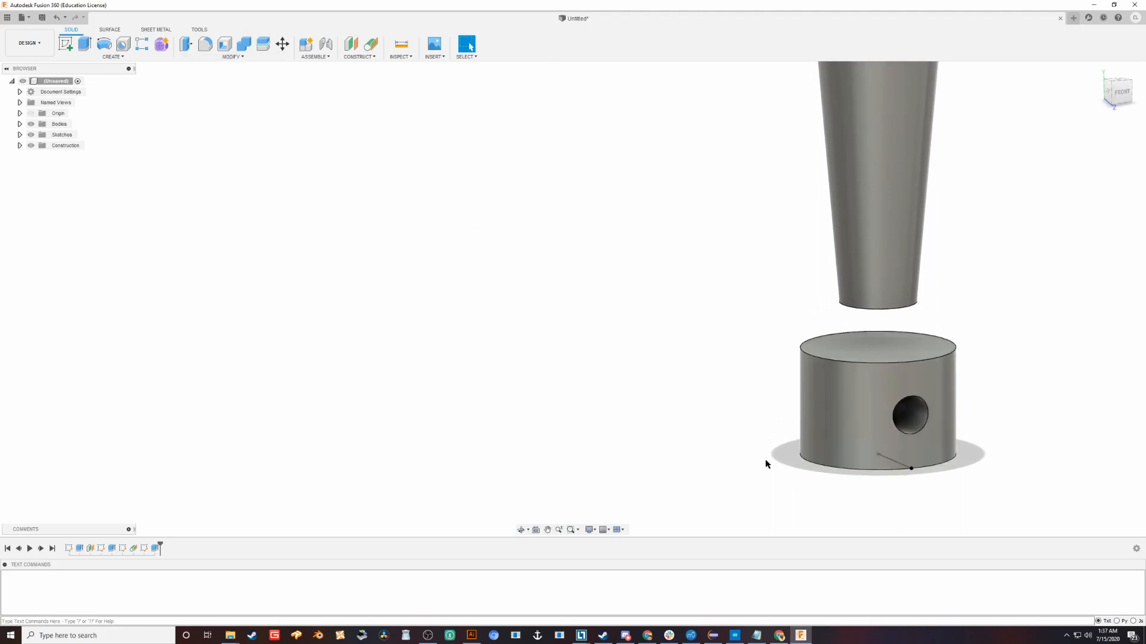
{"action": "middle_click_drag", "start_coordinate": [764, 463], "coordinate": [919, 506], "text": "shift"}
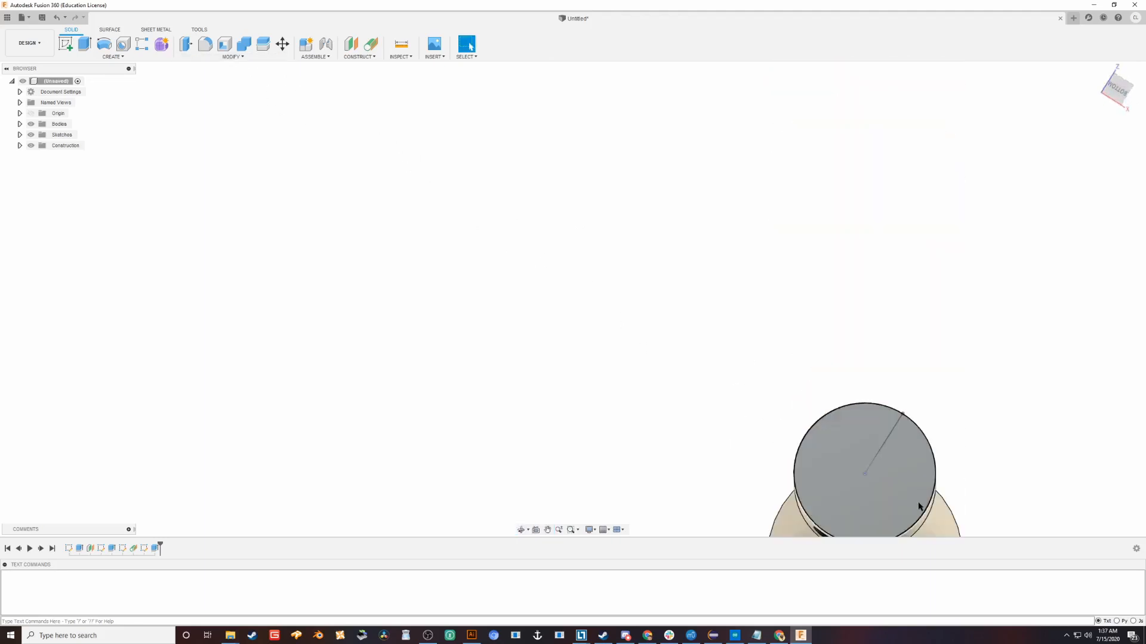
{"action": "left_click", "coordinate": [888, 440]}
{"action": "middle_click_drag", "start_coordinate": [710, 344], "coordinate": [717, 271], "text": "shift"}
{"action": "middle_click_drag", "start_coordinate": [742, 335], "coordinate": [787, 267], "text": "shift"}
{"action": "scroll", "coordinate": [797, 332], "scroll_direction": "down", "scroll_amount": 2}
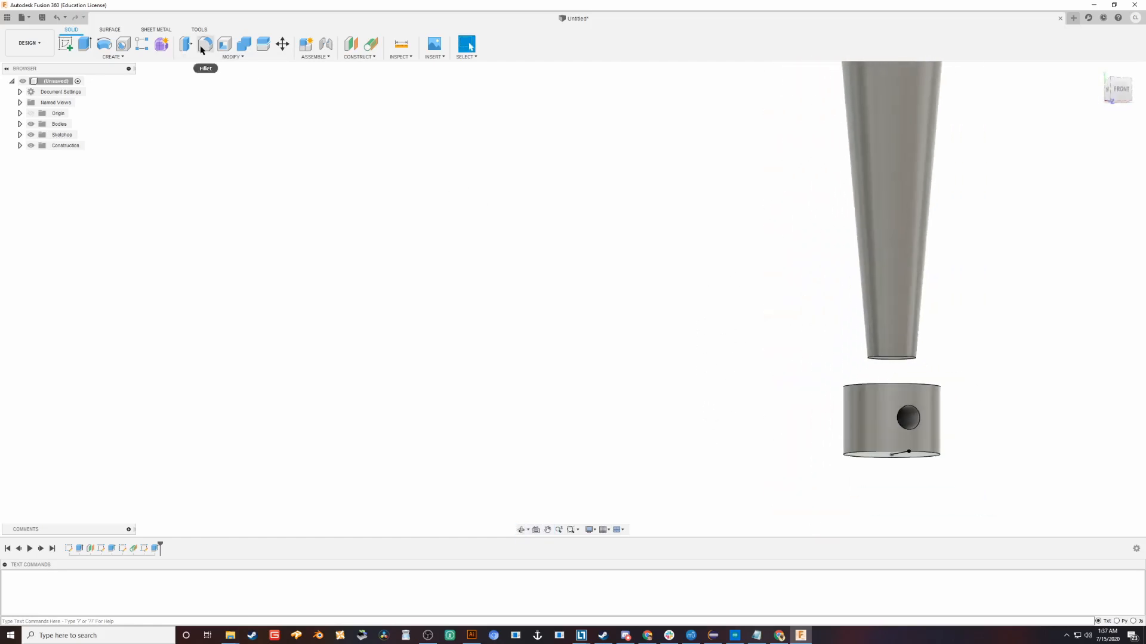
- Set the cyllandeHeight user parameter to 200 mm and close the parameters list
{"action": "left_click", "coordinate": [232, 57]}
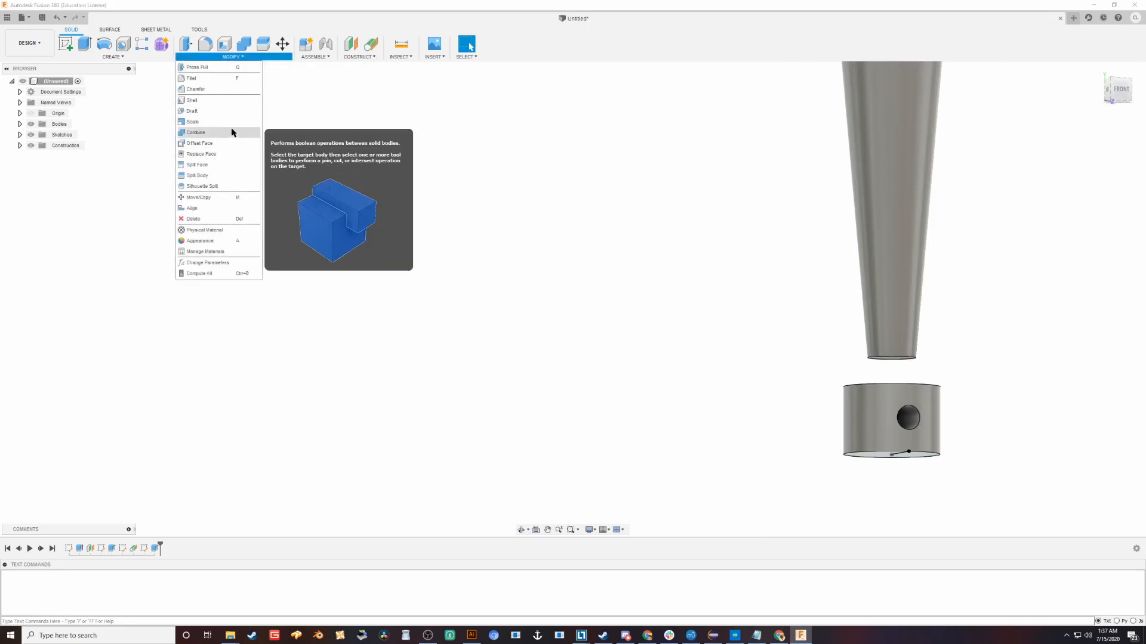
{"action": "left_click", "coordinate": [216, 263]}
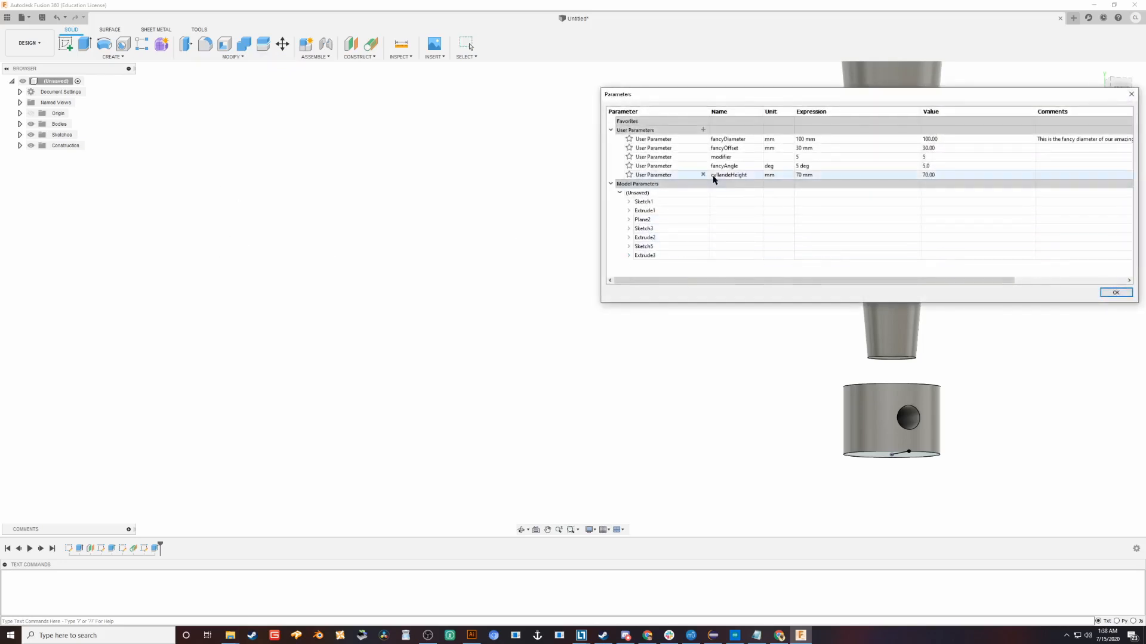
{"action": "left_click", "coordinate": [802, 173]}
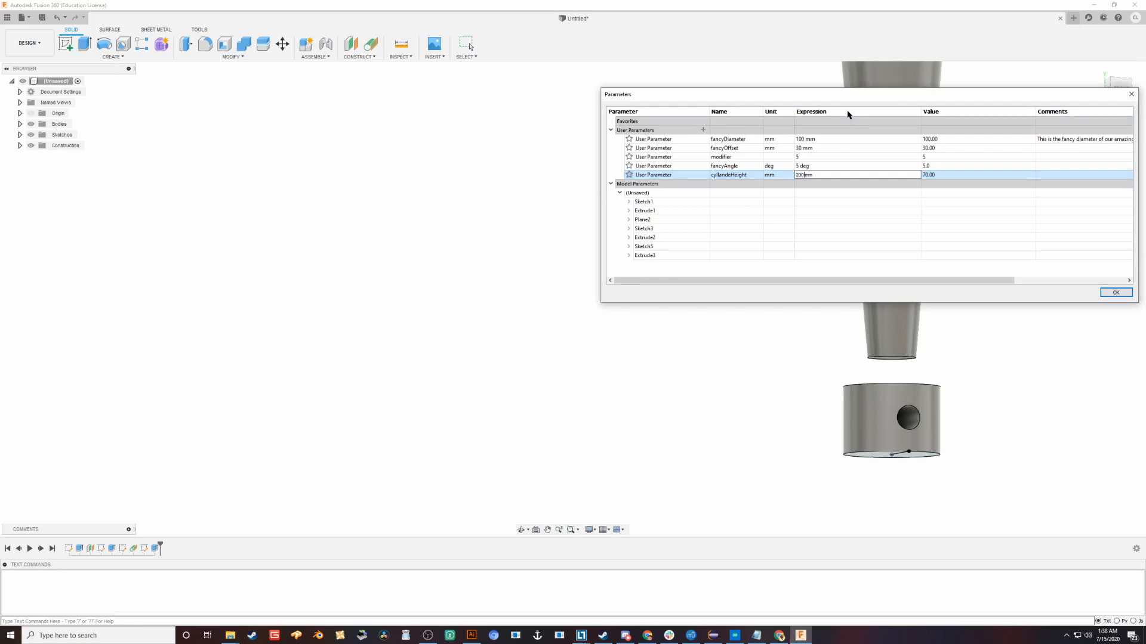
{"action": "type", "text": "200"}
{"action": "key", "text": "Return"}
{"action": "left_click", "coordinate": [1115, 292]}
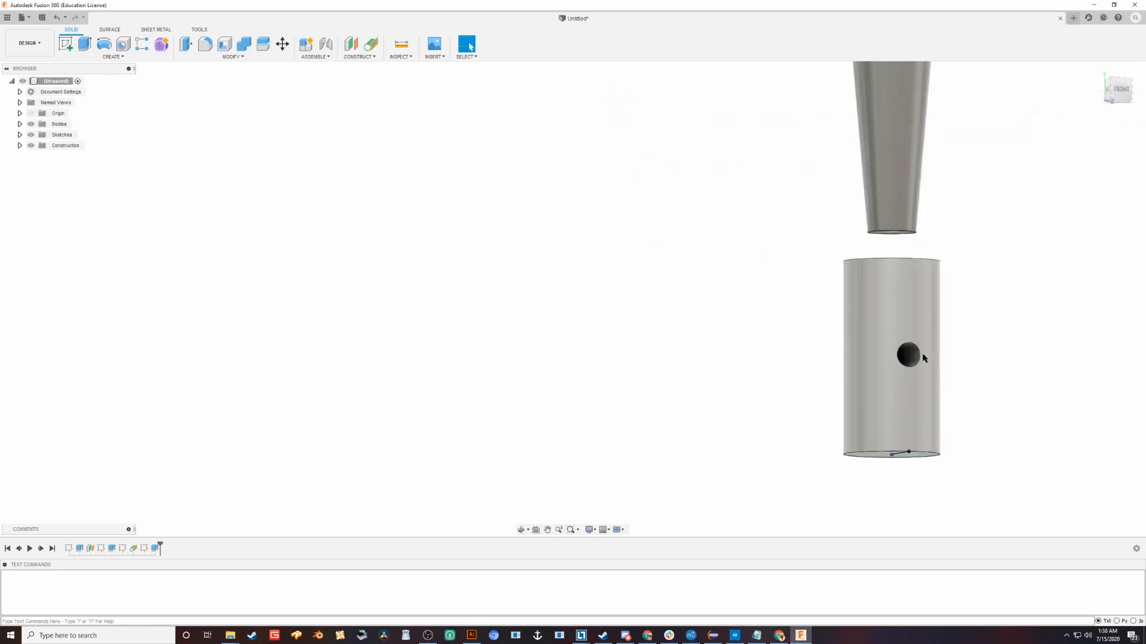
- Examine the through hole in the taller lower cylinder from several angles
{"action": "middle_click_drag", "start_coordinate": [922, 358], "coordinate": [816, 374], "text": "shift"}
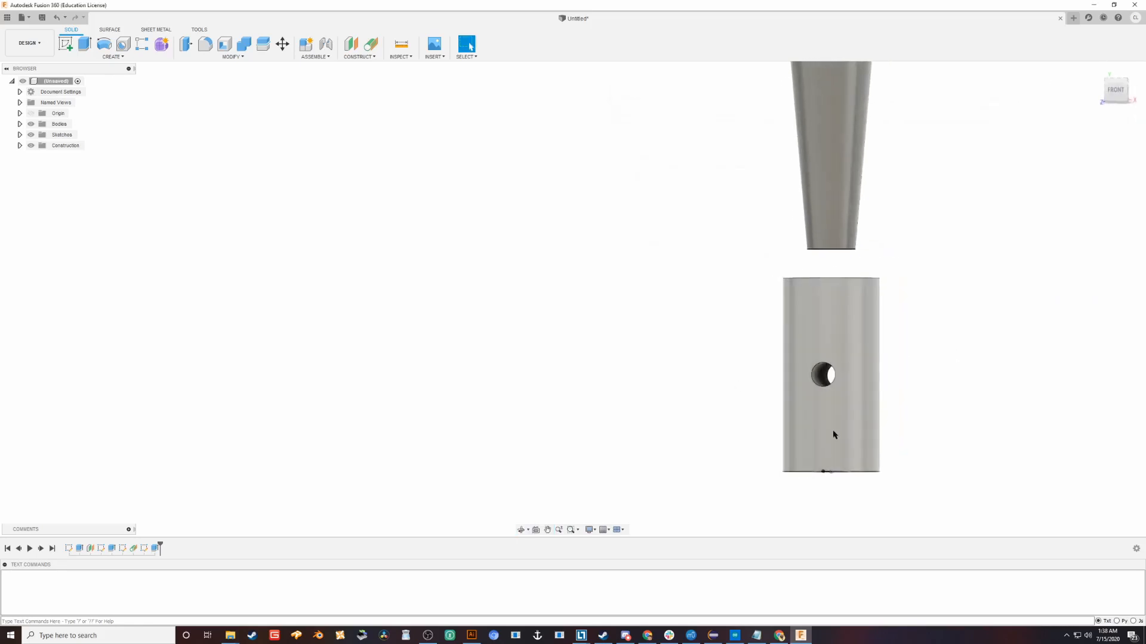
{"action": "middle_click_drag", "start_coordinate": [820, 446], "coordinate": [818, 401], "text": "shift"}
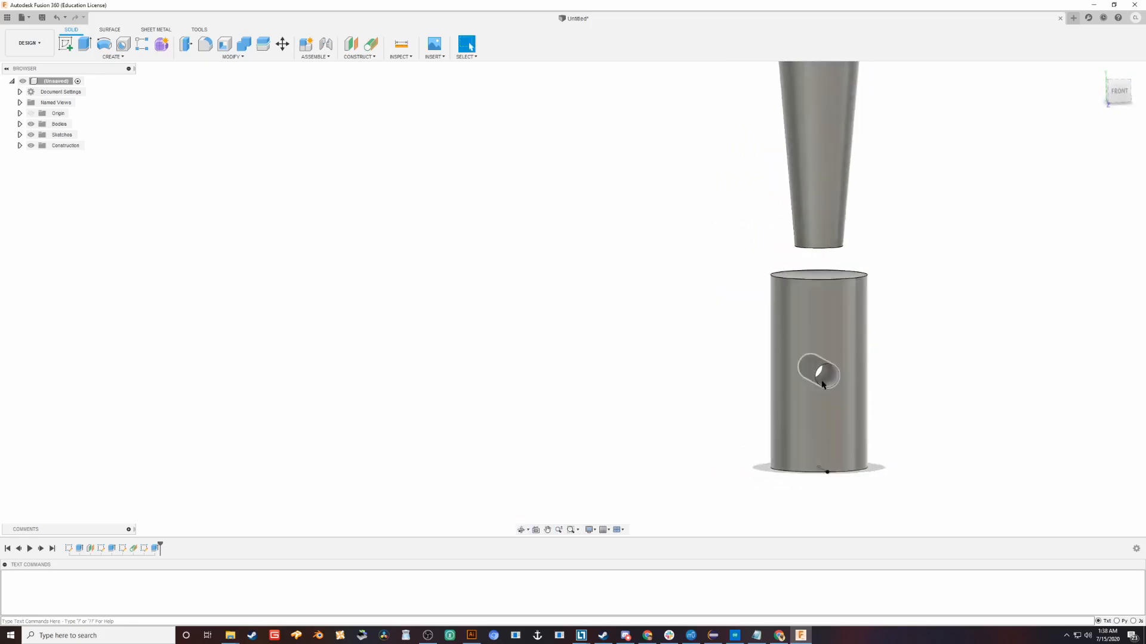
{"action": "scroll", "coordinate": [830, 441], "scroll_direction": "up", "scroll_amount": 2}
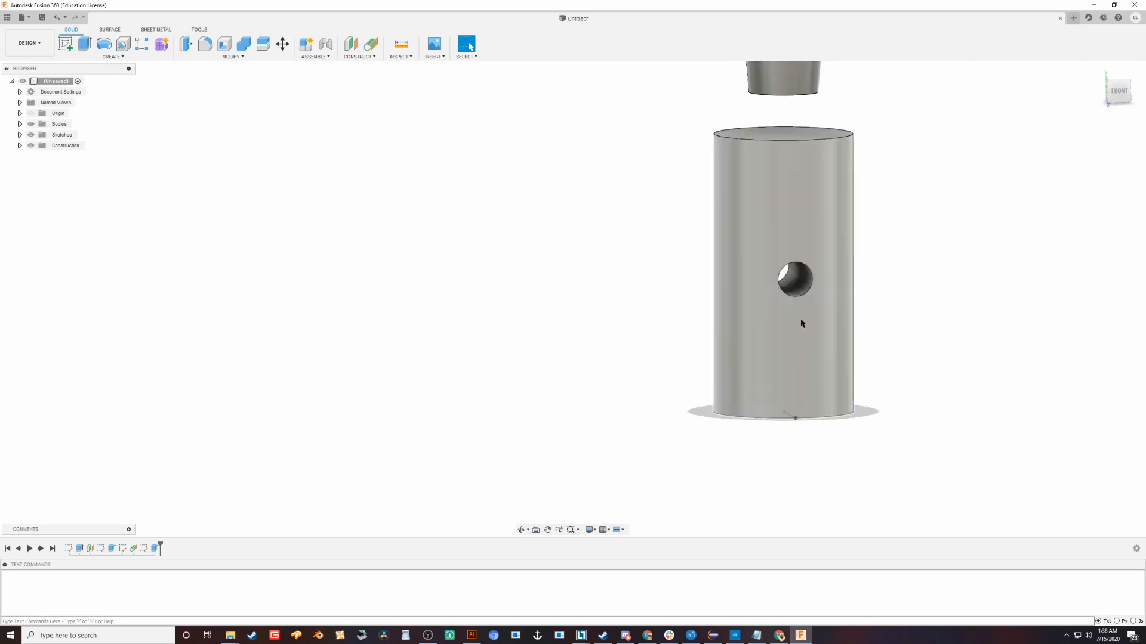
{"action": "middle_click_drag", "start_coordinate": [665, 398], "coordinate": [665, 442]}
{"action": "mouse_move", "coordinate": [782, 479]}
{"action": "middle_mouse_down", "text": "shift"}
{"action": "mouse_move", "coordinate": [737, 481]}
{"action": "mouse_move", "coordinate": [798, 475]}
{"action": "middle_mouse_up", "text": "shift"}
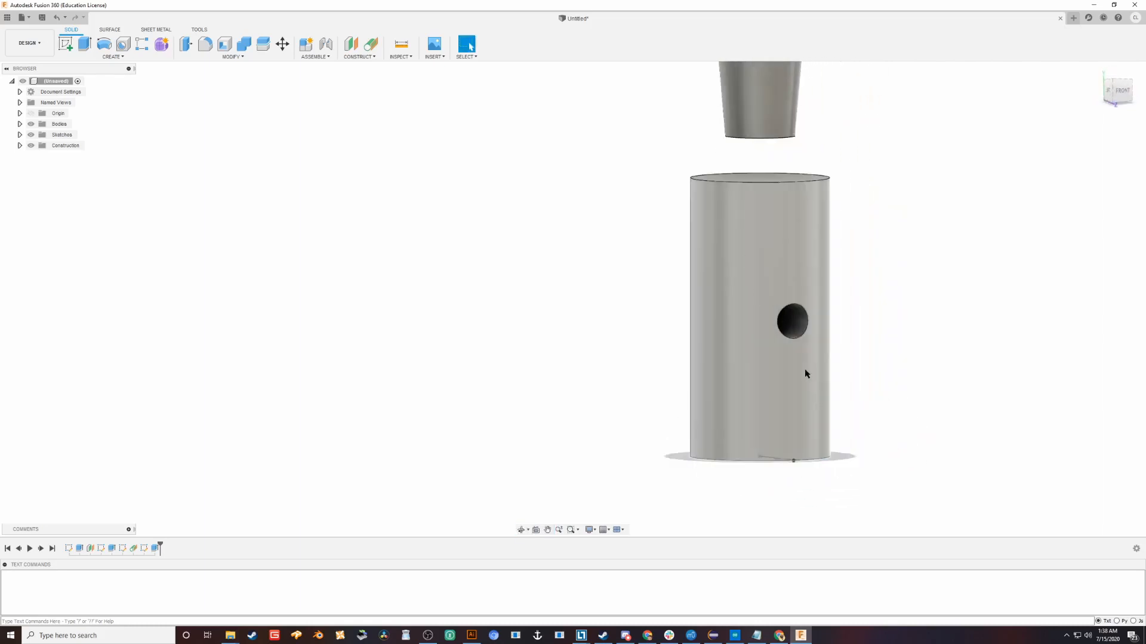
{"action": "middle_click_drag", "start_coordinate": [703, 297], "coordinate": [535, 364], "text": "shift"}
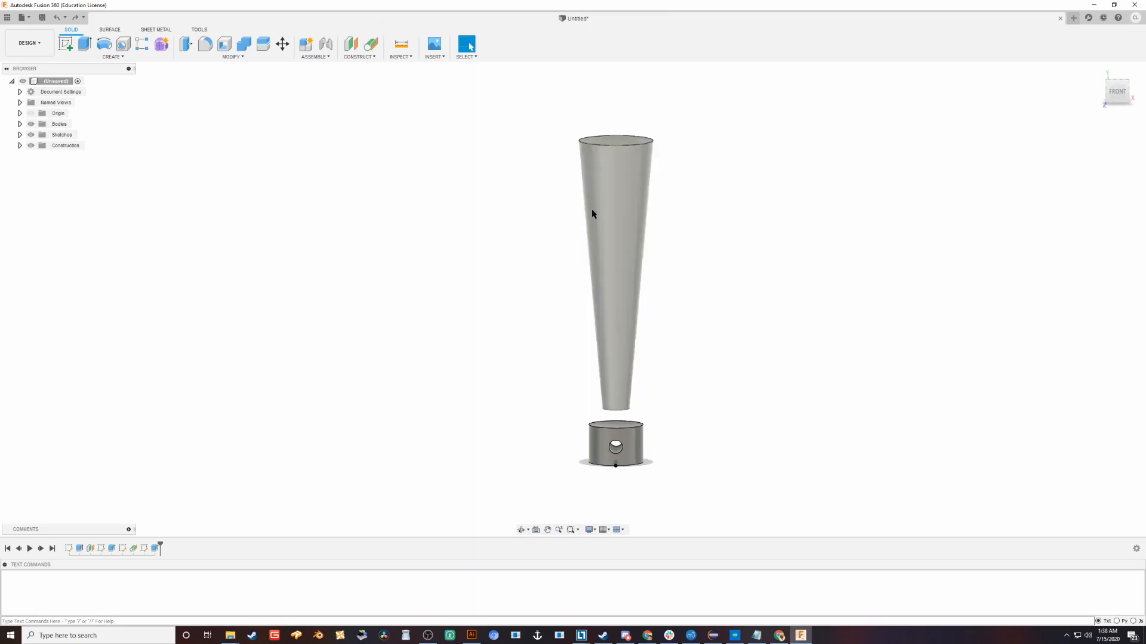
- Construct a plane tangent to the side face of the upper tapered cylinder at about -75 degrees
{"action": "middle_click_drag", "start_coordinate": [592, 213], "coordinate": [392, 87], "text": "shift"}
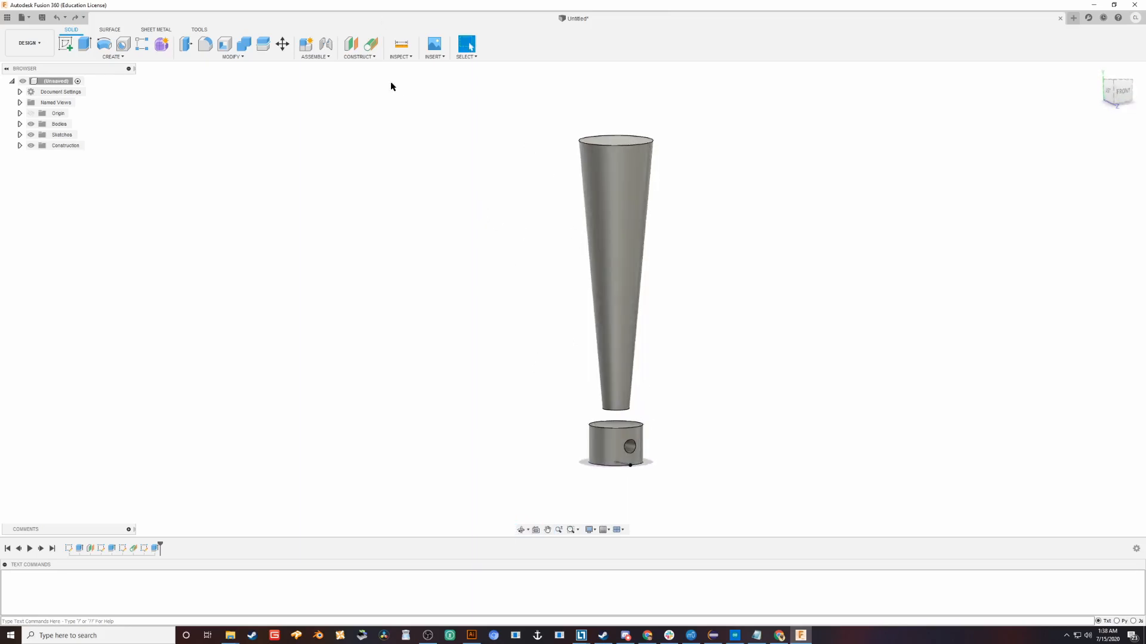
{"action": "left_click", "coordinate": [376, 53]}
{"action": "left_click", "coordinate": [614, 204]}
{"action": "middle_click_drag", "start_coordinate": [614, 205], "coordinate": [559, 305], "text": "shift"}
{"action": "left_click_drag", "start_coordinate": [661, 225], "coordinate": [549, 306]}
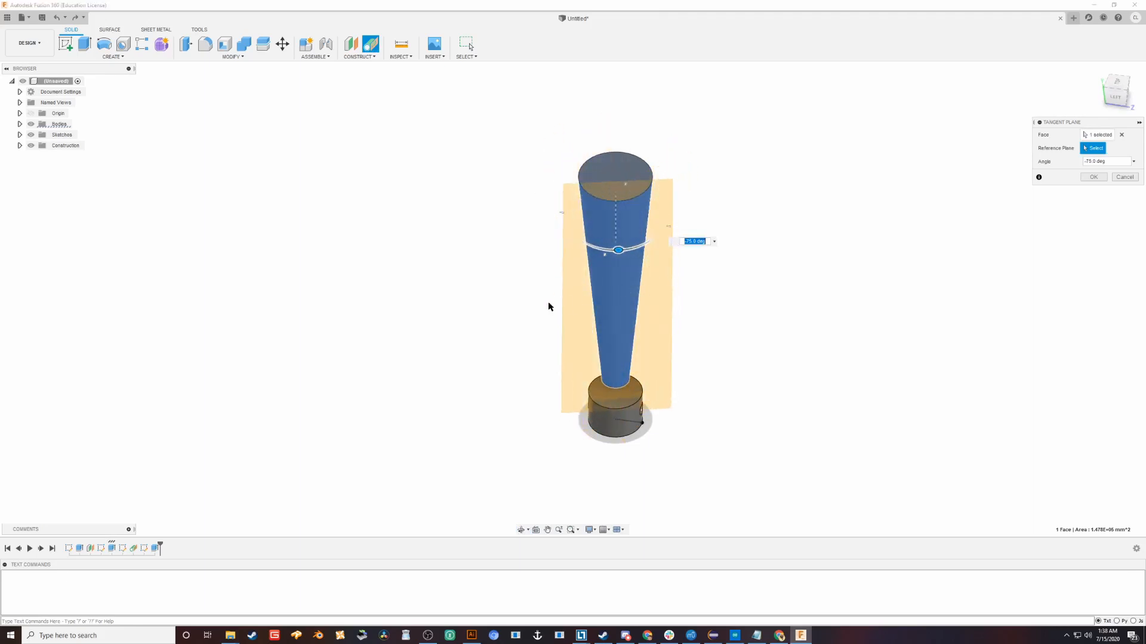
{"action": "left_click", "coordinate": [1097, 176]}
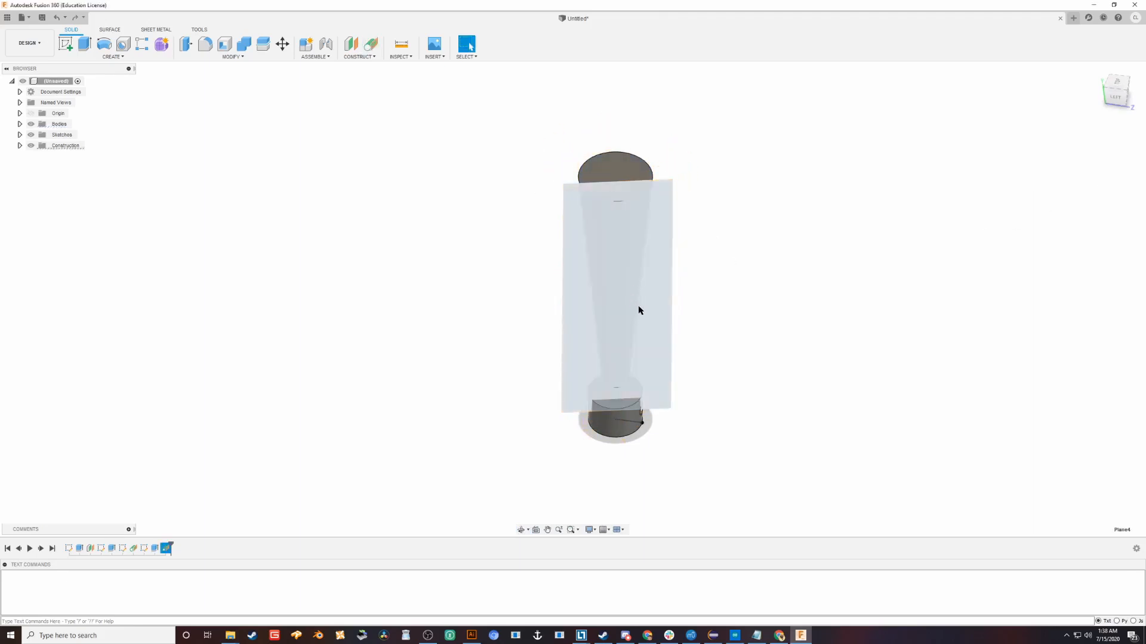
- On the tangent plane, sketch a vertical line up the tapered cylinder from its bottom edge and a circle of 10 mm radius
{"action": "key", "text": "r"}
{"action": "scroll", "coordinate": [578, 291], "scroll_direction": "down", "scroll_amount": 2}
{"action": "scroll", "coordinate": [565, 289], "scroll_direction": "up", "scroll_amount": 5}
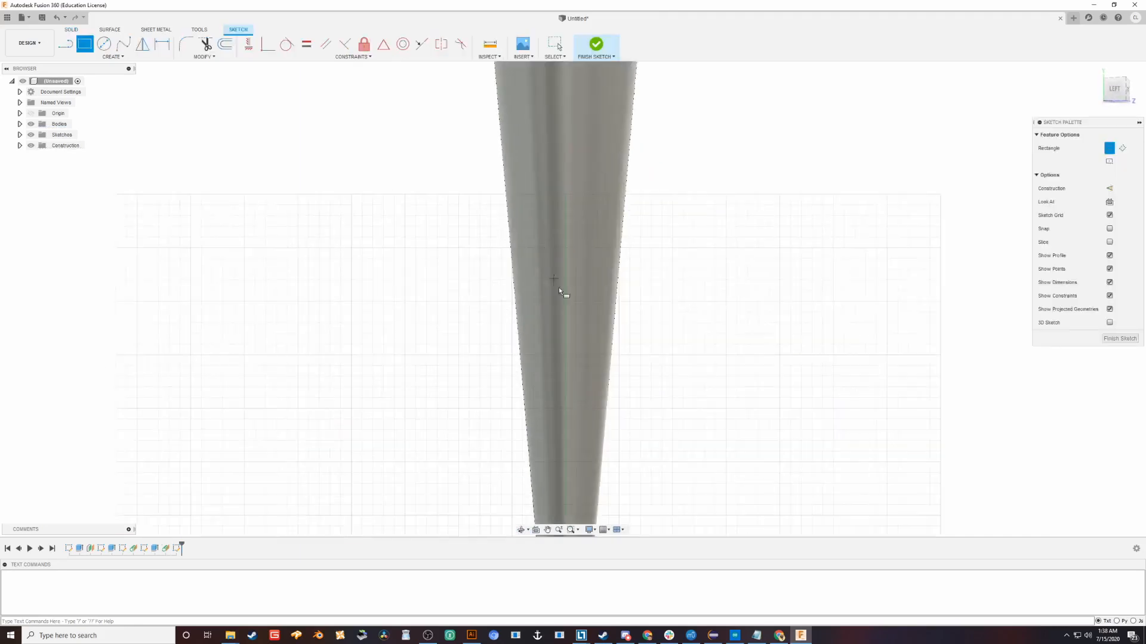
{"action": "scroll", "coordinate": [561, 293], "scroll_direction": "down", "scroll_amount": 3}
{"action": "scroll", "coordinate": [568, 317], "scroll_direction": "up", "scroll_amount": 2}
{"action": "scroll", "coordinate": [570, 319], "scroll_direction": "down", "scroll_amount": 1}
{"action": "key", "text": "l"}
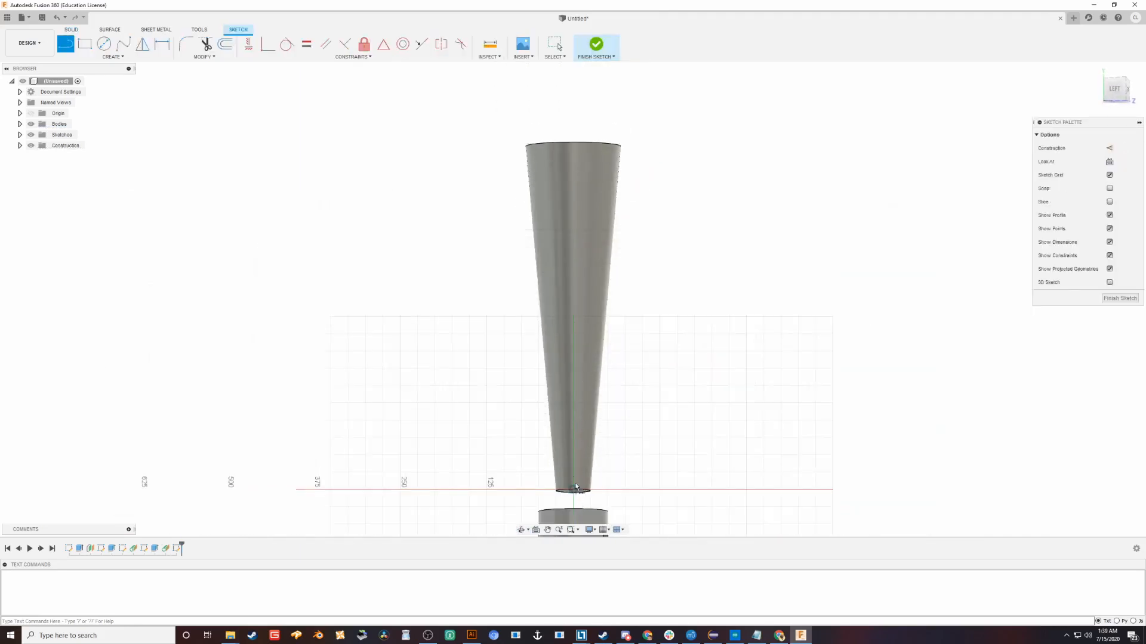
{"action": "left_click", "coordinate": [573, 491]}
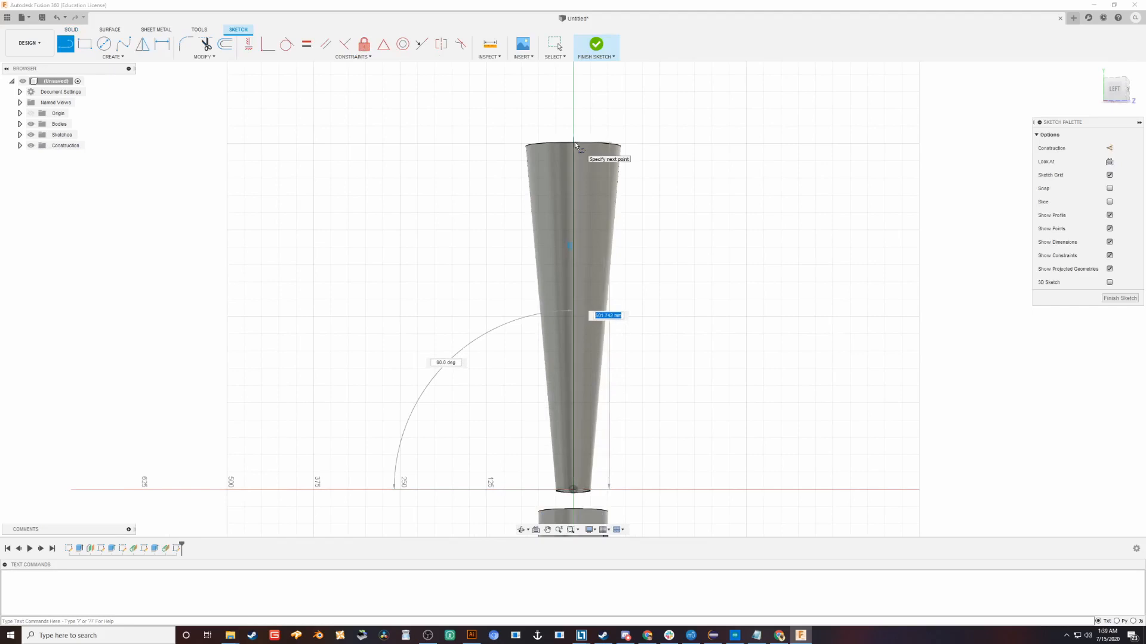
- Extrude the circle as a cut into the tapered cylinder with a distance of -fancyDiameter
{"action": "middle_click_drag", "start_coordinate": [627, 326], "coordinate": [544, 325], "text": "shift"}
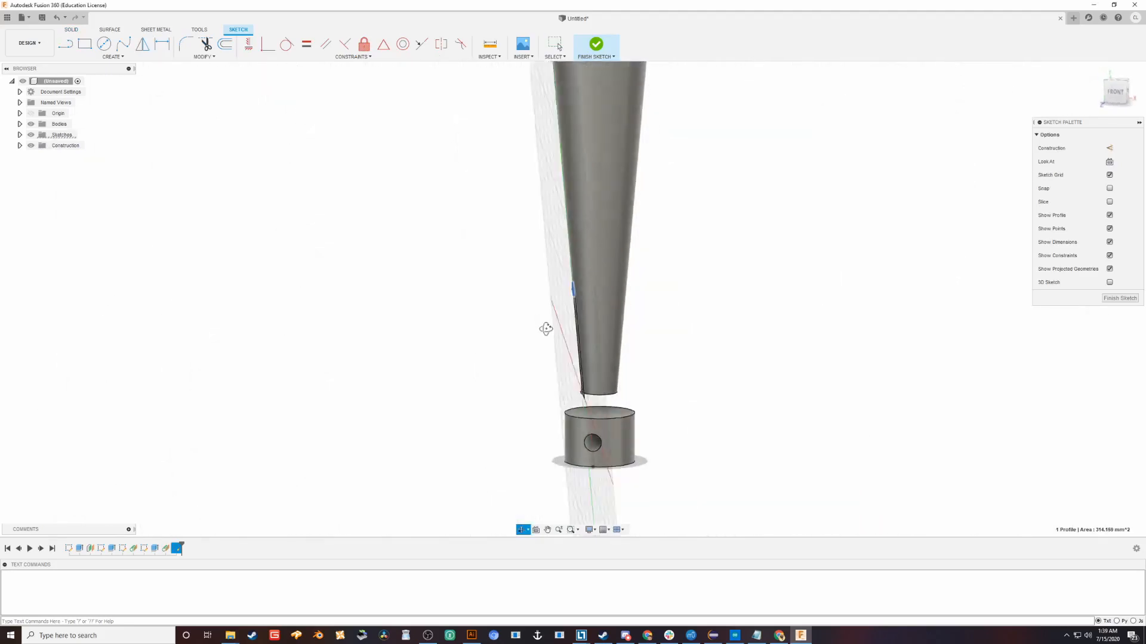
{"action": "key", "text": "e"}
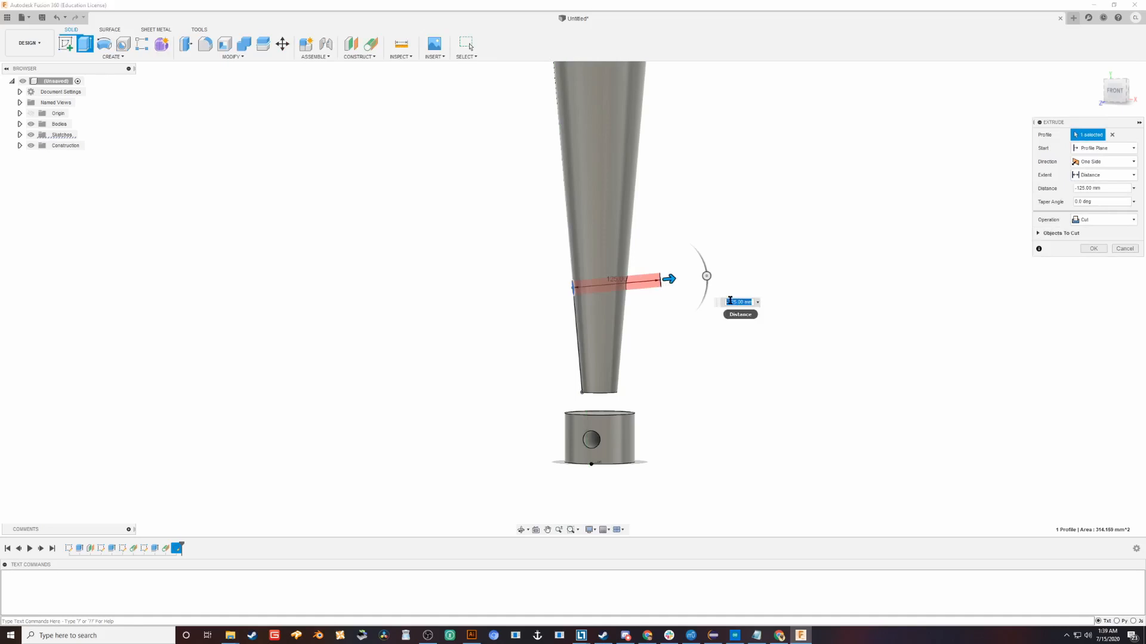
{"action": "type", "text": "fancy"}
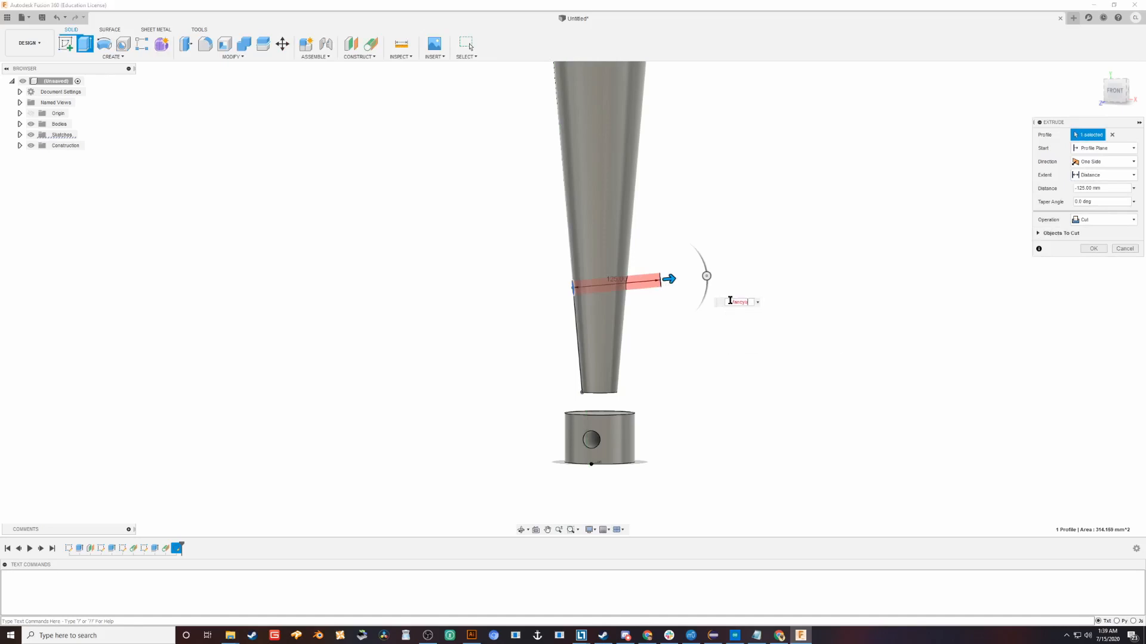
{"action": "type", "text": "Diameter"}
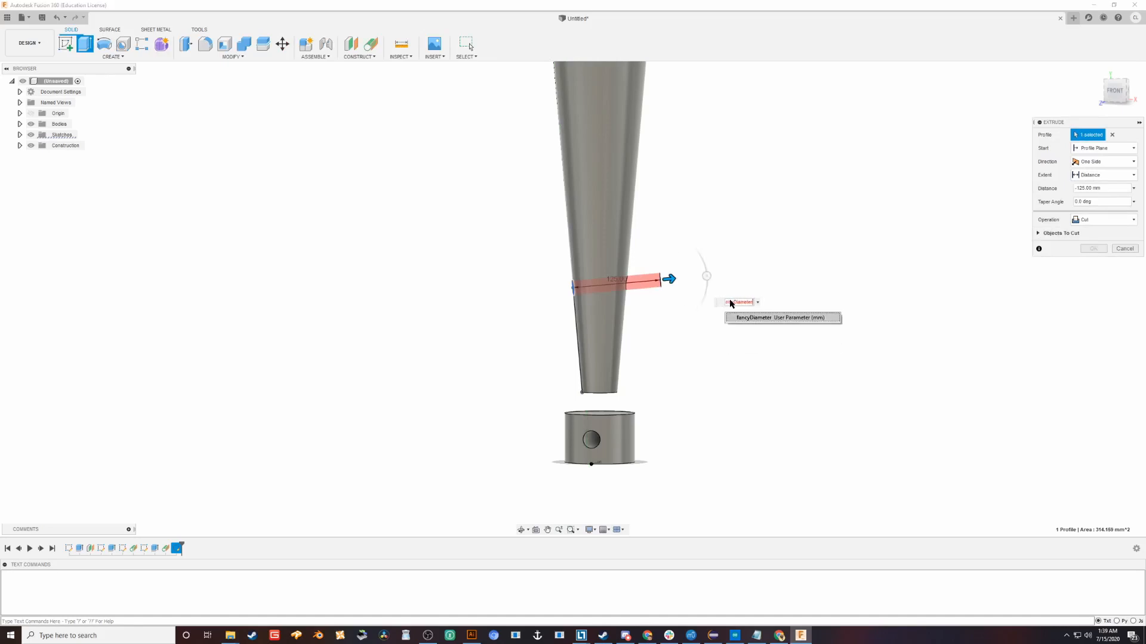
{"action": "key", "text": "Return"}
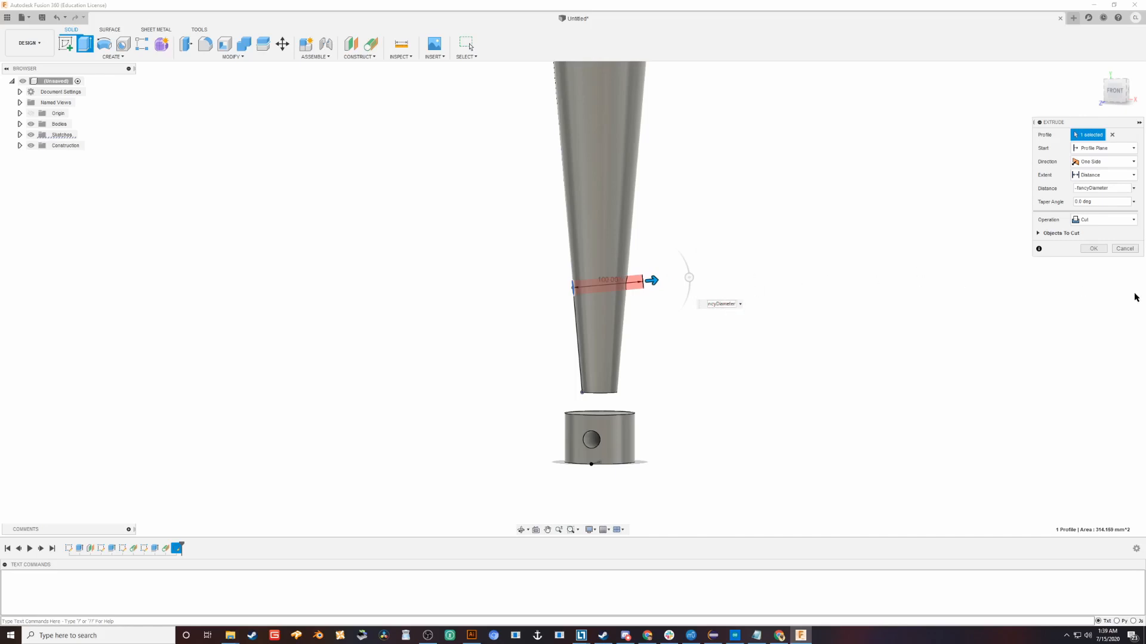
{"action": "left_click", "coordinate": [1093, 249]}
- Examine the new slanted hole through the tapered cylinder from several sides
{"action": "middle_click_drag", "start_coordinate": [655, 199], "coordinate": [808, 207], "text": "shift"}
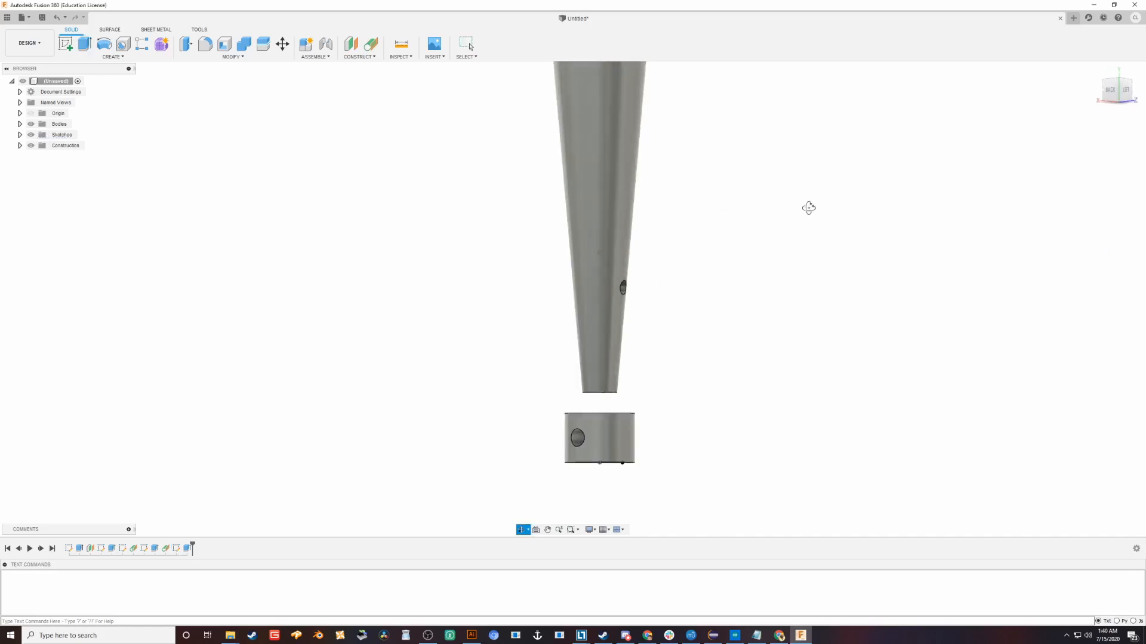
{"action": "scroll", "coordinate": [614, 295], "scroll_direction": "up", "scroll_amount": 3}
{"action": "left_click", "coordinate": [632, 289]}
{"action": "scroll", "coordinate": [540, 366], "scroll_direction": "down", "scroll_amount": 3}
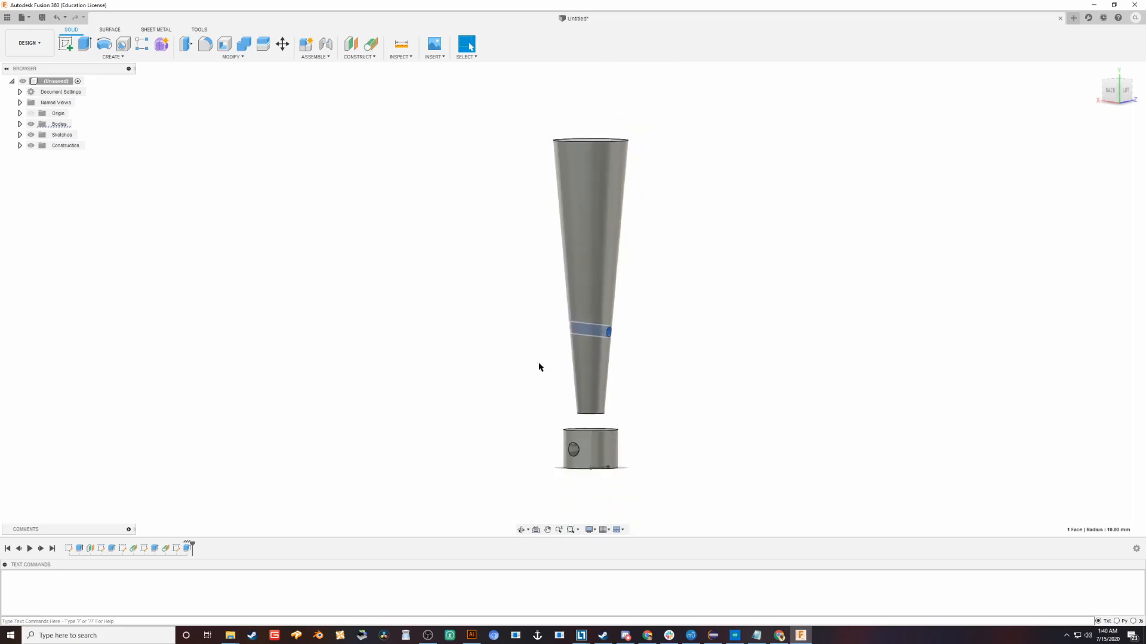
{"action": "middle_click_drag", "start_coordinate": [458, 370], "coordinate": [491, 361], "text": "shift"}
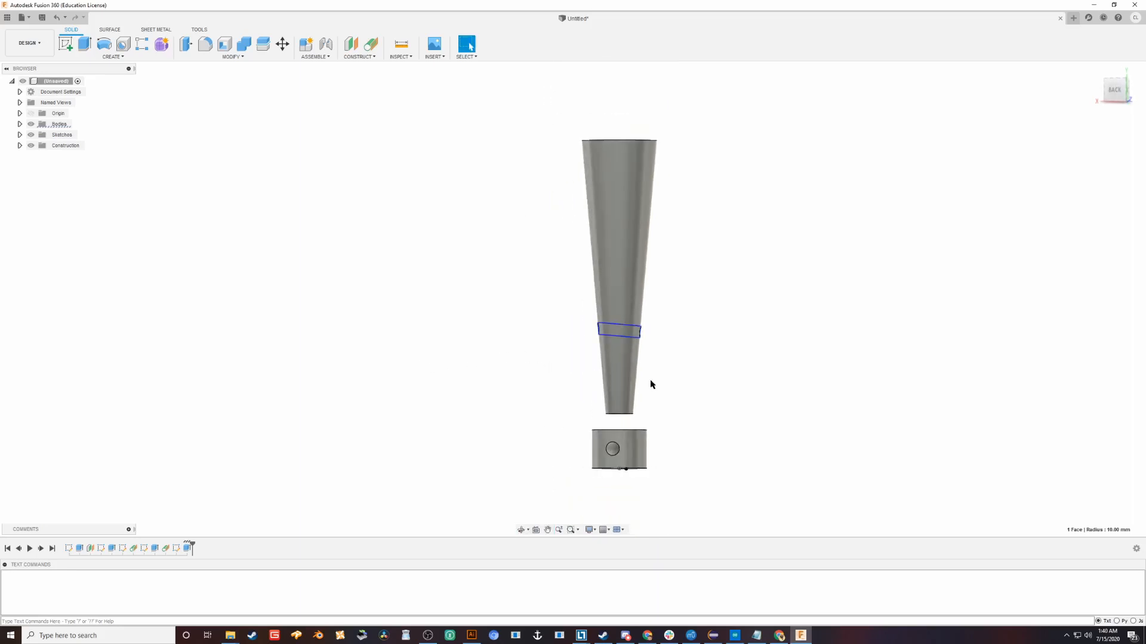
{"action": "key", "text": "a"}
{"action": "left_click", "coordinate": [1125, 436]}
{"action": "mouse_move", "coordinate": [955, 427]}
{"action": "middle_mouse_down", "text": "shift"}
{"action": "mouse_move", "coordinate": [821, 427]}
{"action": "mouse_move", "coordinate": [851, 412]}
{"action": "mouse_move", "coordinate": [915, 503]}
{"action": "mouse_move", "coordinate": [933, 414]}
{"action": "mouse_move", "coordinate": [945, 424]}
{"action": "middle_mouse_up", "text": "shift"}
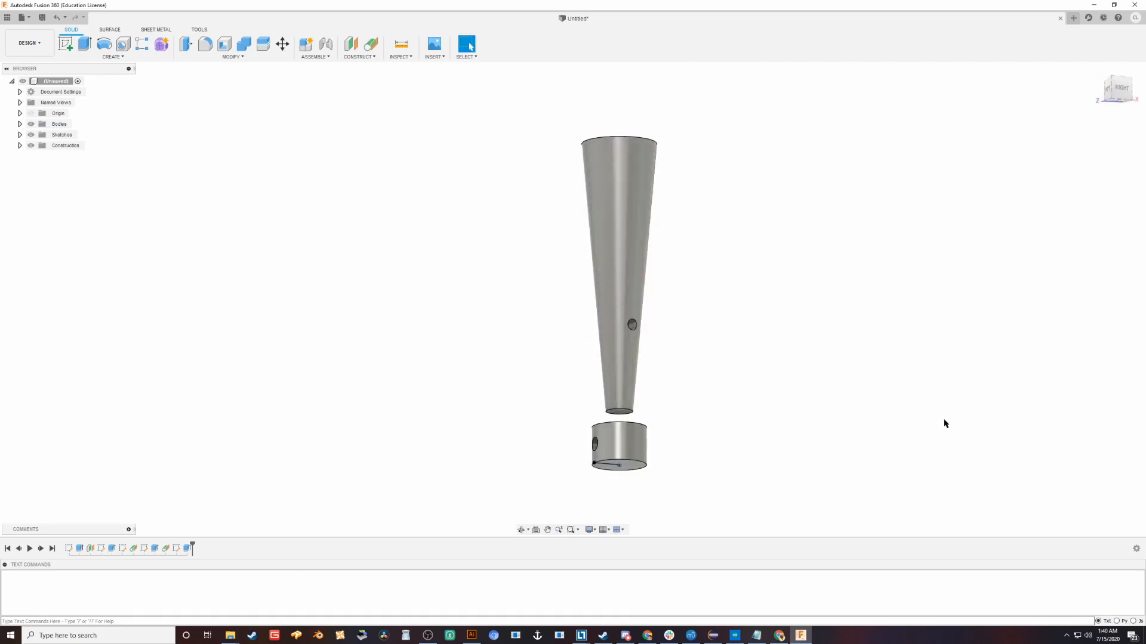
{"action": "left_click", "coordinate": [358, 57]}
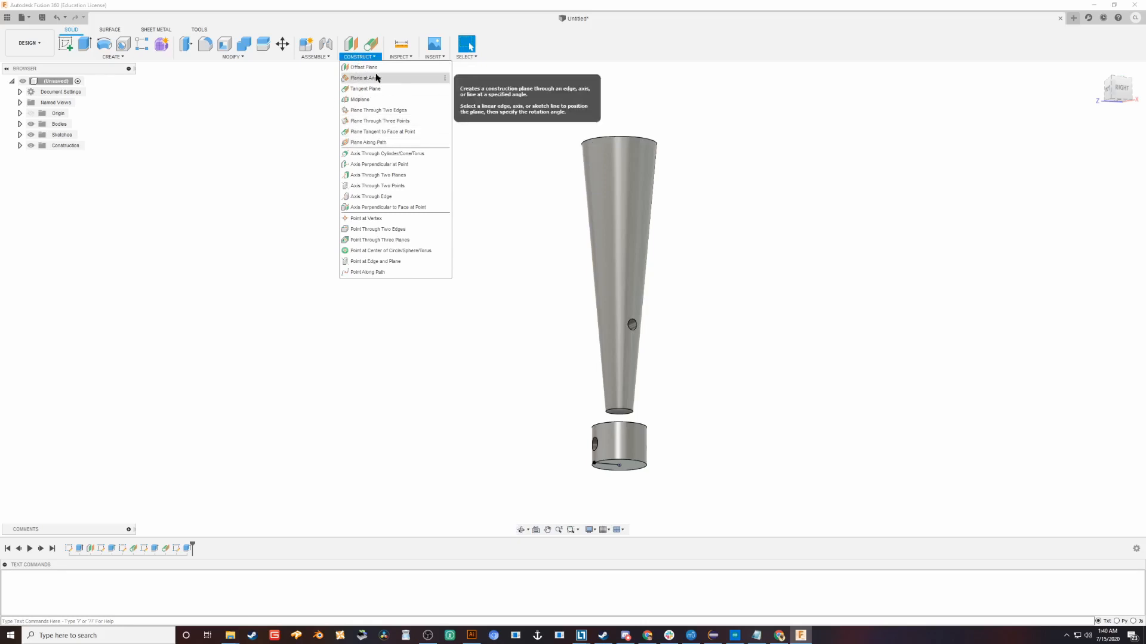
{"action": "left_click", "coordinate": [411, 84]}
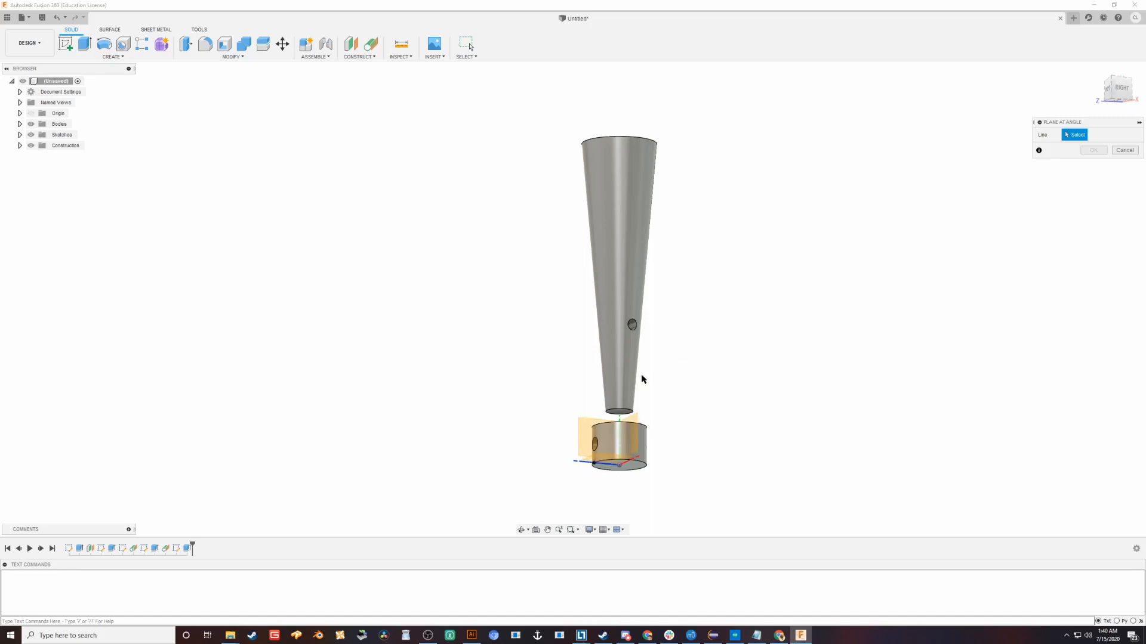
{"action": "key", "text": "Escape"}
- Sketch a rectangle on the tapered cylinder's top face from its centre to near the rim and finish the sketch
{"action": "middle_click_drag", "start_coordinate": [608, 342], "coordinate": [583, 296], "text": "shift"}
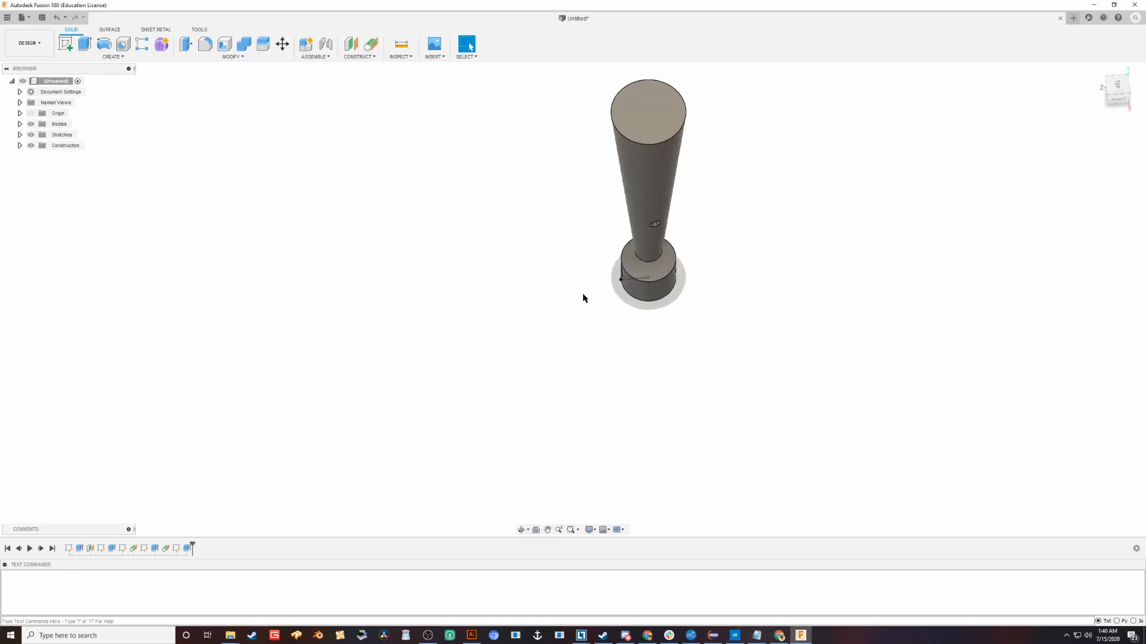
{"action": "left_click", "coordinate": [637, 118]}
{"action": "key", "text": "r"}
{"action": "scroll", "coordinate": [538, 295], "scroll_direction": "up", "scroll_amount": 3}
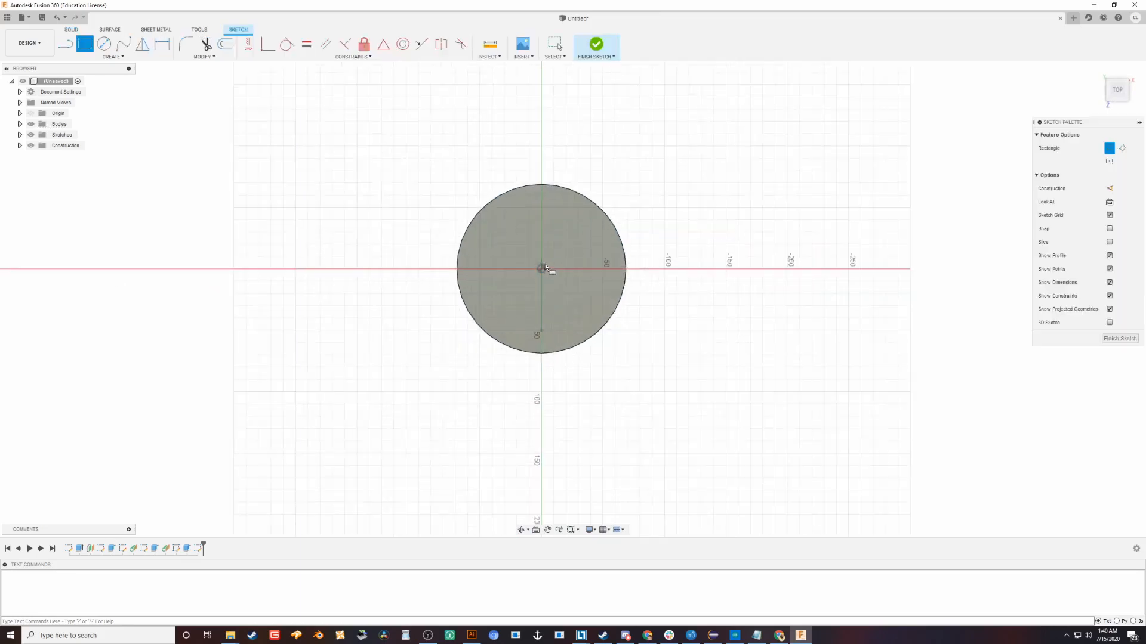
{"action": "left_click", "coordinate": [541, 268]}
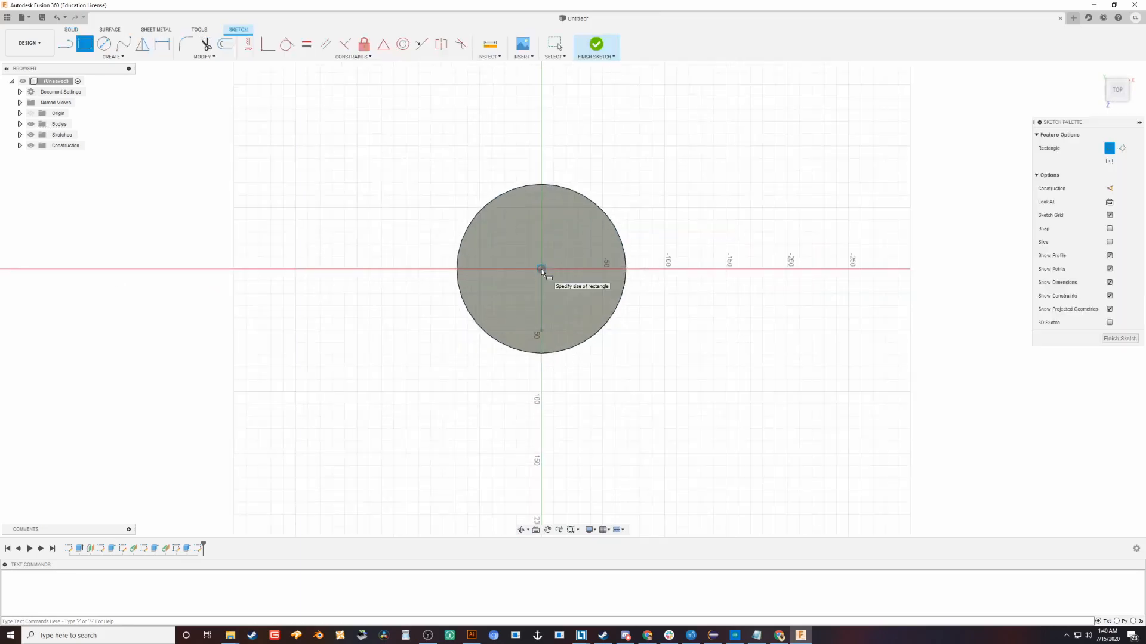
{"action": "left_click", "coordinate": [600, 333]}
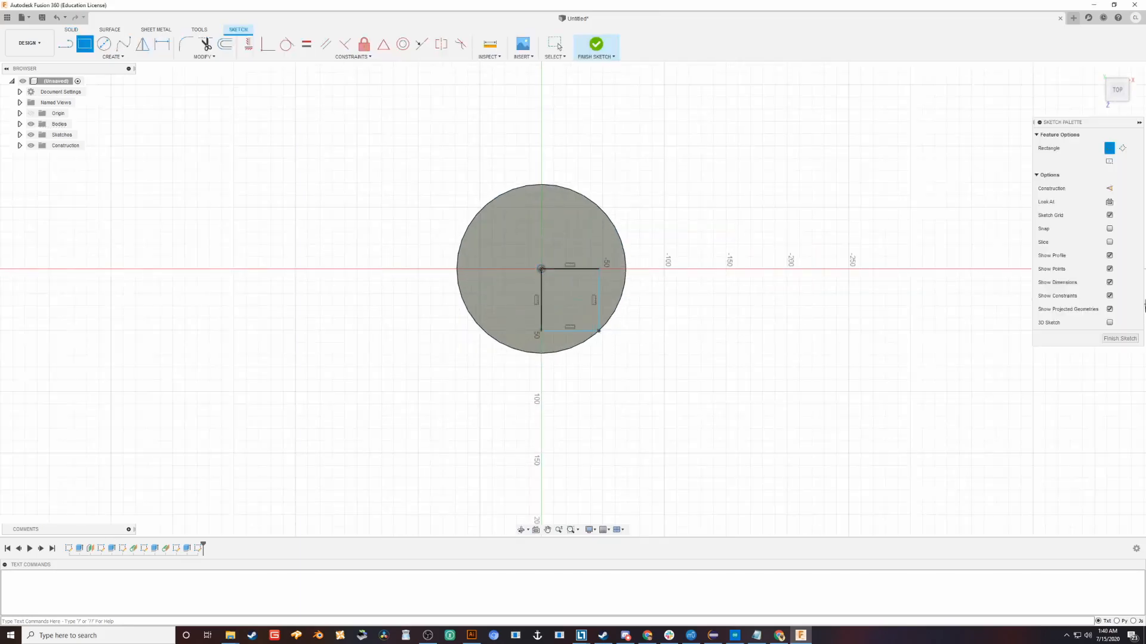
{"action": "left_click", "coordinate": [1114, 339]}
- Extrude the rectangle upward by fancyOffset as a block joined to the tapered cylinder
{"action": "left_click", "coordinate": [588, 325]}
{"action": "type", "text": "e"}
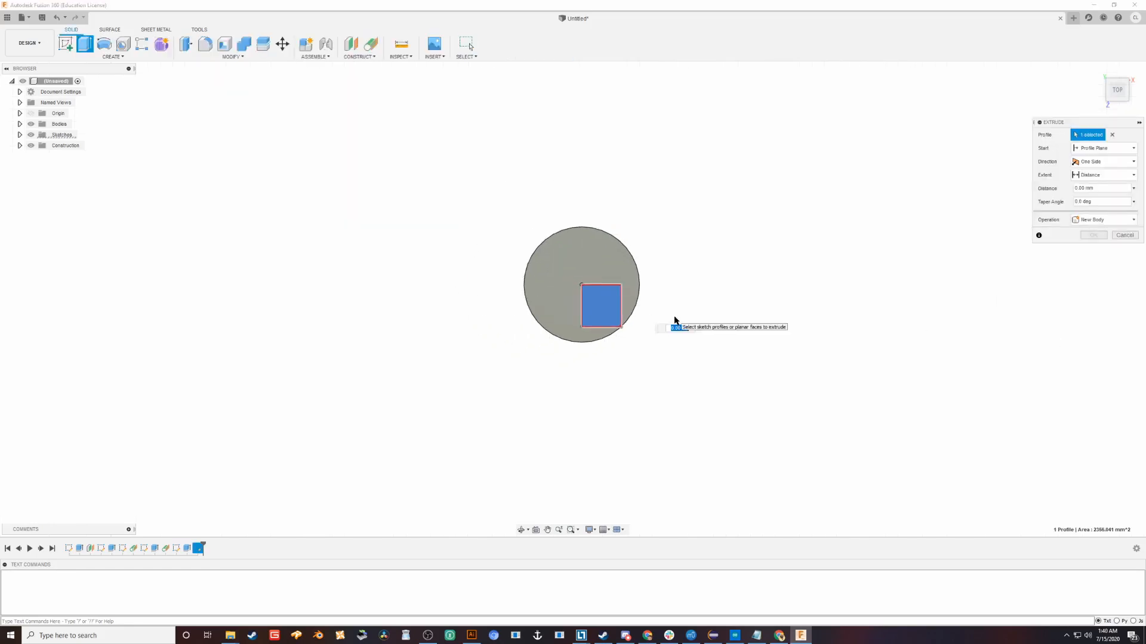
{"action": "type", "text": "off"}
{"action": "key", "text": "Return"}
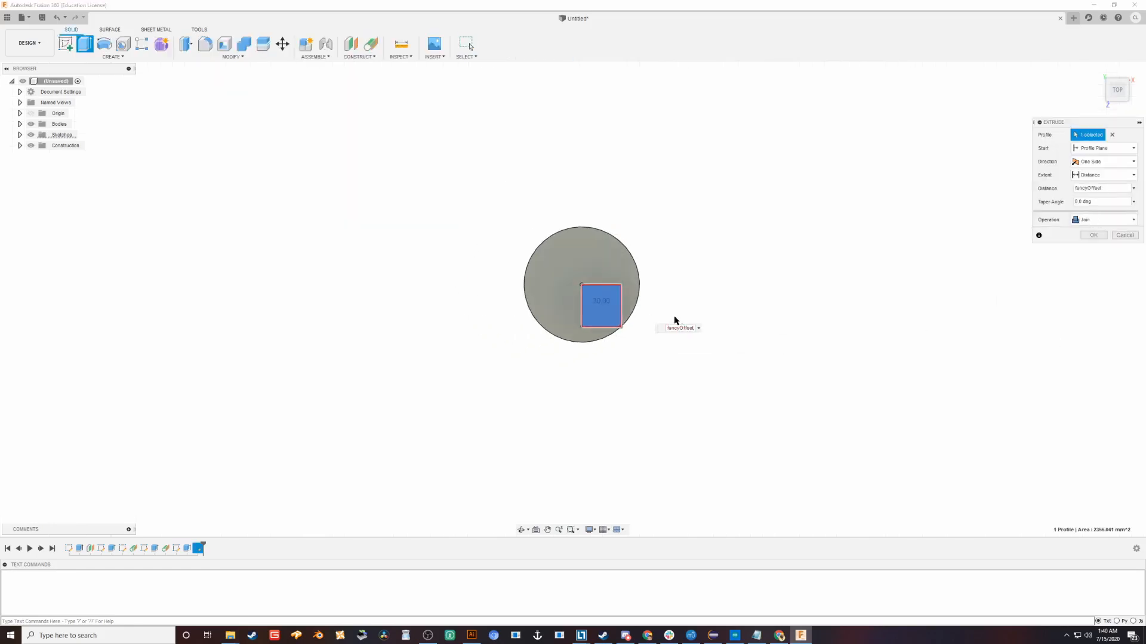
{"action": "key", "text": "Return"}
- Construct a tilted Plane at Angle through the top front edge of the rectangular block
{"action": "mouse_move", "coordinate": [701, 289]}
{"action": "middle_mouse_down", "text": "shift"}
{"action": "mouse_move", "coordinate": [685, 241]}
{"action": "mouse_move", "coordinate": [693, 367]}
{"action": "mouse_move", "coordinate": [692, 306]}
{"action": "middle_mouse_up", "text": "shift"}
{"action": "middle_click_drag", "start_coordinate": [691, 305], "coordinate": [661, 399]}
{"action": "scroll", "coordinate": [570, 323], "scroll_direction": "down", "scroll_amount": 3}
{"action": "scroll", "coordinate": [559, 332], "scroll_direction": "up", "scroll_amount": 7}
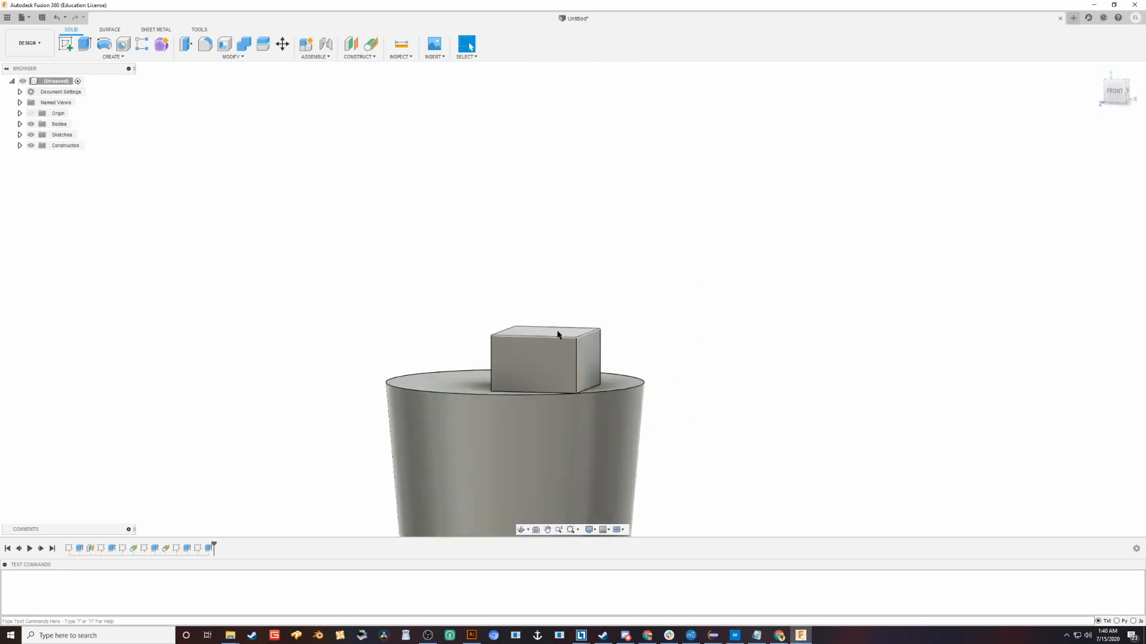
{"action": "left_click", "coordinate": [359, 56]}
{"action": "left_click", "coordinate": [357, 77]}
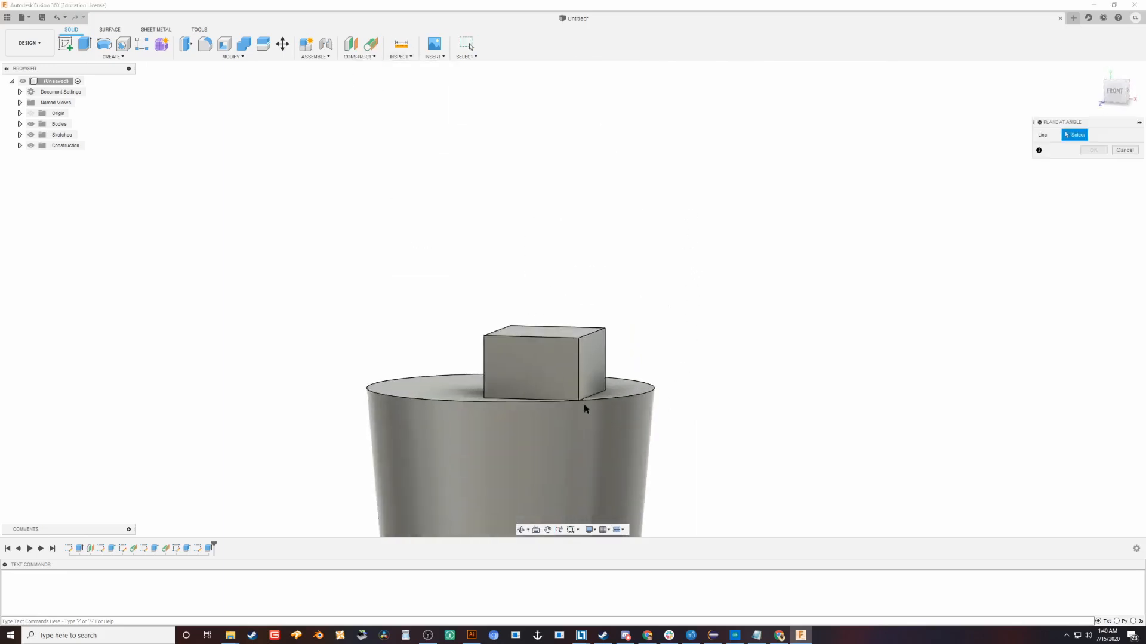
{"action": "left_click", "coordinate": [543, 340]}
{"action": "middle_click_drag", "start_coordinate": [618, 332], "coordinate": [523, 327], "text": "shift"}
{"action": "left_click_drag", "start_coordinate": [488, 326], "coordinate": [444, 250]}
{"action": "key", "text": "Return"}
{"action": "middle_click_drag", "start_coordinate": [646, 332], "coordinate": [692, 319], "text": "shift"}
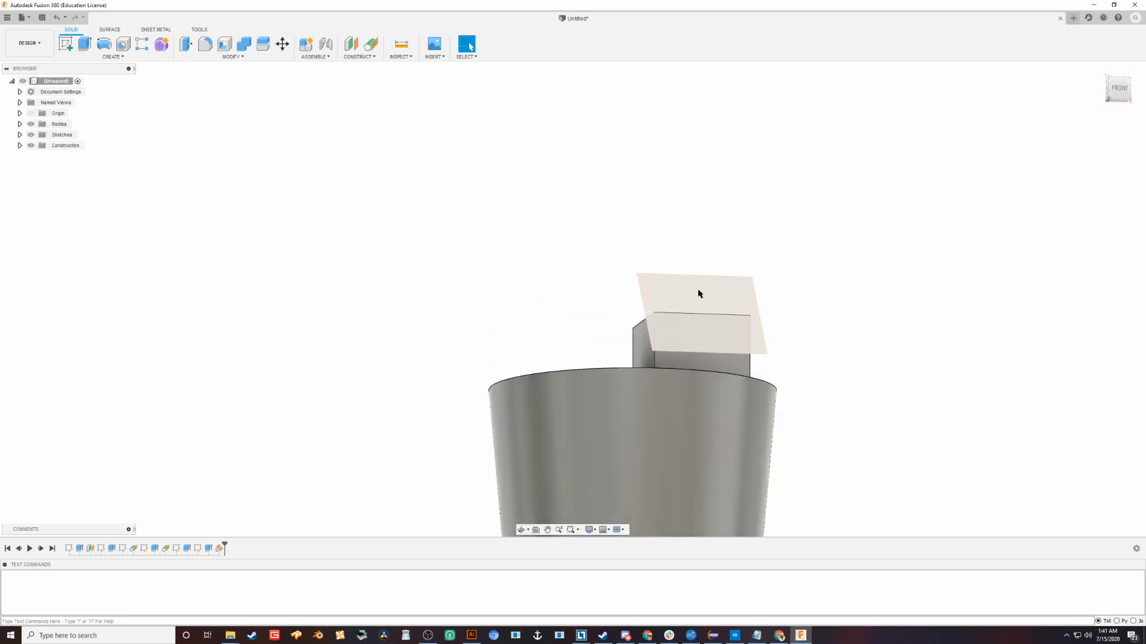
- Sketch a circle on the tilted plane, centred on the block's top front edge, with diameter fancyDiameter/(2*modifier)
{"action": "left_click", "coordinate": [691, 319]}
{"action": "key", "text": "c"}
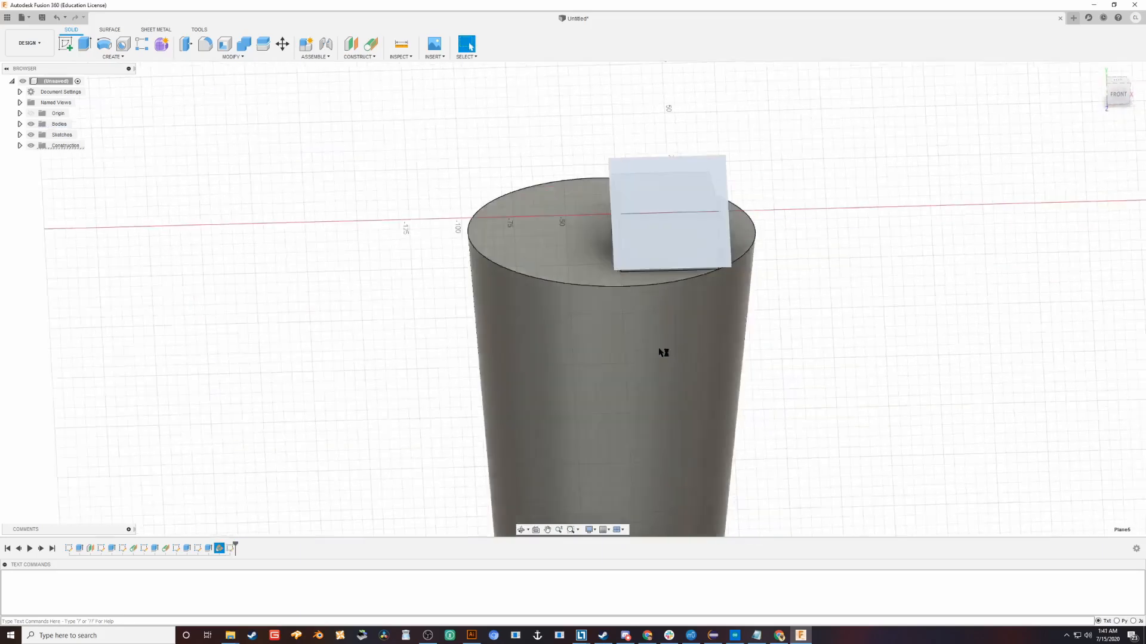
{"action": "left_click", "coordinate": [624, 272]}
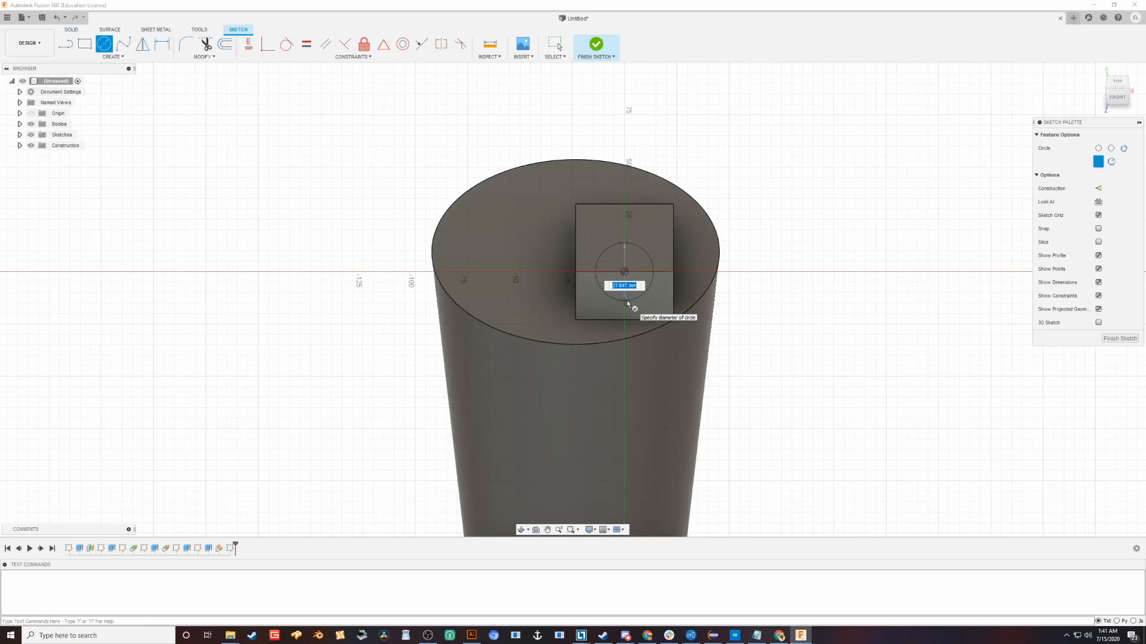
{"action": "type", "text": "fancyDiameter"}
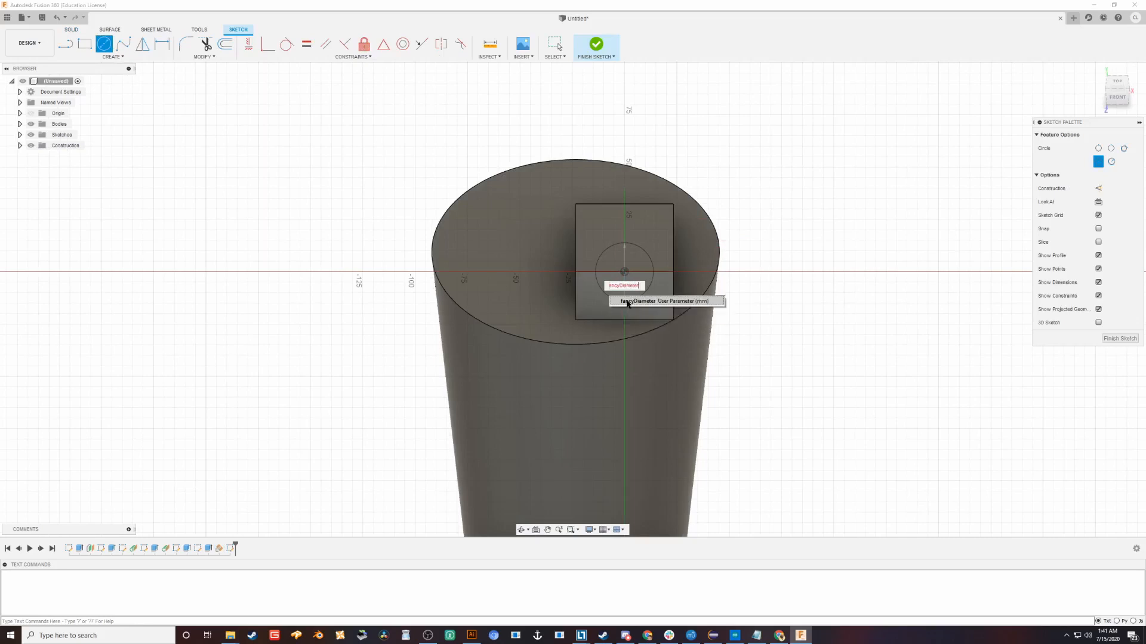
{"action": "key", "text": "Return"}
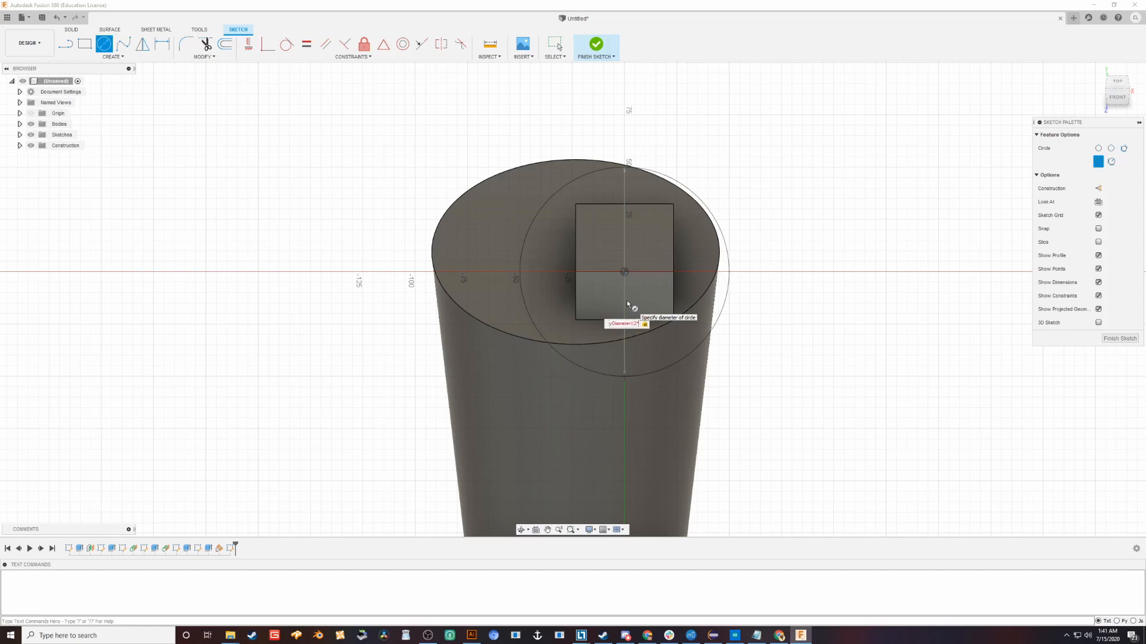
{"action": "type", "text": "modifier"}
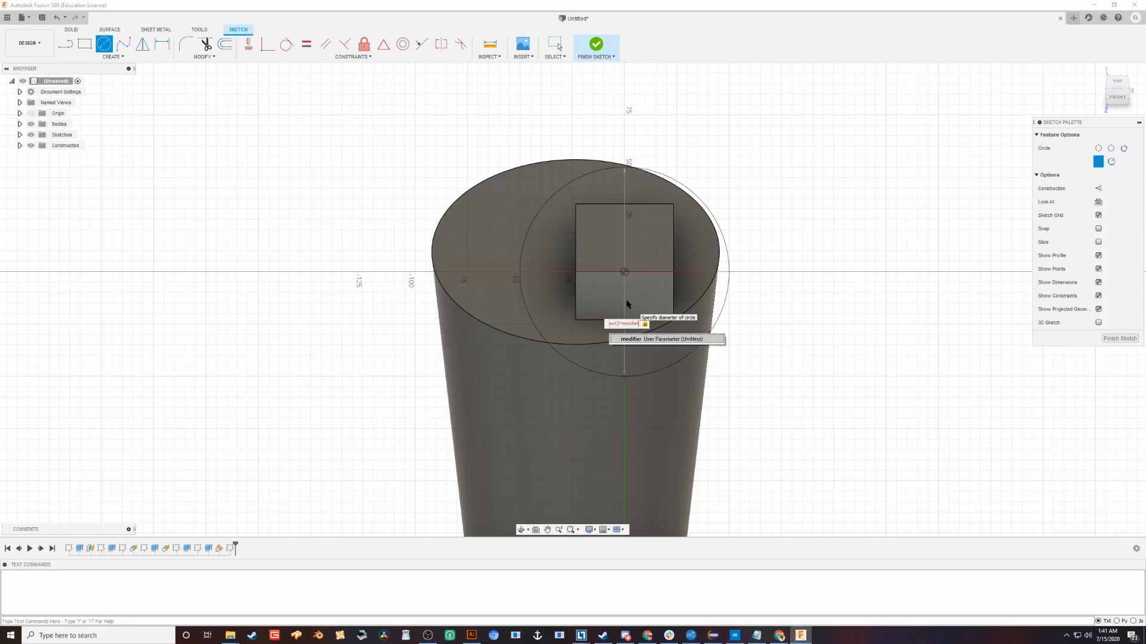
{"action": "type", "text": ")"}
{"action": "key", "text": "Return"}
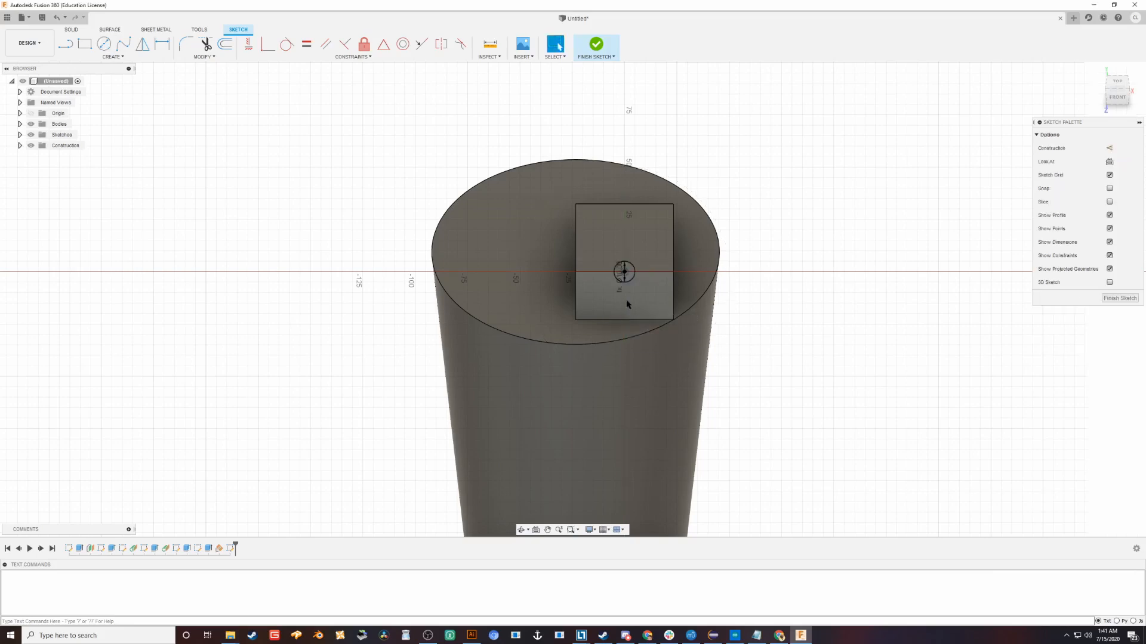
- Extrude the small circle by -fancyOffset*2 as a cut slanting through the rectangular block
{"action": "scroll", "coordinate": [626, 304], "scroll_direction": "down", "scroll_amount": 3}
{"action": "scroll", "coordinate": [632, 256], "scroll_direction": "up", "scroll_amount": 5}
{"action": "scroll", "coordinate": [622, 277], "scroll_direction": "down", "scroll_amount": 3}
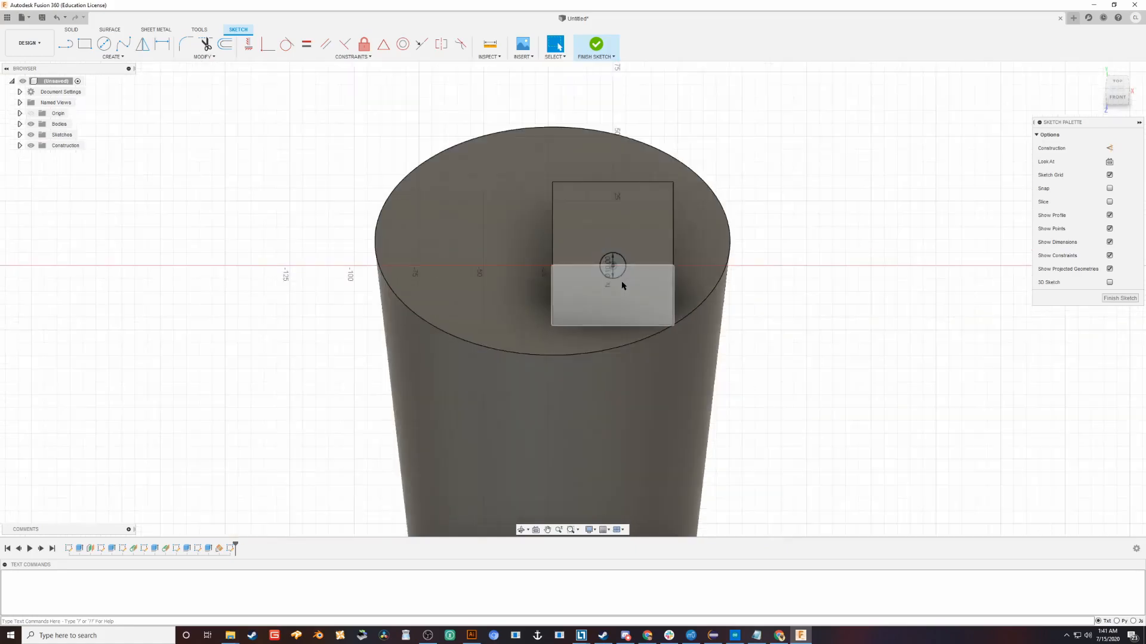
{"action": "left_click", "coordinate": [619, 275]}
{"action": "key", "text": "e"}
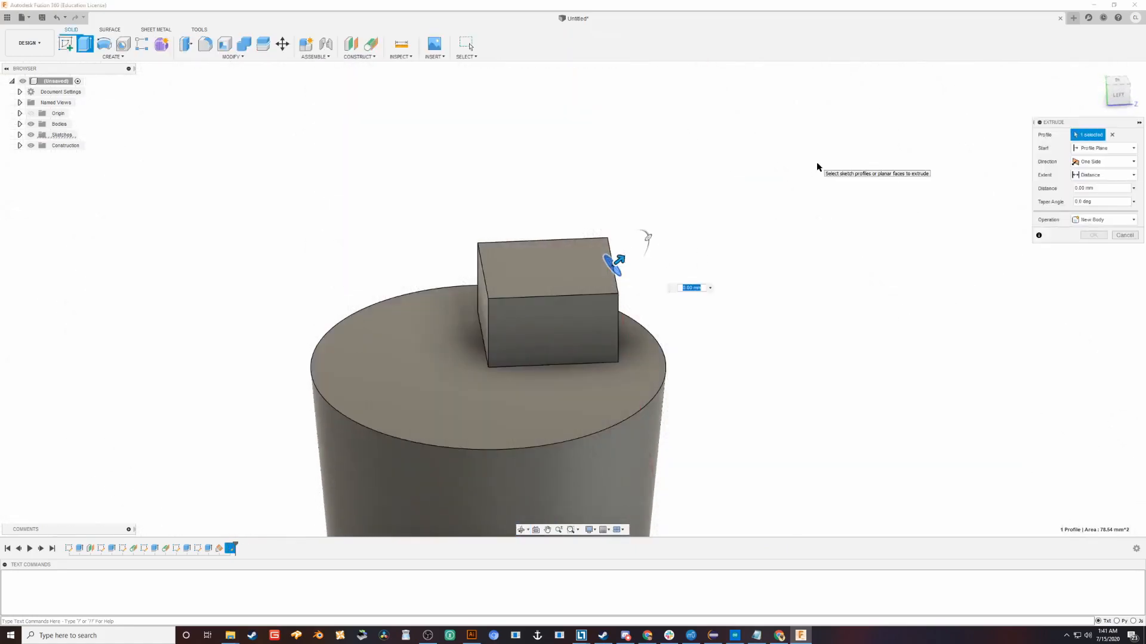
{"action": "type", "text": "-fancyOffs"}
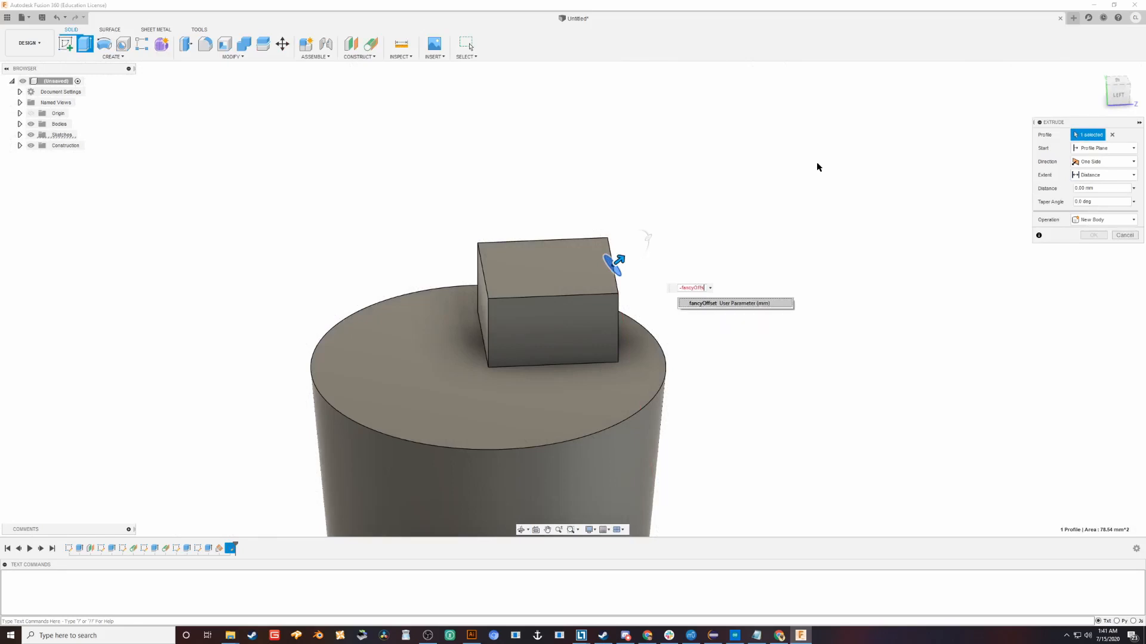
{"action": "type", "text": "et*2"}
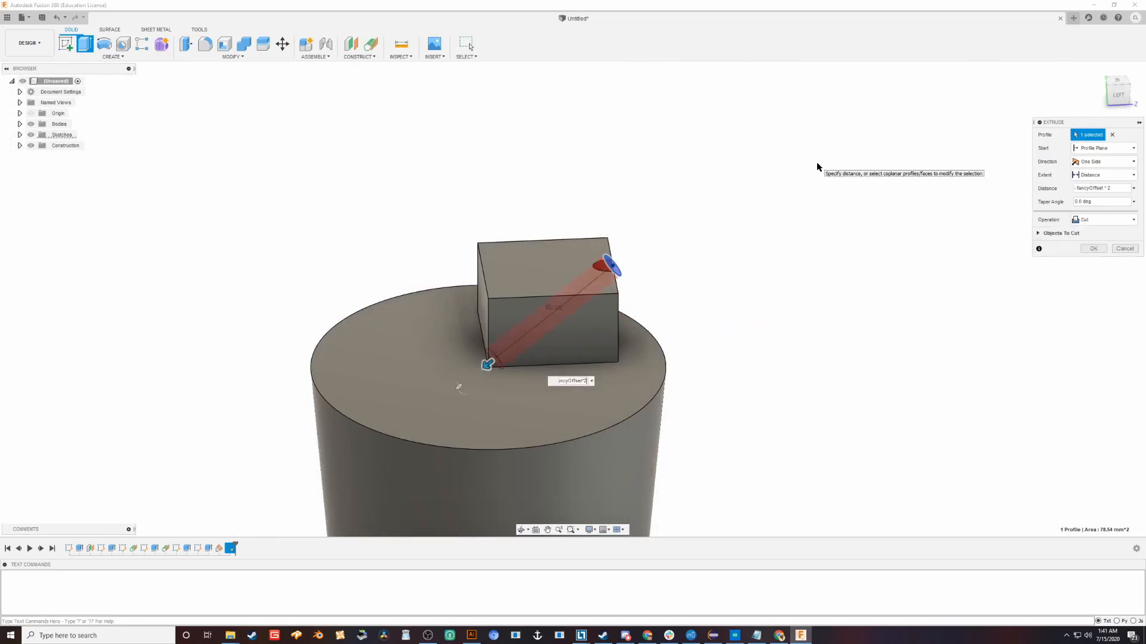
{"action": "key", "text": "Return"}
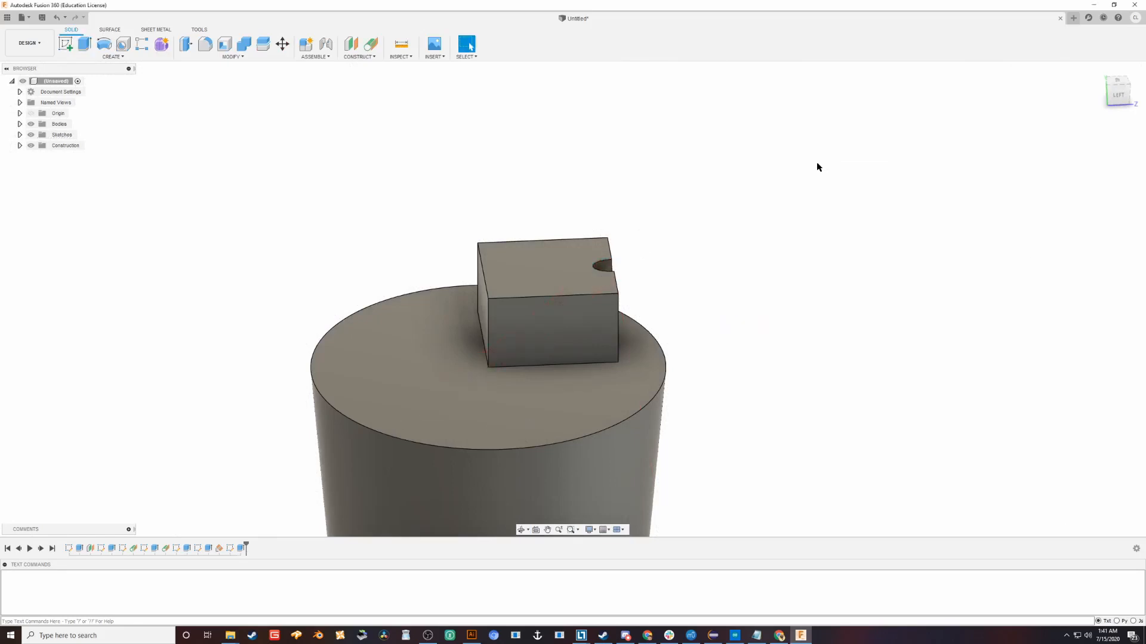
- Construct a Midplane between the top and bottom faces of the tapered cylinder
{"action": "middle_click_drag", "start_coordinate": [1017, 143], "coordinate": [743, 172], "text": "shift"}
{"action": "scroll", "coordinate": [861, 258], "scroll_direction": "down", "scroll_amount": 4}
{"action": "scroll", "coordinate": [473, 282], "scroll_direction": "down", "scroll_amount": 3}
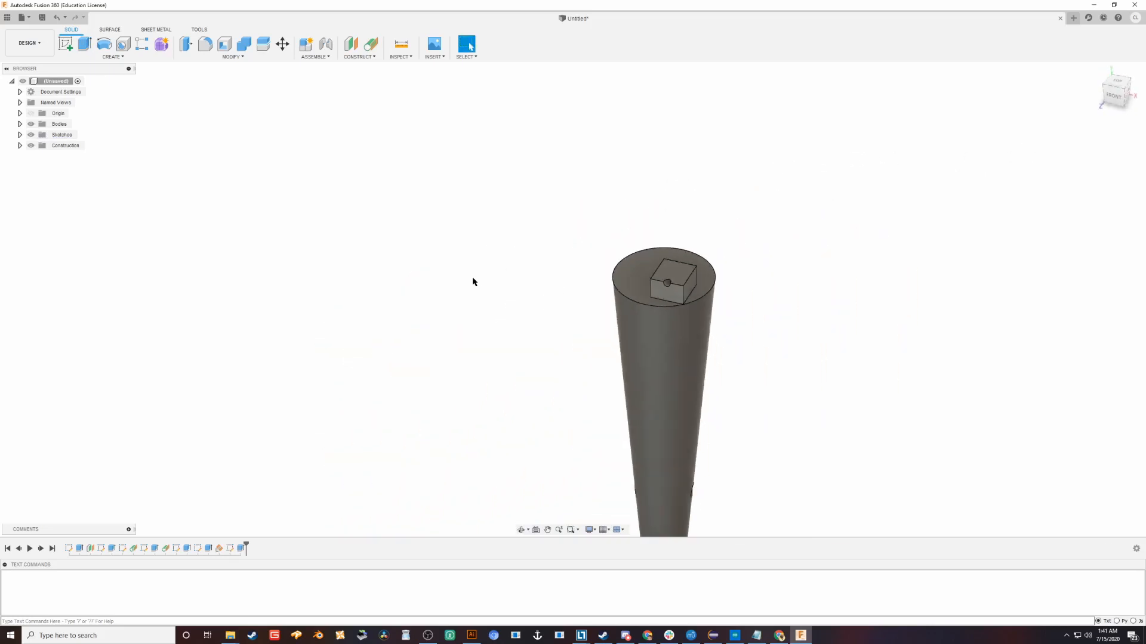
{"action": "middle_click_drag", "start_coordinate": [473, 281], "coordinate": [559, 224], "text": "shift"}
{"action": "left_click", "coordinate": [360, 57]}
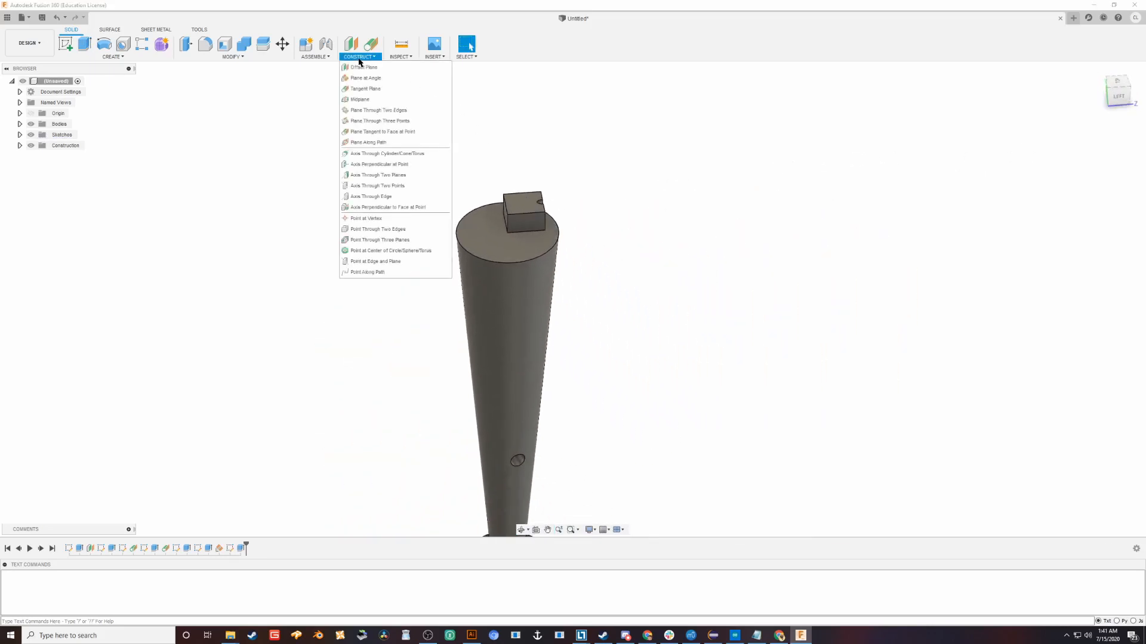
{"action": "left_click", "coordinate": [404, 100]}
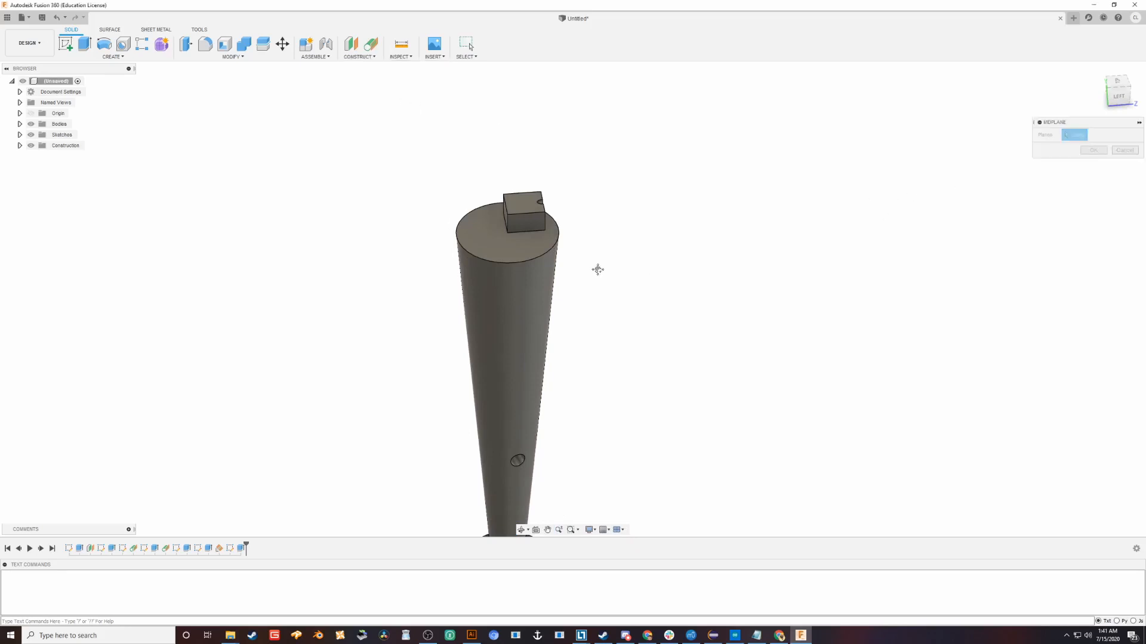
{"action": "middle_click_drag", "start_coordinate": [598, 269], "coordinate": [665, 202]}
{"action": "left_click", "coordinate": [567, 183]}
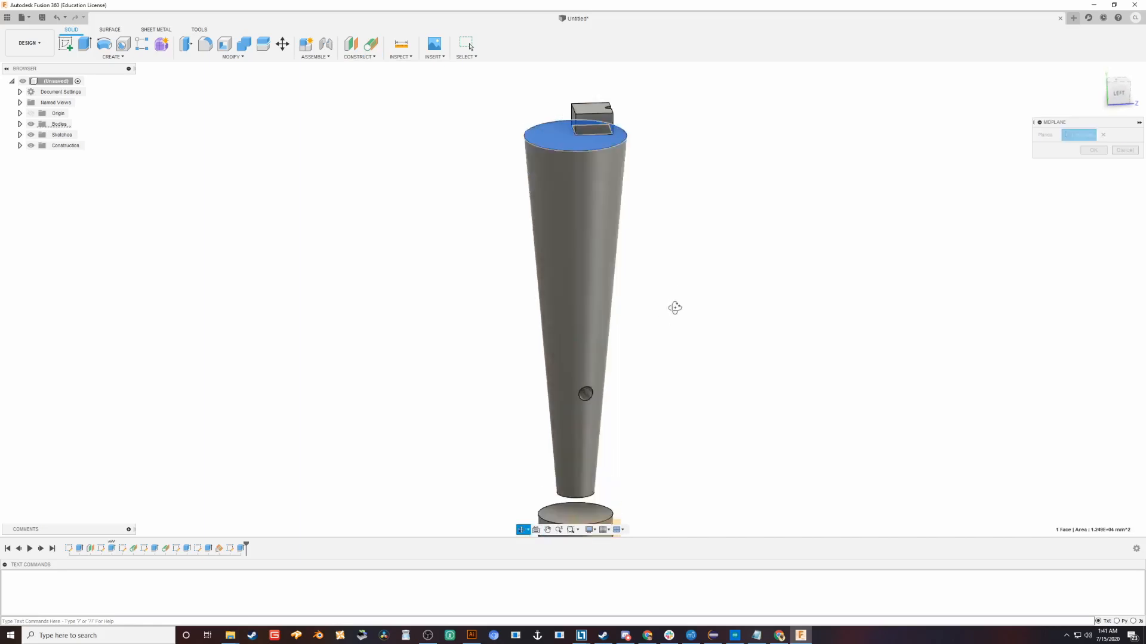
{"action": "middle_click_drag", "start_coordinate": [675, 307], "coordinate": [663, 269], "text": "shift"}
{"action": "scroll", "coordinate": [573, 453], "scroll_direction": "up", "scroll_amount": 5}
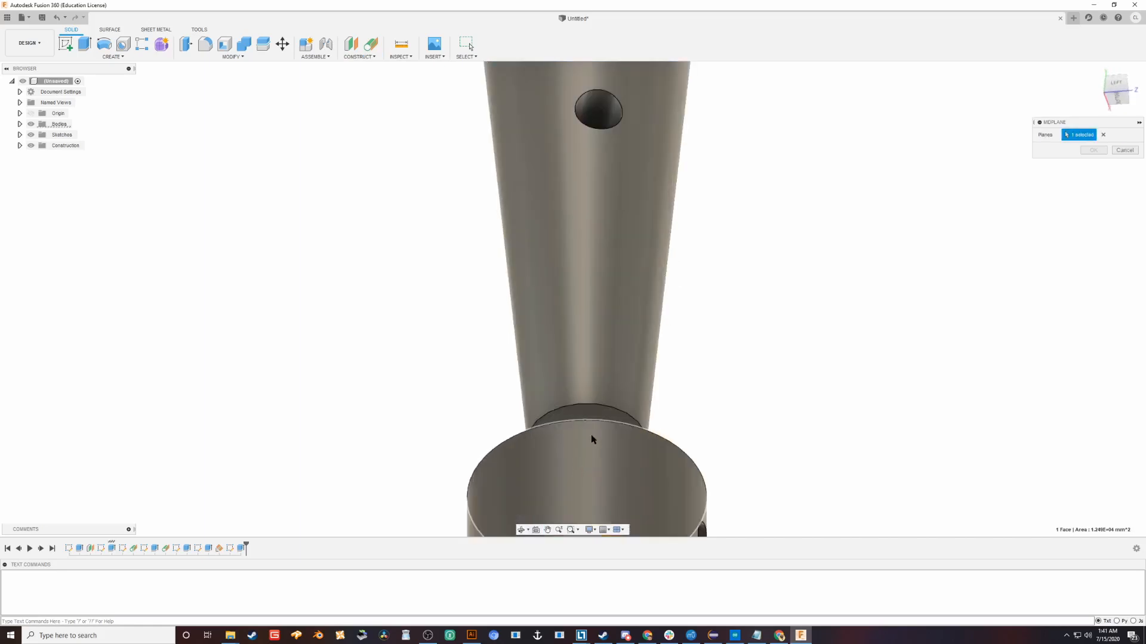
{"action": "left_click", "coordinate": [591, 421]}
{"action": "scroll", "coordinate": [782, 302], "scroll_direction": "down", "scroll_amount": 5}
{"action": "middle_click_drag", "start_coordinate": [782, 302], "coordinate": [761, 358], "text": "shift"}
{"action": "left_click", "coordinate": [1079, 152]}
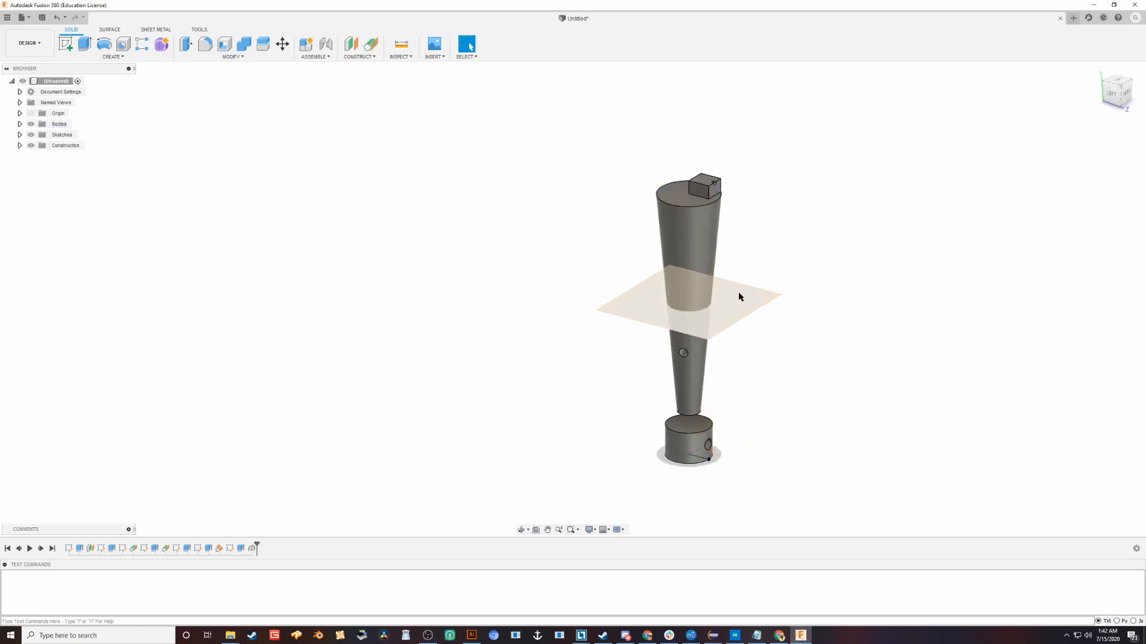
{"action": "left_click", "coordinate": [726, 302]}
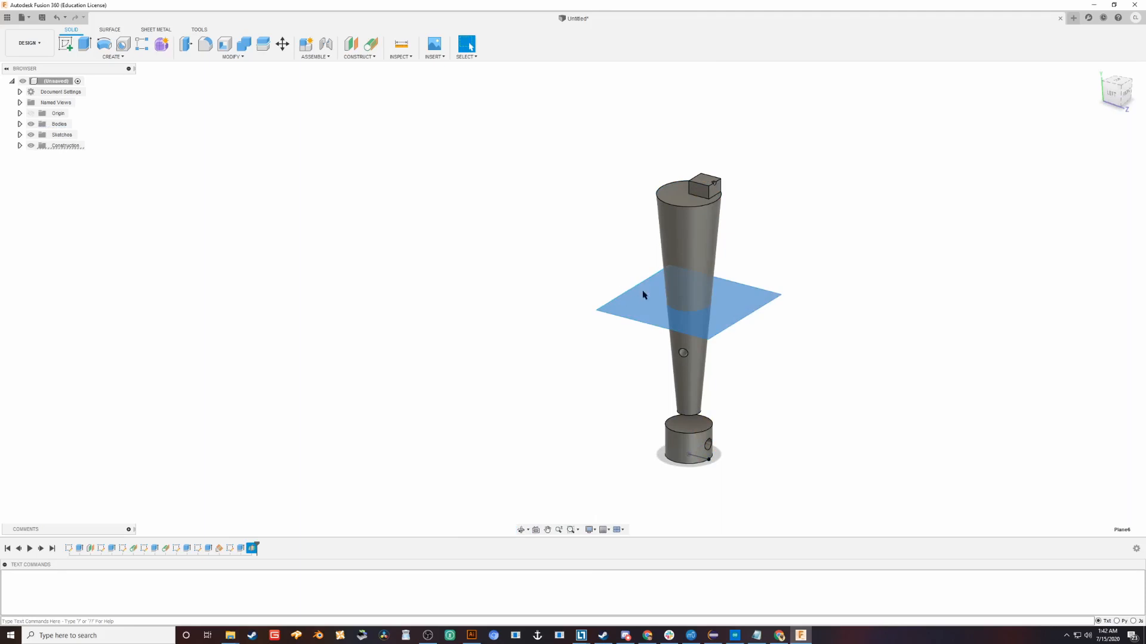
{"action": "middle_click_drag", "start_coordinate": [643, 295], "coordinate": [594, 340], "text": "shift"}
{"action": "scroll", "coordinate": [548, 355], "scroll_direction": "down", "scroll_amount": 2}
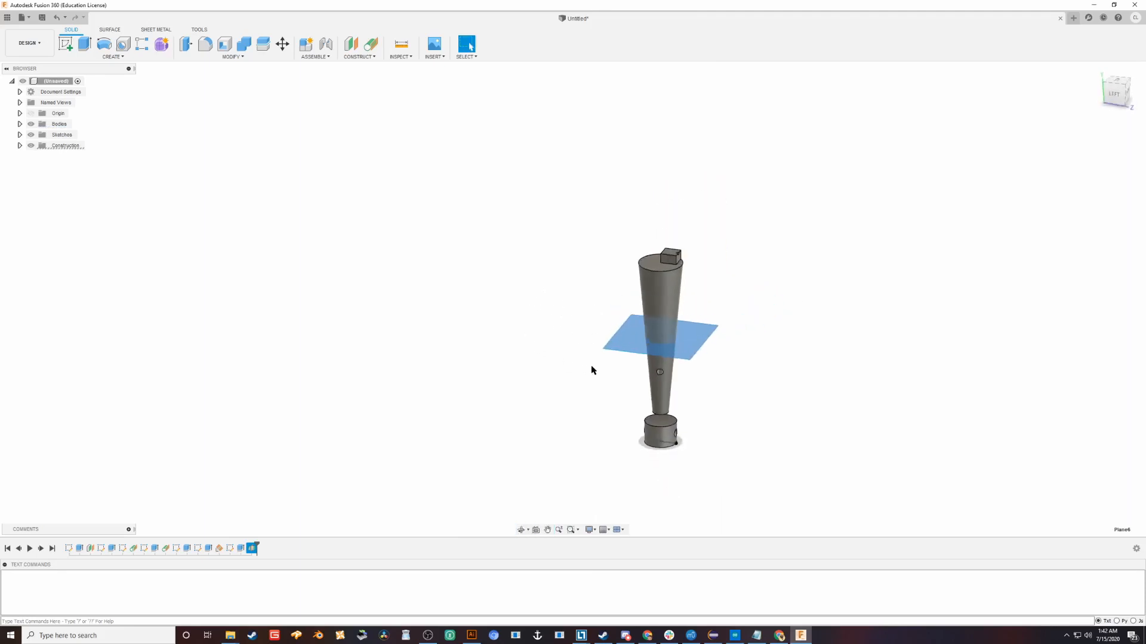
{"action": "scroll", "coordinate": [626, 371], "scroll_direction": "up", "scroll_amount": 3}
{"action": "scroll", "coordinate": [627, 371], "scroll_direction": "down", "scroll_amount": 2}
{"action": "key", "text": "e"}
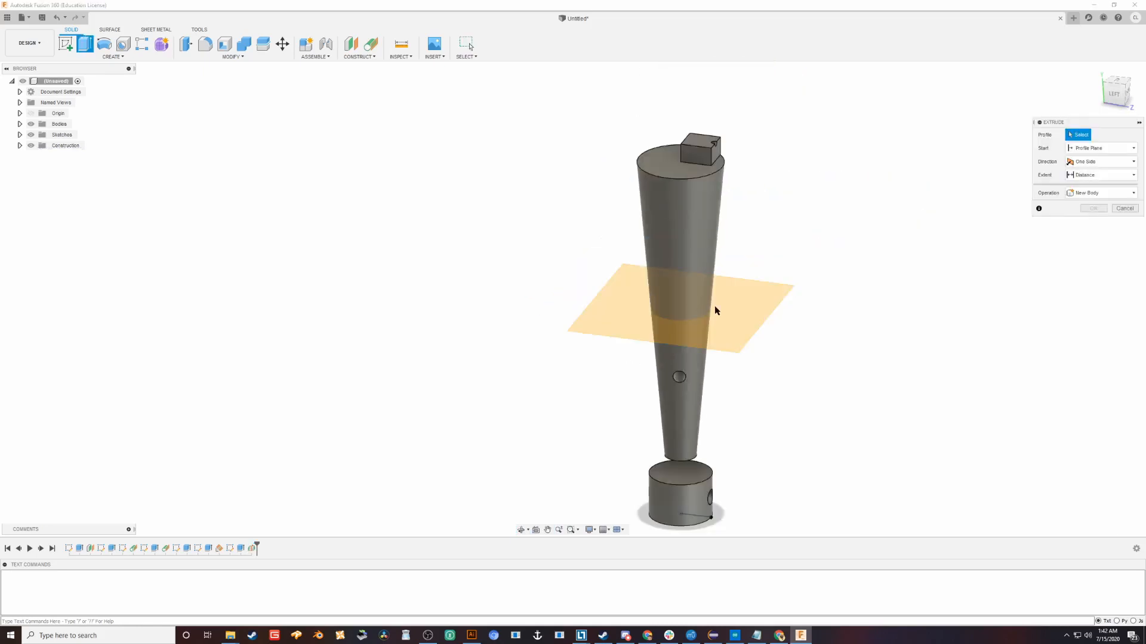
{"action": "left_click", "coordinate": [1124, 208]}
- Sketch a circle on the midplane, centred on the tapered cylinder's axis, with diameter fancyDiameter*modifier
{"action": "left_click", "coordinate": [749, 302]}
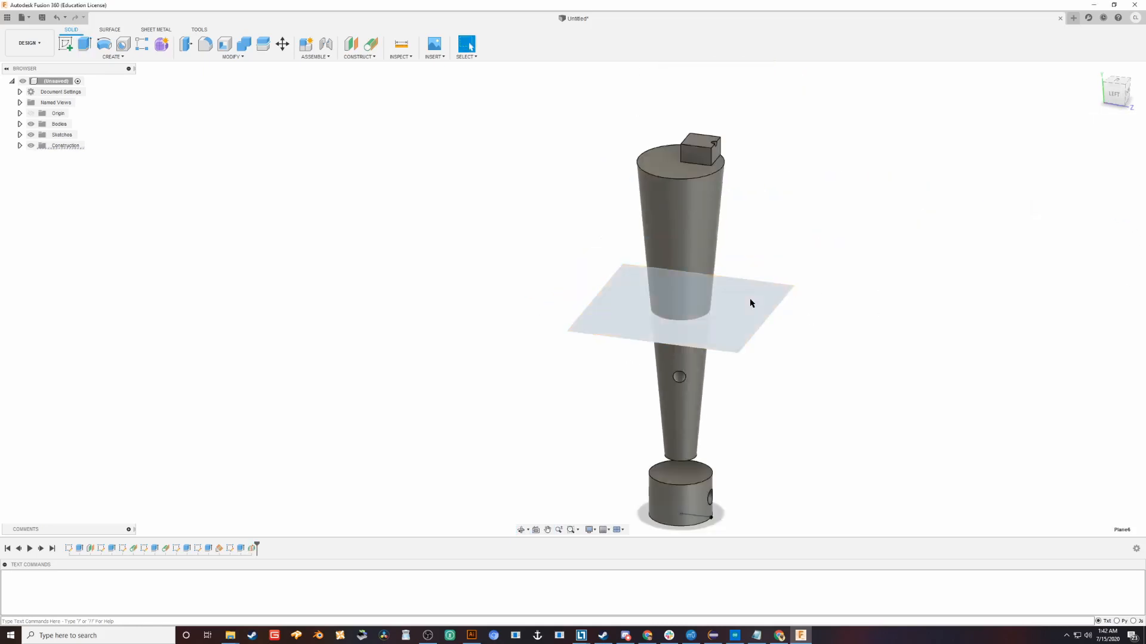
{"action": "key", "text": "c"}
{"action": "left_click", "coordinate": [529, 241]}
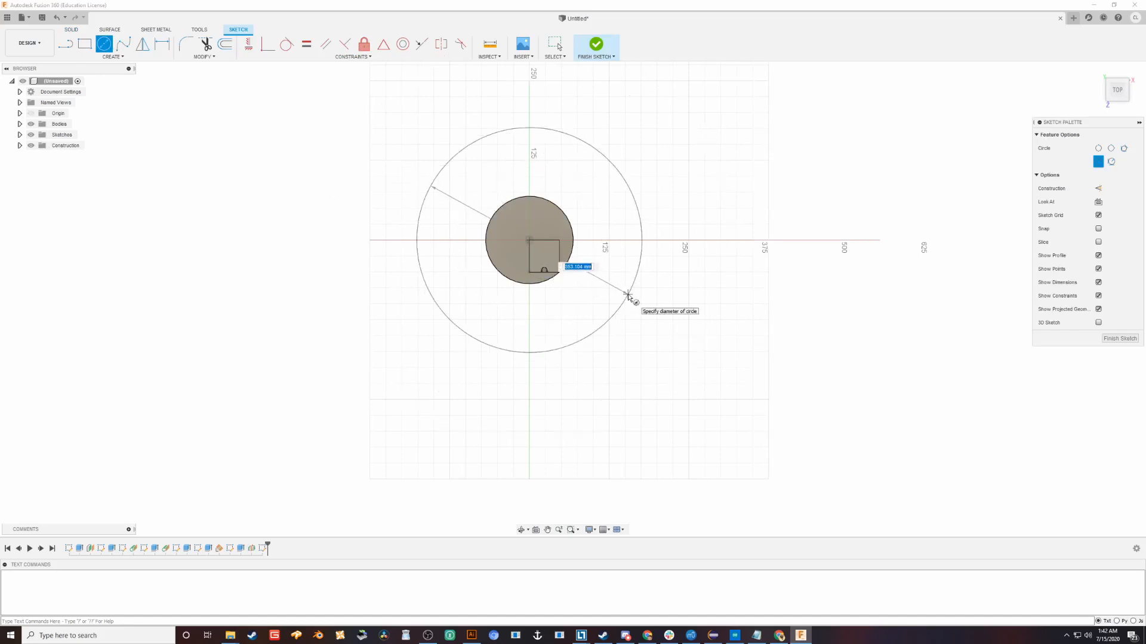
{"action": "type", "text": "fancyD"}
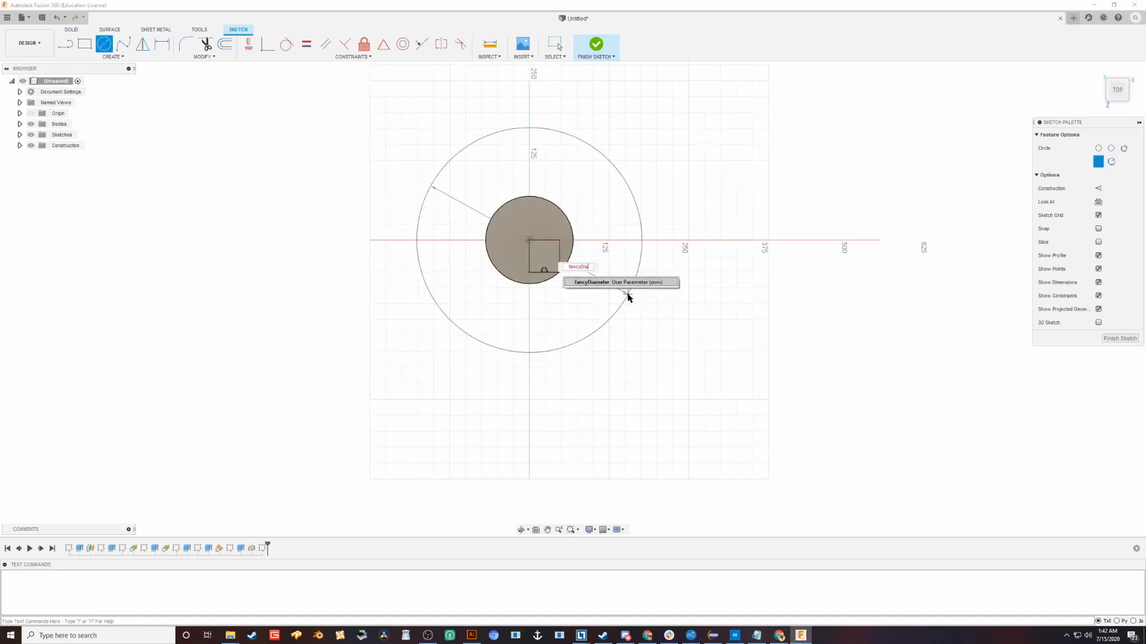
{"action": "type", "text": "ia"}
{"action": "key", "text": "Return"}
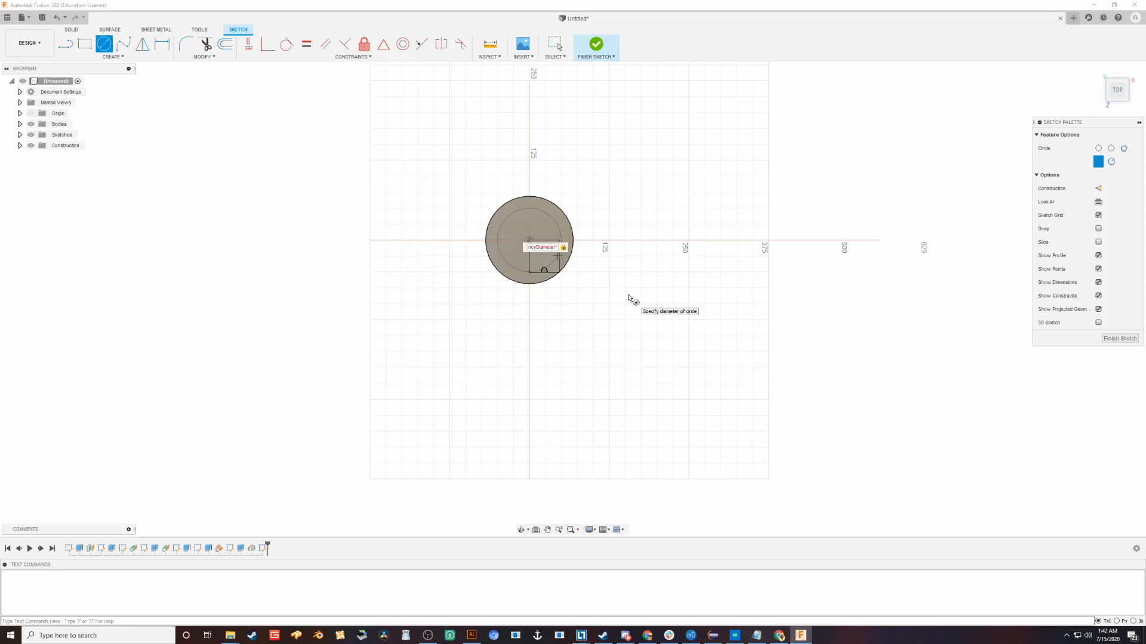
{"action": "type", "text": "*modifier"}
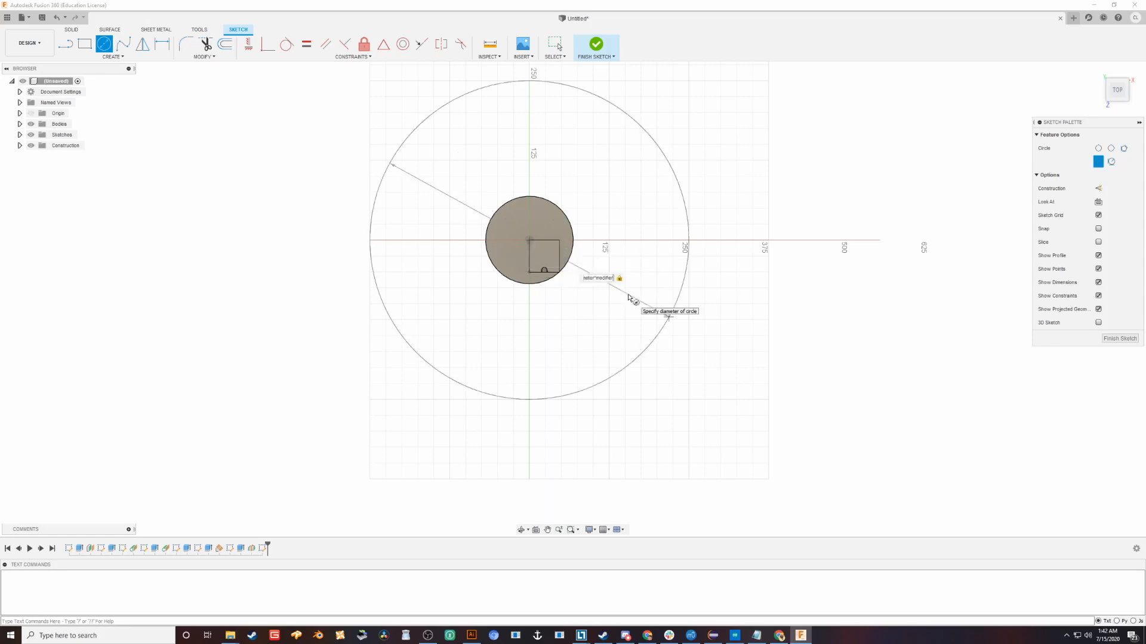
{"action": "key", "text": "Return"}
{"action": "middle_click_drag", "start_coordinate": [644, 284], "coordinate": [574, 273], "text": "shift"}
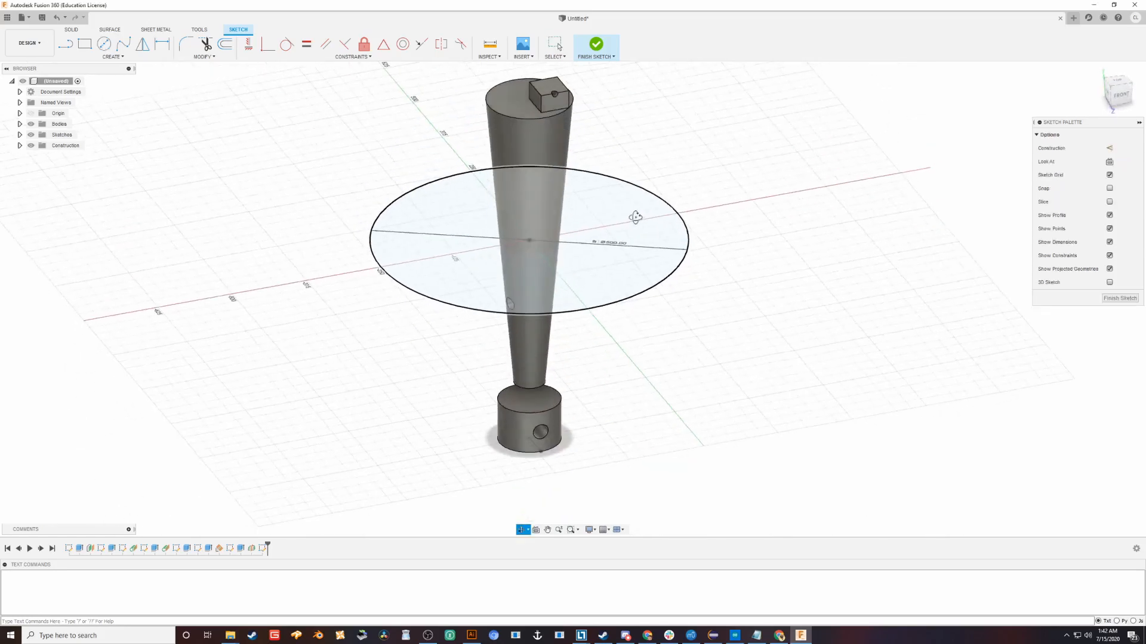
{"action": "key", "text": "Escape"}
- Extrude the large midplane circle upward by modifier/2 as a cut that splits the tapered cylinder
{"action": "left_click", "coordinate": [575, 274]}
{"action": "mouse_move", "coordinate": [711, 338]}
{"action": "middle_mouse_down", "text": "shift"}
{"action": "mouse_move", "coordinate": [663, 358]}
{"action": "mouse_move", "coordinate": [673, 331]}
{"action": "mouse_move", "coordinate": [722, 358]}
{"action": "middle_mouse_up", "text": "shift"}
{"action": "key", "text": "e"}
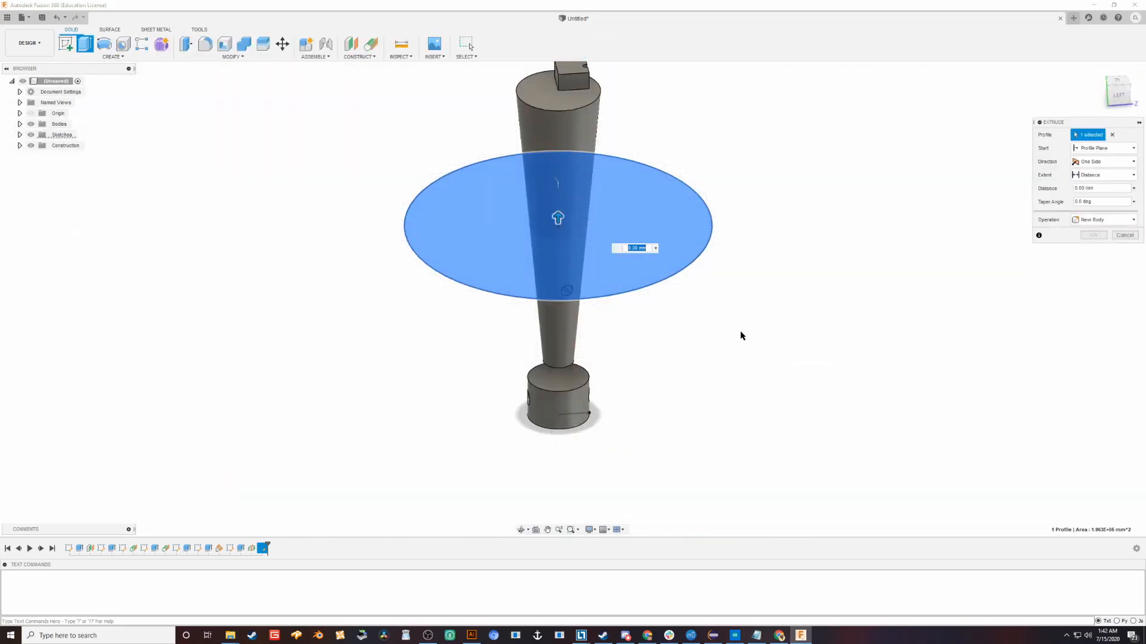
{"action": "type", "text": "mo"}
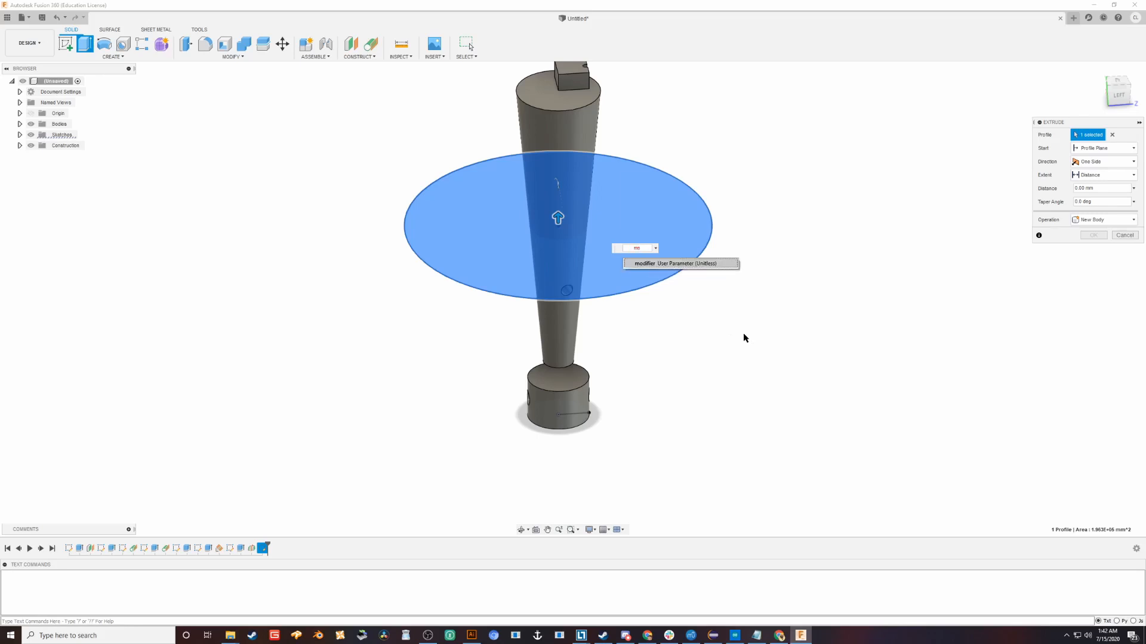
{"action": "type", "text": "difier/2"}
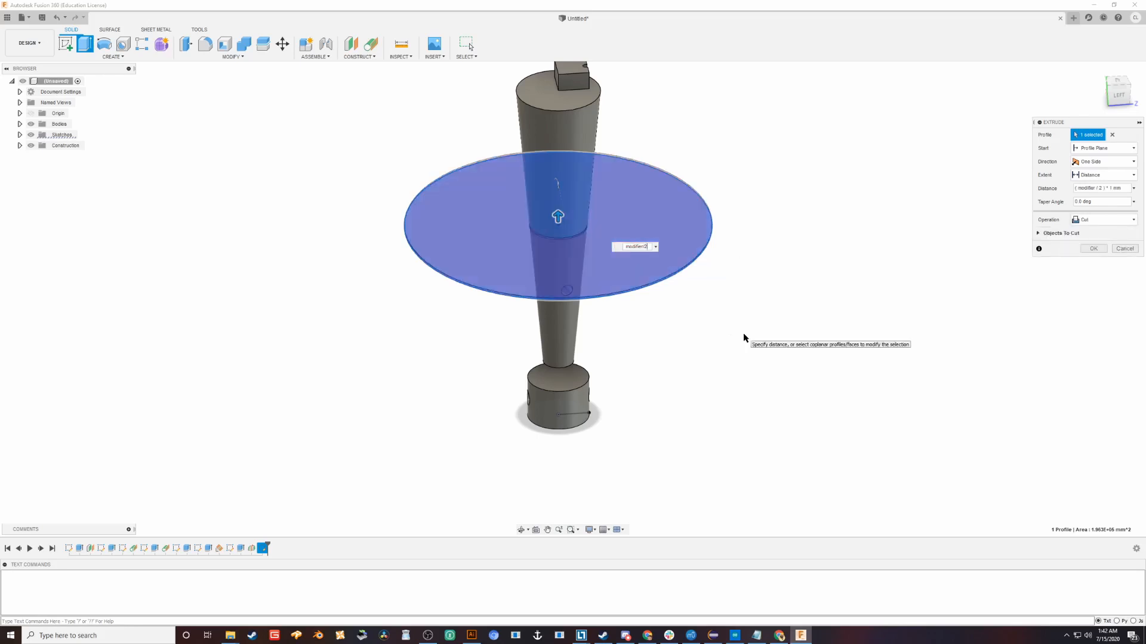
{"action": "key", "text": "Return"}
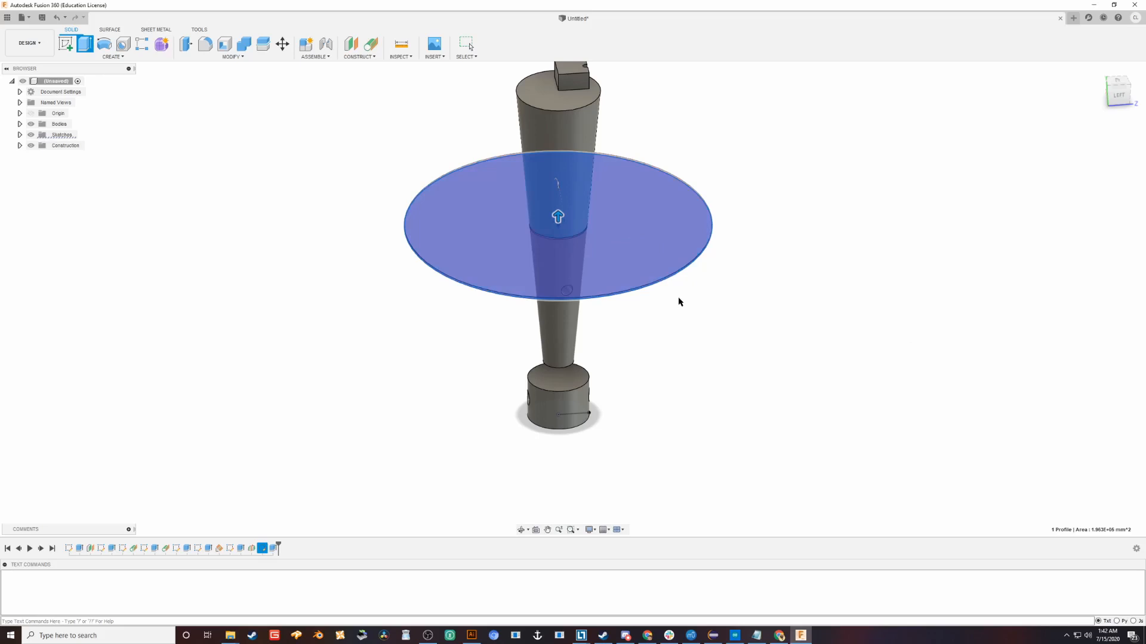
{"action": "left_click", "coordinate": [657, 283]}
- Try to cut downward from the underside of the tapered cylinder's upper piece by modifier/2
{"action": "scroll", "coordinate": [654, 281], "scroll_direction": "down", "scroll_amount": 3}
{"action": "scroll", "coordinate": [570, 179], "scroll_direction": "up", "scroll_amount": 10}
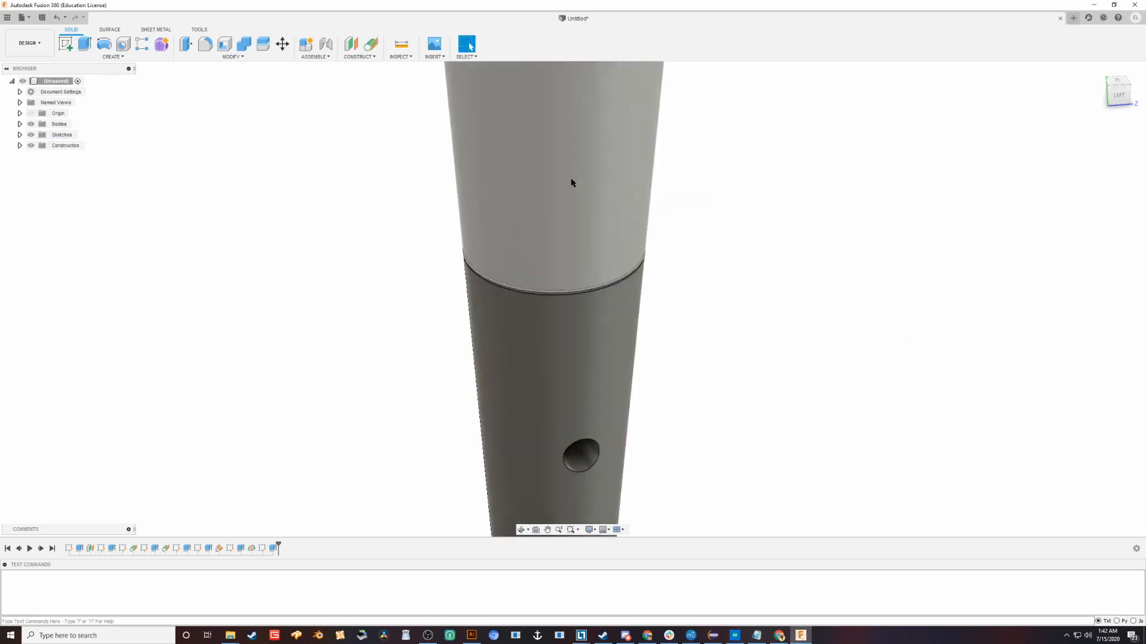
{"action": "left_click", "coordinate": [453, 387]}
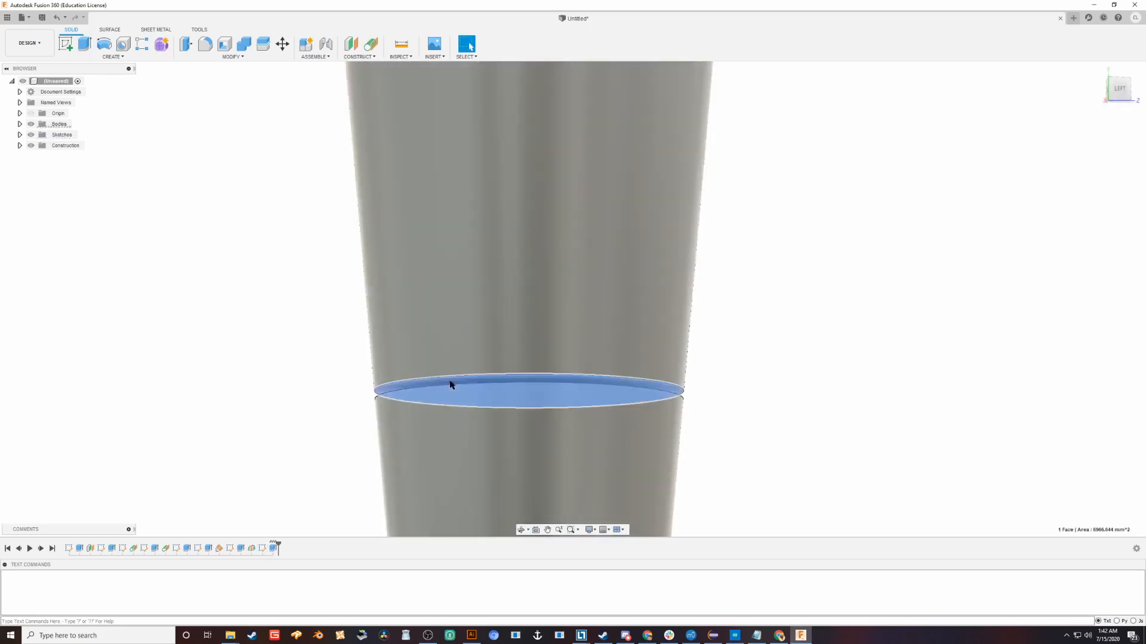
{"action": "key", "text": "e"}
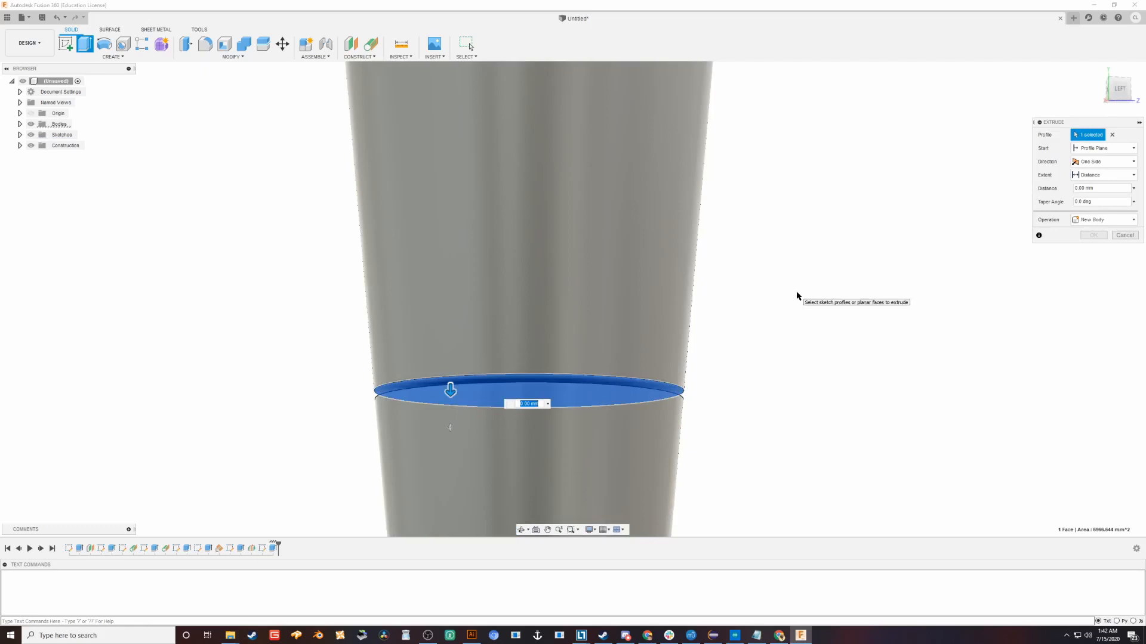
{"action": "type", "text": "modi"}
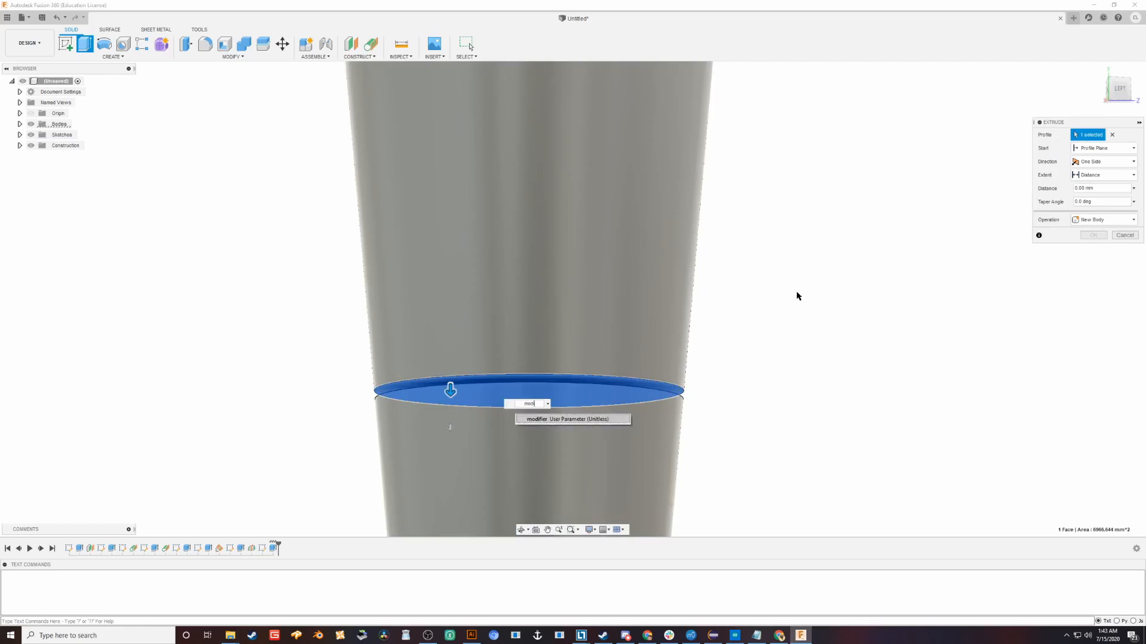
{"action": "type", "text": "fier/2"}
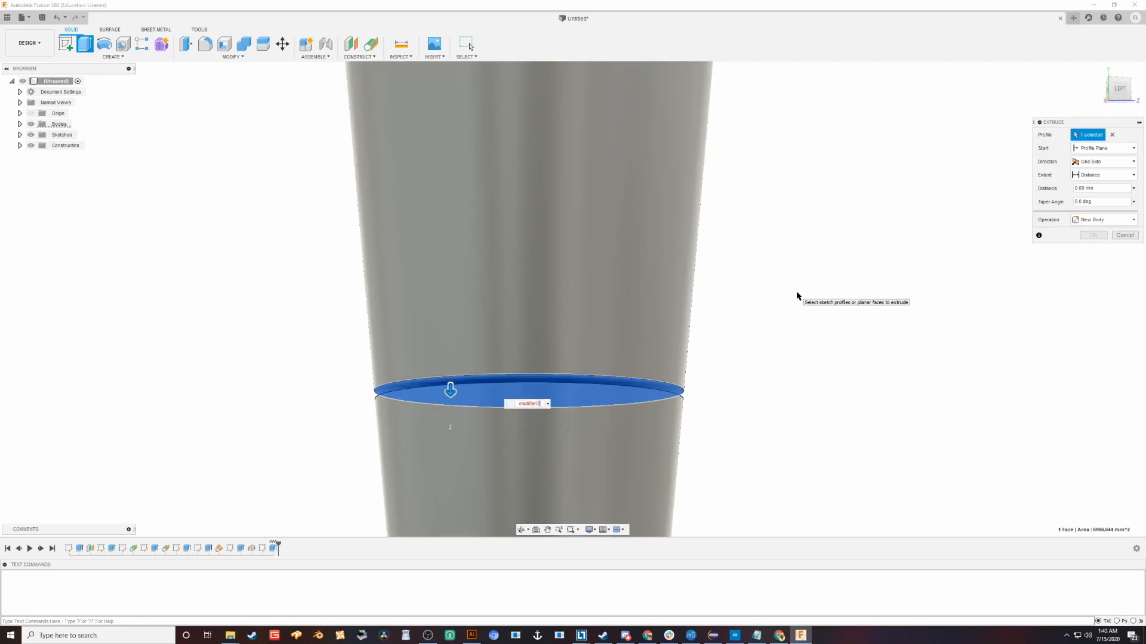
{"action": "left_click", "coordinate": [1104, 220]}
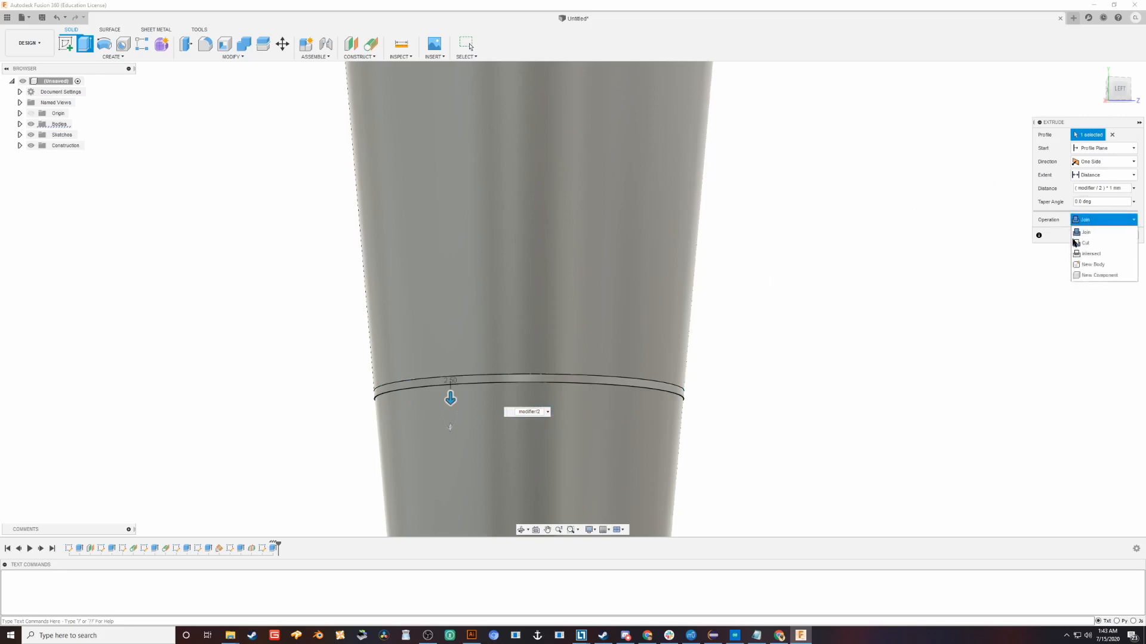
{"action": "left_click", "coordinate": [1095, 236]}
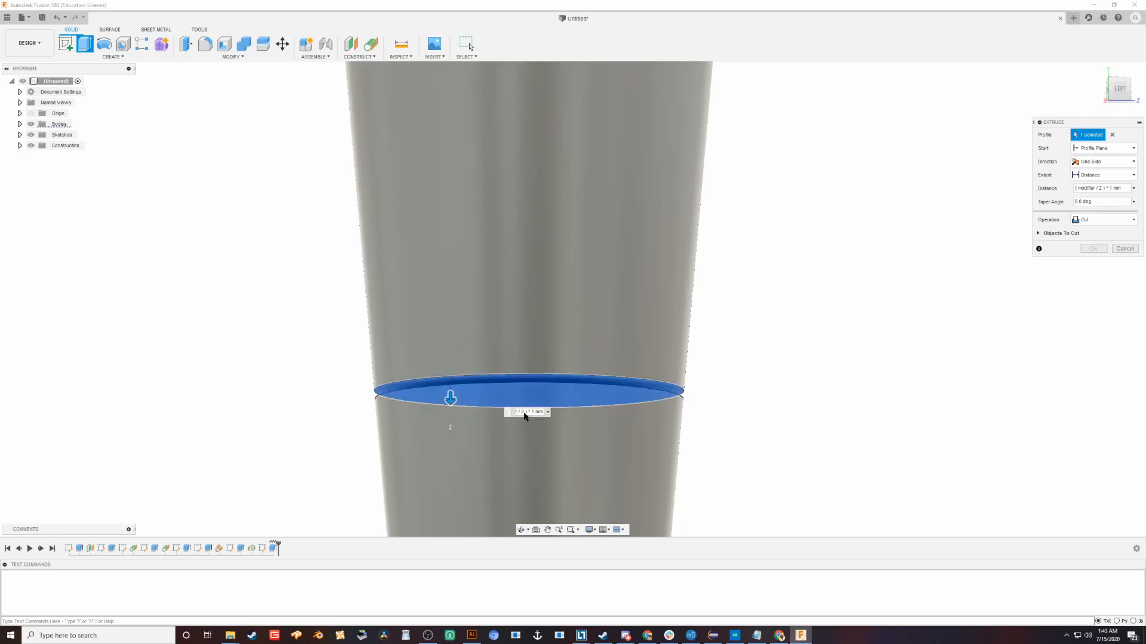
- Try fancyOffset as the downward cut distance from the upper piece's underside, and abandon the extrusion
{"action": "mouse_move", "coordinate": [450, 397]}
{"action": "left_mouse_down"}
{"action": "mouse_move", "coordinate": [451, 421]}
{"action": "mouse_move", "coordinate": [450, 389]}
{"action": "left_mouse_up"}
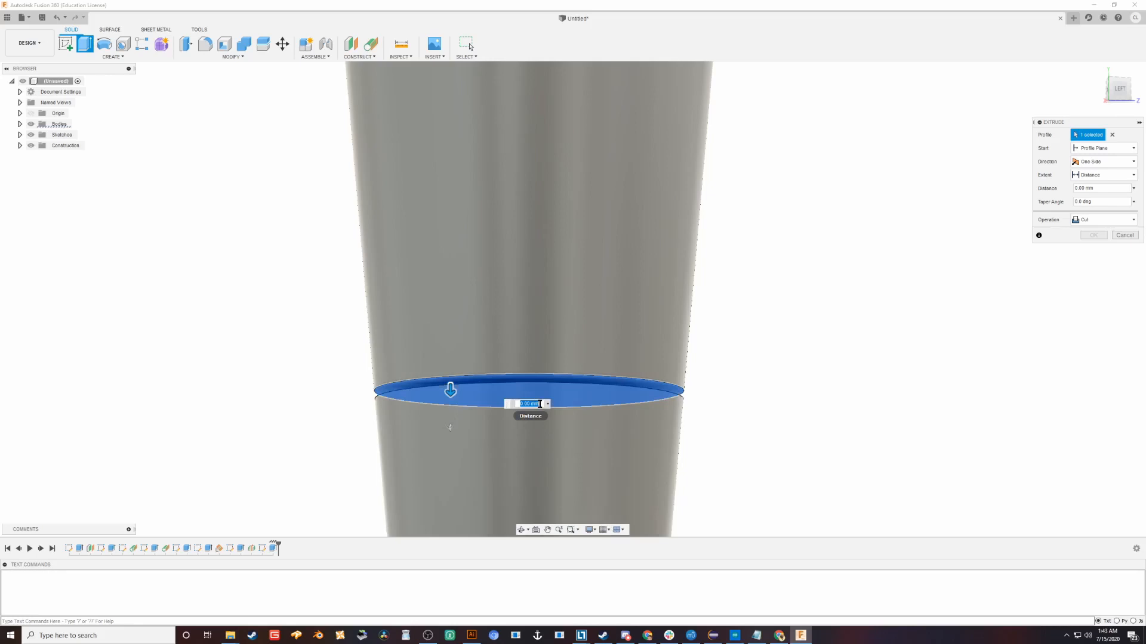
{"action": "type", "text": "mod"}
{"action": "key", "text": "Return"}
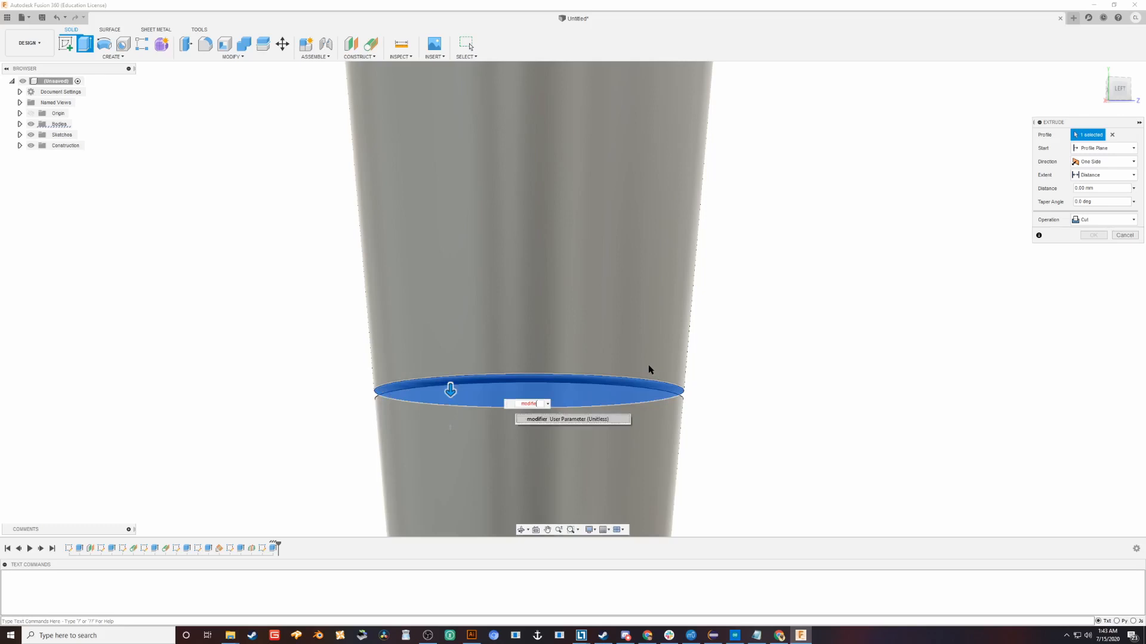
{"action": "key", "text": "BackSpace"}
{"action": "key", "text": "BackSpace"}
{"action": "key", "text": "BackSpace"}
{"action": "type", "text": "fancyOff"}
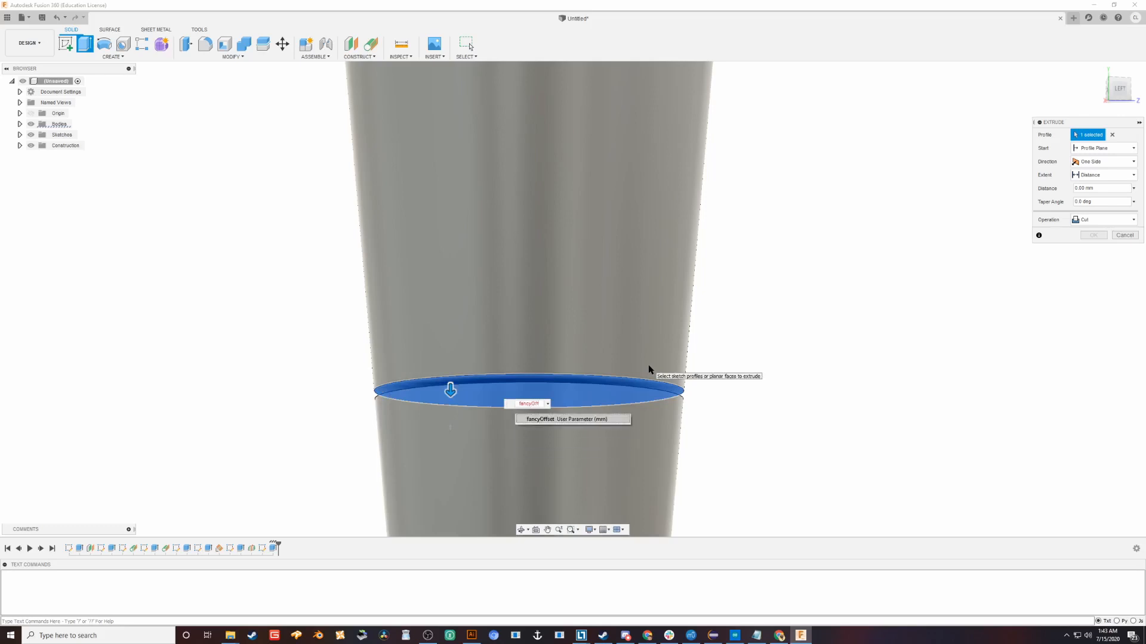
{"action": "key", "text": "Return"}
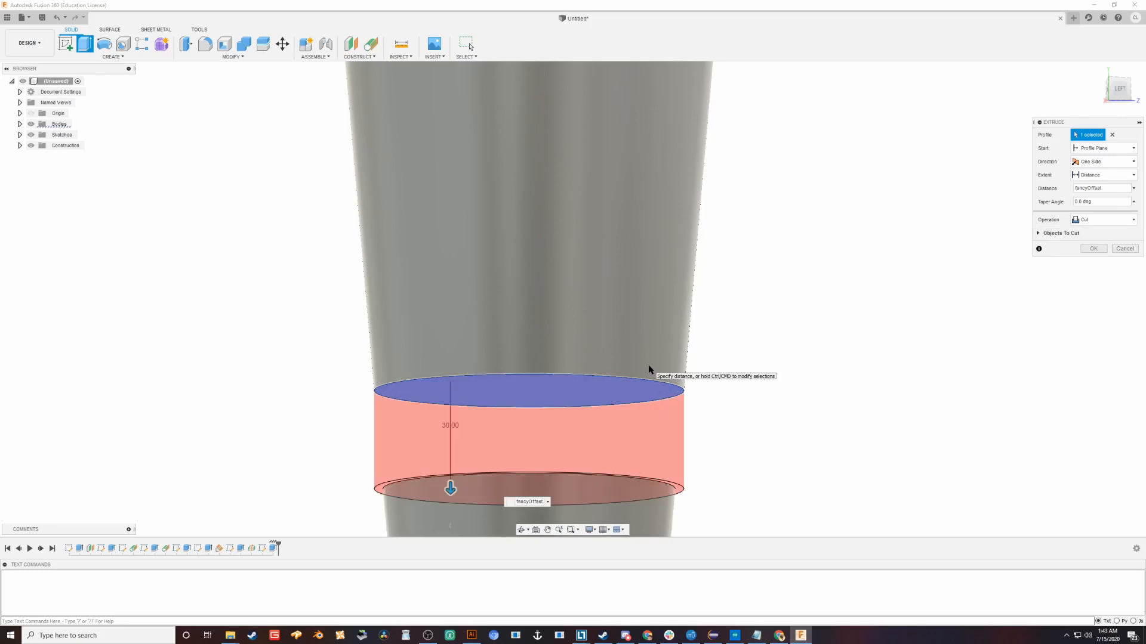
{"action": "key", "text": "Escape"}
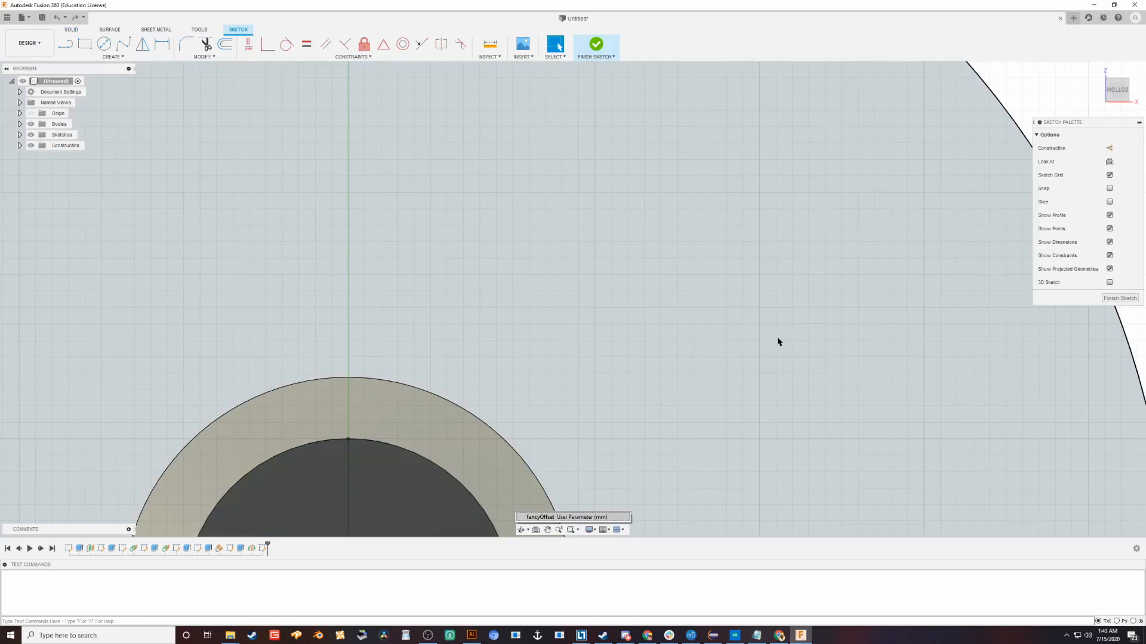
- Extrude the large midplane circle upward by fancyOffset/2 as a cut through the tapered cylinder
{"action": "scroll", "coordinate": [696, 248], "scroll_direction": "down", "scroll_amount": 5}
{"action": "middle_click_drag", "start_coordinate": [688, 261], "coordinate": [677, 326], "text": "shift"}
{"action": "key", "text": "e"}
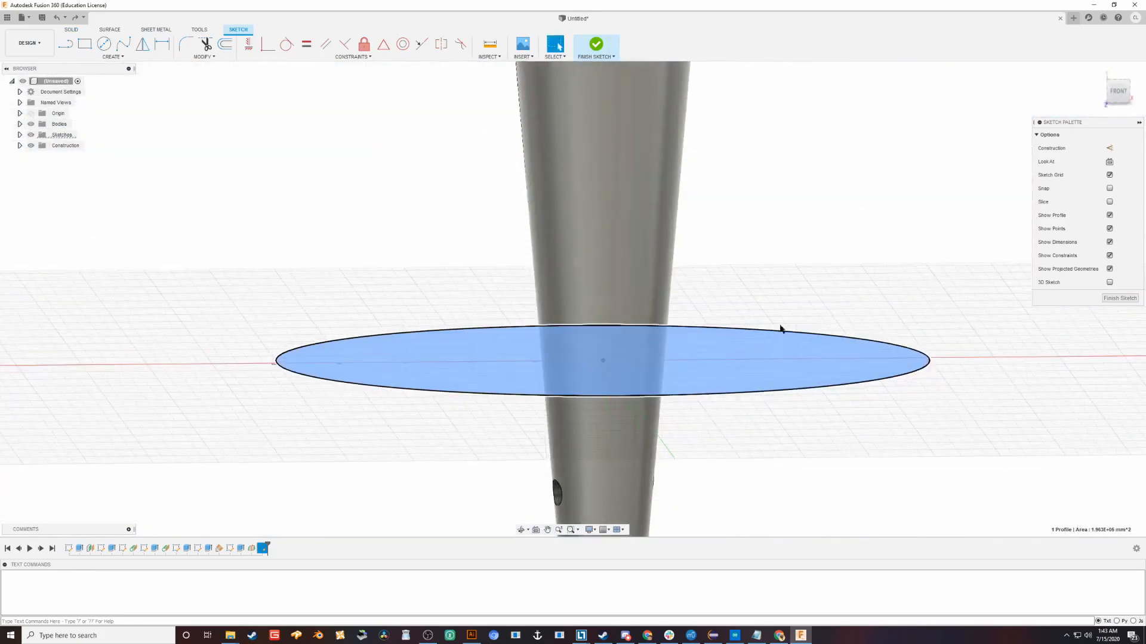
{"action": "left_click", "coordinate": [681, 383]}
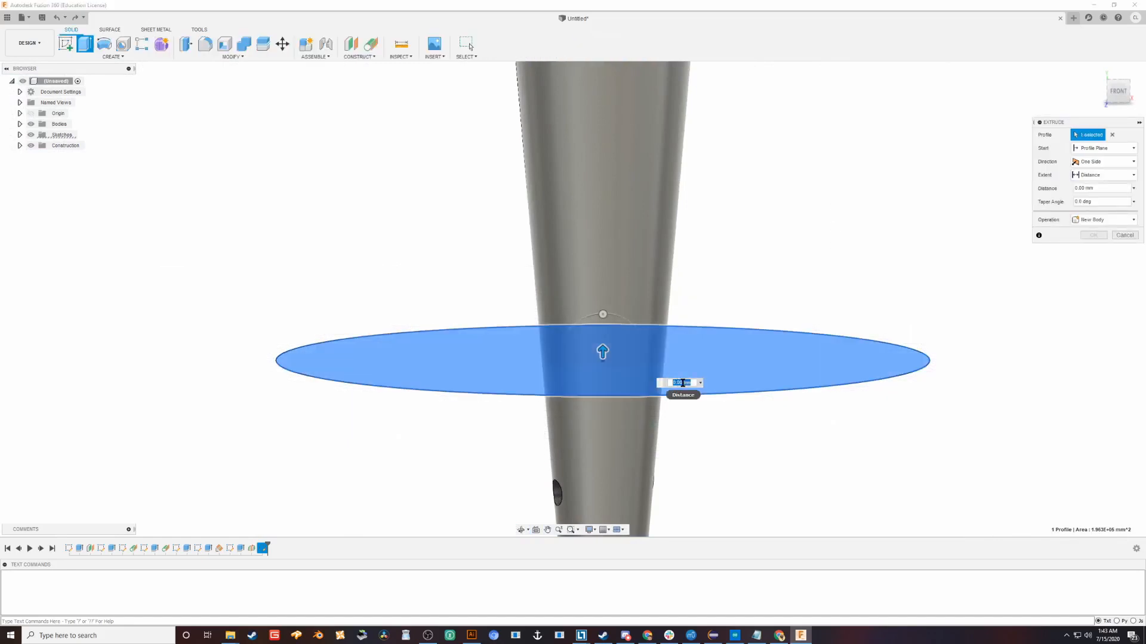
{"action": "type", "text": "fancyOffset/2"}
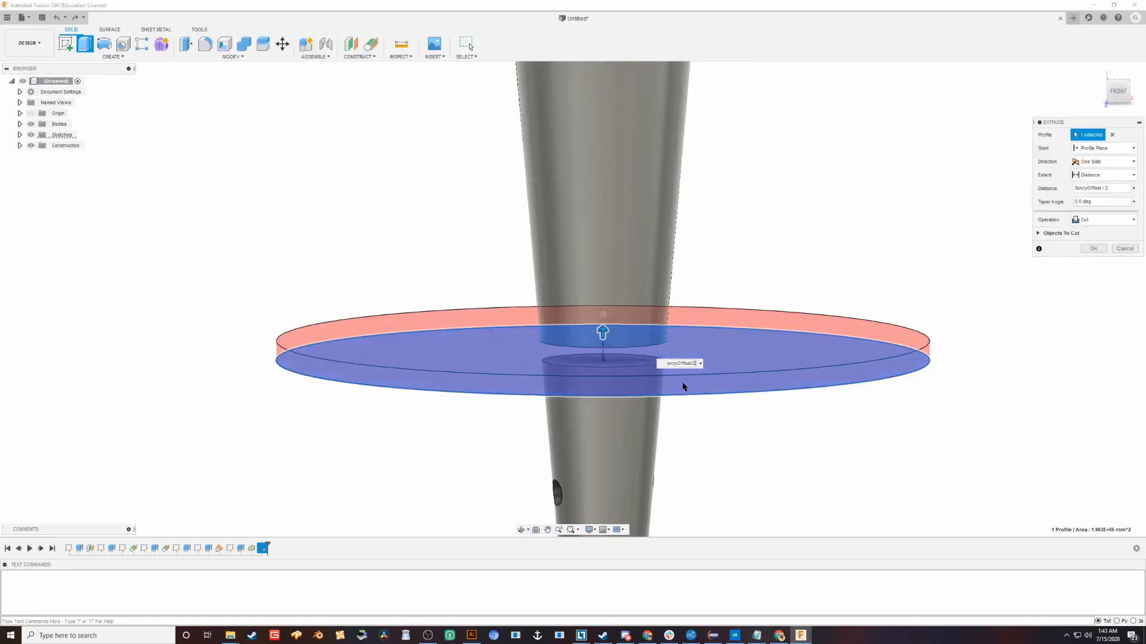
{"action": "key", "text": "Return"}
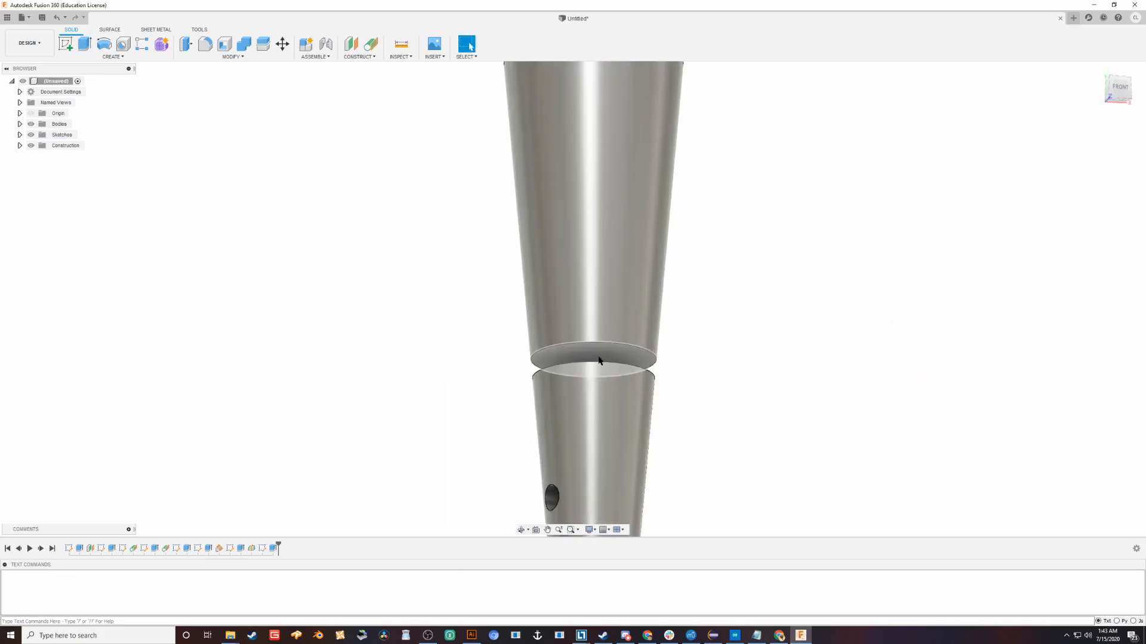
- Extrude the underside of the tapered cylinder's upper piece downward by fancyOffset as a cut to widen the gap
{"action": "left_click", "coordinate": [599, 358]}
{"action": "type", "text": "efancyOf"}
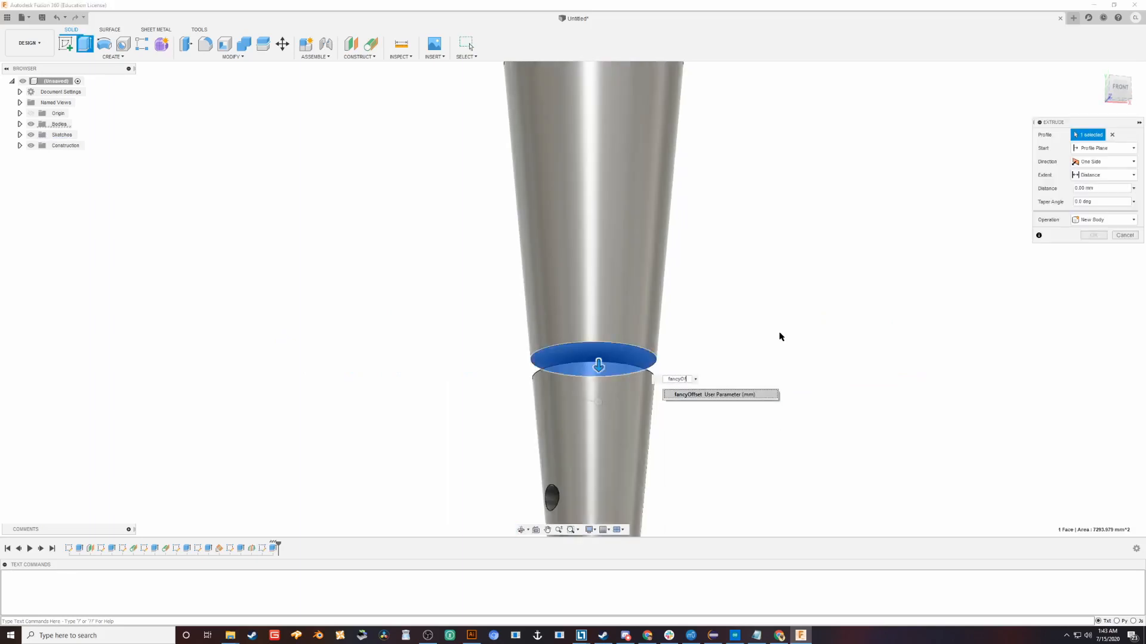
{"action": "type", "text": "fset"}
{"action": "left_click", "coordinate": [1089, 221]}
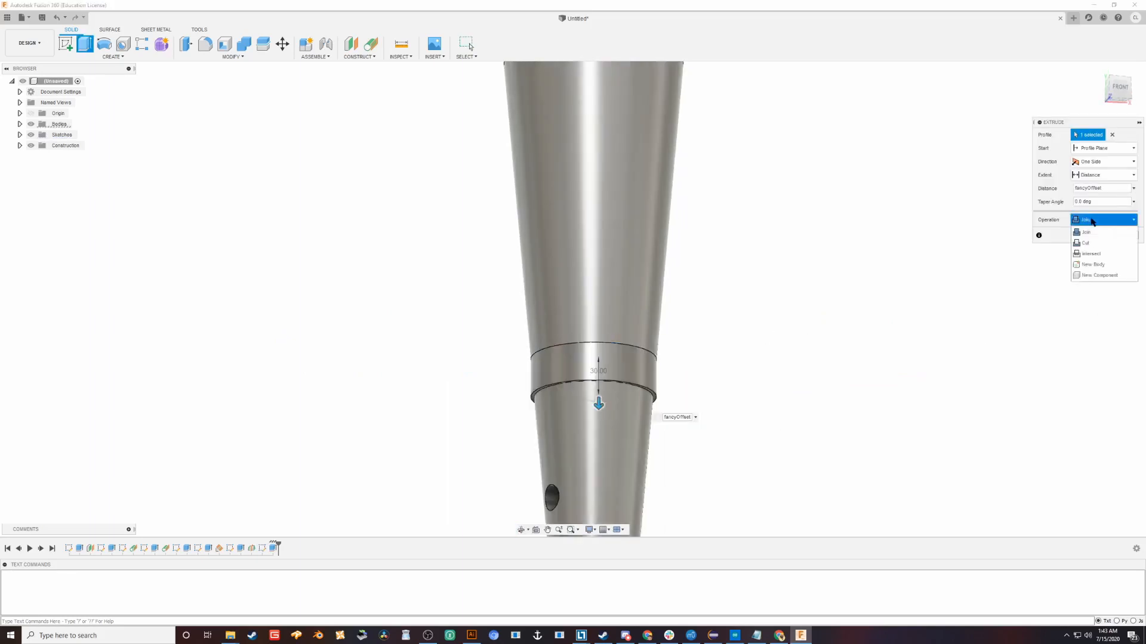
{"action": "left_click", "coordinate": [1086, 243]}
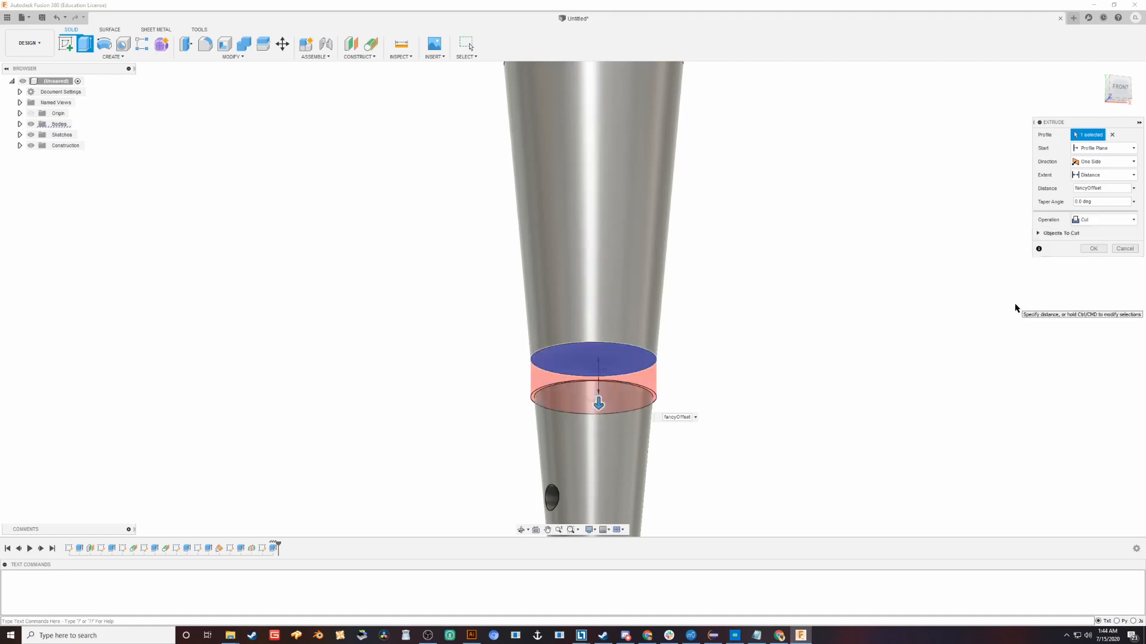
{"action": "key", "text": "Return"}
{"action": "scroll", "coordinate": [929, 307], "scroll_direction": "down", "scroll_amount": 6}
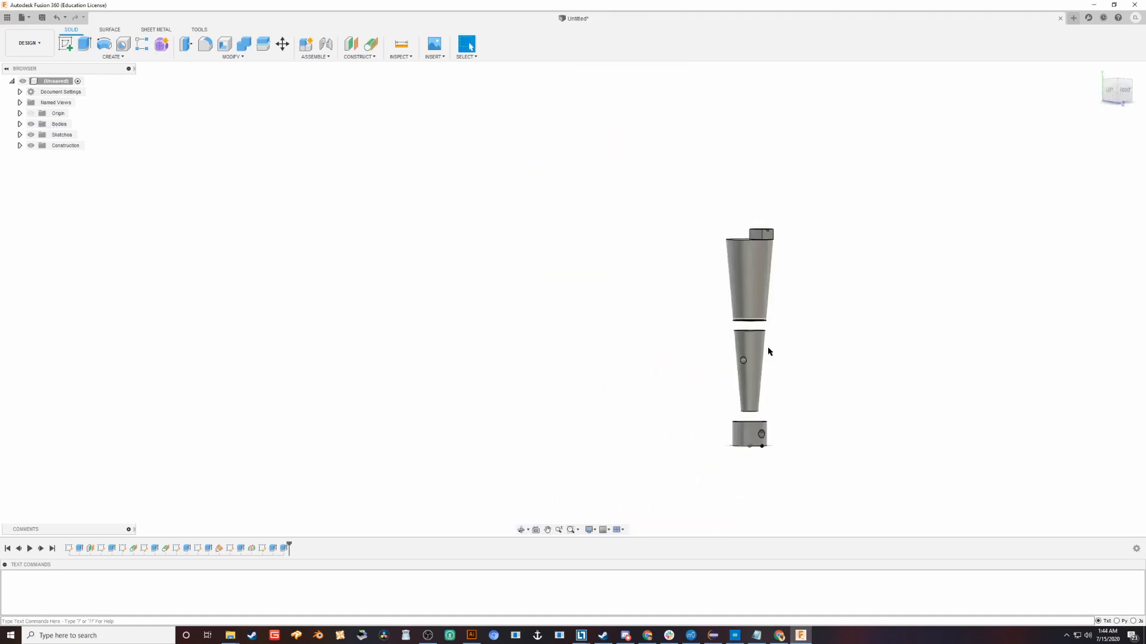
{"action": "scroll", "coordinate": [744, 322], "scroll_direction": "up", "scroll_amount": 5}
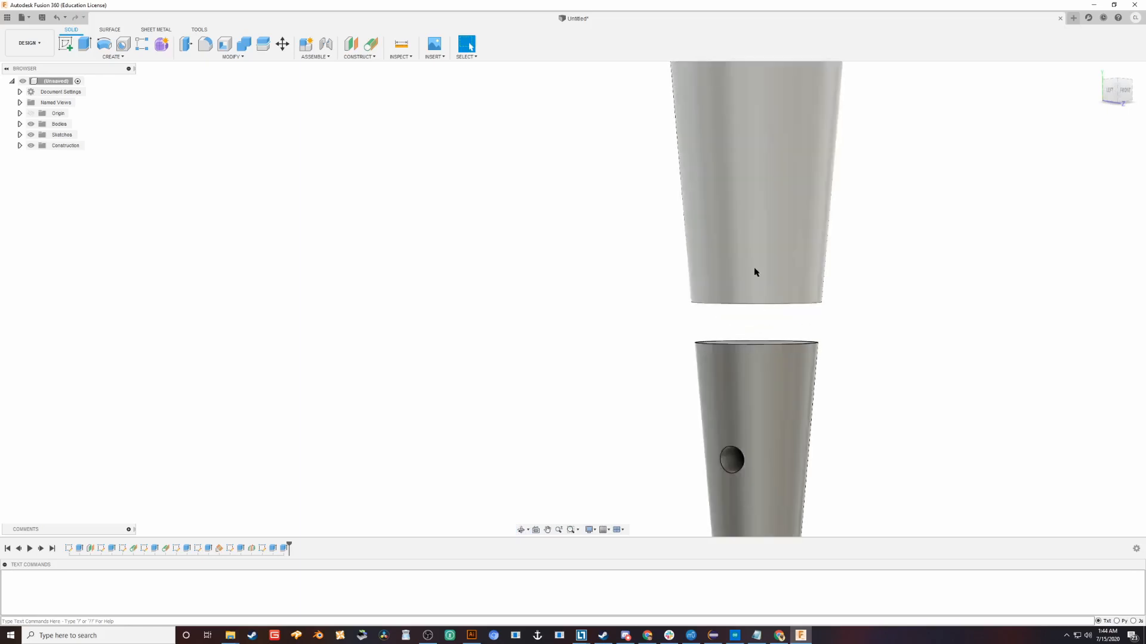
{"action": "scroll", "coordinate": [901, 426], "scroll_direction": "down", "scroll_amount": 5}
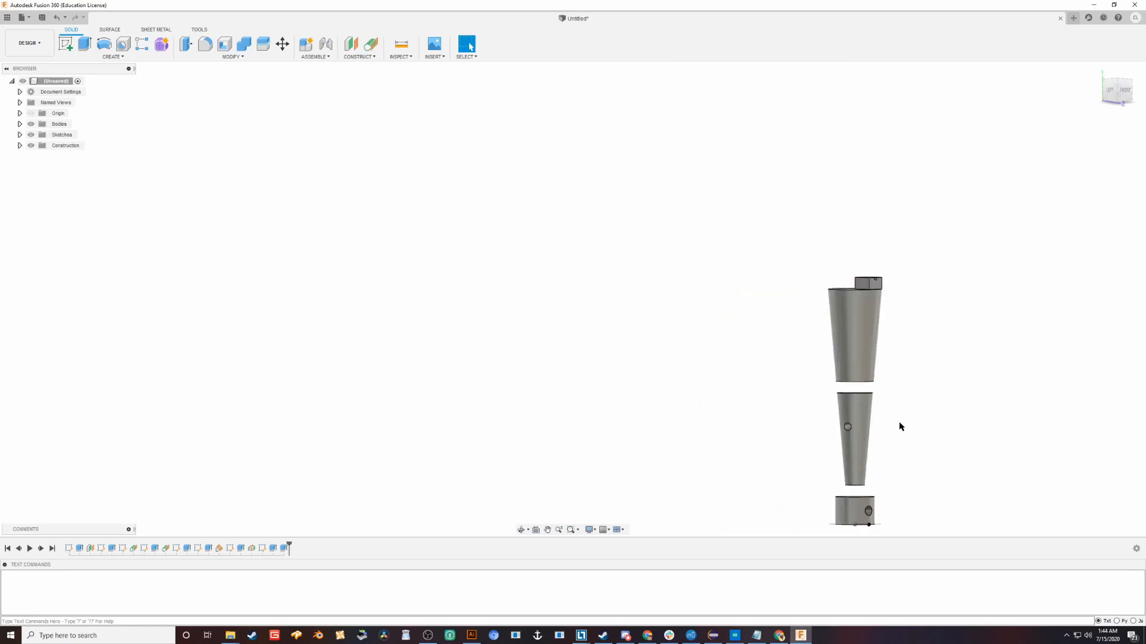
- Preview a Plane Through Two Edges using a bottom edge of the rectangular block and its diagonally opposite top edge, and cancel it
{"action": "middle_click_drag", "start_coordinate": [902, 427], "coordinate": [769, 341]}
{"action": "left_click", "coordinate": [373, 58]}
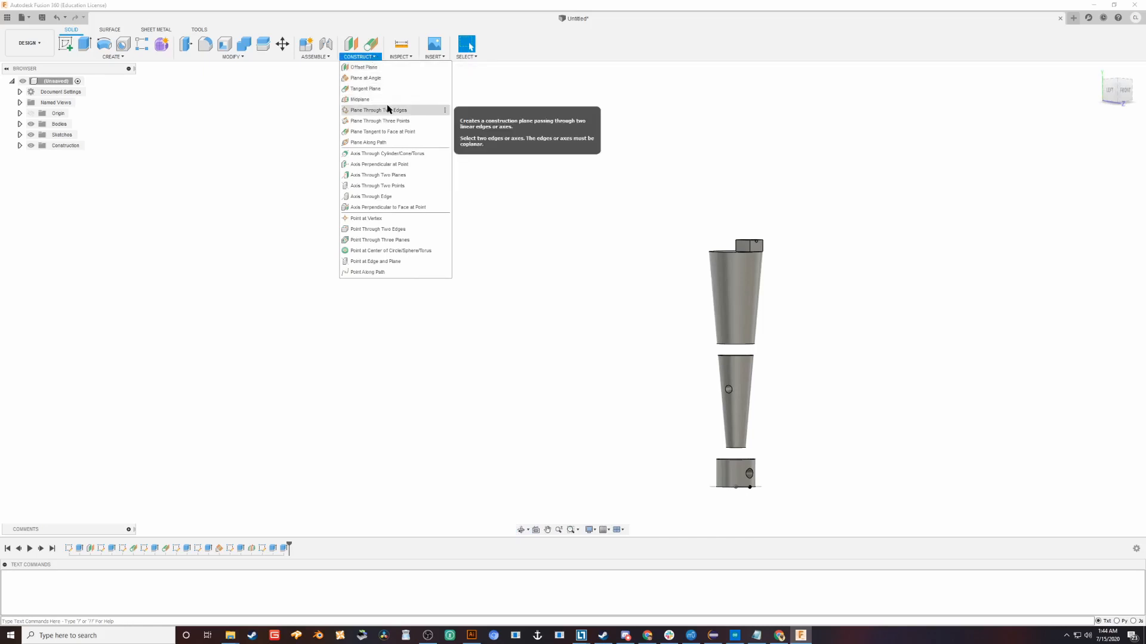
{"action": "left_click", "coordinate": [387, 109]}
{"action": "middle_click_drag", "start_coordinate": [887, 290], "coordinate": [711, 278], "text": "shift"}
{"action": "scroll", "coordinate": [712, 278], "scroll_direction": "up", "scroll_amount": 5}
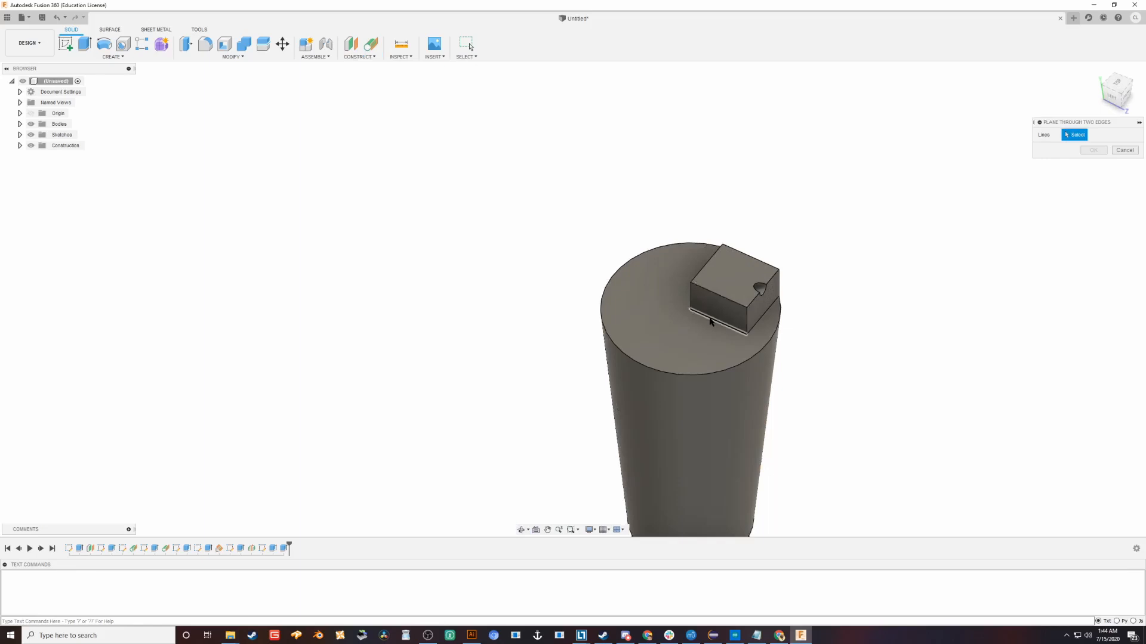
{"action": "left_click", "coordinate": [713, 320]}
{"action": "left_click", "coordinate": [771, 263]}
{"action": "middle_click_drag", "start_coordinate": [810, 259], "coordinate": [778, 278], "text": "shift"}
{"action": "scroll", "coordinate": [778, 280], "scroll_direction": "down", "scroll_amount": 5}
{"action": "scroll", "coordinate": [778, 278], "scroll_direction": "up", "scroll_amount": 5}
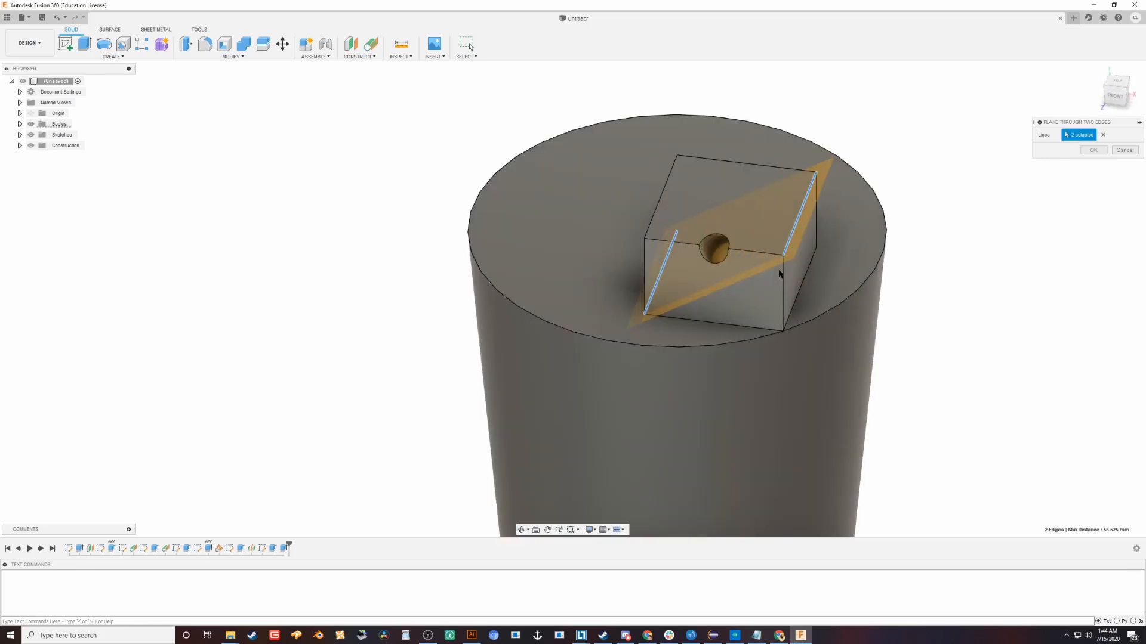
{"action": "middle_click_drag", "start_coordinate": [651, 223], "coordinate": [693, 233], "text": "shift"}
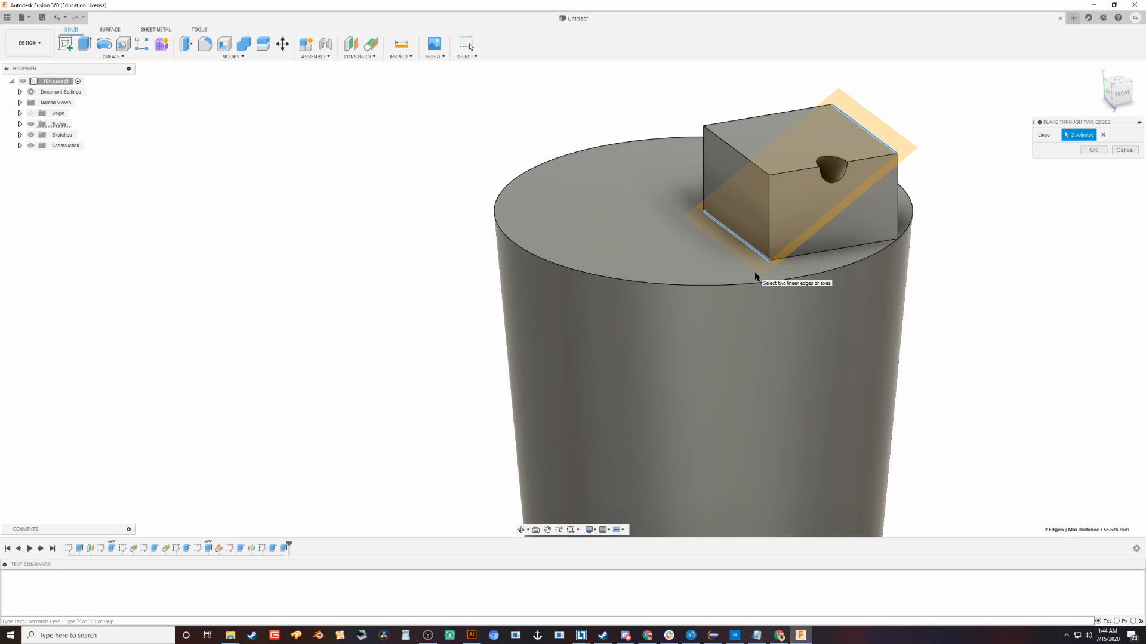
{"action": "key", "text": "Escape"}
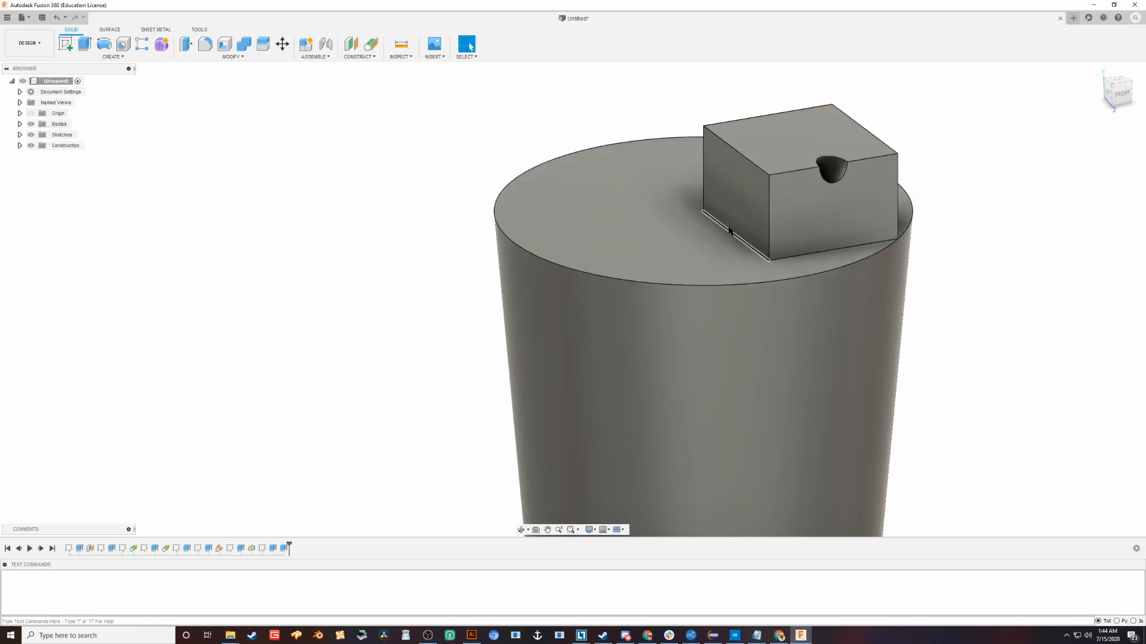
- Try a Plane Through Two Edges using the same bottom edge and the block's adjacent bottom edge, and cancel it
{"action": "left_click", "coordinate": [352, 57]}
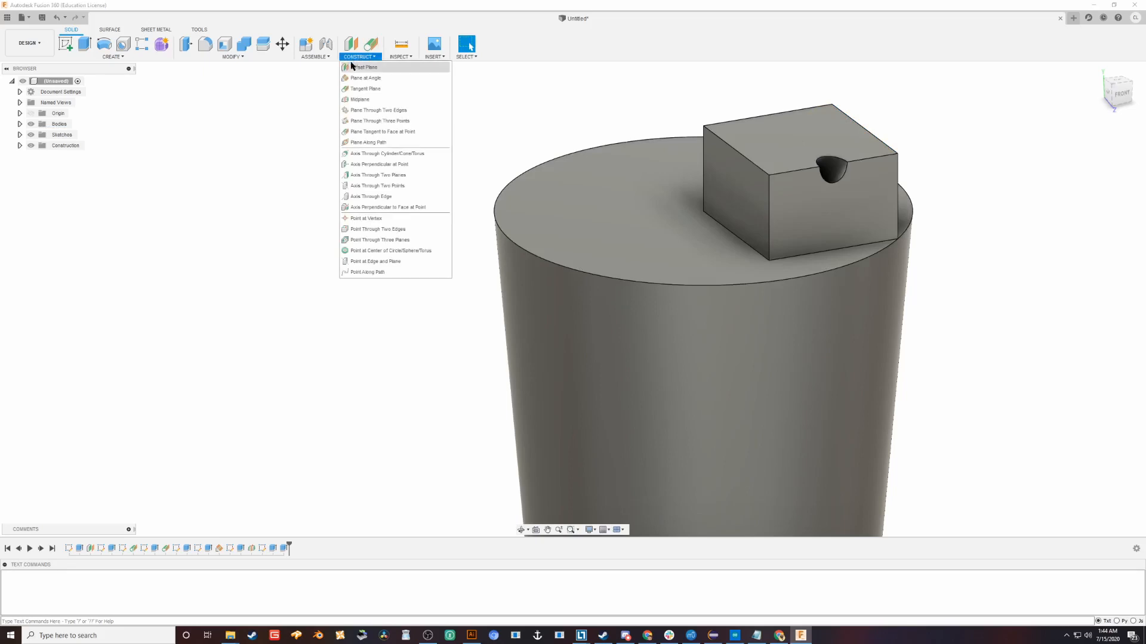
{"action": "left_click", "coordinate": [371, 110]}
{"action": "left_click", "coordinate": [739, 234]}
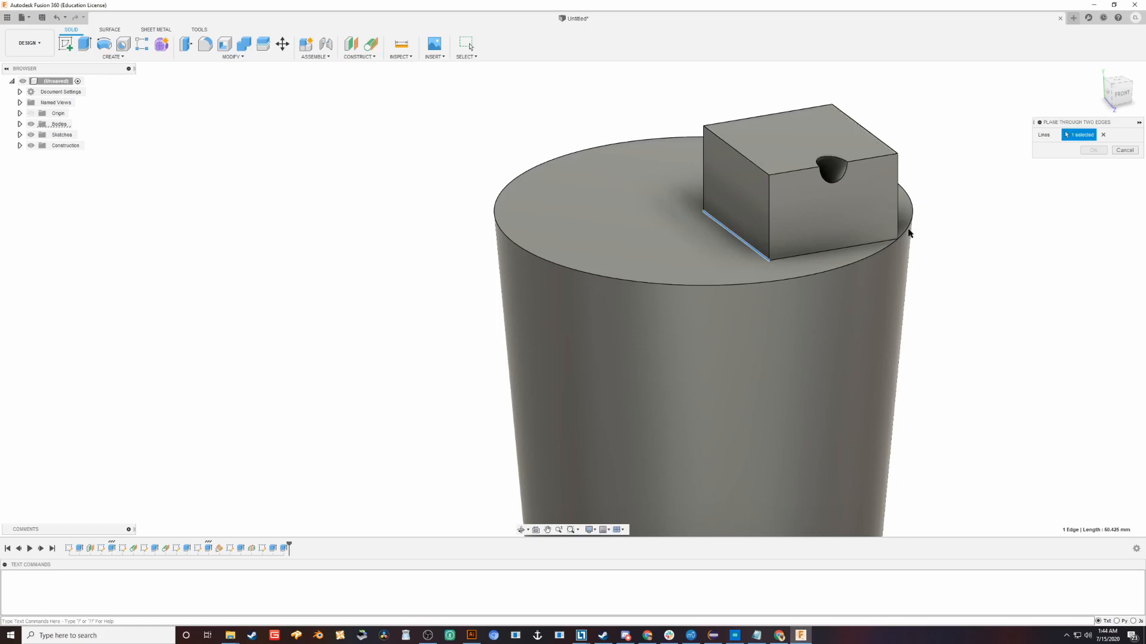
{"action": "left_click", "coordinate": [831, 254]}
{"action": "key", "text": "Escape"}
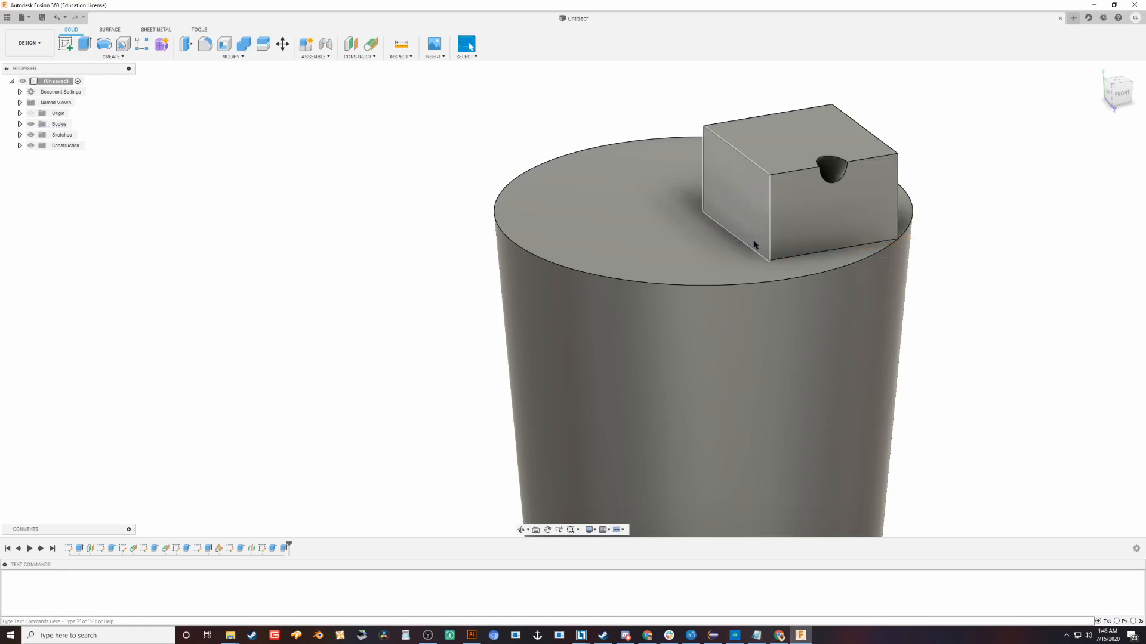
- Preview a Plane Through Two Edges with the block's diagonally opposite edges selected beforehand, and cancel it
{"action": "left_click", "coordinate": [882, 144]}
{"action": "left_click", "coordinate": [361, 56]}
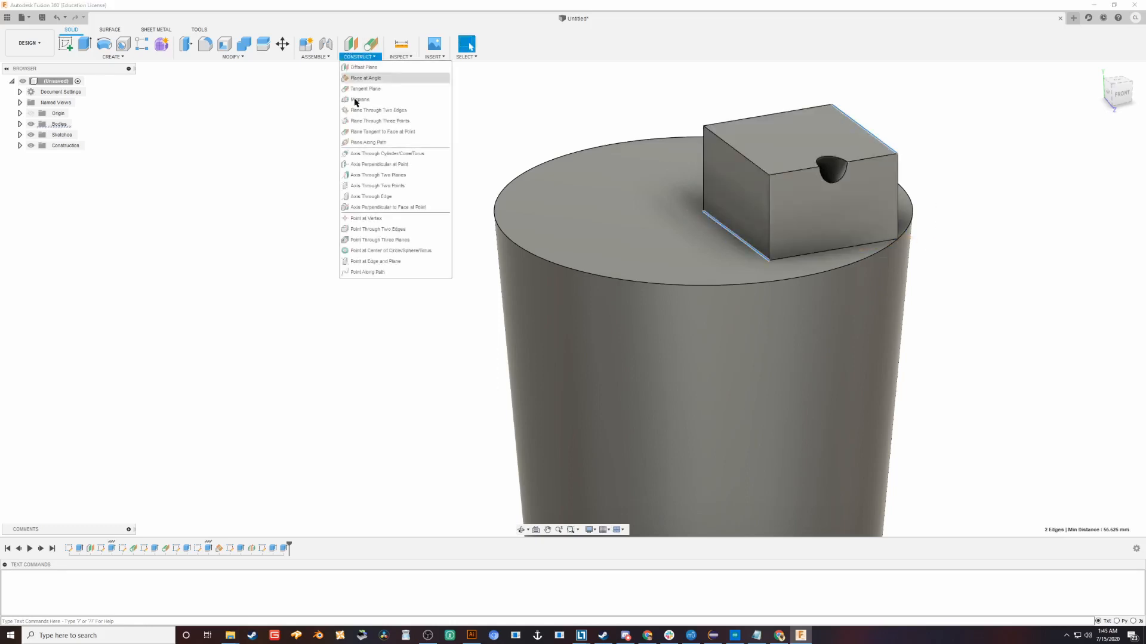
{"action": "left_click", "coordinate": [379, 111]}
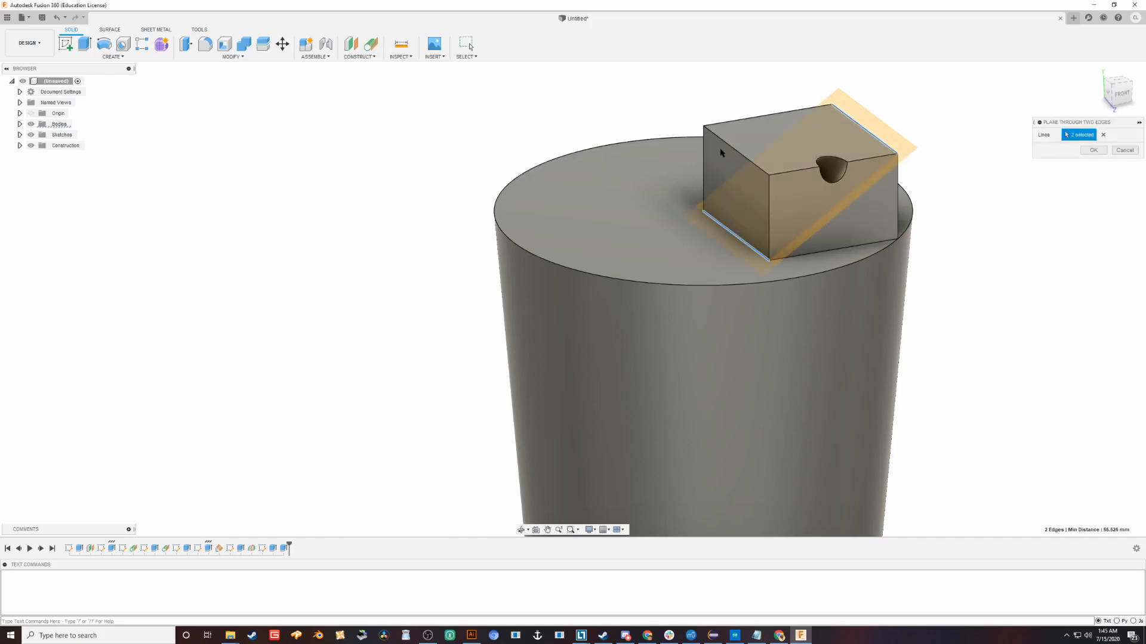
{"action": "left_click", "coordinate": [1125, 150]}
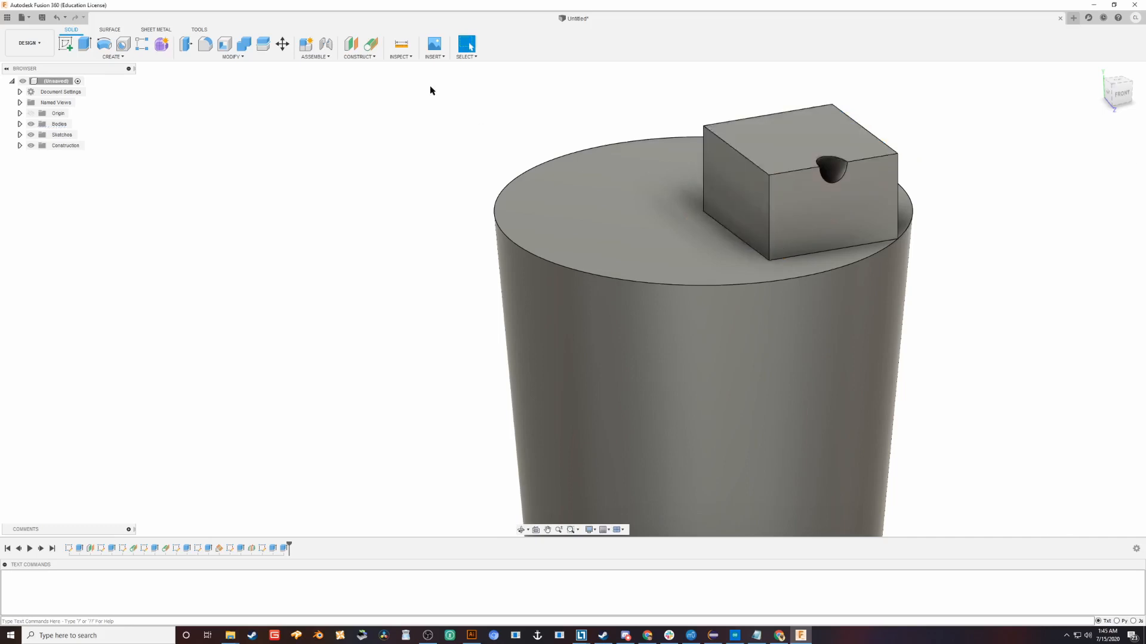
- Preview a Plane Through Three Points using two top corners and a bottom corner of the rectangular block, and cancel it
{"action": "left_click", "coordinate": [728, 232]}
{"action": "left_click", "coordinate": [436, 123]}
{"action": "left_click", "coordinate": [358, 56]}
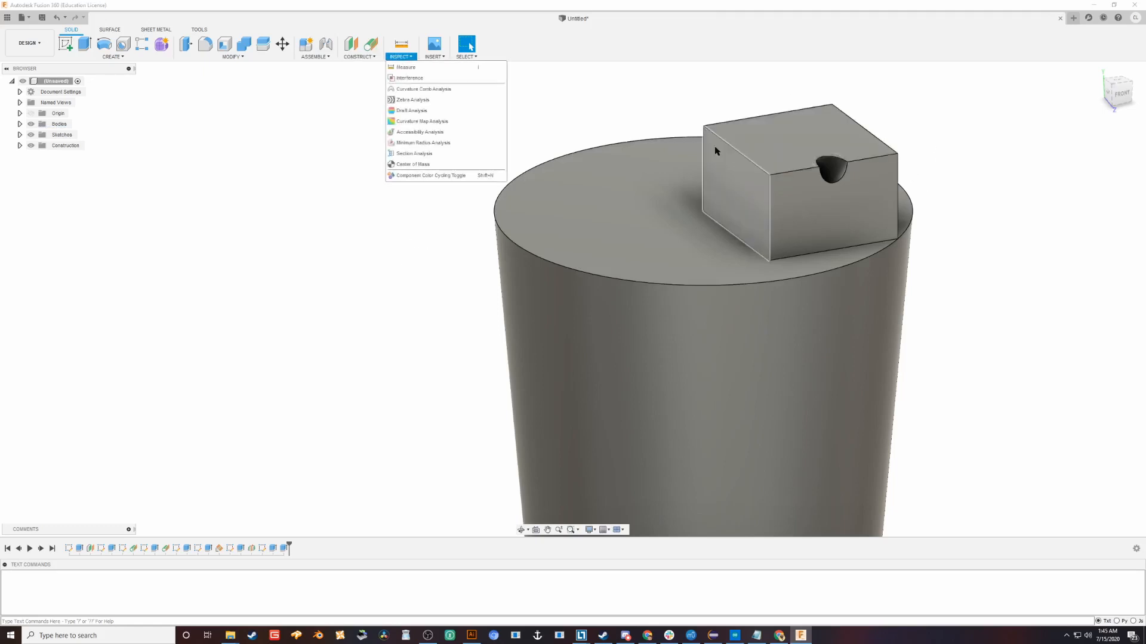
{"action": "mouse_move", "coordinate": [358, 55]}
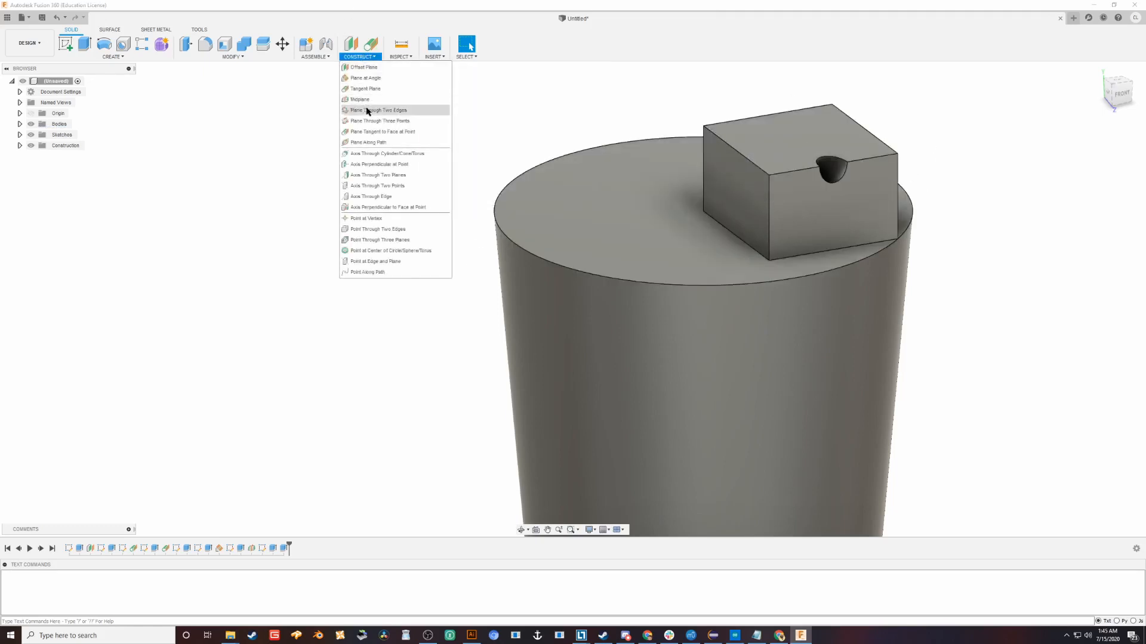
{"action": "left_click", "coordinate": [388, 123]}
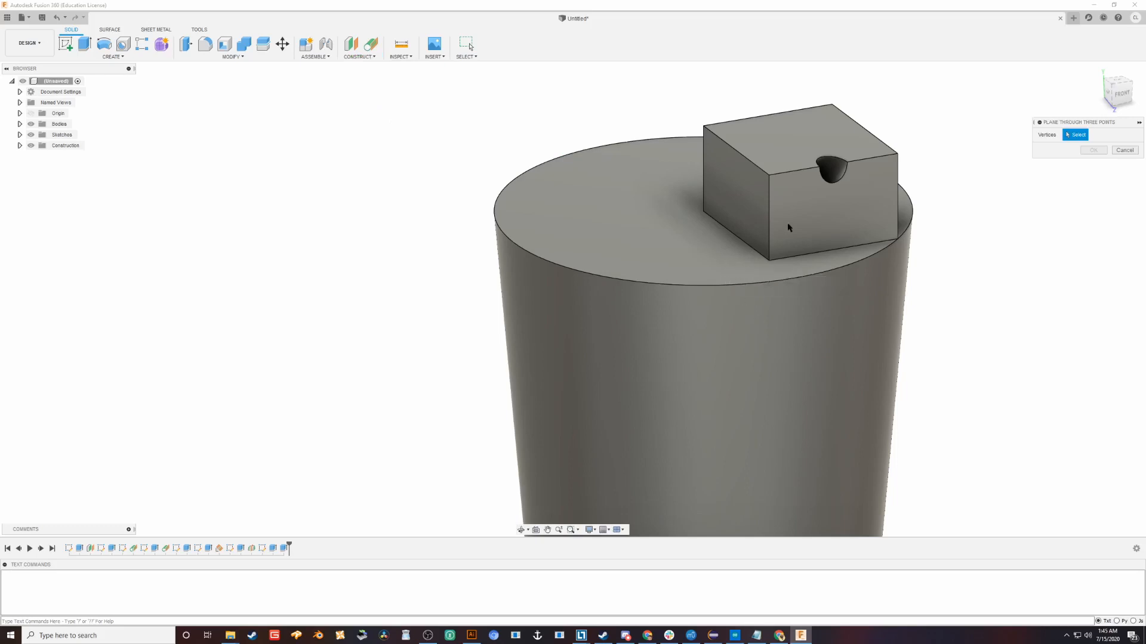
{"action": "left_click", "coordinate": [704, 126]}
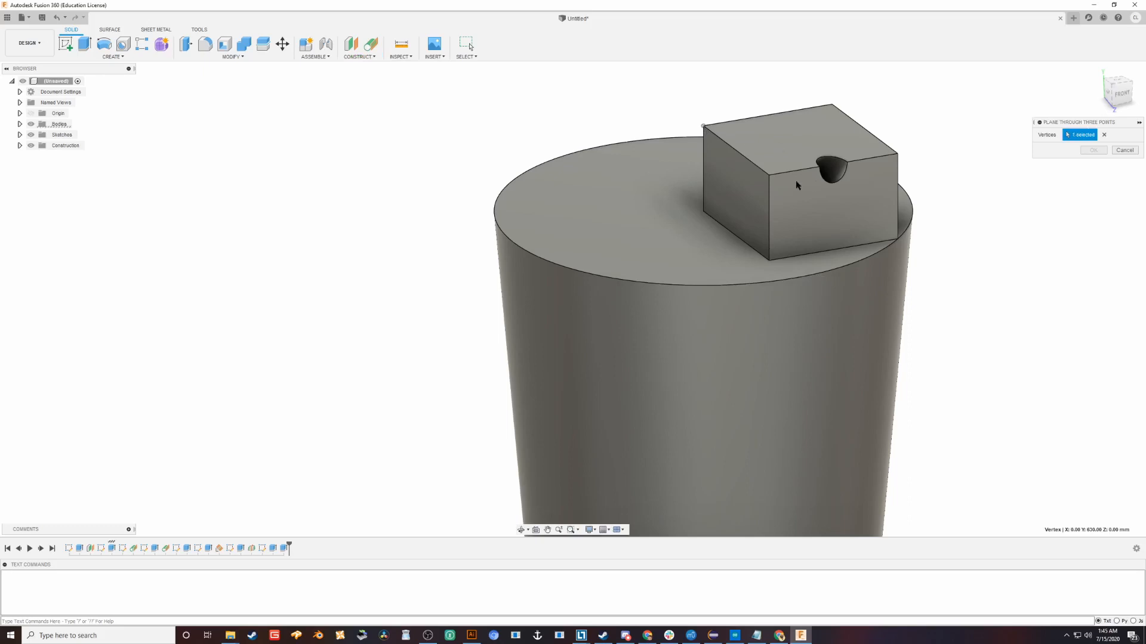
{"action": "left_click", "coordinate": [769, 175]}
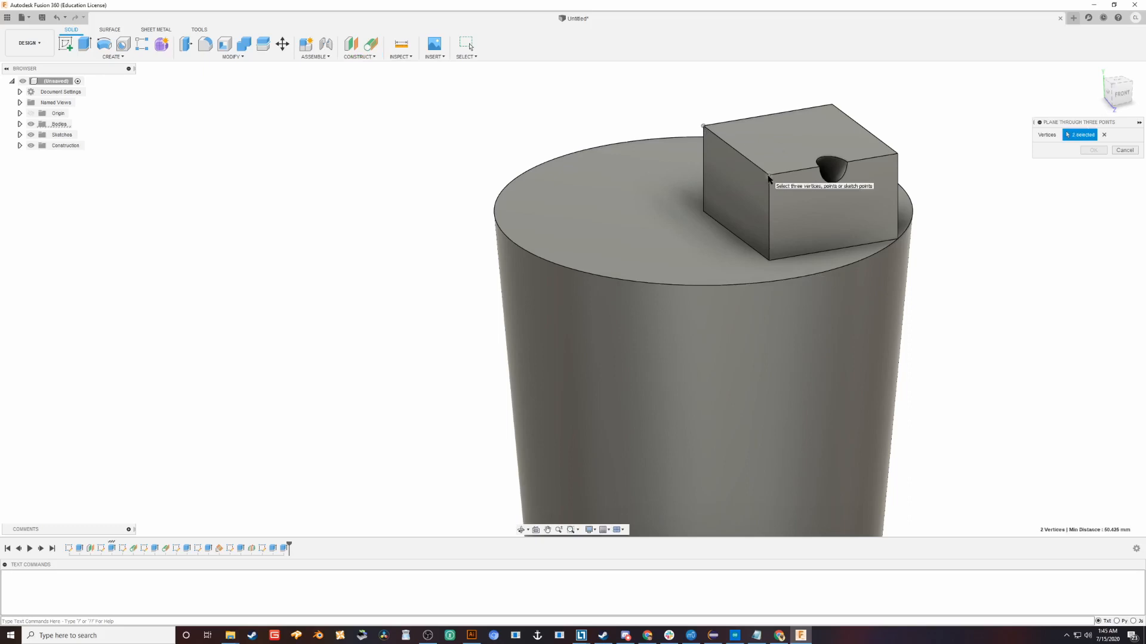
{"action": "left_click", "coordinate": [897, 241]}
{"action": "middle_click_drag", "start_coordinate": [872, 327], "coordinate": [788, 379], "text": "shift"}
{"action": "left_click", "coordinate": [1099, 151]}
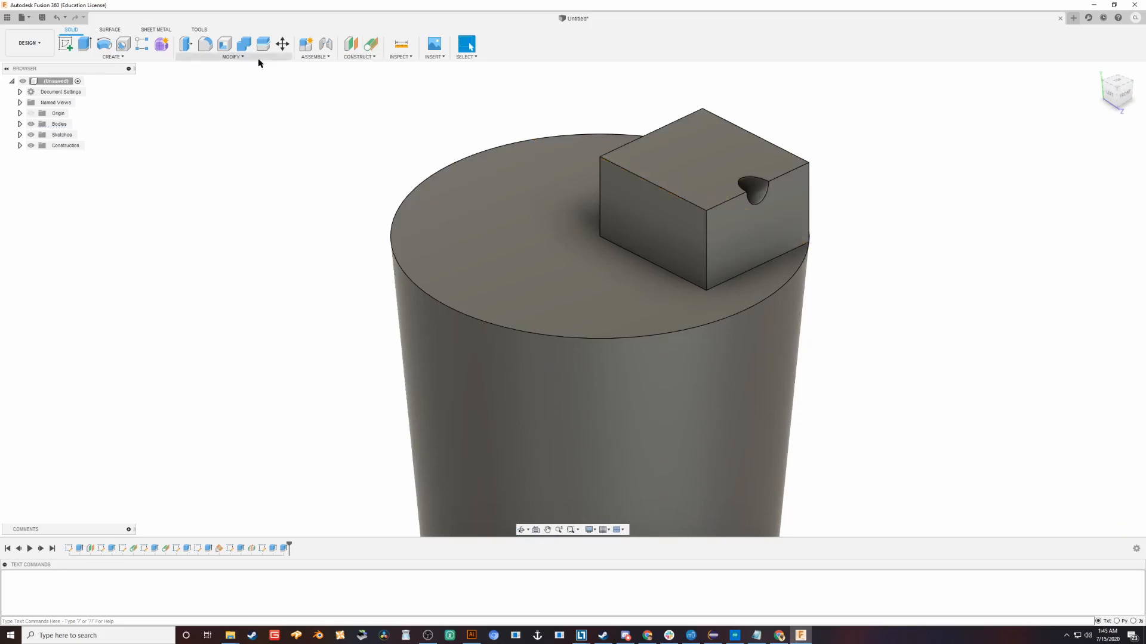
- Preview a Plane Through Three Points using points on the block's notch, the tapered cylinder's side hole and the base cylinder, and cancel it
{"action": "left_click", "coordinate": [358, 55]}
{"action": "left_click", "coordinate": [369, 129]}
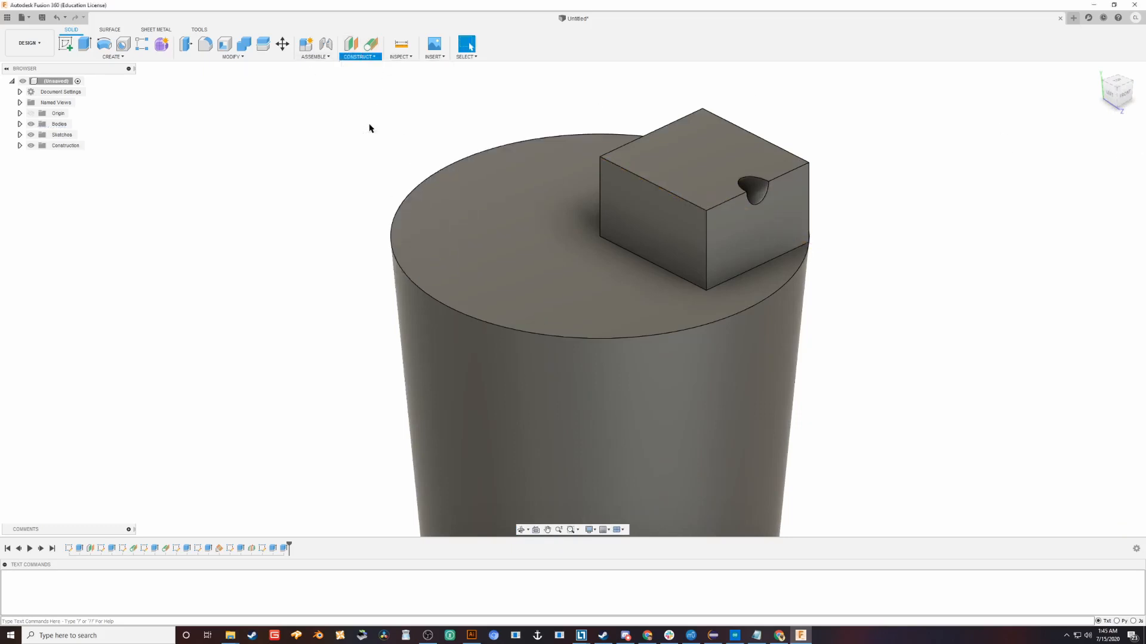
{"action": "left_click", "coordinate": [769, 182]}
{"action": "scroll", "coordinate": [780, 348], "scroll_direction": "down", "scroll_amount": 3}
{"action": "middle_click_drag", "start_coordinate": [781, 349], "coordinate": [825, 266]}
{"action": "left_click", "coordinate": [705, 310]}
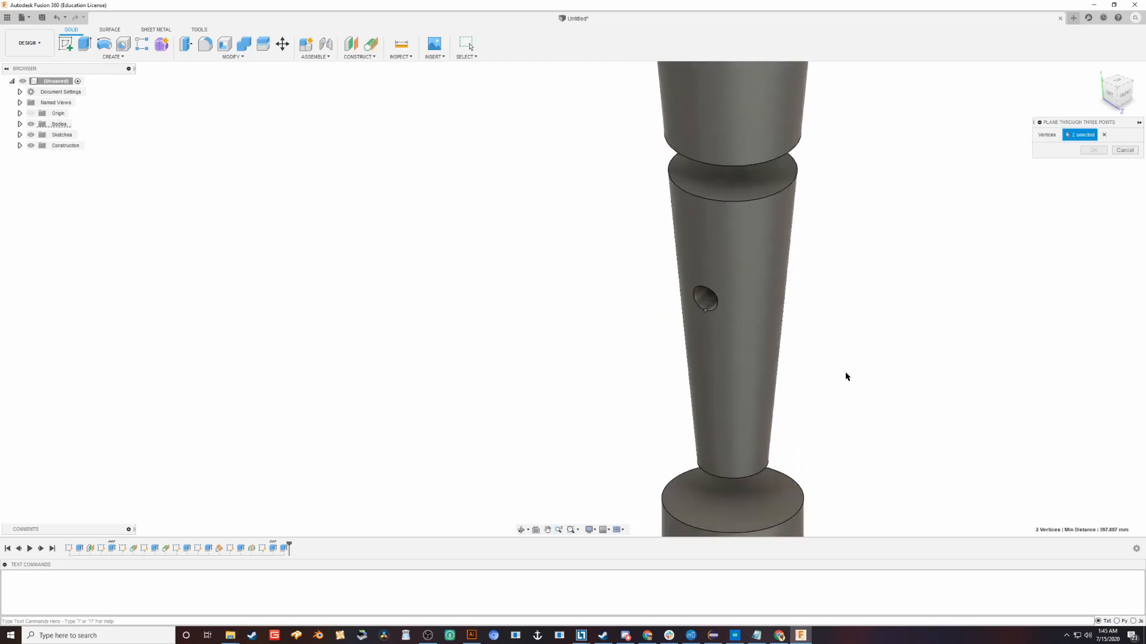
{"action": "middle_click_drag", "start_coordinate": [847, 376], "coordinate": [757, 257]}
{"action": "middle_click_drag", "start_coordinate": [831, 421], "coordinate": [786, 364]}
{"action": "mouse_move", "coordinate": [786, 364]}
{"action": "middle_mouse_down", "text": "shift"}
{"action": "mouse_move", "coordinate": [749, 351]}
{"action": "mouse_move", "coordinate": [769, 356]}
{"action": "middle_mouse_up", "text": "shift"}
{"action": "scroll", "coordinate": [669, 406], "scroll_direction": "down", "scroll_amount": 2}
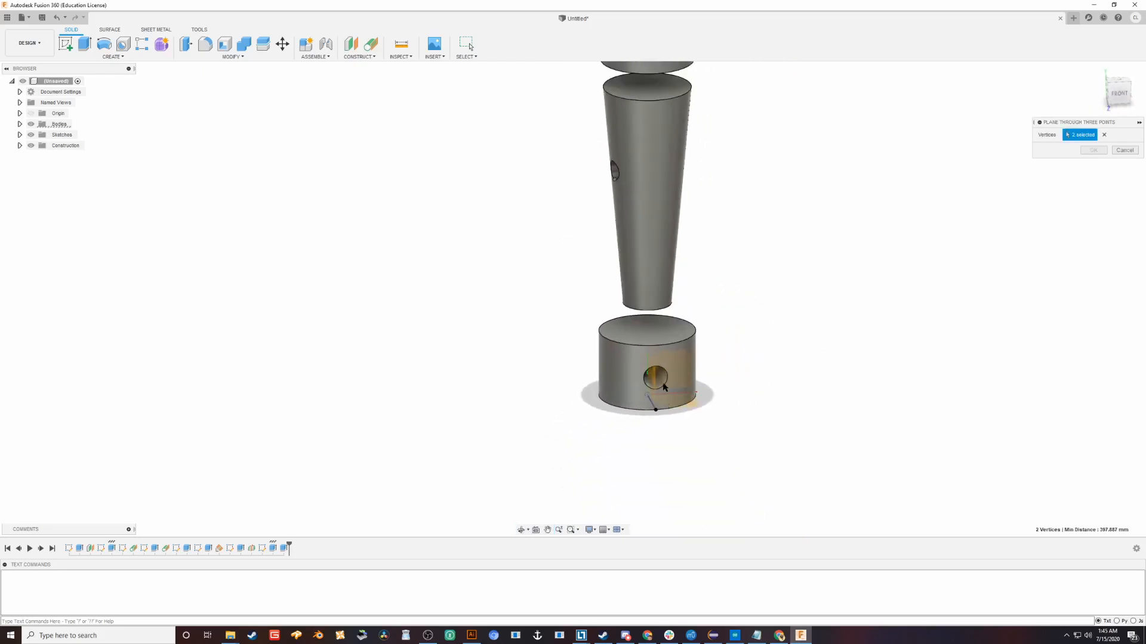
{"action": "scroll", "coordinate": [662, 388], "scroll_direction": "up", "scroll_amount": 3}
{"action": "left_click", "coordinate": [650, 435]}
{"action": "middle_click_drag", "start_coordinate": [519, 427], "coordinate": [606, 499]}
{"action": "scroll", "coordinate": [607, 498], "scroll_direction": "down", "scroll_amount": 3}
{"action": "middle_click_drag", "start_coordinate": [655, 391], "coordinate": [673, 445], "text": "shift"}
{"action": "middle_click_drag", "start_coordinate": [673, 445], "coordinate": [677, 345]}
{"action": "left_click", "coordinate": [1114, 150]}
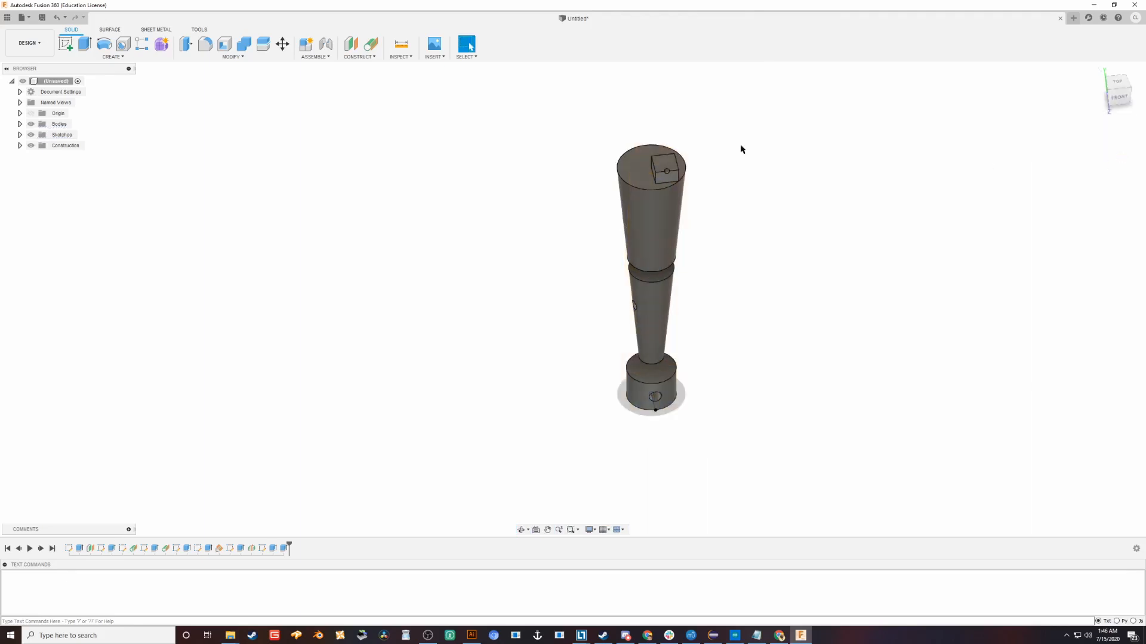
- Preview a Plane Along Path on the tapered cylinder's top circular edge, moving it around the rim, and cancel it
{"action": "left_click", "coordinate": [371, 57]}
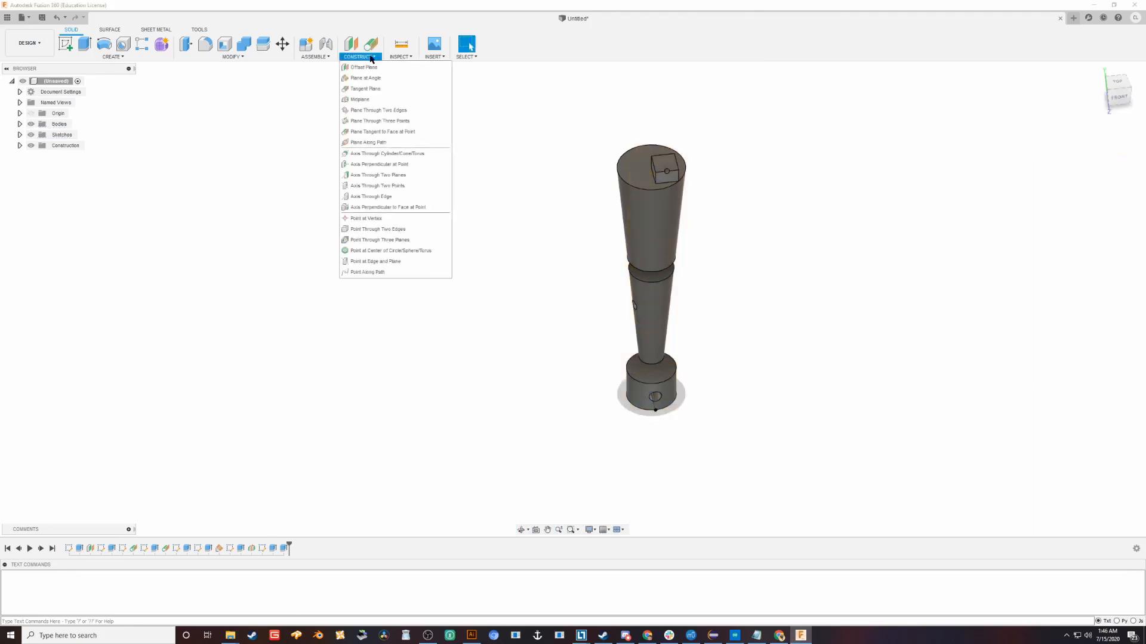
{"action": "left_click", "coordinate": [427, 143]}
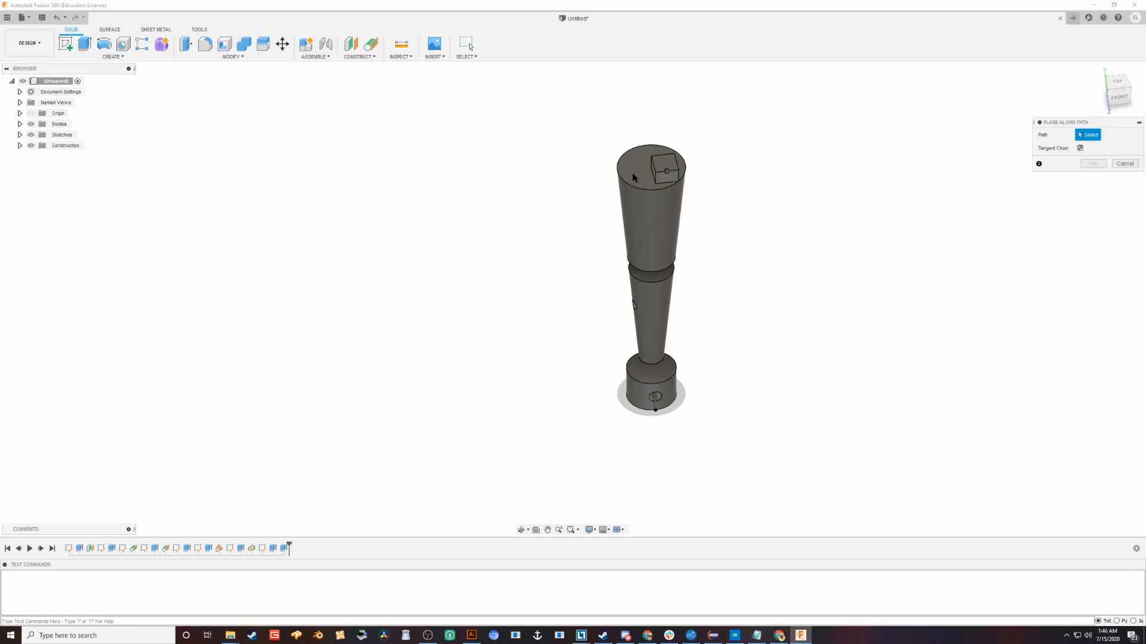
{"action": "left_click", "coordinate": [646, 188]}
{"action": "middle_click_drag", "start_coordinate": [687, 261], "coordinate": [670, 333], "text": "shift"}
{"action": "scroll", "coordinate": [669, 333], "scroll_direction": "up", "scroll_amount": 10}
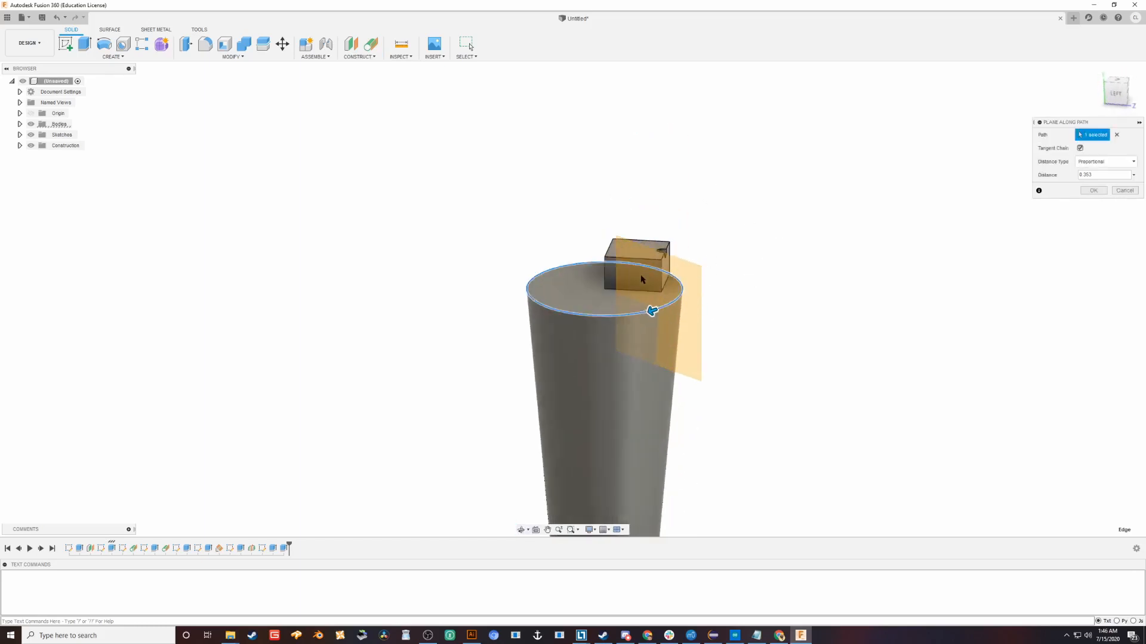
{"action": "left_click_drag", "start_coordinate": [661, 332], "coordinate": [589, 286]}
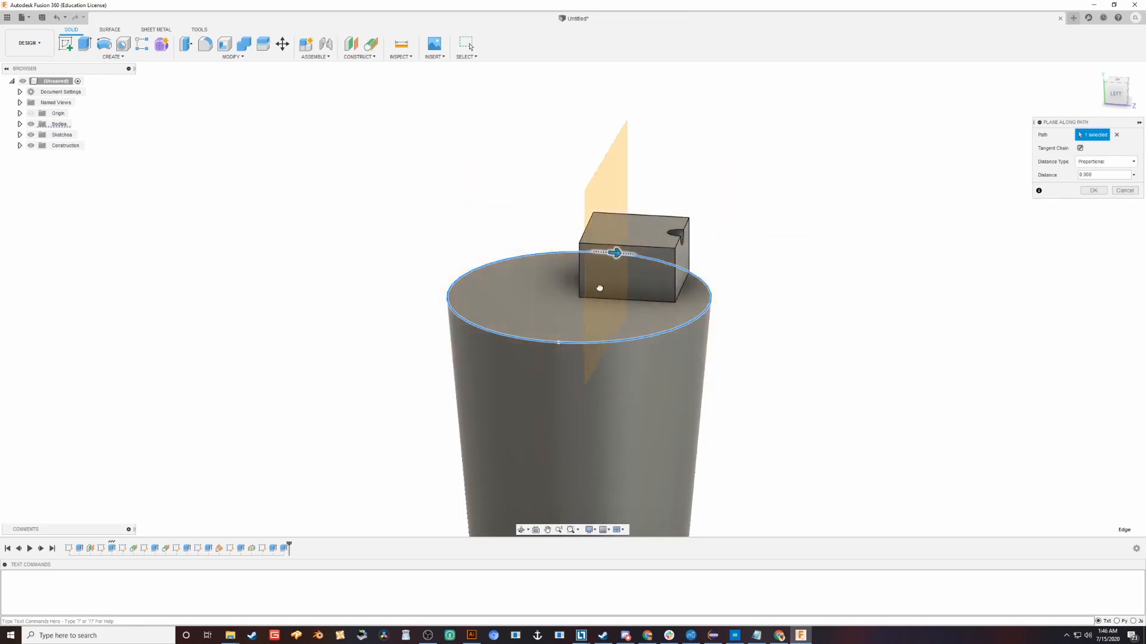
{"action": "key", "text": "Escape"}
- Sketch a large closed fit point spline with many overlapping loops on the rectangular block's top face, and finish the sketch
{"action": "scroll", "coordinate": [628, 270], "scroll_direction": "down", "scroll_amount": 3}
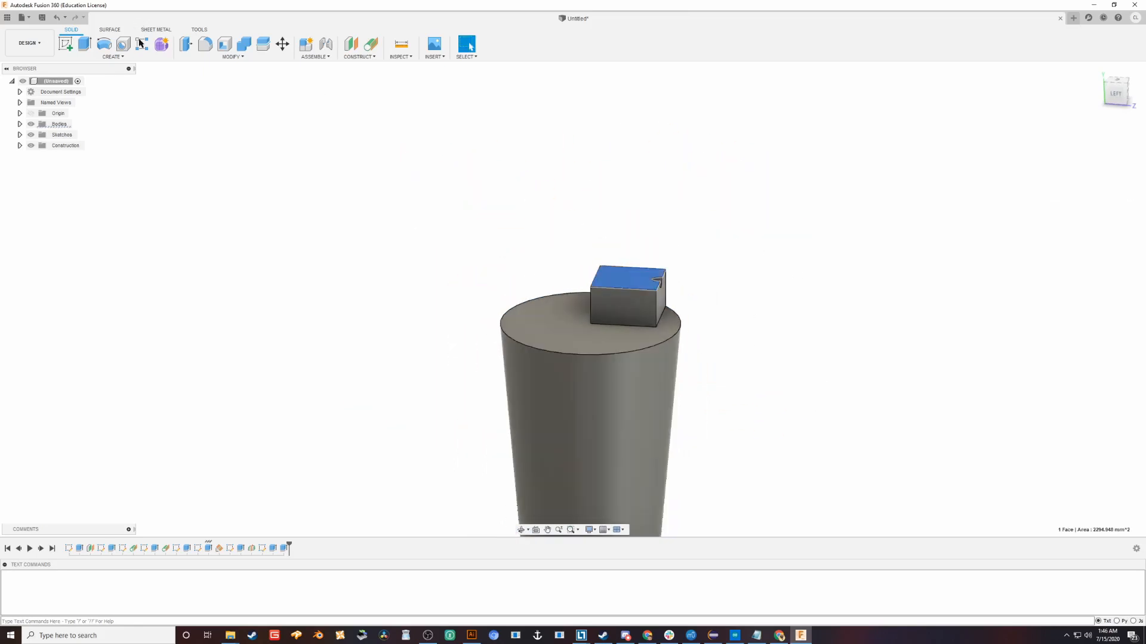
{"action": "left_click", "coordinate": [66, 44]}
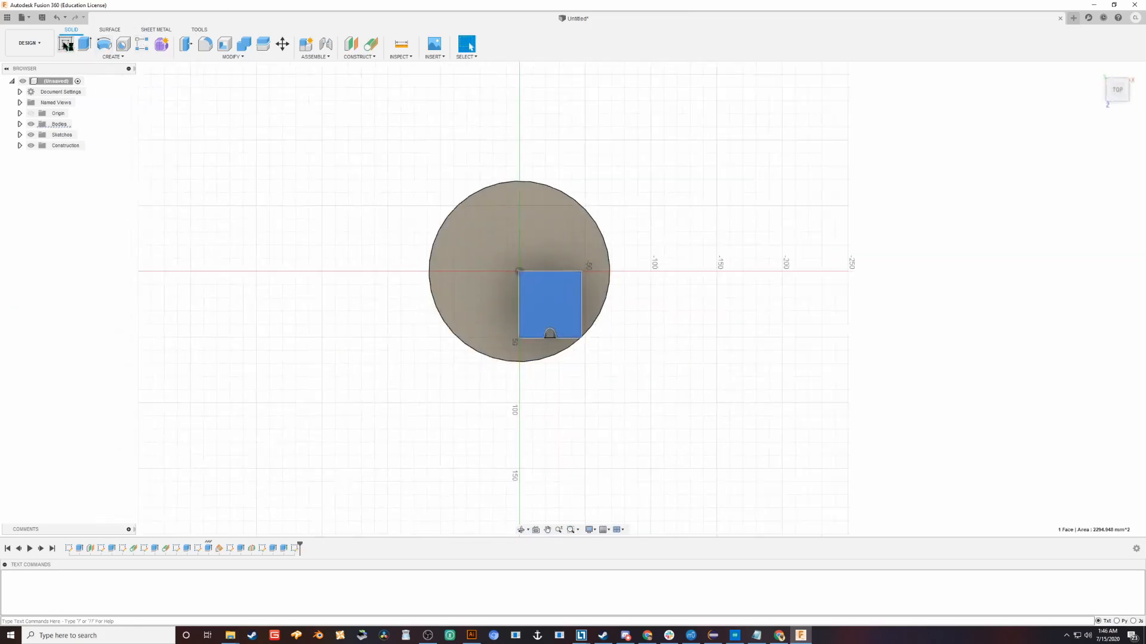
{"action": "left_click", "coordinate": [112, 56]}
{"action": "mouse_move", "coordinate": [117, 130]}
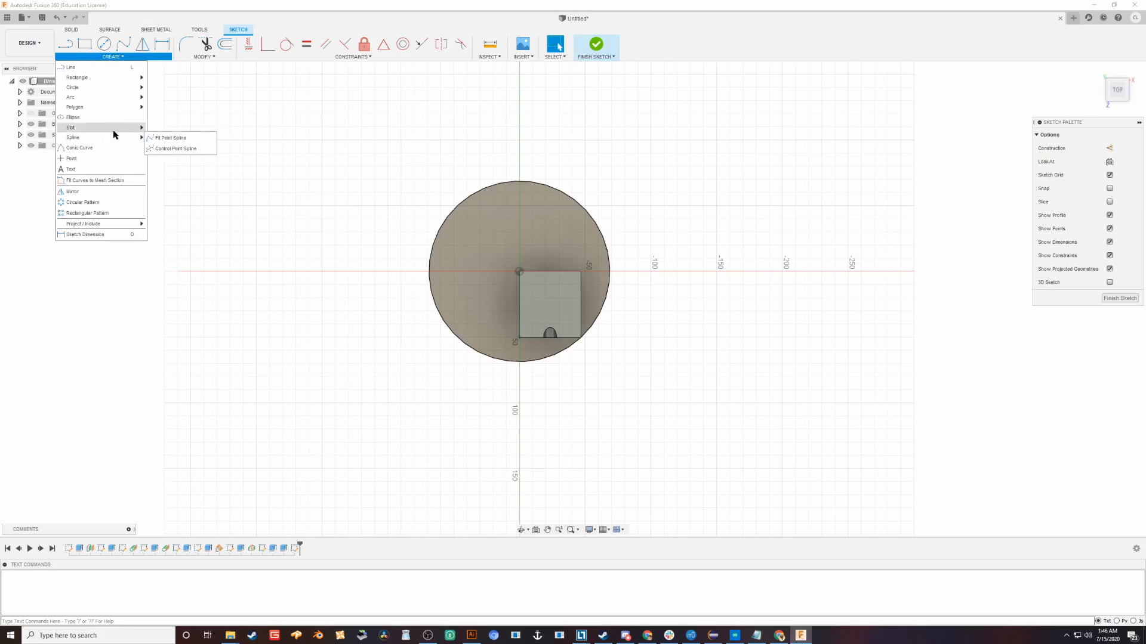
{"action": "mouse_move", "coordinate": [118, 99]}
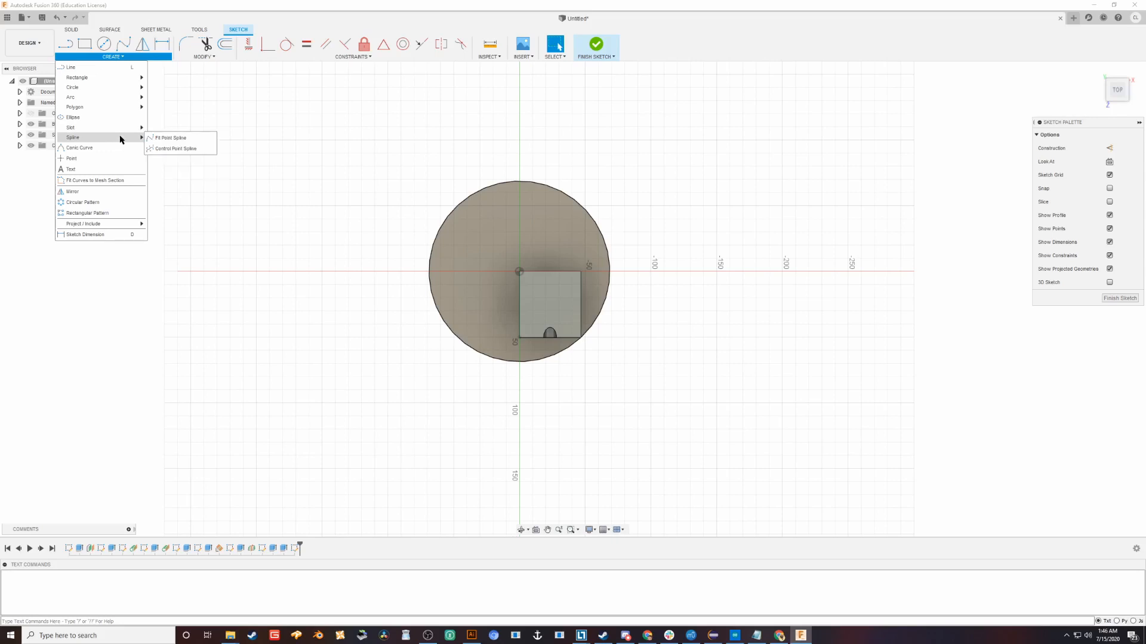
{"action": "left_click", "coordinate": [160, 139]}
{"action": "left_click", "coordinate": [648, 370]}
{"action": "left_click", "coordinate": [732, 263]}
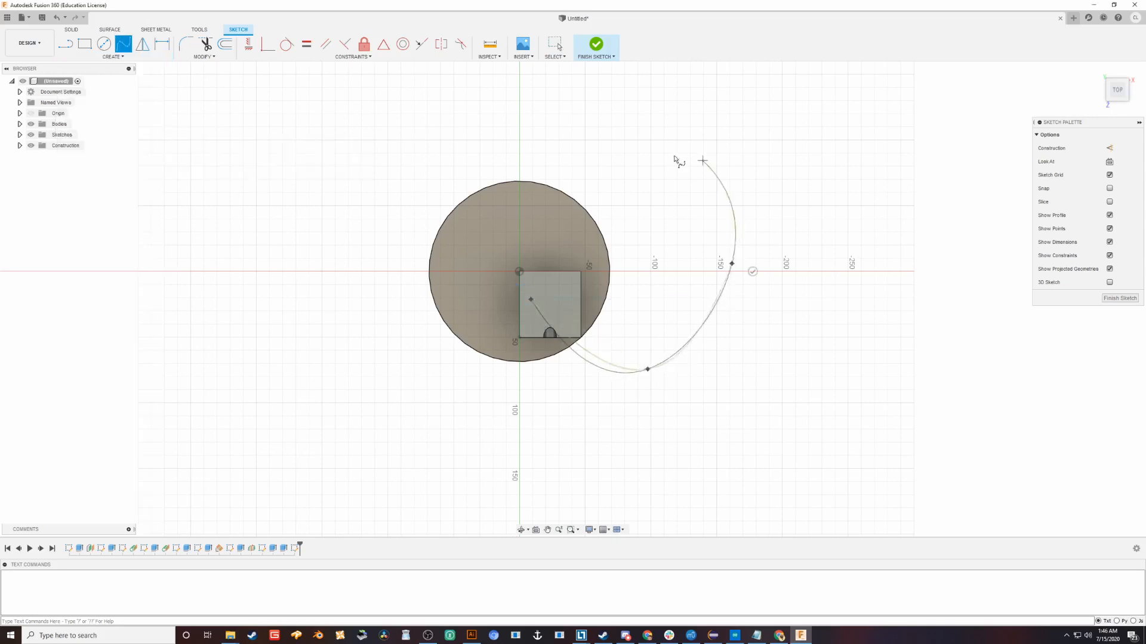
{"action": "left_click", "coordinate": [703, 160]}
{"action": "left_click", "coordinate": [550, 272]}
{"action": "left_click", "coordinate": [776, 327]}
{"action": "left_click", "coordinate": [611, 471]}
{"action": "left_click", "coordinate": [414, 465]}
{"action": "left_click", "coordinate": [242, 324]}
{"action": "left_click", "coordinate": [425, 333]}
{"action": "left_click", "coordinate": [580, 90]}
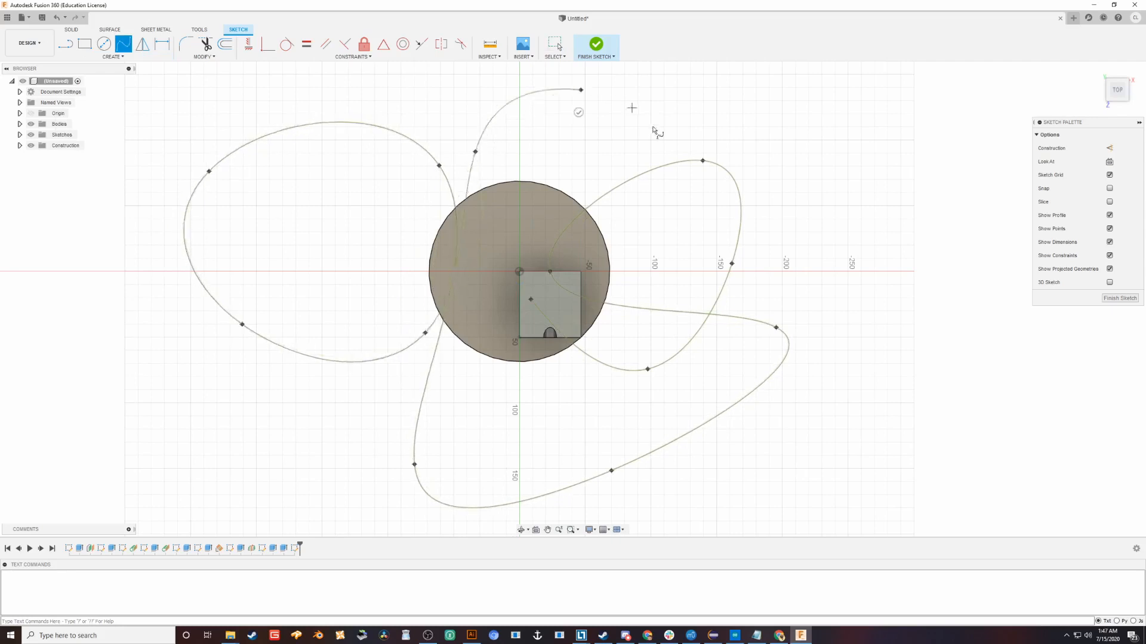
{"action": "left_click", "coordinate": [682, 225]}
{"action": "left_click", "coordinate": [380, 260]}
{"action": "left_click", "coordinate": [404, 86]}
{"action": "left_click", "coordinate": [182, 218]}
{"action": "left_click", "coordinate": [349, 403]}
{"action": "left_click", "coordinate": [429, 516]}
{"action": "left_click", "coordinate": [281, 462]}
{"action": "left_click", "coordinate": [240, 417]}
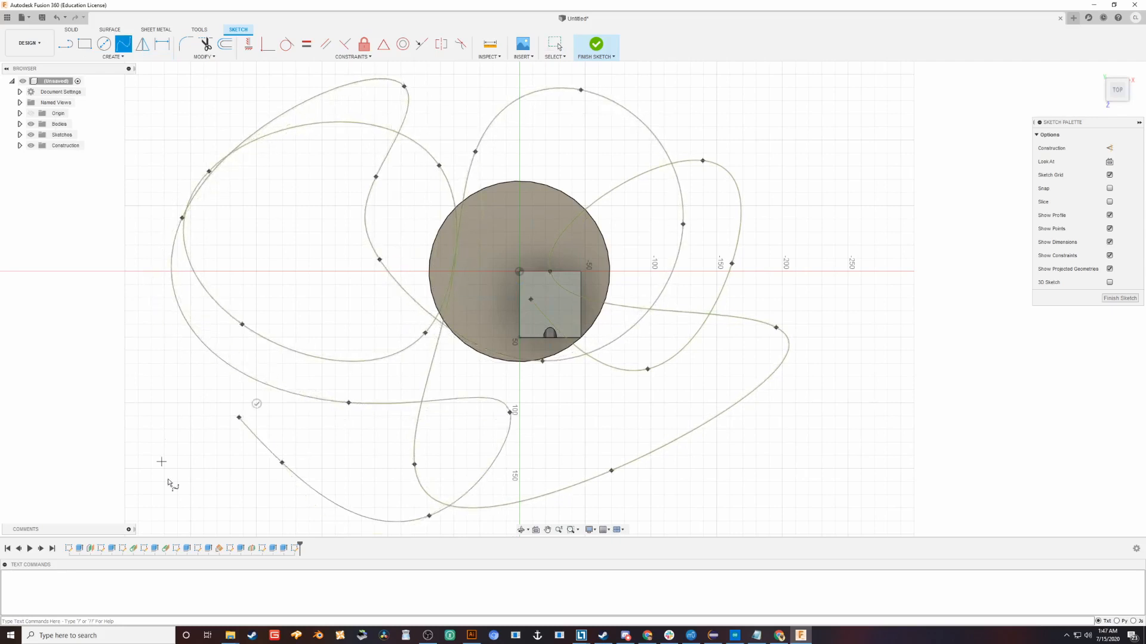
{"action": "left_click", "coordinate": [128, 470]}
{"action": "left_click", "coordinate": [124, 352]}
{"action": "left_click", "coordinate": [266, 271]}
{"action": "left_click", "coordinate": [470, 427]}
{"action": "left_click", "coordinate": [608, 357]}
{"action": "left_click", "coordinate": [778, 160]}
{"action": "left_click", "coordinate": [814, 426]}
{"action": "left_click", "coordinate": [620, 333]}
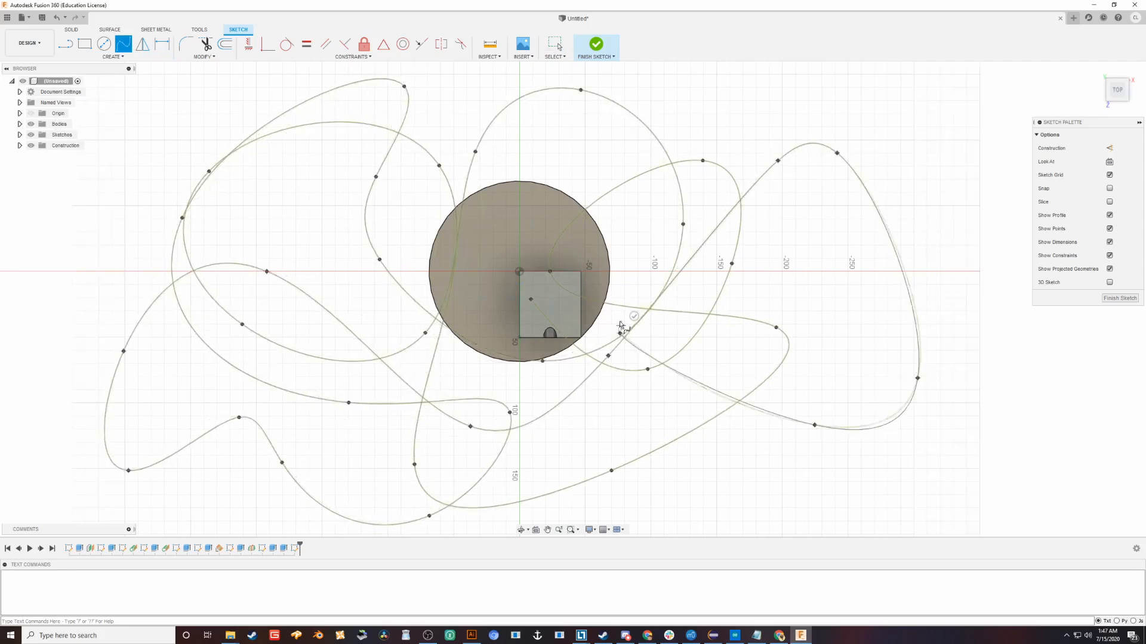
{"action": "left_click", "coordinate": [532, 300]}
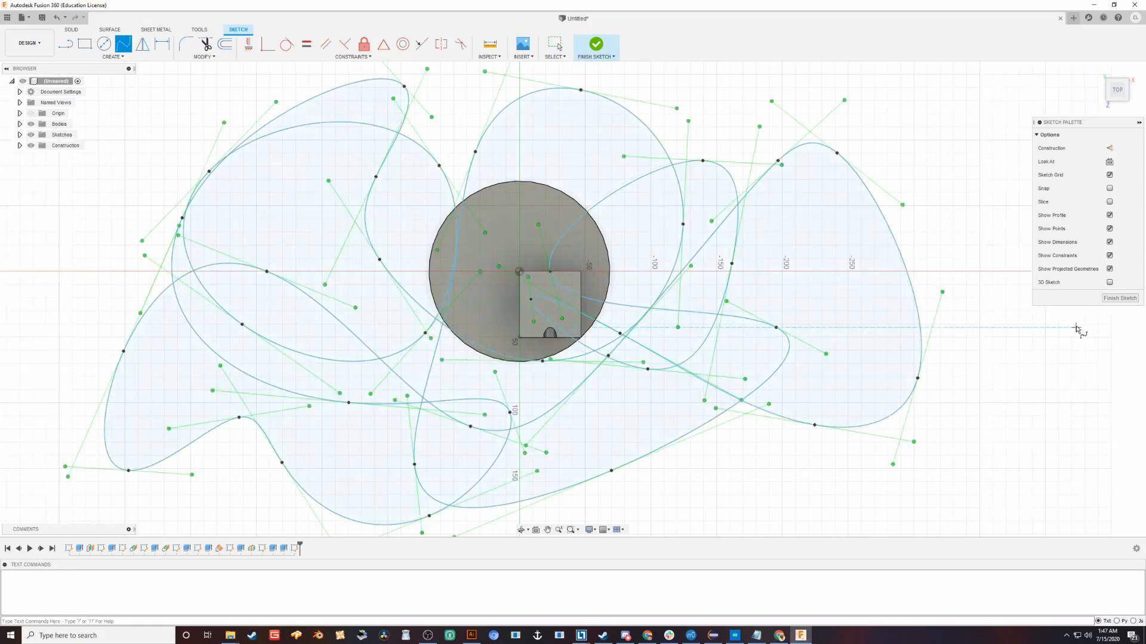
{"action": "left_click", "coordinate": [1127, 299]}
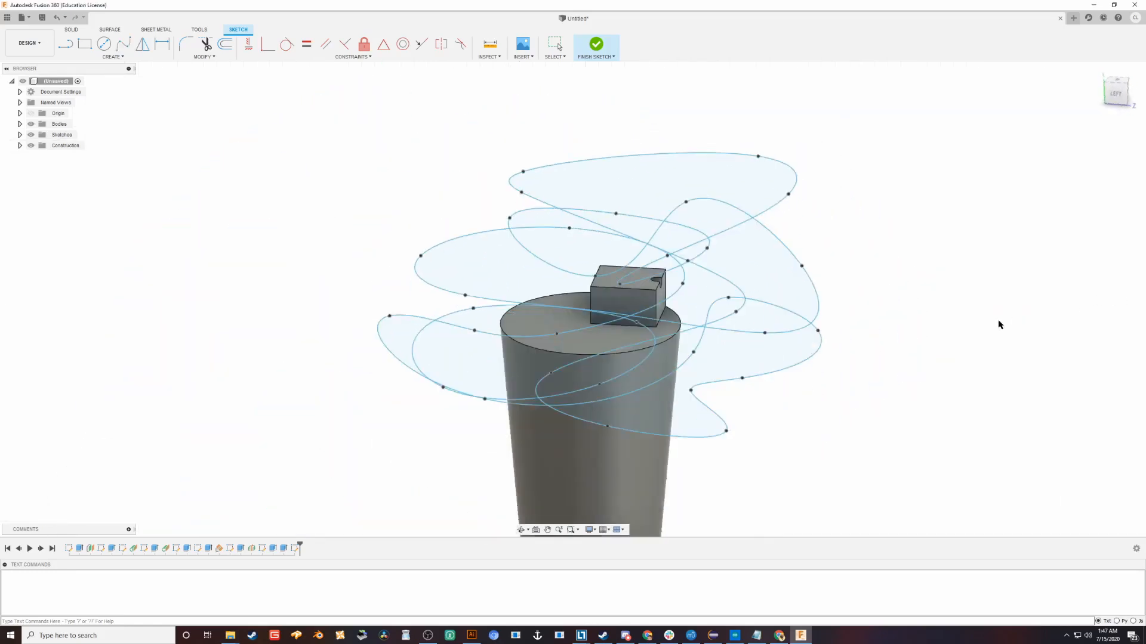
- Try a Plane Along Path on the looping spline, clearing its distance value before confirming, and undo the plane
{"action": "middle_click_drag", "start_coordinate": [1068, 340], "coordinate": [859, 293], "text": "shift"}
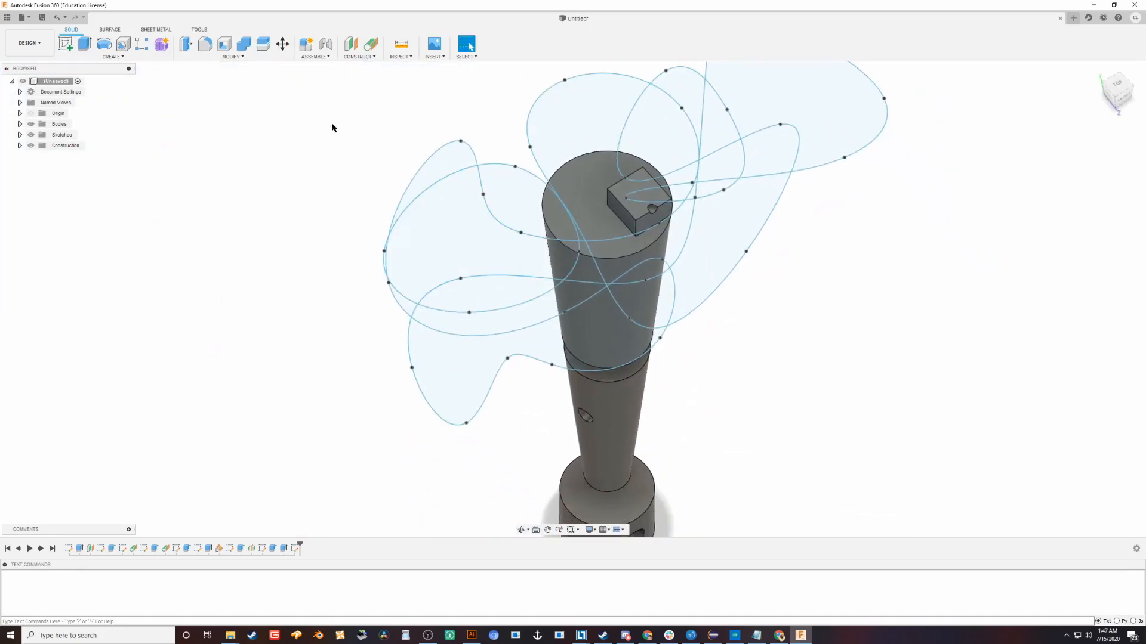
{"action": "left_click", "coordinate": [367, 56]}
{"action": "left_click", "coordinate": [368, 142]}
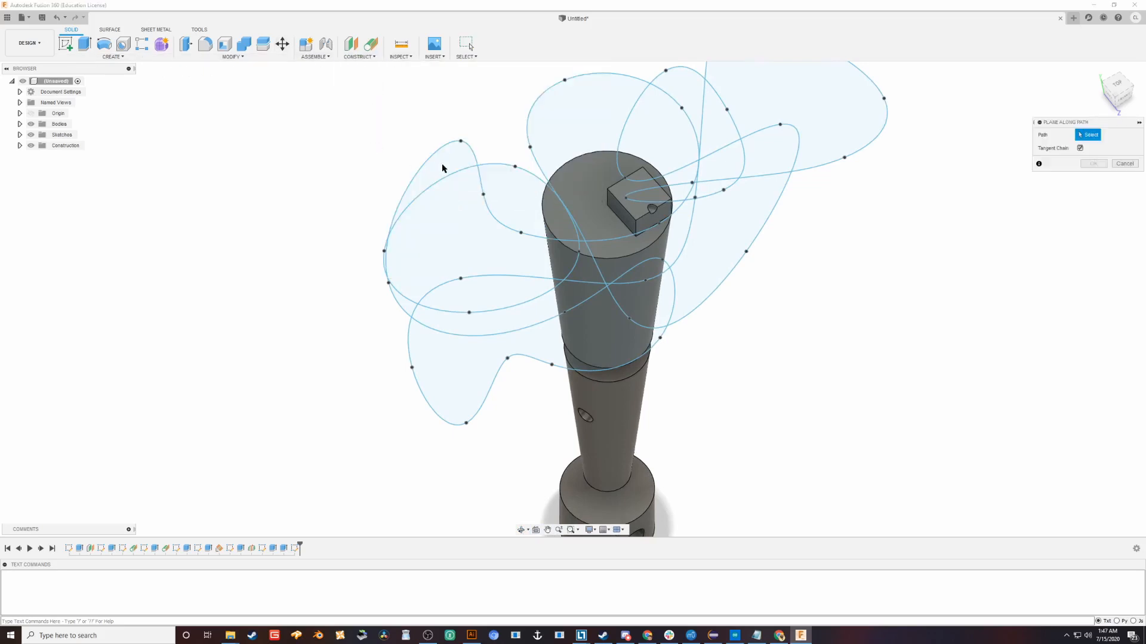
{"action": "left_click", "coordinate": [453, 174]}
{"action": "middle_click_drag", "start_coordinate": [310, 239], "coordinate": [622, 155], "text": "shift"}
{"action": "left_click", "coordinate": [1134, 175]}
{"action": "left_click_drag", "start_coordinate": [623, 155], "coordinate": [456, 222]}
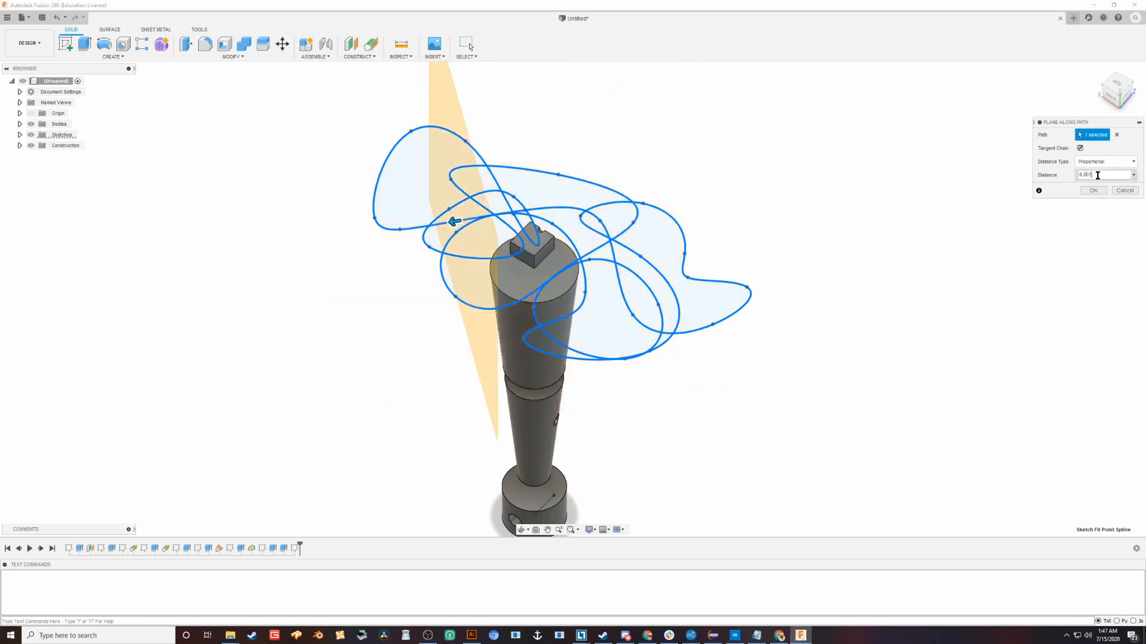
{"action": "key", "text": "BackSpace"}
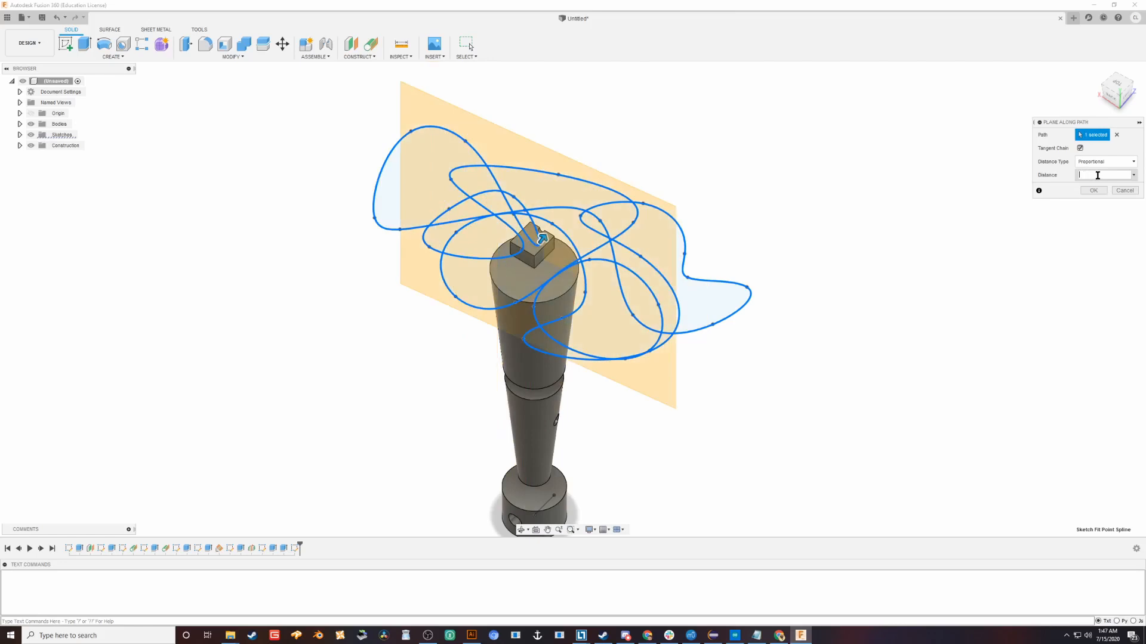
{"action": "key", "text": "Return"}
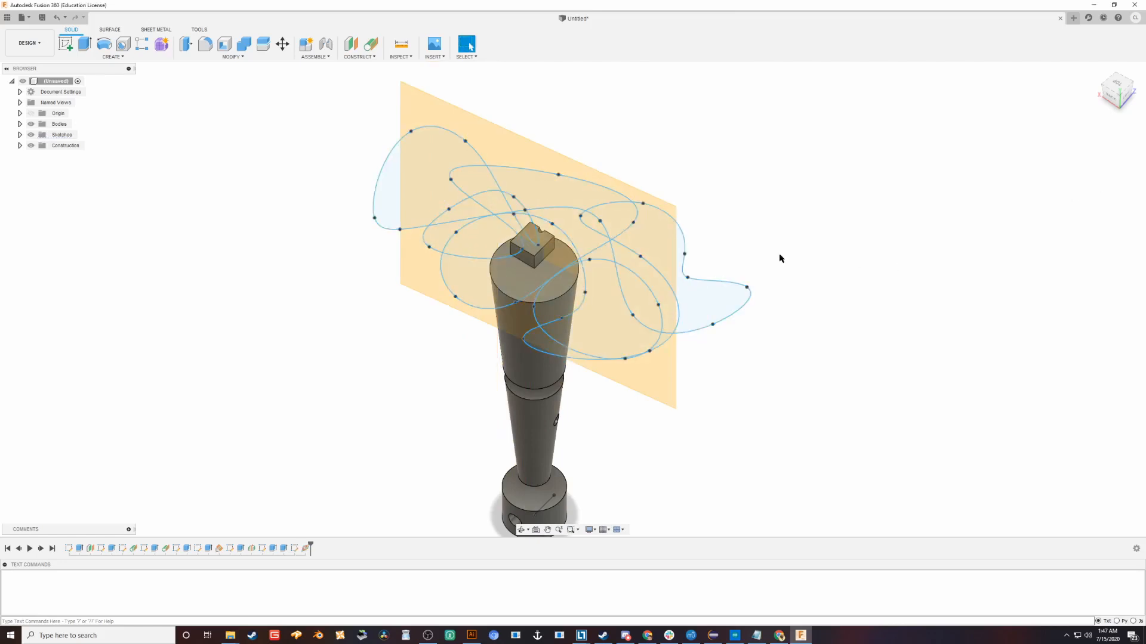
{"action": "key", "text": "ctrl+z"}
- Preview another Plane Along Path on the looping spline, shifting it to a different position on the curve, and cancel it
{"action": "left_click", "coordinate": [360, 60]}
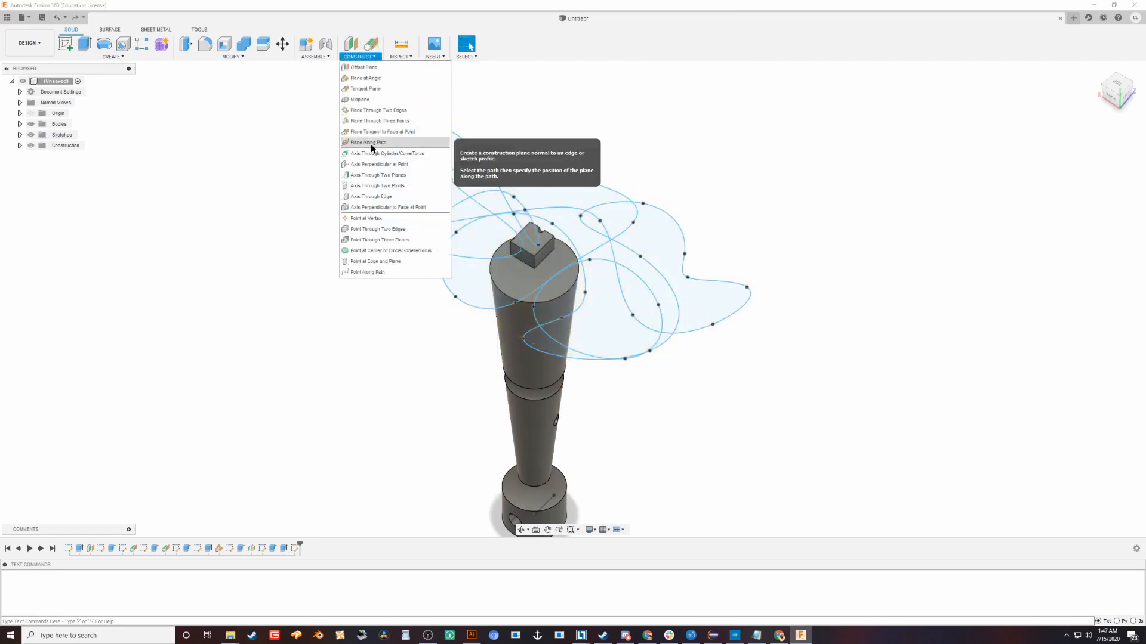
{"action": "left_click", "coordinate": [370, 144]}
{"action": "left_click", "coordinate": [586, 356]}
{"action": "left_click_drag", "start_coordinate": [586, 356], "coordinate": [622, 211]}
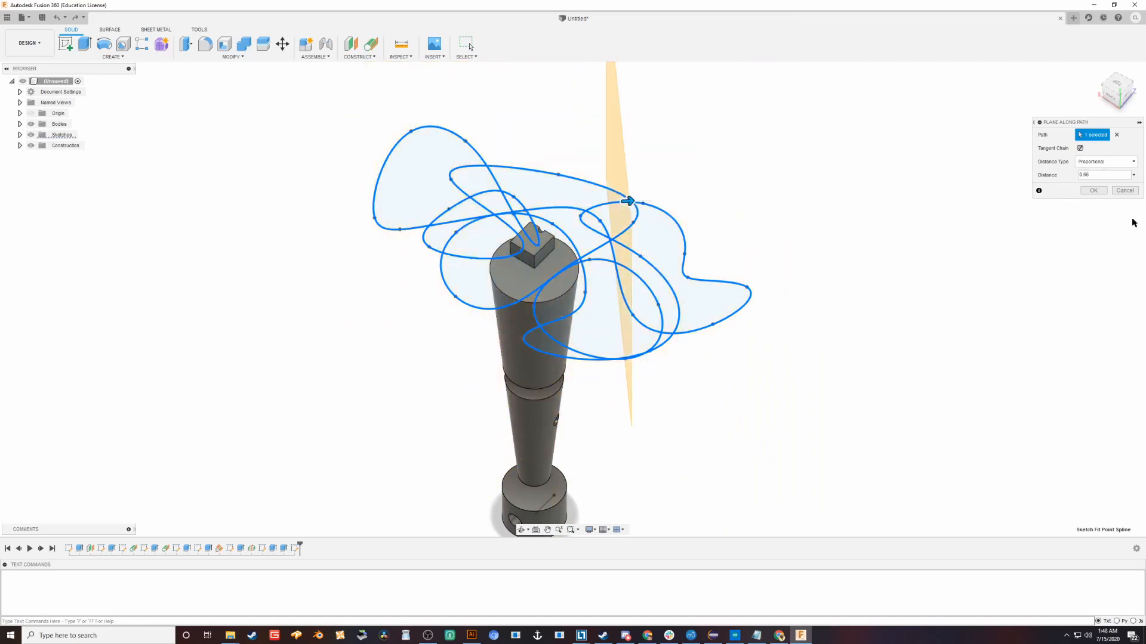
{"action": "key", "text": "Return"}
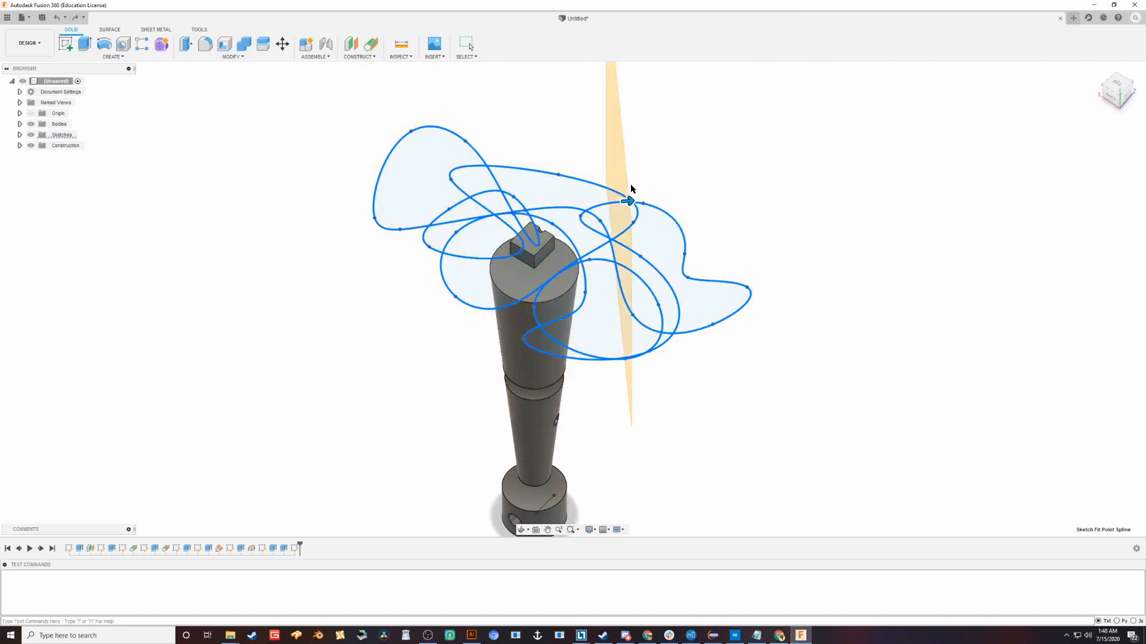
{"action": "middle_click_drag", "start_coordinate": [626, 190], "coordinate": [561, 208]}
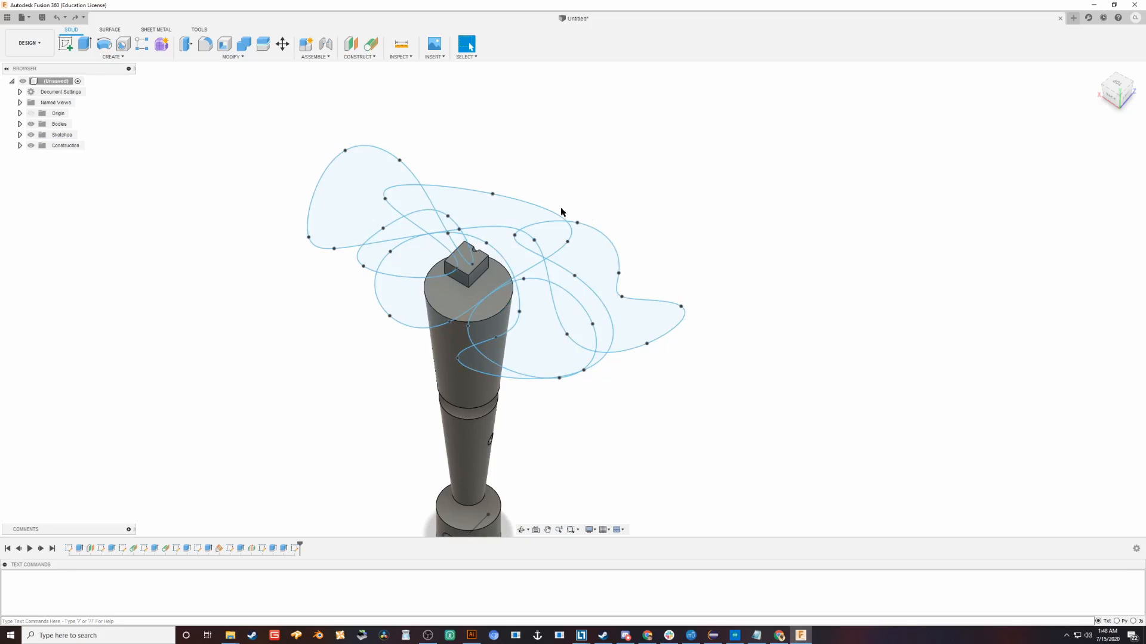
- Add a user parameter named pathPos in mm with the expression 0.6
{"action": "left_click", "coordinate": [246, 57]}
{"action": "left_click", "coordinate": [203, 262]}
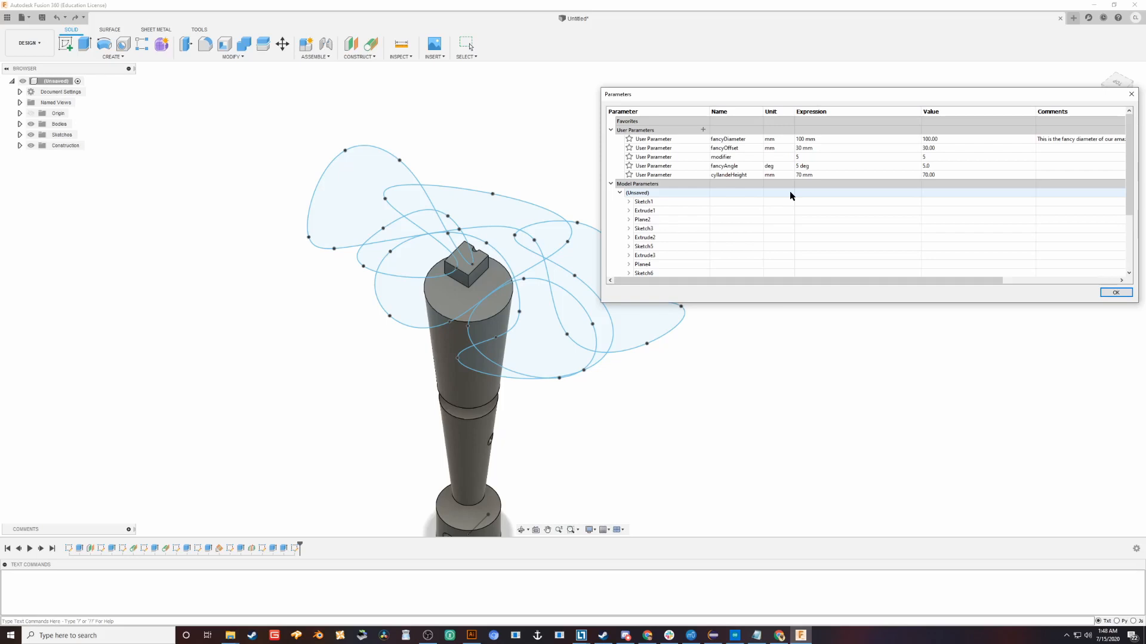
{"action": "left_click", "coordinate": [703, 129]}
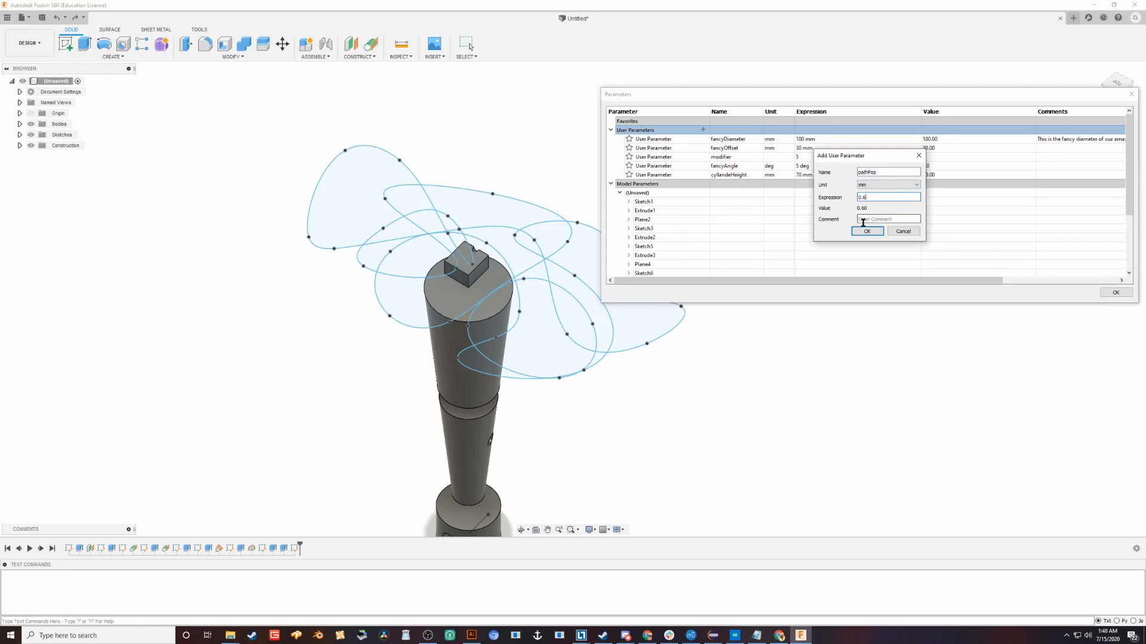
{"action": "left_click", "coordinate": [867, 231]}
{"action": "left_click", "coordinate": [1115, 292]}
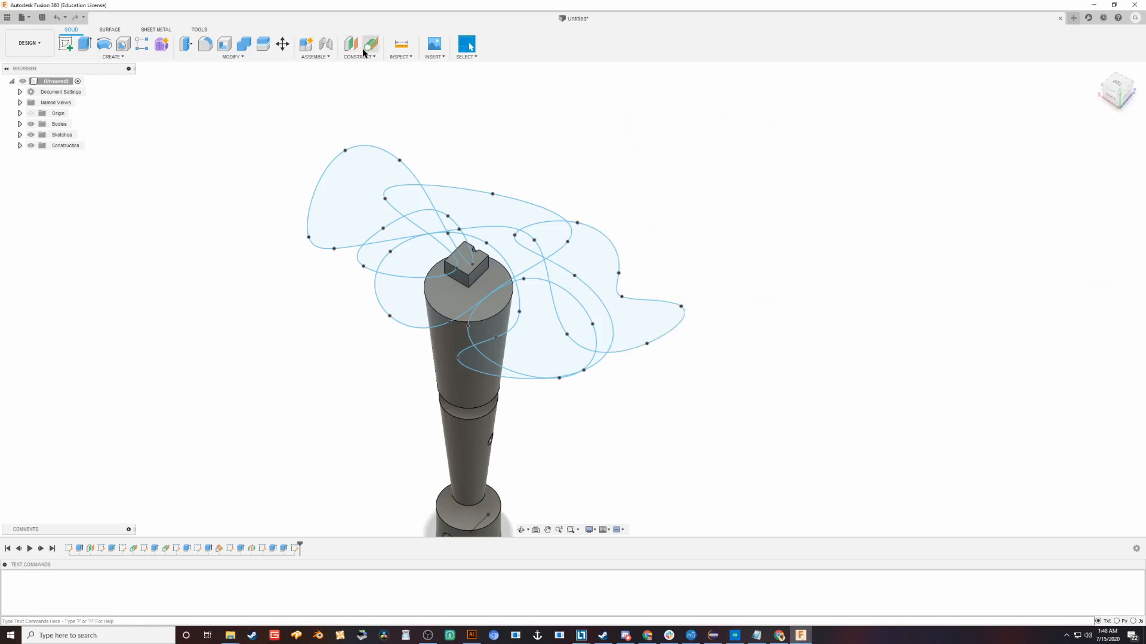
- Create a Plane Along Path on the looping spline with its proportional distance set to the pathPos parameter
{"action": "left_click", "coordinate": [364, 53]}
{"action": "left_click", "coordinate": [364, 184]}
{"action": "left_click", "coordinate": [490, 195]}
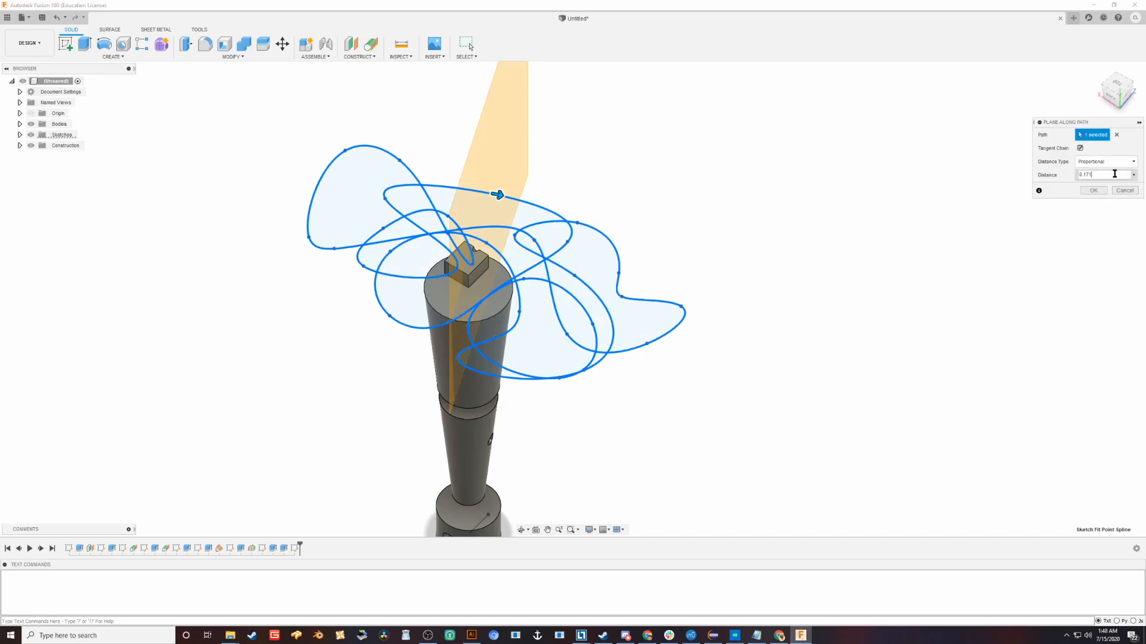
{"action": "type", "text": "path"}
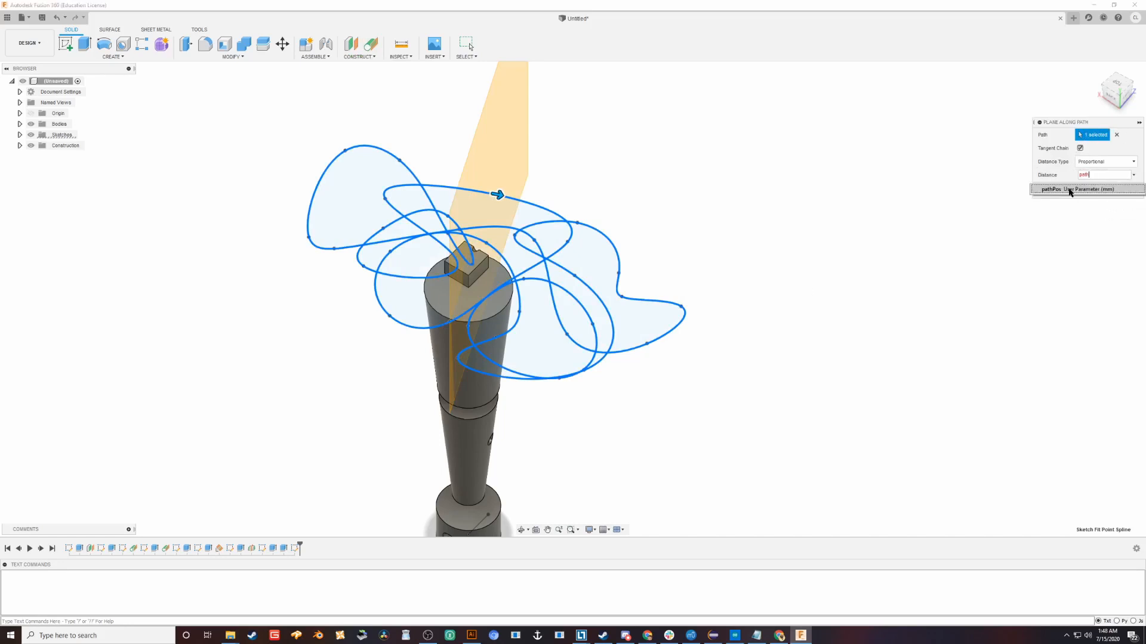
{"action": "left_click", "coordinate": [1069, 190]}
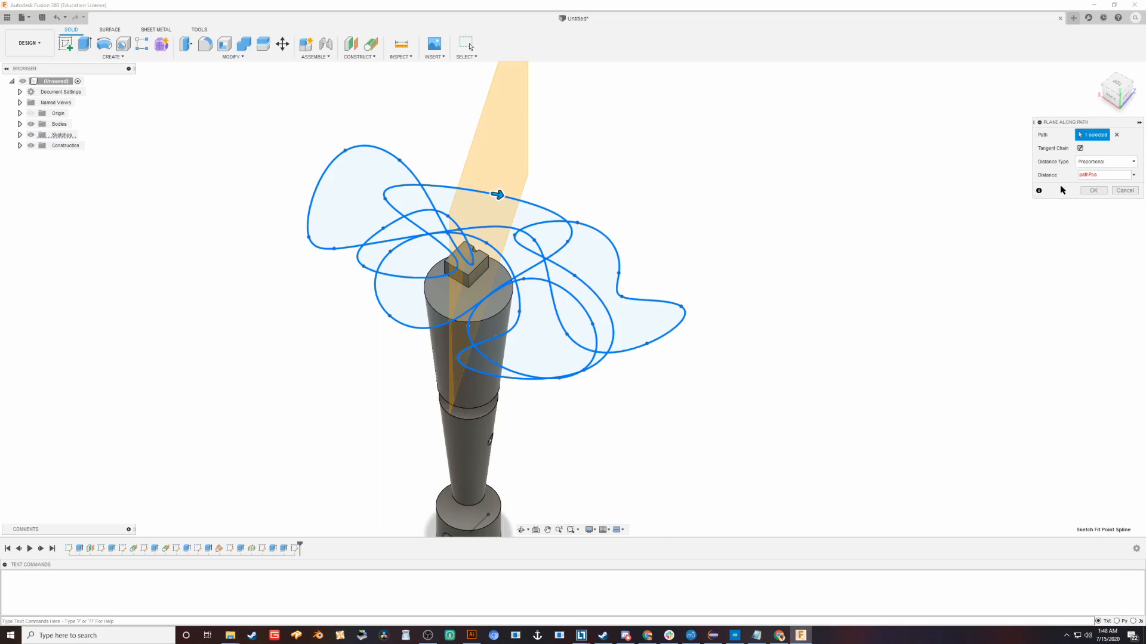
{"action": "left_click", "coordinate": [1125, 191]}
{"action": "left_click", "coordinate": [377, 58]}
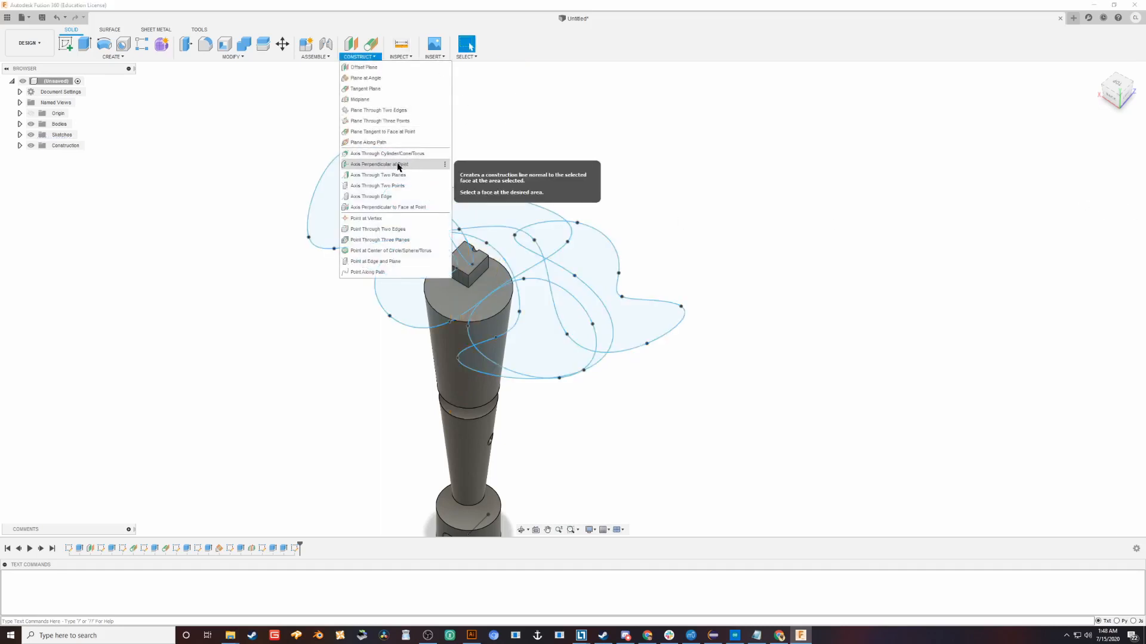
{"action": "left_click", "coordinate": [389, 148]}
{"action": "left_click", "coordinate": [1127, 164]}
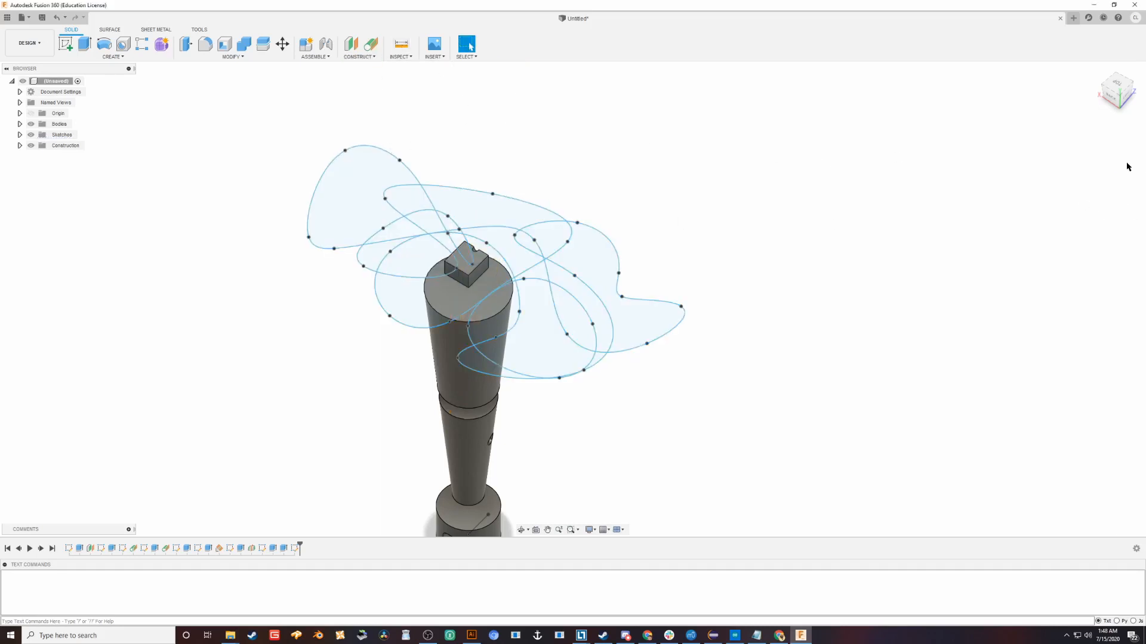
- Delete the pathPos user parameter from the design's parameters
{"action": "left_click", "coordinate": [248, 58]}
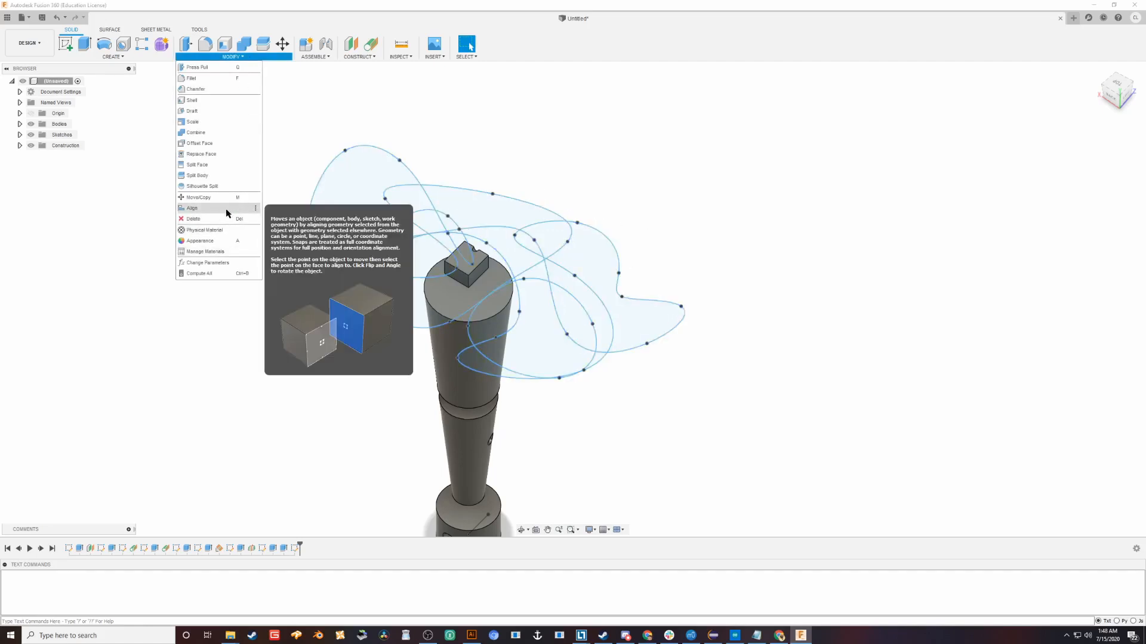
{"action": "left_click", "coordinate": [207, 262]}
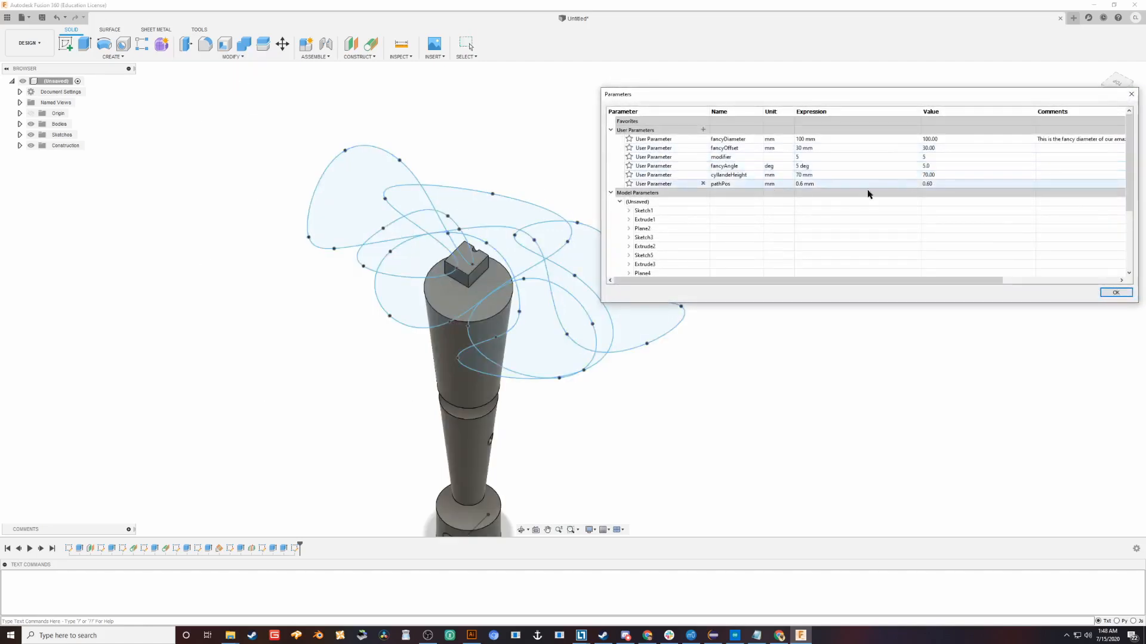
{"action": "left_click", "coordinate": [788, 185]}
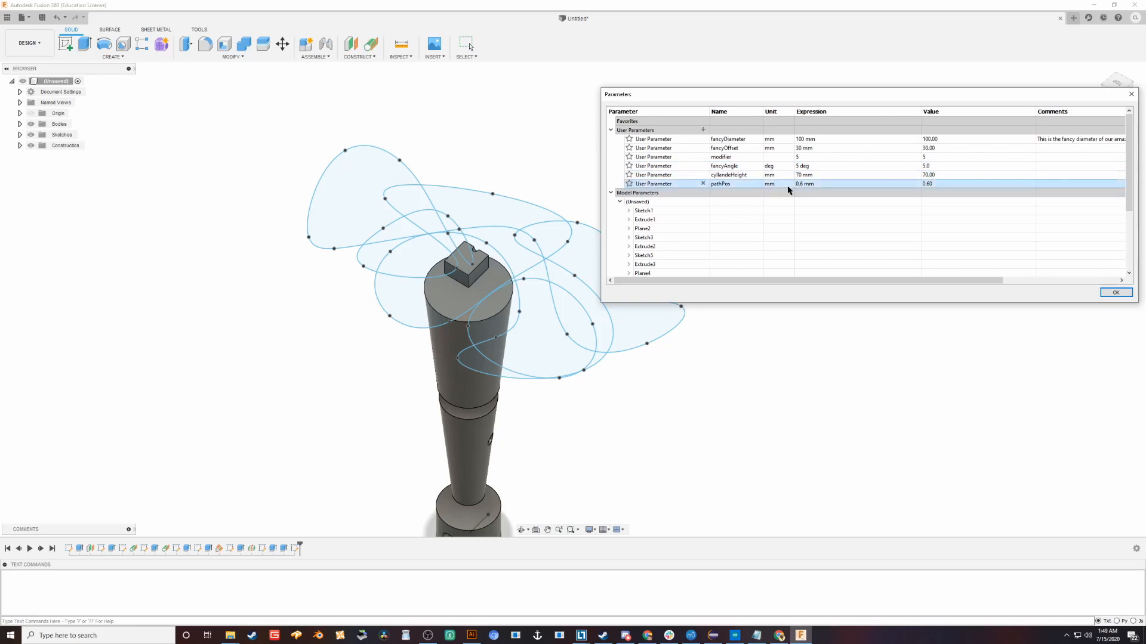
{"action": "double_click", "coordinate": [808, 184]}
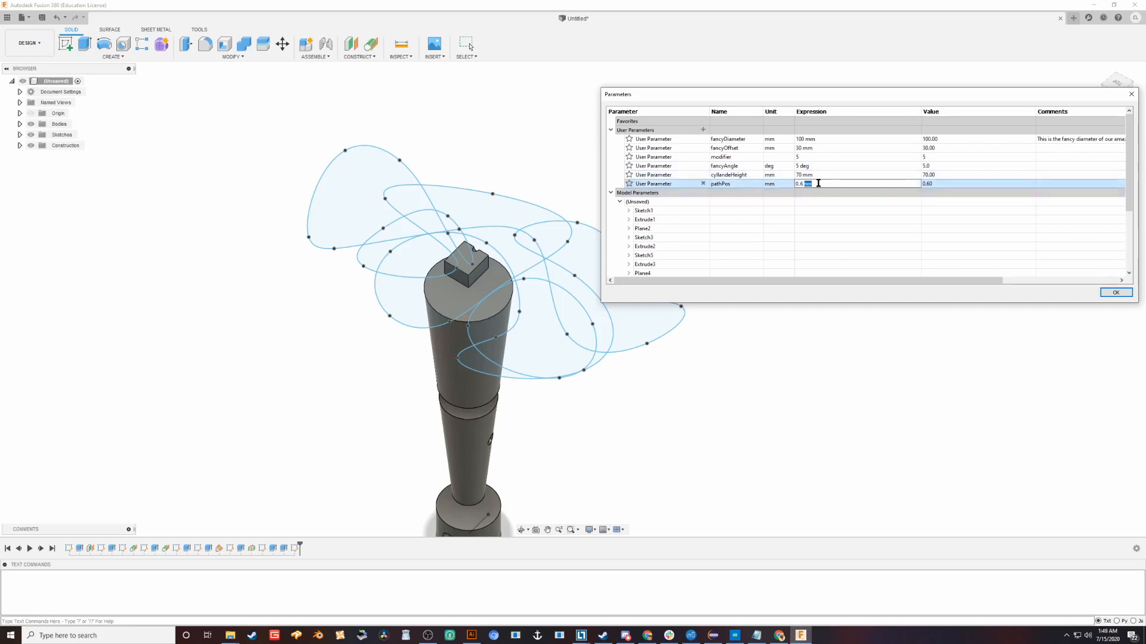
{"action": "left_click", "coordinate": [703, 184]}
- Add a user parameter named pathPos with no units and the expression 0.6, and close the parameters
{"action": "left_click", "coordinate": [702, 130]}
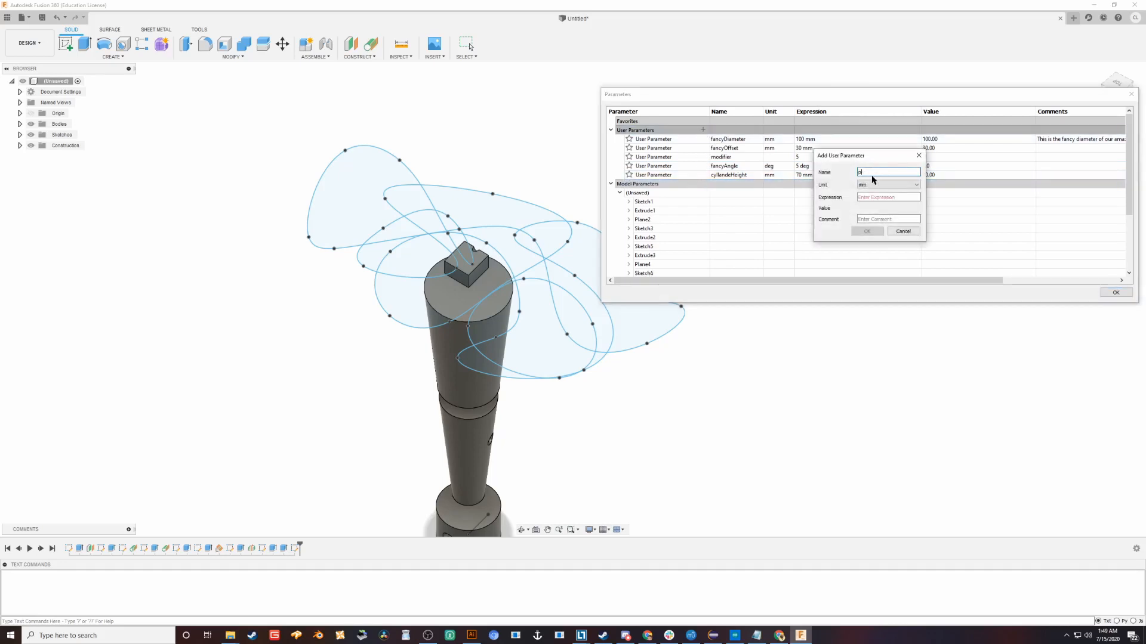
{"action": "left_click", "coordinate": [915, 186]}
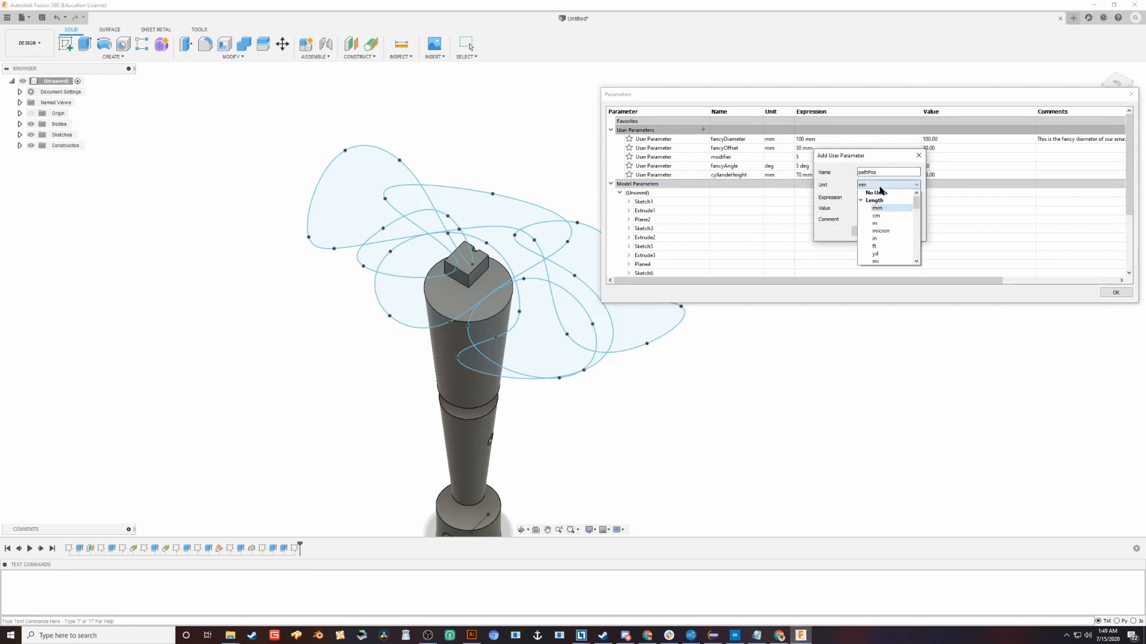
{"action": "left_click", "coordinate": [876, 193]}
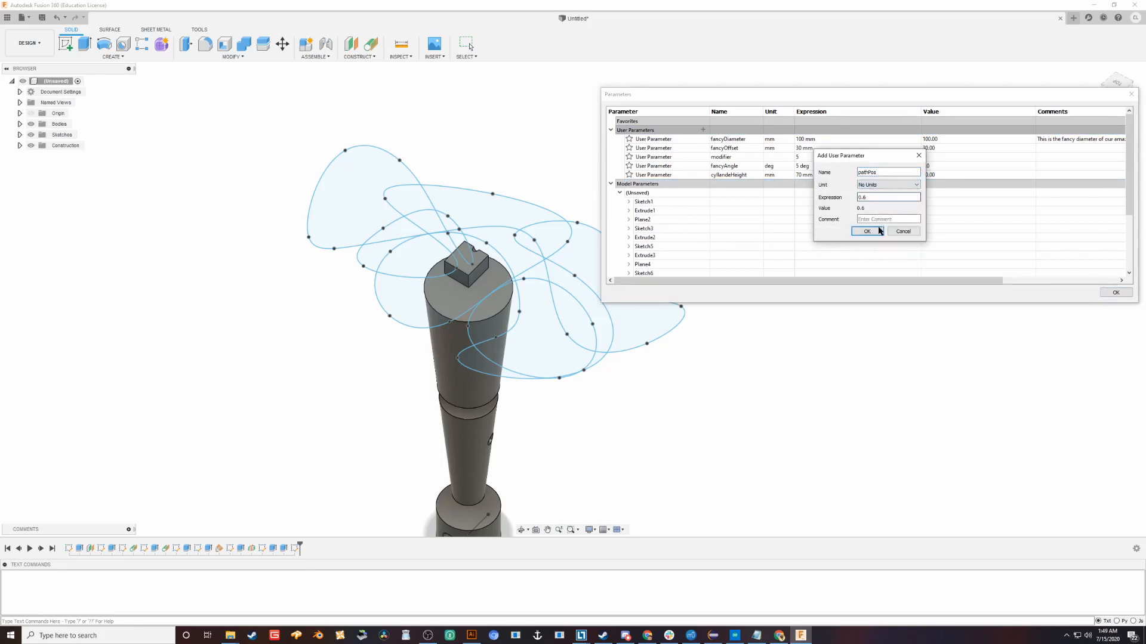
{"action": "left_click", "coordinate": [866, 231]}
{"action": "left_click", "coordinate": [1115, 292]}
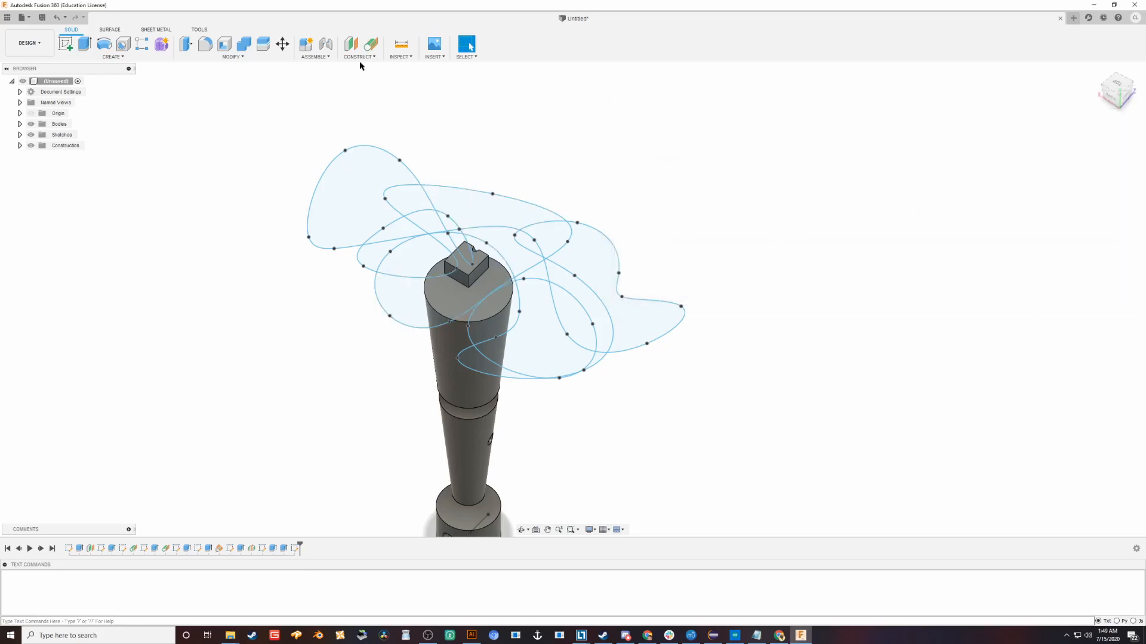
- Construct a plane along the closed spline path, with a proportional distance driven by pathPos
{"action": "left_click", "coordinate": [359, 56]}
{"action": "left_click", "coordinate": [361, 146]}
{"action": "left_click", "coordinate": [471, 188]}
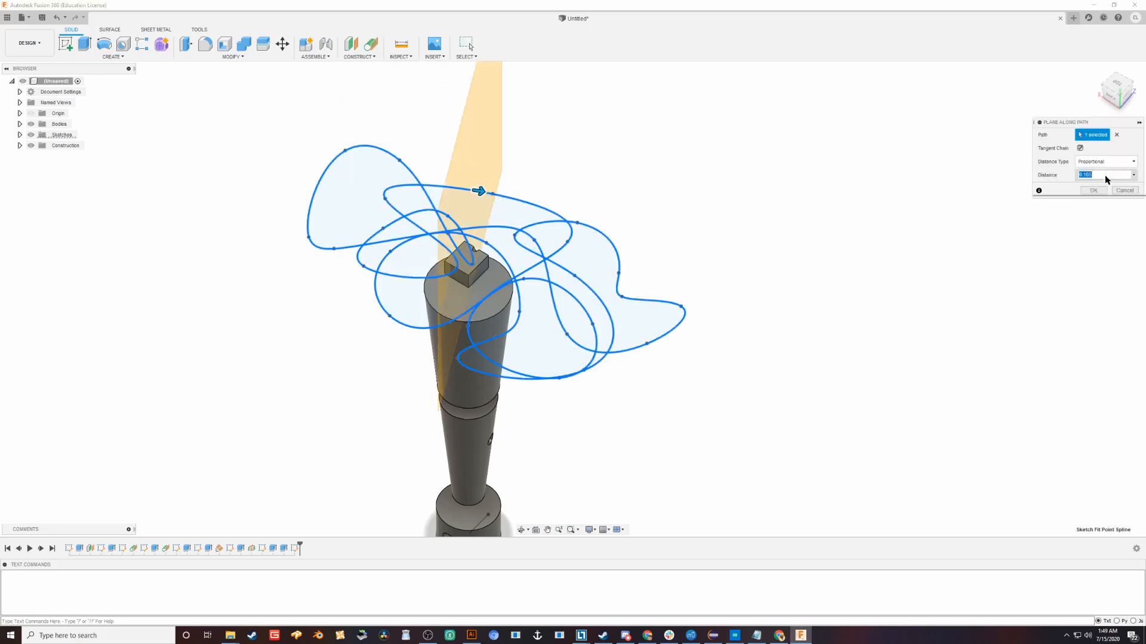
{"action": "left_click", "coordinate": [1105, 174]}
{"action": "type", "text": "pa"}
{"action": "left_click", "coordinate": [1044, 188]}
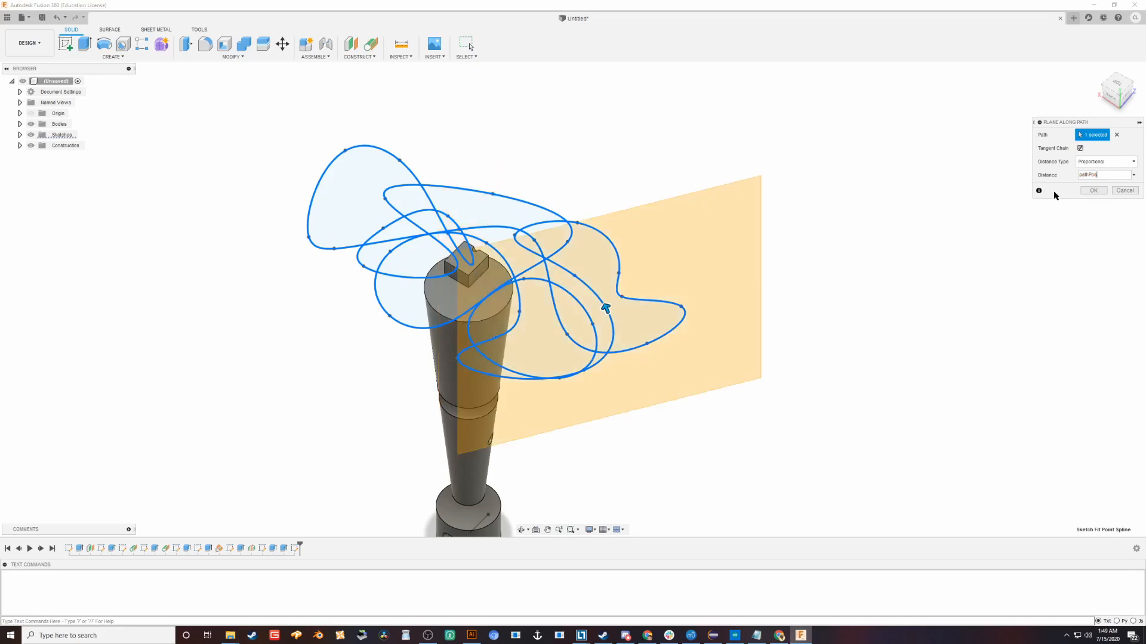
{"action": "left_click", "coordinate": [1093, 190]}
- Sketch a 40 mm diameter circle on the new path plane, centred on the sketch origin
{"action": "middle_click_drag", "start_coordinate": [677, 174], "coordinate": [788, 158], "text": "shift"}
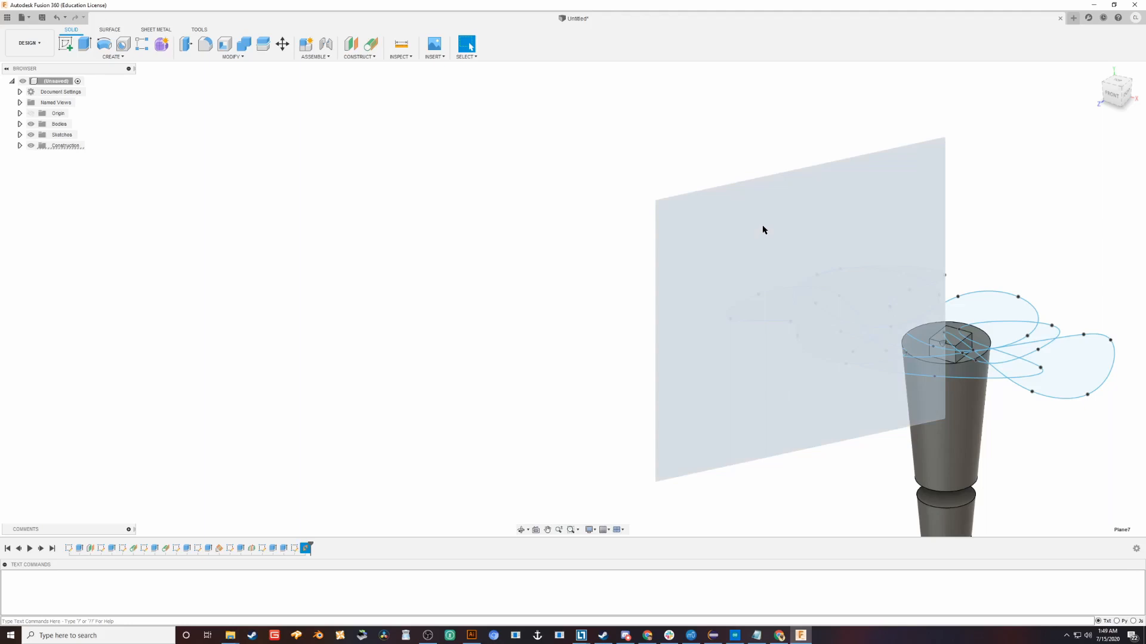
{"action": "key", "text": "c"}
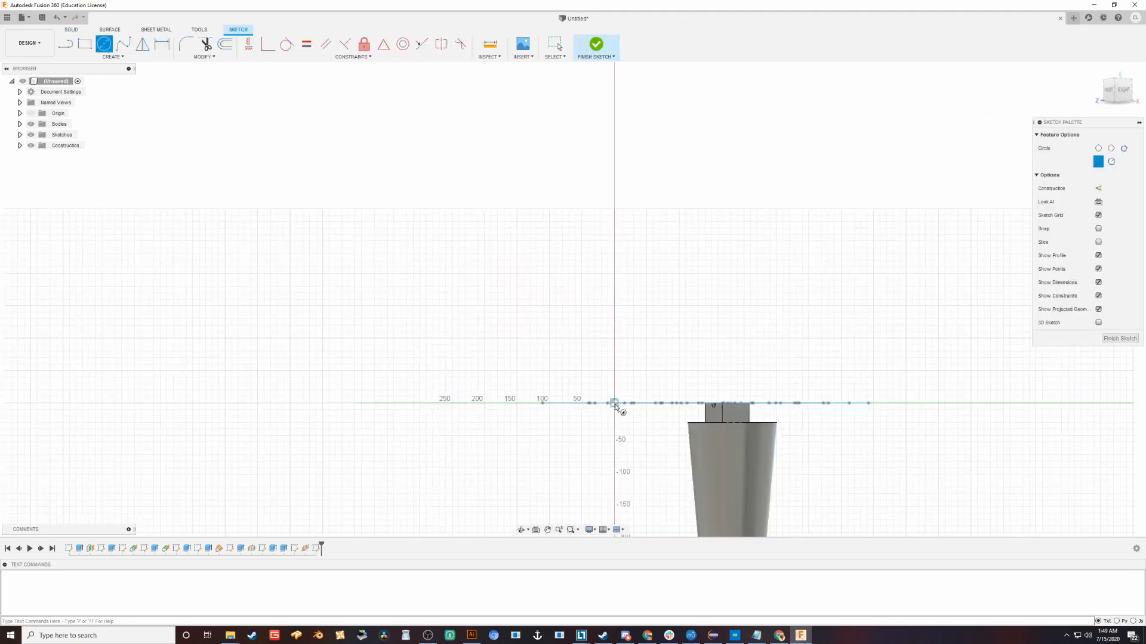
{"action": "left_click", "coordinate": [615, 404]}
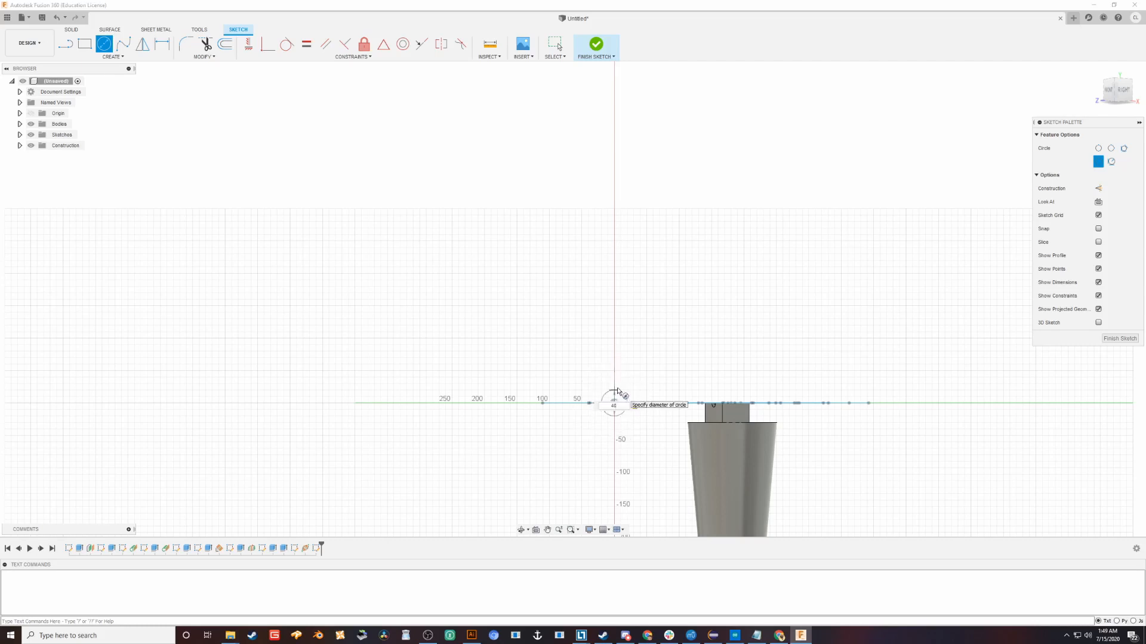
{"action": "type", "text": "40"}
{"action": "key", "text": "Return"}
{"action": "scroll", "coordinate": [620, 428], "scroll_direction": "up", "scroll_amount": 4}
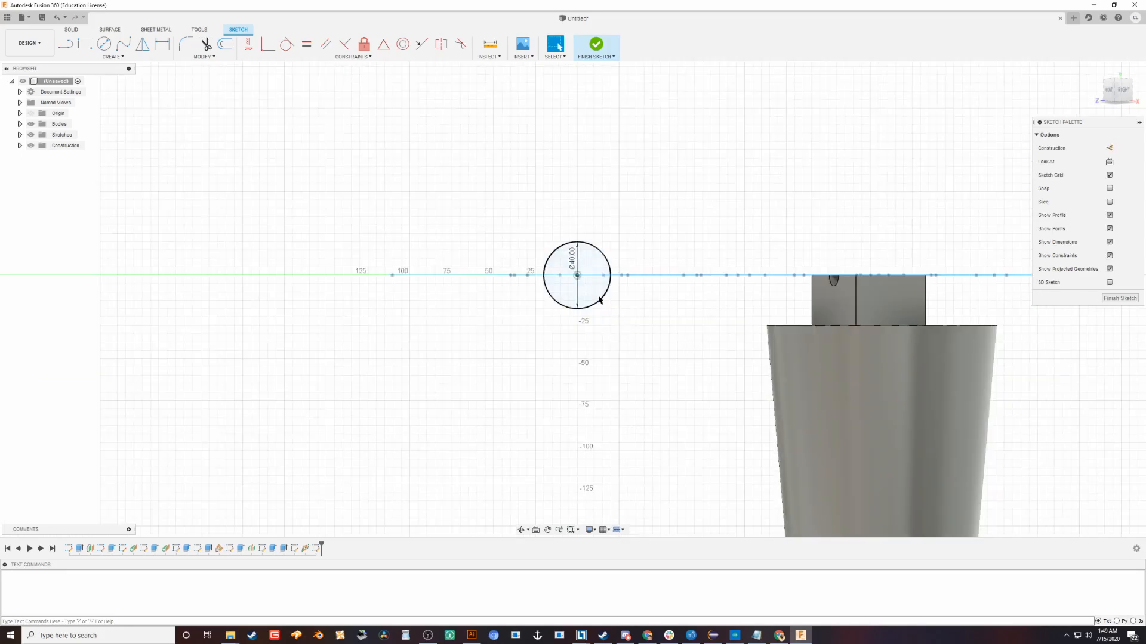
- Extrude the 40 mm circle about 65 mm to one side as a new body
{"action": "key", "text": "e"}
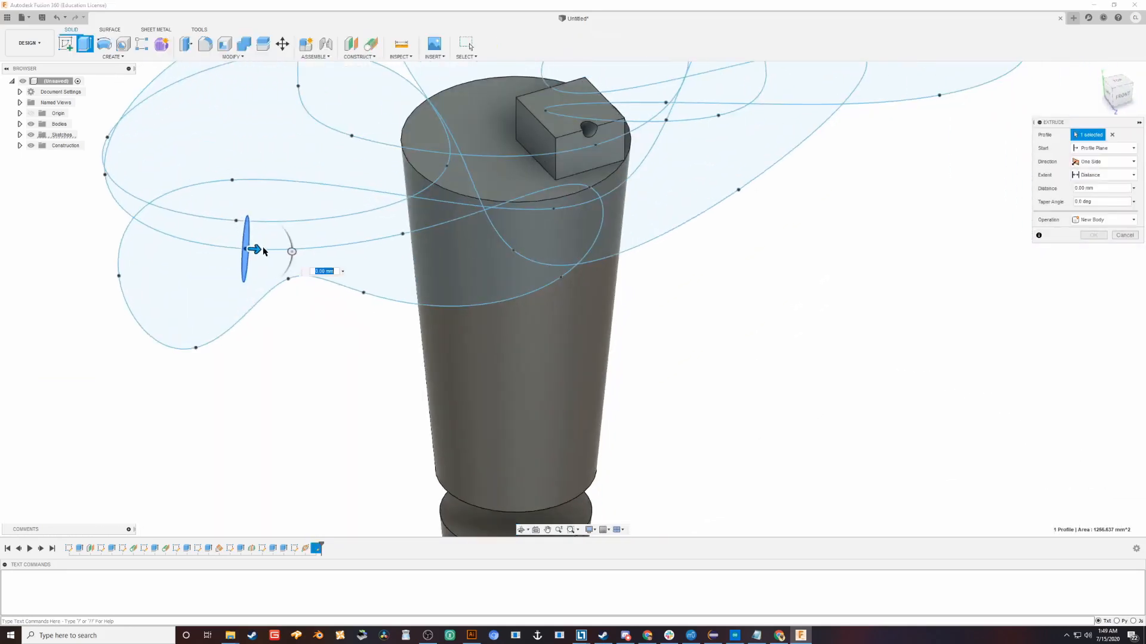
{"action": "left_click_drag", "start_coordinate": [344, 250], "coordinate": [368, 249]}
{"action": "key", "text": "Return"}
- Sketch a horizontal line across the small cylinder's end face, running through its centre from edge to edge
{"action": "middle_click_drag", "start_coordinate": [310, 346], "coordinate": [269, 298]}
{"action": "left_click", "coordinate": [263, 298]}
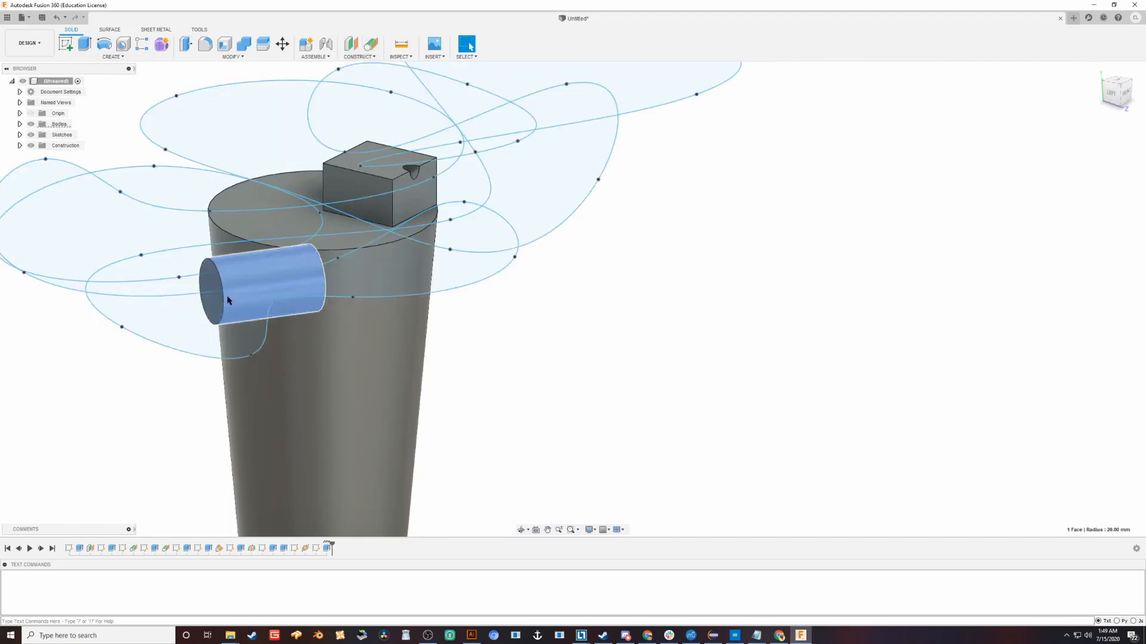
{"action": "left_click", "coordinate": [210, 299]}
{"action": "left_click", "coordinate": [211, 281]}
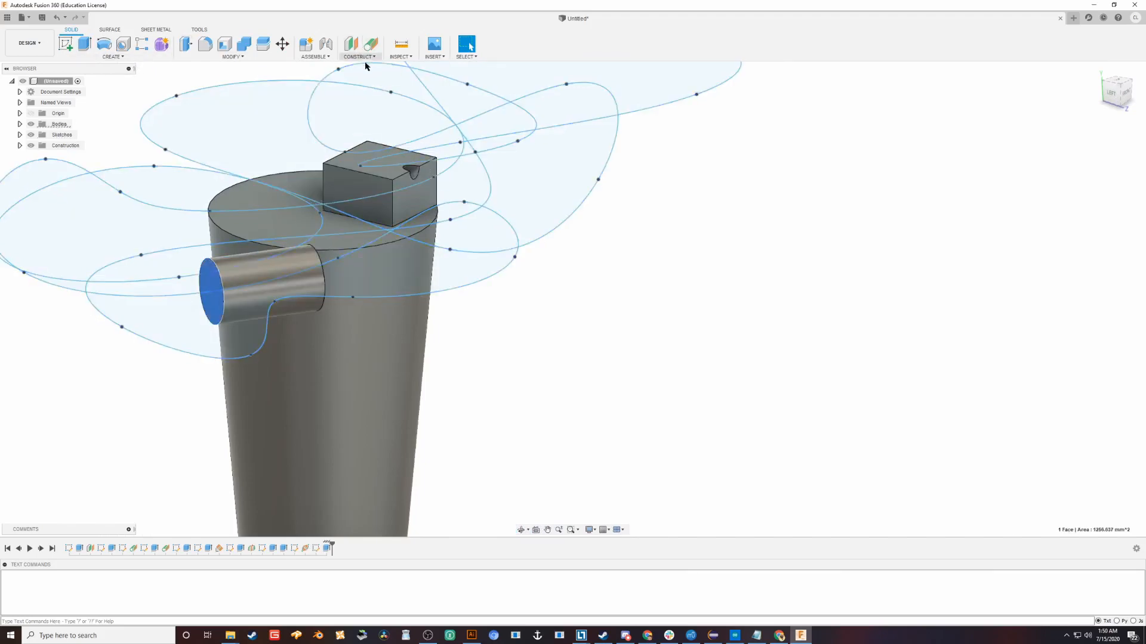
{"action": "key", "text": "c"}
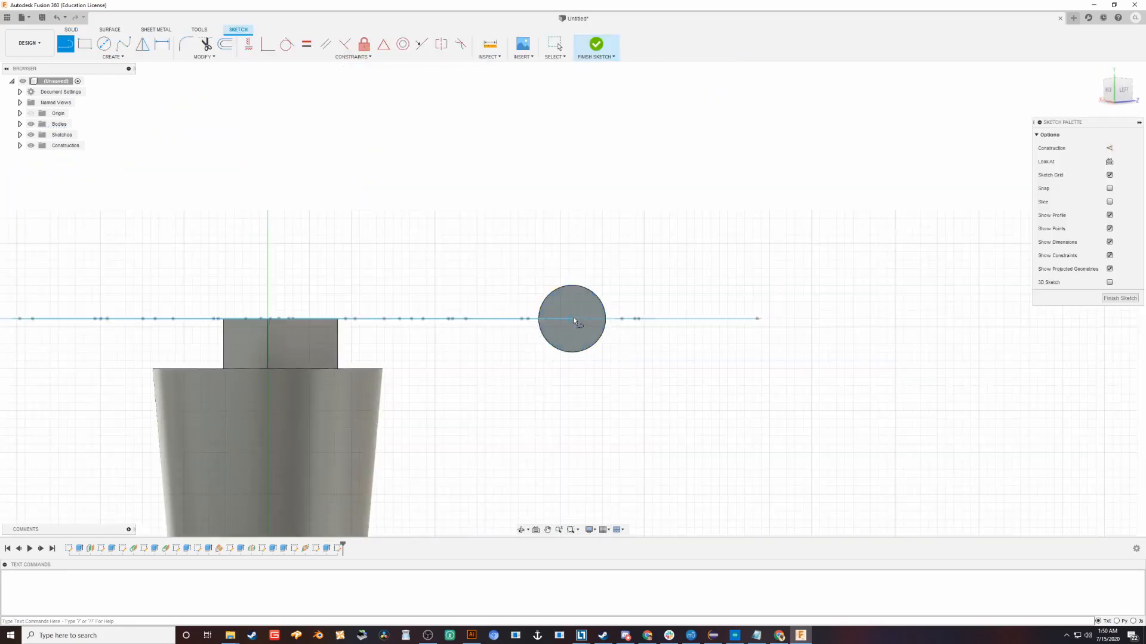
{"action": "left_click", "coordinate": [607, 319]}
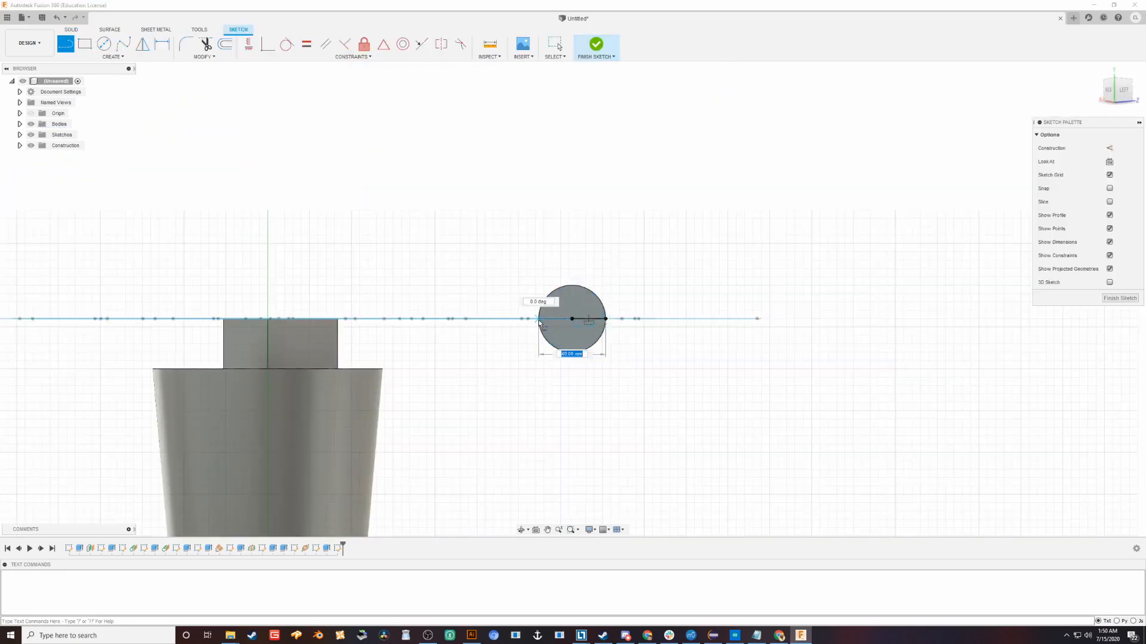
{"action": "left_click", "coordinate": [1118, 298]}
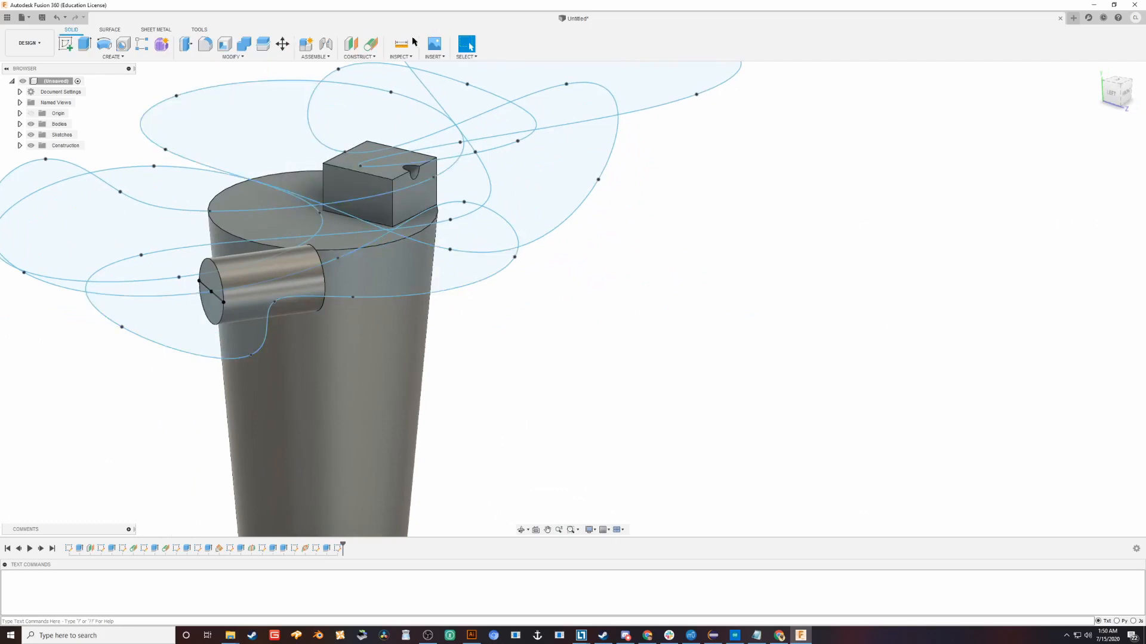
- Construct a plane tangent to the small cylinder's curved face at the near endpoint of the sketched line
{"action": "left_click", "coordinate": [360, 57]}
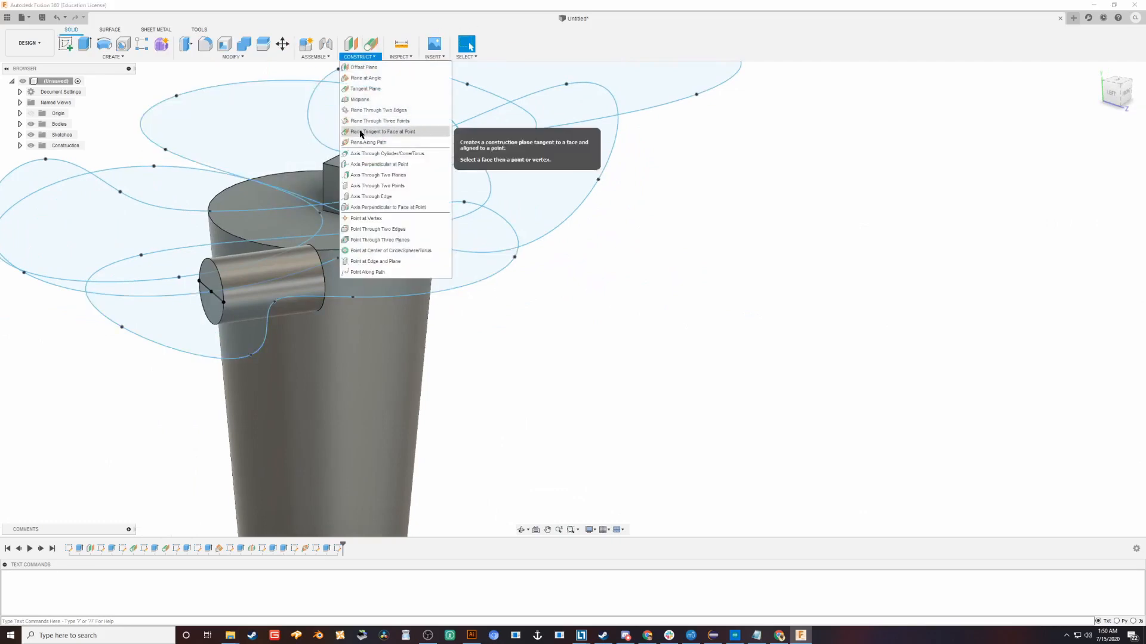
{"action": "left_click", "coordinate": [361, 133]}
{"action": "left_click", "coordinate": [232, 302]}
{"action": "left_click", "coordinate": [222, 303]}
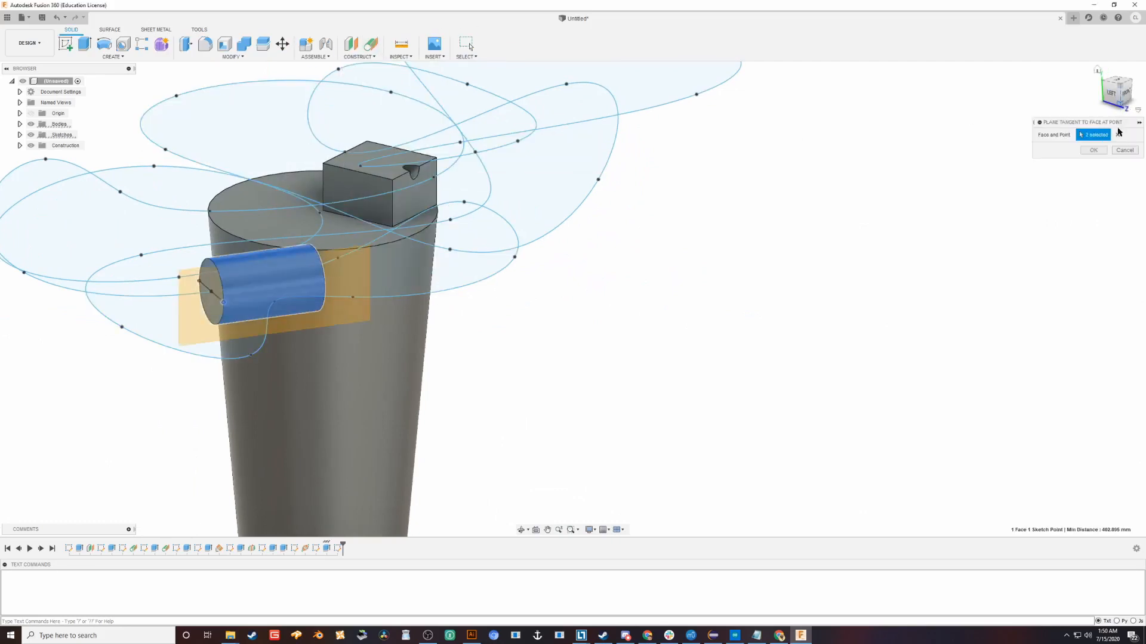
{"action": "left_click", "coordinate": [1093, 149]}
- Construct a second tangent plane on the opposite side of the small cylinder, at the sketched line's other endpoint
{"action": "middle_click_drag", "start_coordinate": [517, 263], "coordinate": [614, 268], "text": "shift"}
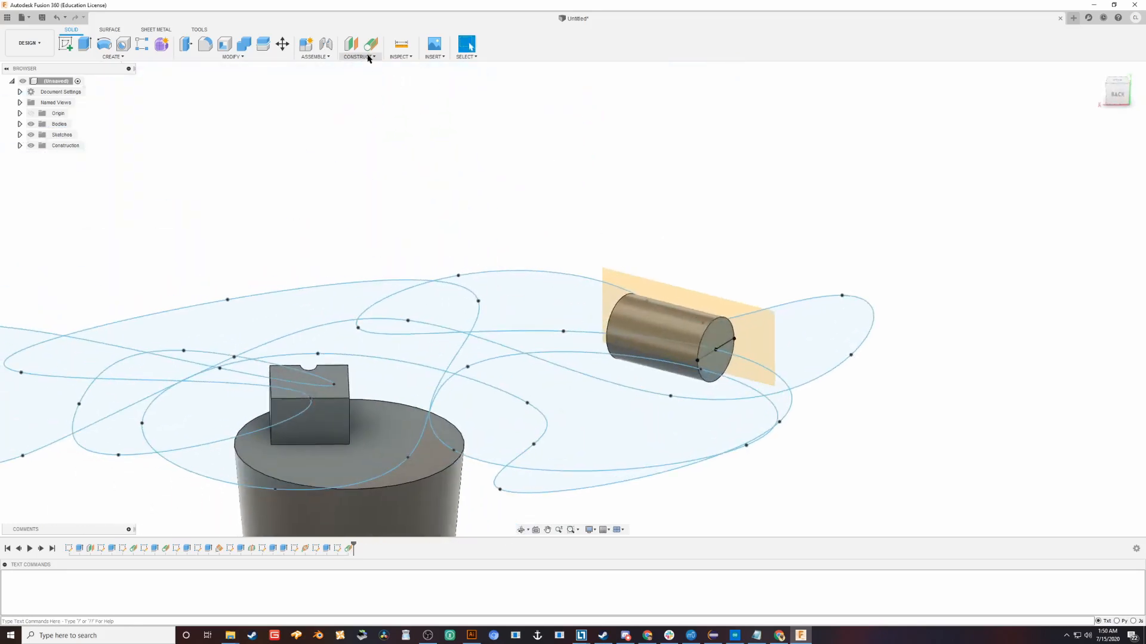
{"action": "left_click", "coordinate": [369, 55]}
{"action": "left_click", "coordinate": [366, 133]}
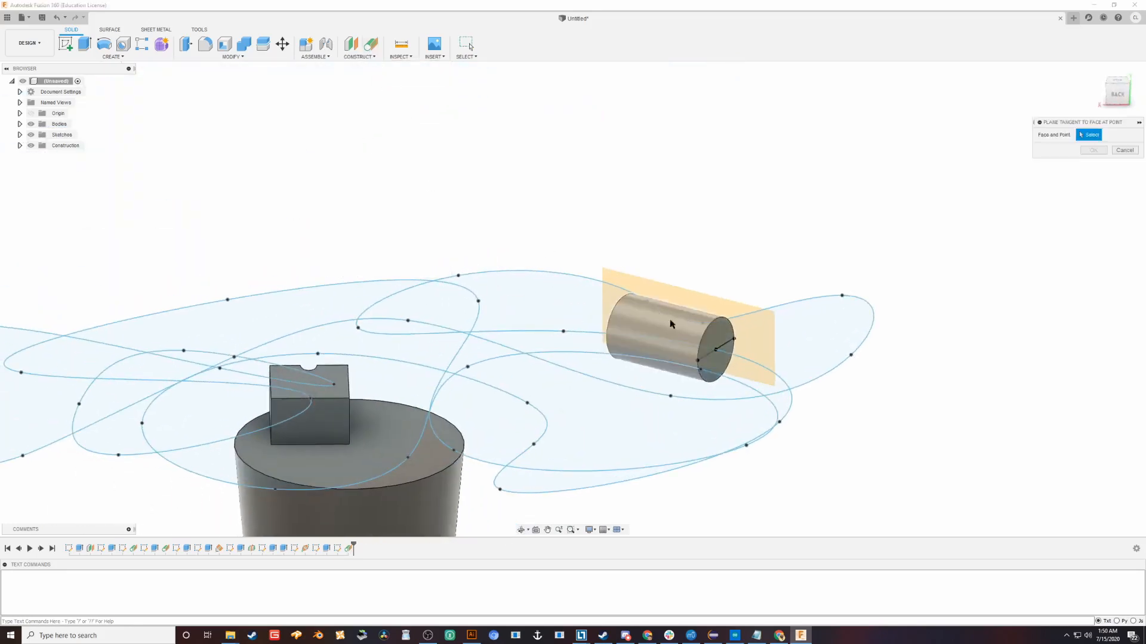
{"action": "left_click", "coordinate": [700, 365]}
{"action": "left_click", "coordinate": [697, 361]}
{"action": "left_click", "coordinate": [1092, 150]}
- On the first tangent plane, sketch a circle about 31 mm in diameter overlapping the cylinder's lower edge near the line-sketch end
{"action": "middle_click_drag", "start_coordinate": [978, 197], "coordinate": [770, 245], "text": "shift"}
{"action": "left_click", "coordinate": [767, 248]}
{"action": "key", "text": "c"}
{"action": "scroll", "coordinate": [555, 323], "scroll_direction": "up", "scroll_amount": 5}
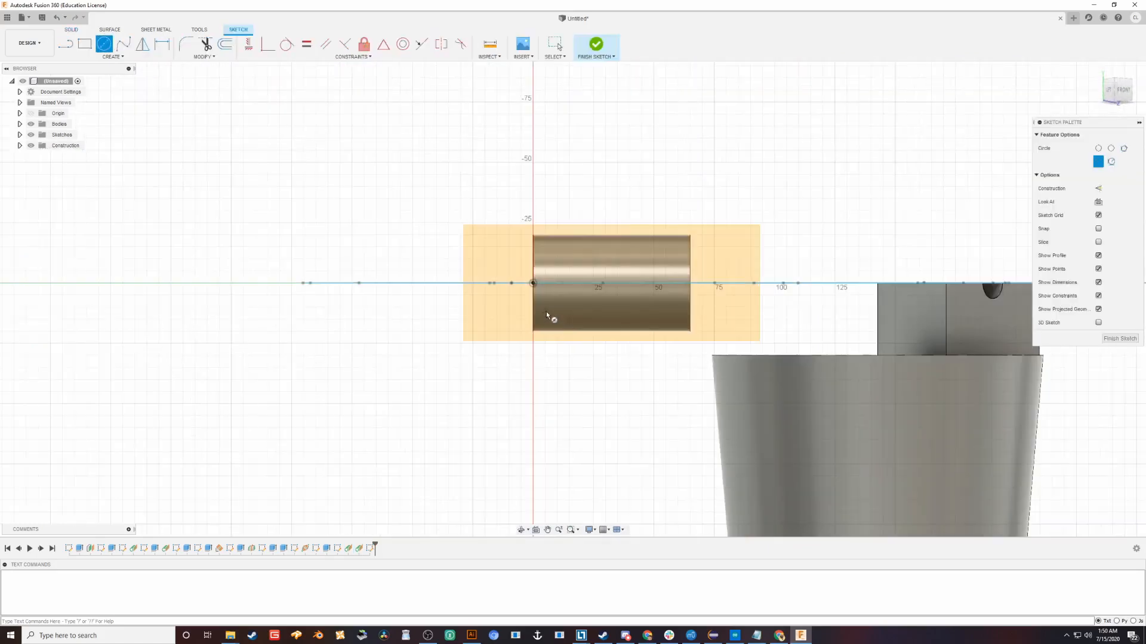
{"action": "left_click", "coordinate": [562, 316]}
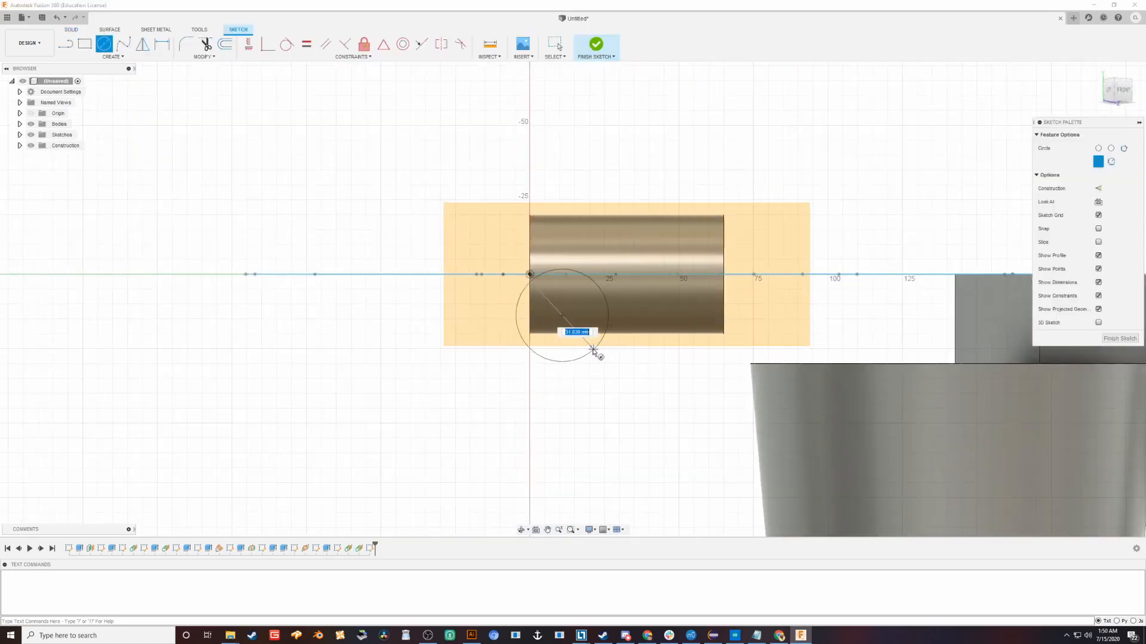
{"action": "left_click", "coordinate": [688, 315]}
{"action": "key", "text": "Escape"}
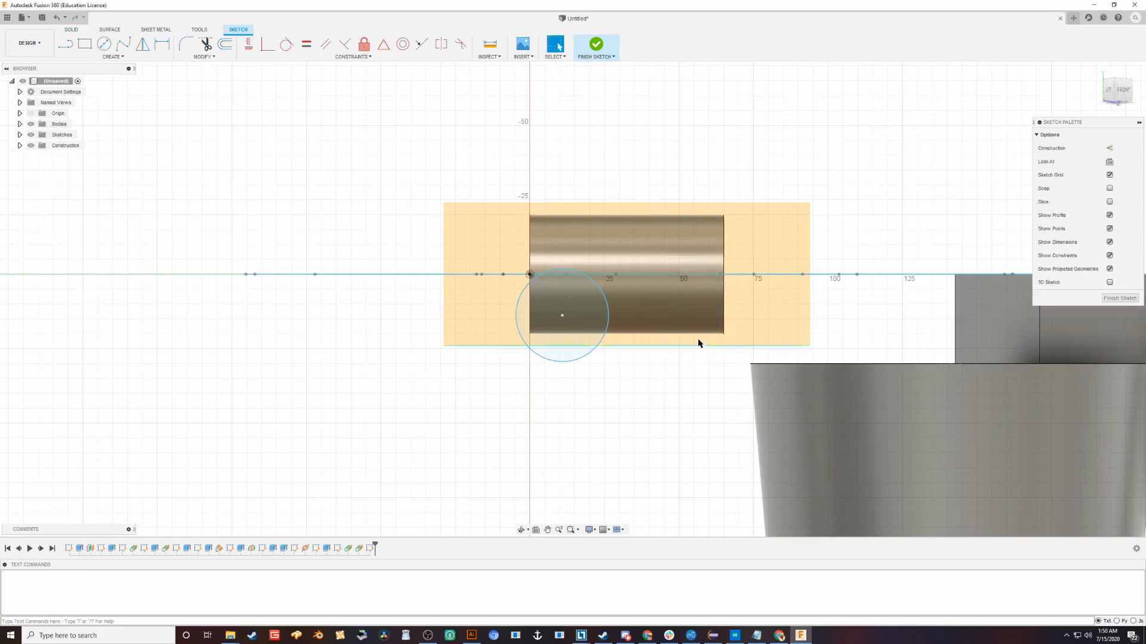
- Add a circle about 23 mm in diameter overlapping the cylinder's lower edge near its other end, and finish the sketch
{"action": "key", "text": "c"}
{"action": "left_click", "coordinate": [689, 326]}
{"action": "left_click", "coordinate": [700, 361]}
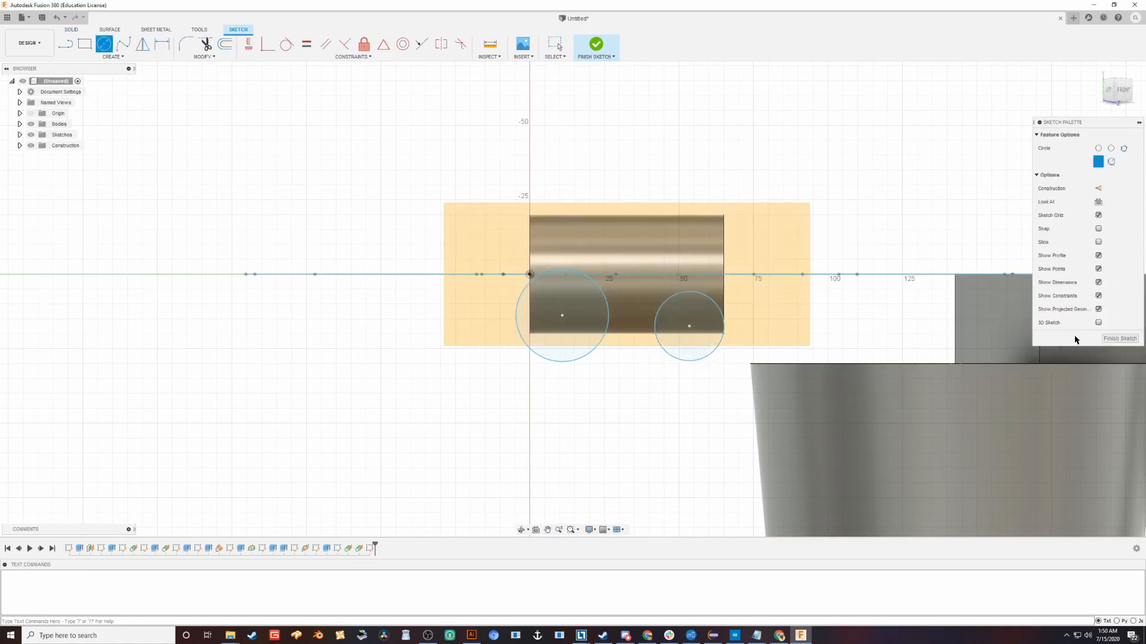
{"action": "left_click", "coordinate": [1110, 338]}
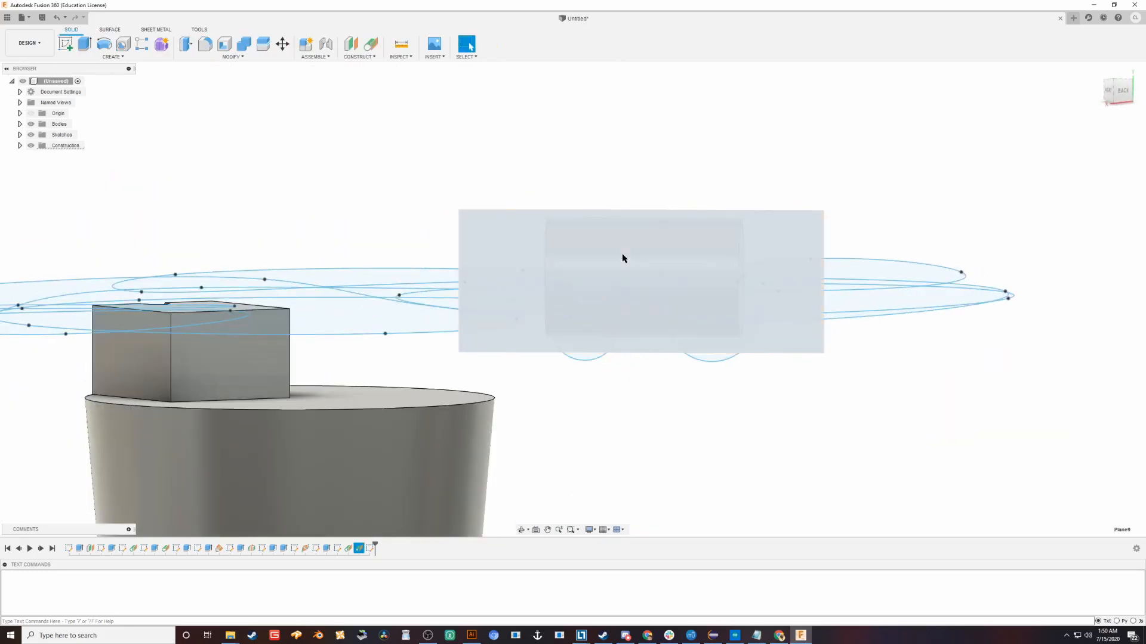
- On the second tangent plane, sketch a circle about 52 mm in diameter near one cylinder end and one about 21 mm near the other
{"action": "left_click", "coordinate": [637, 292]}
{"action": "key", "text": "c"}
{"action": "left_click", "coordinate": [654, 326]}
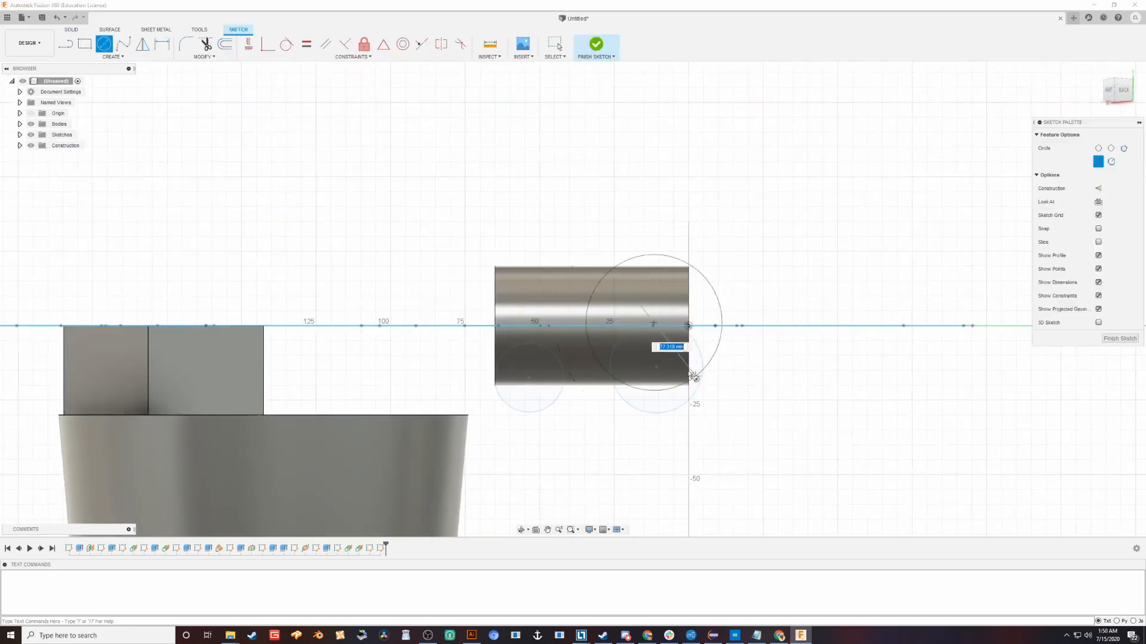
{"action": "left_click", "coordinate": [696, 389]}
{"action": "left_click", "coordinate": [509, 365]}
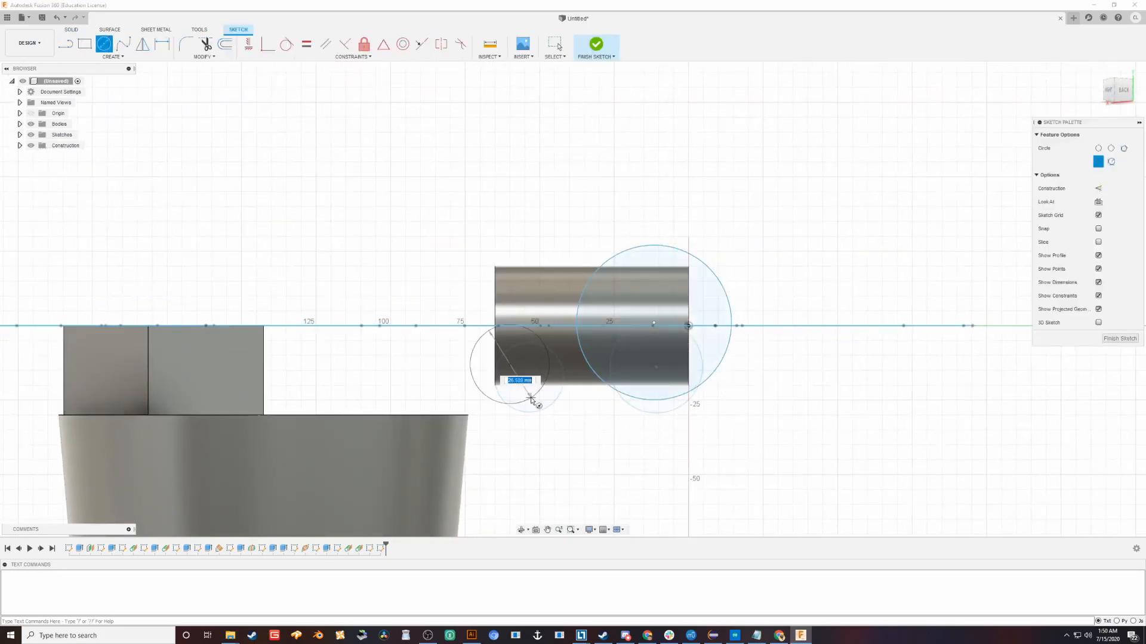
{"action": "left_click", "coordinate": [539, 372]}
{"action": "left_click", "coordinate": [1113, 339]}
- Extrude the large and small circles on the second tangent plane together by 2 mm
{"action": "left_click", "coordinate": [716, 281]}
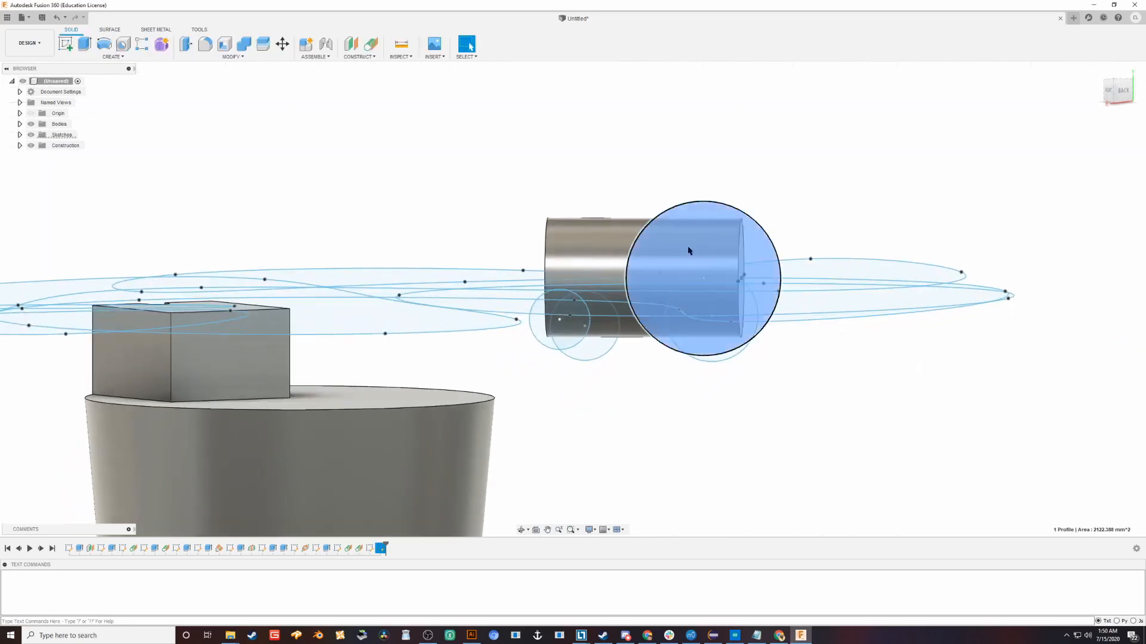
{"action": "left_click", "coordinate": [546, 337], "text": "shift"}
{"action": "left_click", "coordinate": [561, 340]}
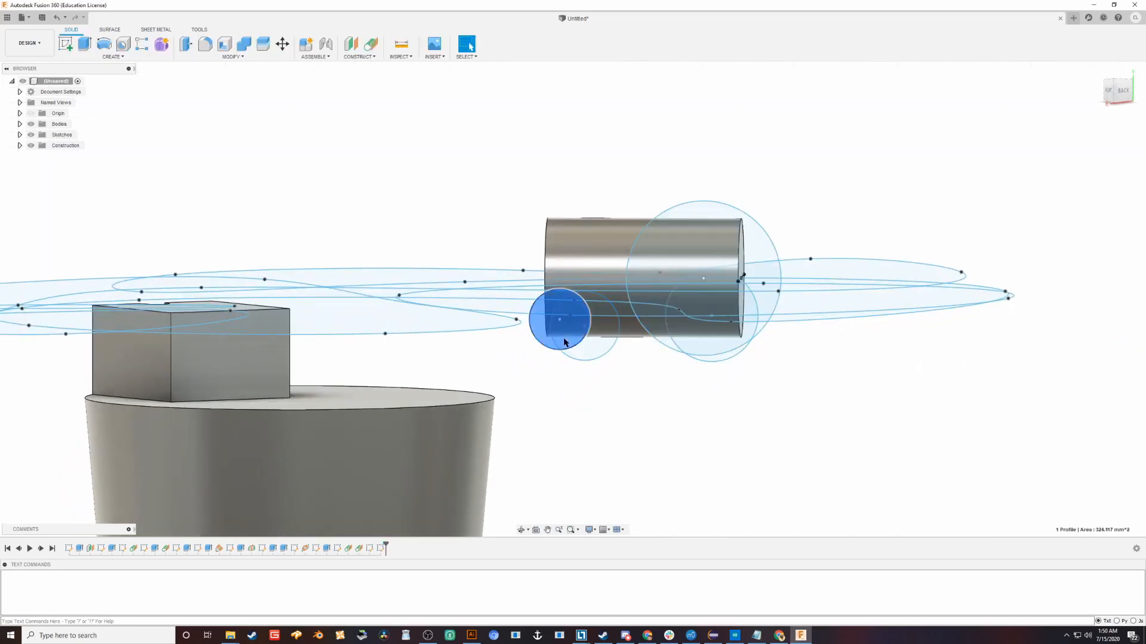
{"action": "left_click", "coordinate": [695, 221], "text": "ctrl"}
{"action": "type", "text": "e2"}
{"action": "key", "text": "Return"}
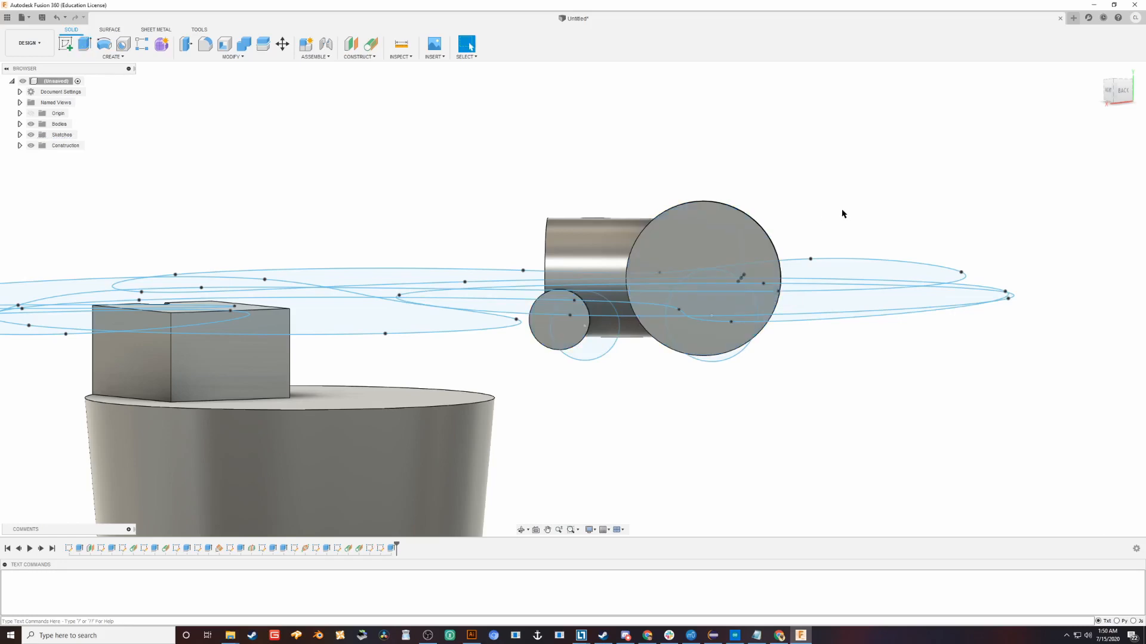
- Extrude both circles on the first tangent plane into thin discs on the cylinder's other side
{"action": "middle_click_drag", "start_coordinate": [916, 212], "coordinate": [814, 328], "text": "shift"}
{"action": "left_click", "coordinate": [869, 381]}
{"action": "left_click", "coordinate": [869, 380]}
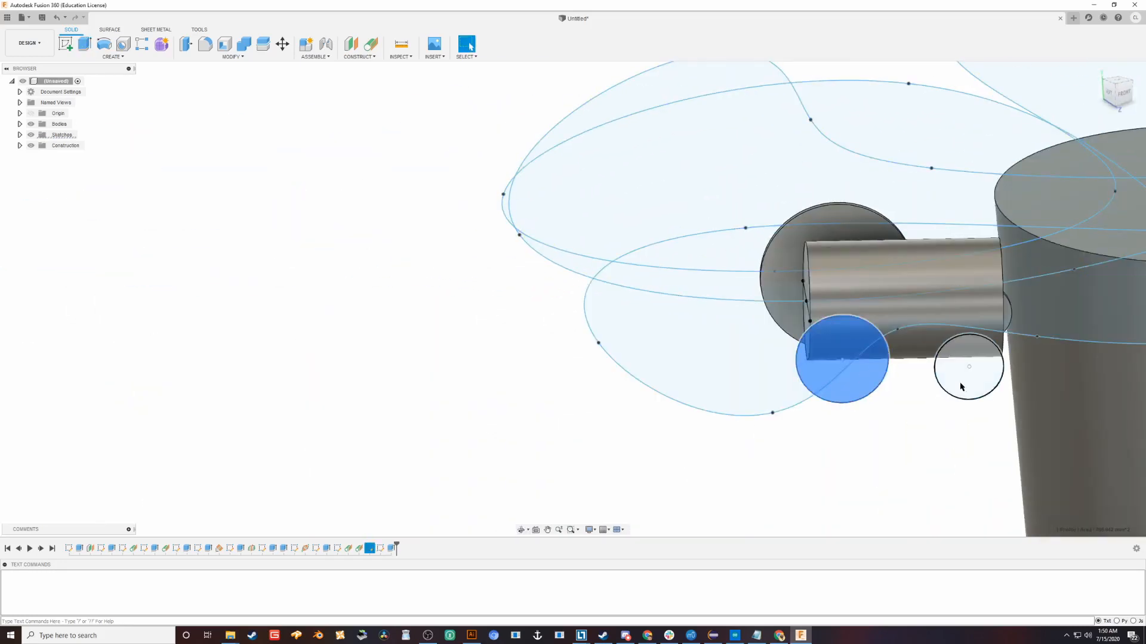
{"action": "left_click", "coordinate": [961, 384], "text": "ctrl"}
{"action": "key", "text": "e"}
{"action": "key", "text": "Return"}
{"action": "scroll", "coordinate": [889, 441], "scroll_direction": "down", "scroll_amount": 3}
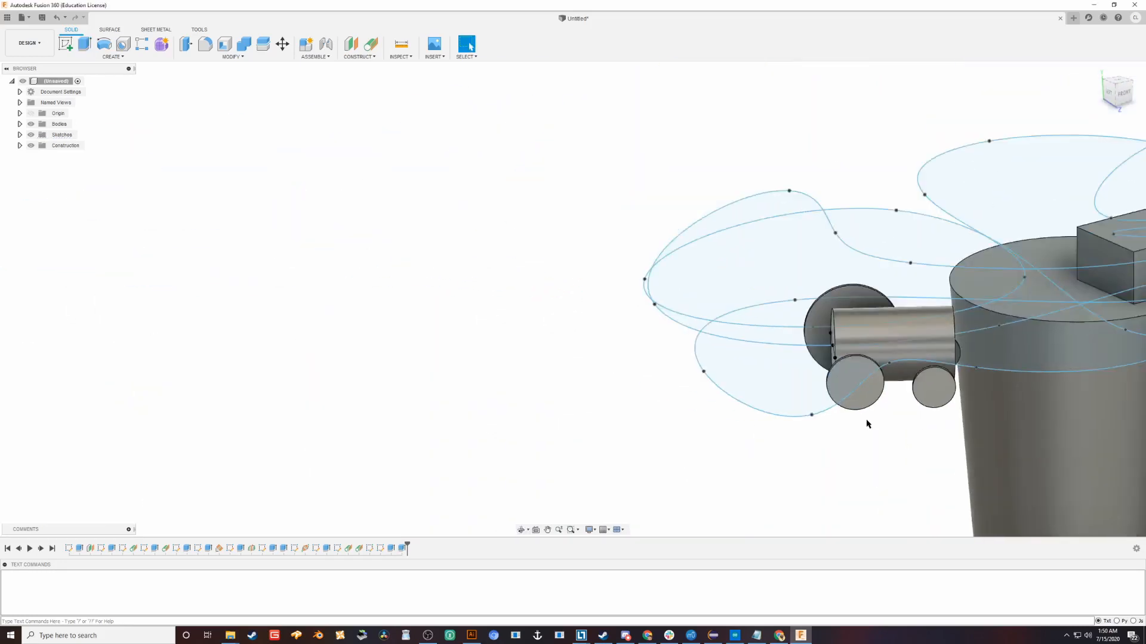
- Try the pathPos user parameter at 1 and at 0.1 to move the cylinder assembly along the path
{"action": "middle_click_drag", "start_coordinate": [864, 424], "coordinate": [655, 253], "text": "shift"}
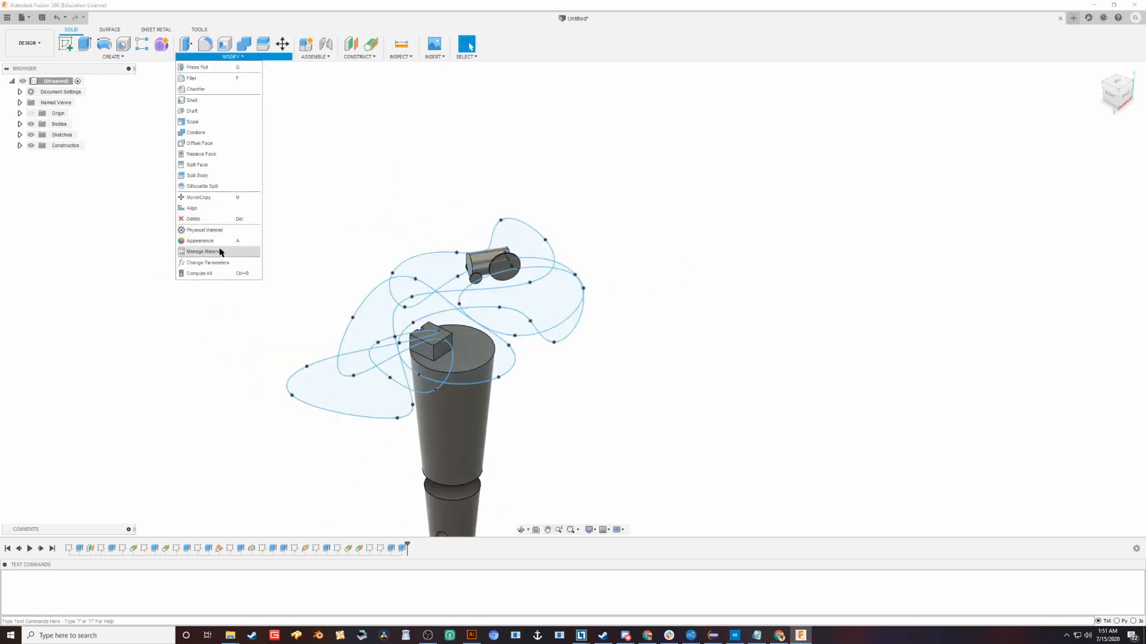
{"action": "left_click", "coordinate": [218, 261]}
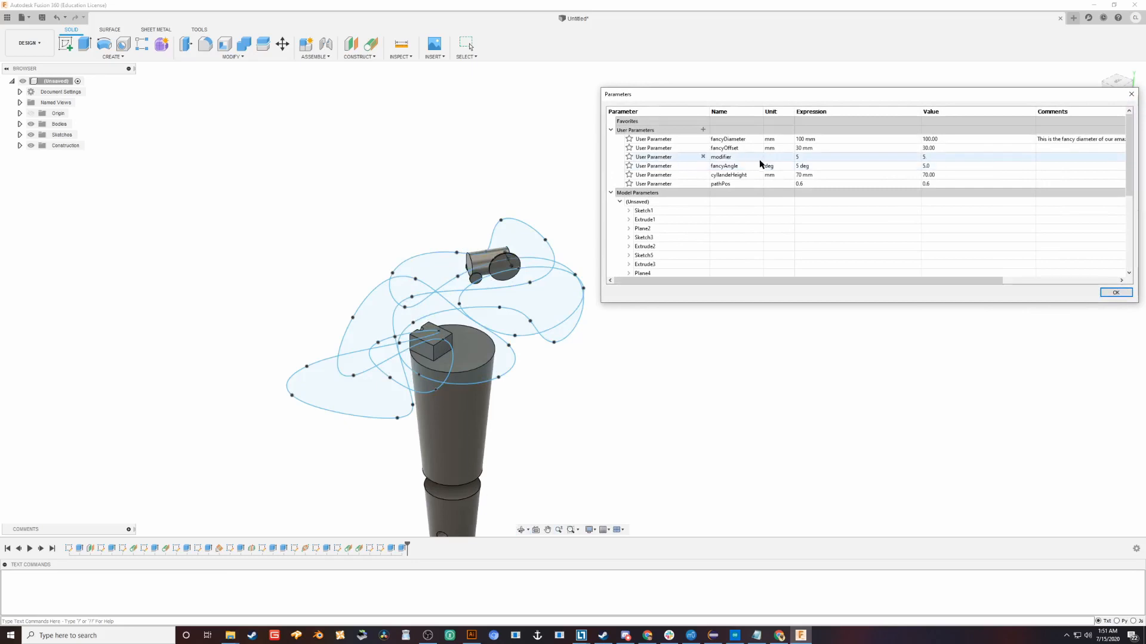
{"action": "left_click", "coordinate": [802, 184]}
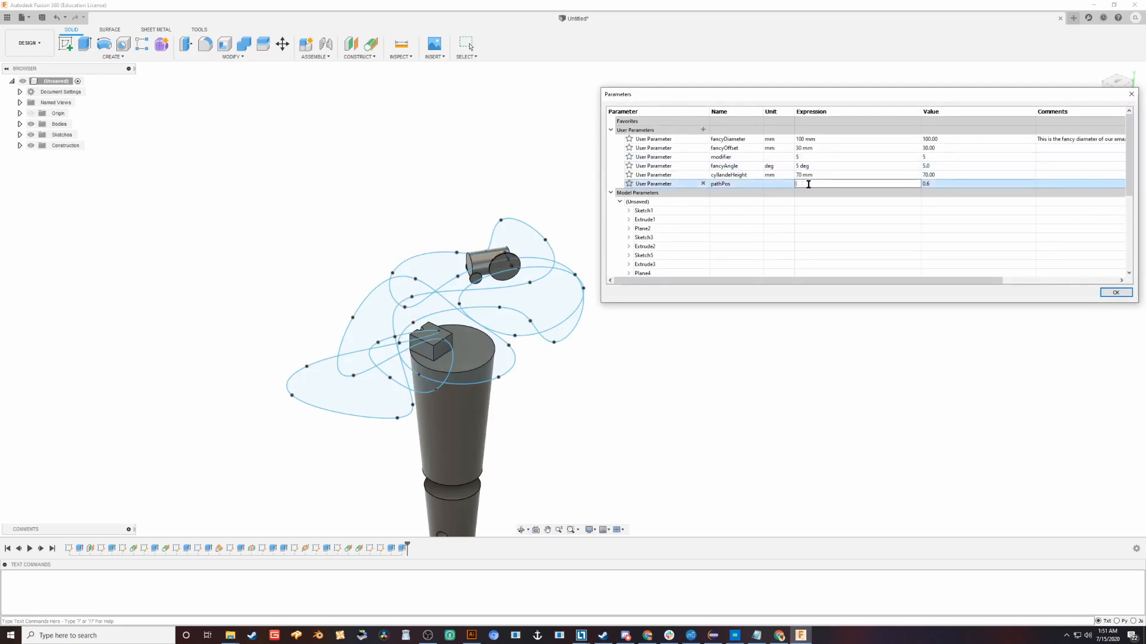
{"action": "type", "text": "1"}
{"action": "key", "text": "Return"}
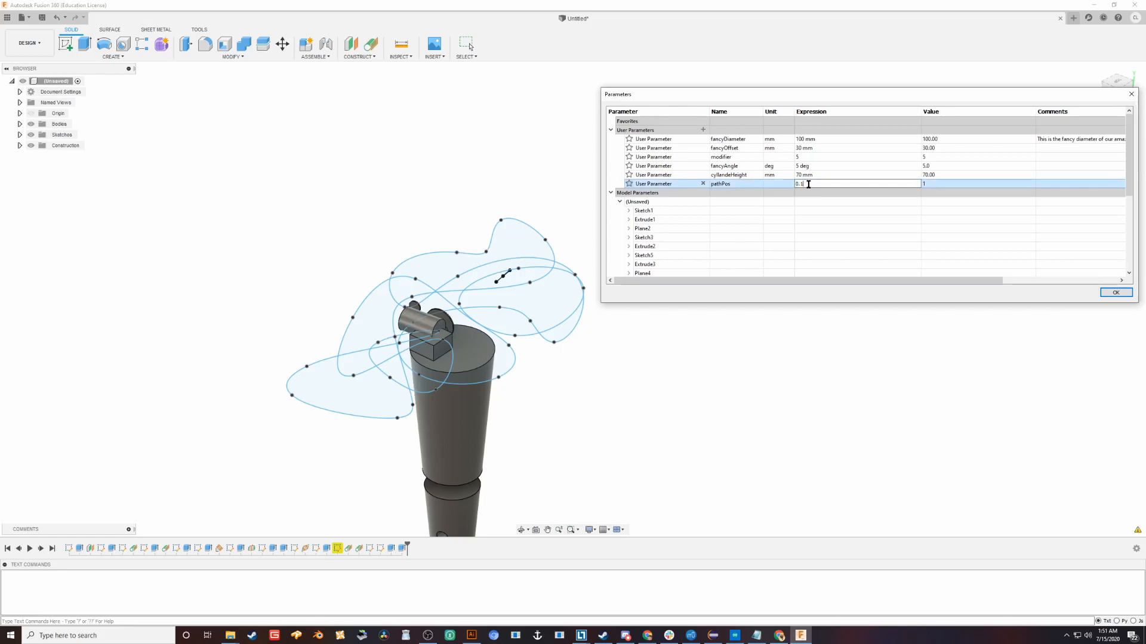
{"action": "type", "text": "0.1"}
{"action": "key", "text": "Return"}
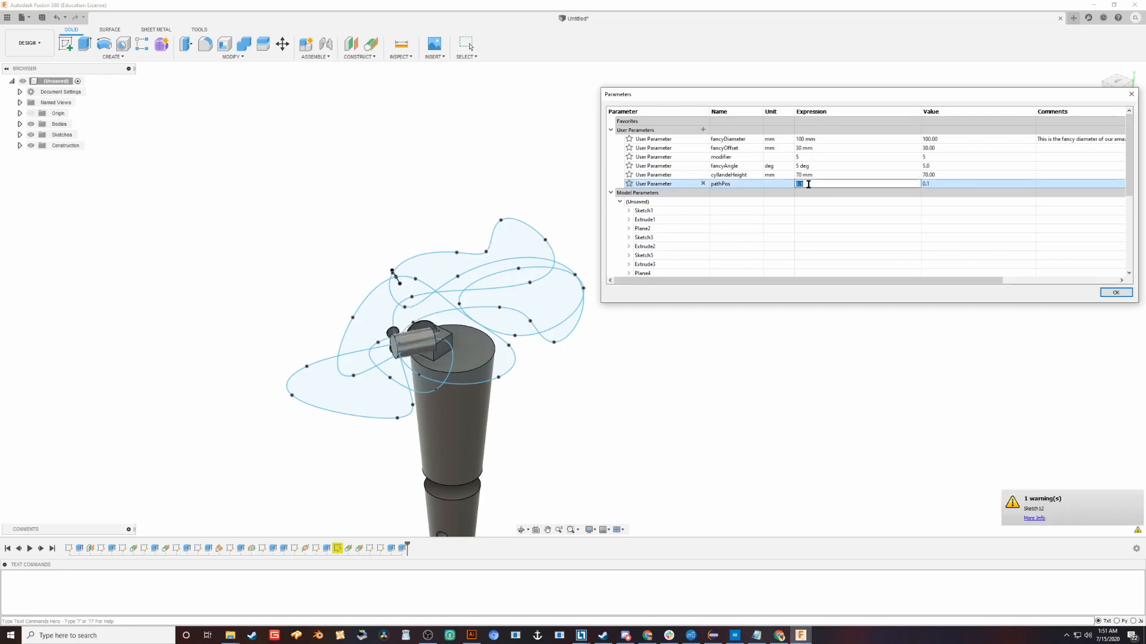
- Try pathPos at 0.3, 0.8 and 5, and accept the parameter changes
{"action": "type", "text": "3"}
{"action": "key", "text": "Return"}
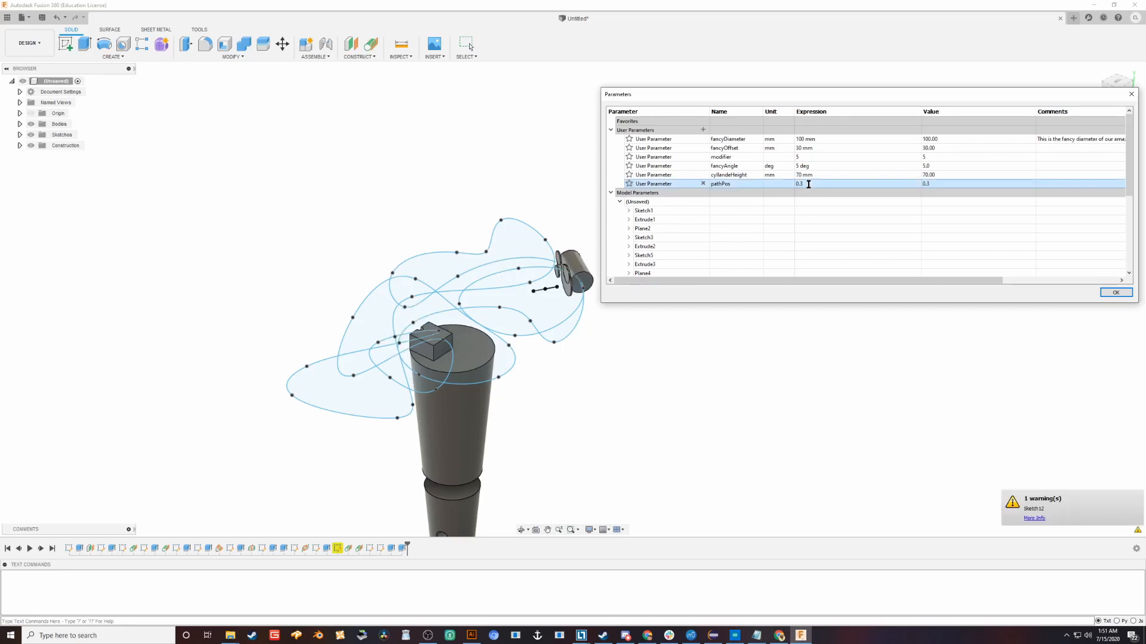
{"action": "type", "text": "8"}
{"action": "key", "text": "Return"}
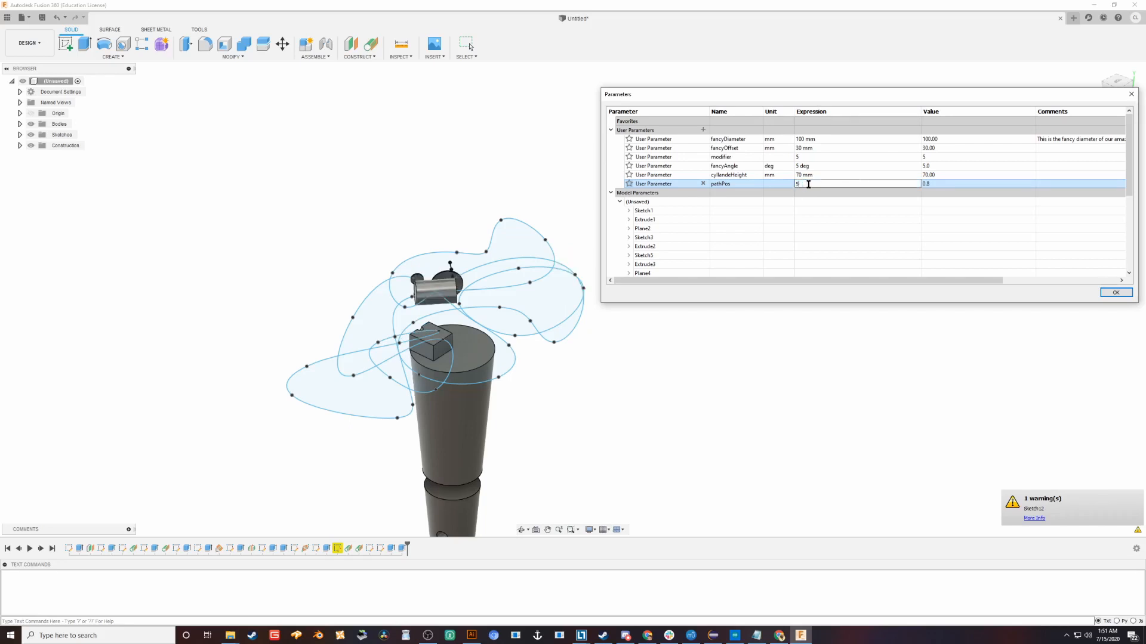
{"action": "type", "text": "5"}
{"action": "key", "text": "Return"}
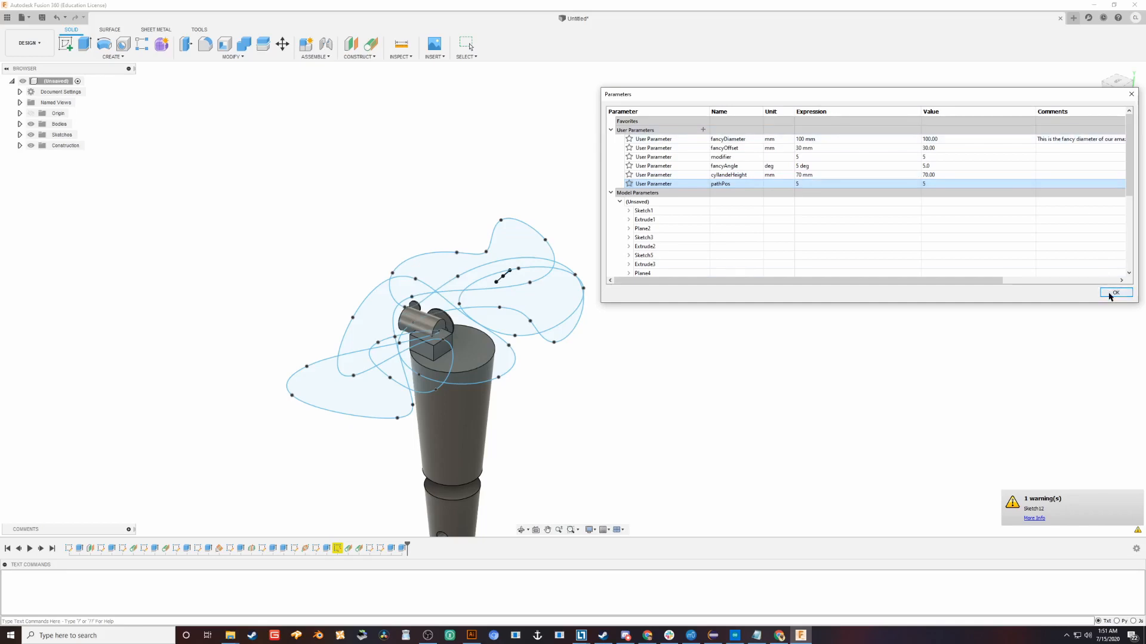
{"action": "left_click", "coordinate": [1114, 292]}
{"action": "middle_click_drag", "start_coordinate": [650, 334], "coordinate": [596, 299], "text": "shift"}
{"action": "scroll", "coordinate": [597, 298], "scroll_direction": "down", "scroll_amount": 3}
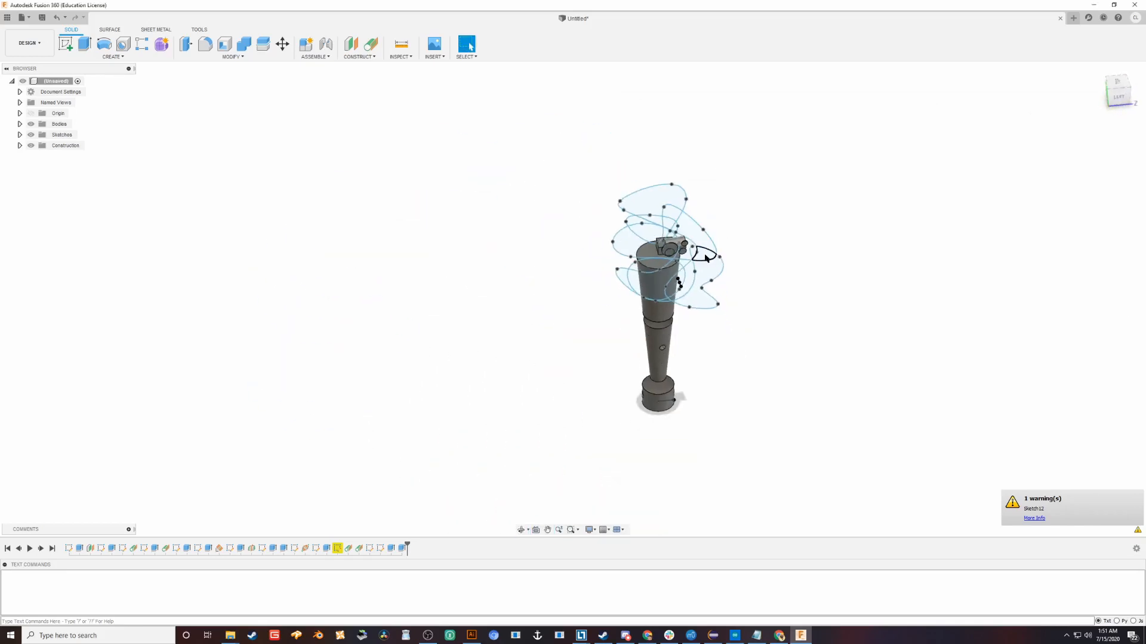
{"action": "scroll", "coordinate": [552, 240], "scroll_direction": "up", "scroll_amount": 8}
{"action": "mouse_move", "coordinate": [552, 240]}
{"action": "middle_mouse_down", "text": "shift"}
{"action": "mouse_move", "coordinate": [652, 248]}
{"action": "mouse_move", "coordinate": [576, 230]}
{"action": "mouse_move", "coordinate": [732, 233]}
{"action": "mouse_move", "coordinate": [545, 231]}
{"action": "middle_mouse_up", "text": "shift"}
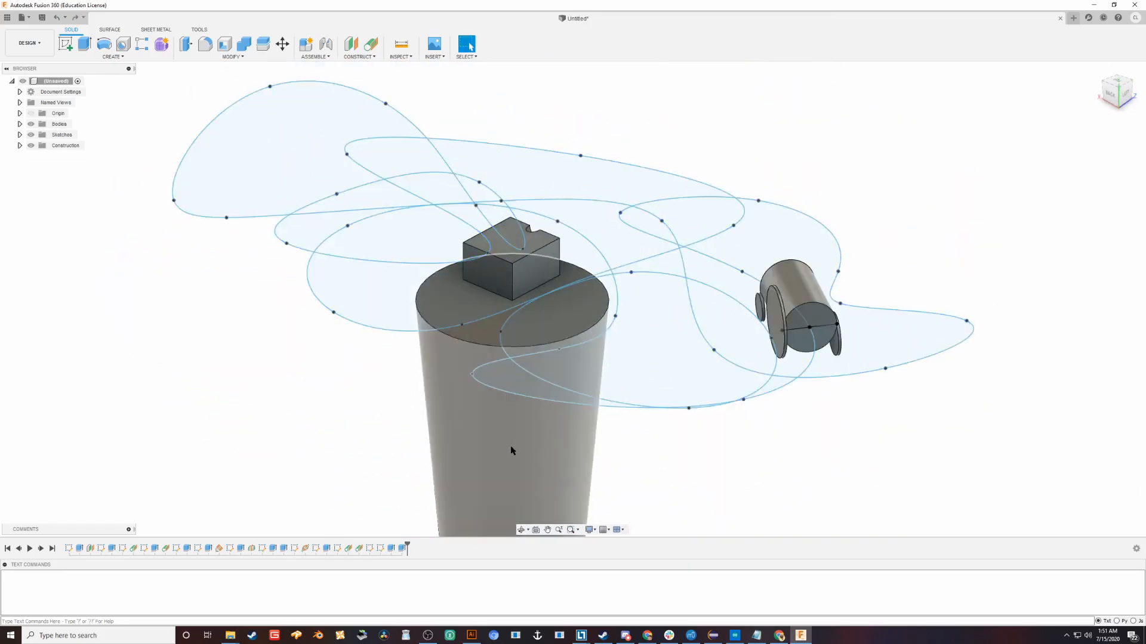
{"action": "middle_click_drag", "start_coordinate": [514, 446], "coordinate": [503, 325], "text": "shift"}
{"action": "left_click", "coordinate": [504, 326]}
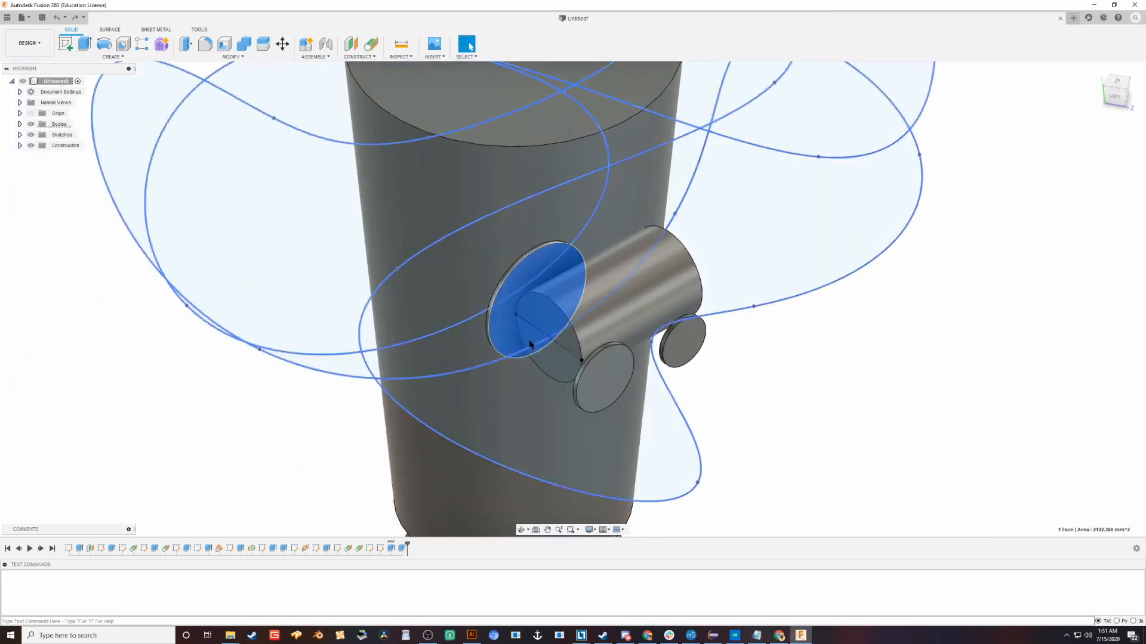
{"action": "middle_click_drag", "start_coordinate": [498, 377], "coordinate": [474, 394], "text": "shift"}
{"action": "key", "text": "e"}
{"action": "key", "text": "Escape"}
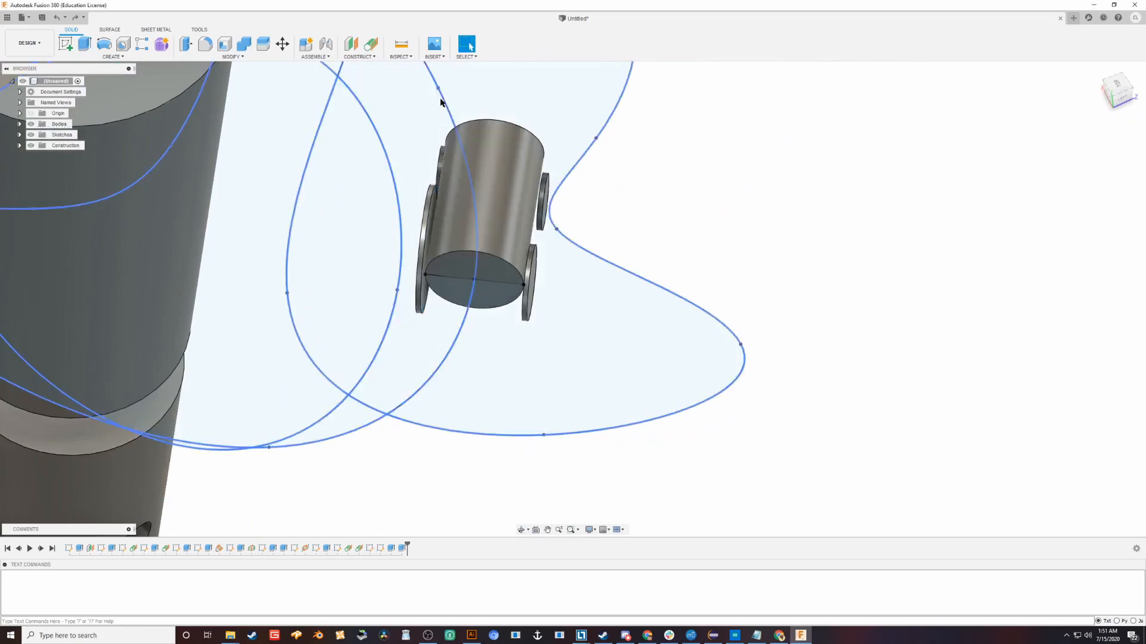
- Extrude the cylinder-facing faces of the largest disc and the small disc beside it by 5 mm, joined to the cylinder
{"action": "scroll", "coordinate": [452, 191], "scroll_direction": "down", "scroll_amount": 2}
{"action": "mouse_move", "coordinate": [453, 218]}
{"action": "middle_mouse_down", "text": "shift"}
{"action": "mouse_move", "coordinate": [473, 416]}
{"action": "mouse_move", "coordinate": [472, 405]}
{"action": "middle_mouse_up", "text": "shift"}
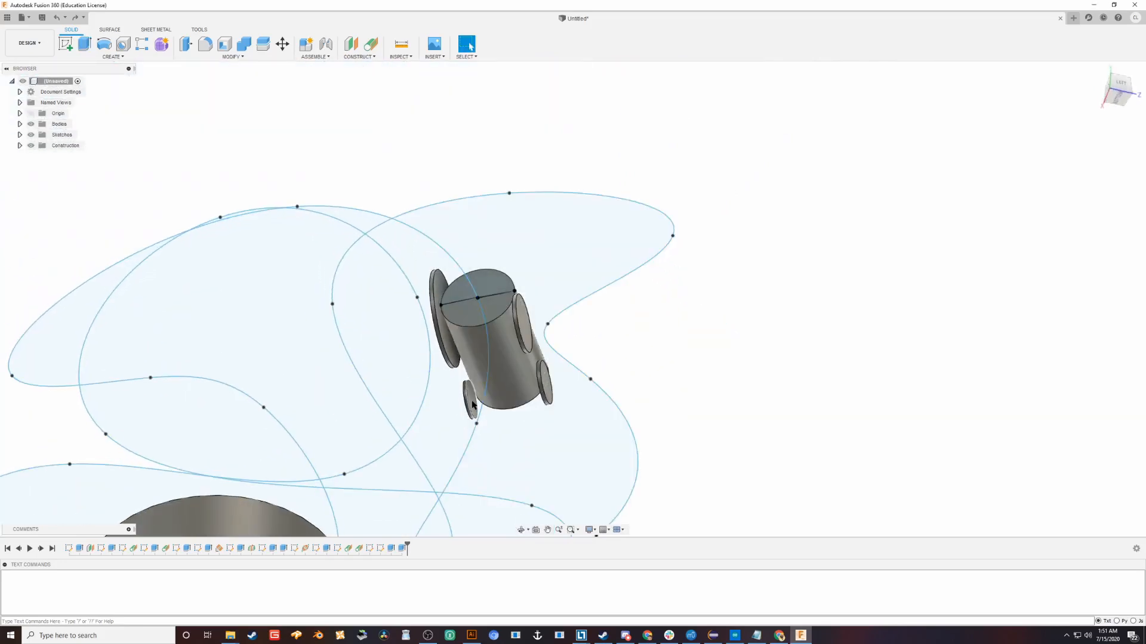
{"action": "left_click", "coordinate": [453, 361], "text": "ctrl"}
{"action": "key", "text": "e"}
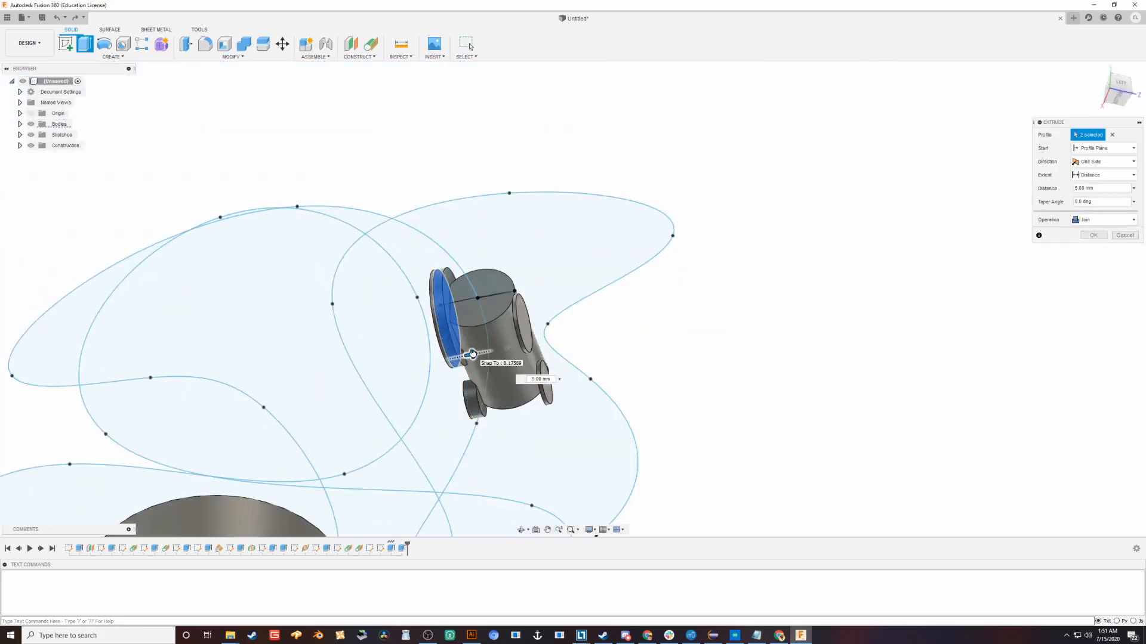
{"action": "left_click", "coordinate": [1098, 237]}
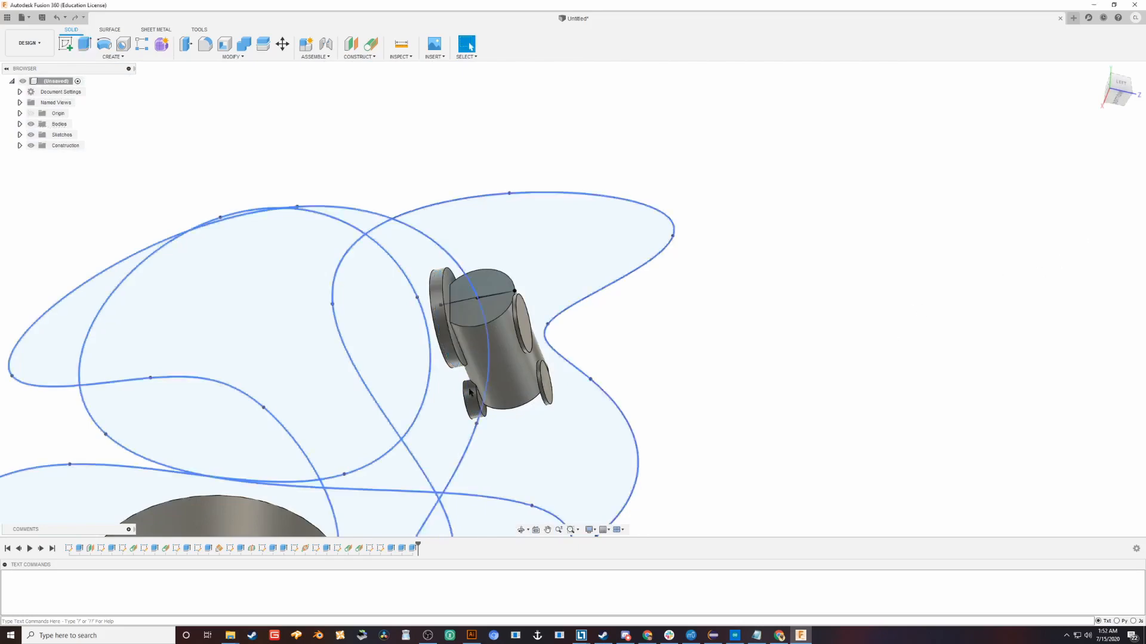
- Extrude the cylinder-facing faces of the two discs on the opposite side towards the cylinder with the Join operation
{"action": "middle_click_drag", "start_coordinate": [430, 365], "coordinate": [585, 391], "text": "shift"}
{"action": "left_click", "coordinate": [515, 456], "text": "ctrl"}
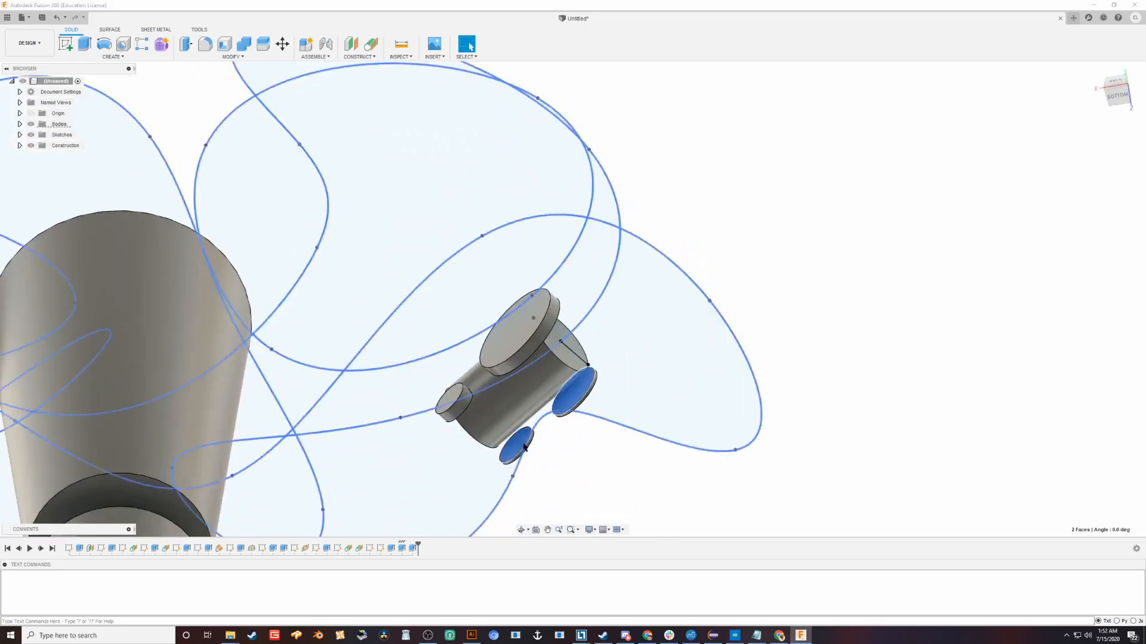
{"action": "key", "text": "e"}
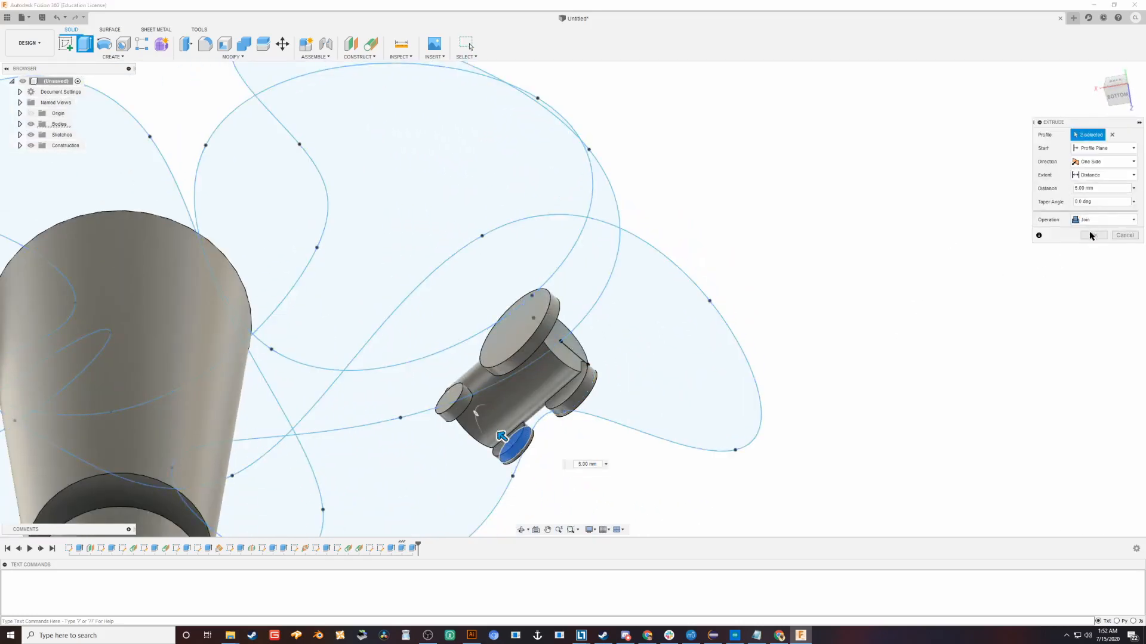
{"action": "left_click", "coordinate": [1091, 235]}
- Set the pathPos user parameter to 1.4
{"action": "middle_click_drag", "start_coordinate": [824, 274], "coordinate": [770, 382], "text": "shift"}
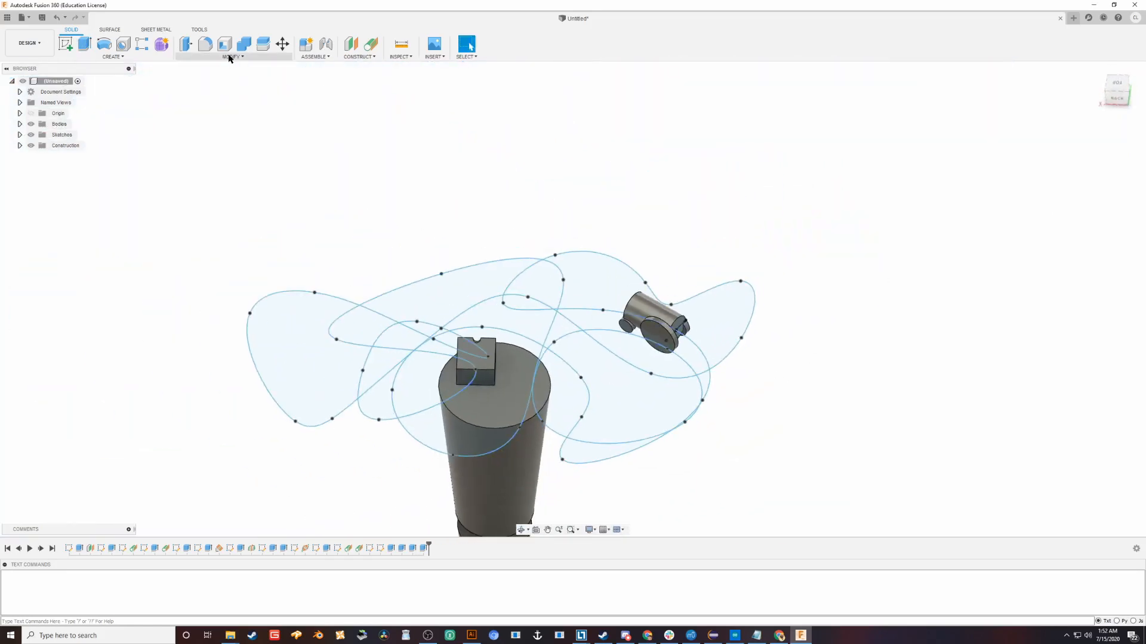
{"action": "left_click", "coordinate": [228, 57]}
{"action": "left_click", "coordinate": [202, 264]}
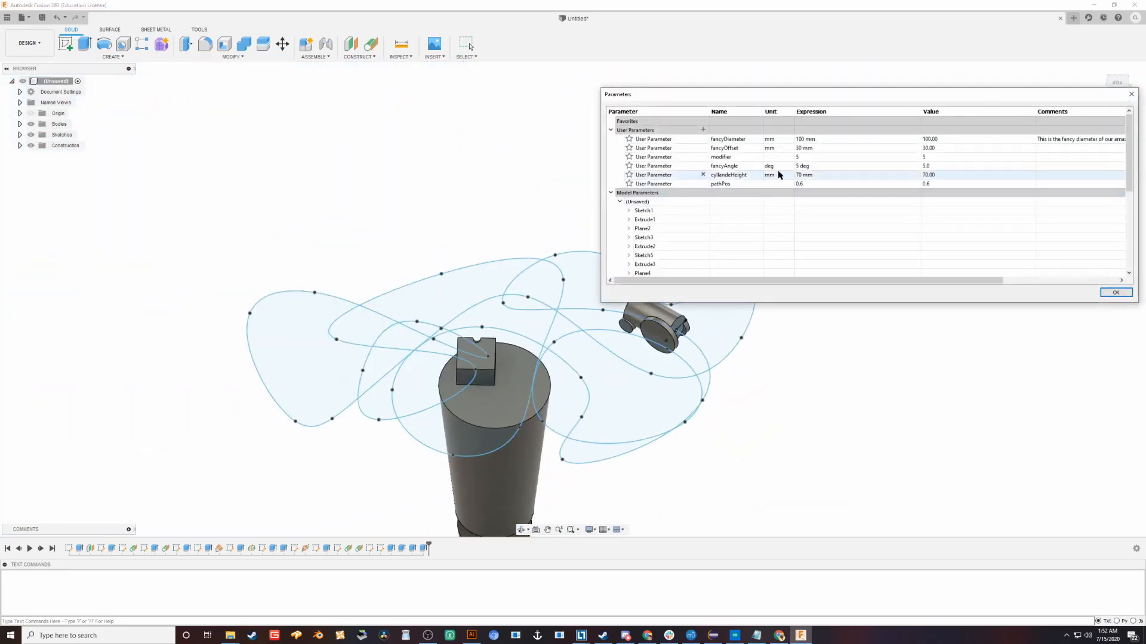
{"action": "left_click", "coordinate": [822, 185]}
{"action": "key", "text": "Return"}
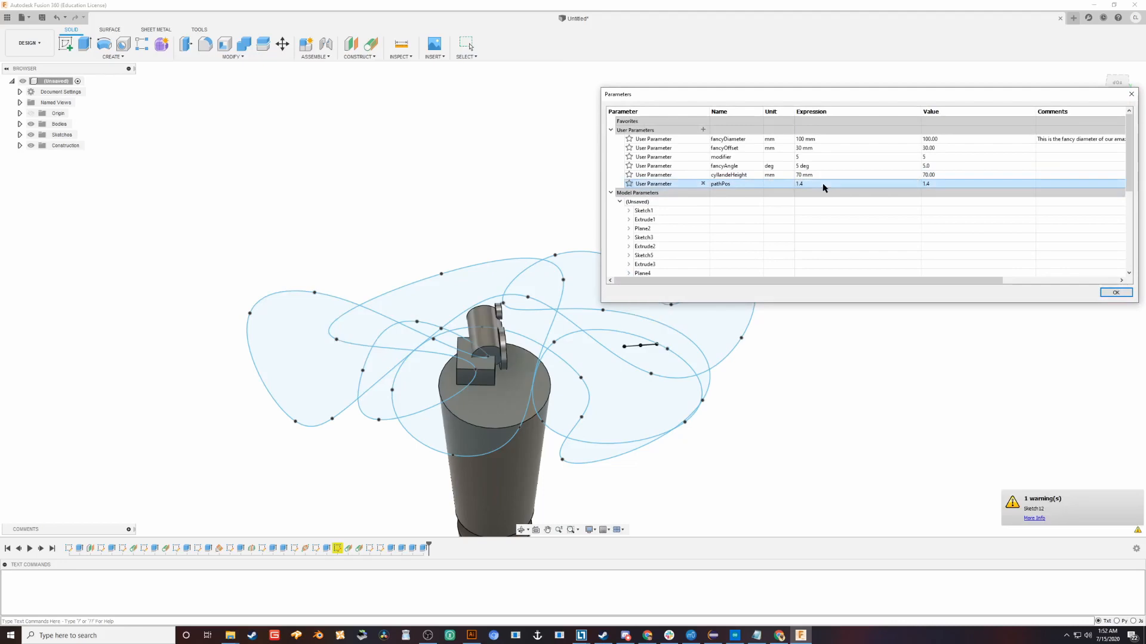
- Accept the parameters and examine how the cylinder and its discs meet the block on the tapered column
{"action": "middle_click_drag", "start_coordinate": [504, 386], "coordinate": [598, 446], "text": "shift"}
{"action": "middle_click_drag", "start_coordinate": [598, 446], "coordinate": [589, 402]}
{"action": "scroll", "coordinate": [589, 394], "scroll_direction": "up", "scroll_amount": 8}
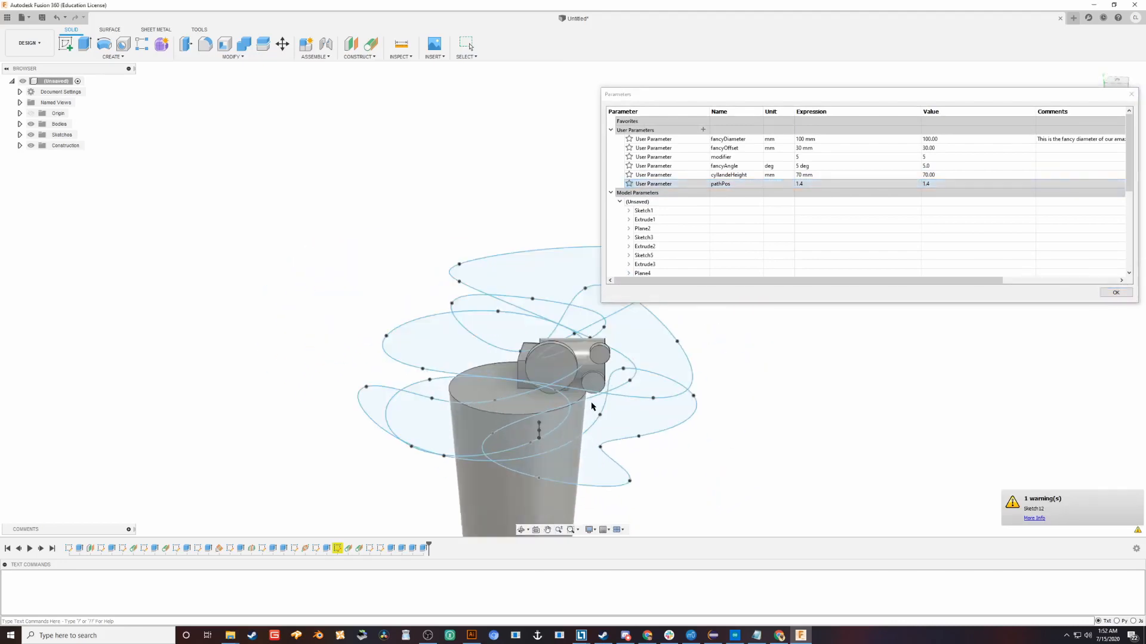
{"action": "left_click", "coordinate": [1108, 292]}
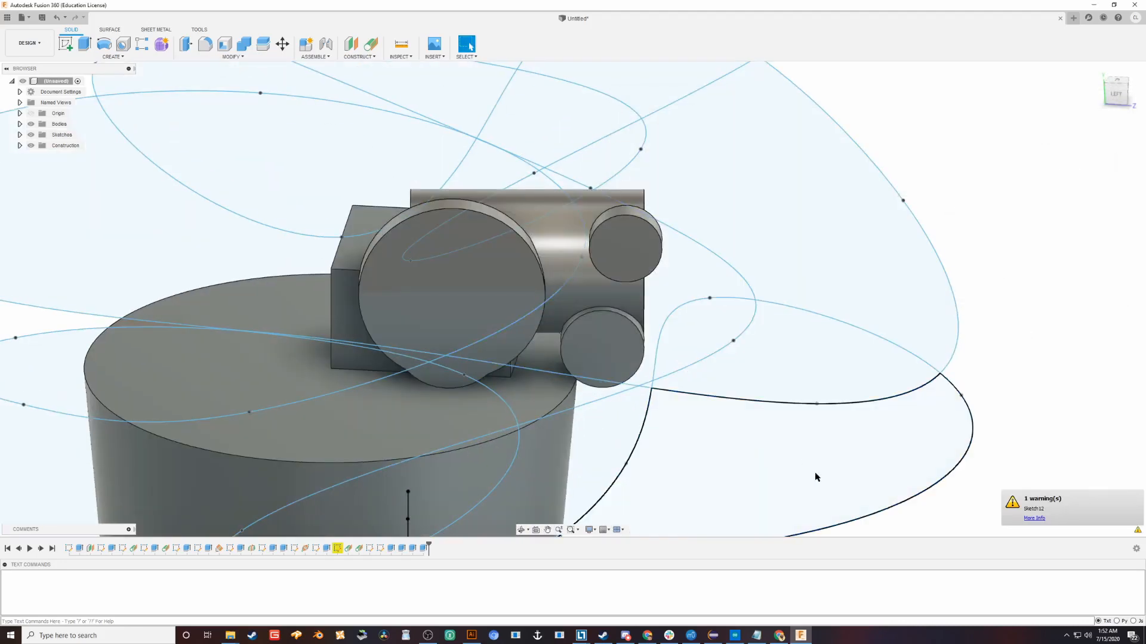
{"action": "mouse_move", "coordinate": [491, 267]}
{"action": "middle_mouse_down", "text": "shift"}
{"action": "mouse_move", "coordinate": [480, 239]}
{"action": "mouse_move", "coordinate": [476, 356]}
{"action": "mouse_move", "coordinate": [529, 365]}
{"action": "mouse_move", "coordinate": [481, 383]}
{"action": "mouse_move", "coordinate": [421, 370]}
{"action": "mouse_move", "coordinate": [365, 430]}
{"action": "mouse_move", "coordinate": [656, 383]}
{"action": "mouse_move", "coordinate": [644, 417]}
{"action": "mouse_move", "coordinate": [669, 421]}
{"action": "middle_mouse_up", "text": "shift"}
{"action": "scroll", "coordinate": [655, 384], "scroll_direction": "up", "scroll_amount": 3}
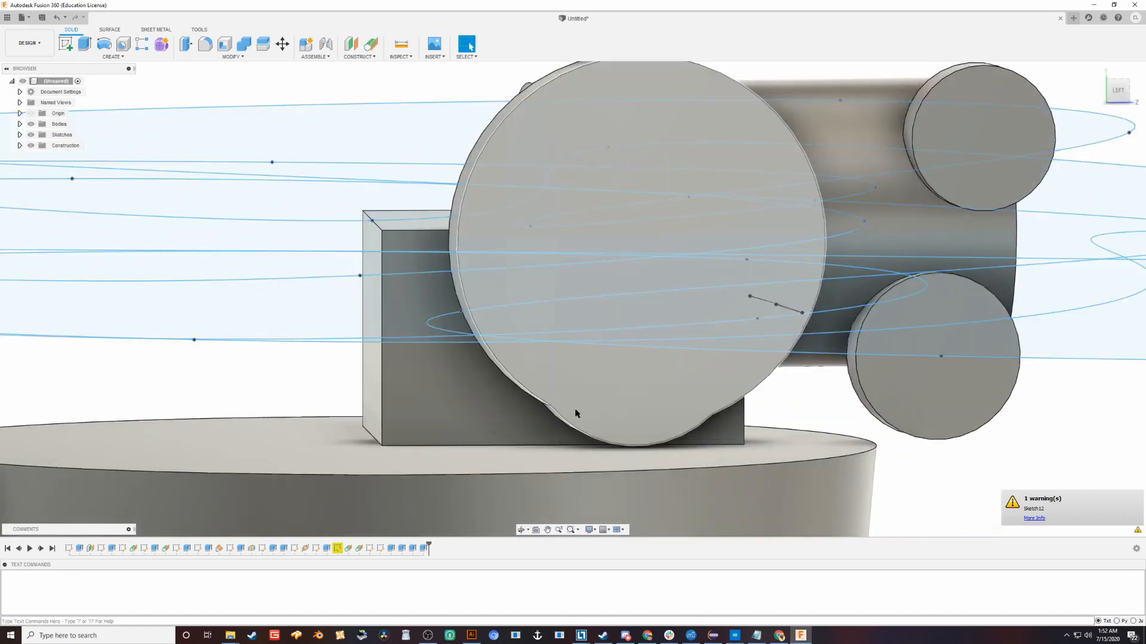
{"action": "scroll", "coordinate": [546, 385], "scroll_direction": "down", "scroll_amount": 6}
{"action": "middle_click_drag", "start_coordinate": [416, 240], "coordinate": [367, 308], "text": "shift"}
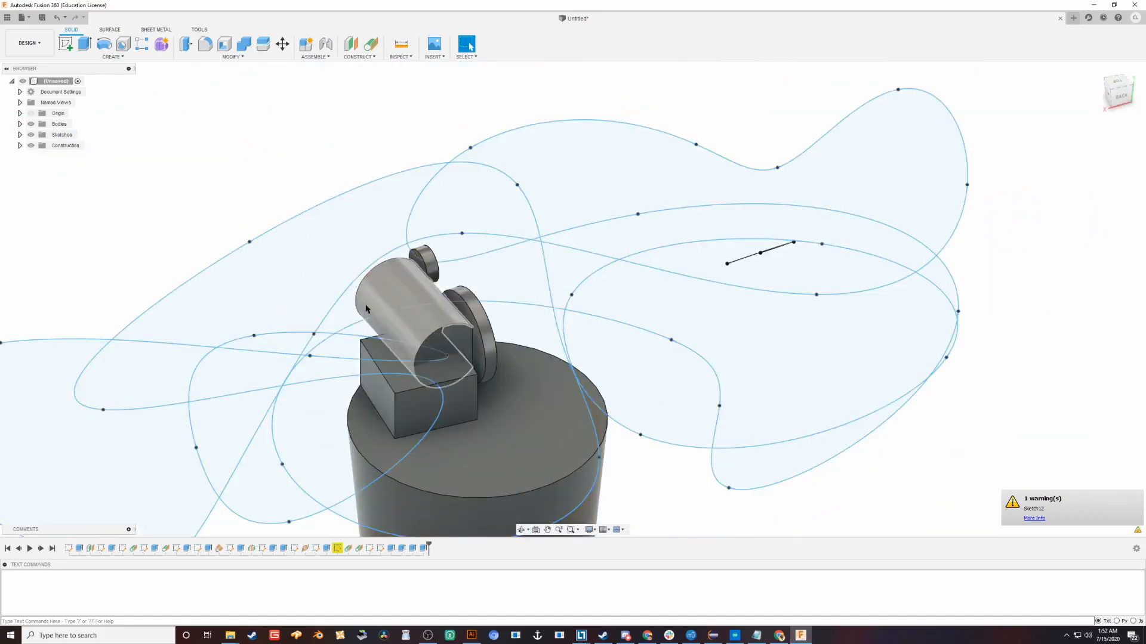
{"action": "mouse_move", "coordinate": [273, 117]}
{"action": "middle_mouse_down", "text": "shift"}
{"action": "mouse_move", "coordinate": [315, 247]}
{"action": "mouse_move", "coordinate": [283, 226]}
{"action": "mouse_move", "coordinate": [292, 212]}
{"action": "mouse_move", "coordinate": [325, 256]}
{"action": "mouse_move", "coordinate": [304, 279]}
{"action": "mouse_move", "coordinate": [274, 227]}
{"action": "mouse_move", "coordinate": [171, 191]}
{"action": "mouse_move", "coordinate": [201, 214]}
{"action": "mouse_move", "coordinate": [225, 191]}
{"action": "mouse_move", "coordinate": [195, 181]}
{"action": "mouse_move", "coordinate": [333, 253]}
{"action": "middle_mouse_up", "text": "shift"}
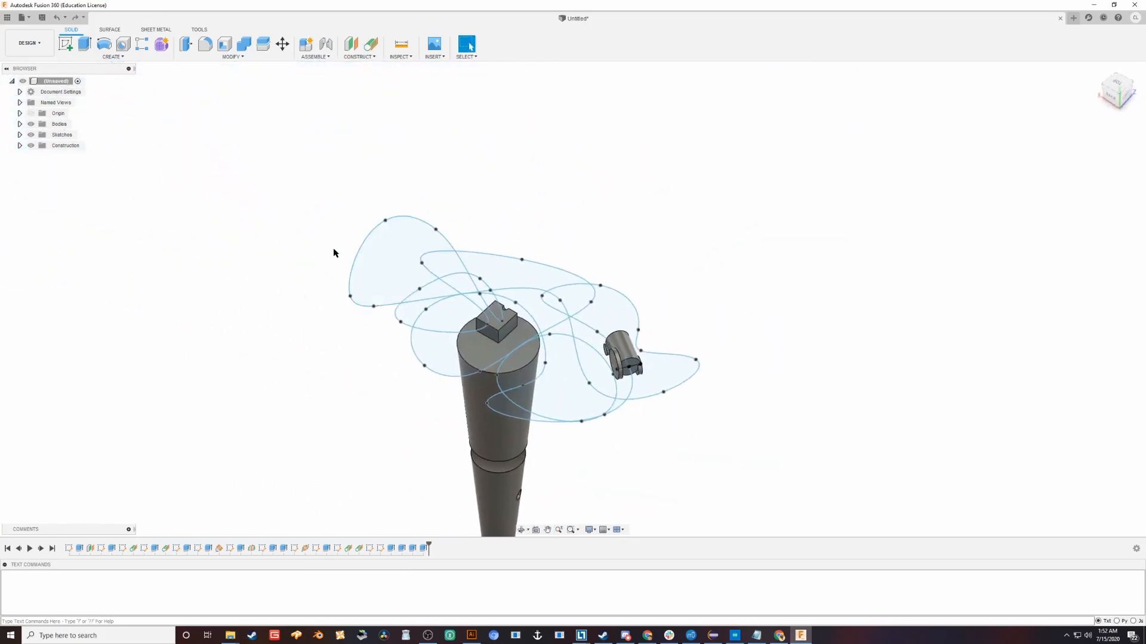
- Undo the disc extrusions, circle sketches, tangent planes, small cylinder and plane along path, back to the path sketch
{"action": "double_click", "coordinate": [342, 289]}
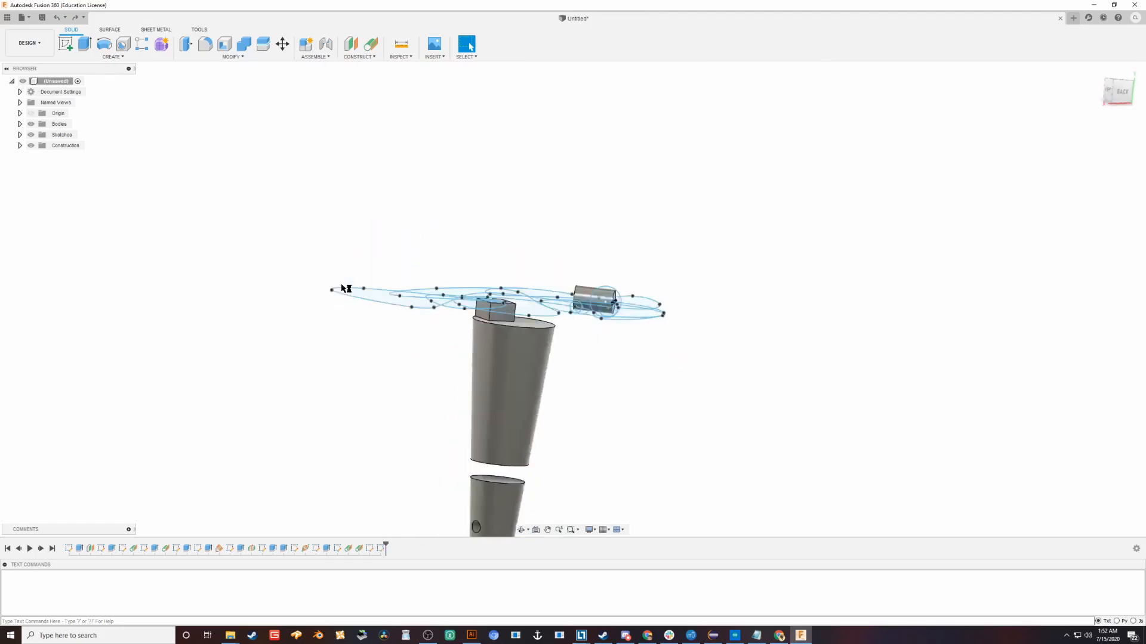
{"action": "middle_click_drag", "start_coordinate": [358, 468], "coordinate": [361, 457], "text": "shift"}
{"action": "key", "text": "ctrl+z"}
{"action": "key", "text": "ctrl+z"}
{"action": "key", "text": "ctrl+z"}
{"action": "key", "text": "ctrl+z"}
{"action": "key", "text": "ctrl+z"}
{"action": "key", "text": "ctrl+z"}
{"action": "key", "text": "ctrl+z"}
{"action": "key", "text": "ctrl+z"}
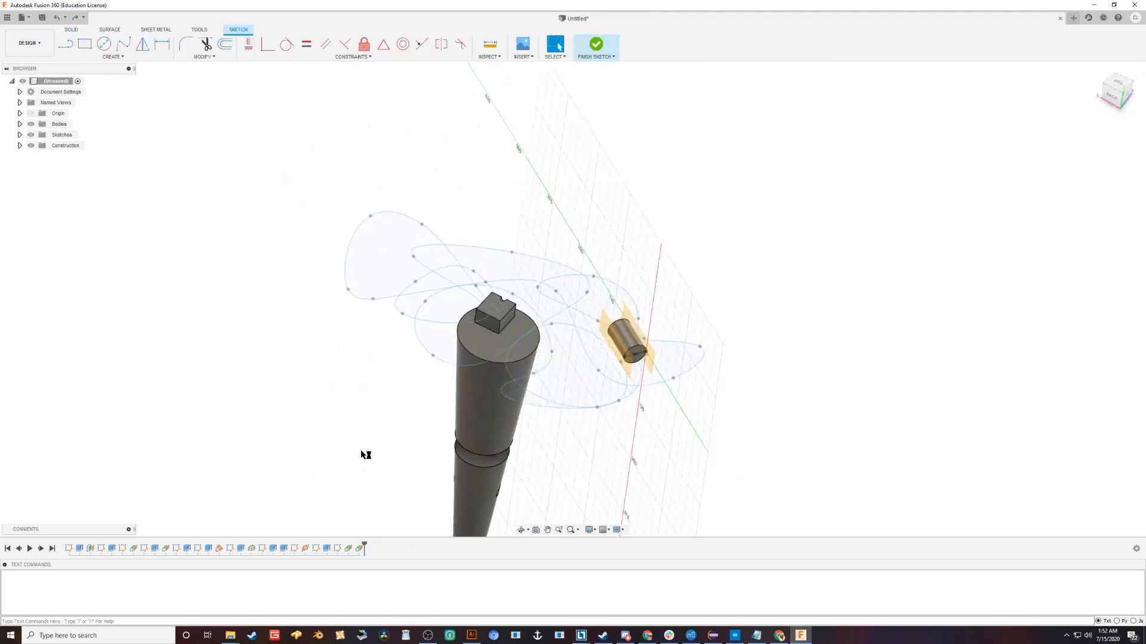
{"action": "key", "text": "ctrl+z"}
{"action": "key", "text": "ctrl+z"}
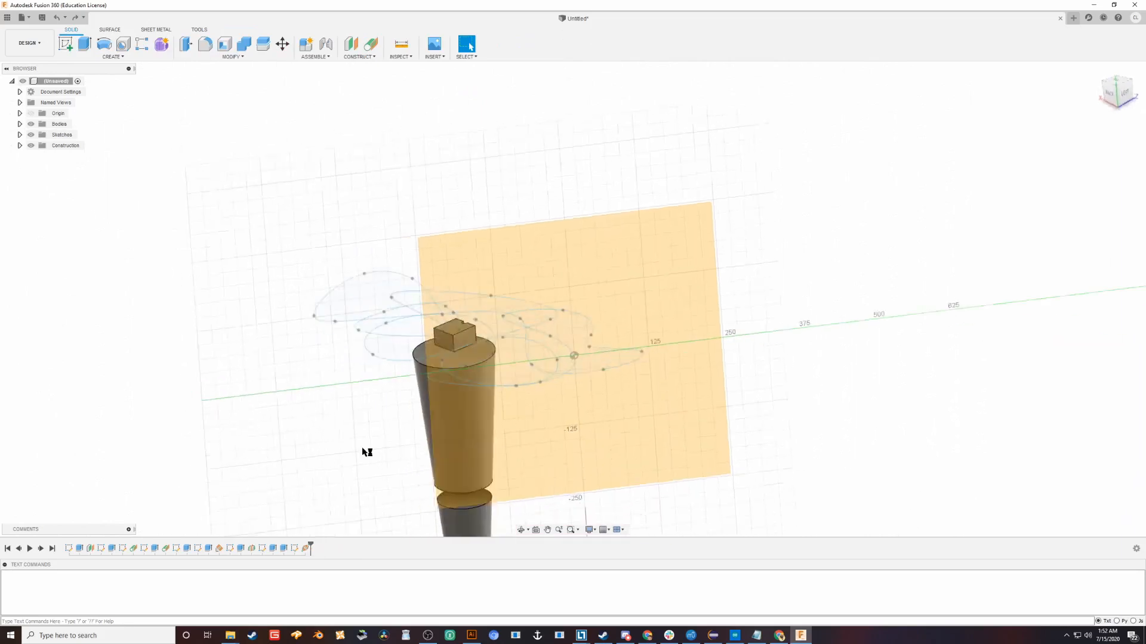
{"action": "key", "text": "ctrl+z"}
{"action": "key", "text": "ctrl+z"}
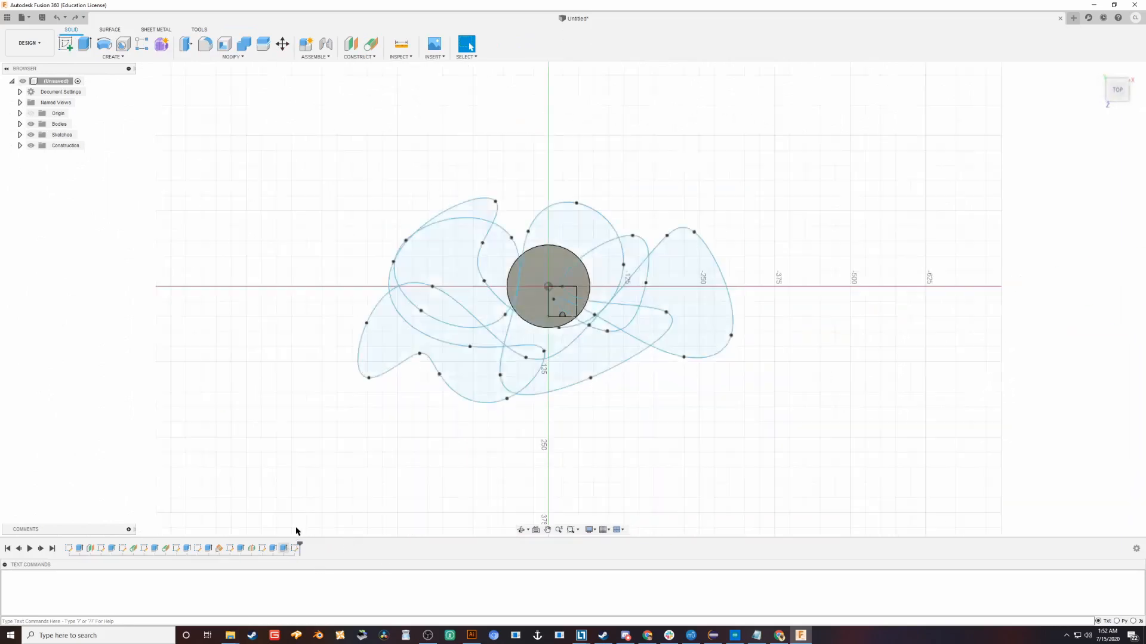
- Create an axis through the cylindrical face of the small hole in the middle tapered column
{"action": "mouse_move", "coordinate": [344, 408]}
{"action": "middle_mouse_down", "text": "shift"}
{"action": "mouse_move", "coordinate": [351, 381]}
{"action": "mouse_move", "coordinate": [360, 430]}
{"action": "mouse_move", "coordinate": [394, 300]}
{"action": "middle_mouse_up", "text": "shift"}
{"action": "left_click", "coordinate": [361, 57]}
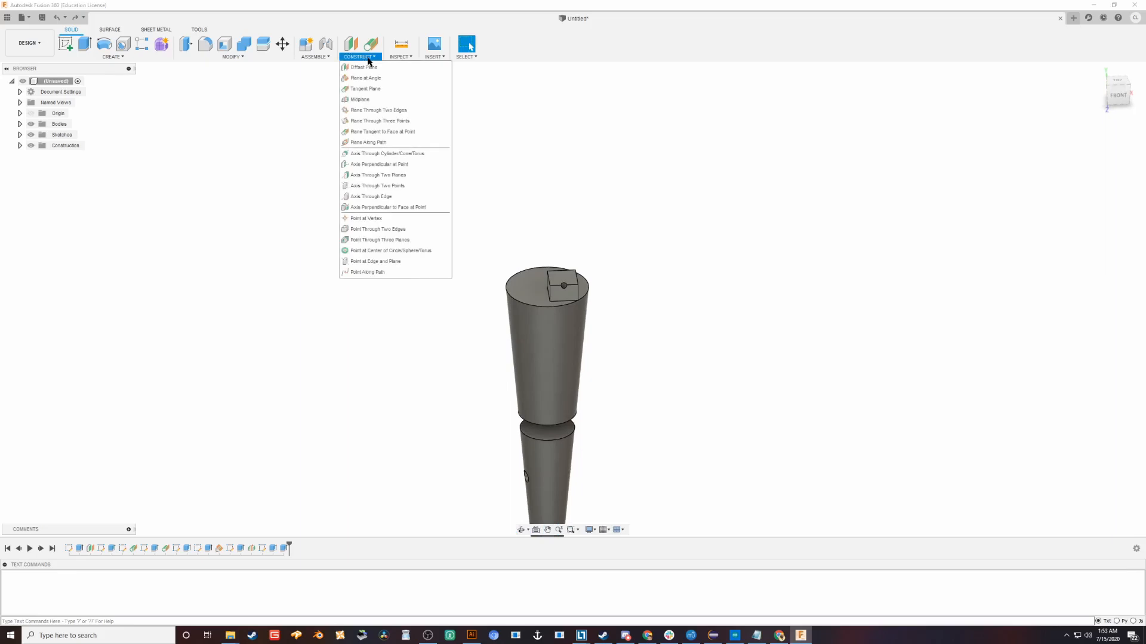
{"action": "left_click", "coordinate": [392, 153]}
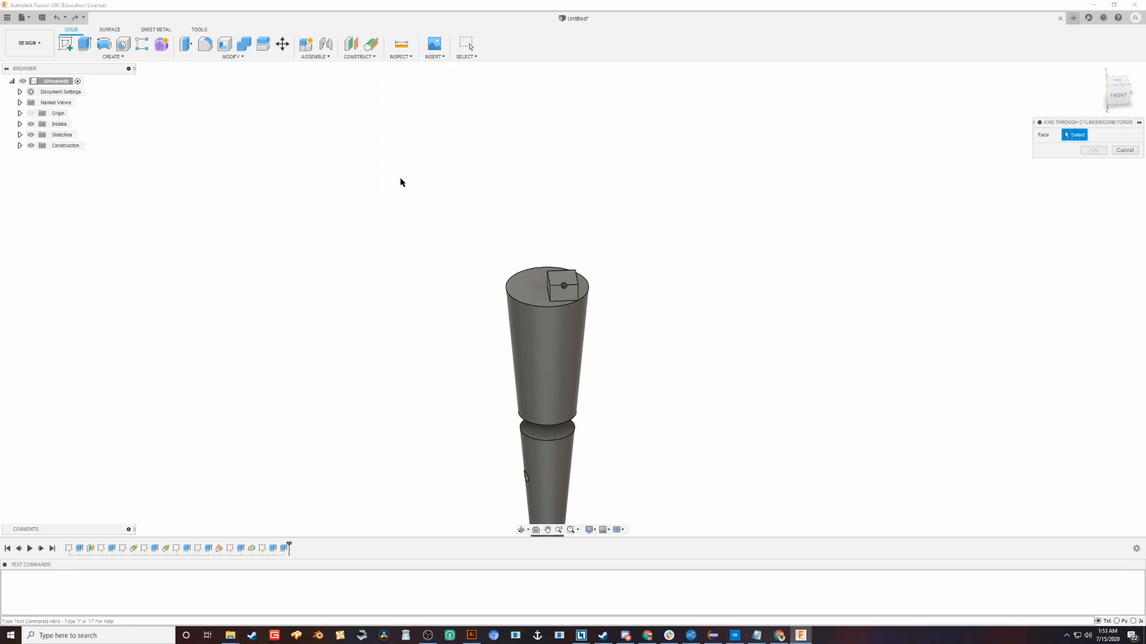
{"action": "middle_click_drag", "start_coordinate": [410, 378], "coordinate": [618, 370], "text": "shift"}
{"action": "left_click", "coordinate": [474, 249]}
{"action": "left_click", "coordinate": [1098, 150]}
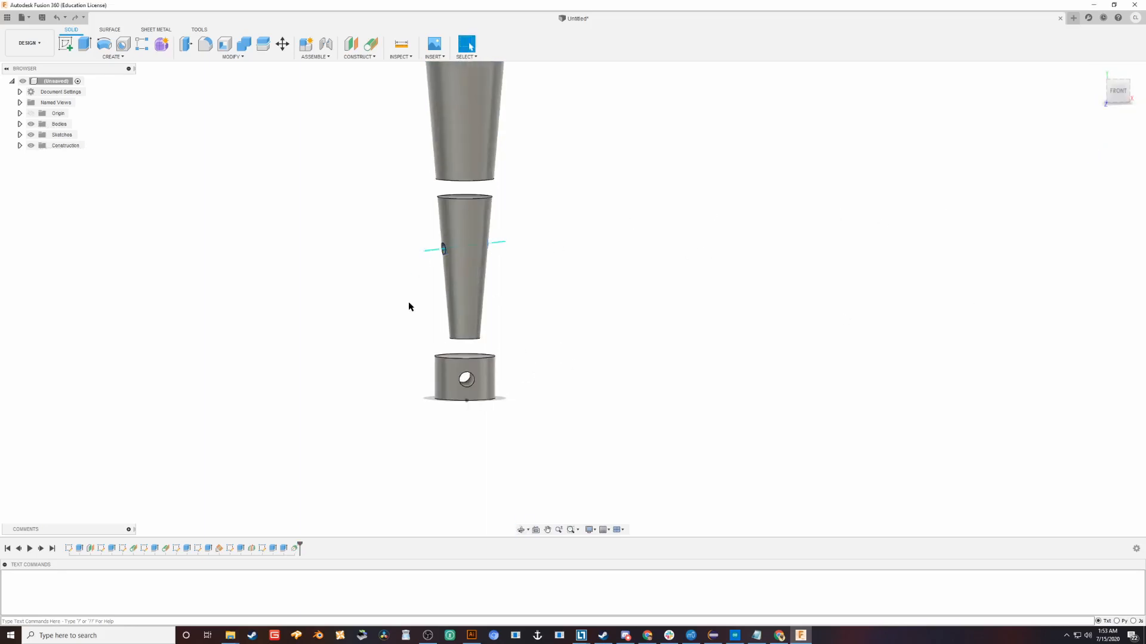
- Try to create a plane at an angle of 0 degrees on the axis through the middle column's hole
{"action": "middle_click_drag", "start_coordinate": [404, 272], "coordinate": [412, 323]}
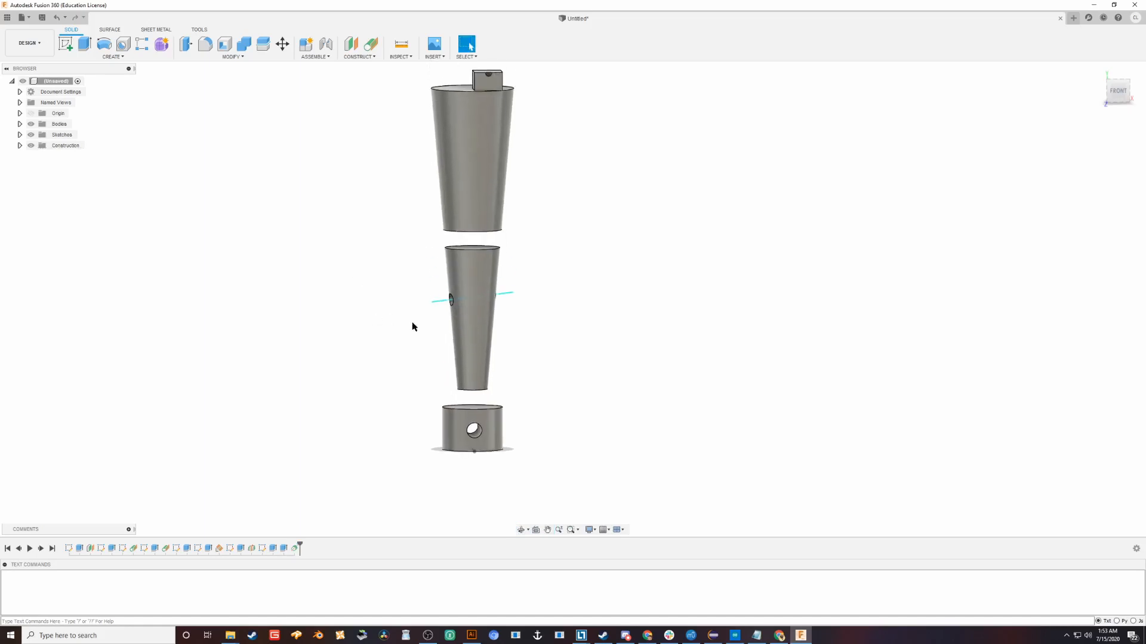
{"action": "scroll", "coordinate": [413, 323], "scroll_direction": "down", "scroll_amount": 1}
{"action": "scroll", "coordinate": [428, 323], "scroll_direction": "up", "scroll_amount": 3}
{"action": "scroll", "coordinate": [437, 321], "scroll_direction": "down", "scroll_amount": 2}
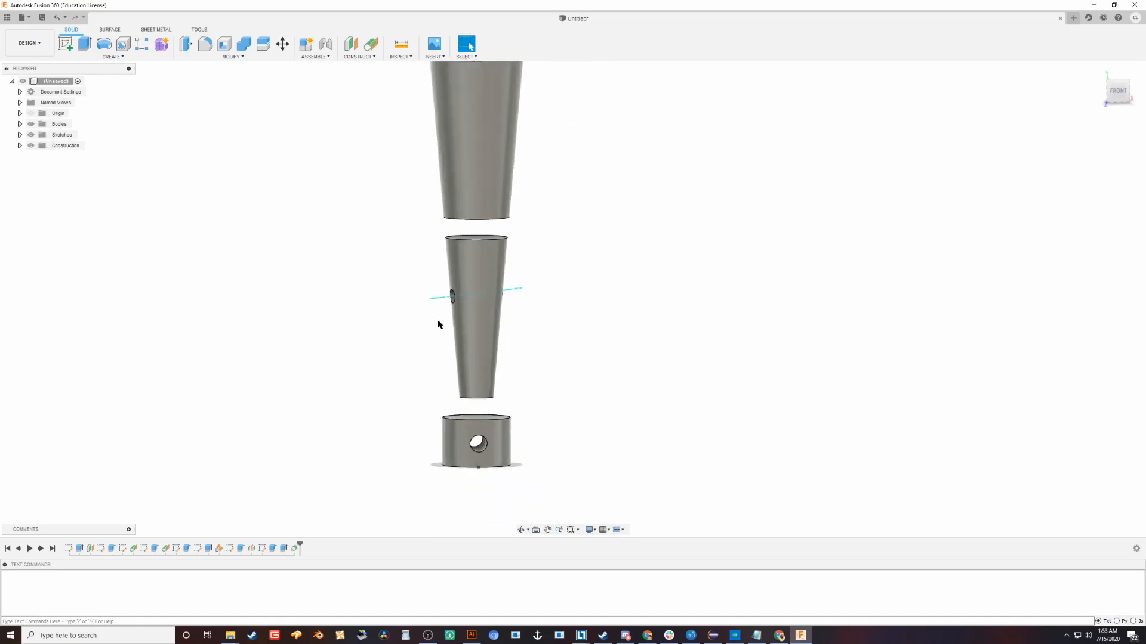
{"action": "left_click", "coordinate": [375, 60]}
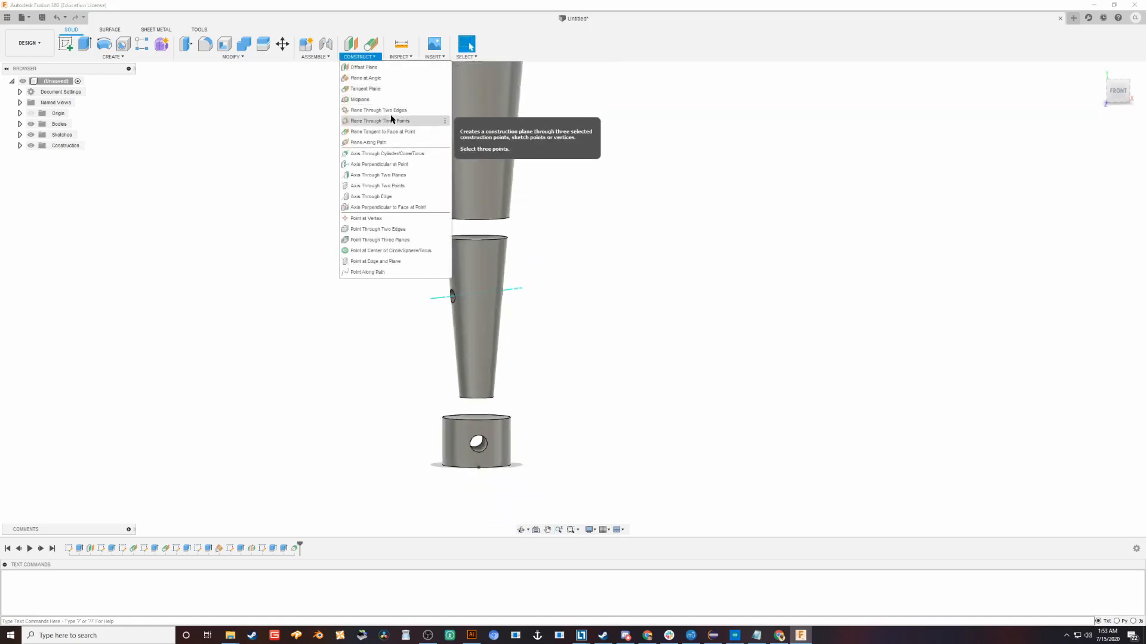
{"action": "left_click", "coordinate": [398, 78]}
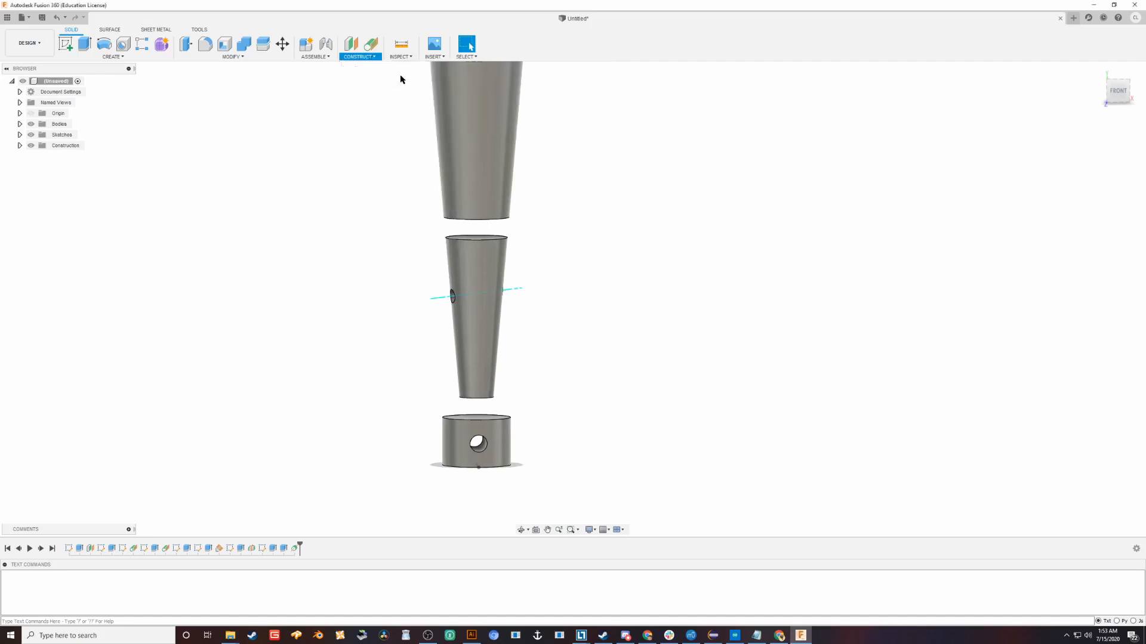
{"action": "left_click", "coordinate": [435, 299]}
{"action": "middle_click_drag", "start_coordinate": [550, 293], "coordinate": [642, 295], "text": "shift"}
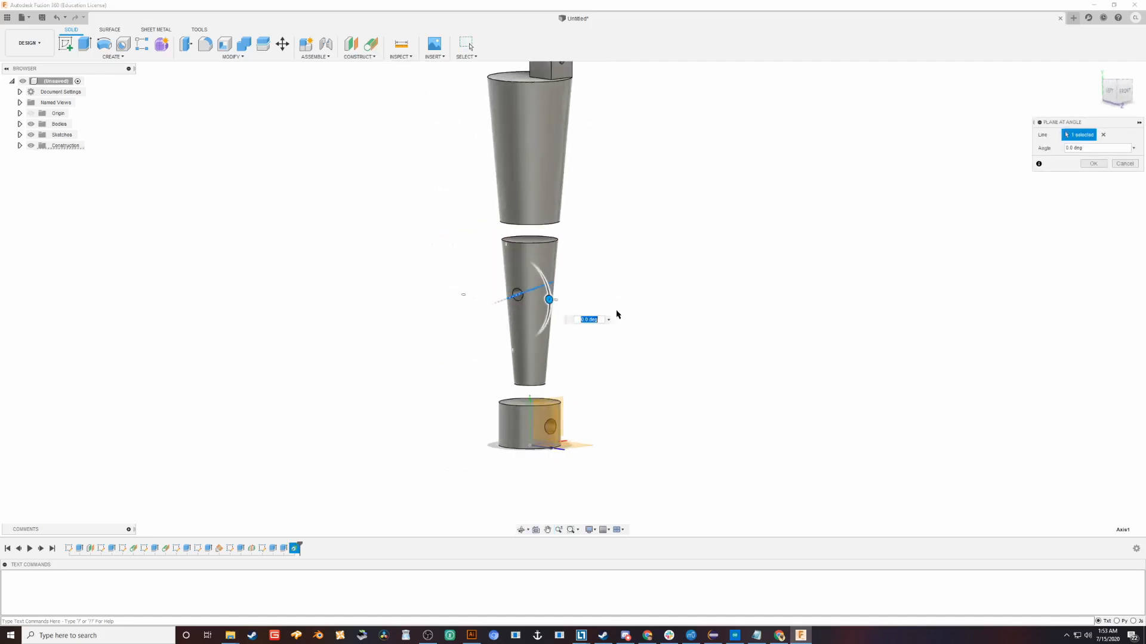
{"action": "key", "text": "Return"}
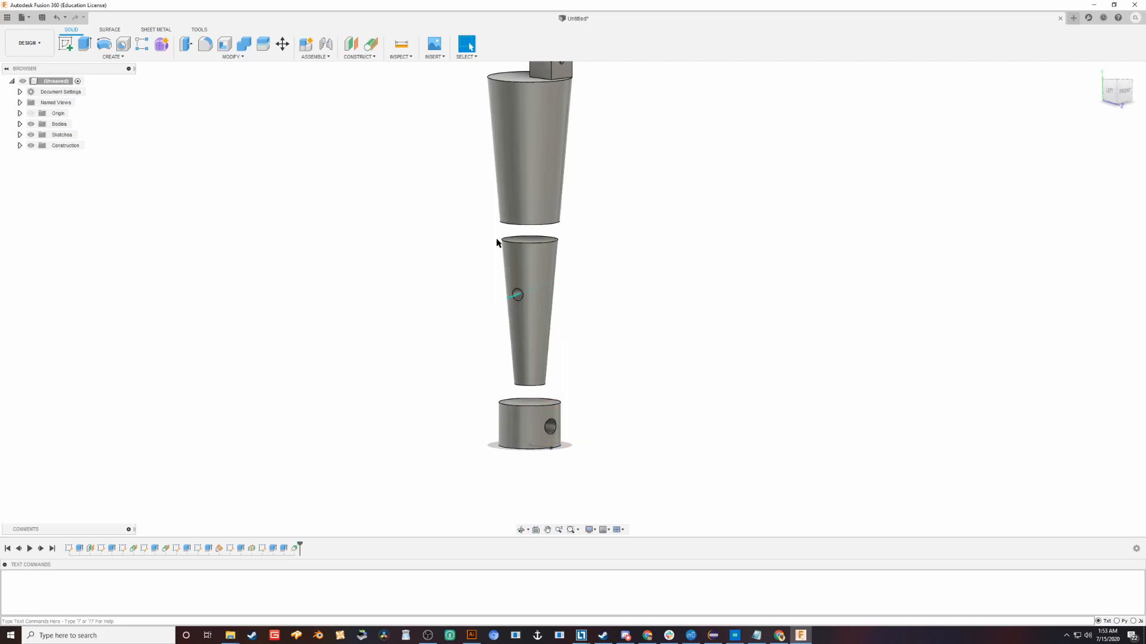
- Preview a plane at angle around the hole's axis, rotated to -150 degrees, and discard it
{"action": "left_click", "coordinate": [357, 57]}
{"action": "left_click", "coordinate": [361, 78]}
{"action": "left_click", "coordinate": [518, 300]}
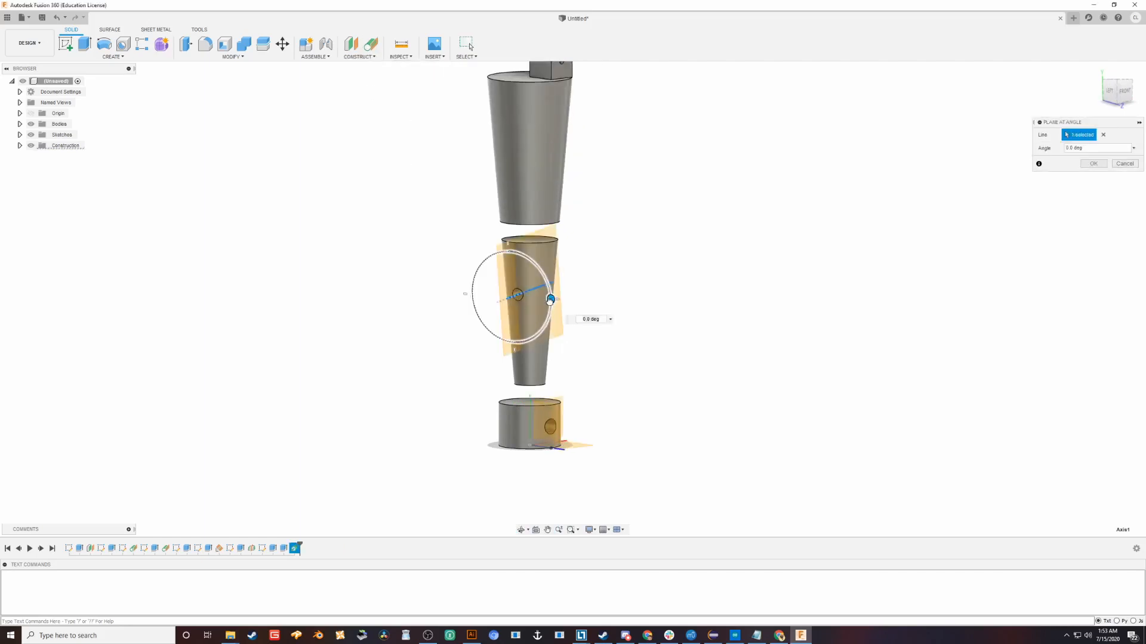
{"action": "left_click_drag", "start_coordinate": [550, 300], "coordinate": [476, 272]}
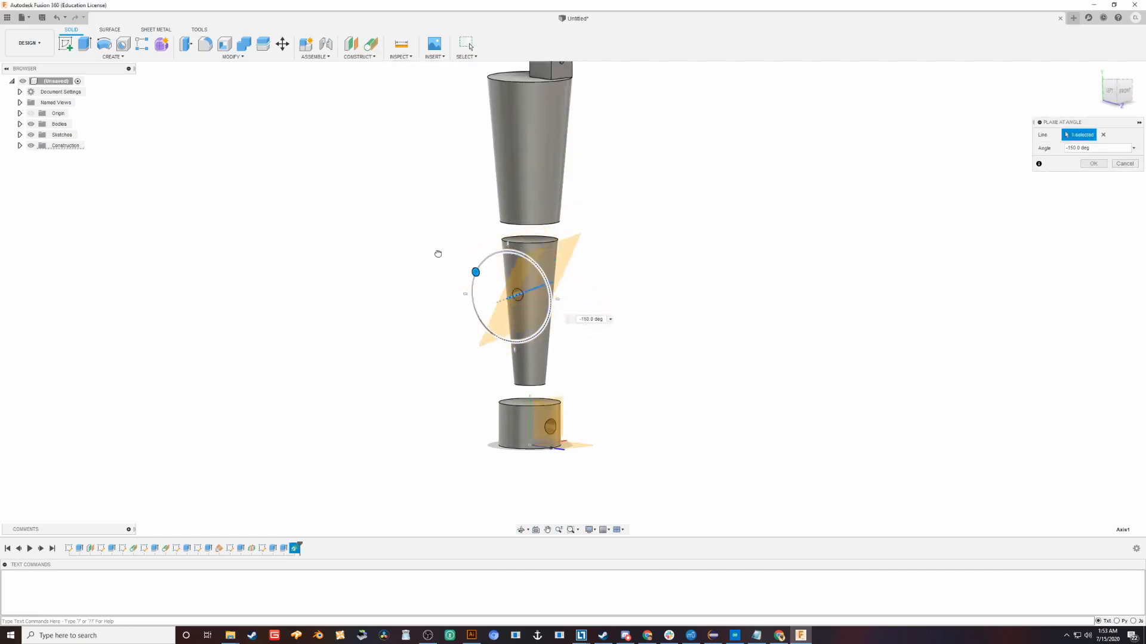
{"action": "left_click", "coordinate": [1125, 164]}
- Try to create an axis perpendicular at a point on the bottom face of the base cylinder
{"action": "scroll", "coordinate": [577, 392], "scroll_direction": "down", "scroll_amount": 3}
{"action": "scroll", "coordinate": [584, 432], "scroll_direction": "up", "scroll_amount": 5}
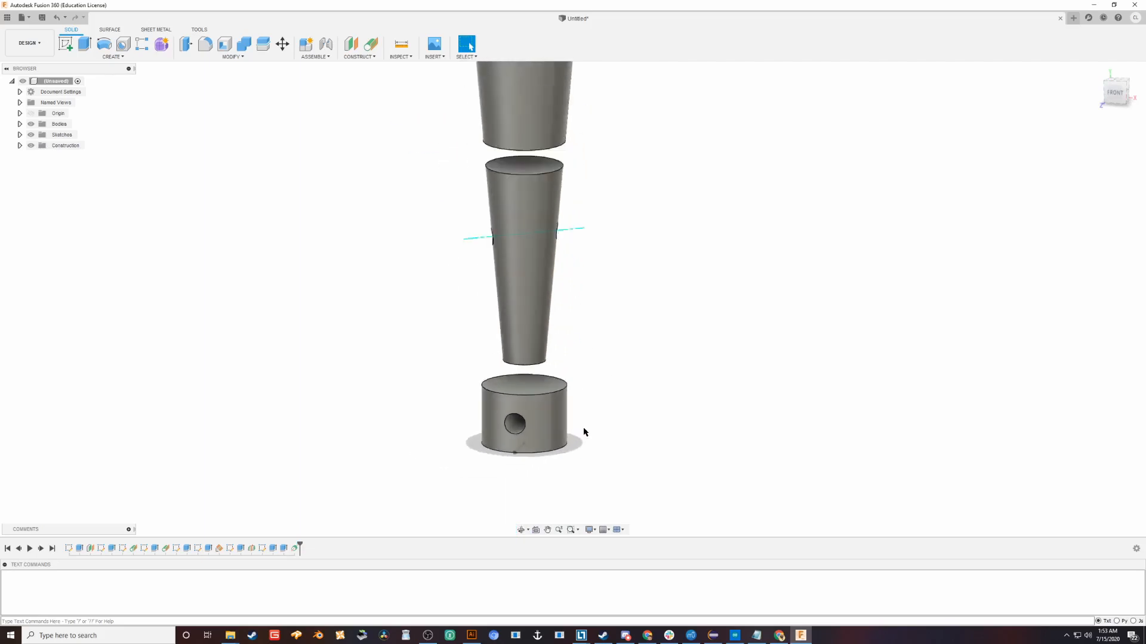
{"action": "scroll", "coordinate": [584, 432], "scroll_direction": "down", "scroll_amount": 2}
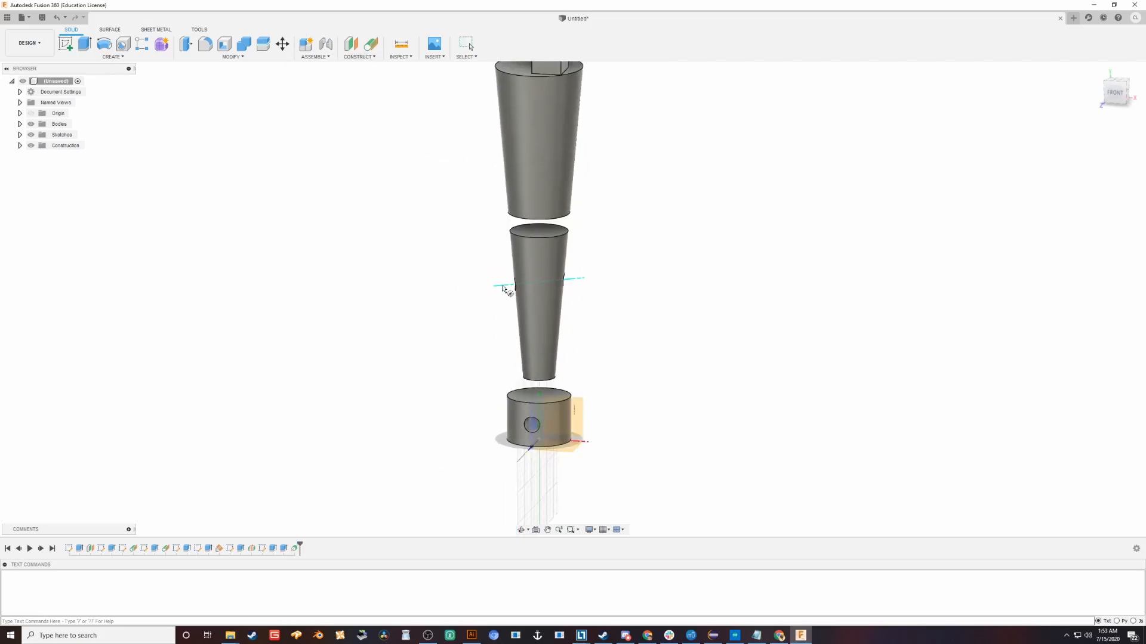
{"action": "left_click", "coordinate": [370, 58]}
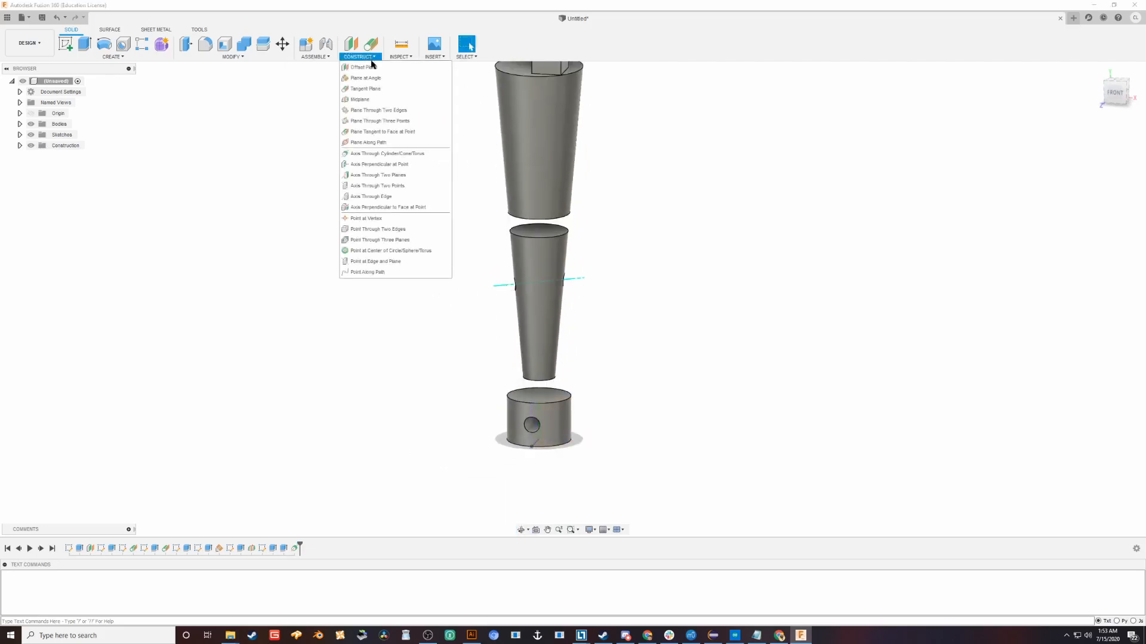
{"action": "left_click", "coordinate": [409, 165]}
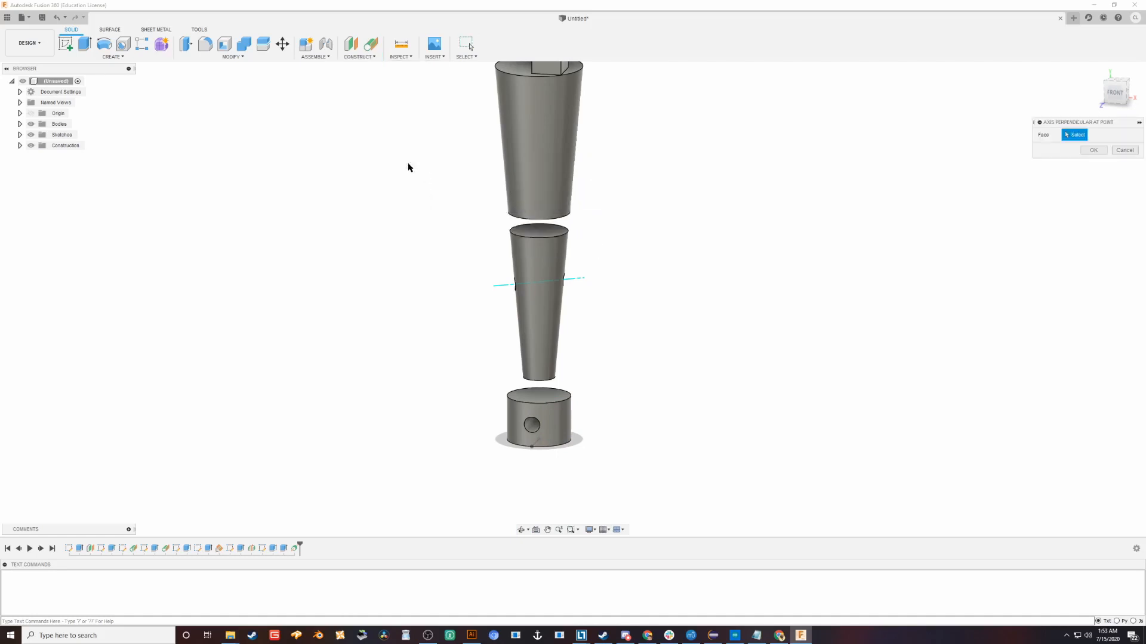
{"action": "left_click", "coordinate": [547, 437]}
{"action": "middle_click_drag", "start_coordinate": [595, 486], "coordinate": [627, 454], "text": "shift"}
{"action": "key", "text": "Escape"}
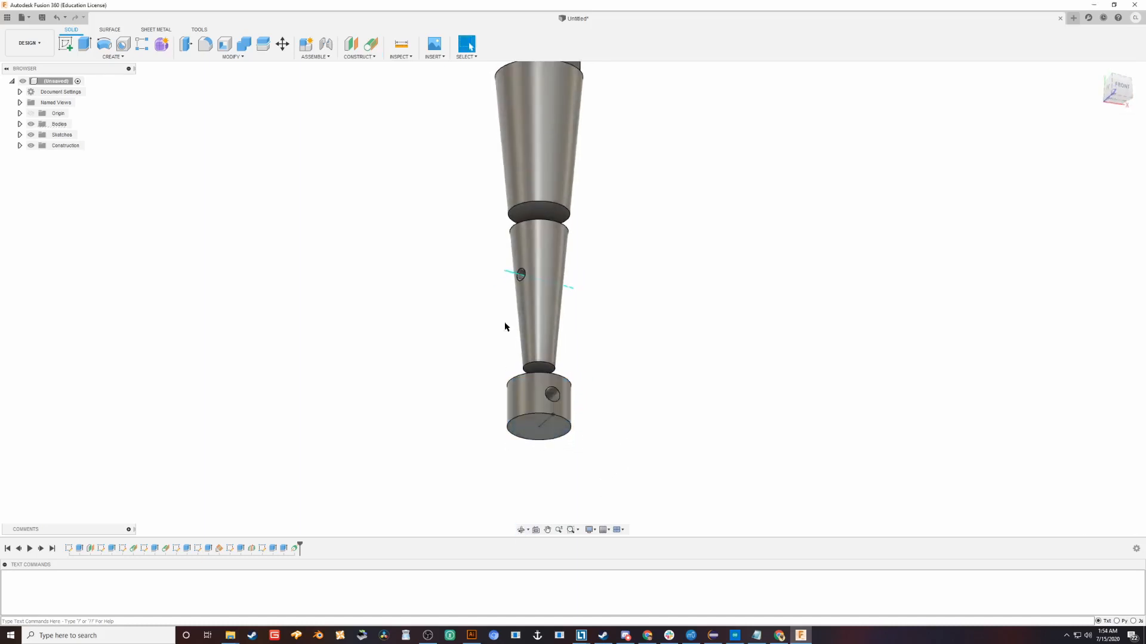
{"action": "left_click", "coordinate": [347, 57]}
{"action": "left_click", "coordinate": [379, 166]}
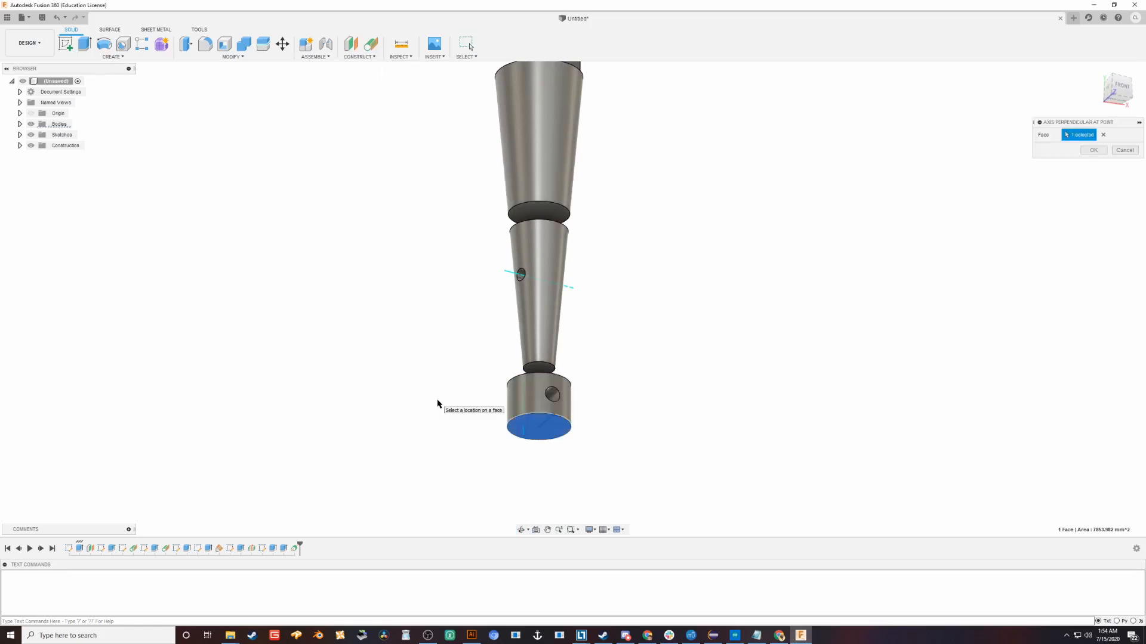
{"action": "middle_click_drag", "start_coordinate": [438, 404], "coordinate": [438, 430], "text": "shift"}
{"action": "key", "text": "Escape"}
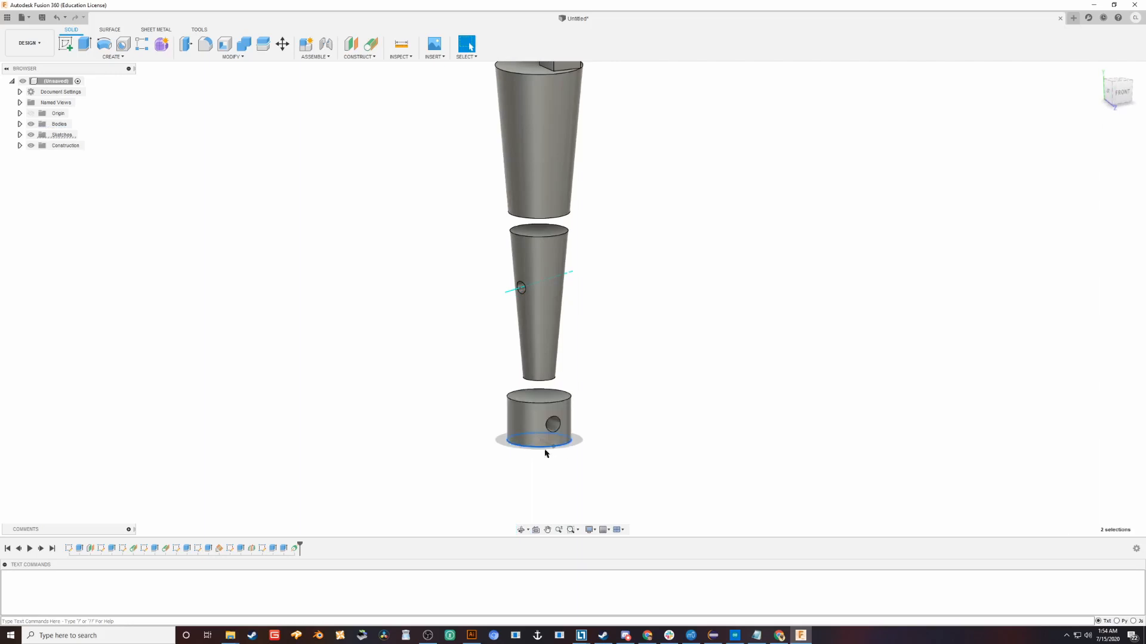
- Preview an axis perpendicular at a point on the top face of the middle tapered column and discard it
{"action": "left_click", "coordinate": [547, 416]}
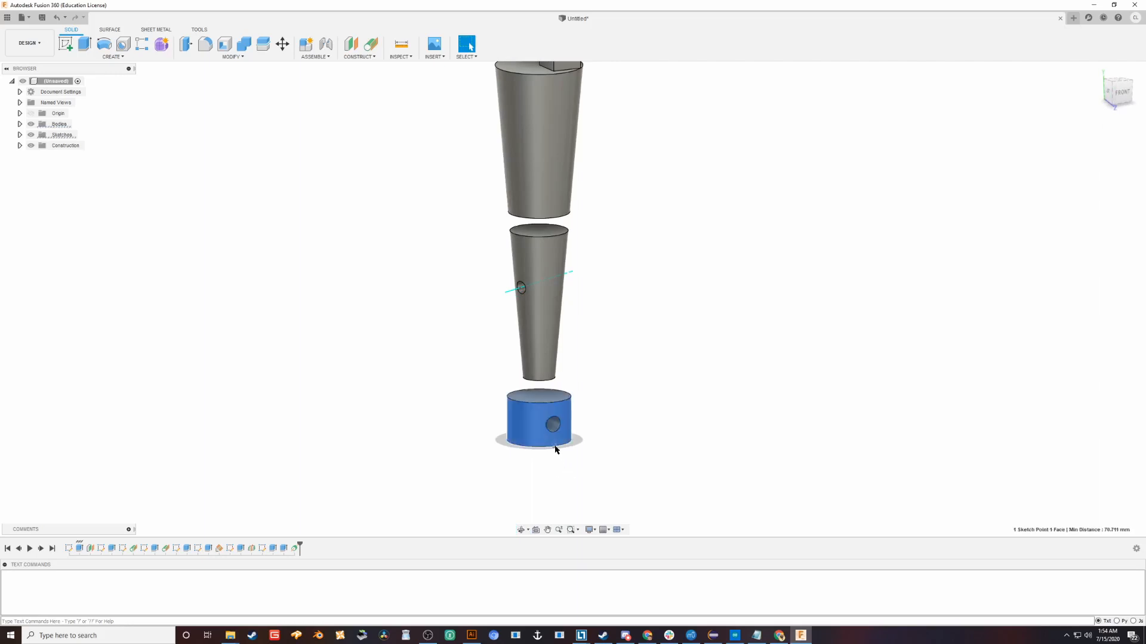
{"action": "left_click", "coordinate": [357, 56]}
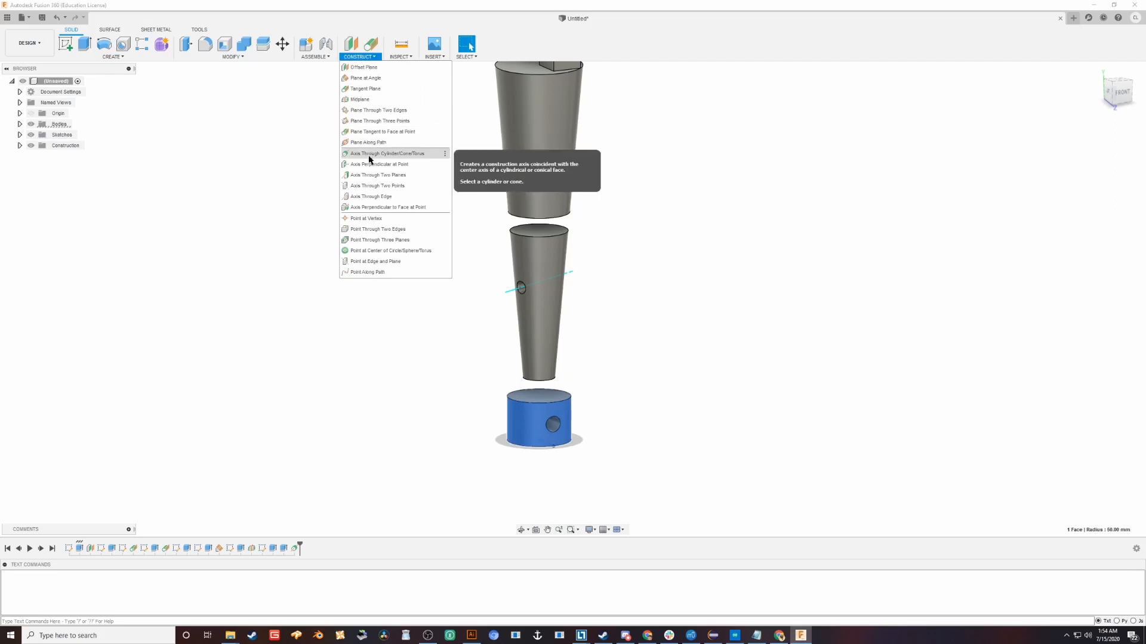
{"action": "left_click", "coordinate": [386, 171]}
{"action": "middle_click_drag", "start_coordinate": [621, 382], "coordinate": [538, 239], "text": "shift"}
{"action": "left_click", "coordinate": [537, 233]}
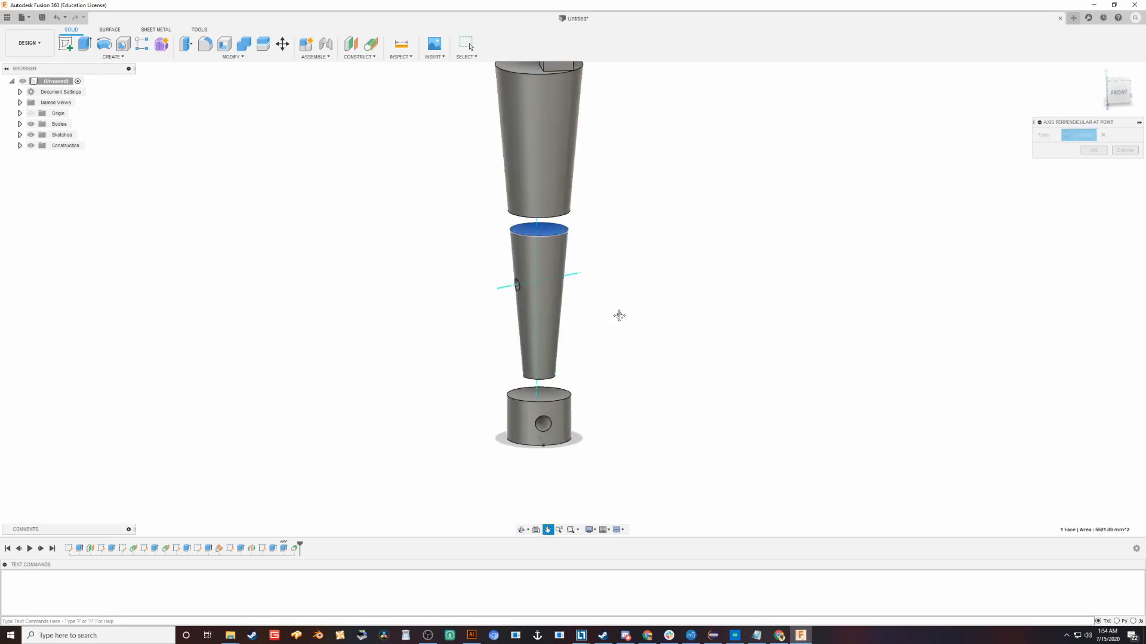
{"action": "middle_click_drag", "start_coordinate": [617, 315], "coordinate": [567, 251], "text": "shift"}
{"action": "left_click", "coordinate": [1125, 149]}
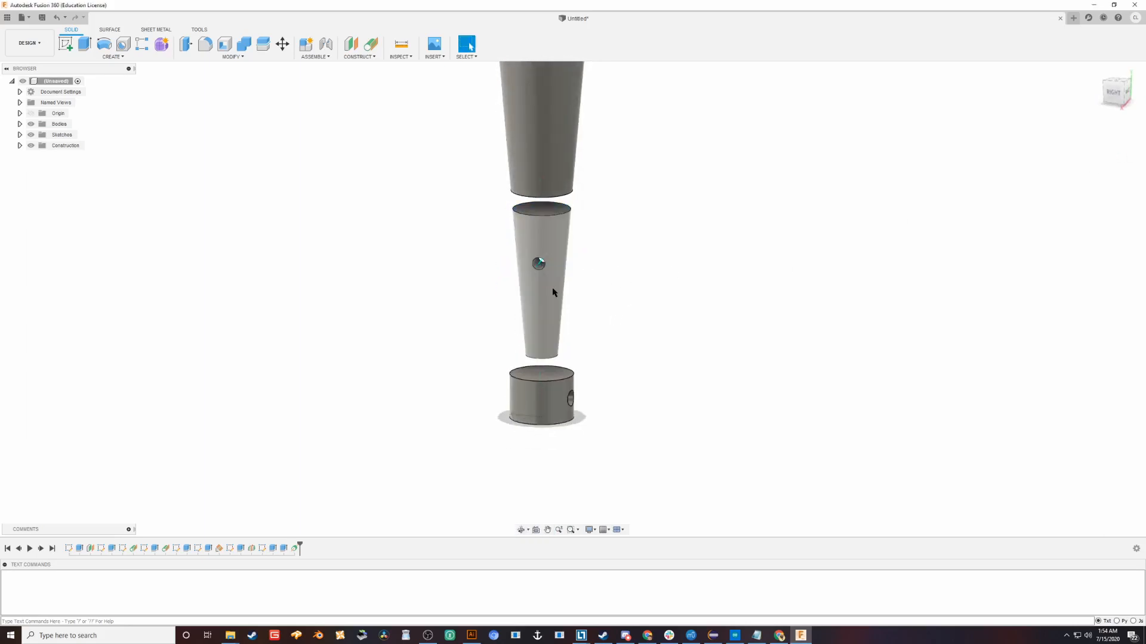
- Preview an axis through two planes using the XZ origin plane and side faces of the top block, and discard it
{"action": "left_click", "coordinate": [361, 58]}
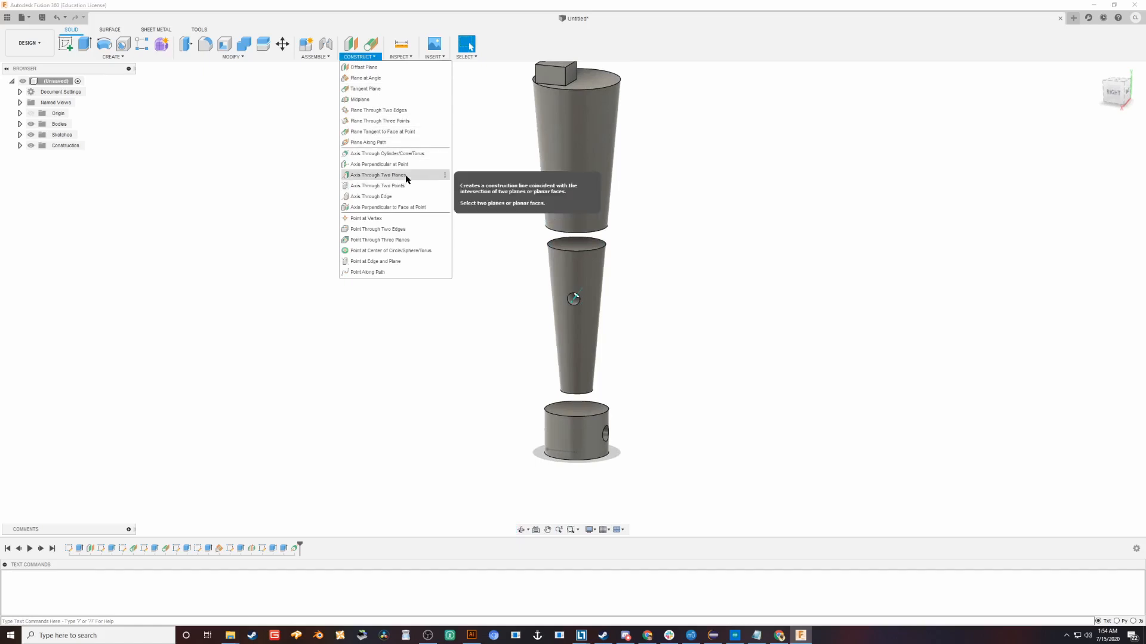
{"action": "left_click", "coordinate": [378, 175]}
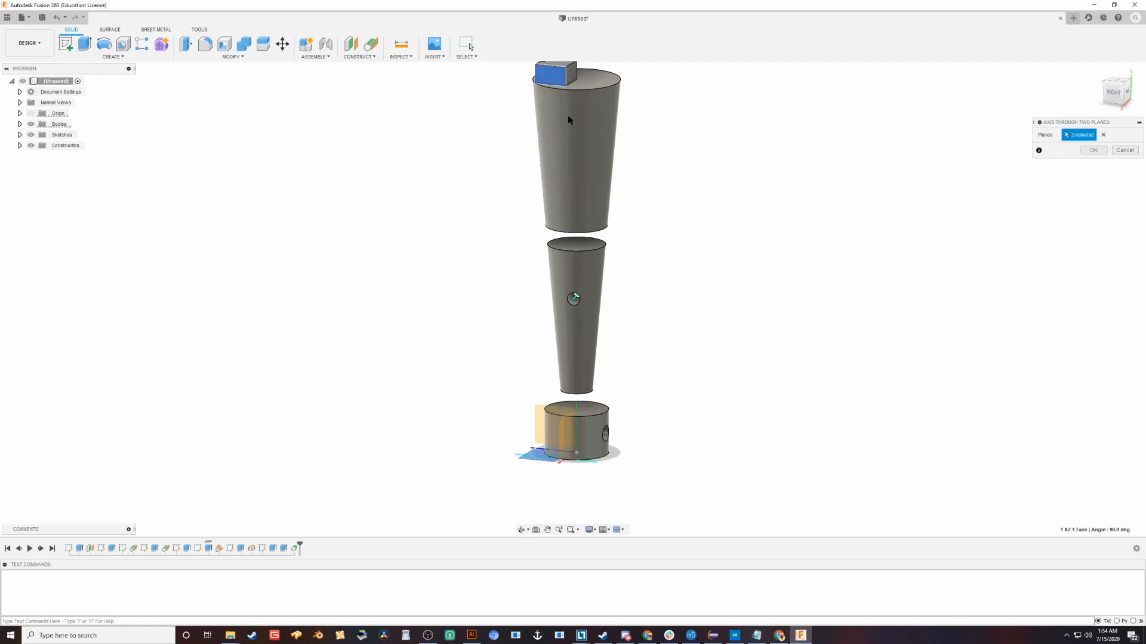
{"action": "middle_click_drag", "start_coordinate": [607, 299], "coordinate": [628, 268], "text": "shift"}
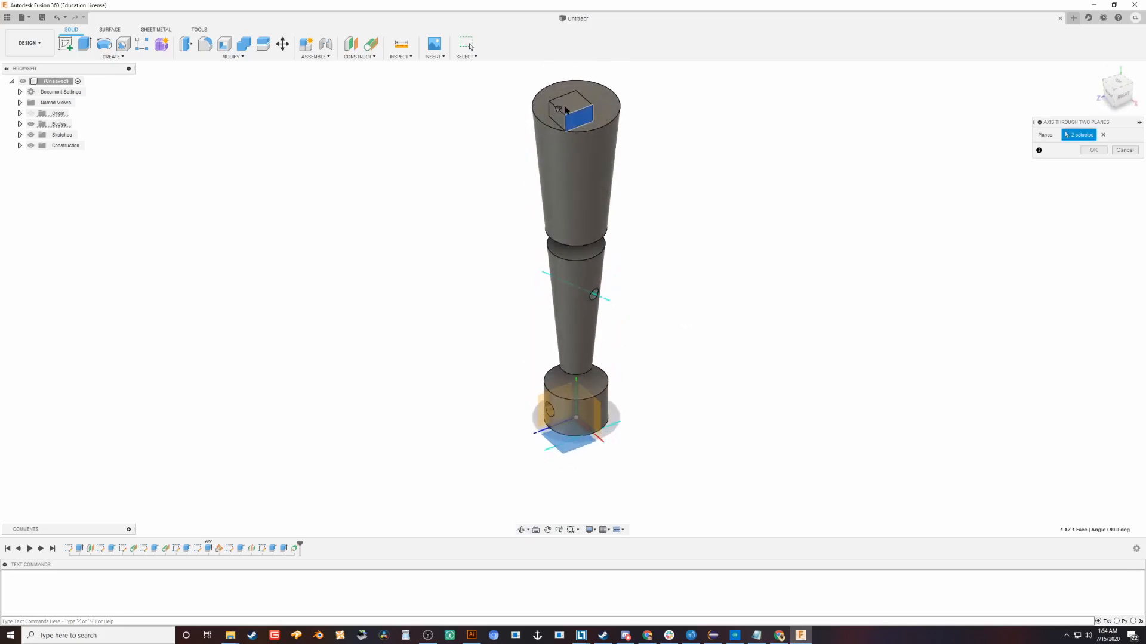
{"action": "middle_click_drag", "start_coordinate": [593, 141], "coordinate": [597, 193], "text": "shift"}
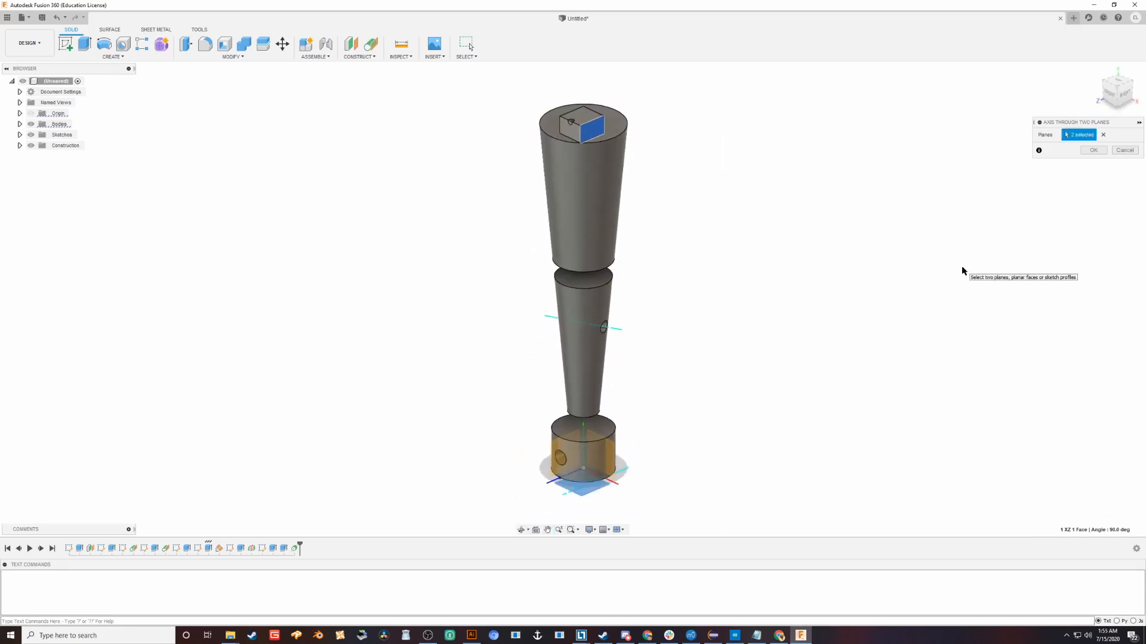
{"action": "middle_click_drag", "start_coordinate": [622, 198], "coordinate": [666, 235], "text": "shift"}
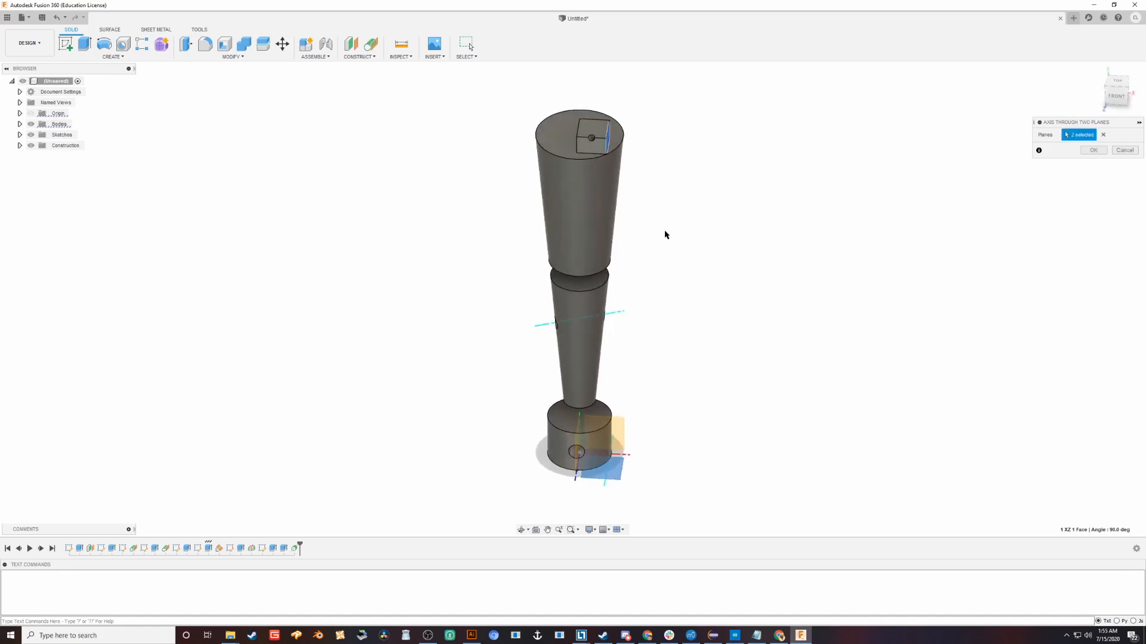
{"action": "middle_click_drag", "start_coordinate": [594, 146], "coordinate": [602, 149], "text": "shift"}
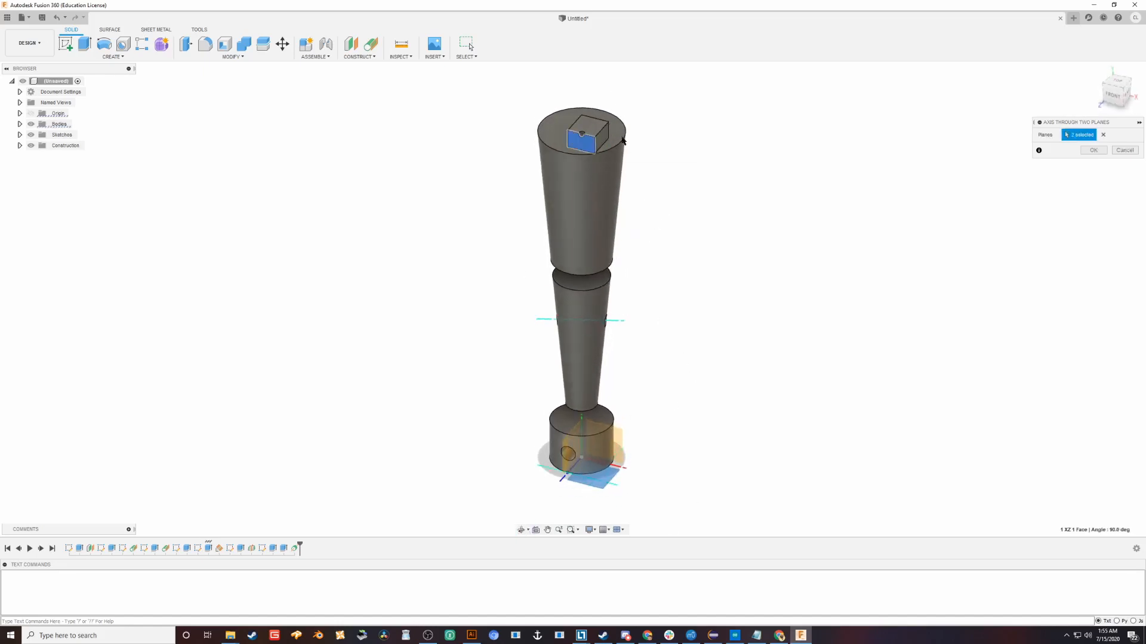
{"action": "middle_click_drag", "start_coordinate": [594, 237], "coordinate": [623, 310], "text": "shift"}
{"action": "left_click", "coordinate": [1125, 150]}
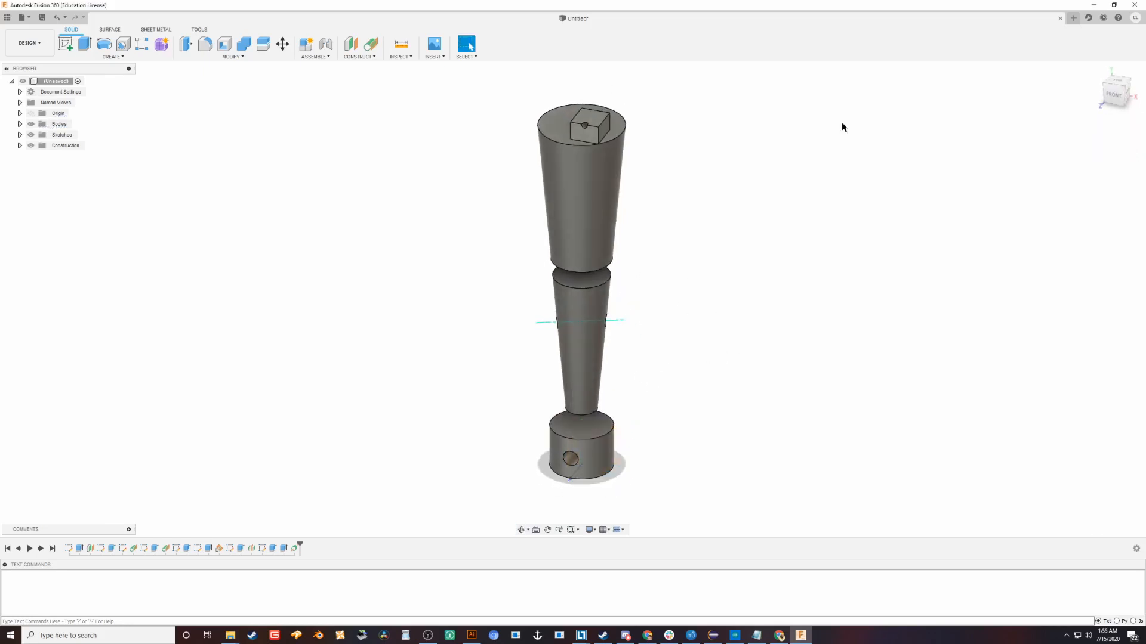
- Sketch a triangle on a side face of the top block, with a vertical line and a diagonal down to the block's upper corner
{"action": "scroll", "coordinate": [604, 118], "scroll_direction": "up", "scroll_amount": 2}
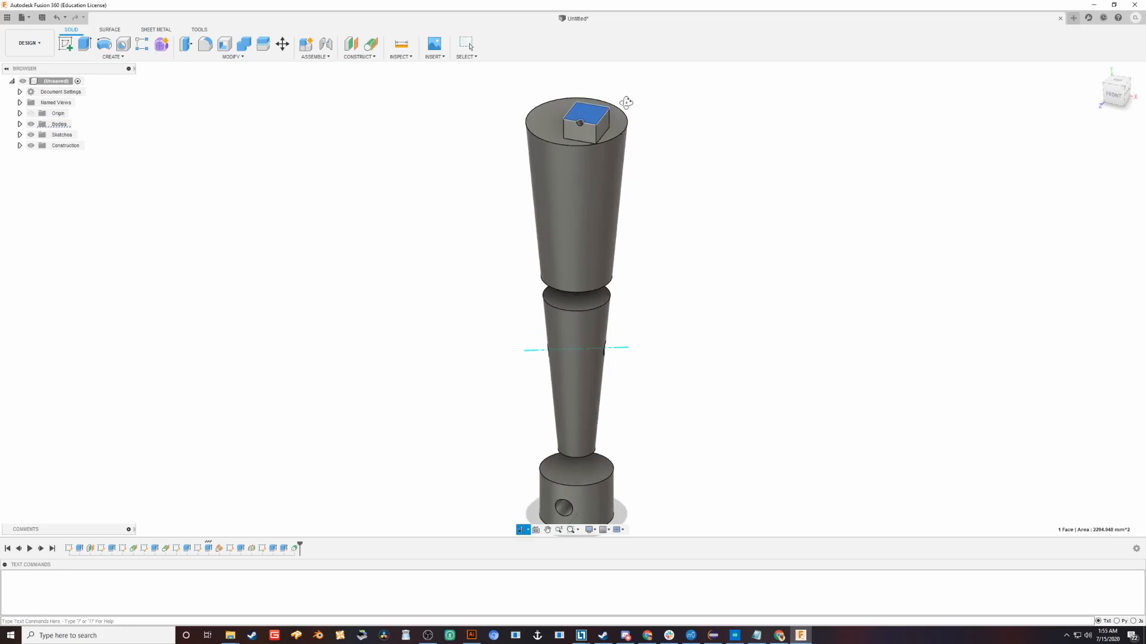
{"action": "middle_click_drag", "start_coordinate": [626, 102], "coordinate": [588, 123], "text": "shift"}
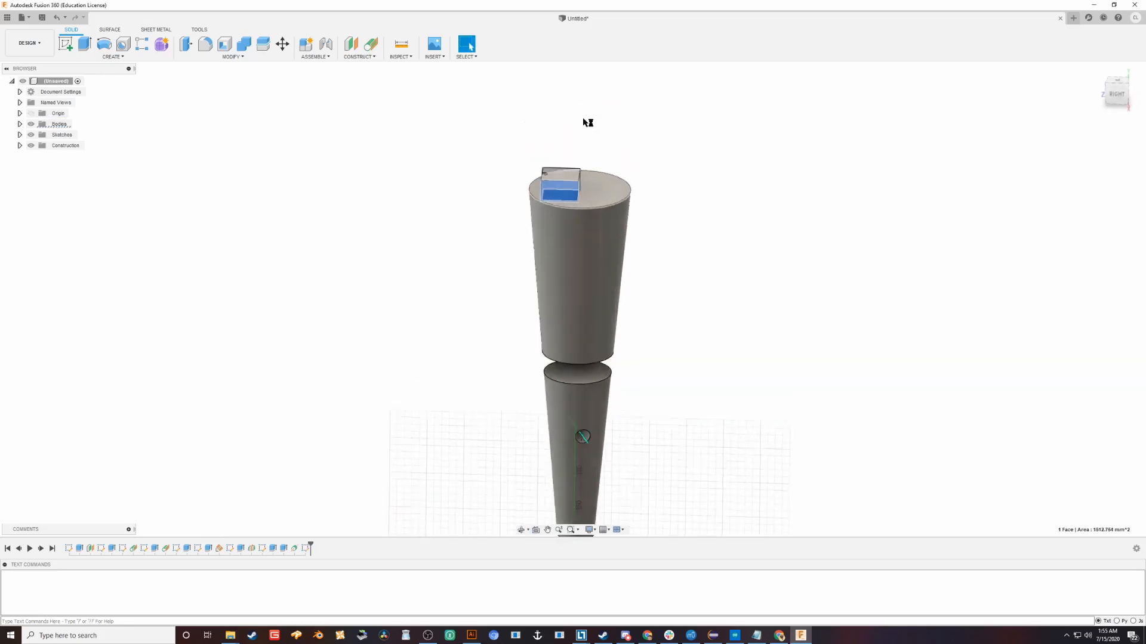
{"action": "key", "text": "l"}
{"action": "left_click", "coordinate": [582, 262]}
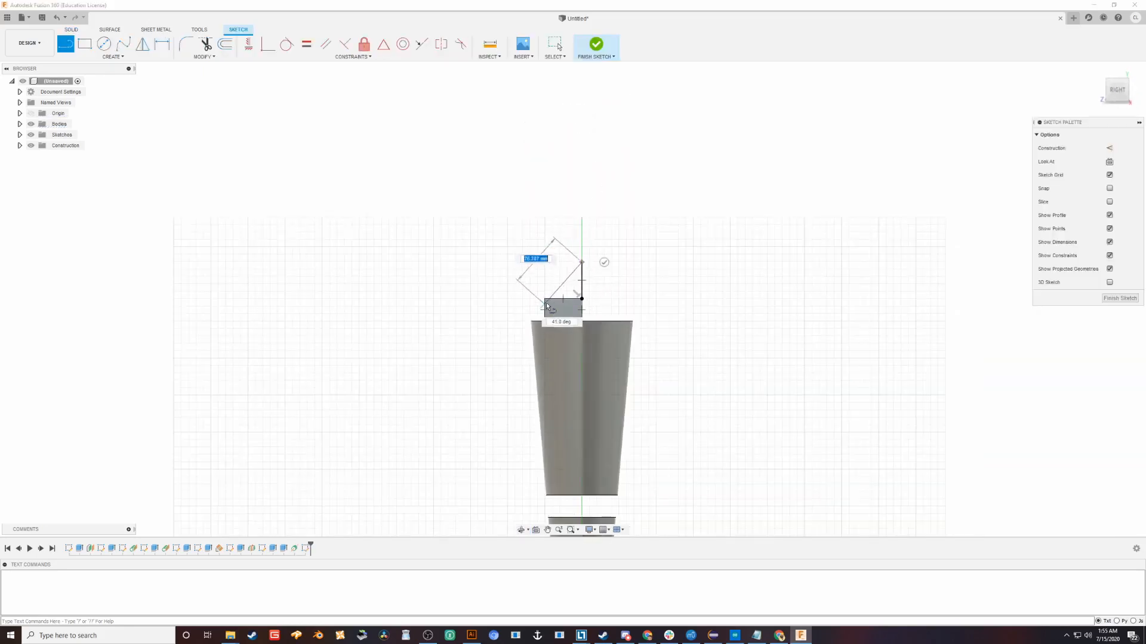
{"action": "left_click", "coordinate": [545, 299]}
{"action": "left_click", "coordinate": [1113, 299]}
- Extrude the triangular profile outward from the block's side face as a new body
{"action": "middle_click_drag", "start_coordinate": [568, 176], "coordinate": [647, 176], "text": "shift"}
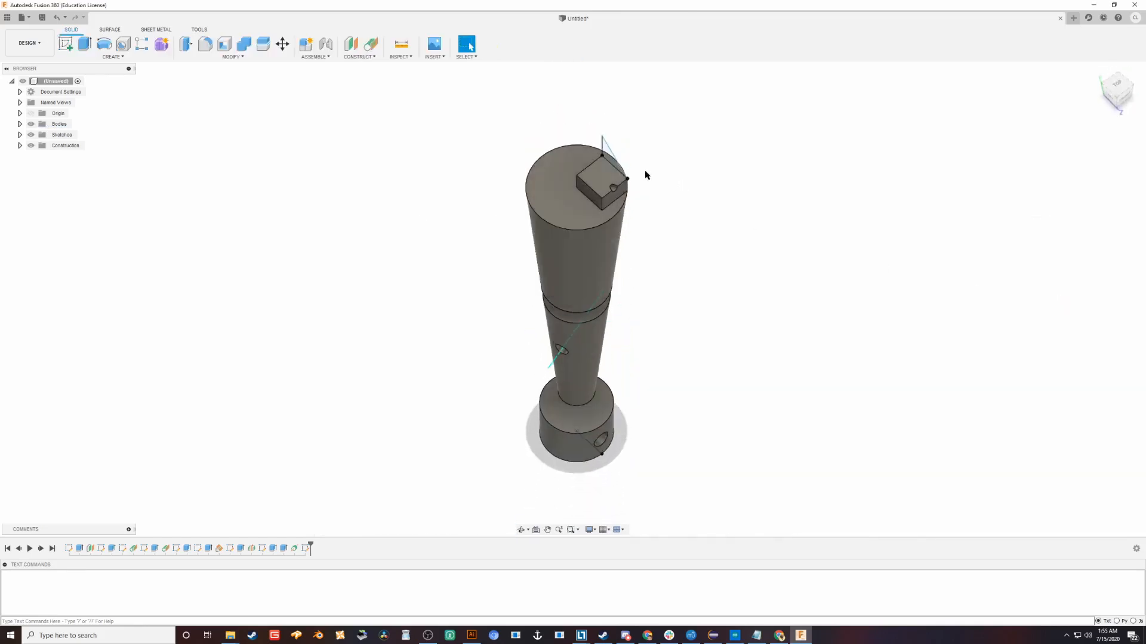
{"action": "left_click", "coordinate": [609, 158]}
{"action": "key", "text": "e"}
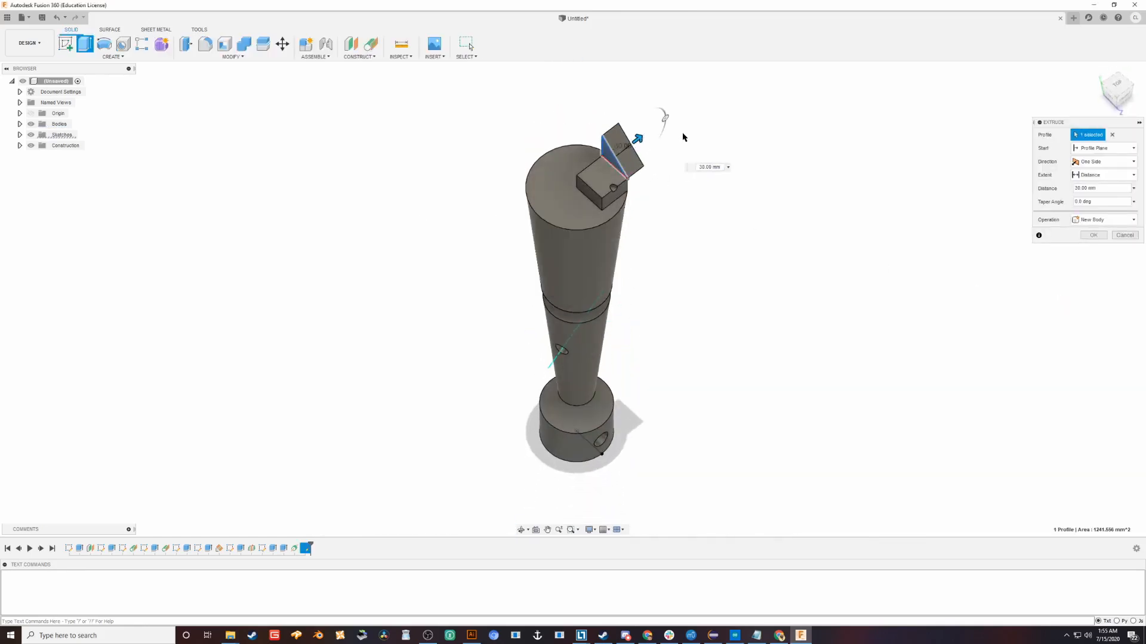
{"action": "key", "text": "Return"}
{"action": "middle_click_drag", "start_coordinate": [754, 158], "coordinate": [542, 272], "text": "shift"}
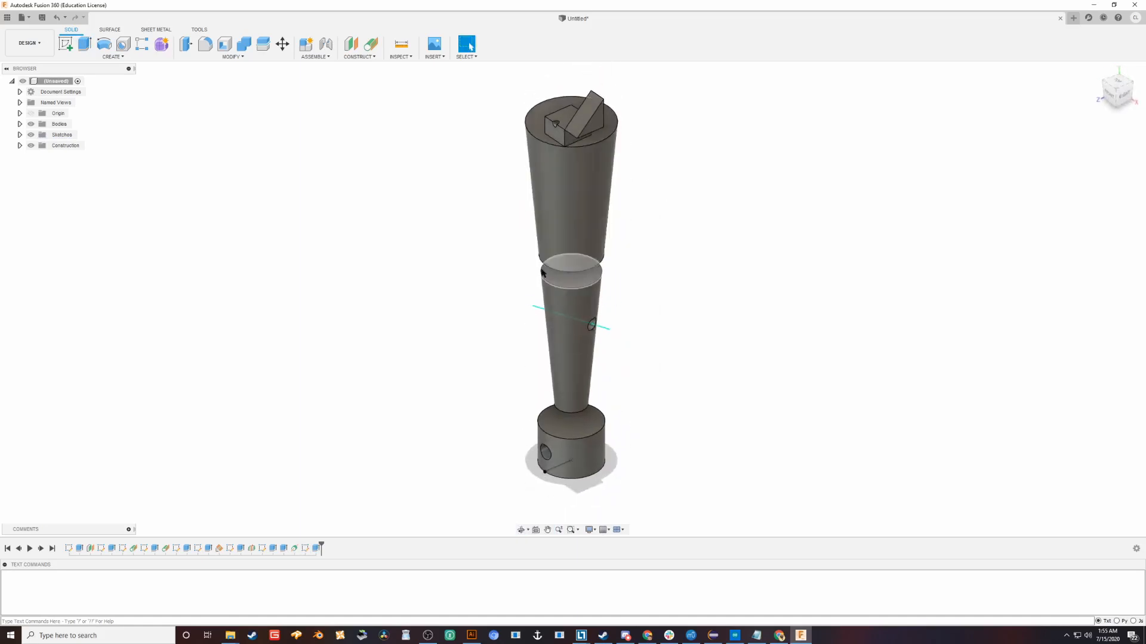
- Preview an axis through two planes using the XZ origin plane and the wedge's sloped face, and discard it
{"action": "left_click", "coordinate": [361, 58]}
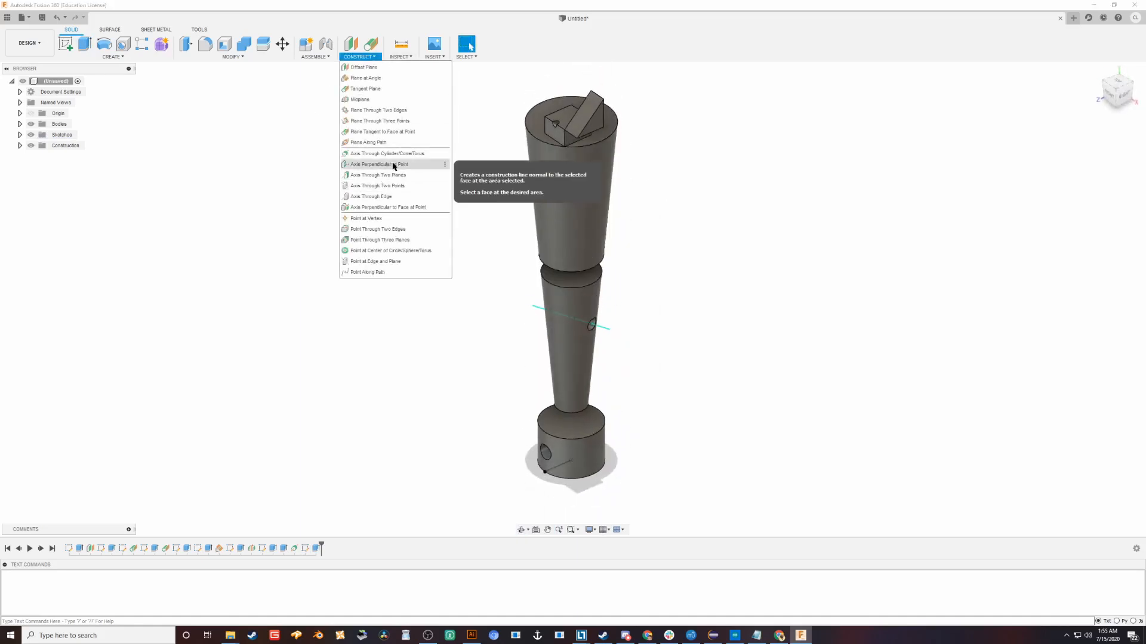
{"action": "left_click", "coordinate": [409, 175]}
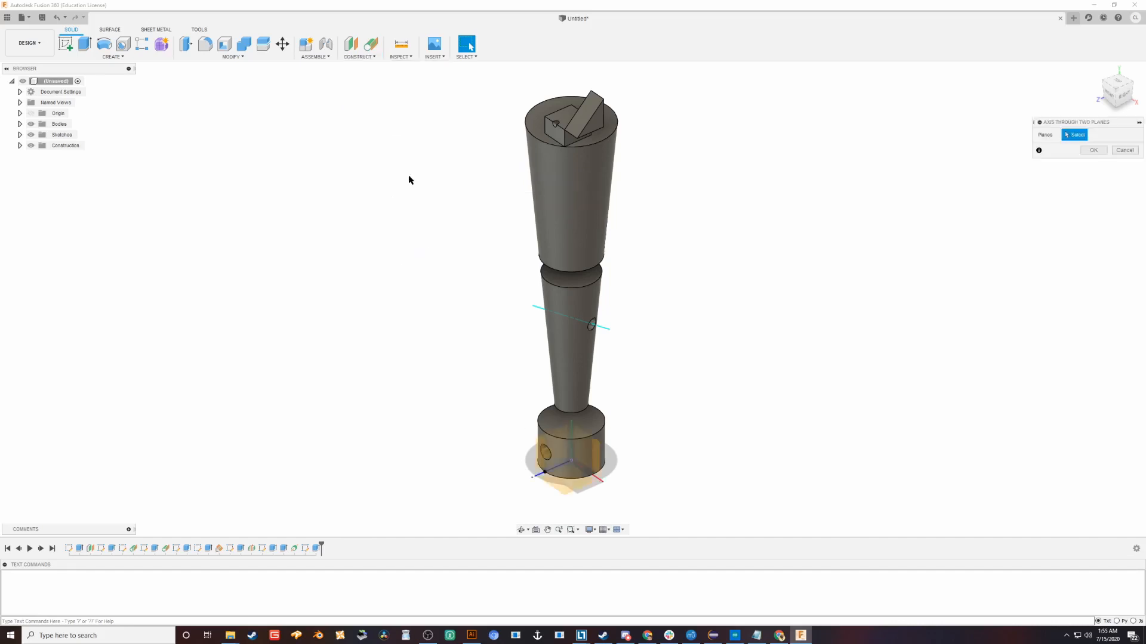
{"action": "middle_click_drag", "start_coordinate": [597, 407], "coordinate": [601, 482], "text": "shift"}
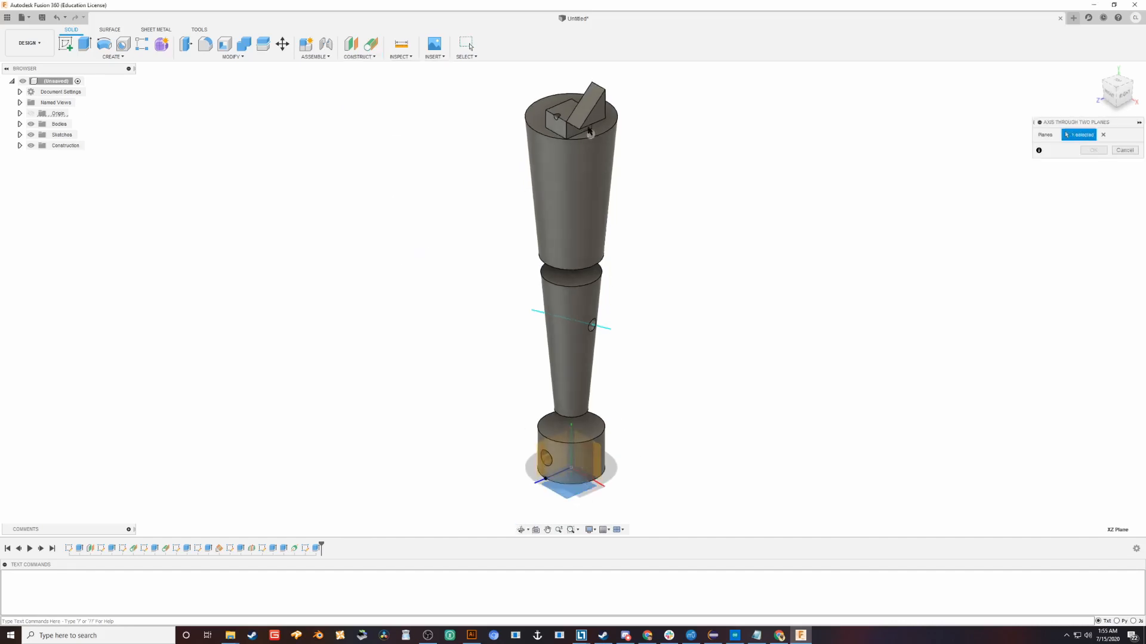
{"action": "middle_click_drag", "start_coordinate": [661, 275], "coordinate": [489, 376], "text": "shift"}
{"action": "scroll", "coordinate": [552, 448], "scroll_direction": "up", "scroll_amount": 10}
{"action": "scroll", "coordinate": [508, 450], "scroll_direction": "down", "scroll_amount": 8}
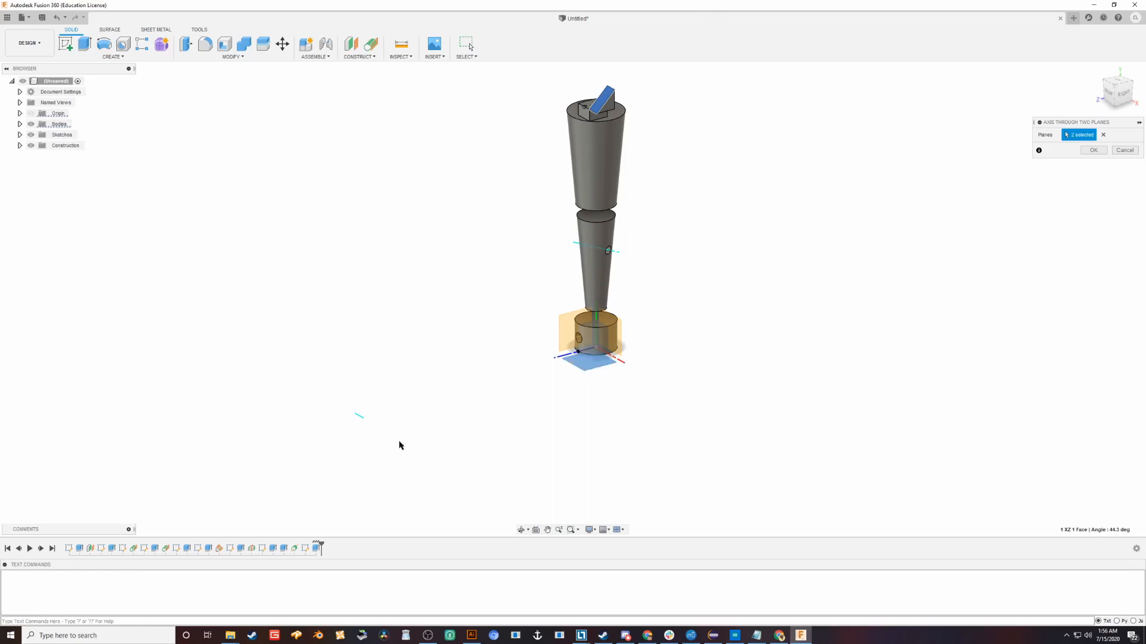
{"action": "middle_click_drag", "start_coordinate": [366, 417], "coordinate": [381, 433], "text": "shift"}
{"action": "key", "text": "Escape"}
- Sketch a closed freehand triangle on the plane of the wedge's outer triangular face, off to the side of the column
{"action": "middle_click_drag", "start_coordinate": [445, 381], "coordinate": [418, 398]}
{"action": "middle_click_drag", "start_coordinate": [417, 398], "coordinate": [443, 409], "text": "shift"}
{"action": "middle_click_drag", "start_coordinate": [476, 331], "coordinate": [391, 462]}
{"action": "scroll", "coordinate": [514, 259], "scroll_direction": "down", "scroll_amount": 3}
{"action": "scroll", "coordinate": [515, 259], "scroll_direction": "up", "scroll_amount": 6}
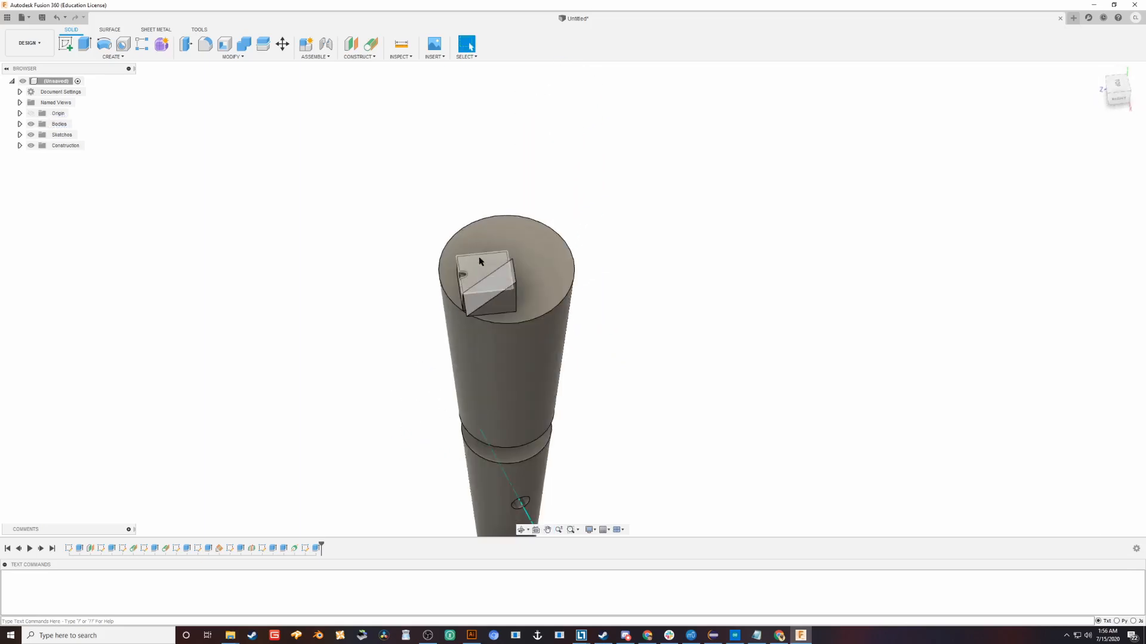
{"action": "middle_click_drag", "start_coordinate": [381, 267], "coordinate": [293, 97], "text": "shift"}
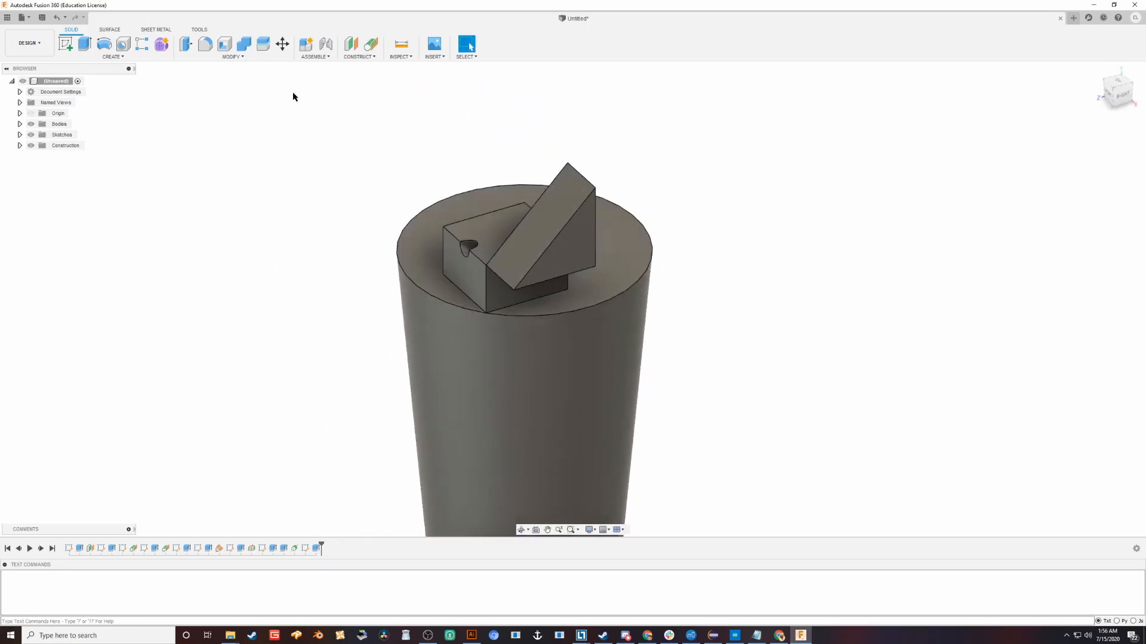
{"action": "left_click", "coordinate": [553, 262]}
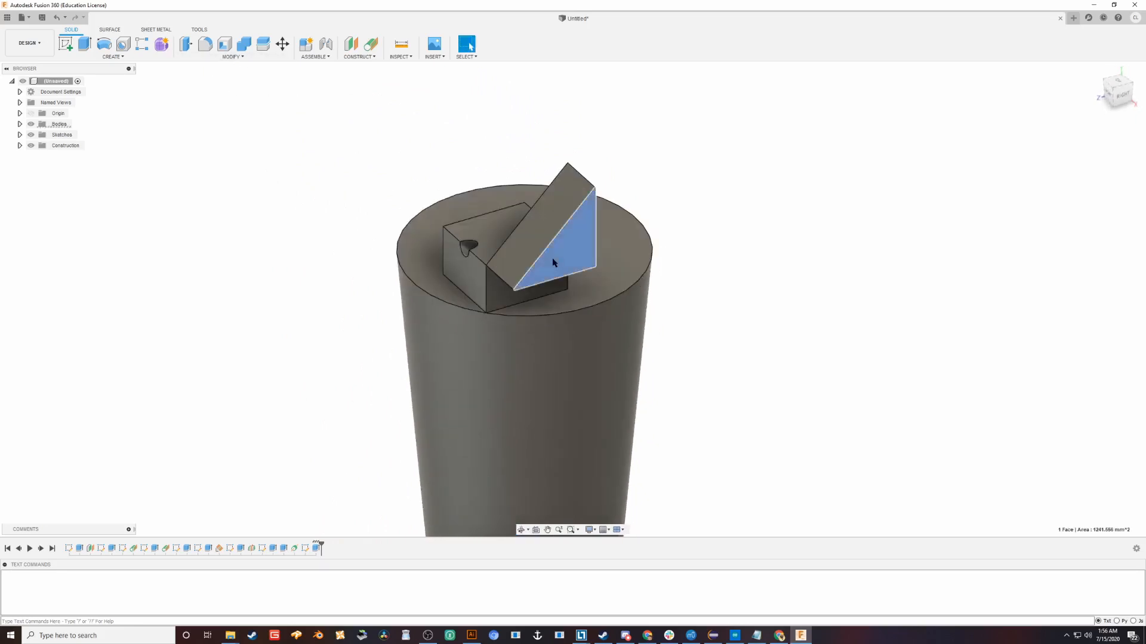
{"action": "key", "text": "l"}
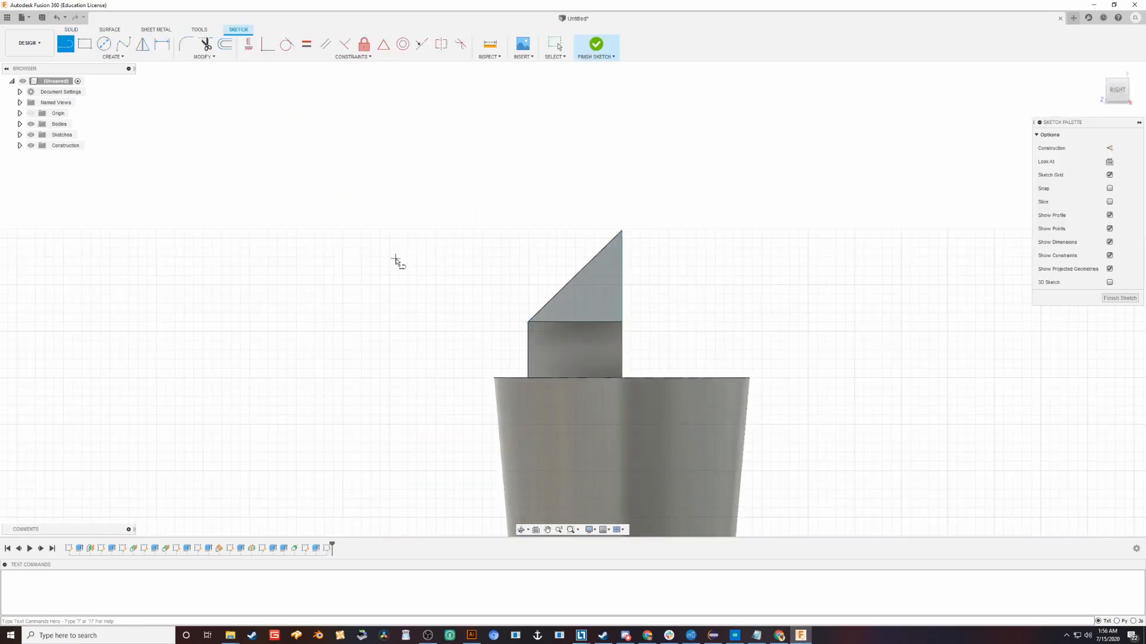
{"action": "left_click", "coordinate": [391, 244]}
{"action": "left_click", "coordinate": [458, 339]}
{"action": "left_click", "coordinate": [366, 322]}
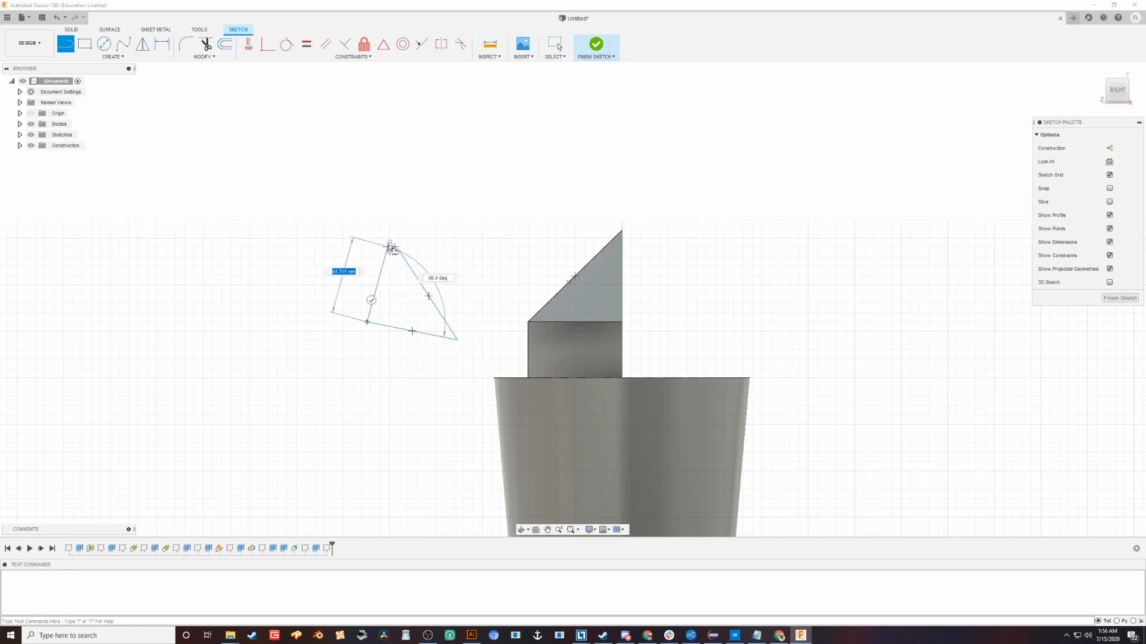
{"action": "left_click", "coordinate": [391, 245]}
{"action": "left_click", "coordinate": [1120, 298]}
- Extrude the freestanding triangle profile into a second solid wedge beside the column
{"action": "left_click", "coordinate": [411, 280]}
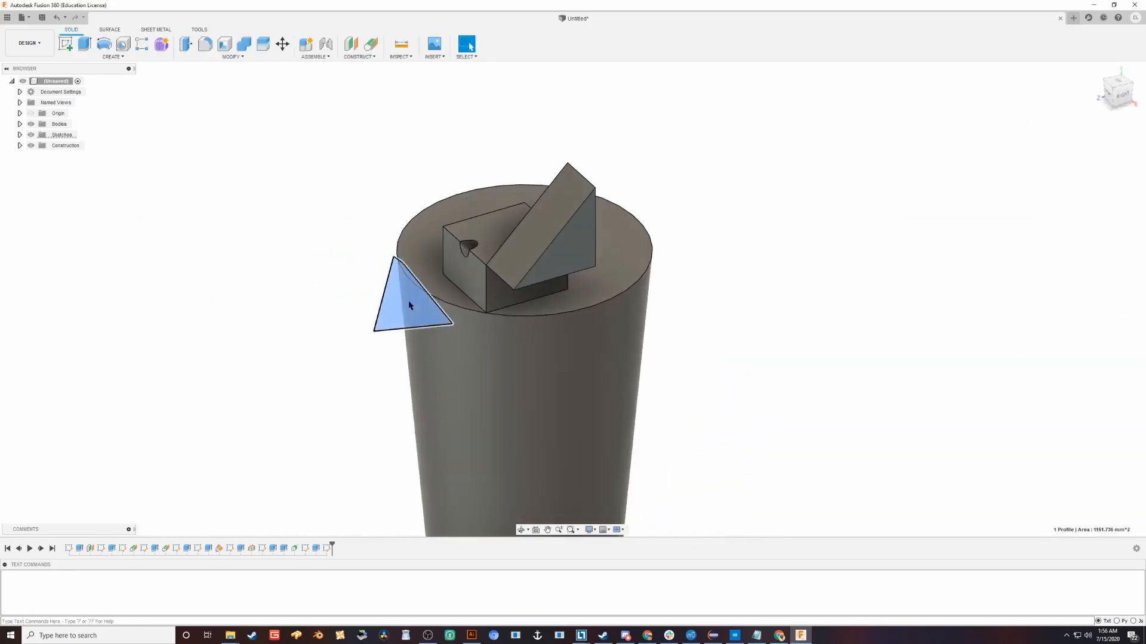
{"action": "key", "text": "e"}
{"action": "key", "text": "Return"}
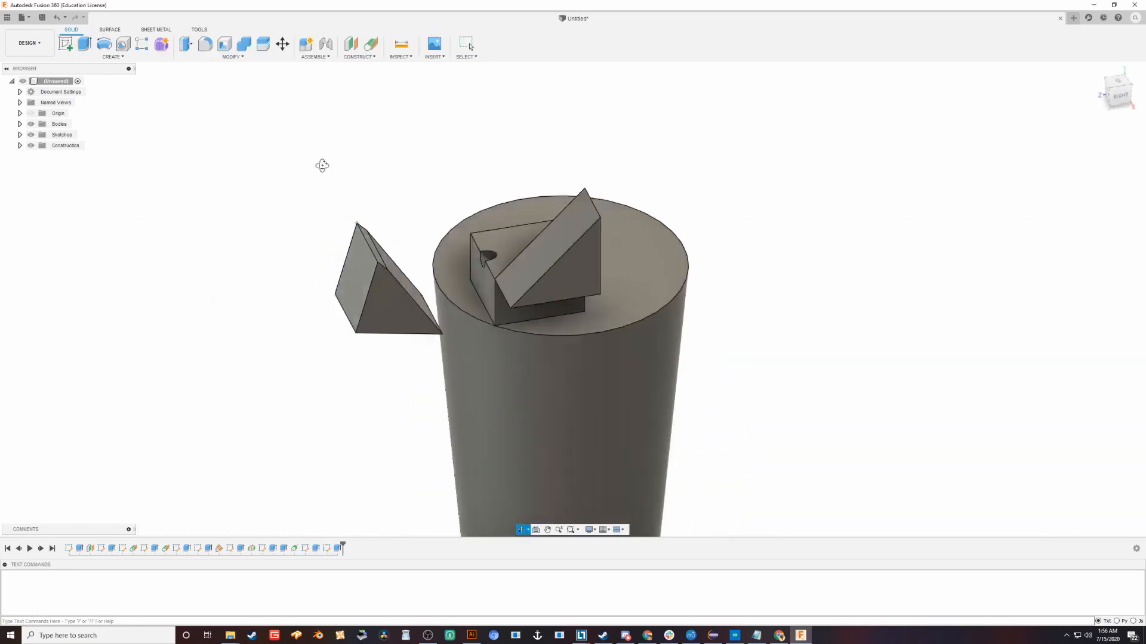
- Create an axis through two planes from the facing sloped faces of the two wedges
{"action": "left_click", "coordinate": [359, 56]}
{"action": "left_click", "coordinate": [370, 175]}
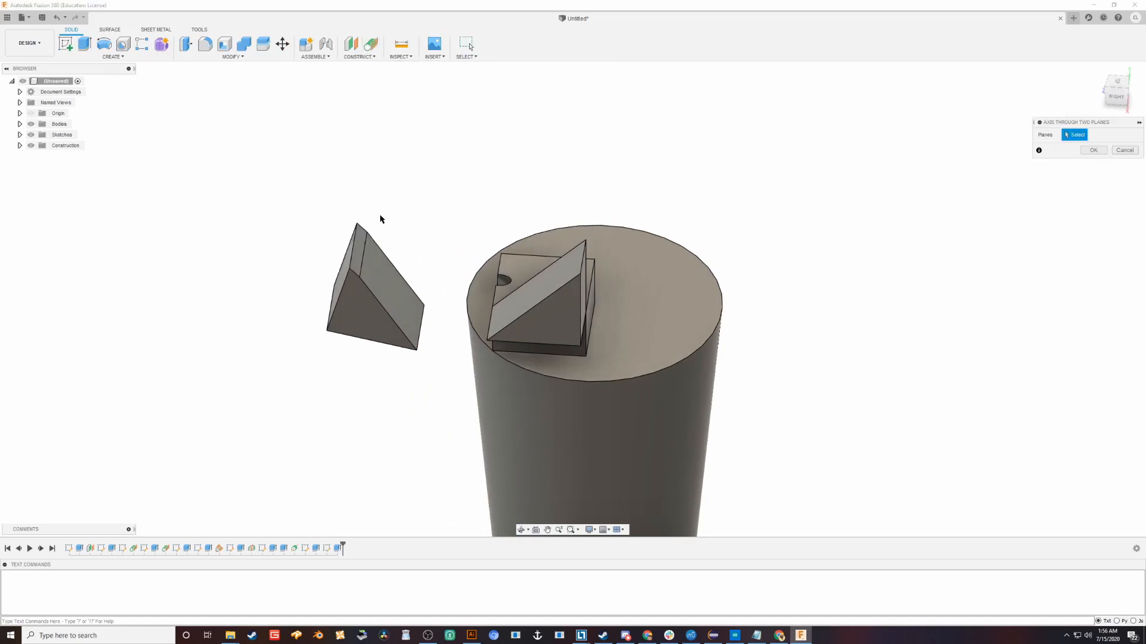
{"action": "left_click", "coordinate": [390, 287]}
{"action": "left_click", "coordinate": [535, 296]}
{"action": "middle_click_drag", "start_coordinate": [446, 349], "coordinate": [602, 353], "text": "shift"}
{"action": "left_click", "coordinate": [1082, 153]}
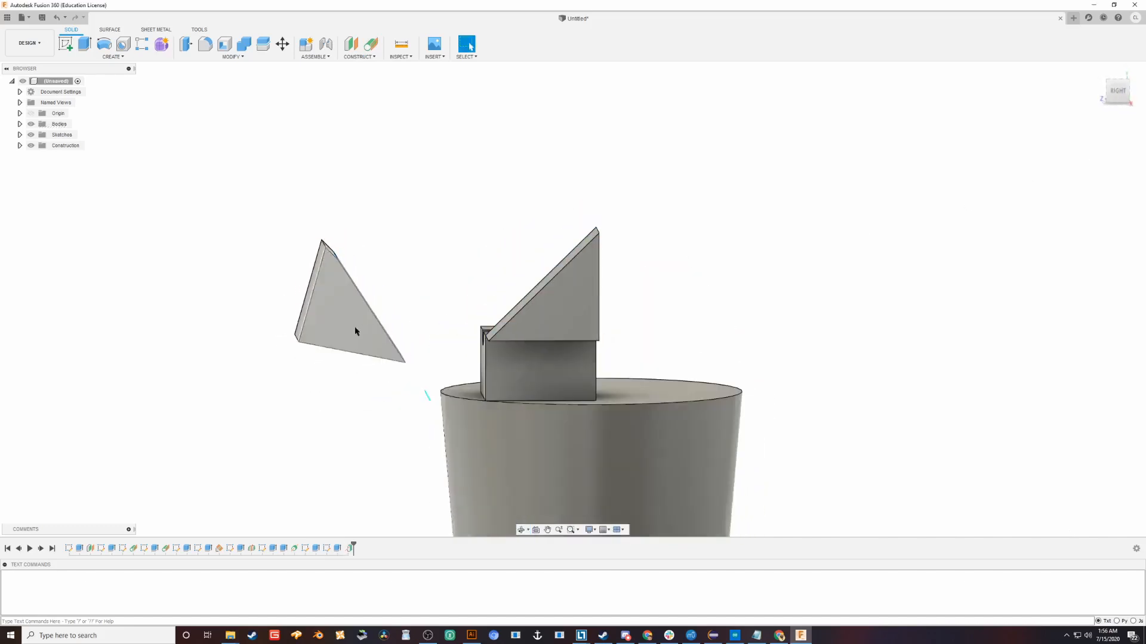
- Sketch a line on the freestanding wedge's triangular face, extending its sloped edge downward past the axis
{"action": "left_click", "coordinate": [332, 328]}
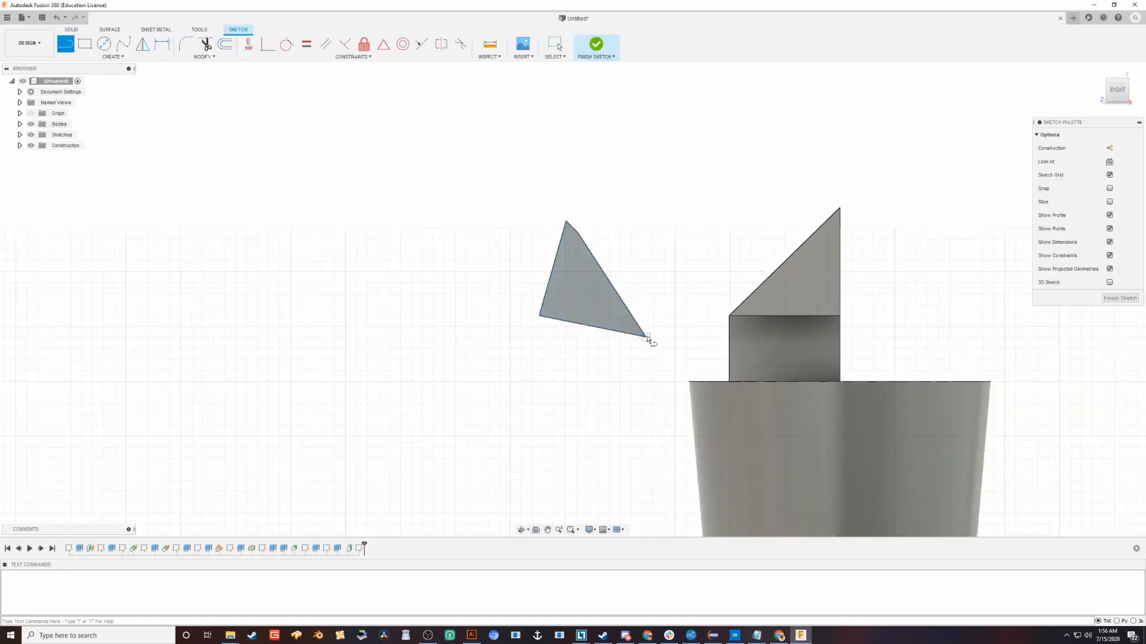
{"action": "key", "text": "Escape"}
{"action": "key", "text": "l"}
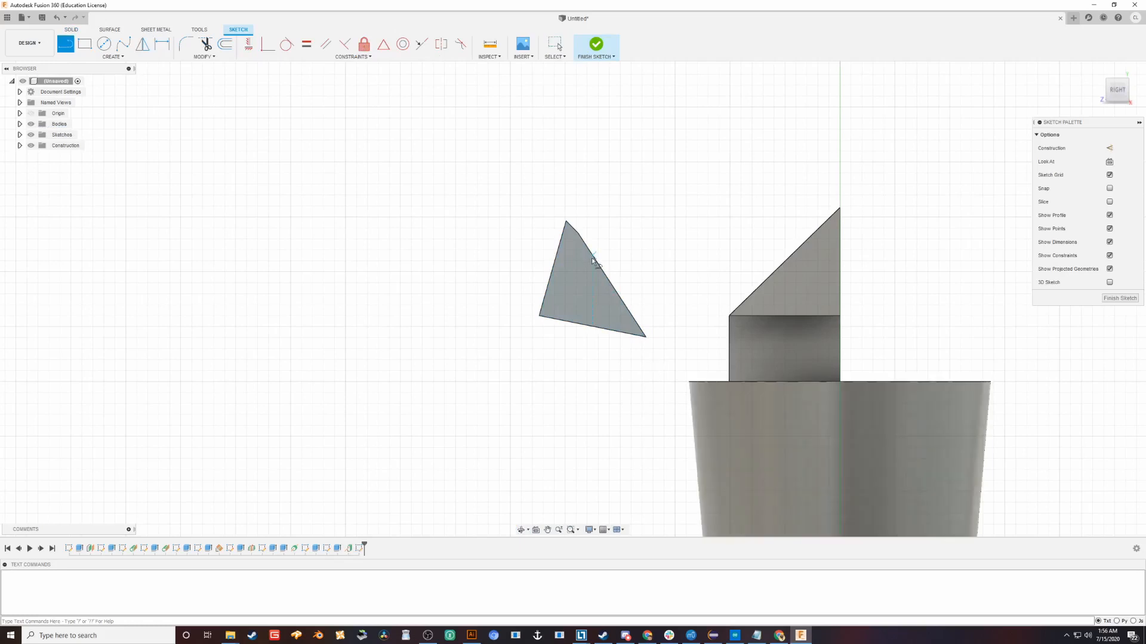
{"action": "left_click", "coordinate": [645, 337]}
{"action": "left_click", "coordinate": [736, 472]}
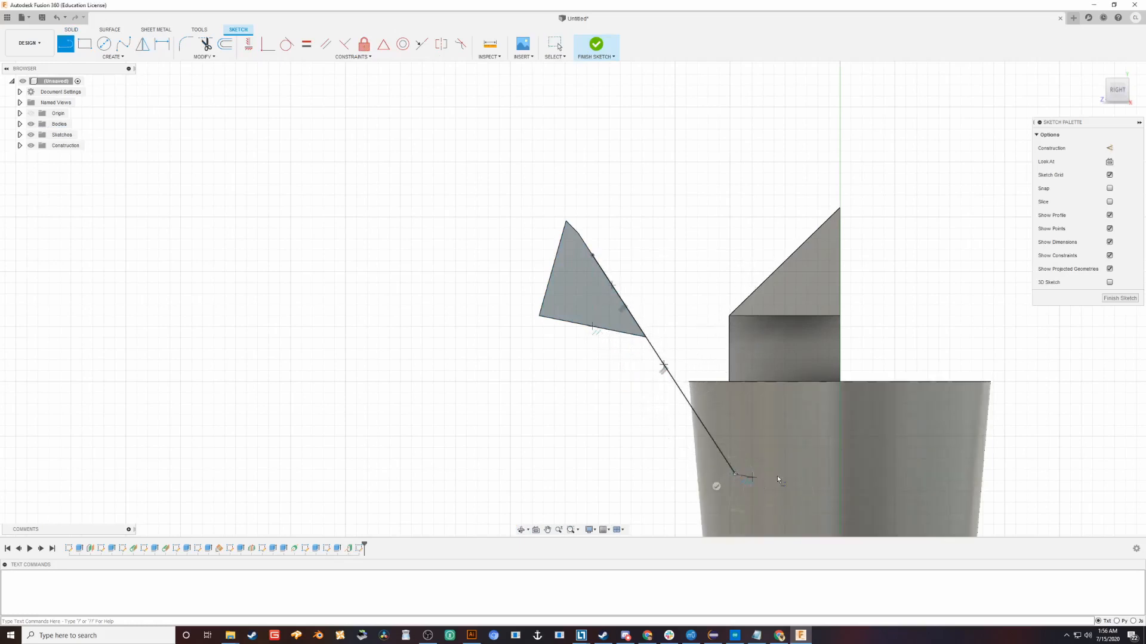
{"action": "key", "text": "Escape"}
{"action": "left_click", "coordinate": [1136, 298]}
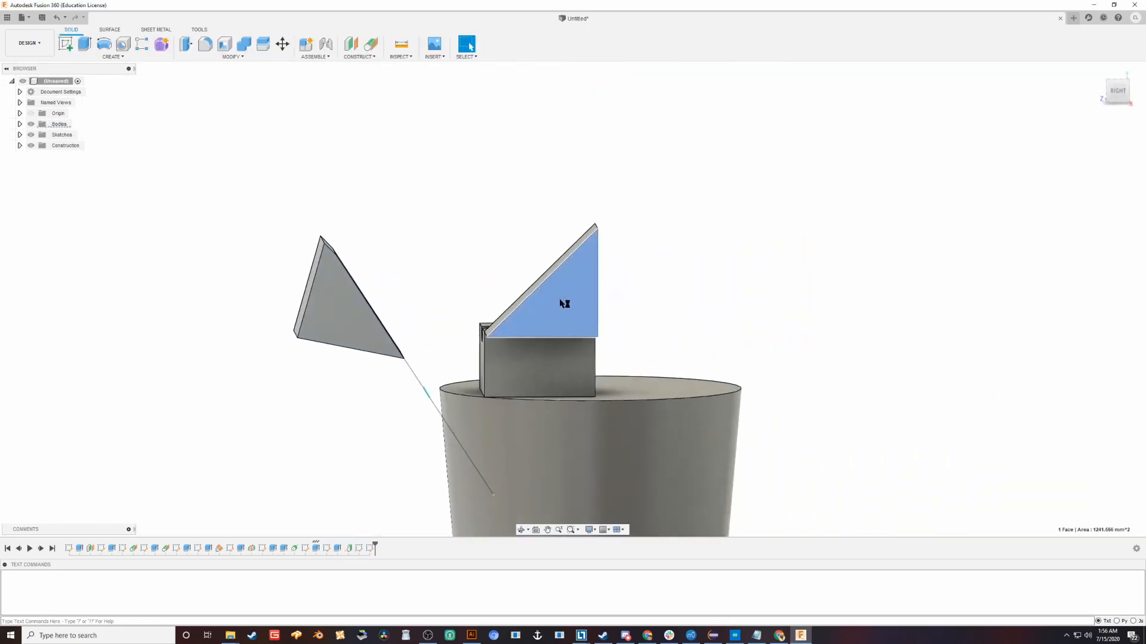
- Sketch a line on the block wedge's triangular face, extending its sloped edge until it crosses the first line at the axis
{"action": "left_click", "coordinate": [568, 254]}
{"action": "left_click", "coordinate": [368, 450]}
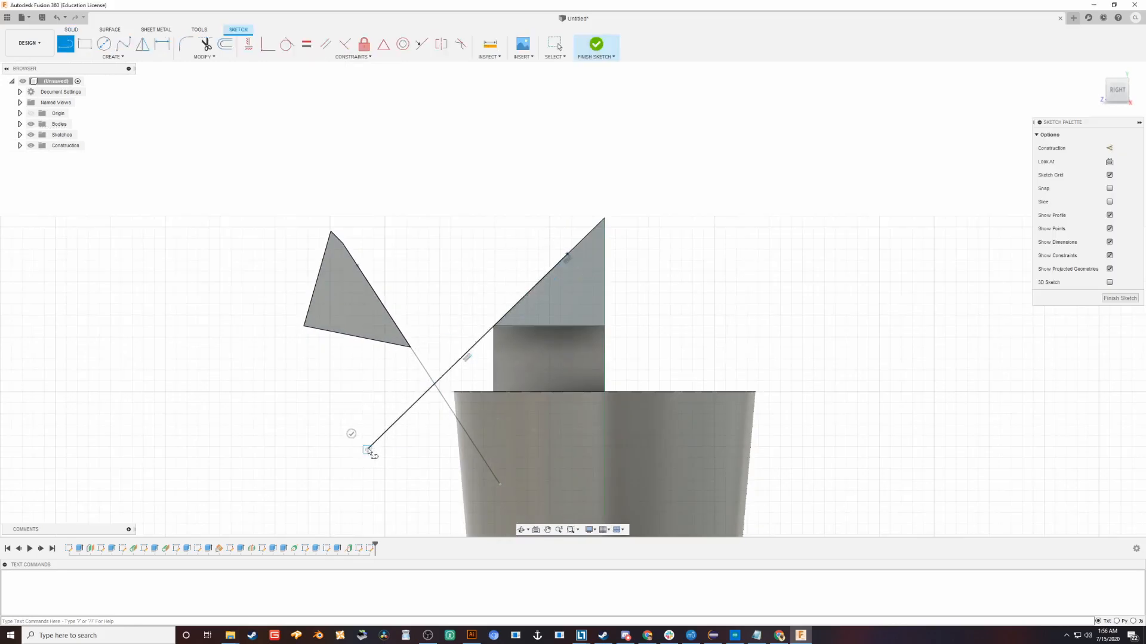
{"action": "key", "text": "Escape"}
{"action": "left_click", "coordinate": [1119, 299]}
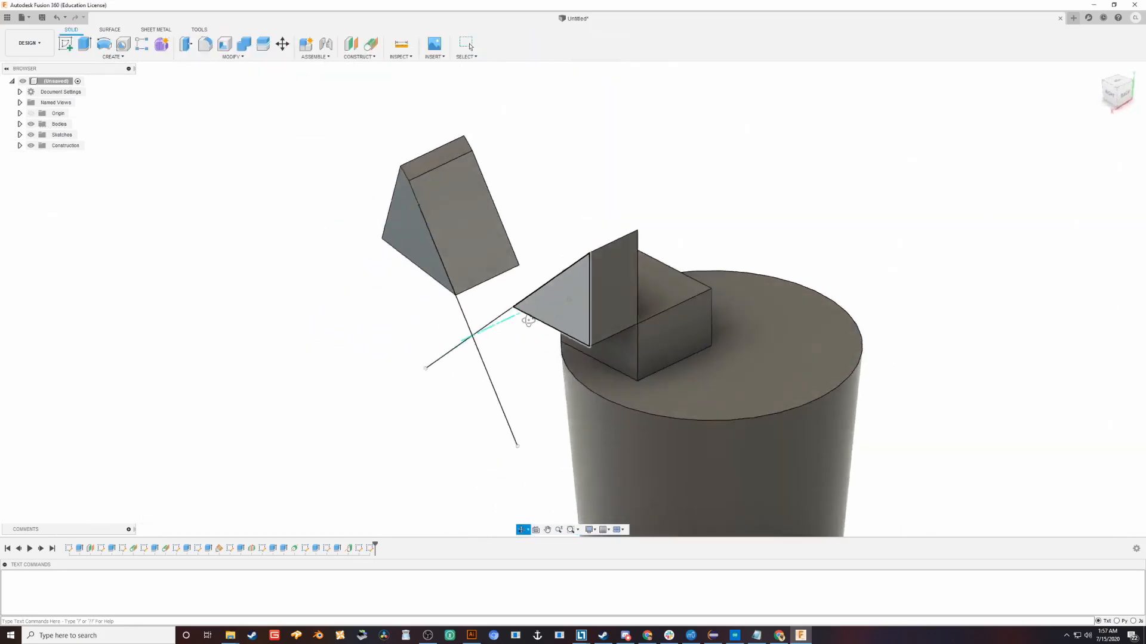
{"action": "middle_click_drag", "start_coordinate": [522, 247], "coordinate": [368, 361], "text": "shift"}
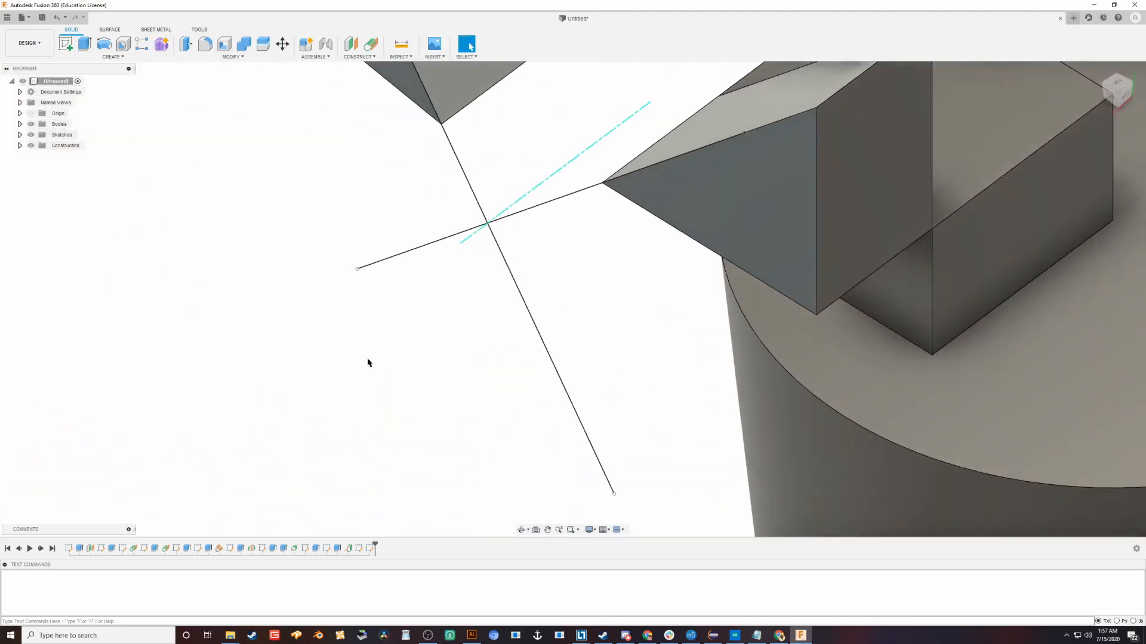
{"action": "scroll", "coordinate": [283, 376], "scroll_direction": "down", "scroll_amount": 5}
{"action": "middle_click_drag", "start_coordinate": [265, 324], "coordinate": [356, 323], "text": "shift"}
- Undo the extension lines, the construction axes, and both wedges with their sketches, leaving the plain block on the column
{"action": "key", "text": "ctrl+z"}
{"action": "key", "text": "ctrl+z"}
{"action": "key", "text": "ctrl+z"}
{"action": "key", "text": "ctrl+z"}
{"action": "key", "text": "ctrl+z"}
{"action": "key", "text": "ctrl+z"}
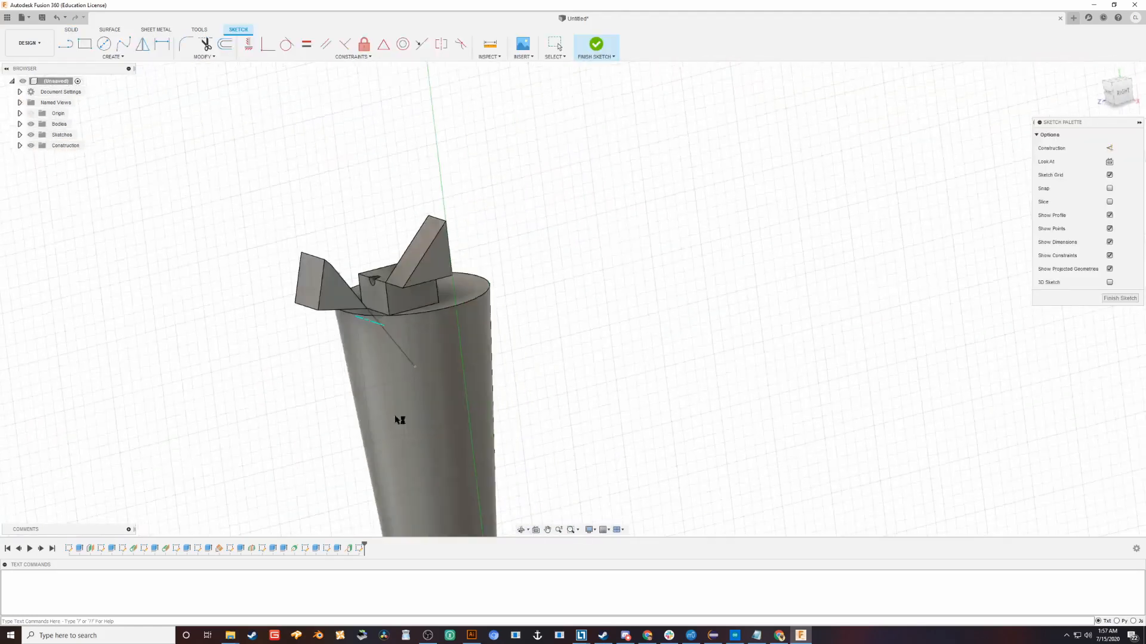
{"action": "key", "text": "ctrl+z"}
{"action": "key", "text": "ctrl+z"}
{"action": "key", "text": "ctrl+z"}
{"action": "key", "text": "ctrl+z"}
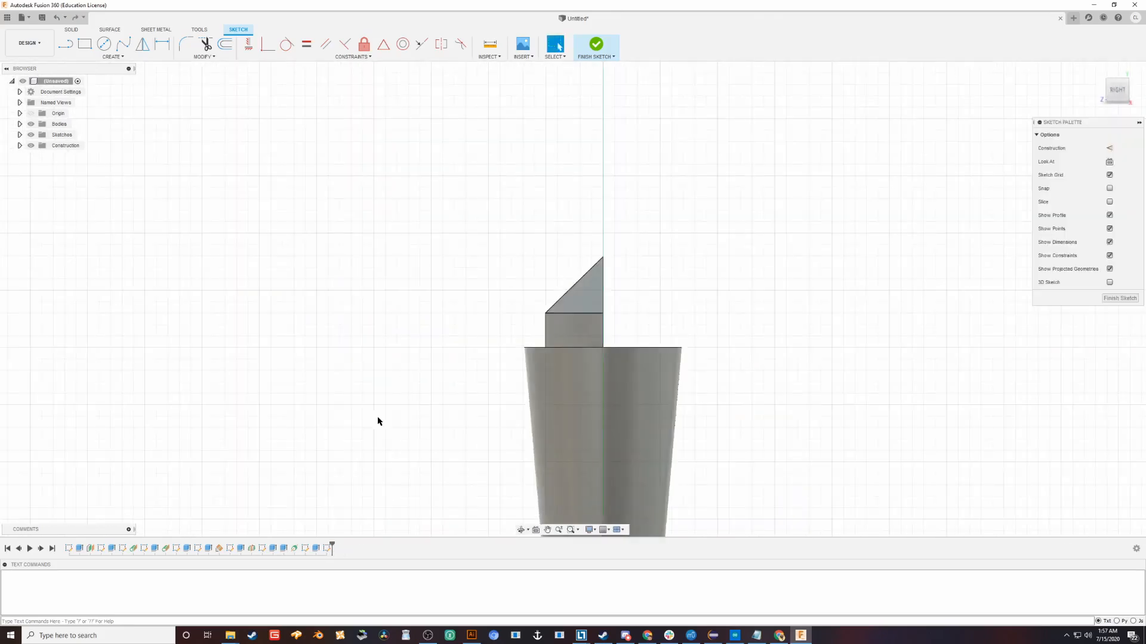
{"action": "key", "text": "ctrl+z"}
{"action": "key", "text": "ctrl+z"}
{"action": "key", "text": "ctrl+z"}
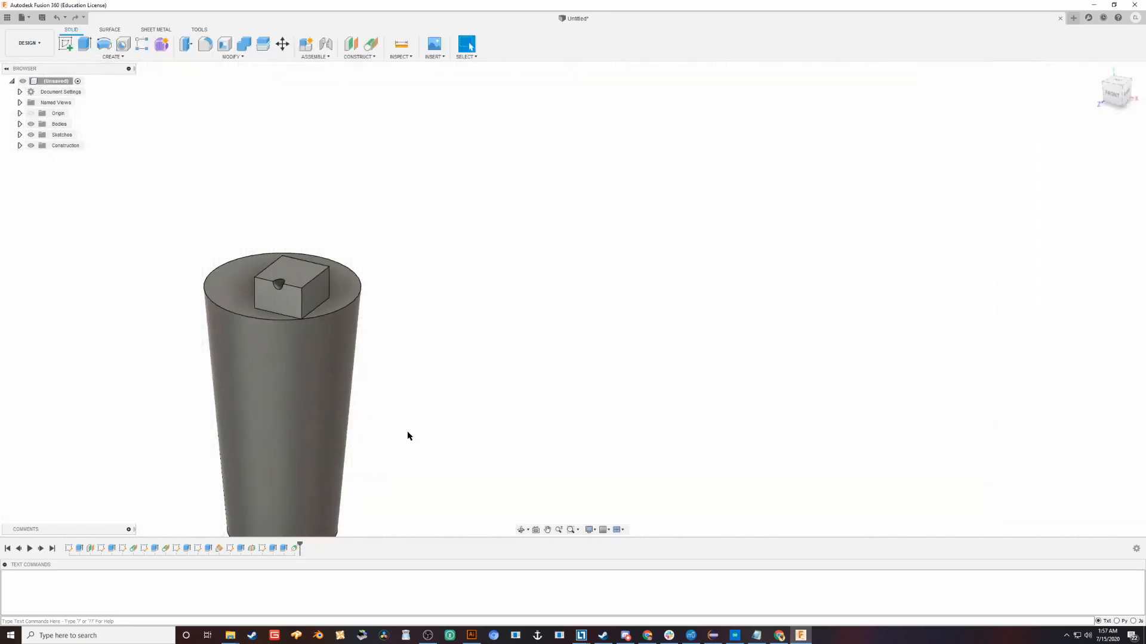
{"action": "key", "text": "ctrl+z"}
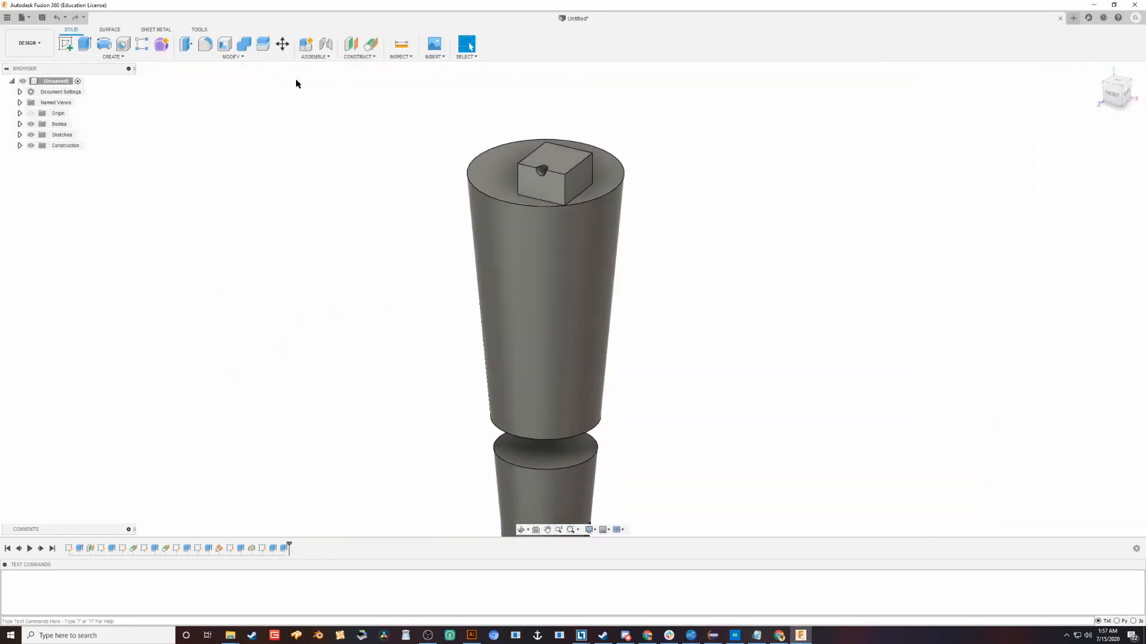
- Preview an axis through two points using corner vertices of the top block, and discard it
{"action": "left_click", "coordinate": [375, 58]}
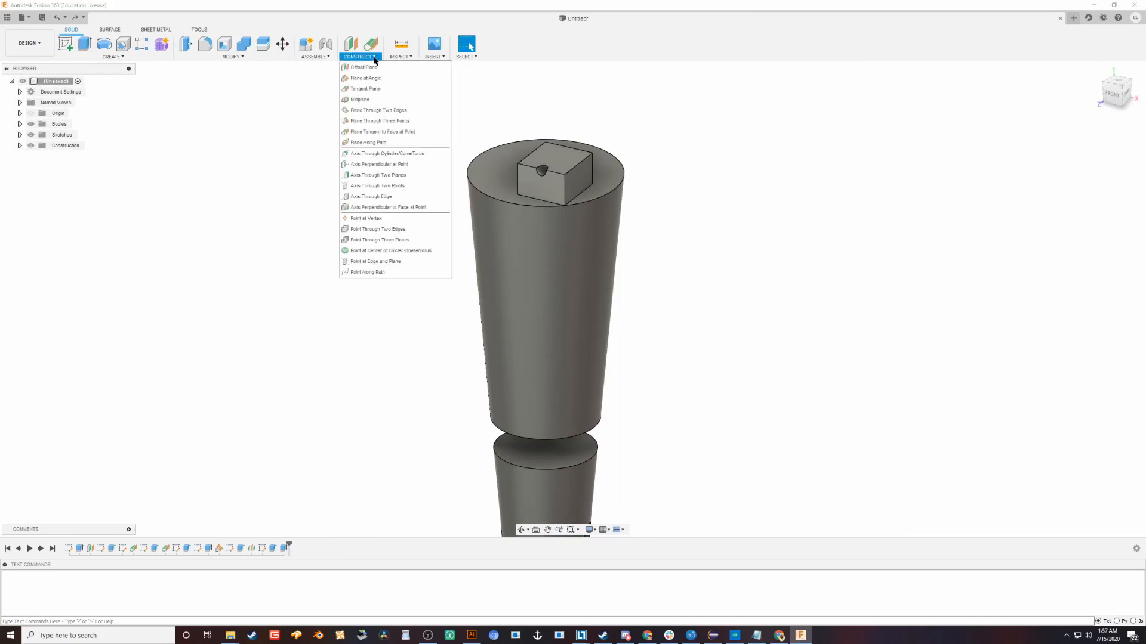
{"action": "left_click", "coordinate": [352, 185]}
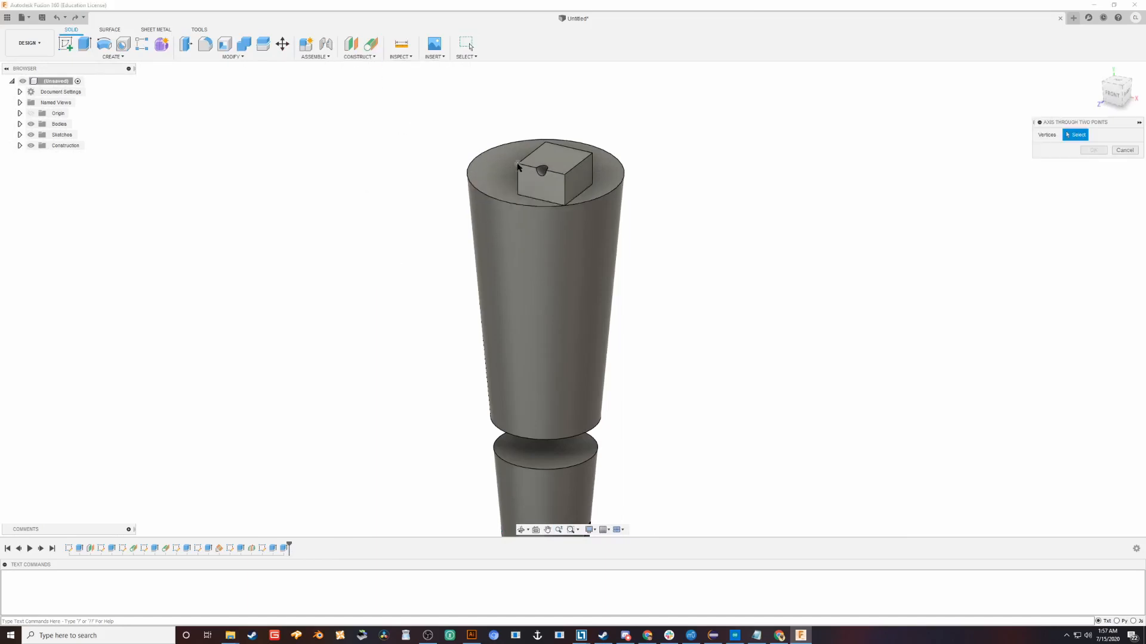
{"action": "left_click", "coordinate": [592, 187]}
{"action": "middle_click_drag", "start_coordinate": [592, 187], "coordinate": [1087, 188], "text": "shift"}
{"action": "left_click", "coordinate": [1095, 150]}
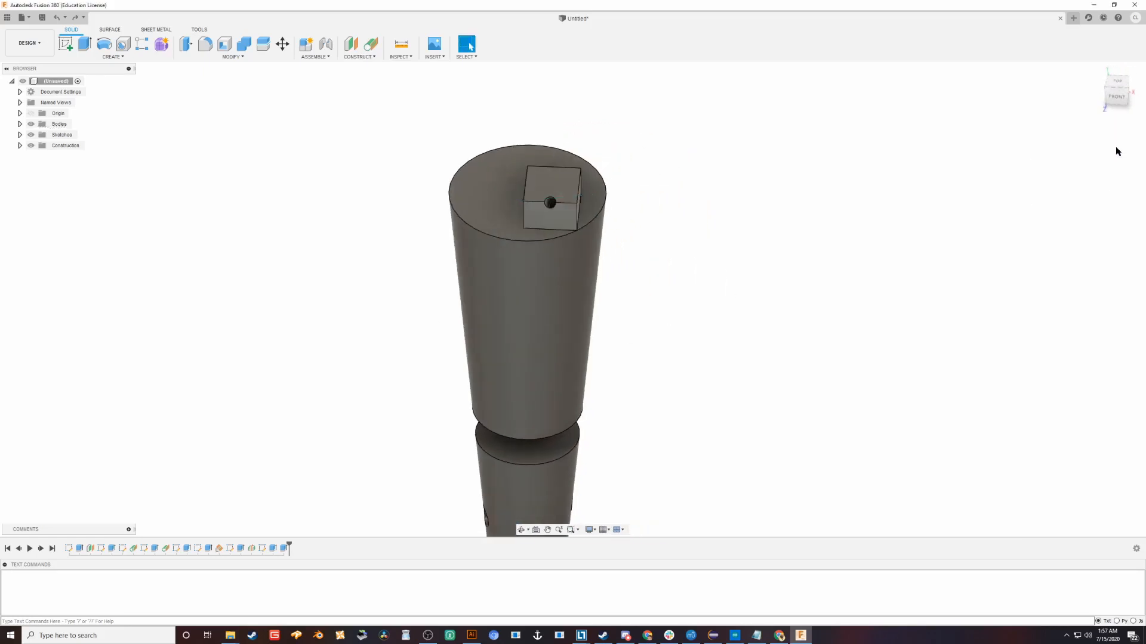
- Try Axis Through Edge on a straight edge of the top block and on the upper column's circular rim, discarding both
{"action": "left_click", "coordinate": [356, 57]}
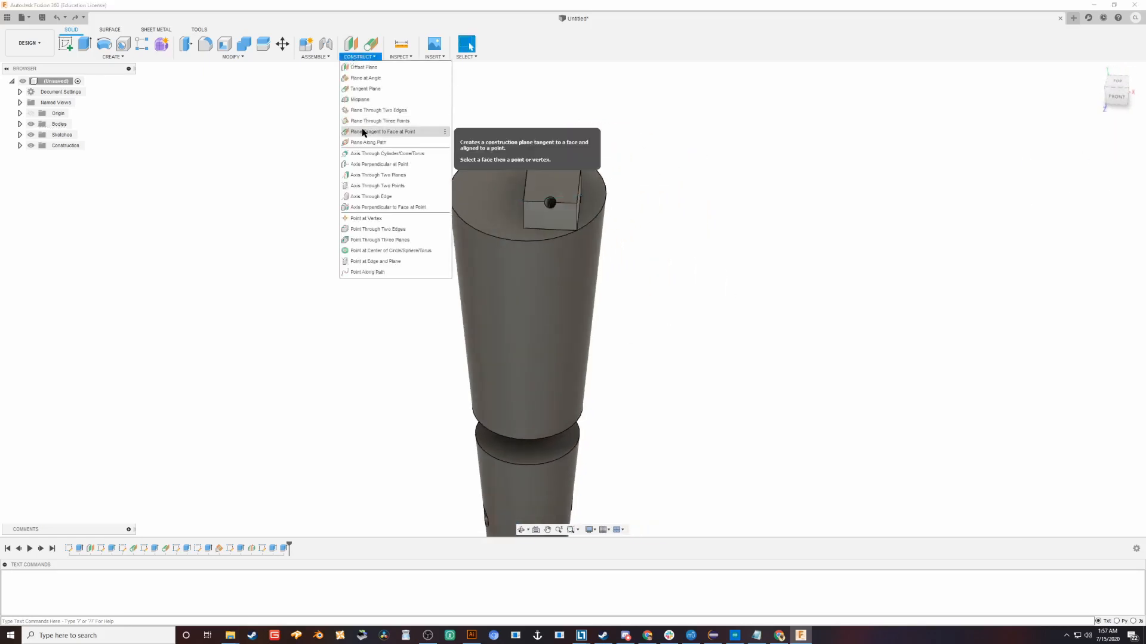
{"action": "left_click", "coordinate": [371, 196]}
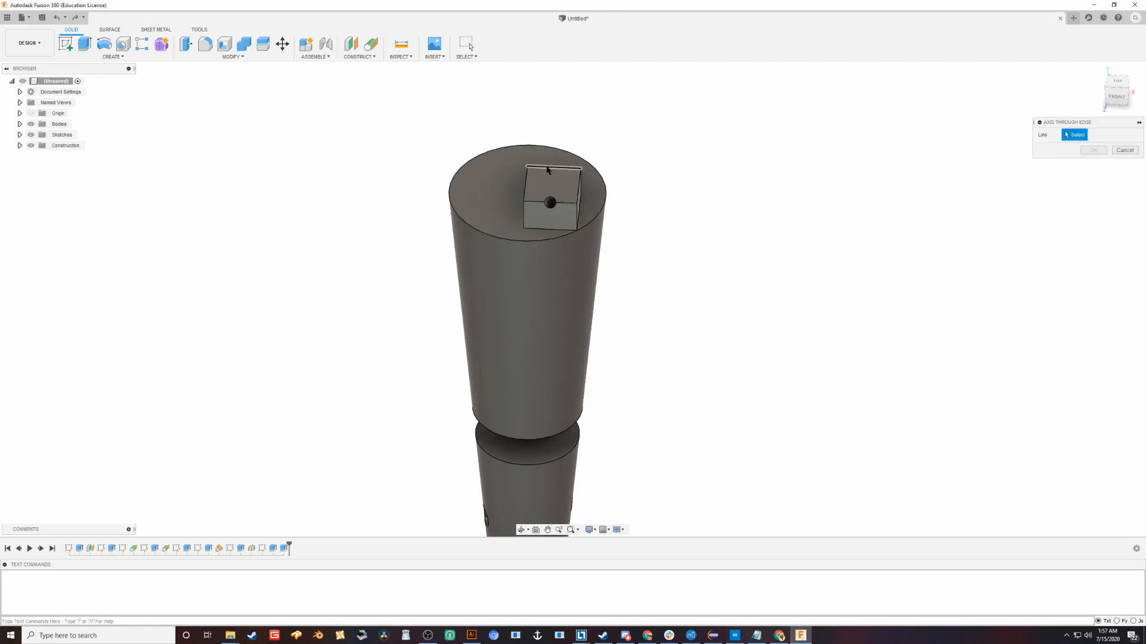
{"action": "left_click", "coordinate": [1124, 149]}
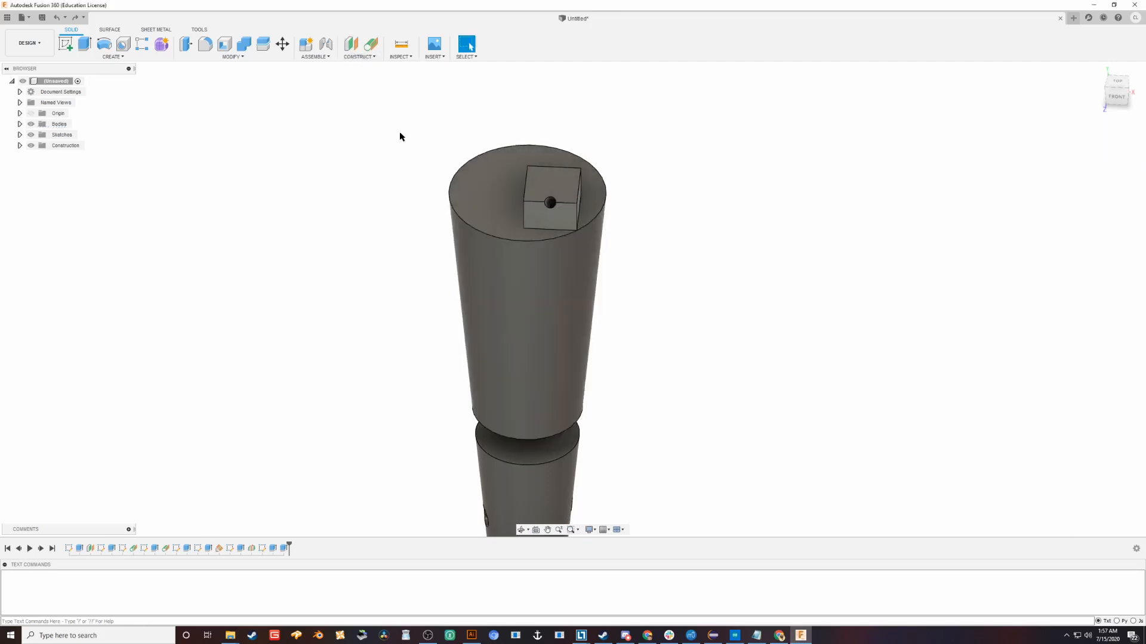
{"action": "left_click", "coordinate": [359, 56]}
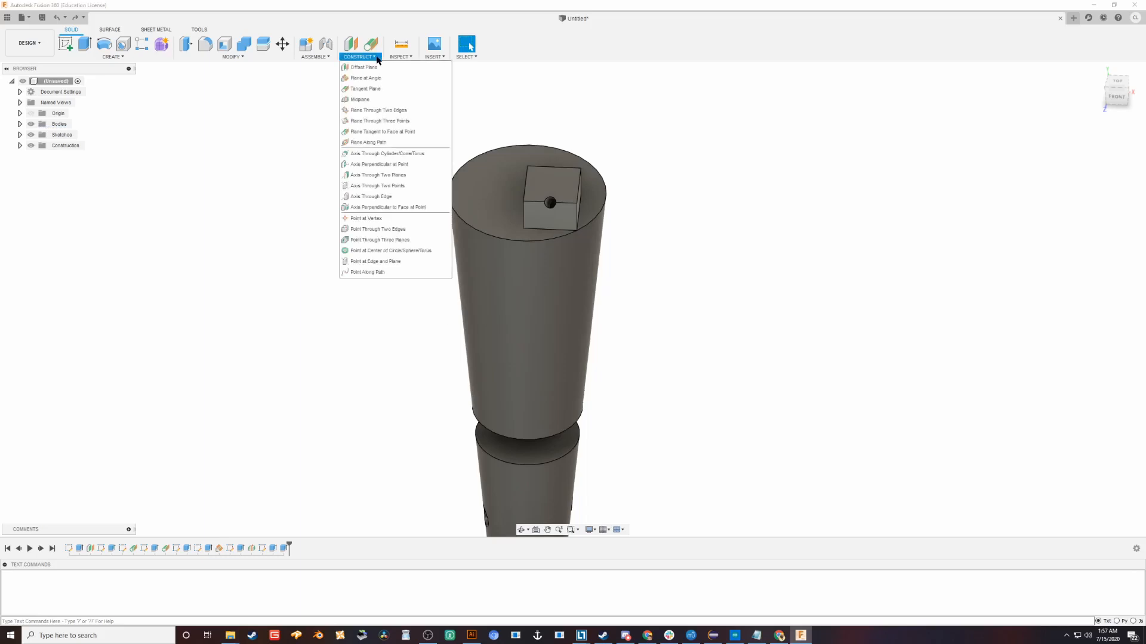
{"action": "left_click", "coordinate": [365, 197]}
{"action": "left_click", "coordinate": [461, 219]}
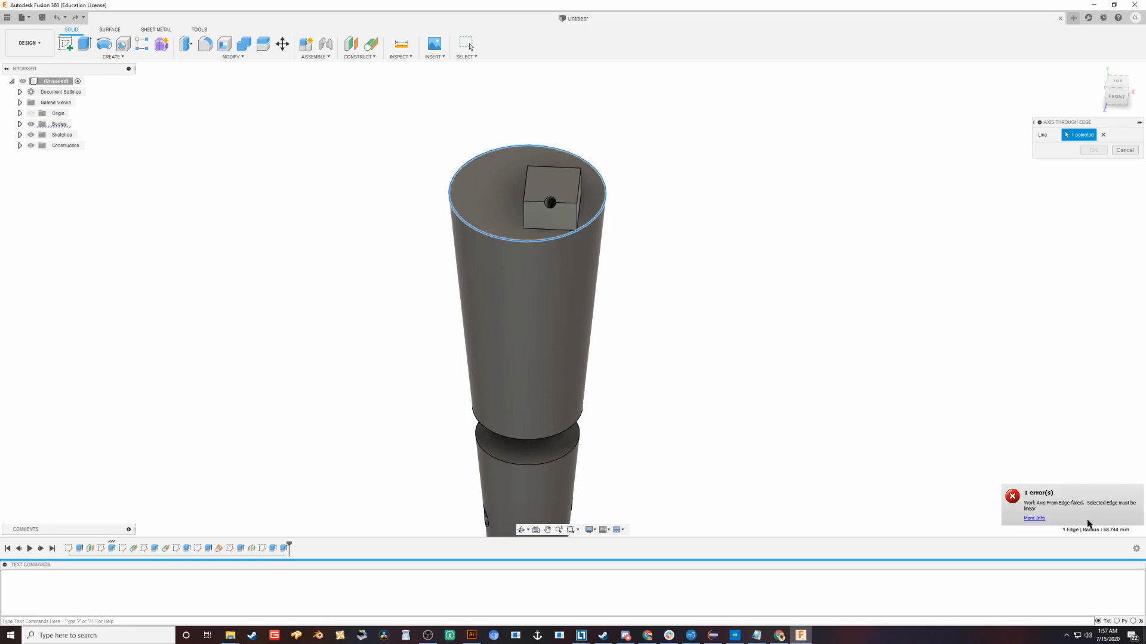
{"action": "left_click", "coordinate": [1122, 149]}
- Preview an axis perpendicular to a face at a point using the upper column's tapered side face, and discard it
{"action": "left_click", "coordinate": [366, 56]}
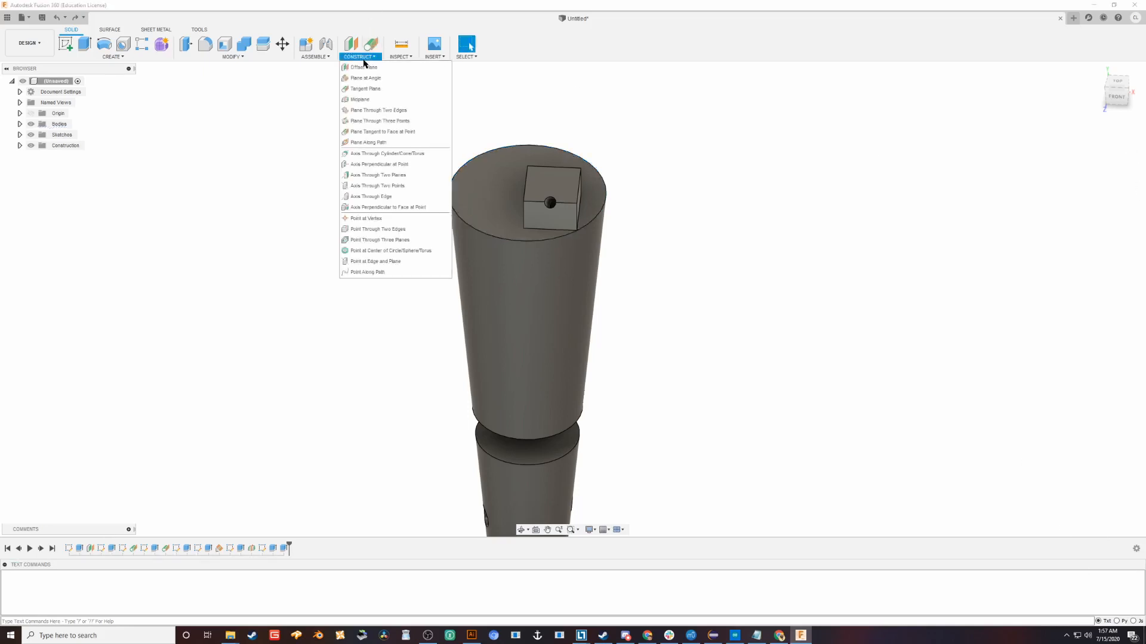
{"action": "left_click", "coordinate": [394, 208]}
{"action": "middle_click_drag", "start_coordinate": [690, 342], "coordinate": [642, 248], "text": "shift"}
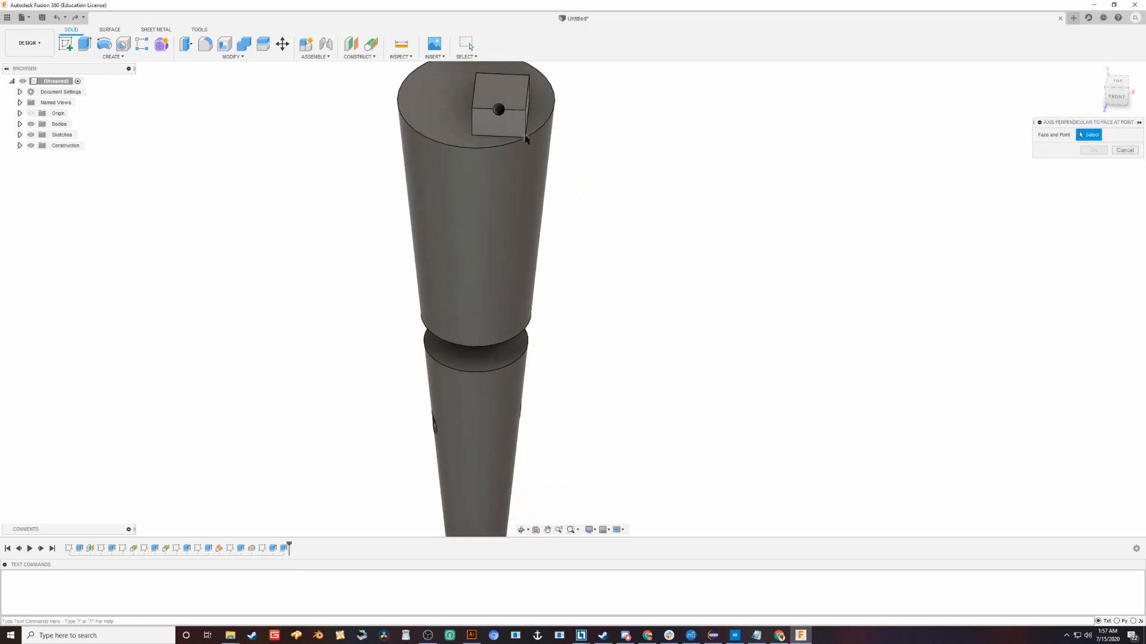
{"action": "left_click", "coordinate": [524, 192]}
{"action": "middle_click_drag", "start_coordinate": [716, 355], "coordinate": [702, 335], "text": "shift"}
{"action": "left_click", "coordinate": [1125, 150]}
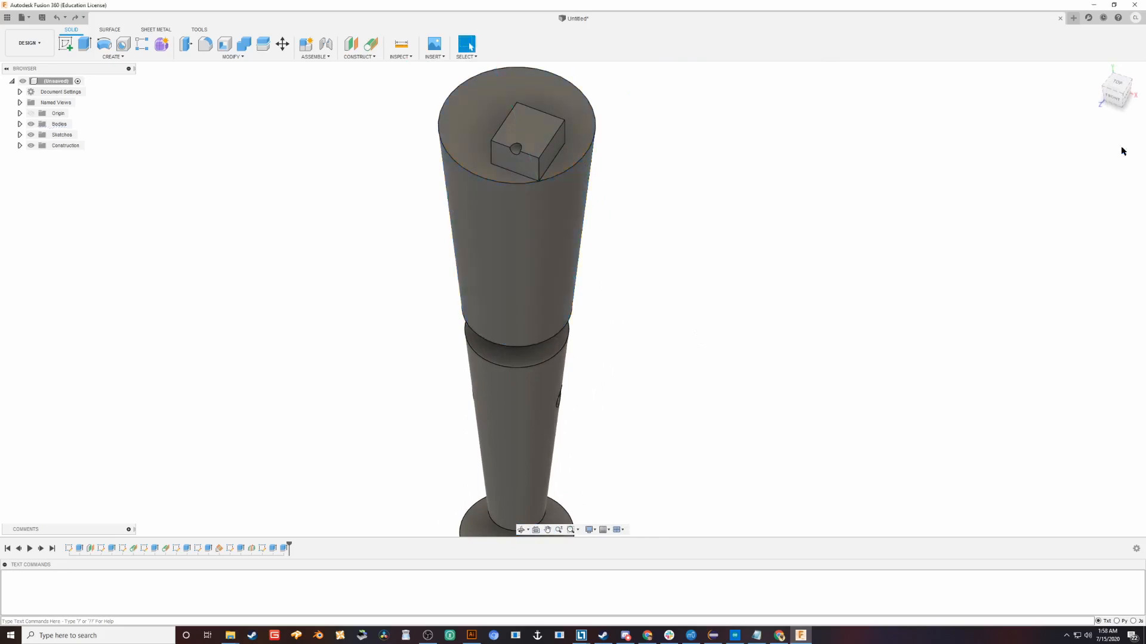
- Try Axis Perpendicular to Face at Point on the lower edge of the base cylinder, and discard it
{"action": "middle_click_drag", "start_coordinate": [513, 328], "coordinate": [410, 262], "text": "shift"}
{"action": "left_click", "coordinate": [357, 57]}
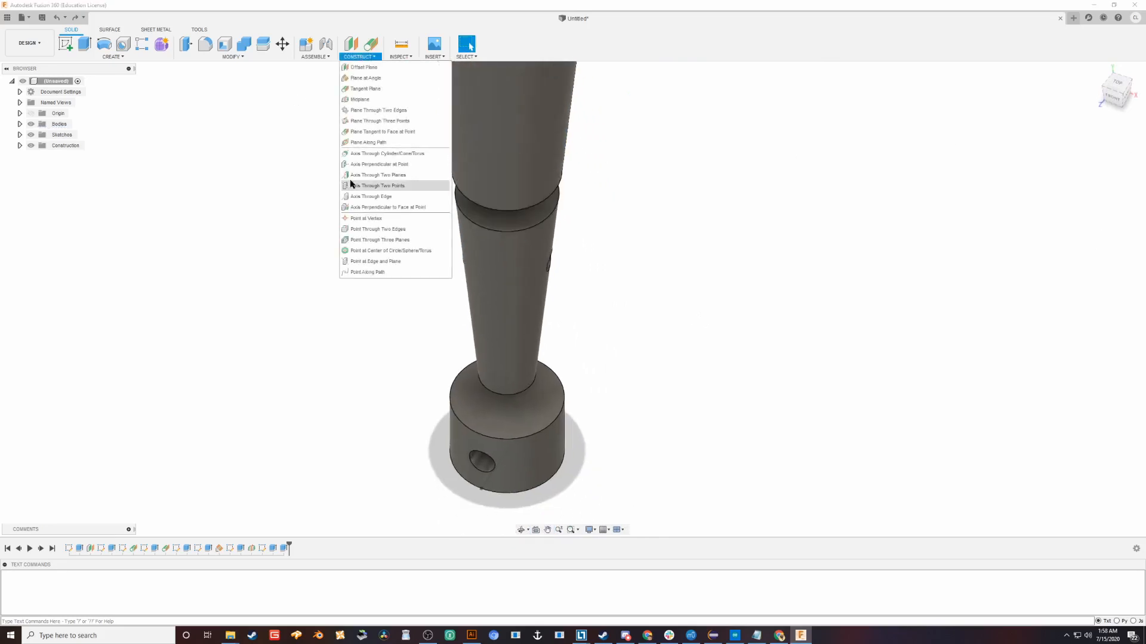
{"action": "left_click", "coordinate": [383, 208]}
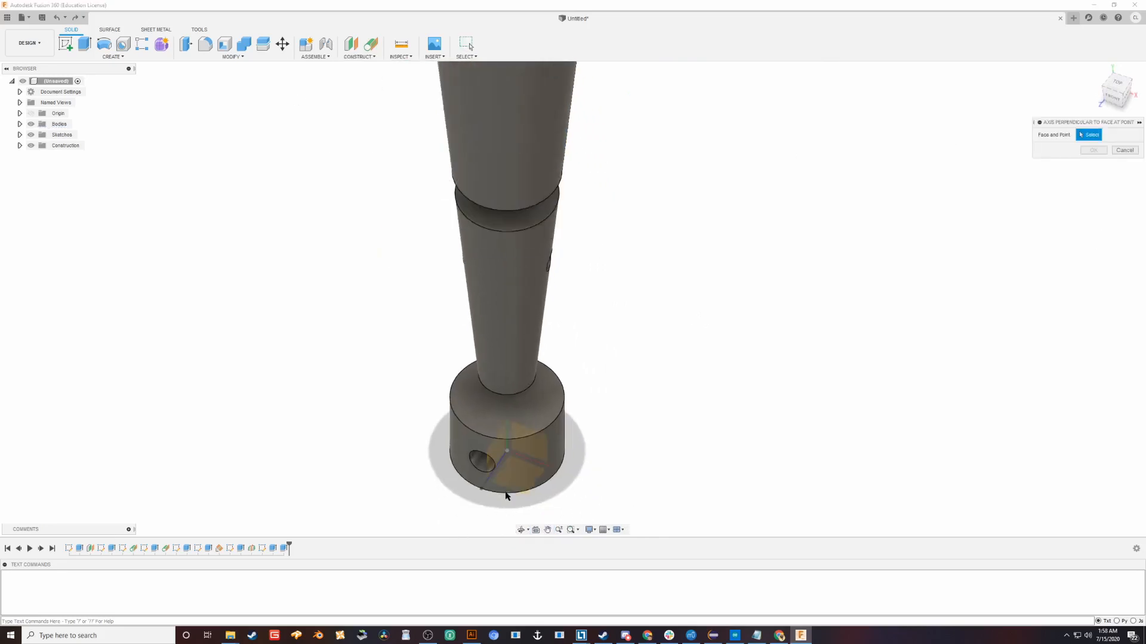
{"action": "left_click", "coordinate": [495, 503]}
{"action": "mouse_move", "coordinate": [491, 502]}
{"action": "middle_mouse_down", "text": "shift"}
{"action": "mouse_move", "coordinate": [338, 468]}
{"action": "mouse_move", "coordinate": [278, 427]}
{"action": "mouse_move", "coordinate": [301, 384]}
{"action": "mouse_move", "coordinate": [328, 464]}
{"action": "middle_mouse_up", "text": "shift"}
{"action": "key", "text": "Escape"}
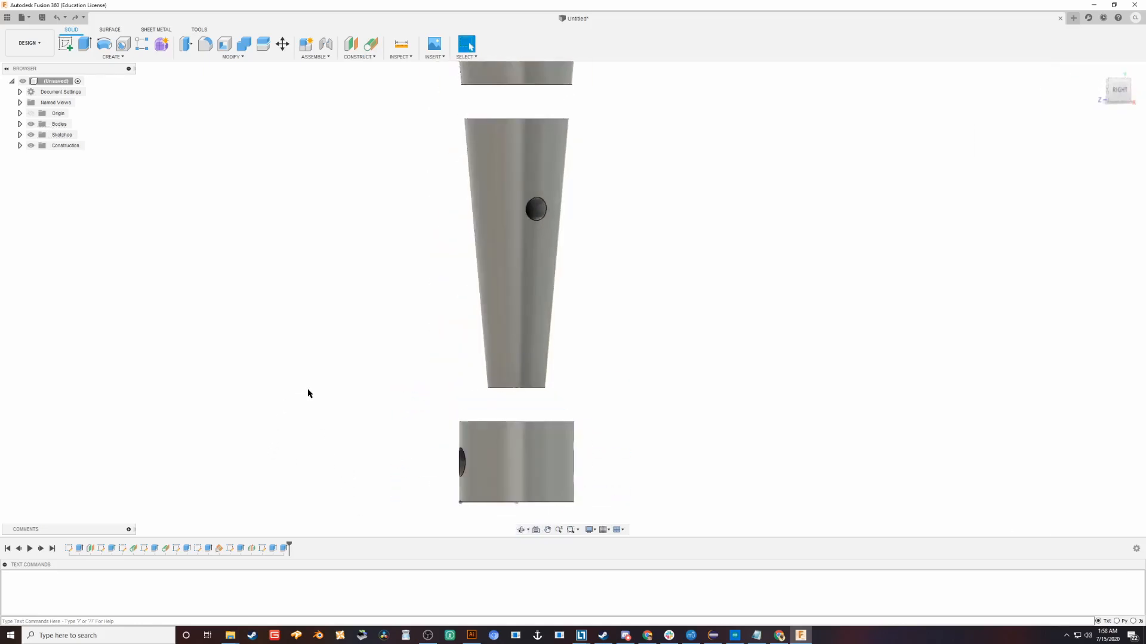
- Create a construction point with Point at Vertex on the sketch point at the base cylinder's lower front rim, and undo it
{"action": "middle_click_drag", "start_coordinate": [309, 390], "coordinate": [356, 423], "text": "shift"}
{"action": "left_click", "coordinate": [358, 57]}
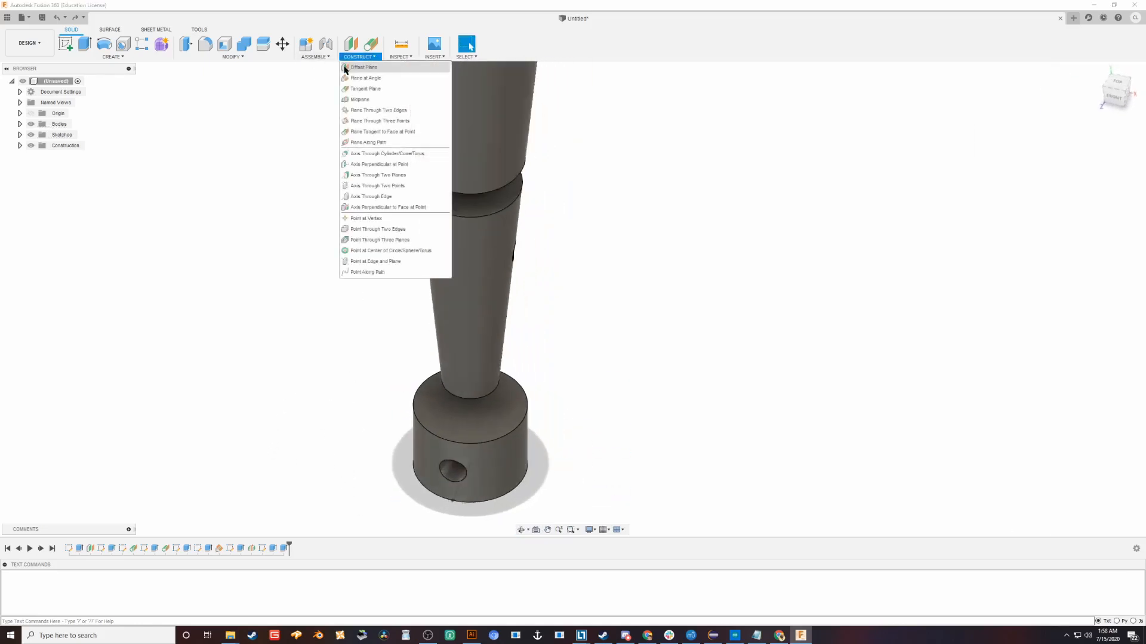
{"action": "left_click", "coordinate": [366, 218]}
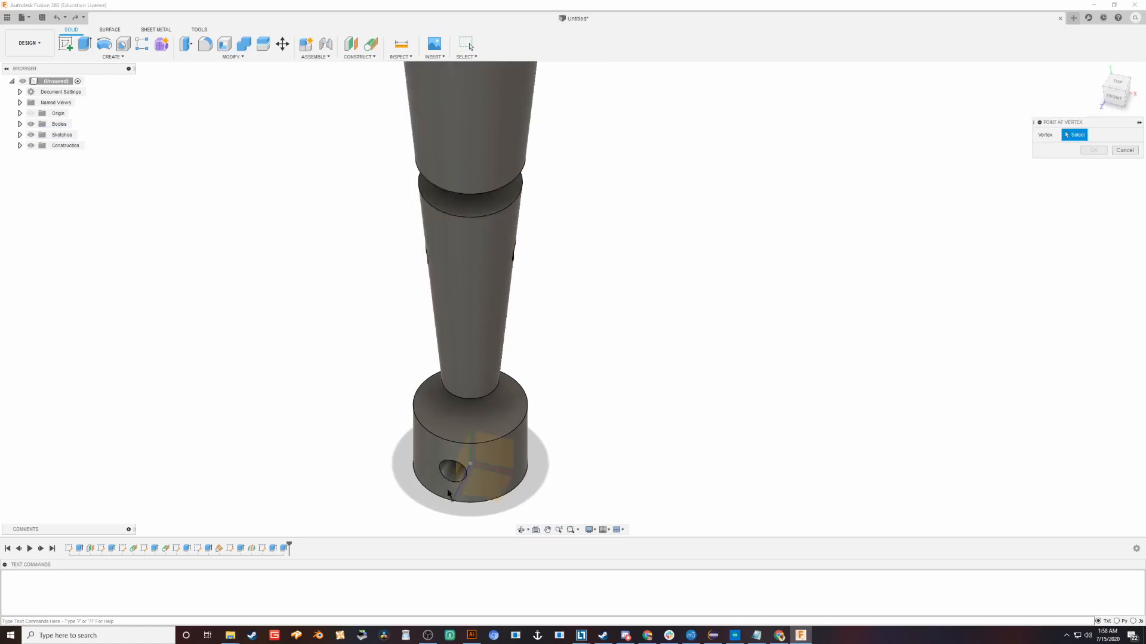
{"action": "left_click", "coordinate": [1093, 151]}
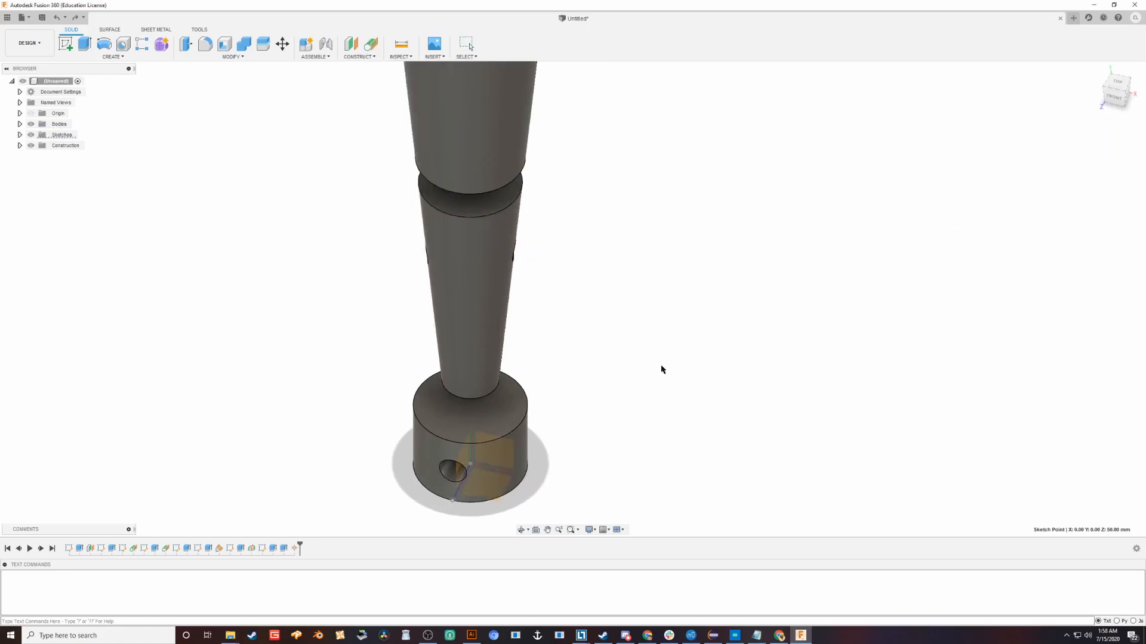
{"action": "mouse_move", "coordinate": [430, 499]}
{"action": "middle_mouse_down", "text": "shift"}
{"action": "mouse_move", "coordinate": [425, 399]}
{"action": "mouse_move", "coordinate": [420, 498]}
{"action": "middle_mouse_up", "text": "shift"}
{"action": "key", "text": "ctrl+z"}
- Place a construction point with Point at Vertex on an upper corner of the top block beside the notch
{"action": "left_click", "coordinate": [346, 57]}
{"action": "left_click", "coordinate": [353, 228]}
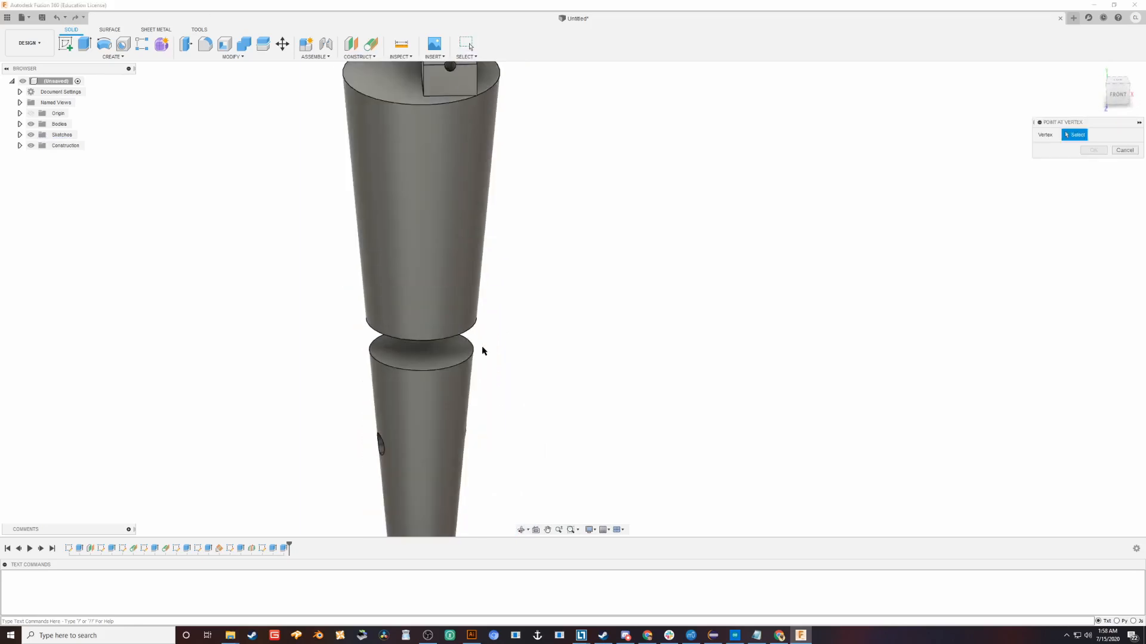
{"action": "scroll", "coordinate": [398, 387], "scroll_direction": "down", "scroll_amount": 3}
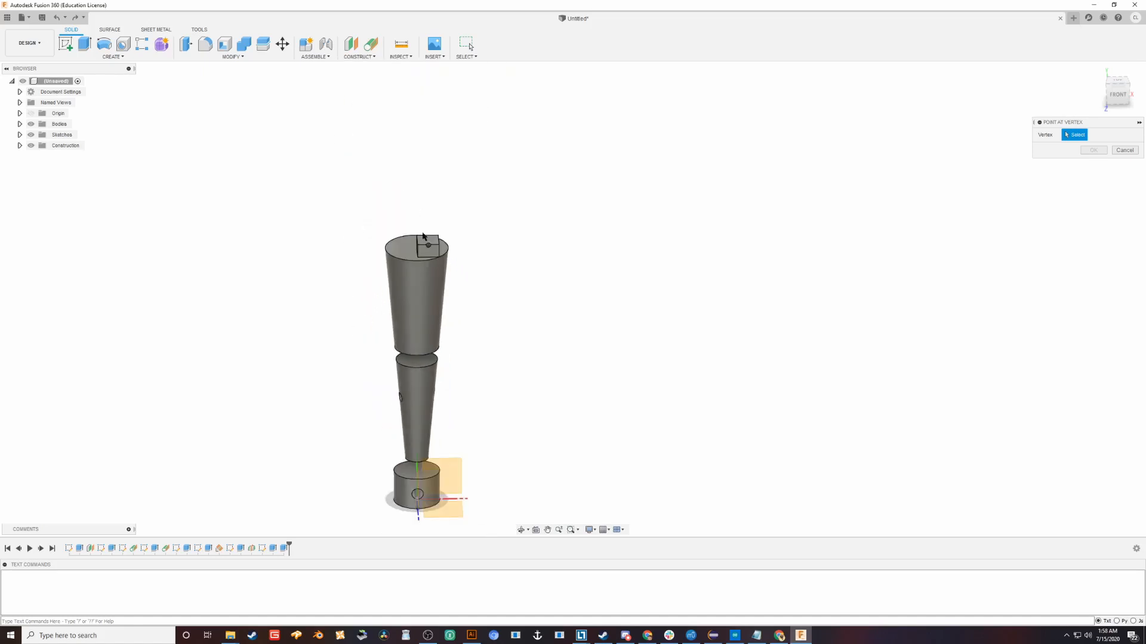
{"action": "scroll", "coordinate": [420, 244], "scroll_direction": "up", "scroll_amount": 6}
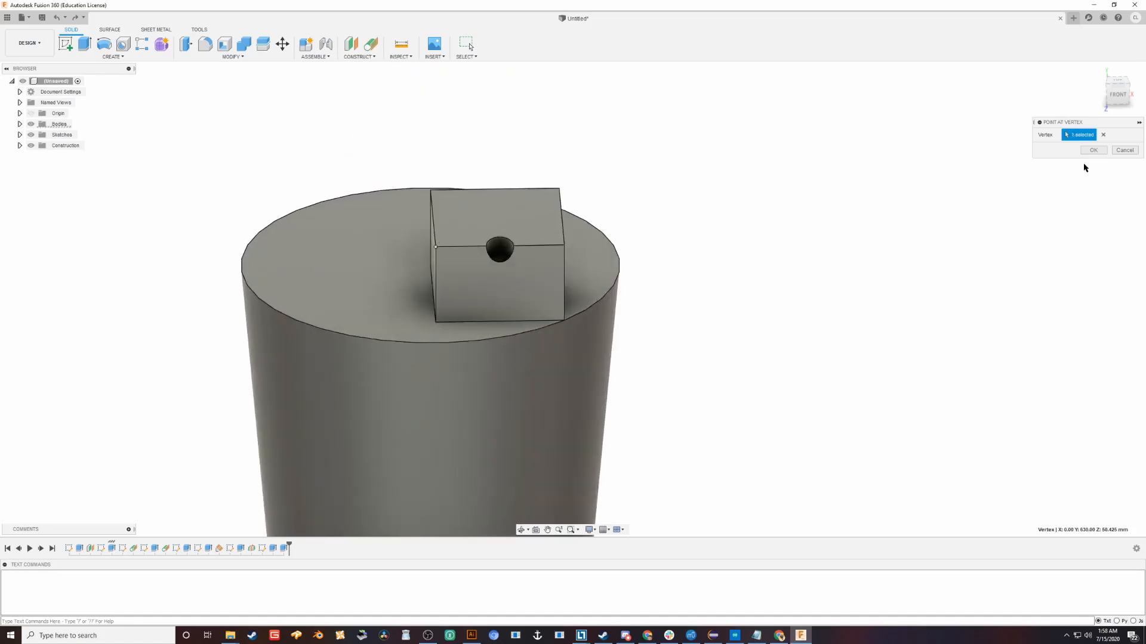
{"action": "left_click", "coordinate": [1093, 150]}
{"action": "middle_click_drag", "start_coordinate": [478, 274], "coordinate": [478, 160], "text": "shift"}
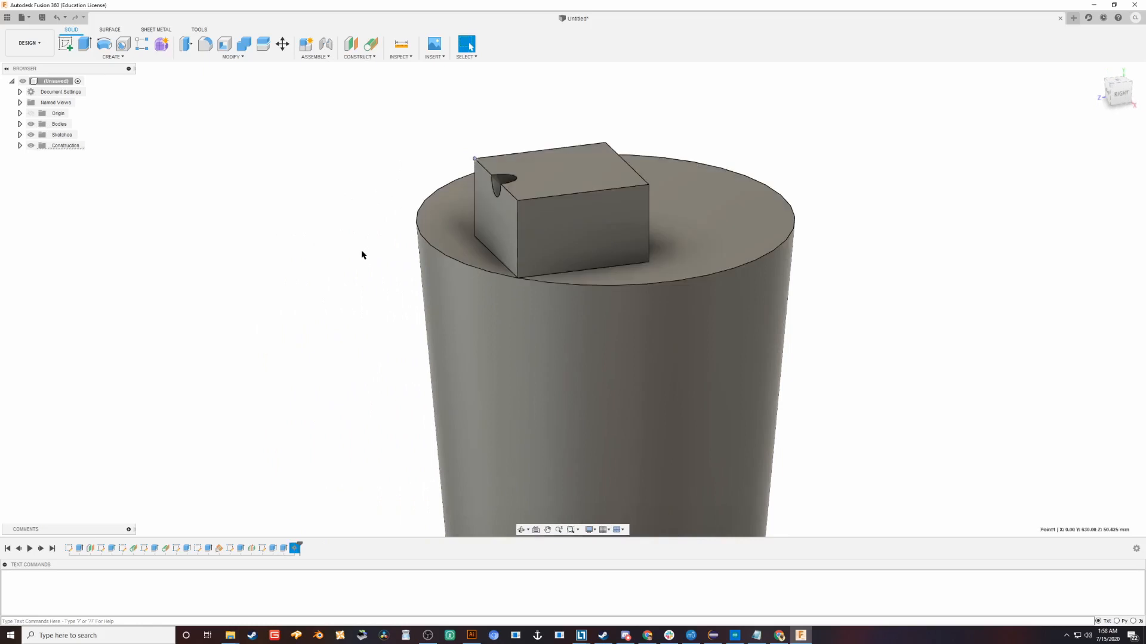
- Try Move on the top block's corner point, cancel it, and undo the construction point
{"action": "scroll", "coordinate": [361, 254], "scroll_direction": "down", "scroll_amount": 2}
{"action": "key", "text": "m"}
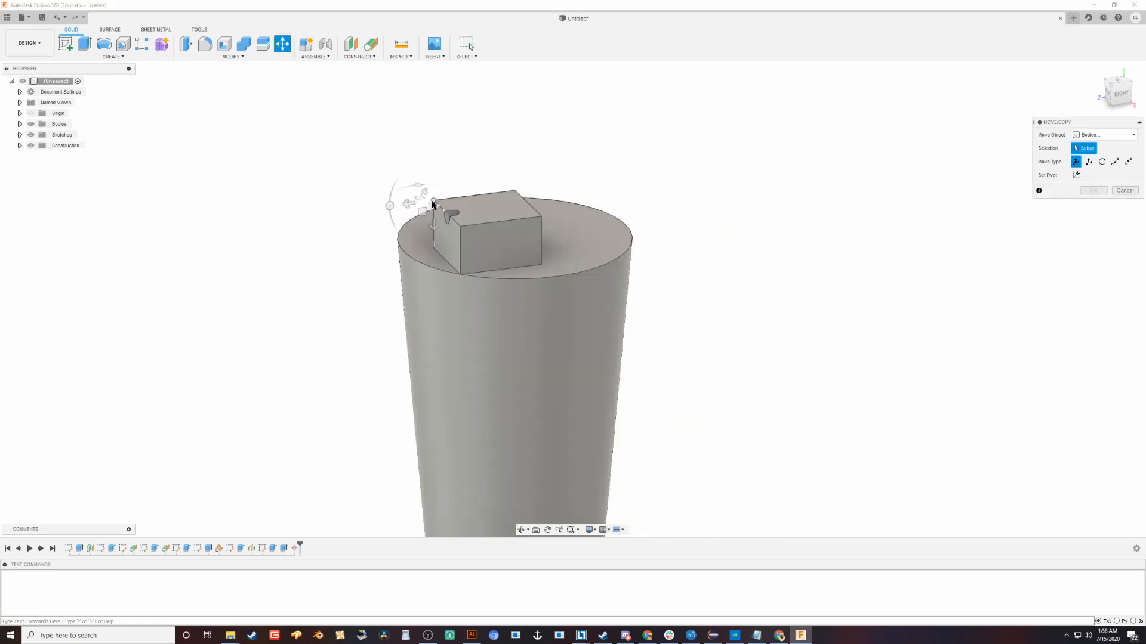
{"action": "key", "text": "Escape"}
{"action": "middle_click_drag", "start_coordinate": [164, 205], "coordinate": [346, 239], "text": "shift"}
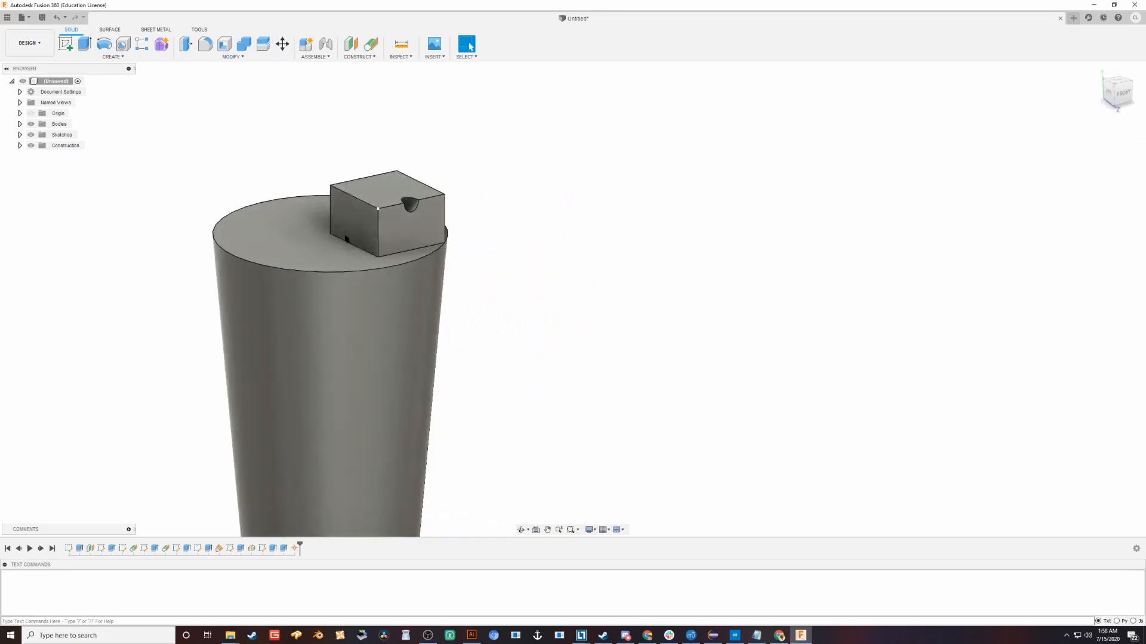
{"action": "key", "text": "ctrl+z"}
- Preview a point through two edges using the top block's adjoining horizontal top edge and vertical corner edge
{"action": "scroll", "coordinate": [443, 303], "scroll_direction": "down", "scroll_amount": 5}
{"action": "middle_click_drag", "start_coordinate": [551, 343], "coordinate": [510, 173], "text": "shift"}
{"action": "middle_click_drag", "start_coordinate": [458, 248], "coordinate": [500, 337]}
{"action": "left_click", "coordinate": [361, 58]}
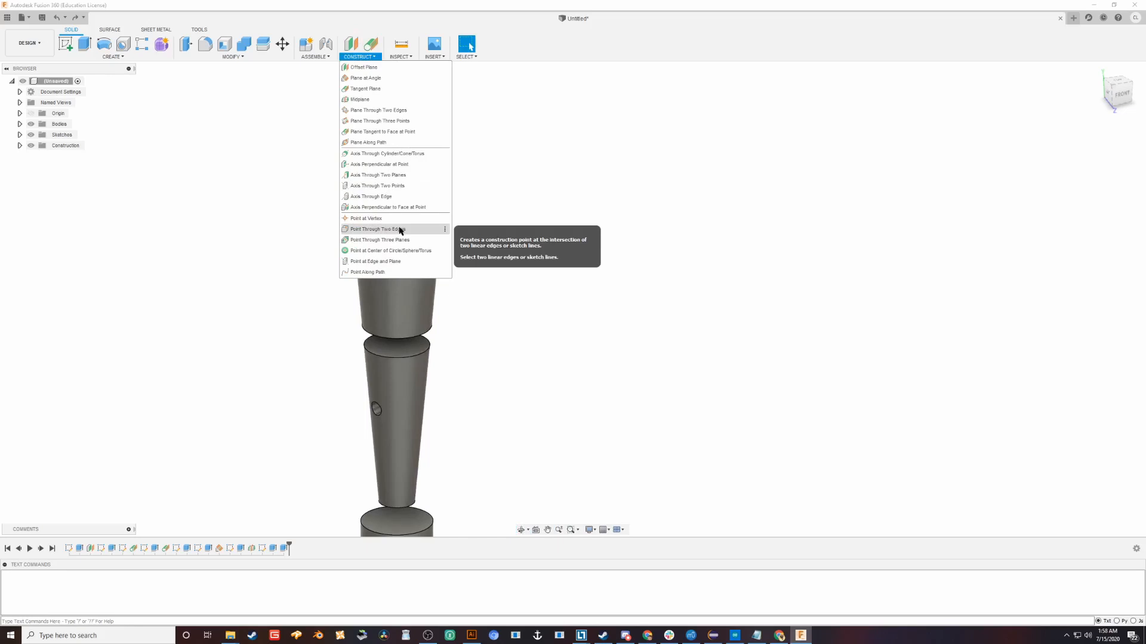
{"action": "left_click", "coordinate": [399, 231]}
{"action": "scroll", "coordinate": [421, 121], "scroll_direction": "up", "scroll_amount": 5}
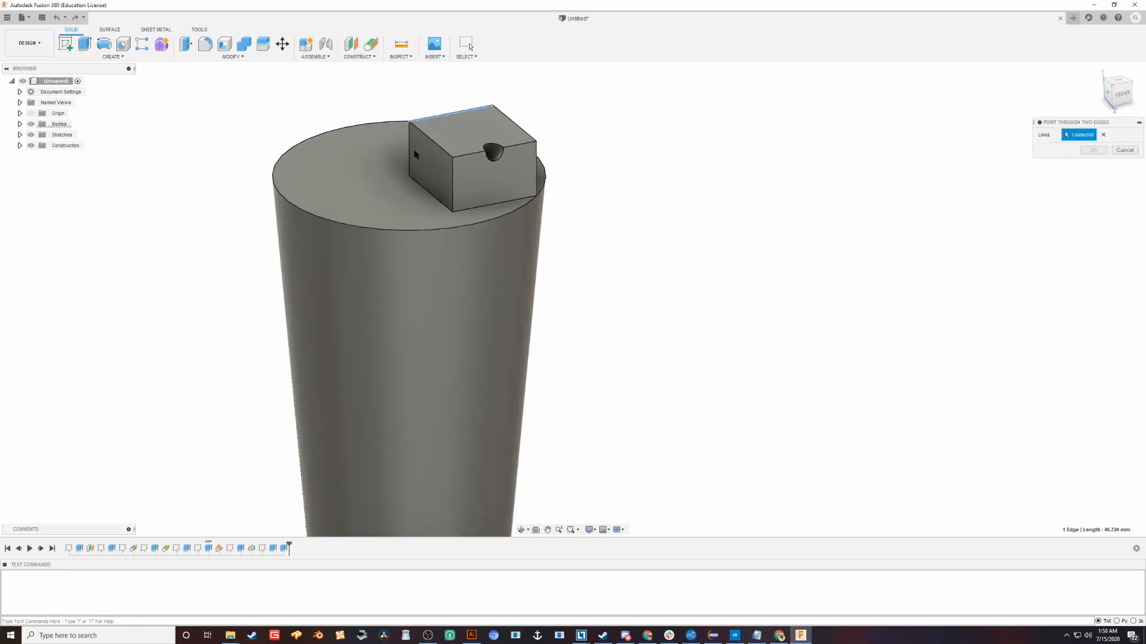
{"action": "left_click", "coordinate": [409, 158]}
{"action": "middle_click_drag", "start_coordinate": [410, 158], "coordinate": [479, 232], "text": "shift"}
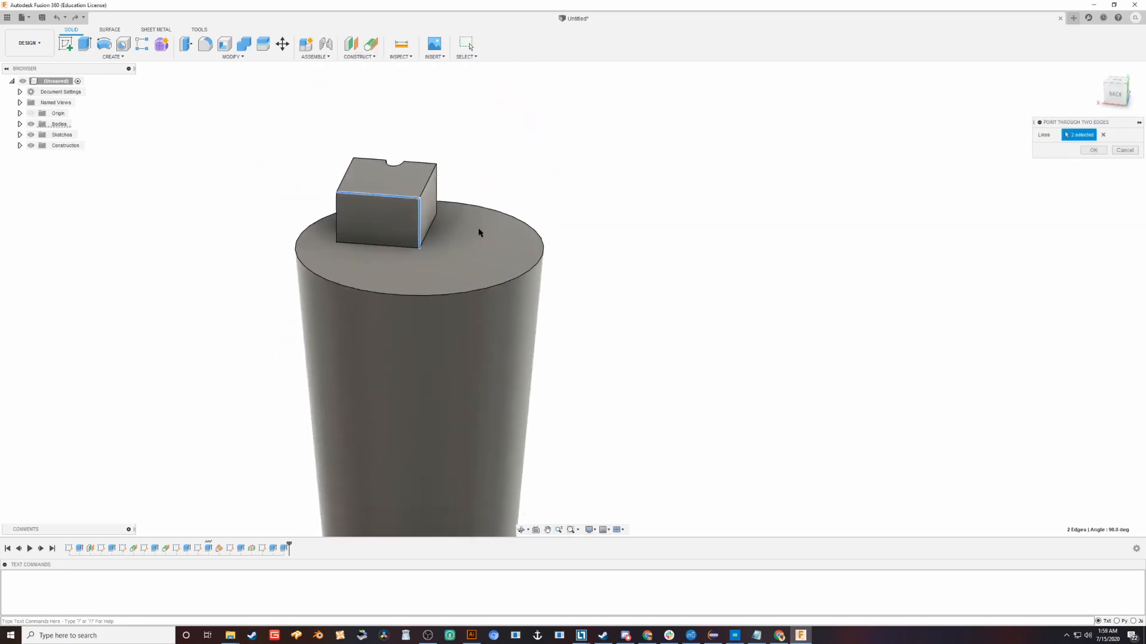
{"action": "key", "text": "Return"}
- Try Point Through Two Edges with the top block's vertical edge and lines at the base origin, and discard it
{"action": "left_click", "coordinate": [359, 56]}
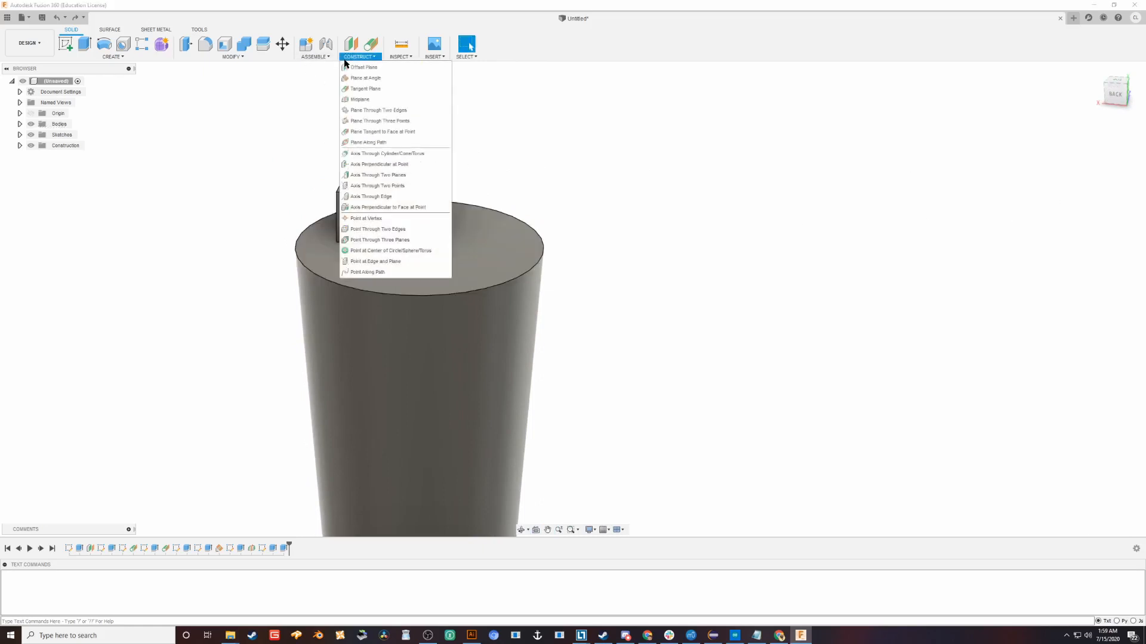
{"action": "left_click", "coordinate": [382, 230]}
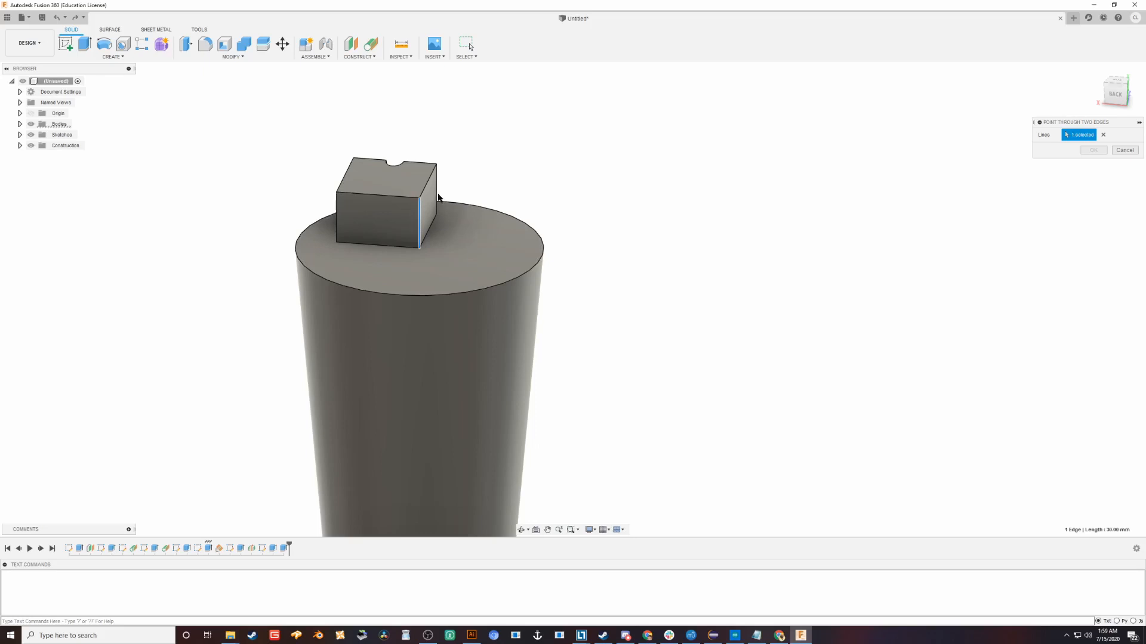
{"action": "scroll", "coordinate": [481, 329], "scroll_direction": "down", "scroll_amount": 5}
{"action": "middle_click_drag", "start_coordinate": [481, 329], "coordinate": [499, 18]}
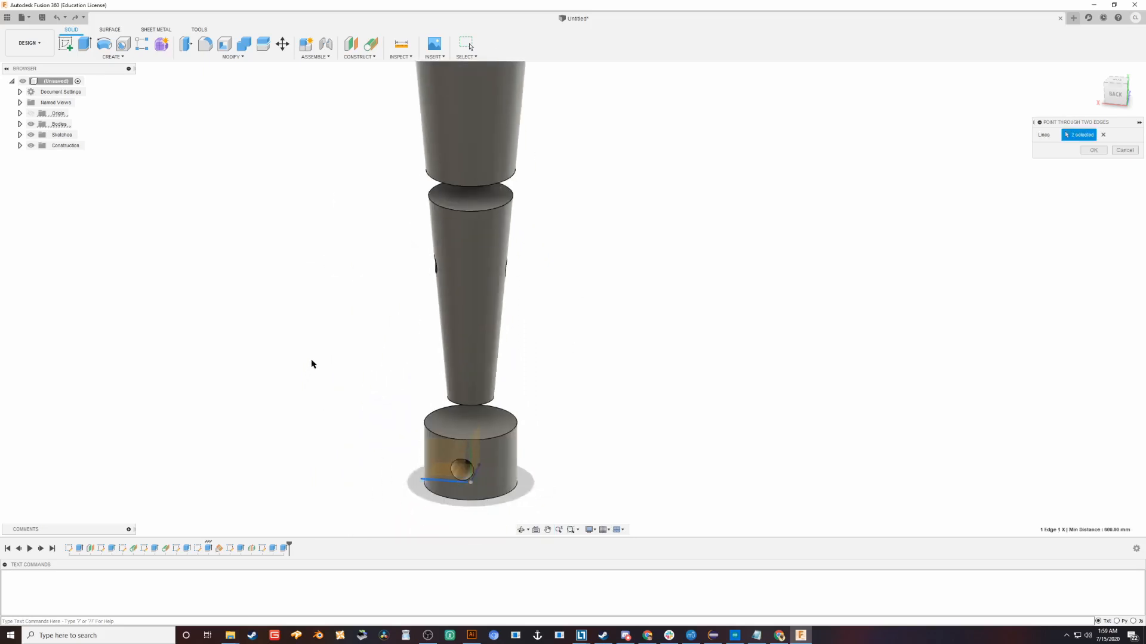
{"action": "mouse_move", "coordinate": [335, 352]}
{"action": "middle_mouse_down", "text": "shift"}
{"action": "mouse_move", "coordinate": [381, 325]}
{"action": "mouse_move", "coordinate": [380, 340]}
{"action": "mouse_move", "coordinate": [344, 350]}
{"action": "middle_mouse_up", "text": "shift"}
{"action": "scroll", "coordinate": [344, 351], "scroll_direction": "down", "scroll_amount": 3}
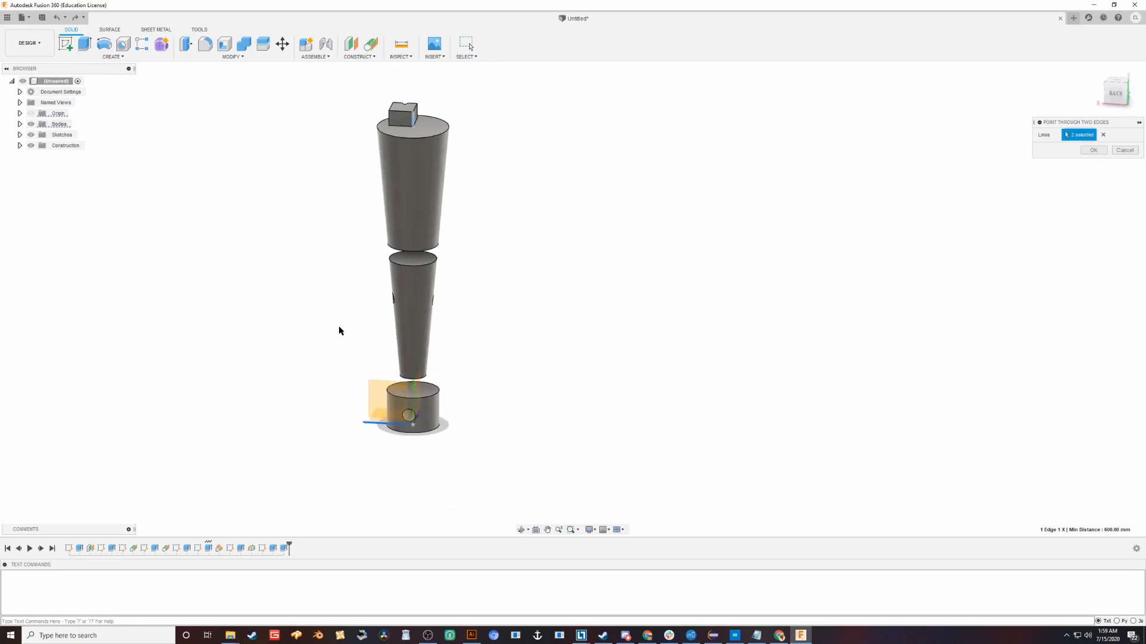
{"action": "scroll", "coordinate": [391, 442], "scroll_direction": "up", "scroll_amount": 5}
{"action": "scroll", "coordinate": [391, 407], "scroll_direction": "down", "scroll_amount": 3}
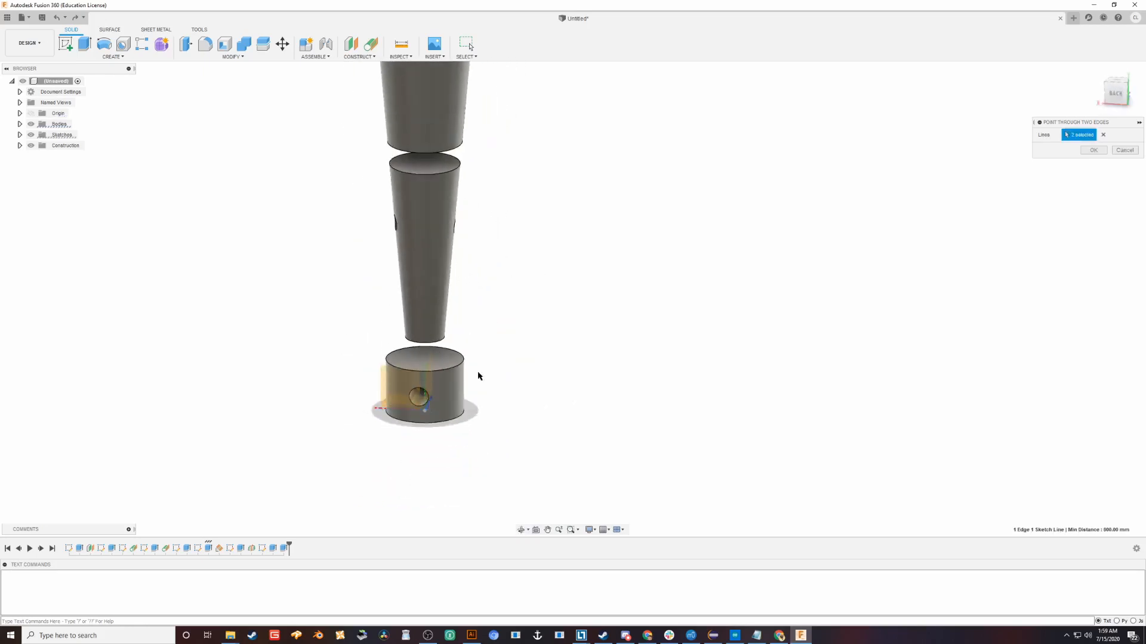
{"action": "middle_click_drag", "start_coordinate": [478, 376], "coordinate": [451, 416], "text": "shift"}
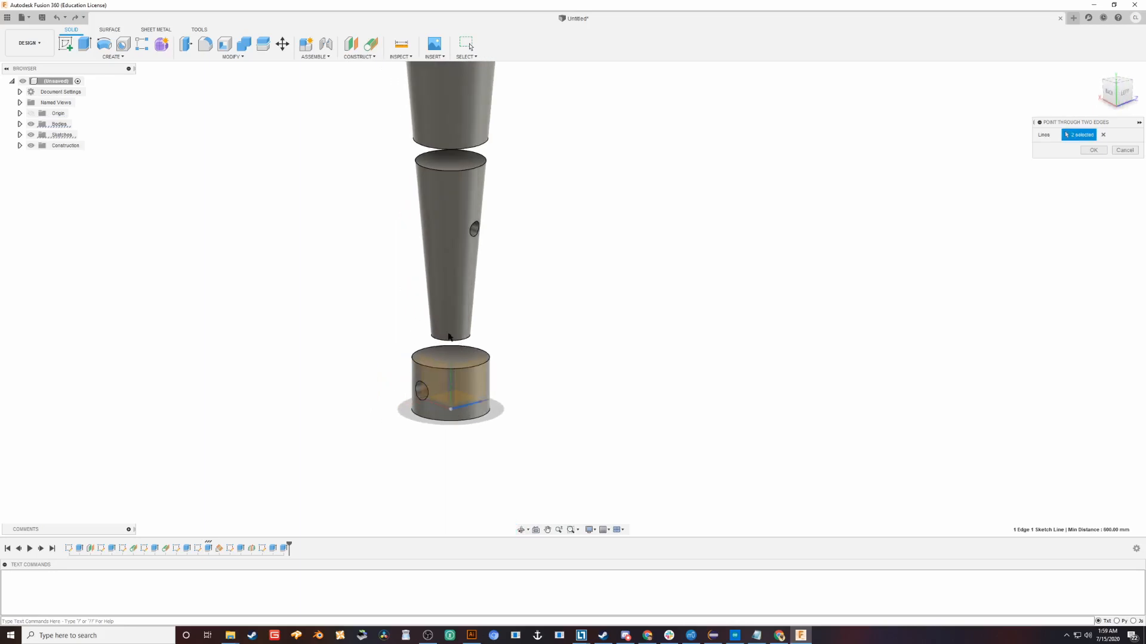
{"action": "middle_click_drag", "start_coordinate": [477, 253], "coordinate": [513, 441]}
{"action": "key", "text": "Escape"}
- Sketch a free-standing vertical line beside the top block on the plane of its side face, and finish the sketch
{"action": "middle_click_drag", "start_coordinate": [530, 220], "coordinate": [519, 394]}
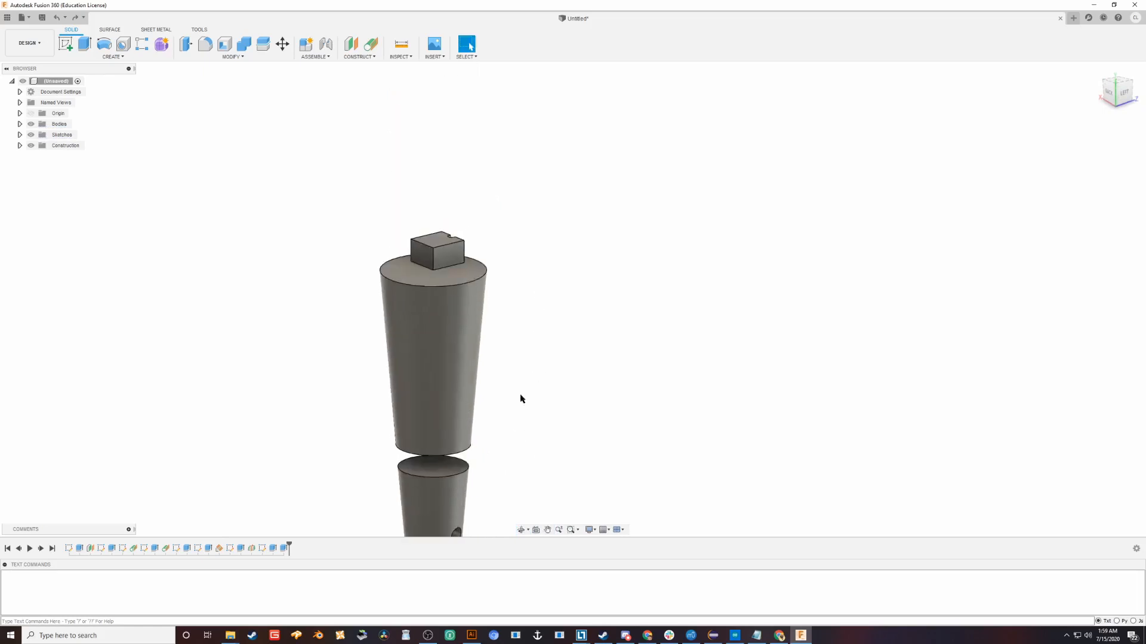
{"action": "scroll", "coordinate": [485, 250], "scroll_direction": "up", "scroll_amount": 3}
{"action": "scroll", "coordinate": [447, 298], "scroll_direction": "up", "scroll_amount": 3}
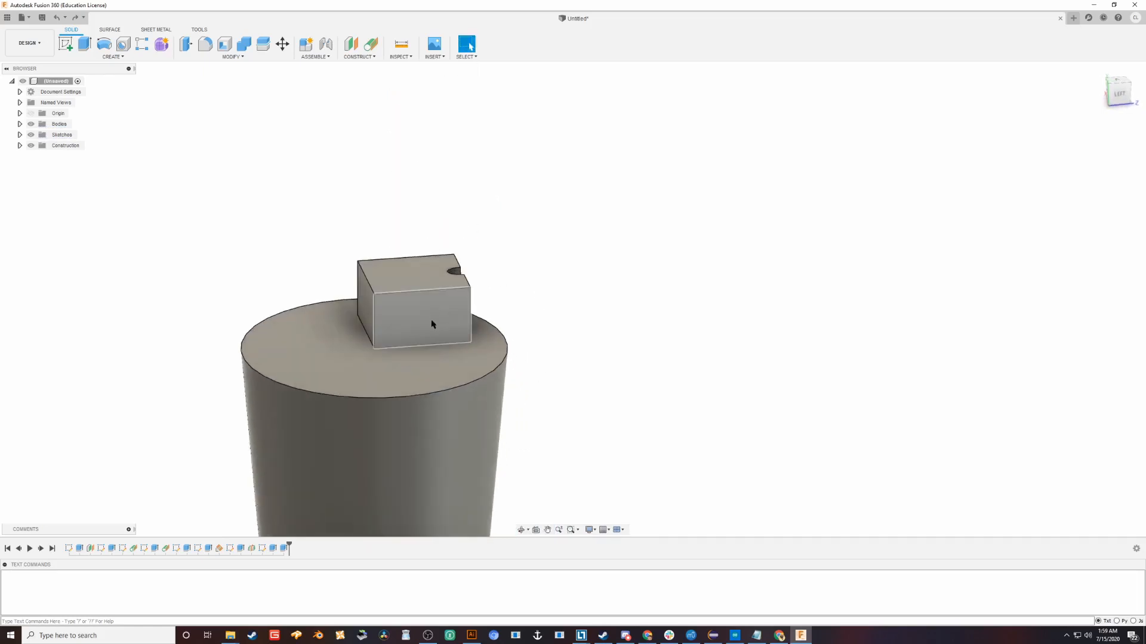
{"action": "left_click", "coordinate": [439, 316]}
{"action": "key", "text": "l"}
{"action": "left_click", "coordinate": [709, 397]}
{"action": "left_click", "coordinate": [710, 204]}
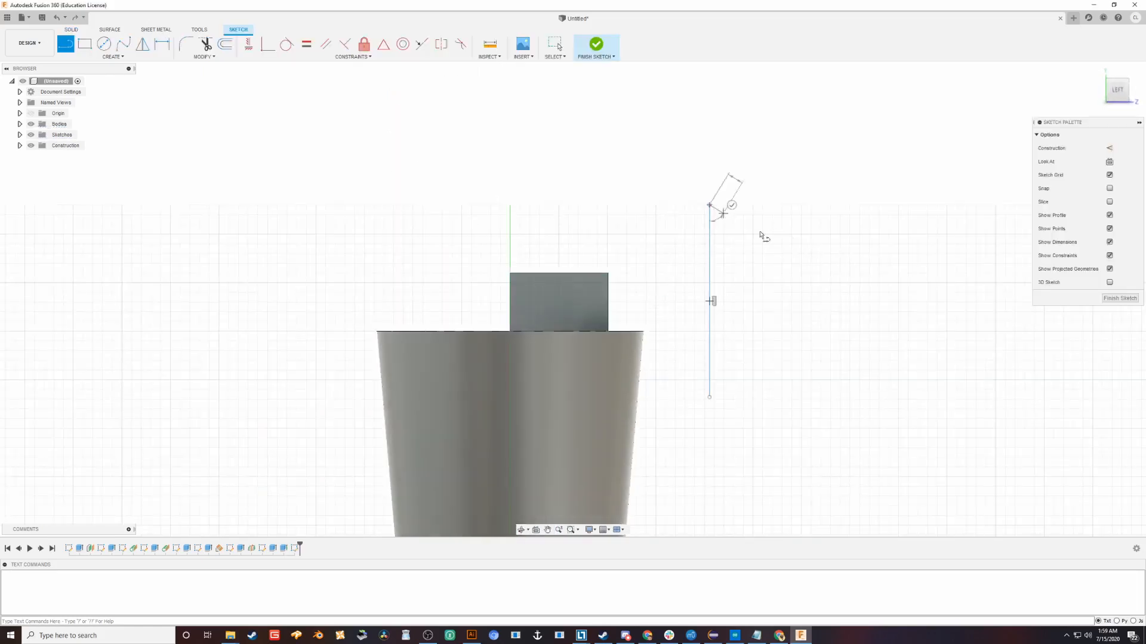
{"action": "key", "text": "Escape"}
{"action": "left_click", "coordinate": [1126, 302]}
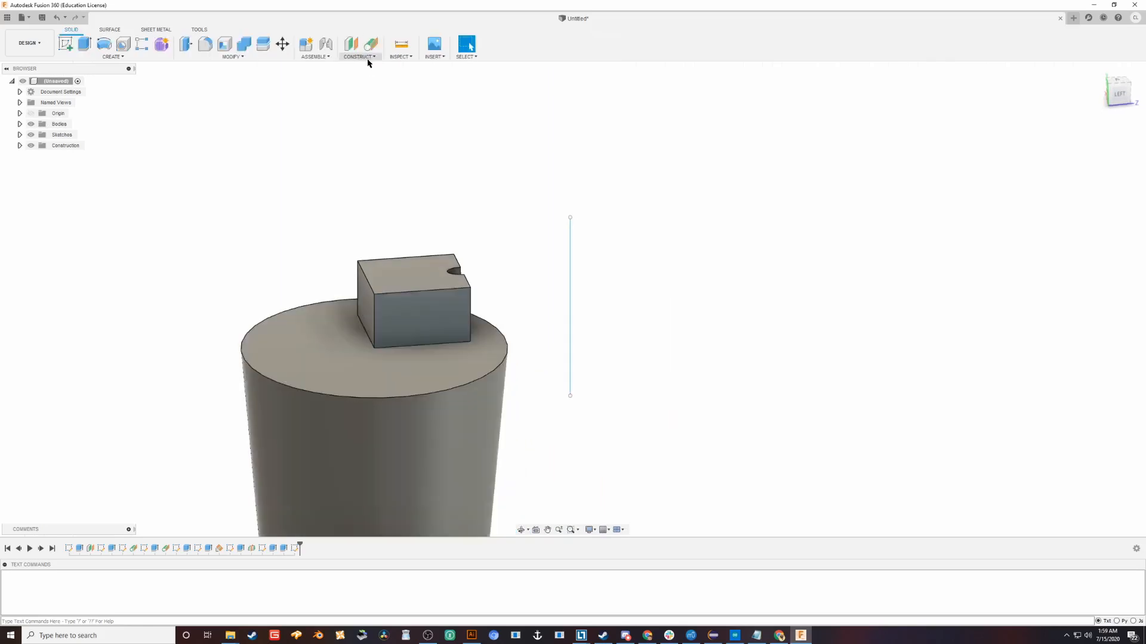
- Create a construction point through two edges using the side face's top edge and the vertical sketch line
{"action": "left_click", "coordinate": [363, 56]}
{"action": "left_click", "coordinate": [366, 229]}
{"action": "left_click", "coordinate": [441, 290]}
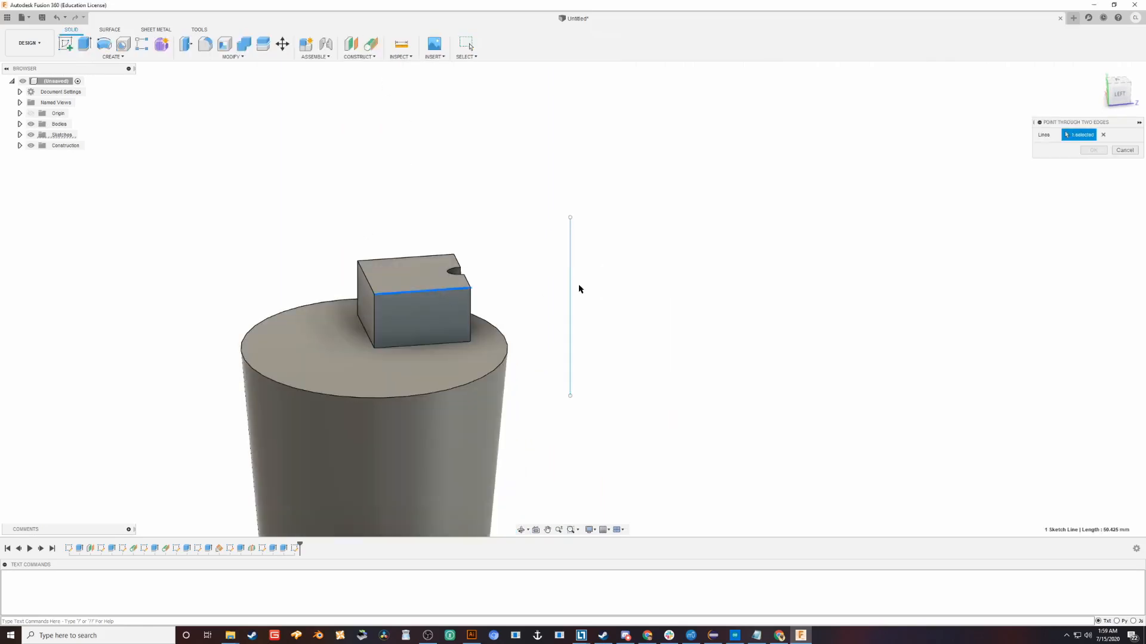
{"action": "middle_click_drag", "start_coordinate": [648, 317], "coordinate": [593, 310], "text": "shift"}
{"action": "scroll", "coordinate": [593, 310], "scroll_direction": "down", "scroll_amount": 3}
{"action": "scroll", "coordinate": [585, 302], "scroll_direction": "up", "scroll_amount": 6}
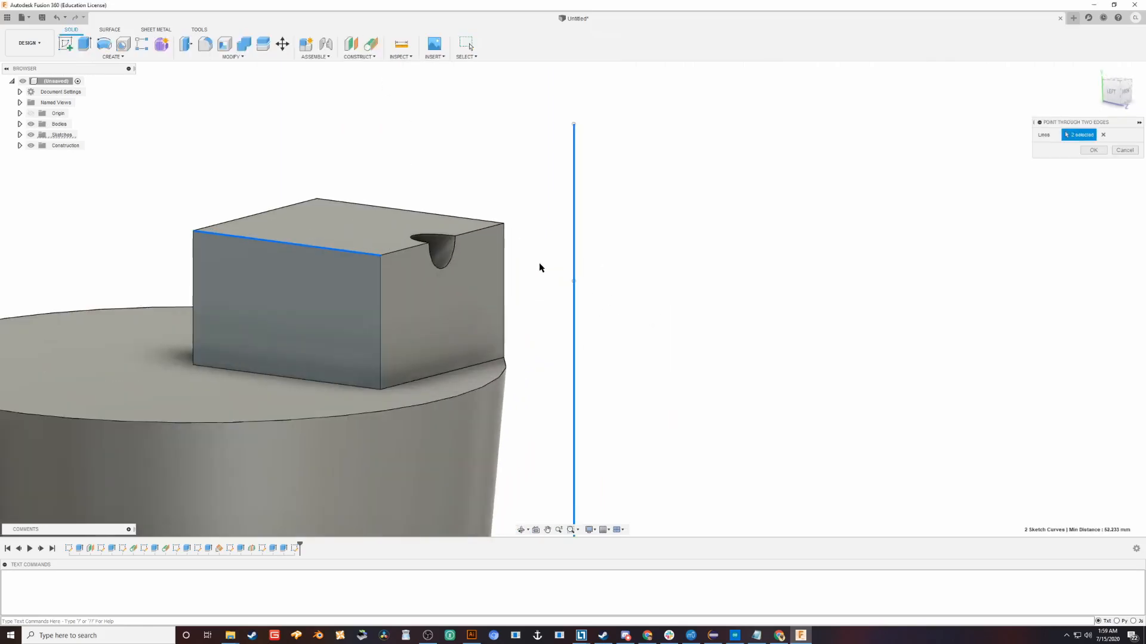
{"action": "middle_click_drag", "start_coordinate": [538, 264], "coordinate": [579, 255], "text": "shift"}
{"action": "left_click", "coordinate": [1093, 150]}
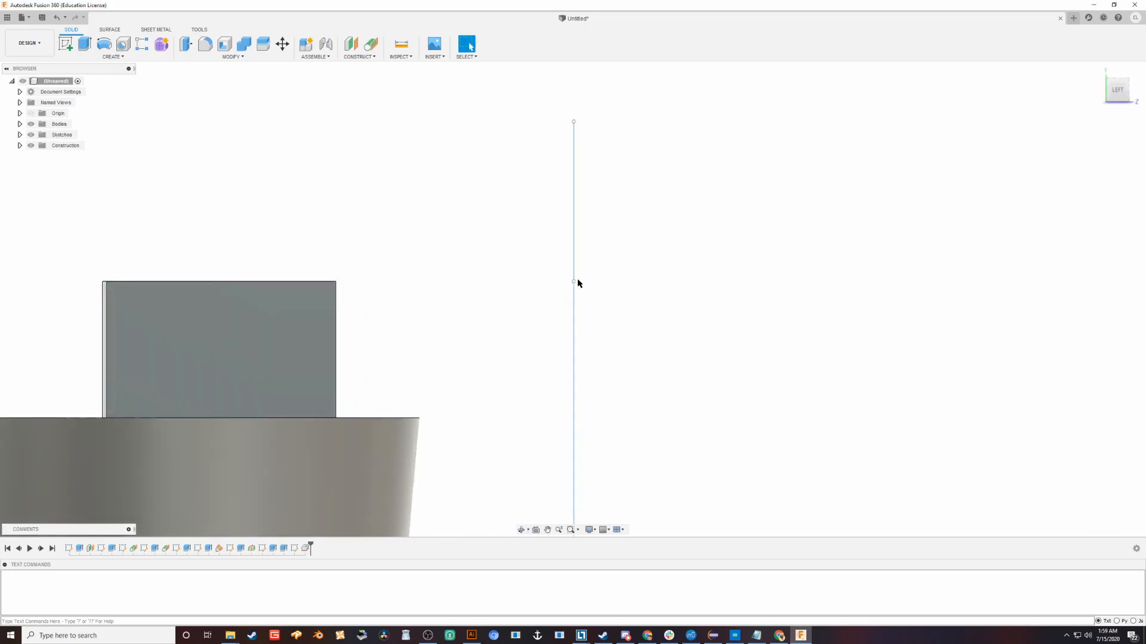
- Sketch a horizontal line on the side face's plane from beyond the vertical line to the top block, and finish the sketch
{"action": "left_click", "coordinate": [269, 335]}
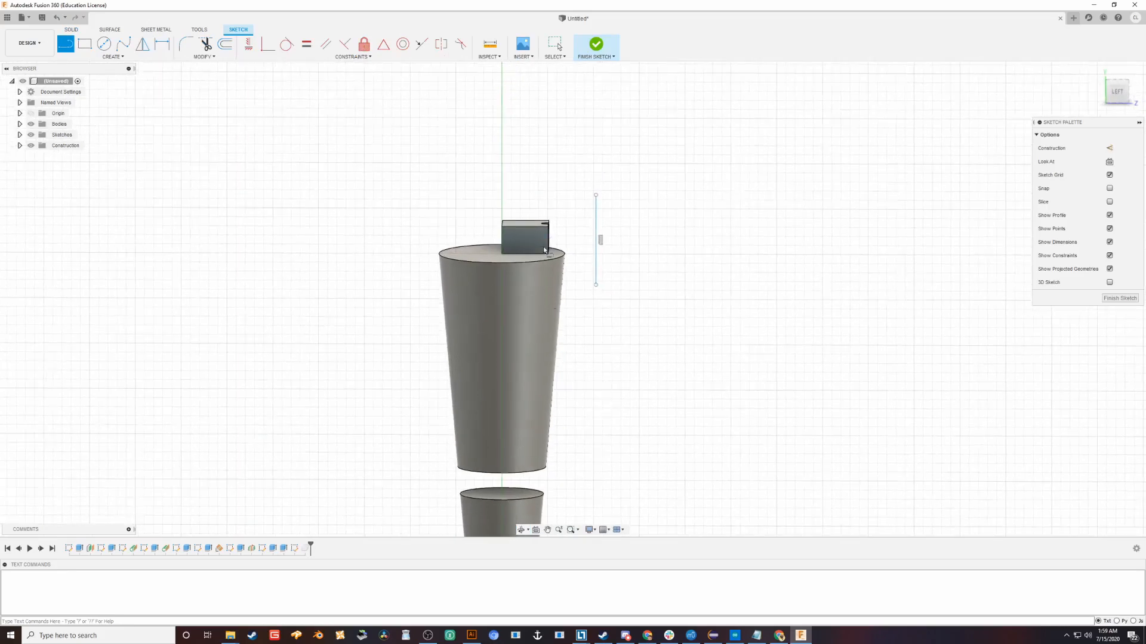
{"action": "left_click", "coordinate": [642, 227]}
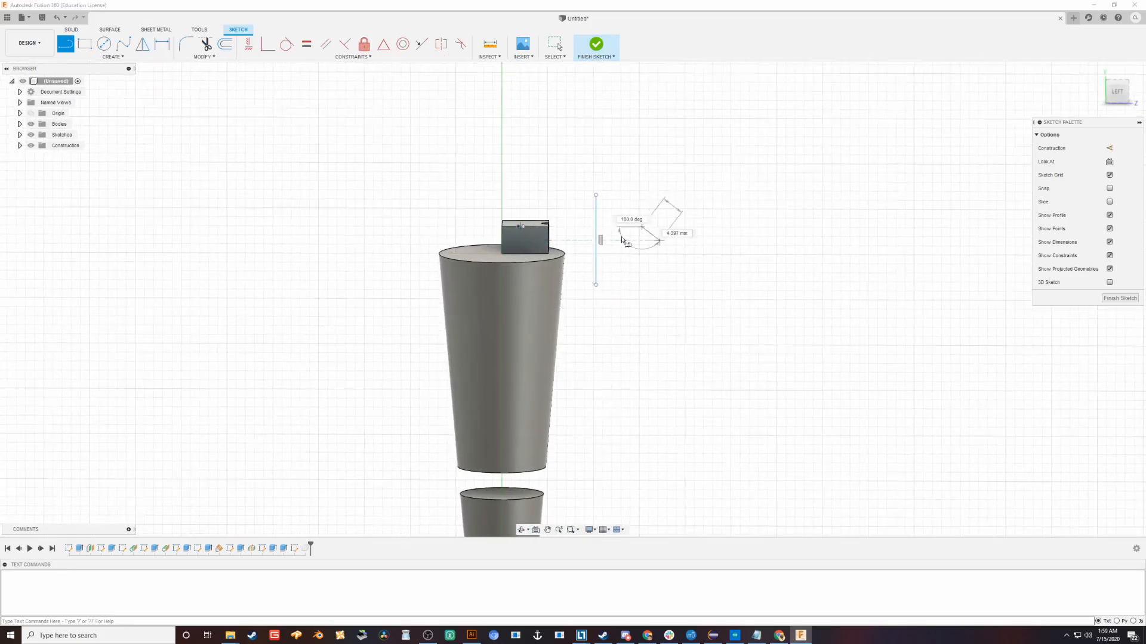
{"action": "left_click", "coordinate": [548, 227]}
{"action": "key", "text": "Escape"}
{"action": "left_click", "coordinate": [1120, 299]}
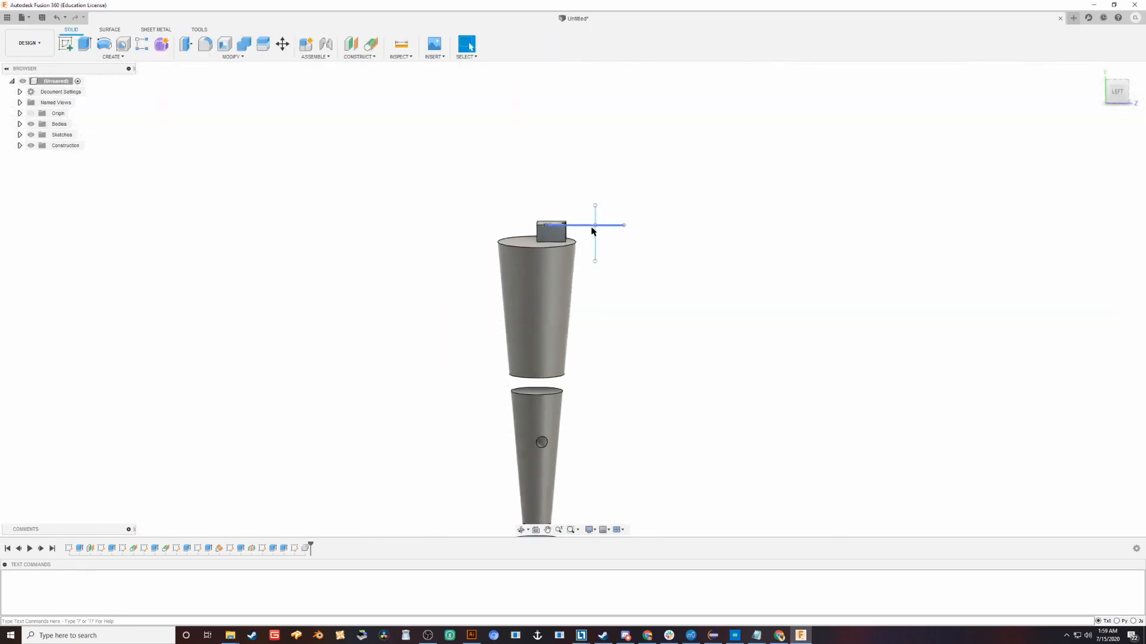
- Undo the horizontal line, the construction point, and the vertical line's sketch
{"action": "scroll", "coordinate": [514, 232], "scroll_direction": "up", "scroll_amount": 6}
{"action": "double_click", "coordinate": [874, 190]}
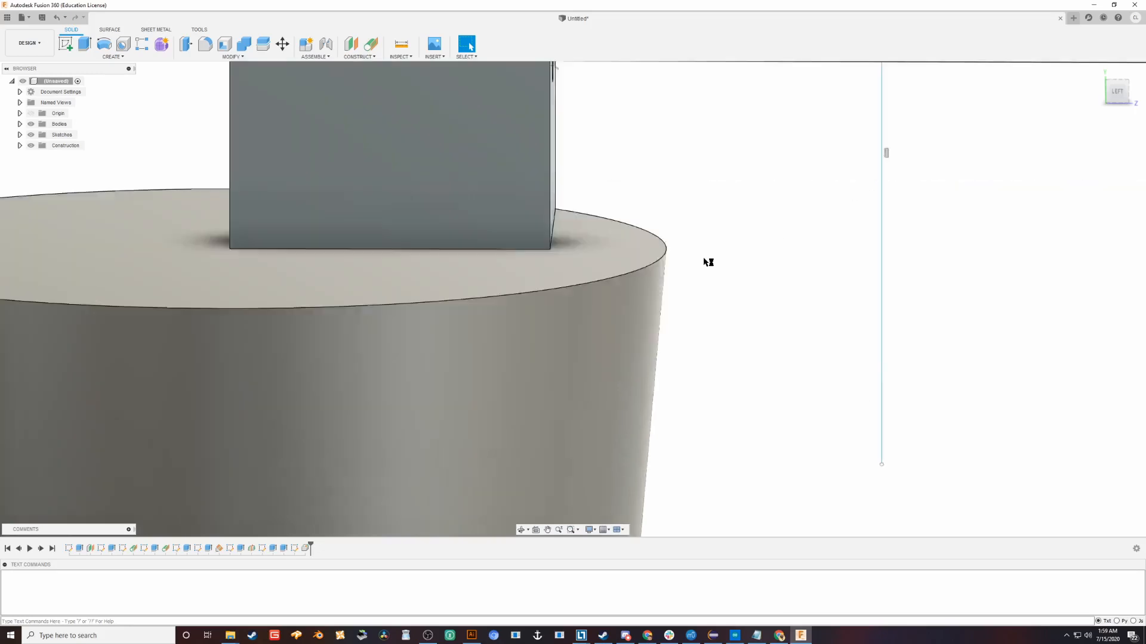
{"action": "key", "text": "ctrl+z"}
{"action": "key", "text": "ctrl+z"}
{"action": "key", "text": "ctrl+z"}
{"action": "key", "text": "ctrl+z"}
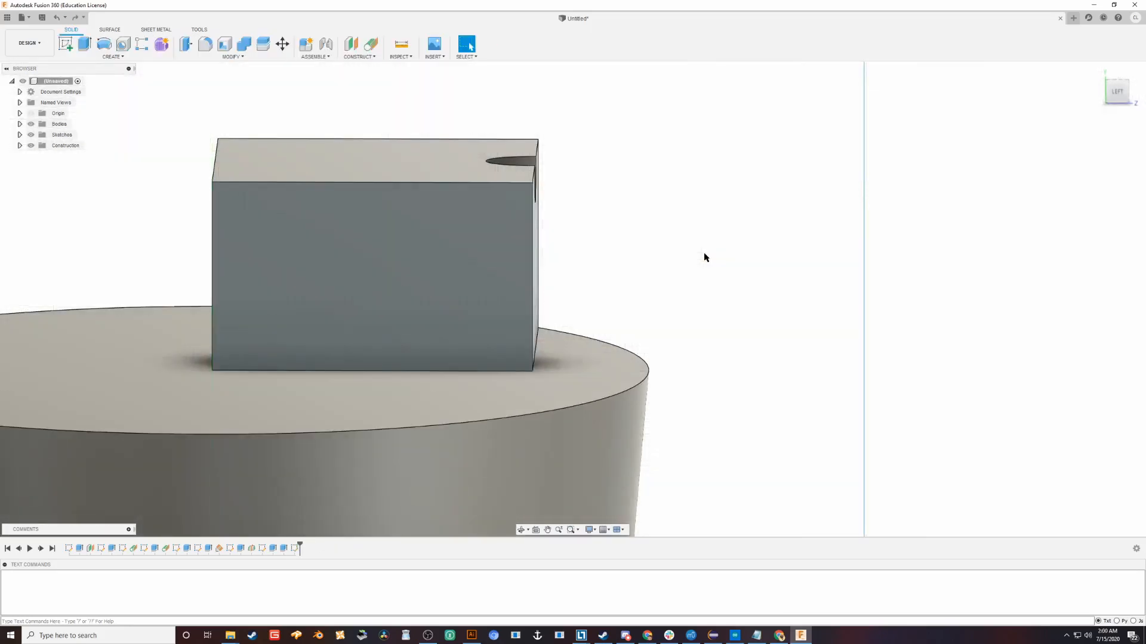
{"action": "key", "text": "ctrl+z"}
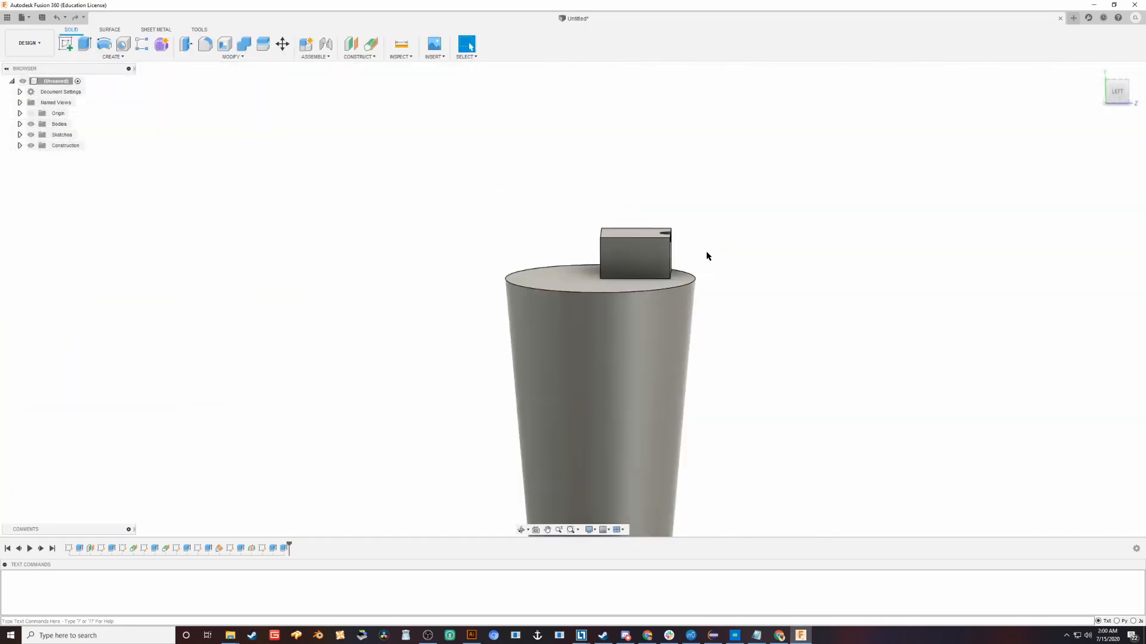
- Try a construction point through three planes using the top block's top face and two adjacent side faces
{"action": "left_click", "coordinate": [357, 57]}
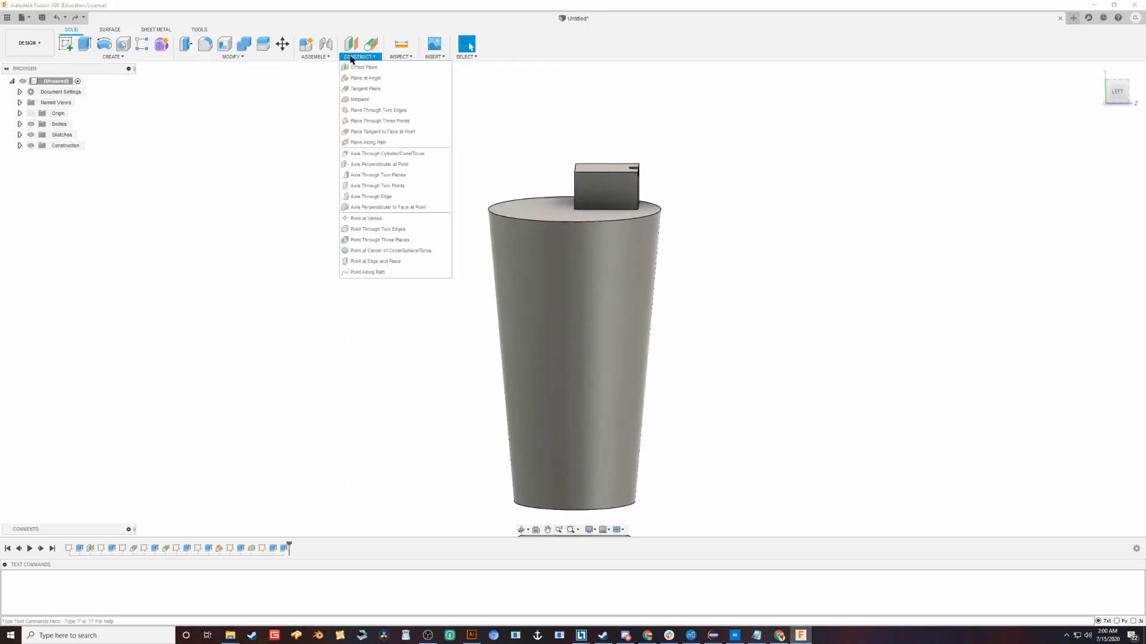
{"action": "left_click", "coordinate": [415, 240]}
{"action": "left_click", "coordinate": [605, 188]}
{"action": "mouse_move", "coordinate": [439, 209]}
{"action": "middle_mouse_down", "text": "shift"}
{"action": "mouse_move", "coordinate": [546, 231]}
{"action": "mouse_move", "coordinate": [493, 222]}
{"action": "mouse_move", "coordinate": [454, 197]}
{"action": "middle_mouse_up", "text": "shift"}
{"action": "left_click", "coordinate": [433, 155]}
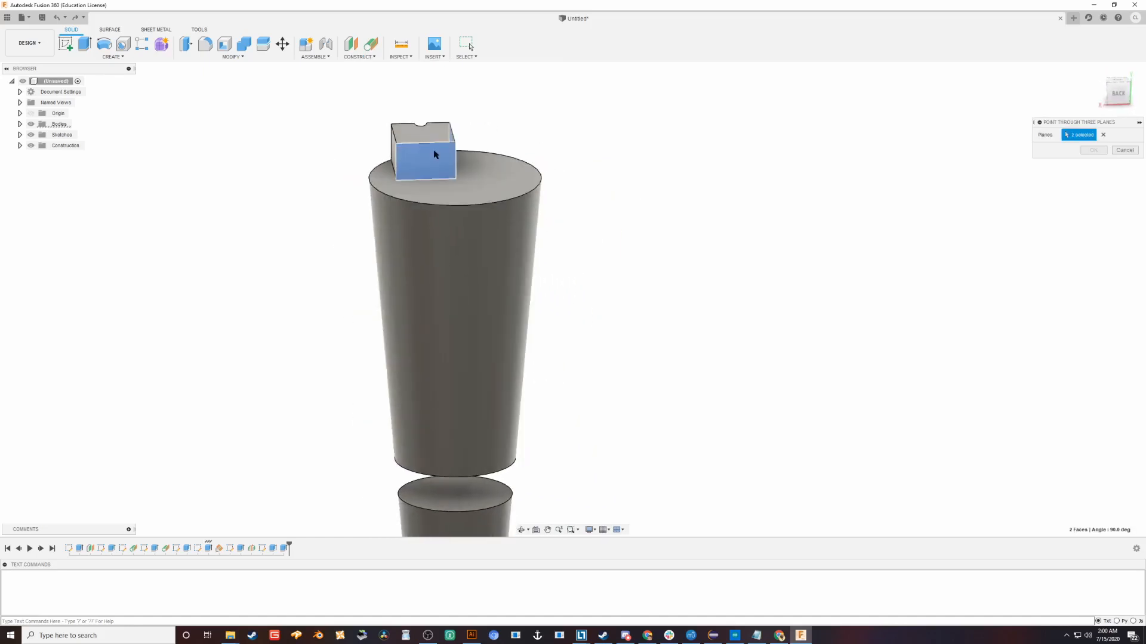
{"action": "left_click", "coordinate": [422, 134]}
{"action": "middle_click_drag", "start_coordinate": [422, 134], "coordinate": [406, 160], "text": "shift"}
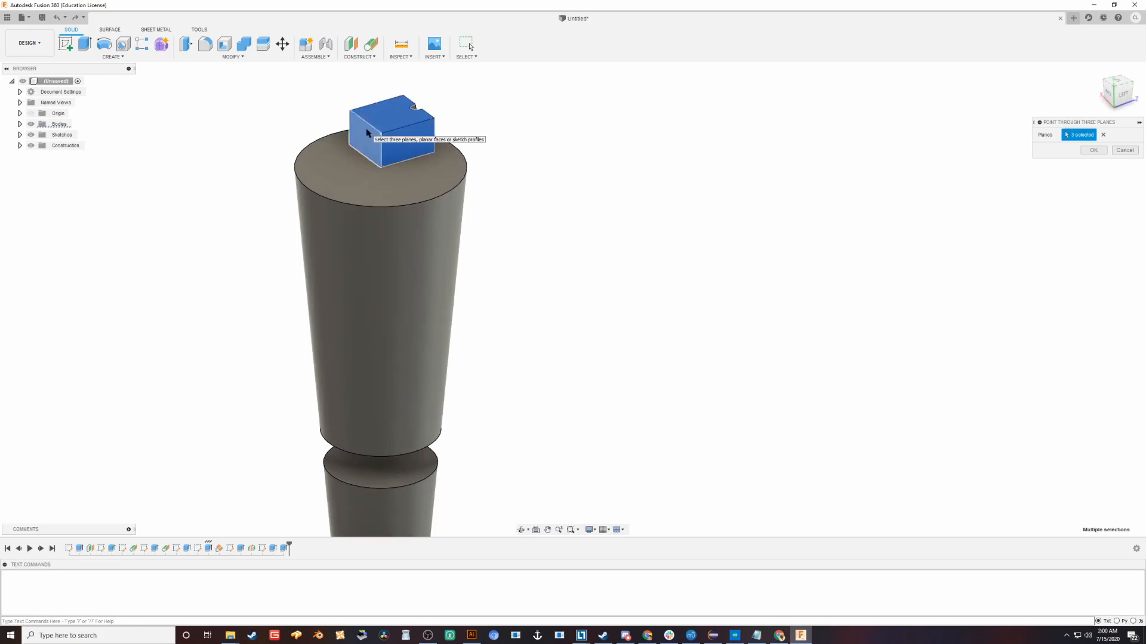
{"action": "left_click", "coordinate": [1093, 150]}
{"action": "left_click", "coordinate": [359, 56]}
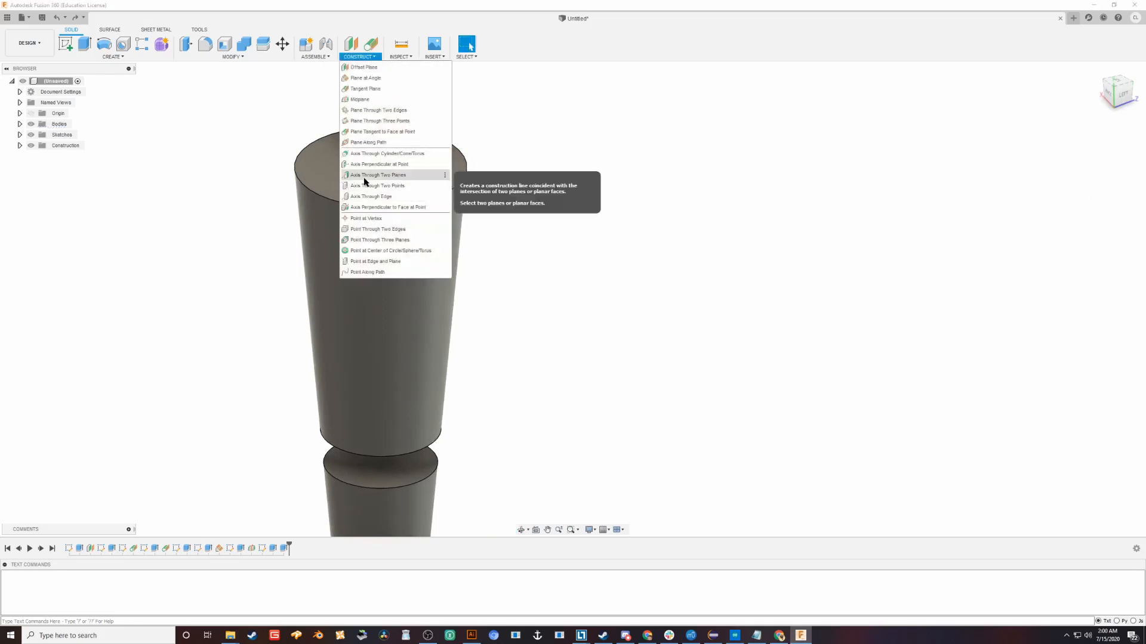
{"action": "left_click", "coordinate": [370, 230]}
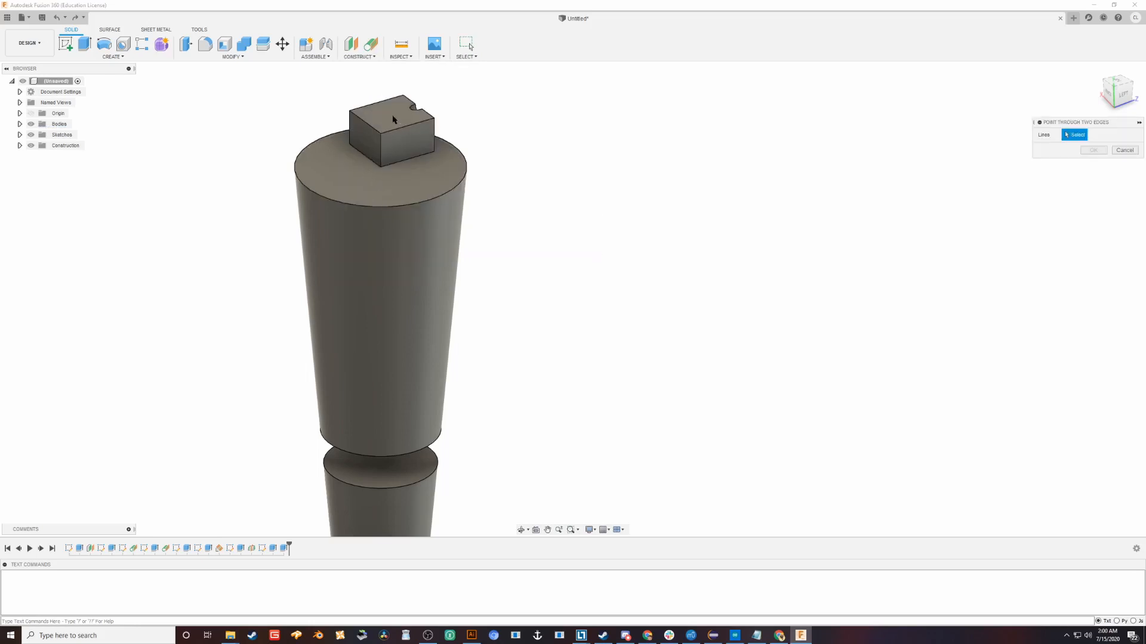
{"action": "left_click", "coordinate": [1123, 150]}
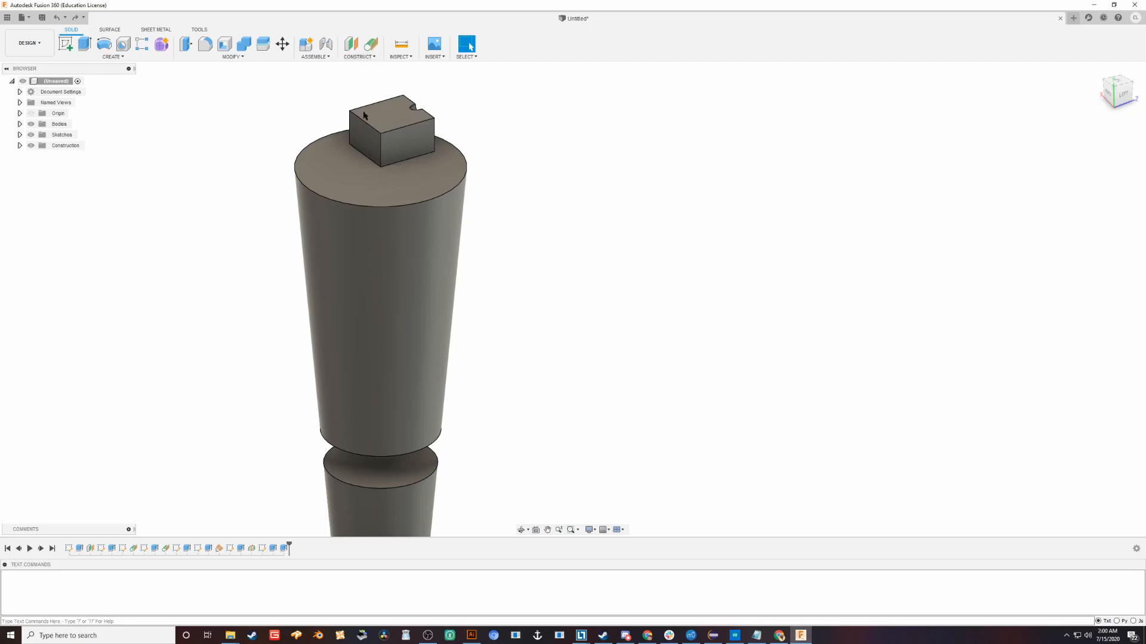
- Choose the upper column's top face, the YZ origin plane and a third plane for a construction point through three planes
{"action": "left_click", "coordinate": [358, 56]}
{"action": "left_click", "coordinate": [359, 240]}
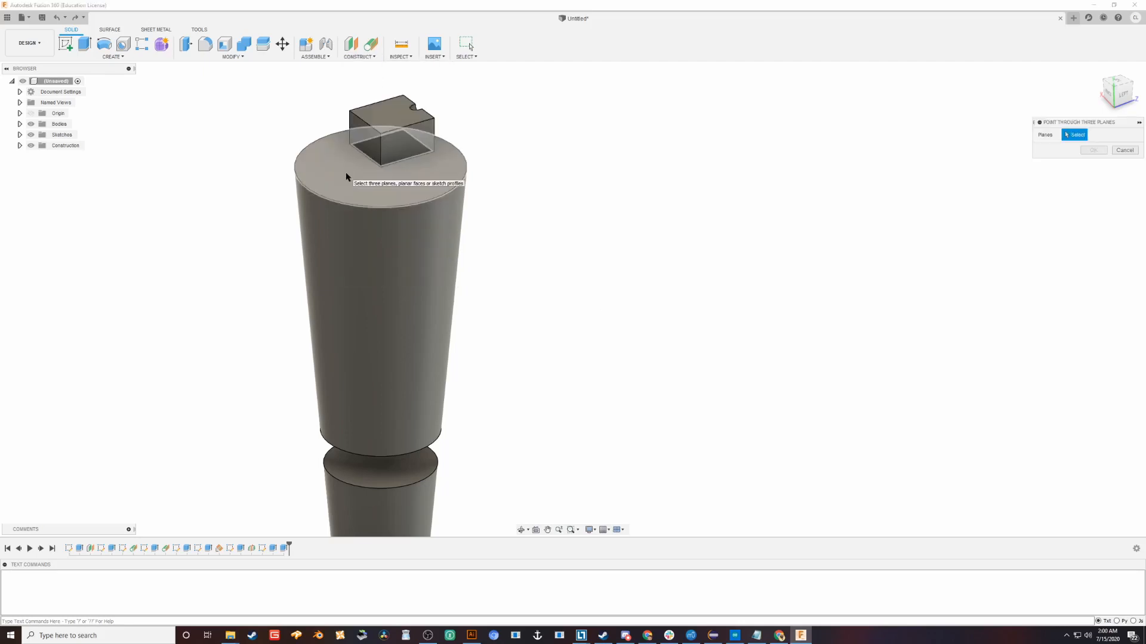
{"action": "left_click", "coordinate": [346, 177]}
{"action": "scroll", "coordinate": [463, 354], "scroll_direction": "down", "scroll_amount": 5}
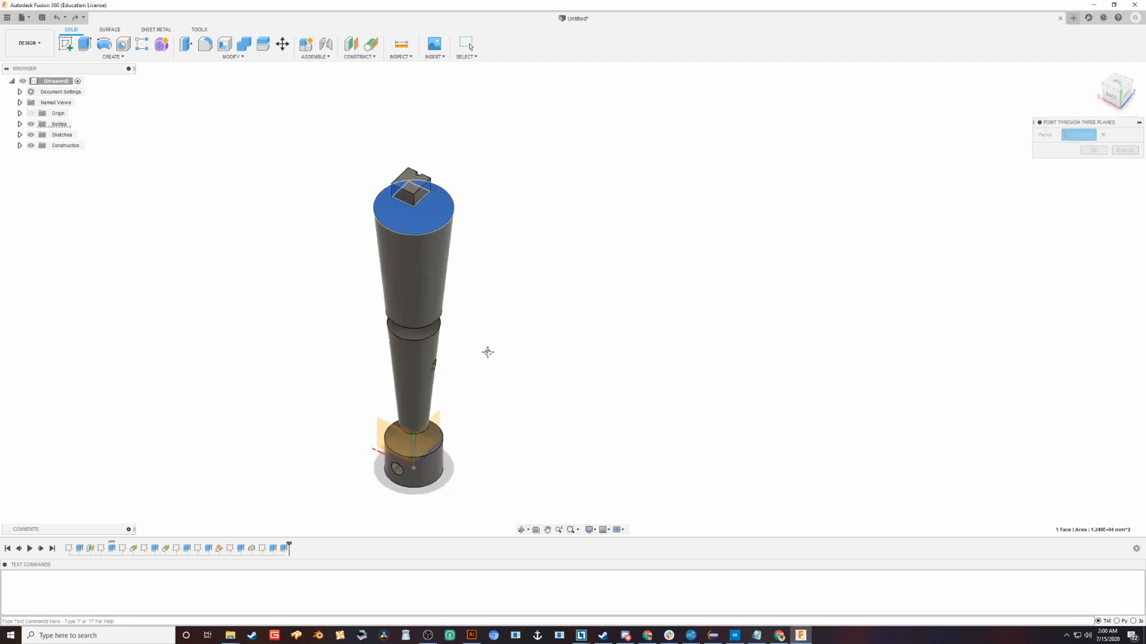
{"action": "middle_click_drag", "start_coordinate": [487, 352], "coordinate": [478, 236]}
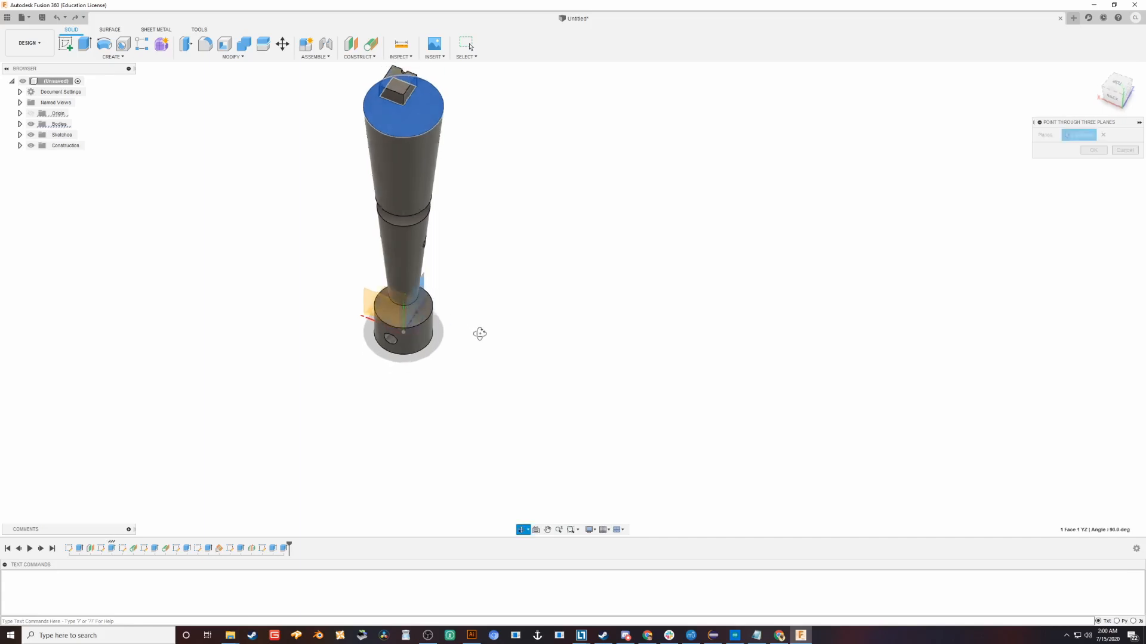
{"action": "middle_click_drag", "start_coordinate": [478, 333], "coordinate": [304, 358], "text": "shift"}
{"action": "left_click", "coordinate": [446, 494]}
{"action": "scroll", "coordinate": [416, 467], "scroll_direction": "up", "scroll_amount": 3}
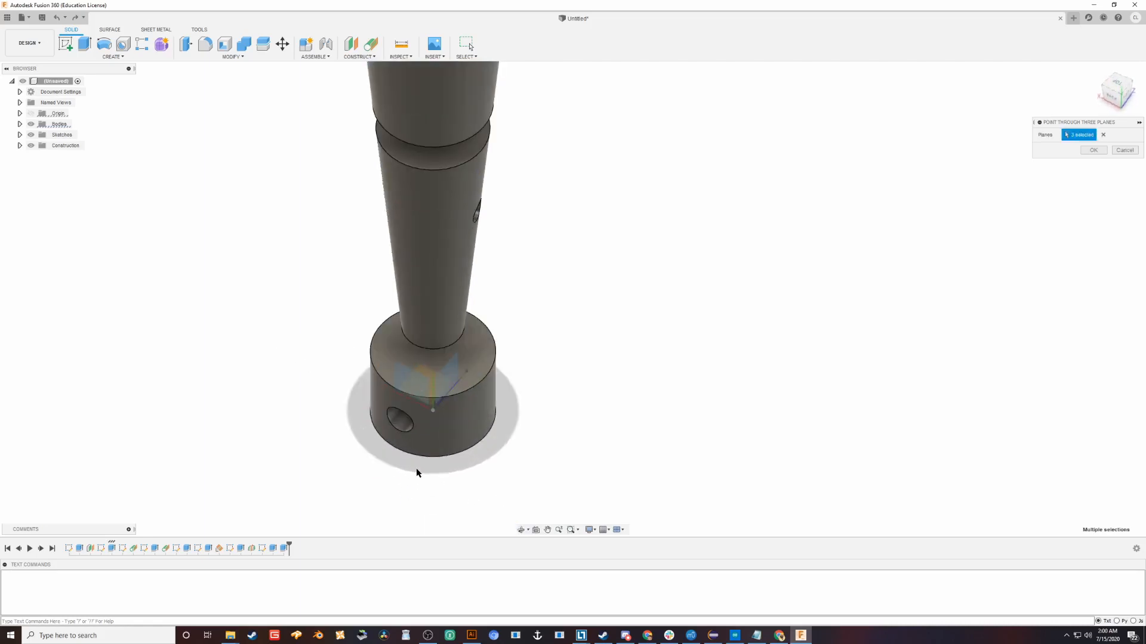
- Examine the planes chosen at the column's base and on its upper section, and leave the three-plane point uncreated
{"action": "middle_click_drag", "start_coordinate": [356, 381], "coordinate": [406, 470], "text": "shift"}
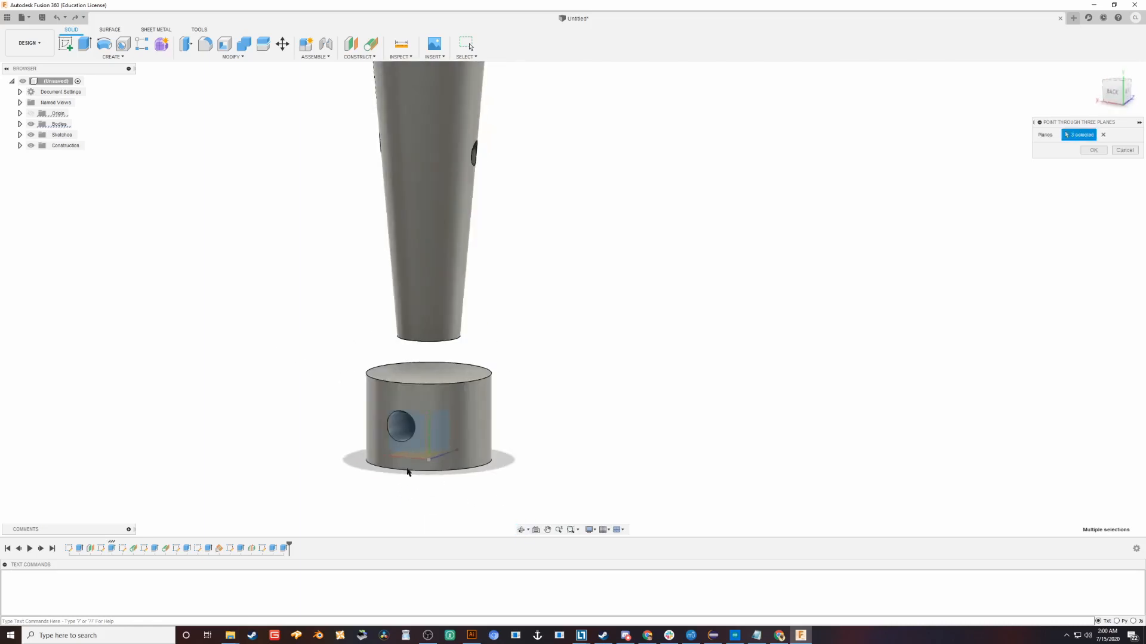
{"action": "scroll", "coordinate": [400, 318], "scroll_direction": "down", "scroll_amount": 3}
{"action": "middle_click_drag", "start_coordinate": [431, 304], "coordinate": [394, 522]}
{"action": "scroll", "coordinate": [392, 302], "scroll_direction": "down", "scroll_amount": 1}
{"action": "scroll", "coordinate": [426, 232], "scroll_direction": "down", "scroll_amount": 1}
{"action": "scroll", "coordinate": [390, 216], "scroll_direction": "up", "scroll_amount": 5}
{"action": "middle_click_drag", "start_coordinate": [385, 203], "coordinate": [409, 284], "text": "shift"}
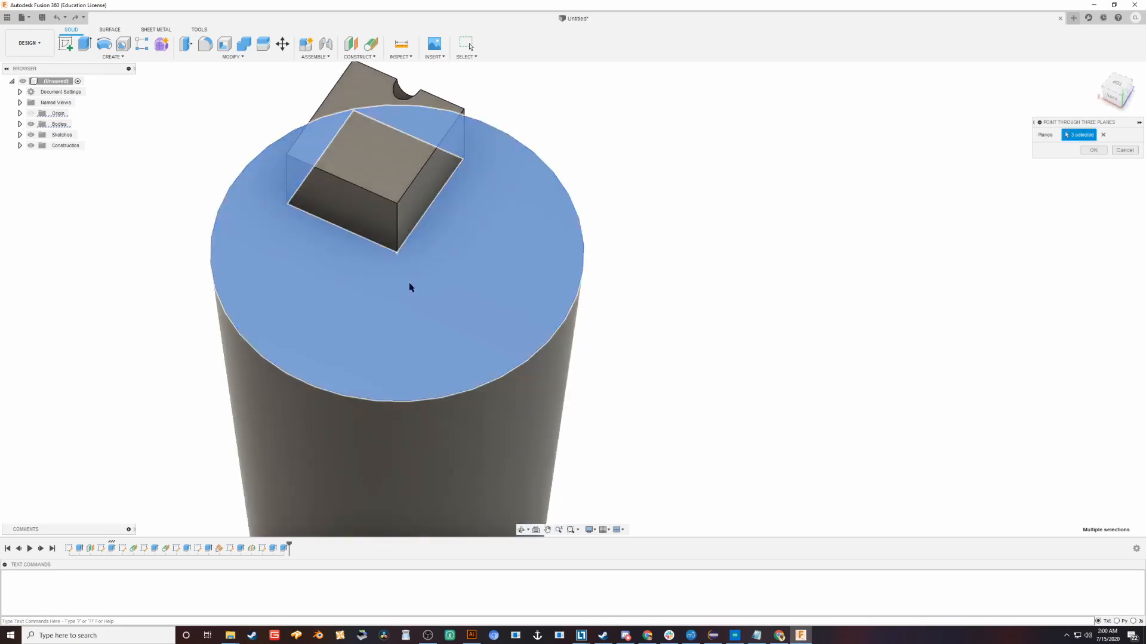
{"action": "left_click", "coordinate": [1116, 149]}
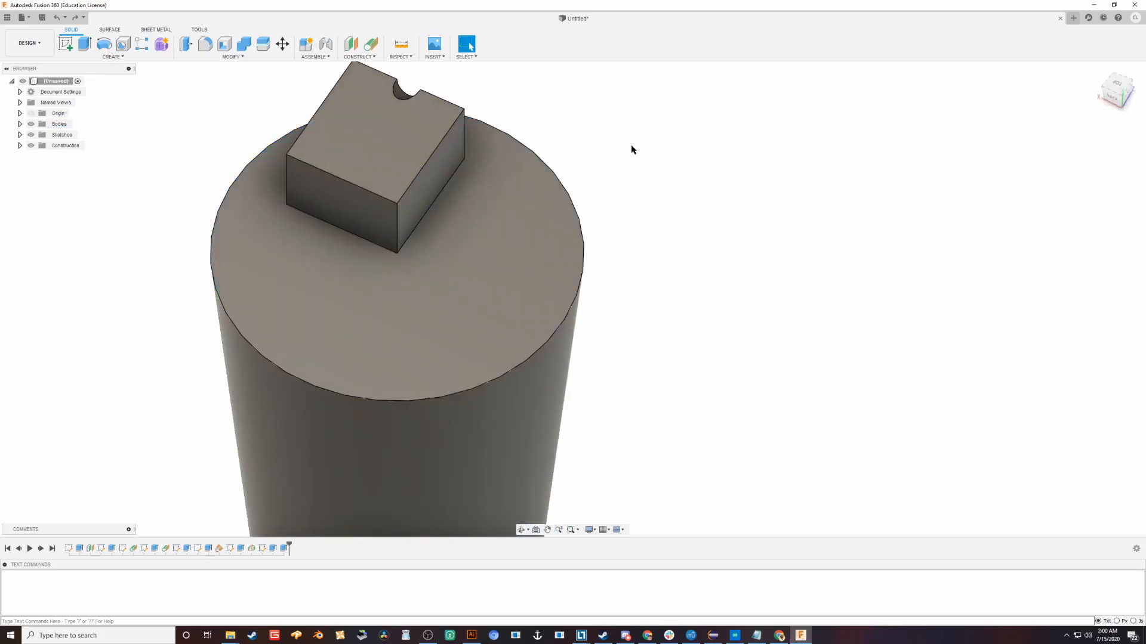
- Try a construction point at the centre of the upper cone's bottom circular edge and at the middle cone's top circular edge
{"action": "left_click", "coordinate": [371, 44]}
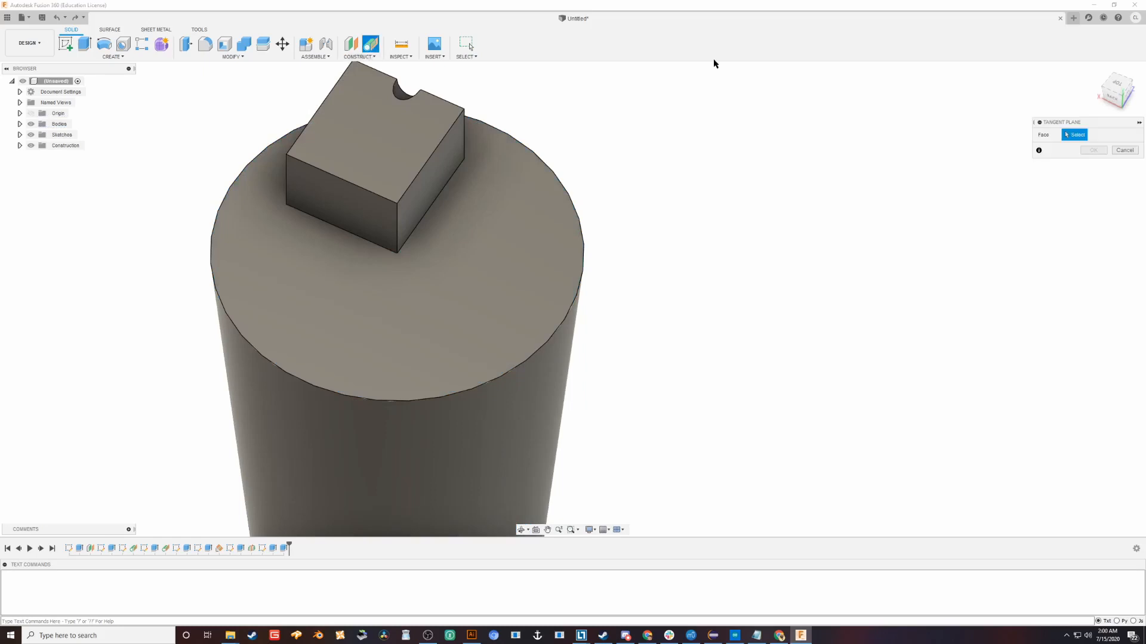
{"action": "left_click", "coordinate": [1124, 150]}
{"action": "left_click", "coordinate": [360, 56]}
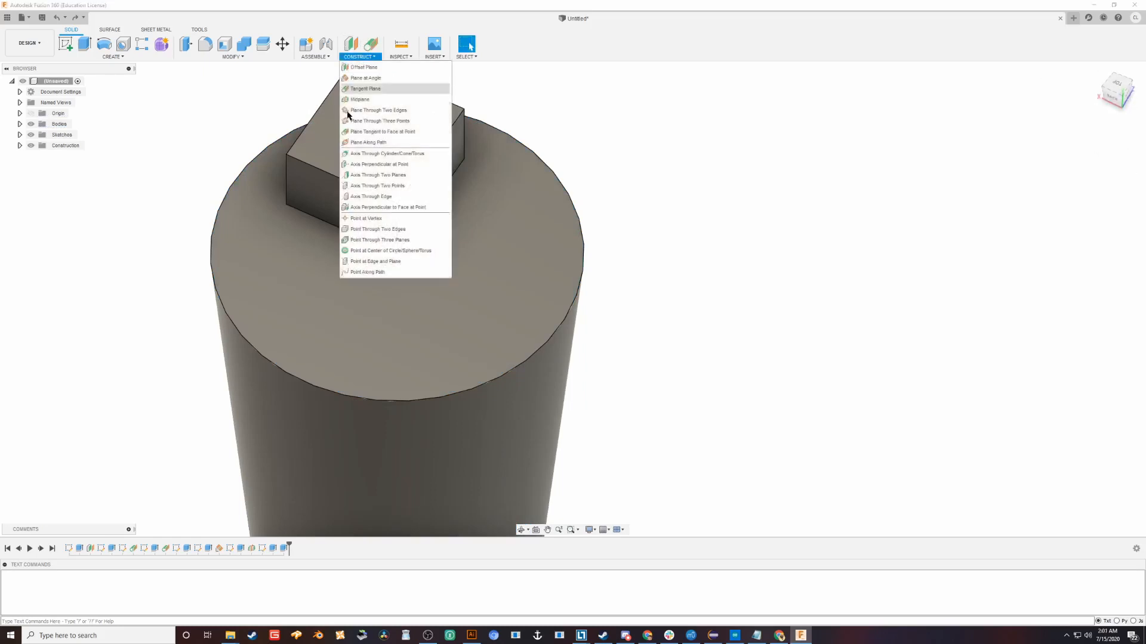
{"action": "left_click", "coordinate": [385, 251]}
{"action": "scroll", "coordinate": [527, 376], "scroll_direction": "down", "scroll_amount": 10}
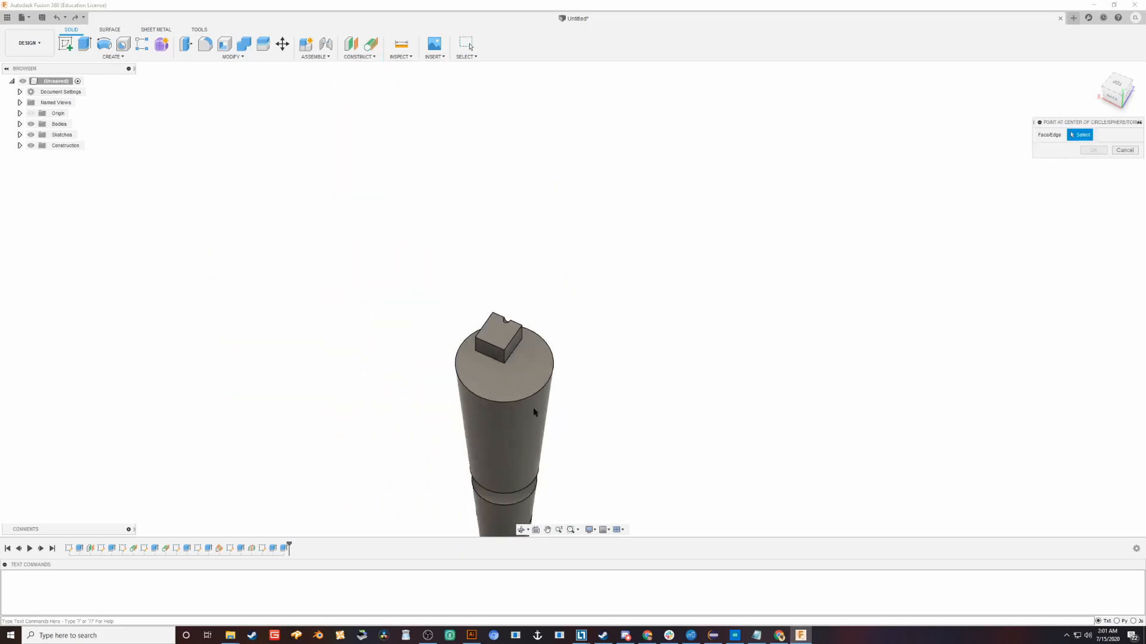
{"action": "middle_click_drag", "start_coordinate": [584, 379], "coordinate": [646, 227], "text": "shift"}
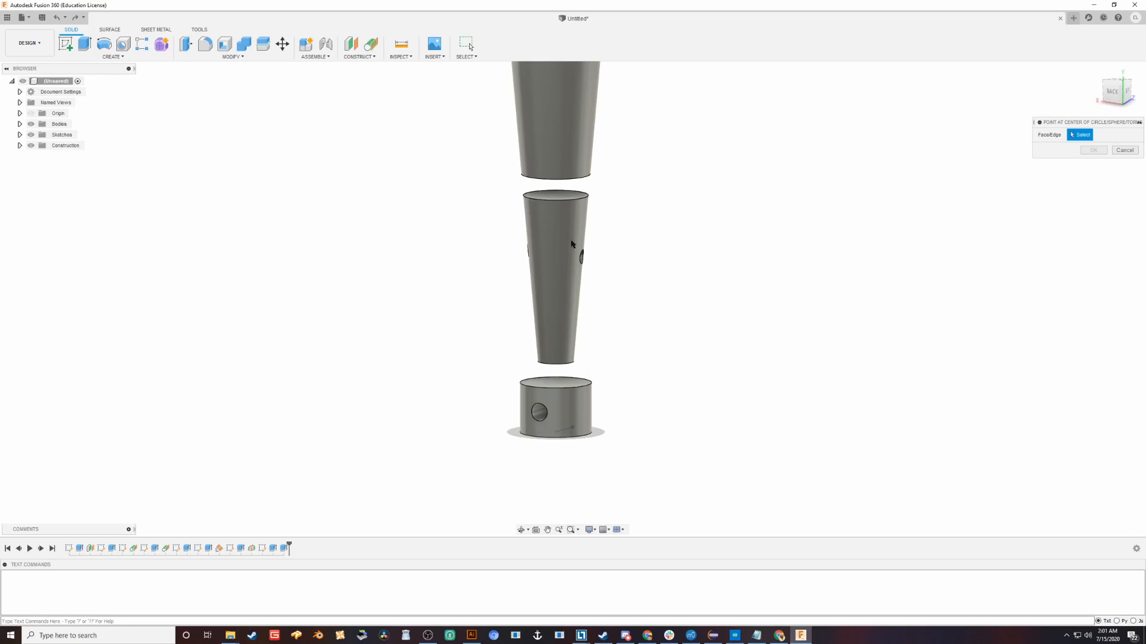
{"action": "left_click", "coordinate": [570, 178]}
{"action": "middle_click_drag", "start_coordinate": [583, 295], "coordinate": [580, 253], "text": "shift"}
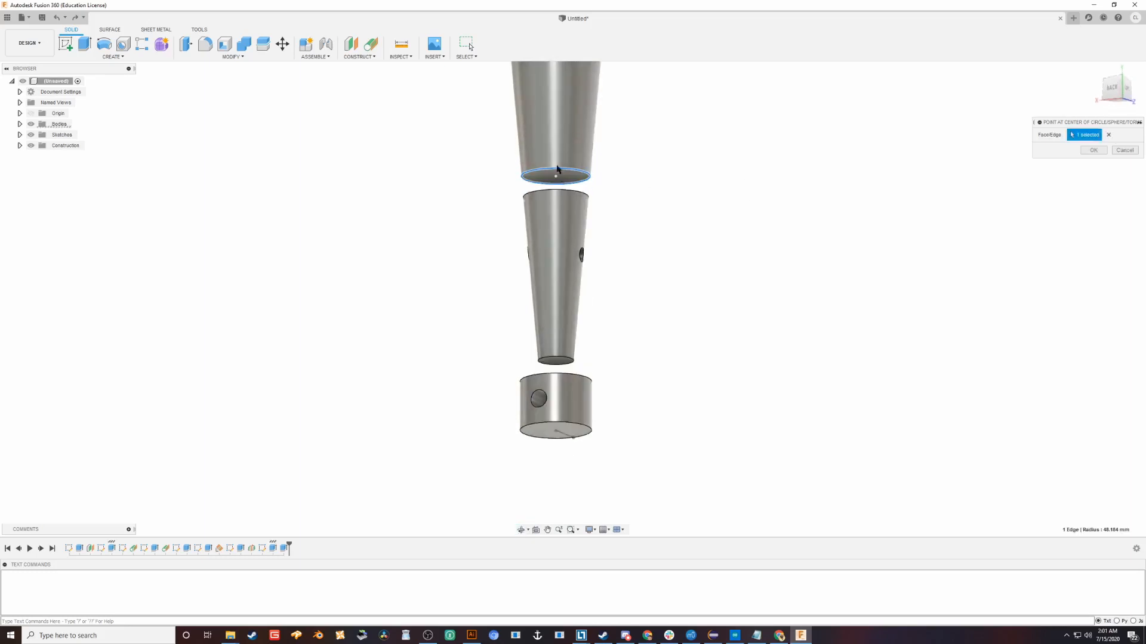
{"action": "middle_click_drag", "start_coordinate": [625, 208], "coordinate": [639, 285], "text": "shift"}
{"action": "left_click", "coordinate": [556, 201]}
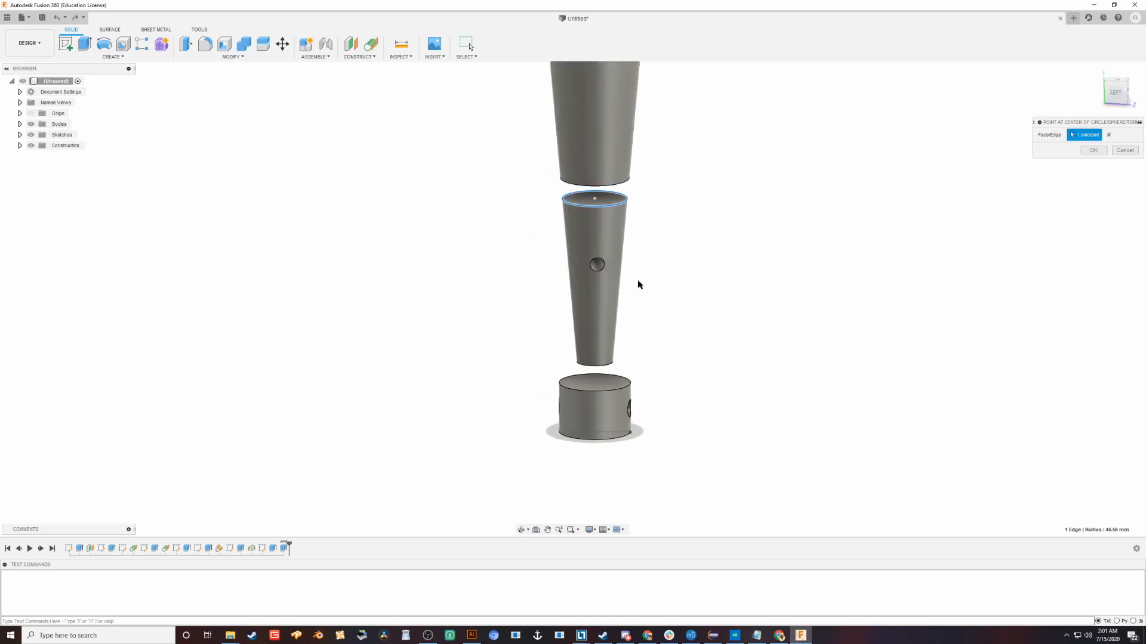
{"action": "scroll", "coordinate": [620, 277], "scroll_direction": "up", "scroll_amount": 10}
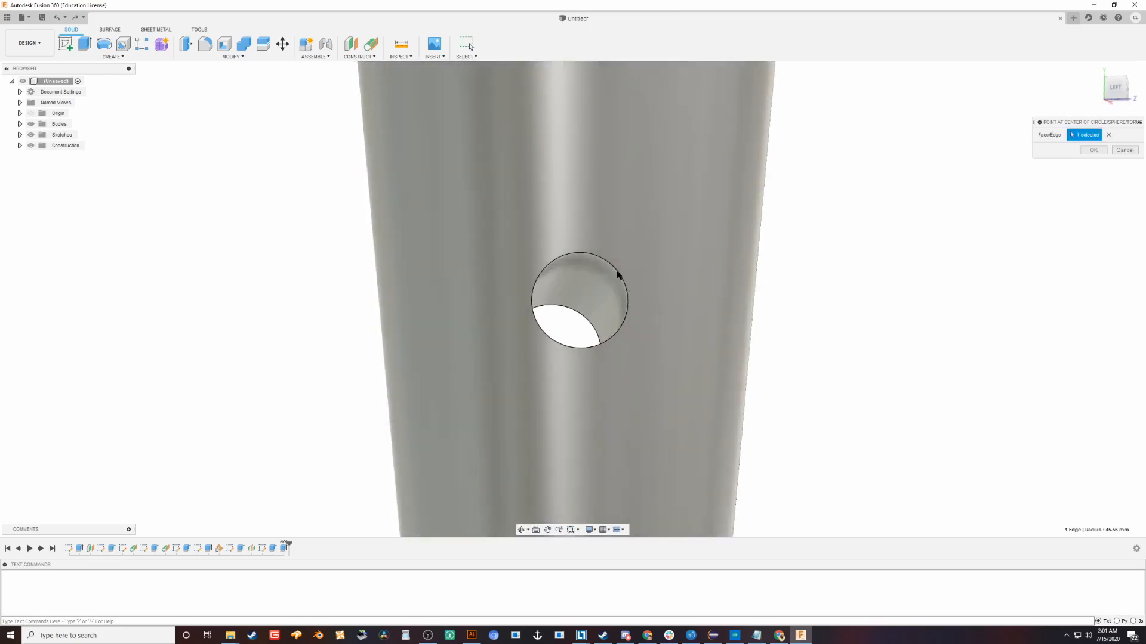
{"action": "left_click", "coordinate": [1123, 152]}
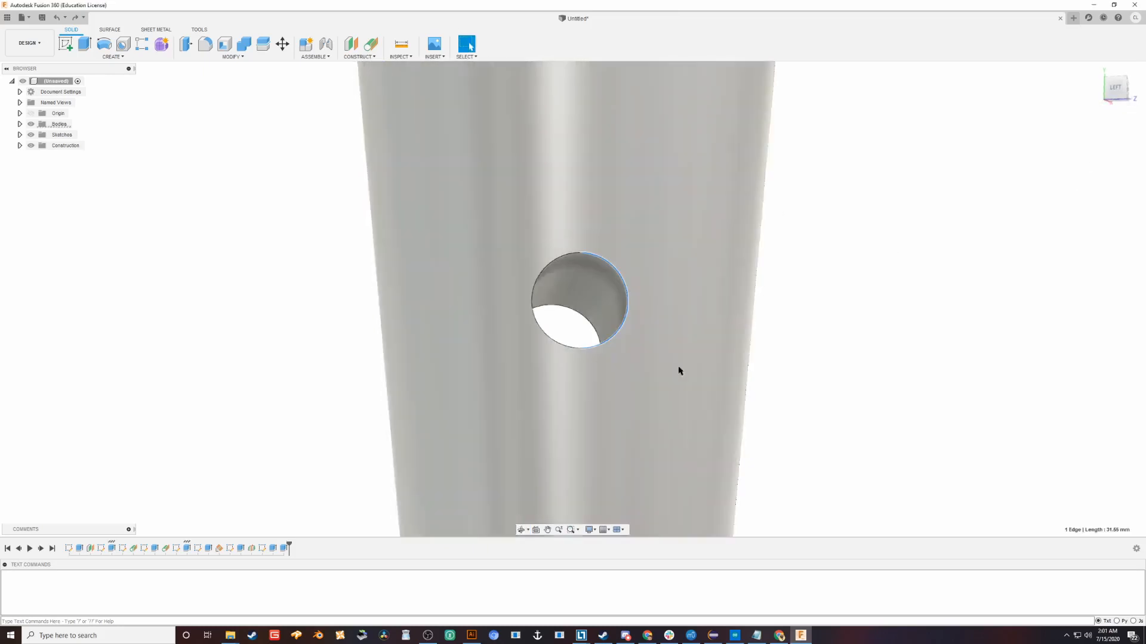
{"action": "scroll", "coordinate": [681, 370], "scroll_direction": "down", "scroll_amount": 4}
{"action": "left_click", "coordinate": [358, 56]}
{"action": "left_click", "coordinate": [373, 253]}
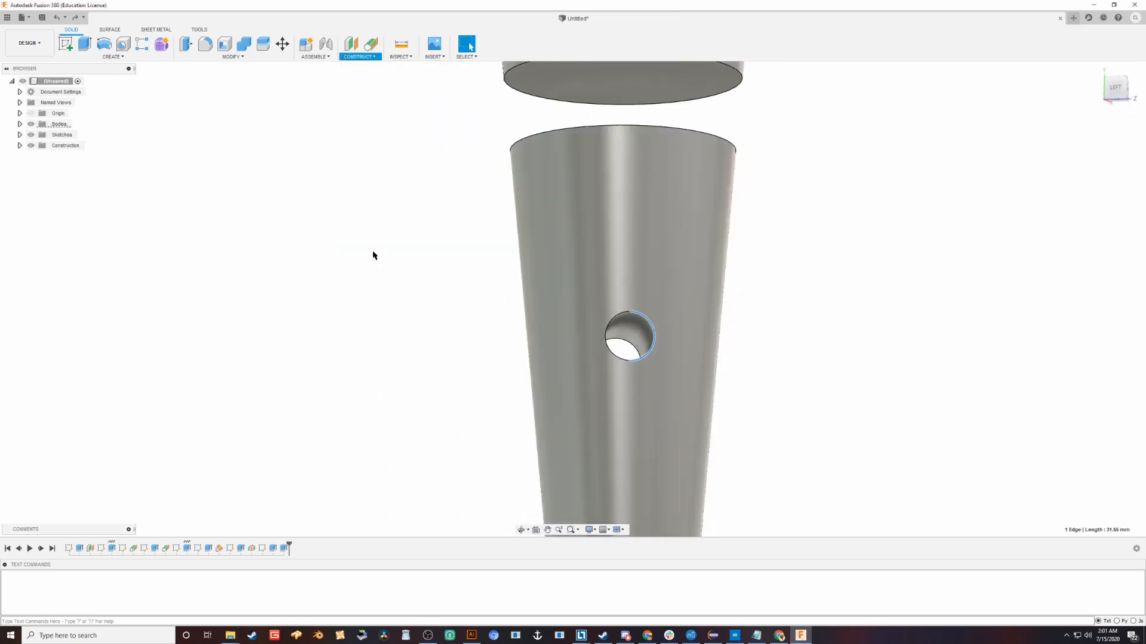
{"action": "middle_click_drag", "start_coordinate": [620, 444], "coordinate": [592, 205]}
{"action": "mouse_move", "coordinate": [648, 452]}
{"action": "middle_mouse_down"}
{"action": "mouse_move", "coordinate": [591, 312]}
{"action": "mouse_move", "coordinate": [568, 367]}
{"action": "middle_mouse_up"}
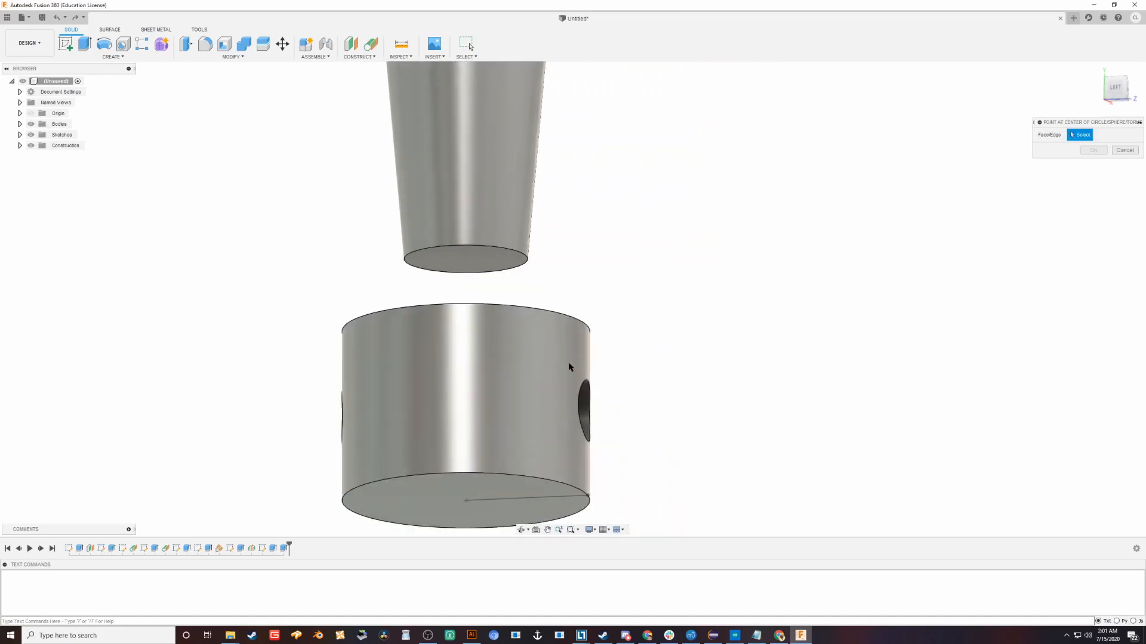
{"action": "key", "text": "Escape"}
- Cut a 40 mm diameter sphere into the base cylinder at the centre of its bottom face
{"action": "scroll", "coordinate": [599, 405], "scroll_direction": "down", "scroll_amount": 3}
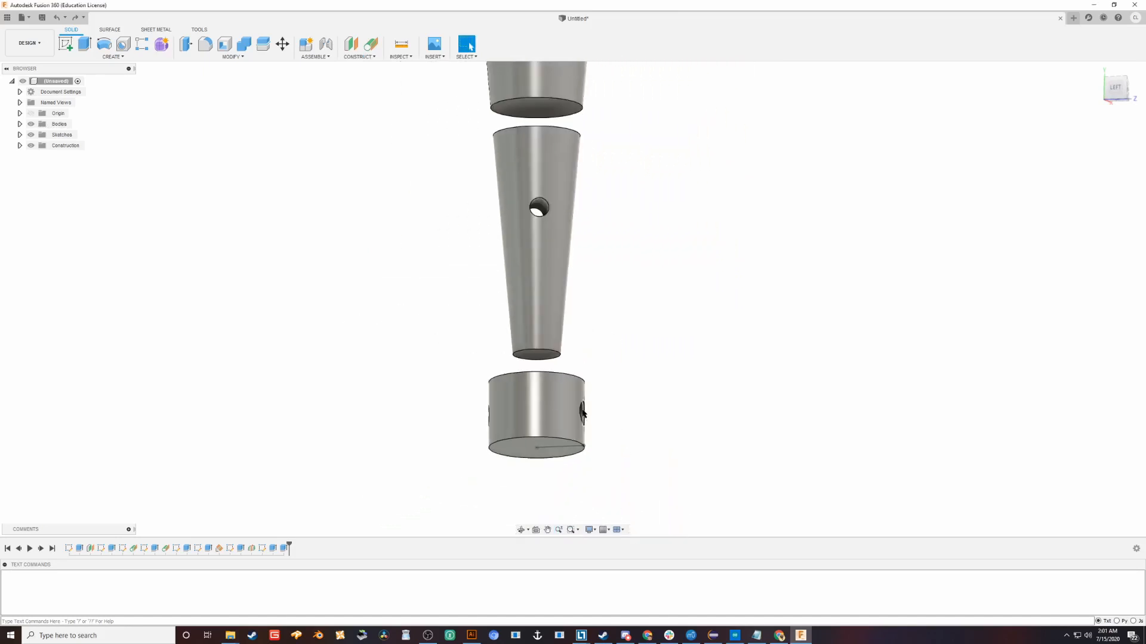
{"action": "scroll", "coordinate": [448, 415], "scroll_direction": "up", "scroll_amount": 1}
{"action": "left_click", "coordinate": [114, 56]}
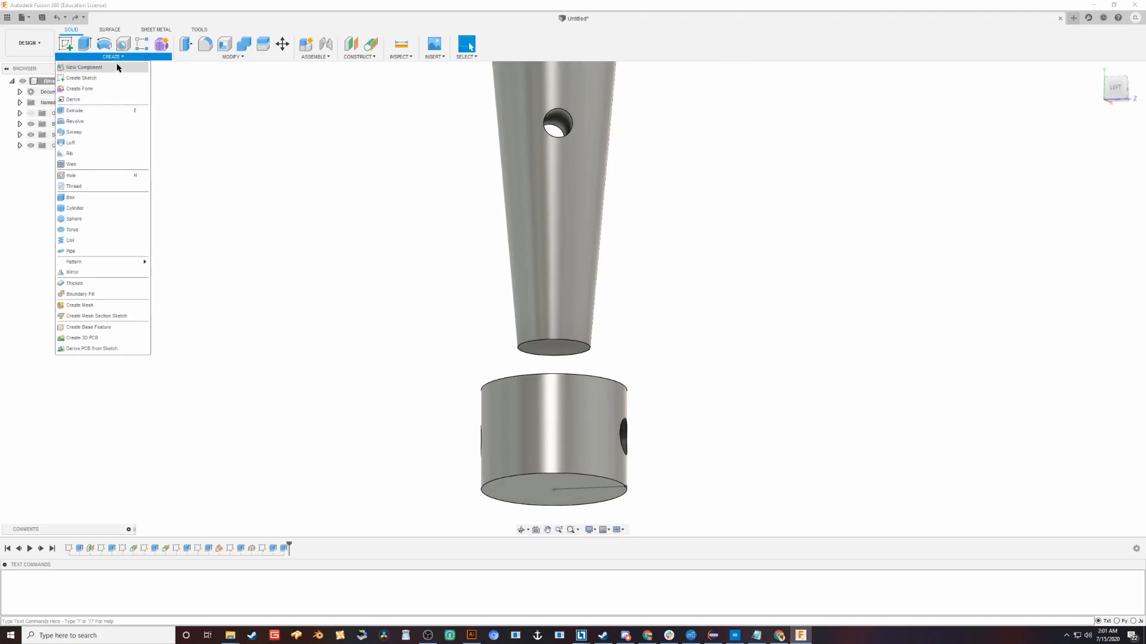
{"action": "left_click", "coordinate": [82, 202]}
{"action": "left_click", "coordinate": [538, 484]}
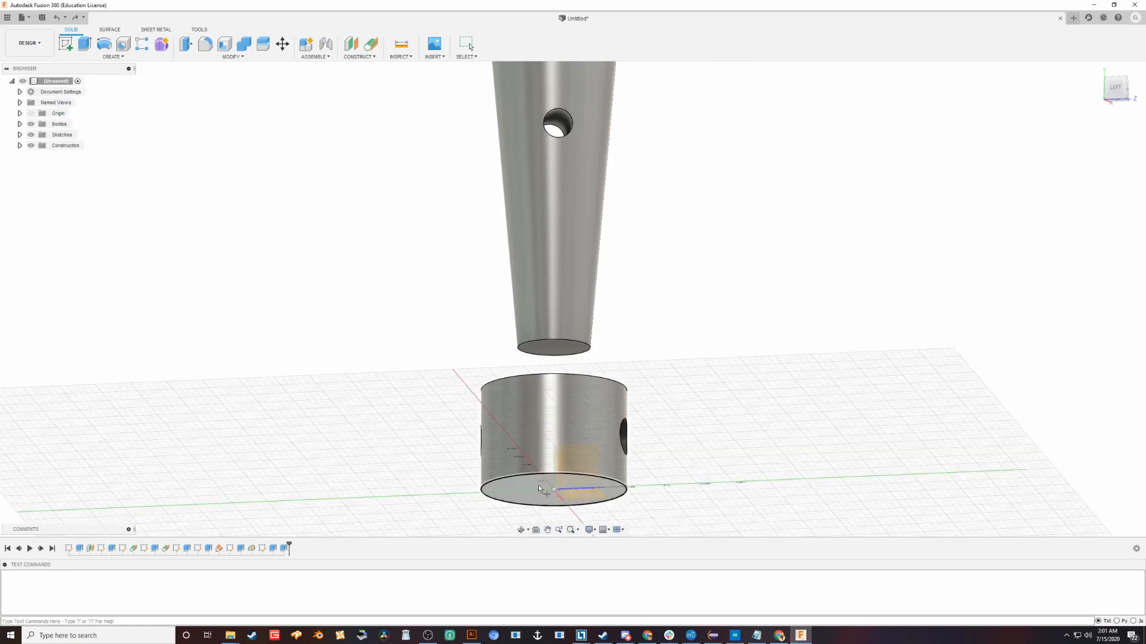
{"action": "left_click", "coordinate": [545, 486]}
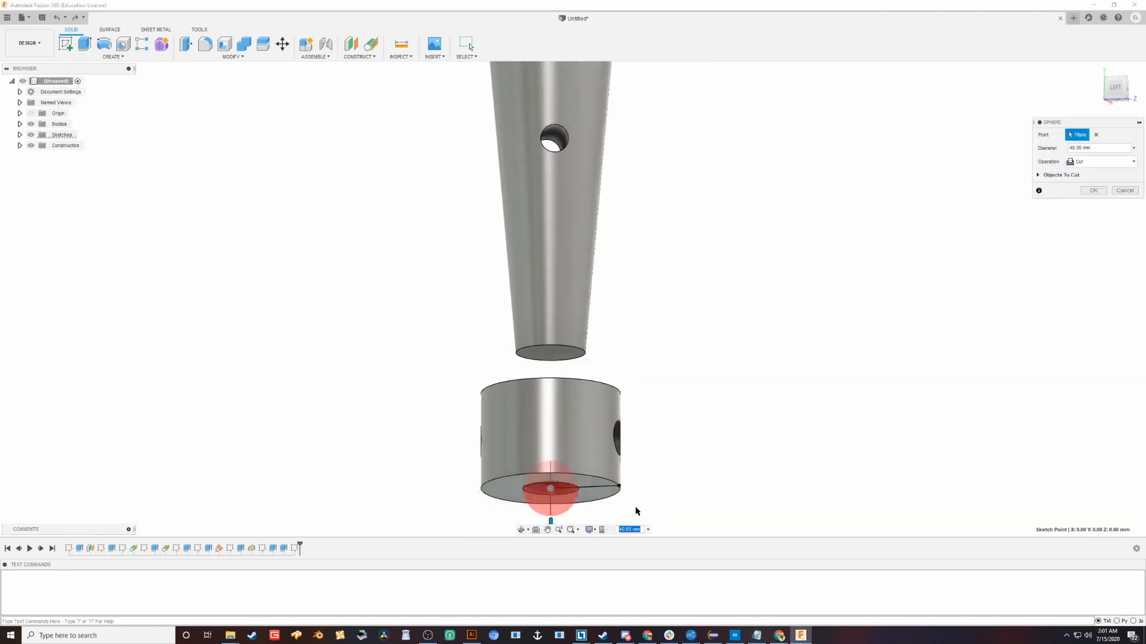
{"action": "scroll", "coordinate": [639, 507], "scroll_direction": "down", "scroll_amount": 3}
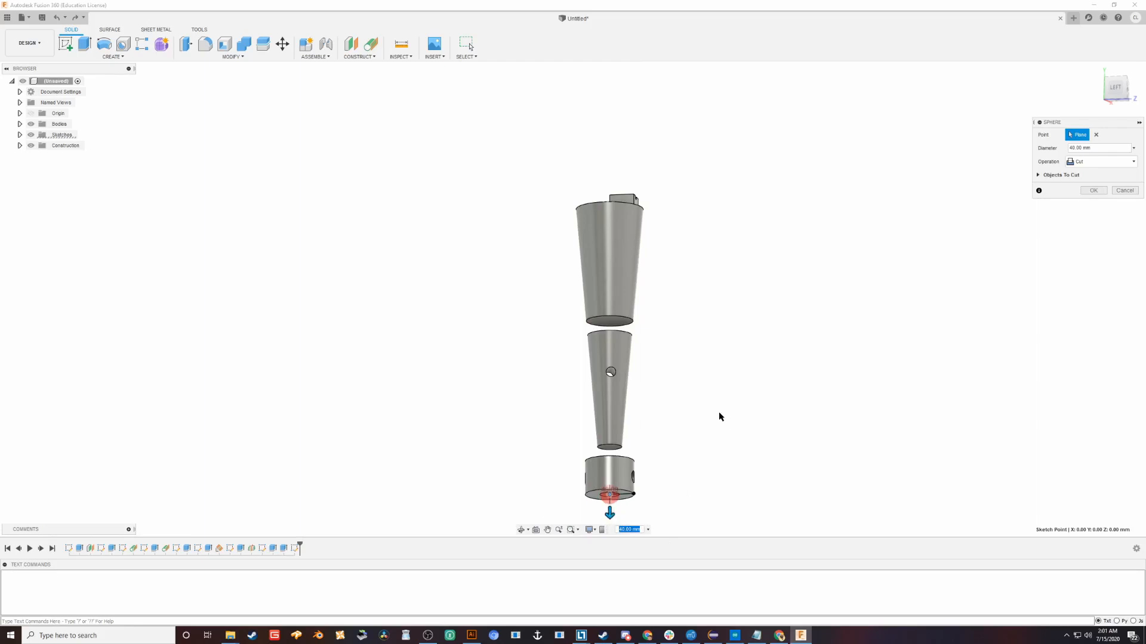
{"action": "key", "text": "Return"}
- Inspect the spherical pocket in the base's bottom face, and undo the sphere cut
{"action": "middle_click_drag", "start_coordinate": [711, 471], "coordinate": [657, 334], "text": "shift"}
{"action": "scroll", "coordinate": [601, 298], "scroll_direction": "up", "scroll_amount": 5}
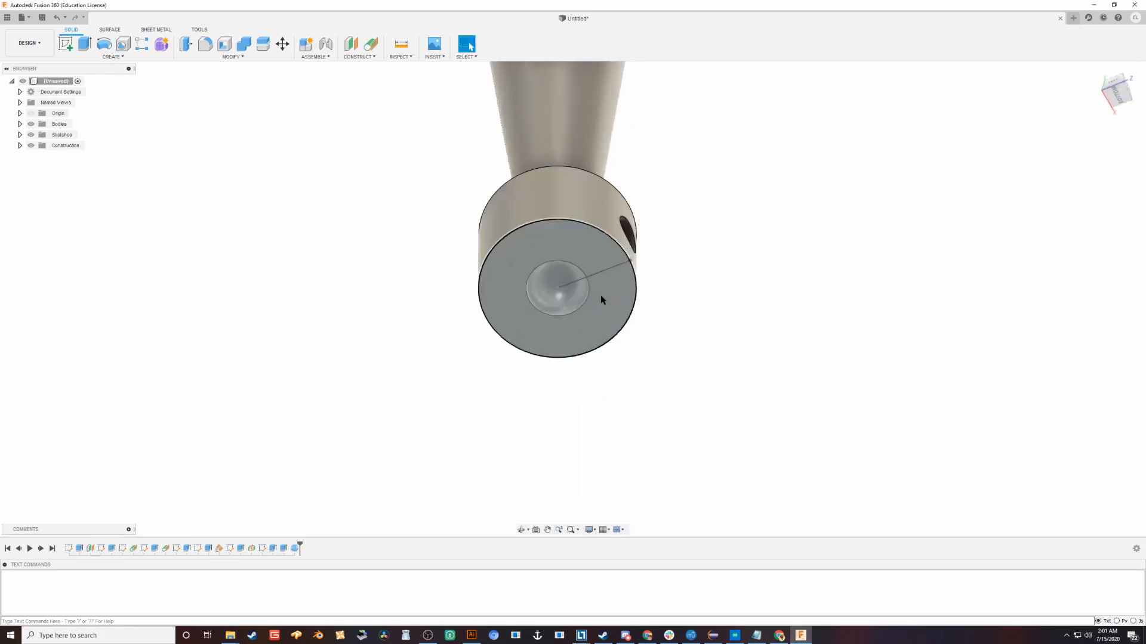
{"action": "scroll", "coordinate": [600, 295], "scroll_direction": "up", "scroll_amount": 4}
{"action": "key", "text": "ctrl+z"}
{"action": "scroll", "coordinate": [722, 463], "scroll_direction": "down", "scroll_amount": 5}
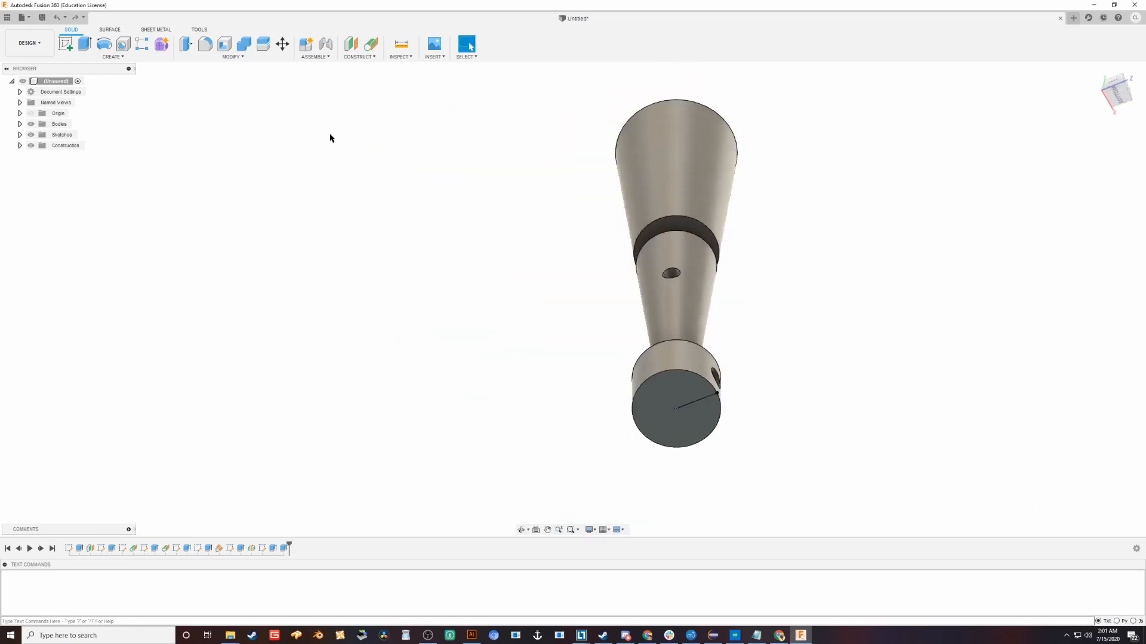
- Create a 40 mm diameter sphere as a new body on the ground plane, well clear of the base cylinder
{"action": "left_click", "coordinate": [112, 56]}
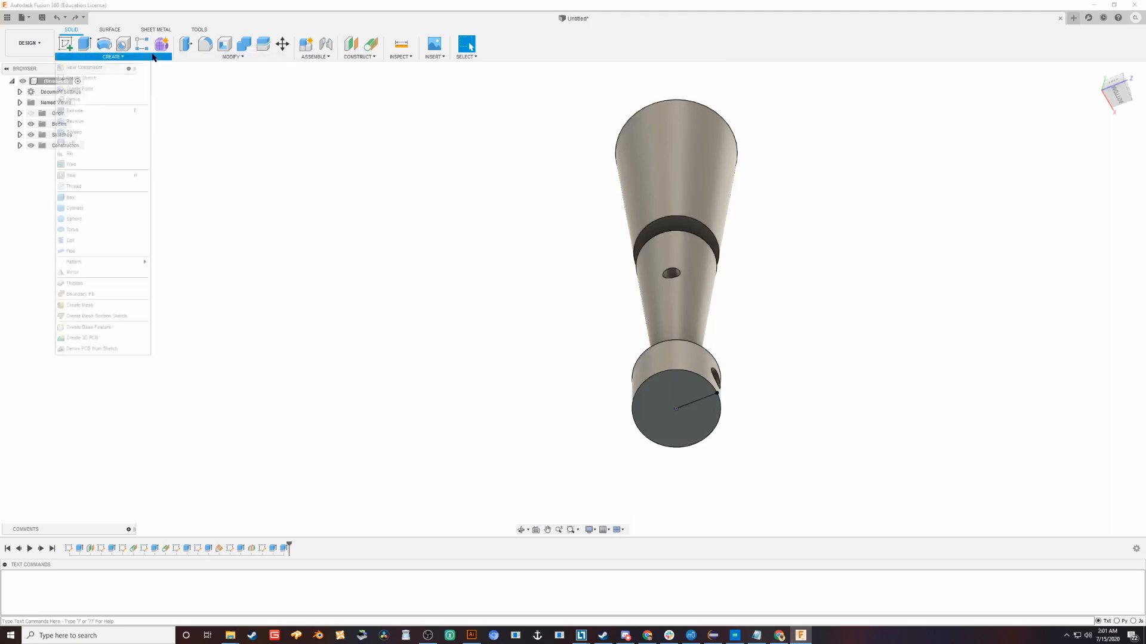
{"action": "left_click", "coordinate": [90, 221]}
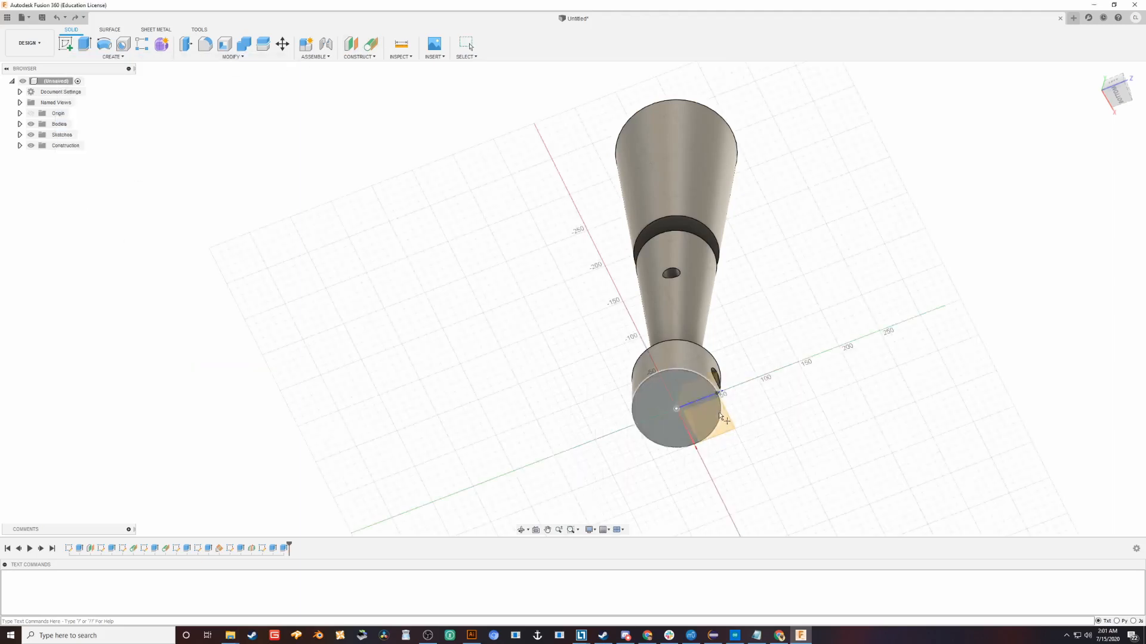
{"action": "left_click", "coordinate": [903, 326]}
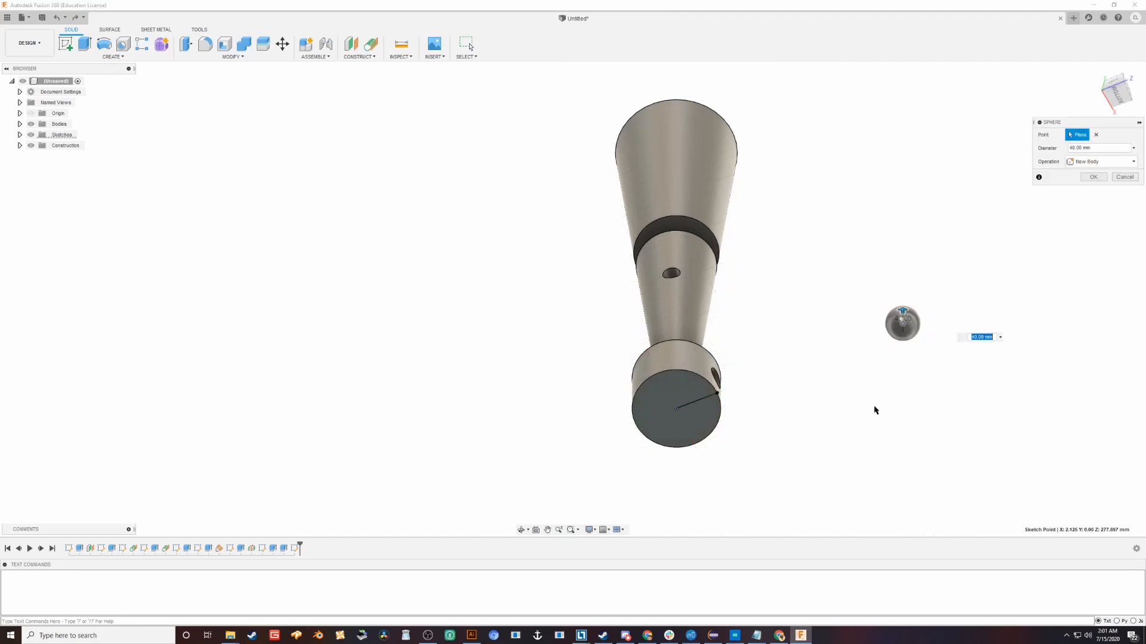
{"action": "key", "text": "Return"}
- Place a construction point at the centre of the separate 40 mm sphere
{"action": "middle_click_drag", "start_coordinate": [978, 395], "coordinate": [815, 258], "text": "shift"}
{"action": "left_click", "coordinate": [357, 56]}
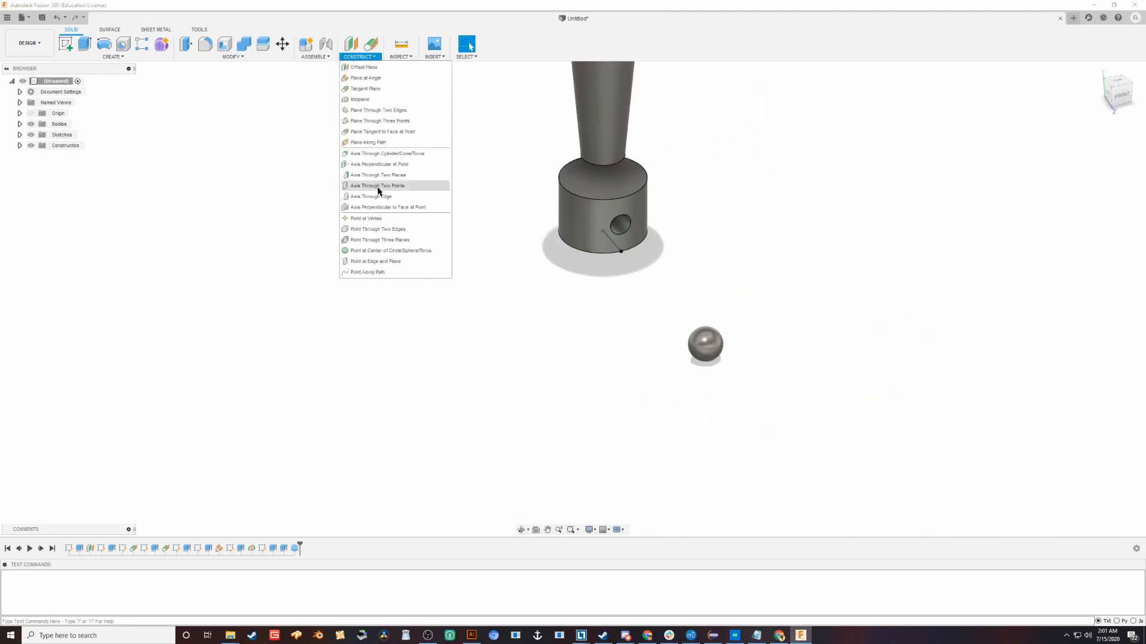
{"action": "left_click", "coordinate": [371, 250]}
{"action": "left_click", "coordinate": [697, 354]}
{"action": "key", "text": "F6"}
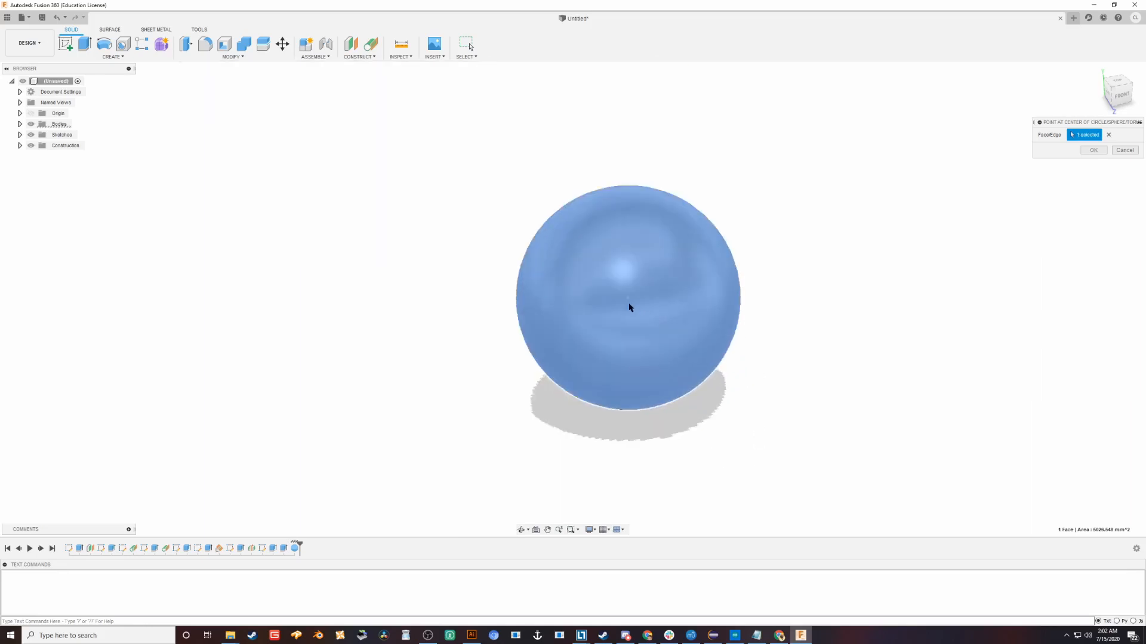
{"action": "scroll", "coordinate": [639, 427], "scroll_direction": "up", "scroll_amount": 3}
{"action": "scroll", "coordinate": [752, 450], "scroll_direction": "down", "scroll_amount": 8}
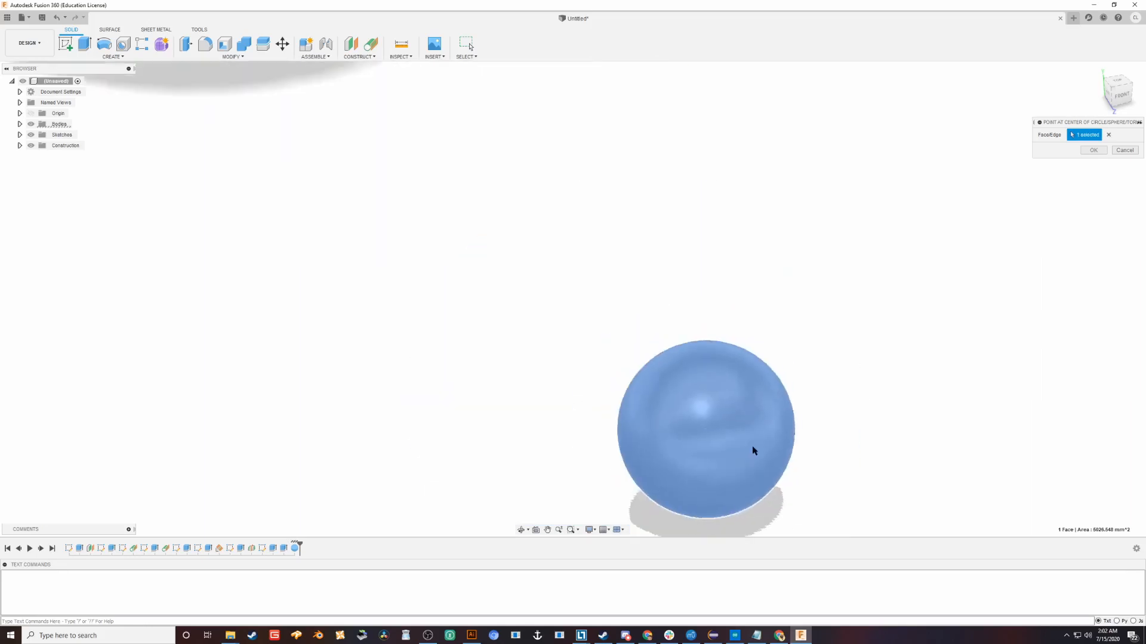
{"action": "left_click", "coordinate": [1094, 151]}
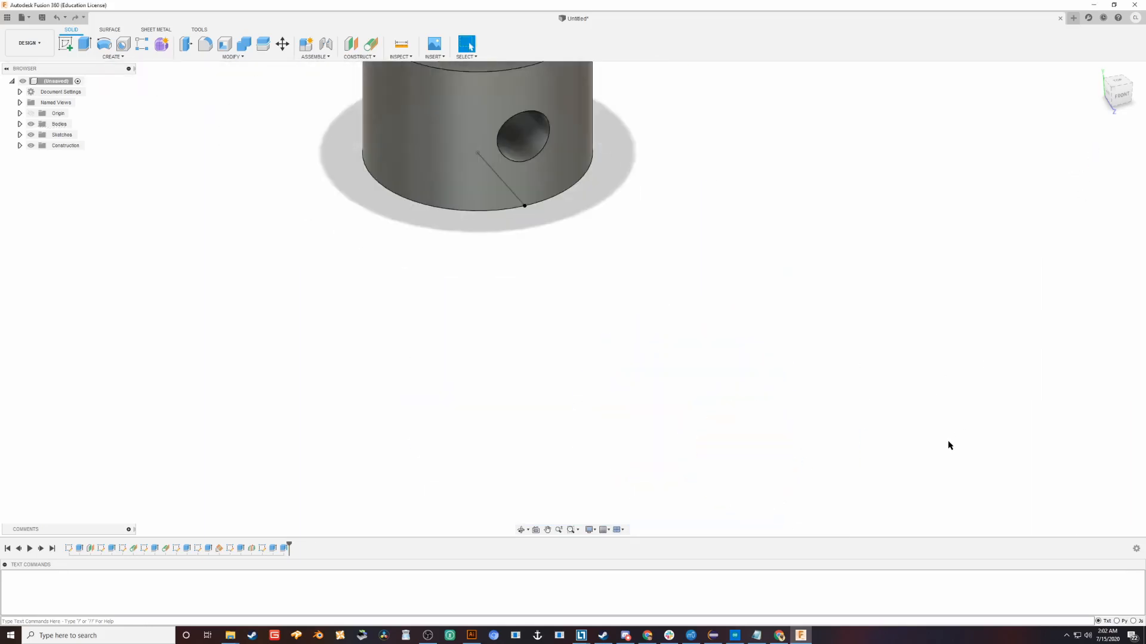
{"action": "scroll", "coordinate": [435, 314], "scroll_direction": "down", "scroll_amount": 3}
{"action": "left_click", "coordinate": [352, 48]}
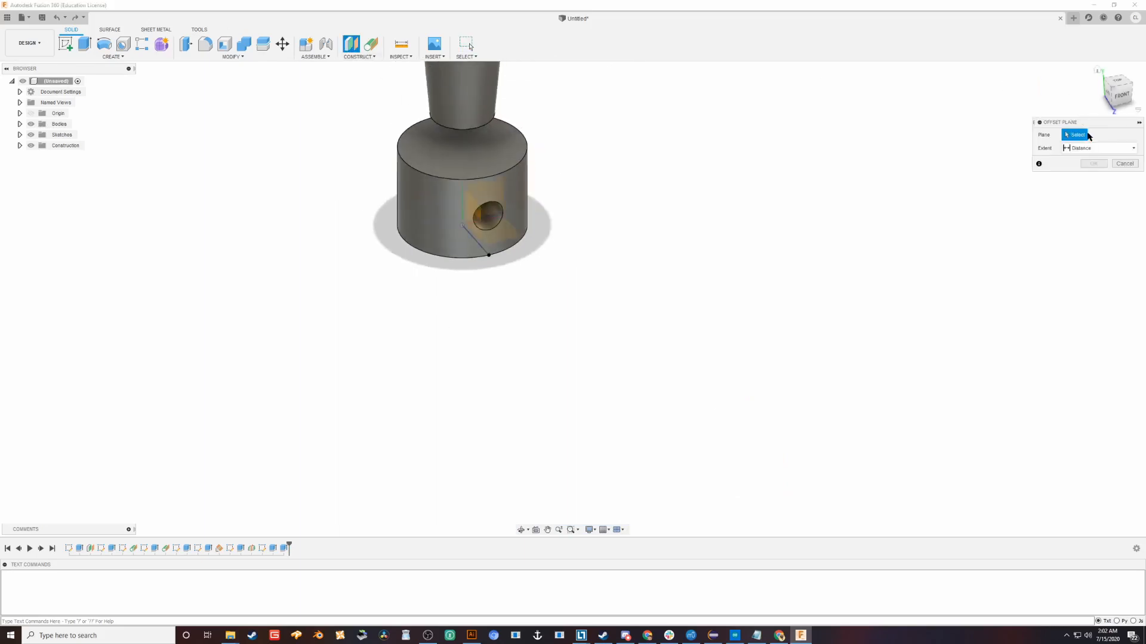
{"action": "left_click", "coordinate": [1125, 164]}
- Try a construction point where the vertical Y axis meets the upper cone's top face
{"action": "left_click", "coordinate": [360, 57]}
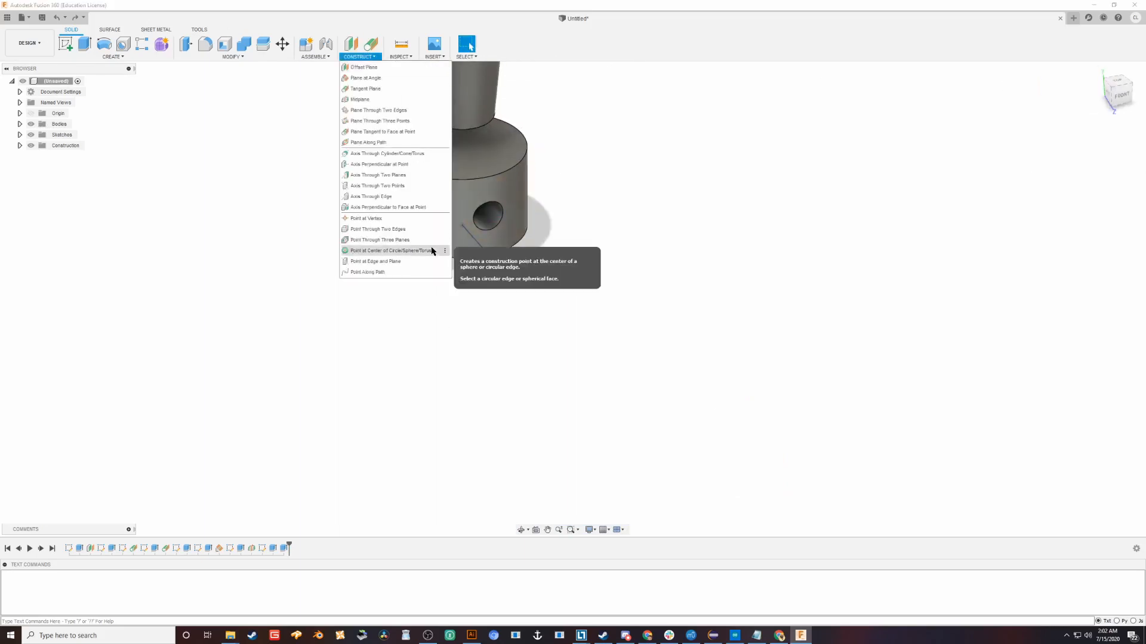
{"action": "left_click", "coordinate": [391, 264]}
{"action": "middle_click_drag", "start_coordinate": [477, 157], "coordinate": [435, 299]}
{"action": "scroll", "coordinate": [427, 421], "scroll_direction": "up", "scroll_amount": 2}
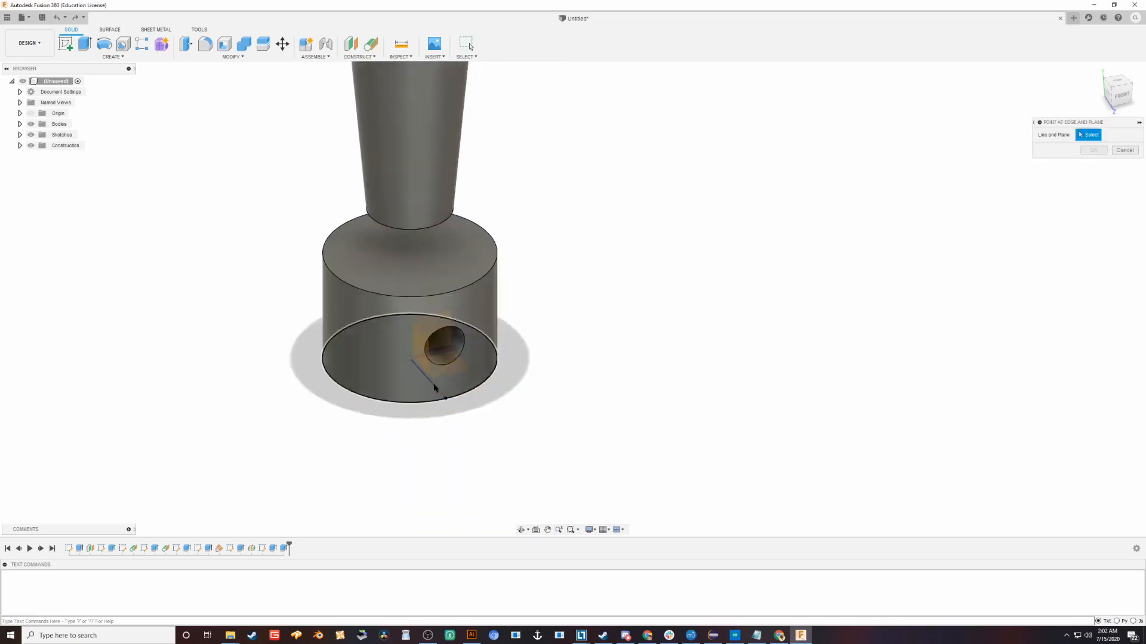
{"action": "scroll", "coordinate": [435, 388], "scroll_direction": "up", "scroll_amount": 5}
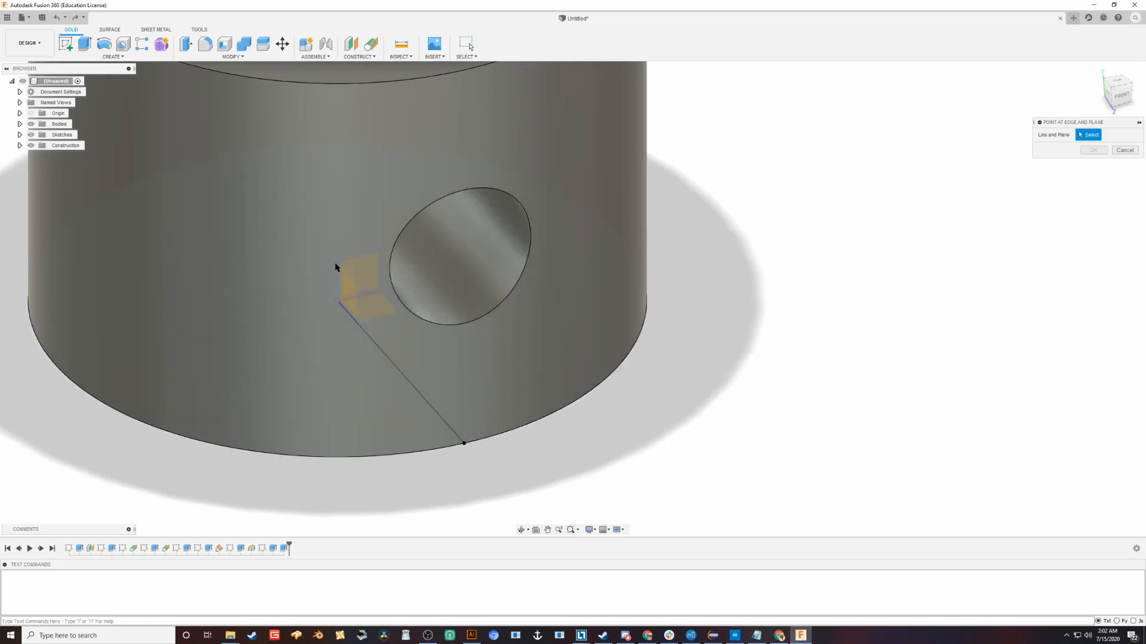
{"action": "left_click", "coordinate": [336, 267]}
{"action": "scroll", "coordinate": [412, 396], "scroll_direction": "down", "scroll_amount": 9}
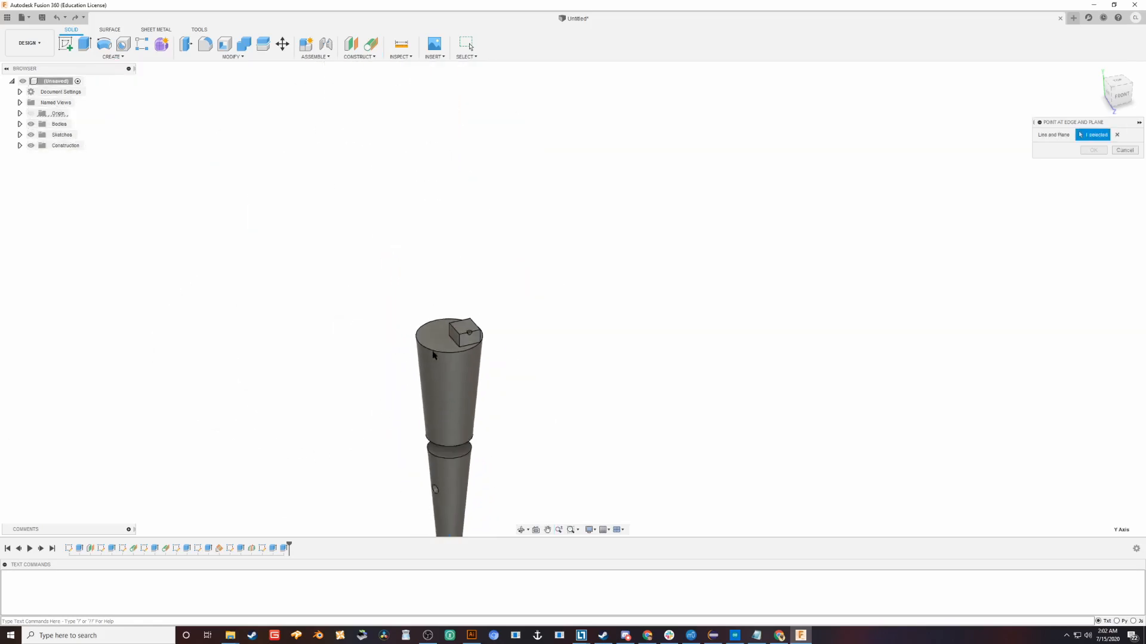
{"action": "left_click", "coordinate": [431, 327]}
{"action": "scroll", "coordinate": [381, 383], "scroll_direction": "down", "scroll_amount": 4}
{"action": "scroll", "coordinate": [435, 302], "scroll_direction": "up", "scroll_amount": 5}
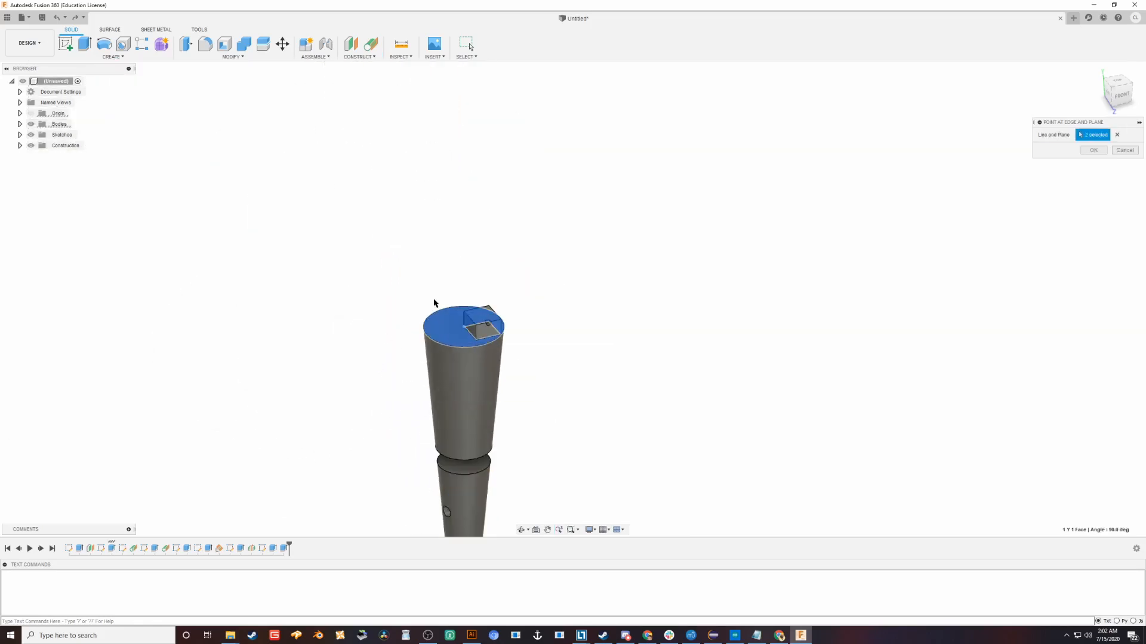
{"action": "middle_click_drag", "start_coordinate": [434, 303], "coordinate": [462, 318], "text": "shift"}
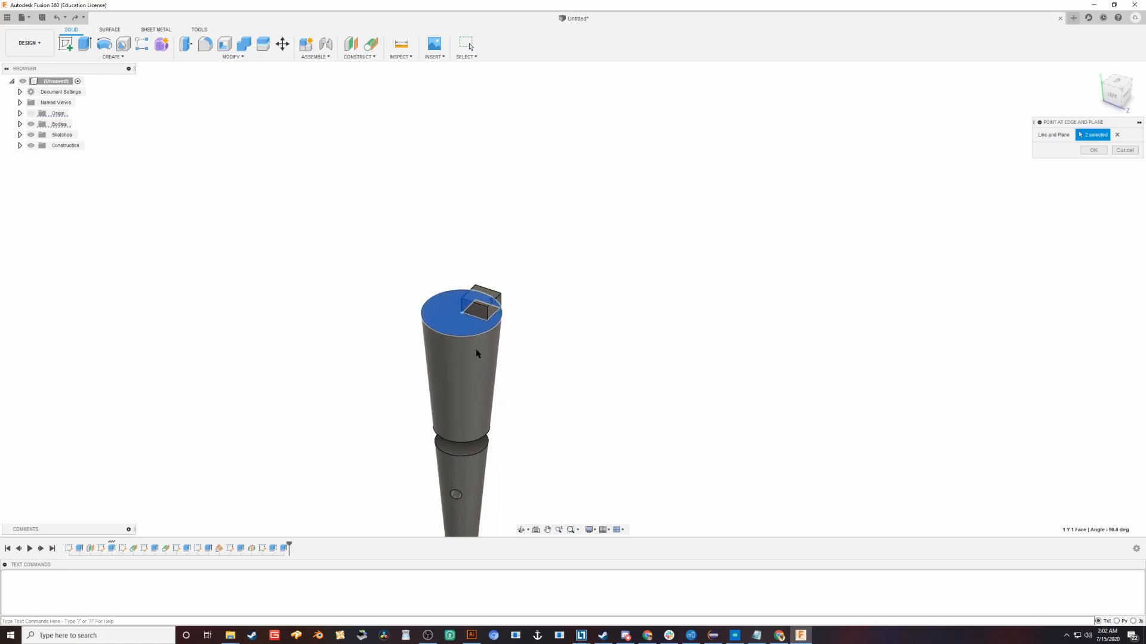
{"action": "left_click", "coordinate": [1124, 151]}
- Place a construction point along the upper cone's top circular edge, using the proportional distance type
{"action": "left_click", "coordinate": [316, 56]}
{"action": "left_click", "coordinate": [359, 57]}
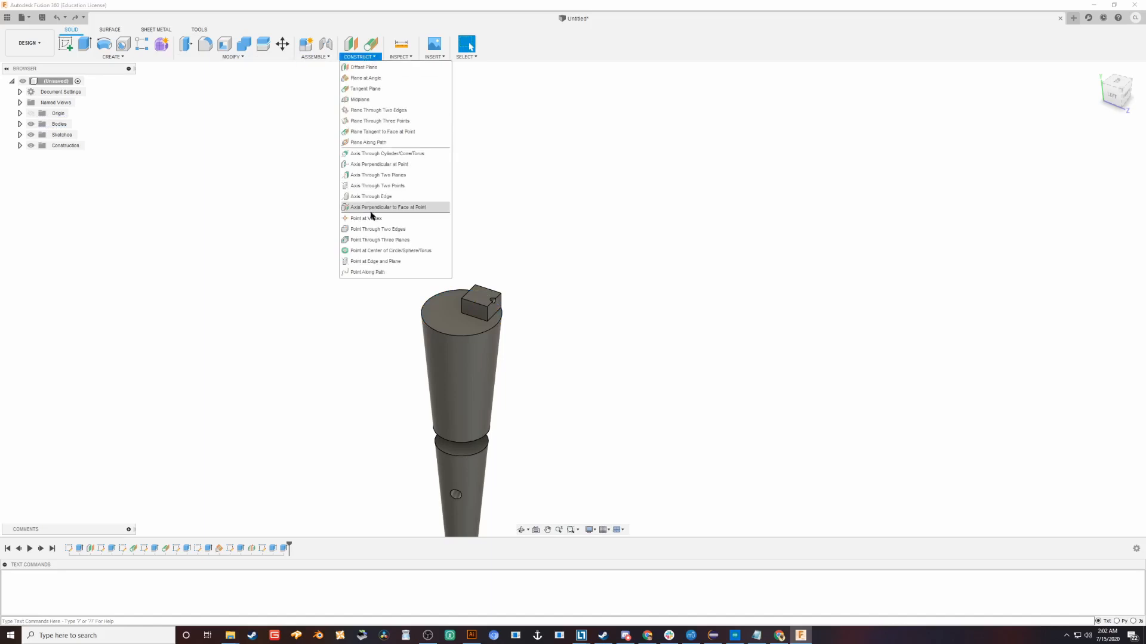
{"action": "left_click", "coordinate": [385, 273]}
{"action": "left_click", "coordinate": [459, 335]}
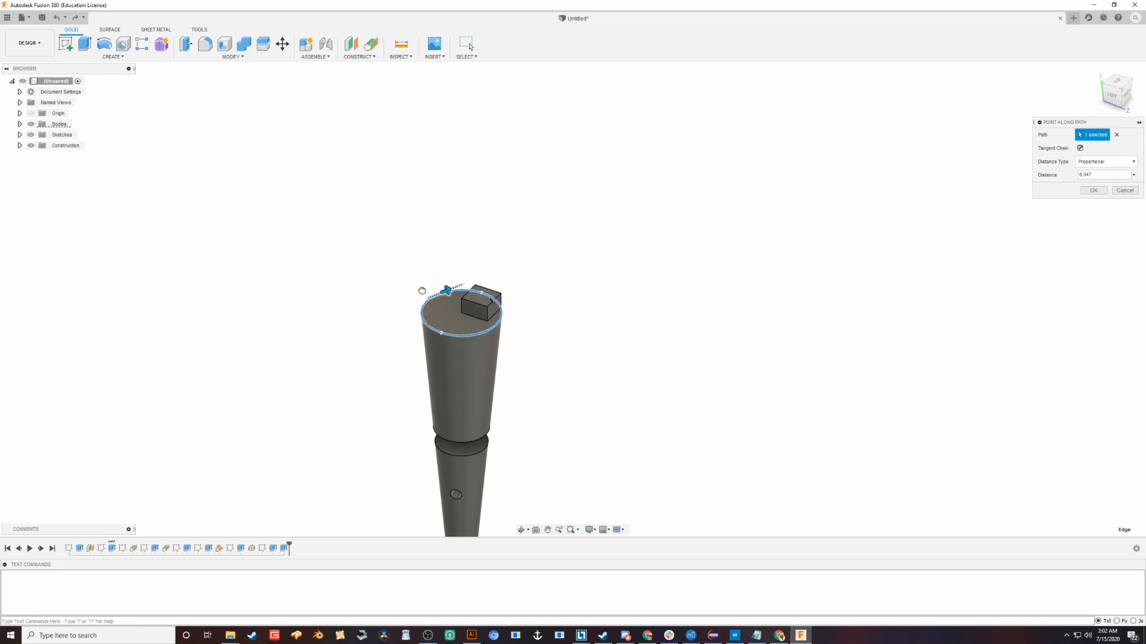
{"action": "left_click", "coordinate": [1093, 190]}
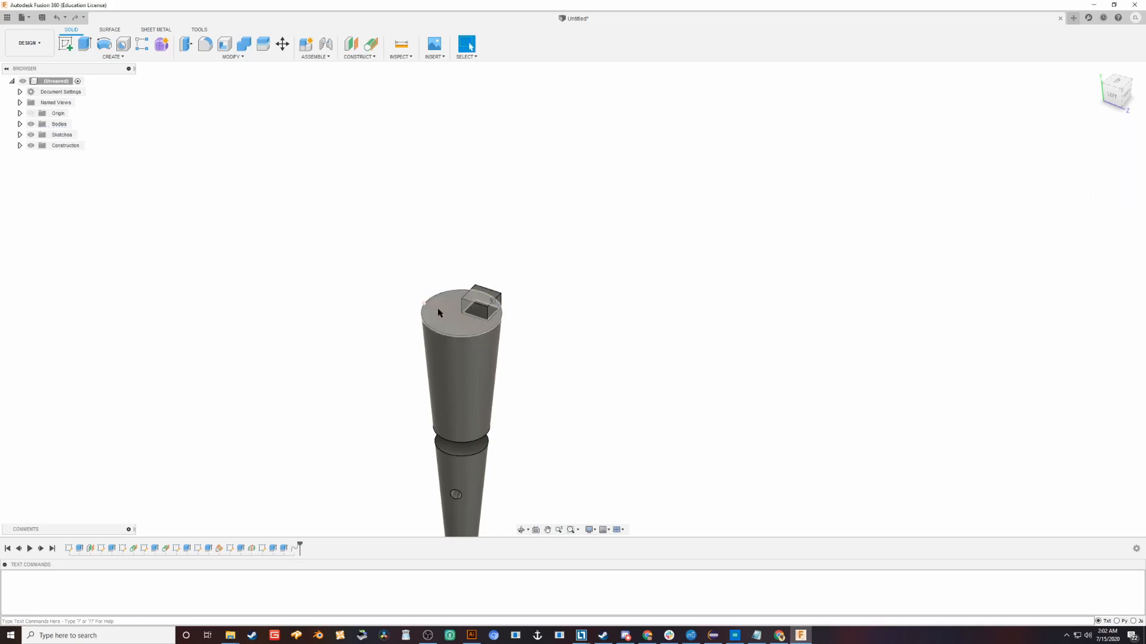
- Create a construction plane tangent to the upper cone's side face at the point on its top edge
{"action": "middle_click_drag", "start_coordinate": [343, 435], "coordinate": [448, 422], "text": "shift"}
{"action": "left_click", "coordinate": [365, 58]}
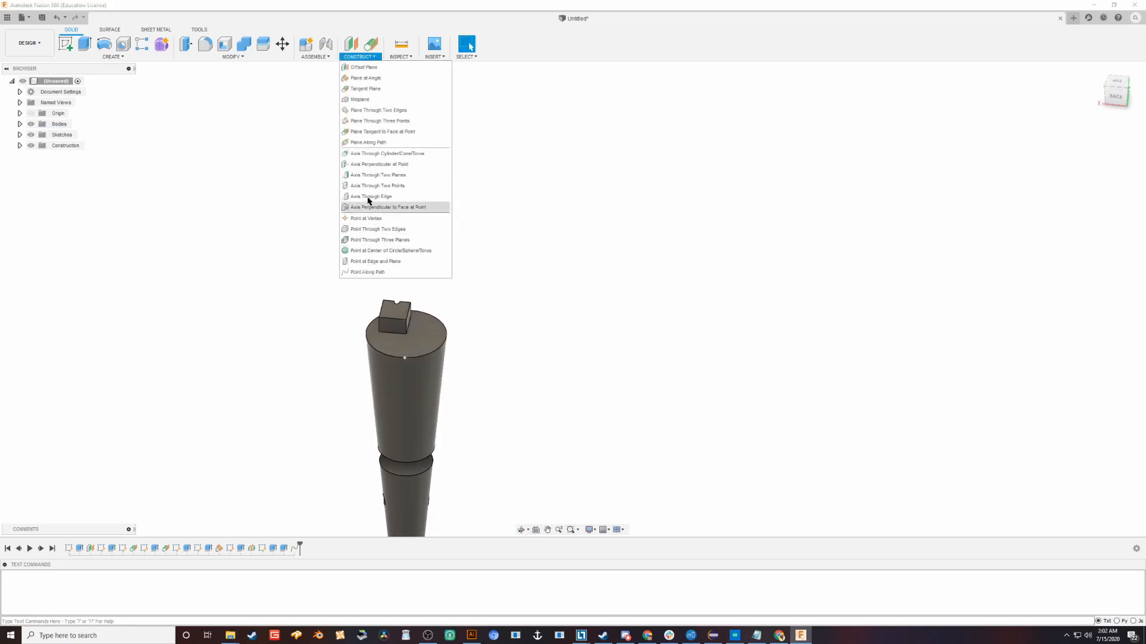
{"action": "left_click", "coordinate": [369, 136]}
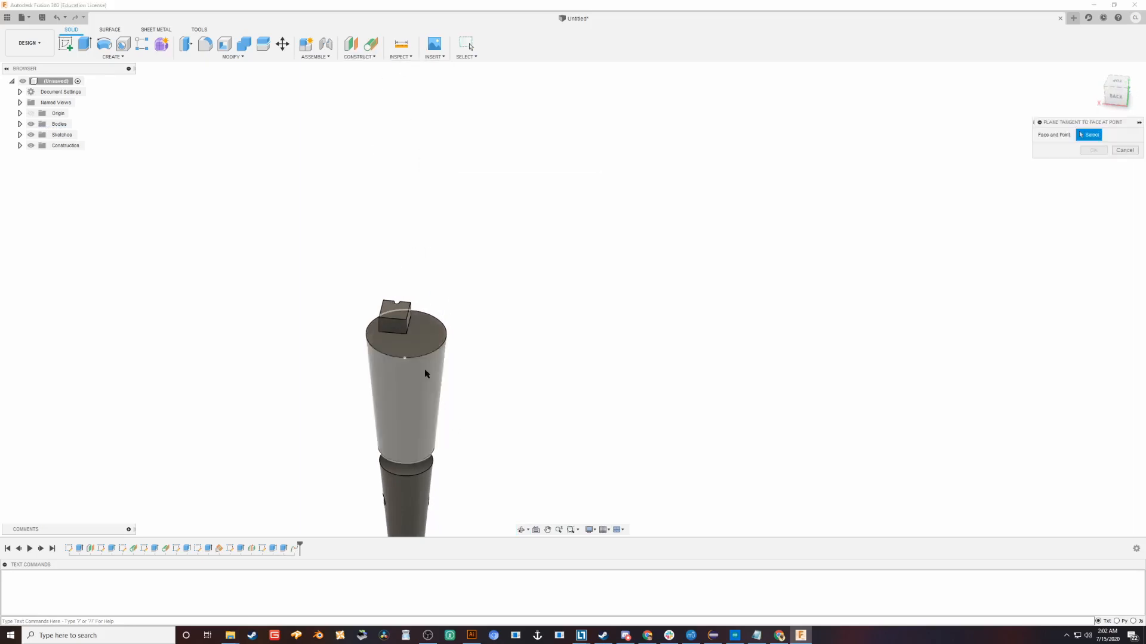
{"action": "left_click", "coordinate": [405, 358]}
{"action": "left_click", "coordinate": [418, 377]}
{"action": "middle_click_drag", "start_coordinate": [682, 444], "coordinate": [682, 374], "text": "shift"}
{"action": "left_click", "coordinate": [1094, 150]}
- Undo the tangent plane and the construction point on the upper cone's top edge
{"action": "middle_click_drag", "start_coordinate": [670, 419], "coordinate": [602, 398], "text": "shift"}
{"action": "scroll", "coordinate": [753, 454], "scroll_direction": "down", "scroll_amount": 3}
{"action": "key", "text": "ctrl+z"}
{"action": "key", "text": "ctrl+z"}
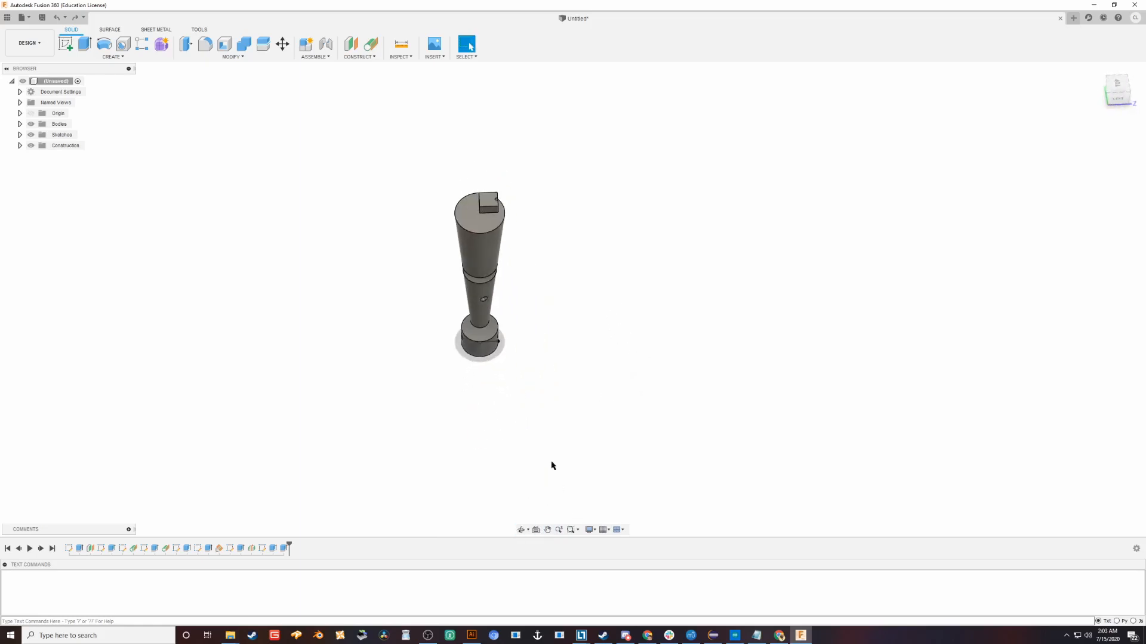
- Add a user parameter named repeat in mm with the expression 7
{"action": "middle_click_drag", "start_coordinate": [552, 466], "coordinate": [586, 442], "text": "shift"}
{"action": "left_click", "coordinate": [233, 57]}
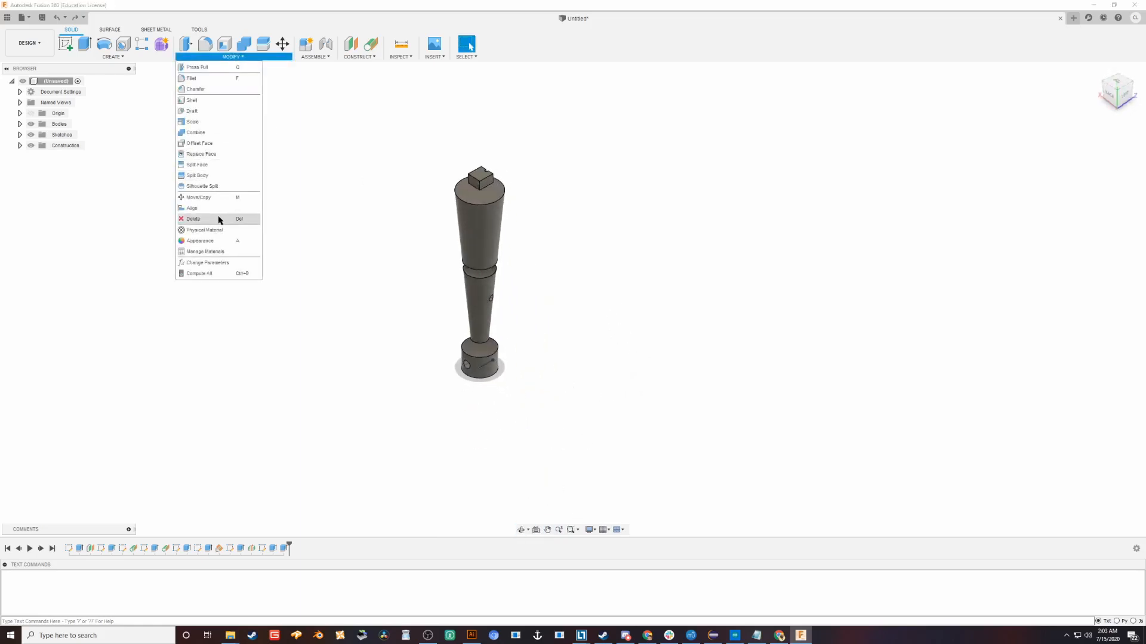
{"action": "left_click", "coordinate": [212, 261]}
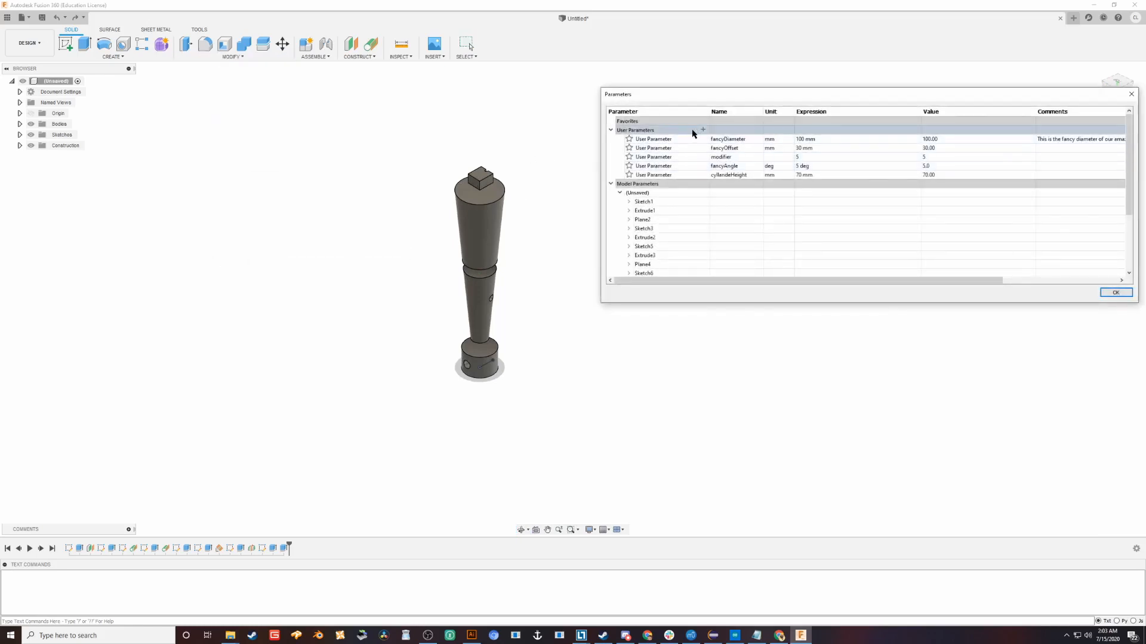
{"action": "left_click", "coordinate": [703, 130]}
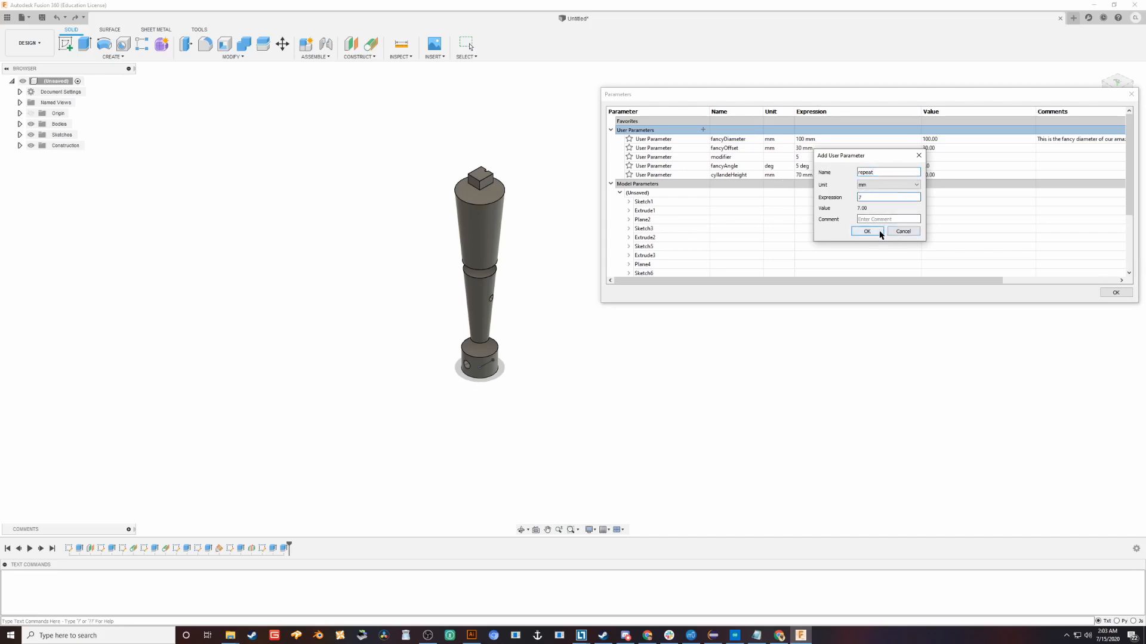
{"action": "left_click", "coordinate": [867, 232]}
{"action": "left_click", "coordinate": [1116, 292]}
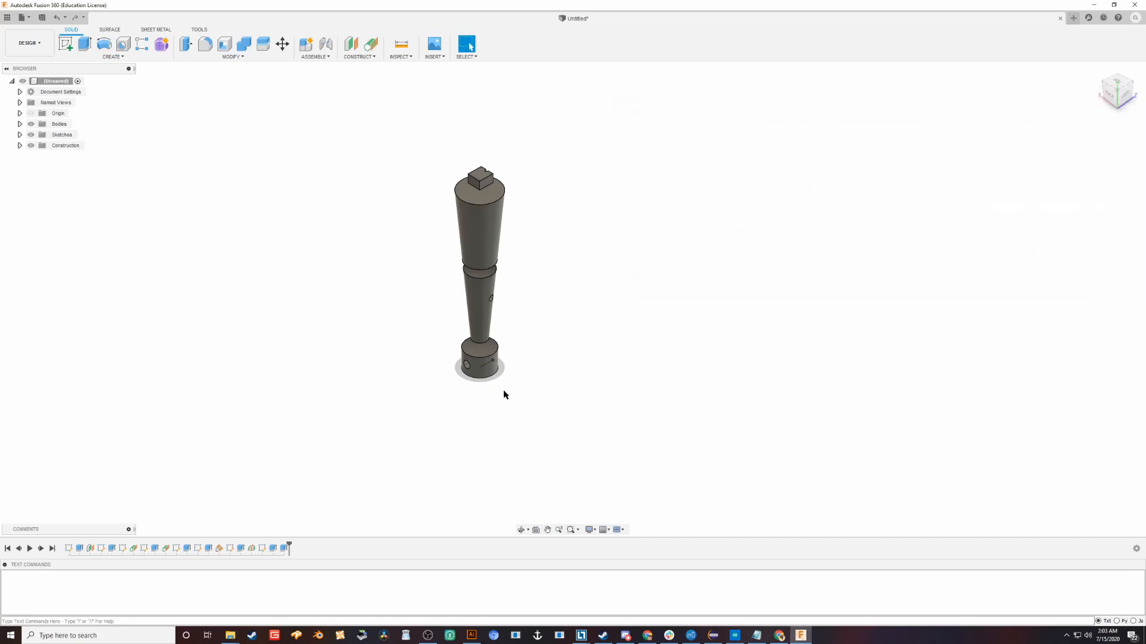
- Create a construction plane offset from the vertical XY origin plane, well clear of the column
{"action": "left_click", "coordinate": [360, 56]}
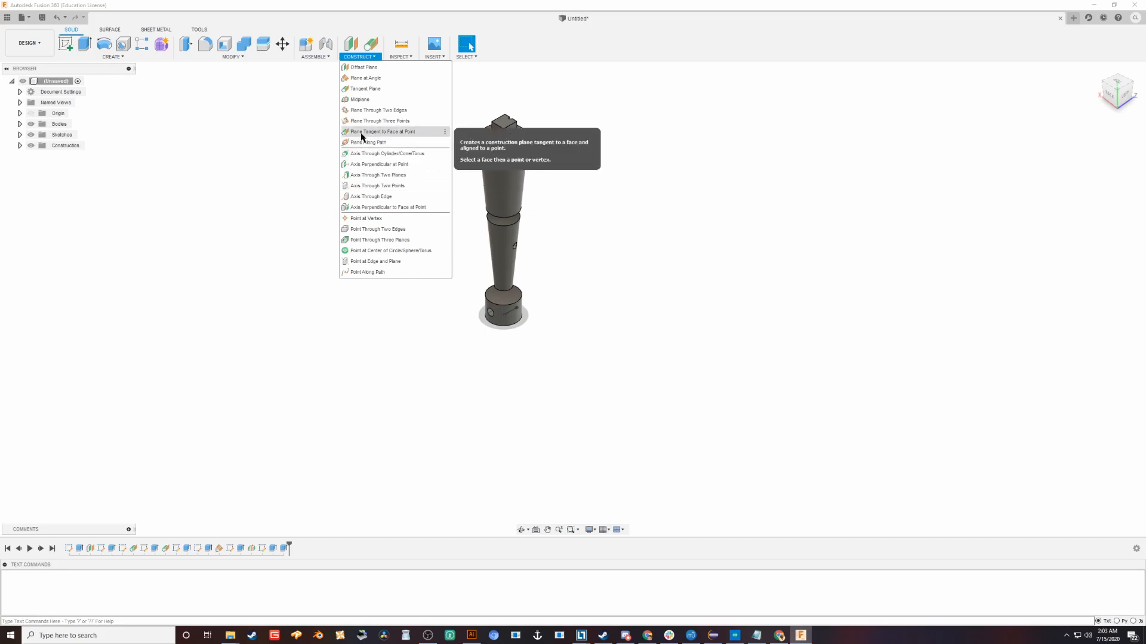
{"action": "left_click", "coordinate": [363, 67]}
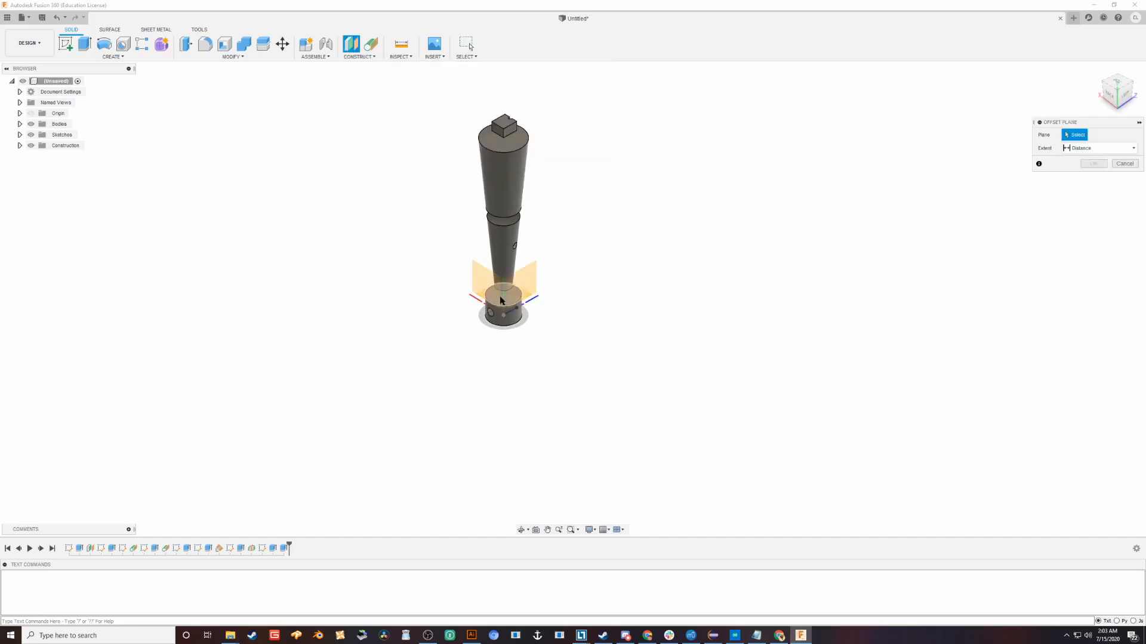
{"action": "left_click", "coordinate": [484, 286]}
{"action": "left_click_drag", "start_coordinate": [507, 303], "coordinate": [417, 321]}
{"action": "key", "text": "Return"}
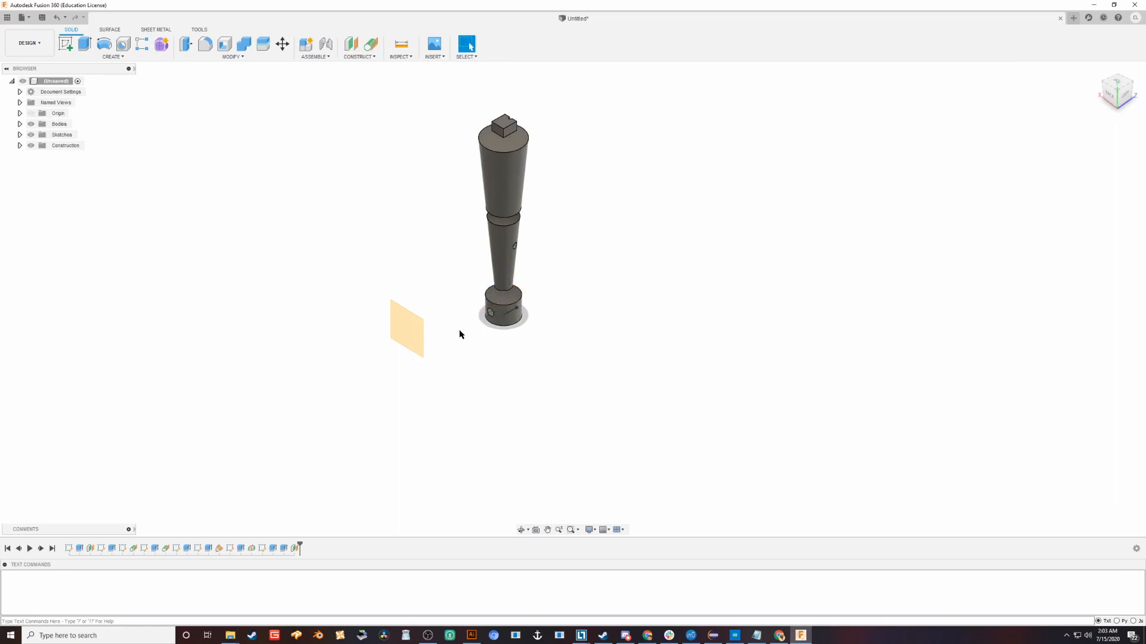
- Sketch a vertical line about 207 mm long on the offset plane, starting at the sketch origin
{"action": "left_click", "coordinate": [402, 329]}
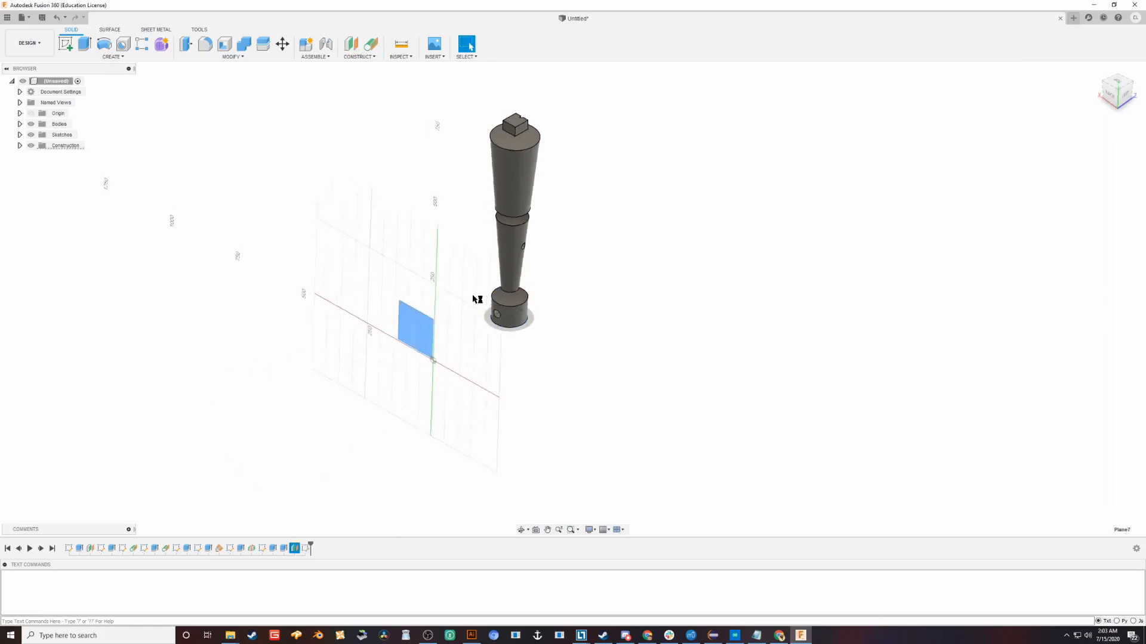
{"action": "key", "text": "l"}
{"action": "left_click", "coordinate": [599, 341]}
{"action": "left_click", "coordinate": [603, 303]}
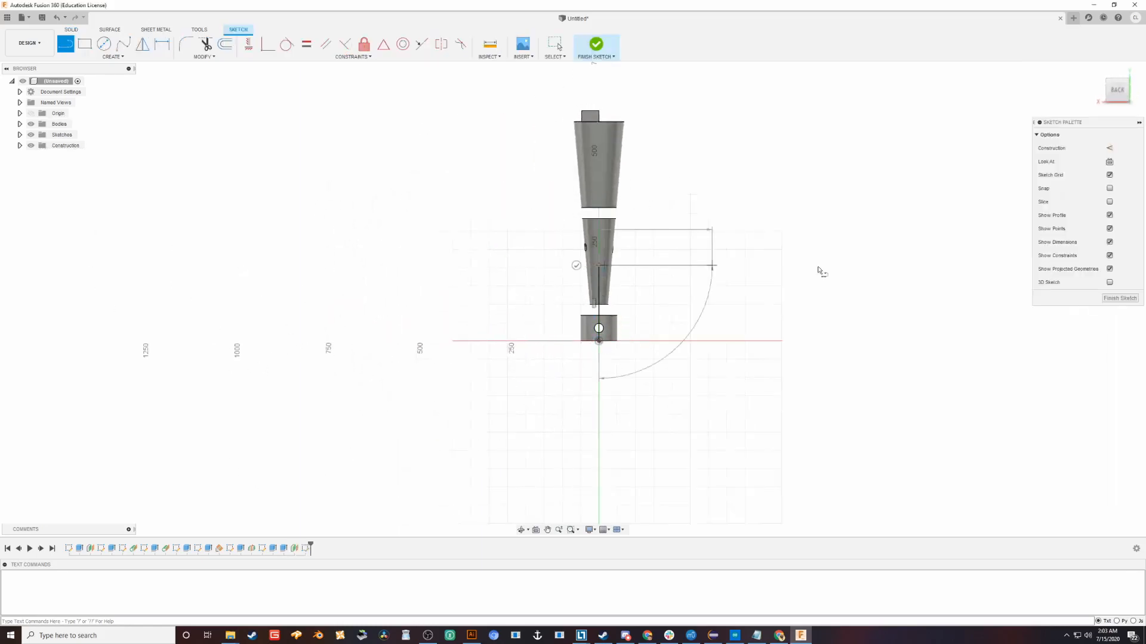
{"action": "left_click", "coordinate": [1120, 297]}
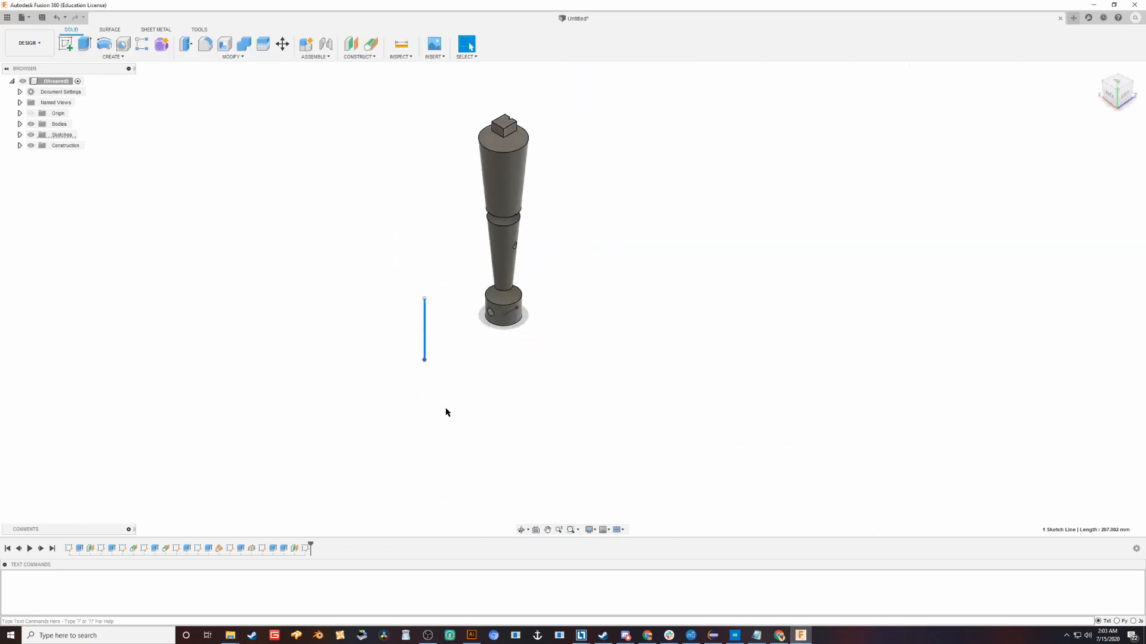
- Start a circular pattern of type Bodies and select all bodies of the stacked column
{"action": "left_click", "coordinate": [359, 57]}
{"action": "left_click", "coordinate": [147, 58]}
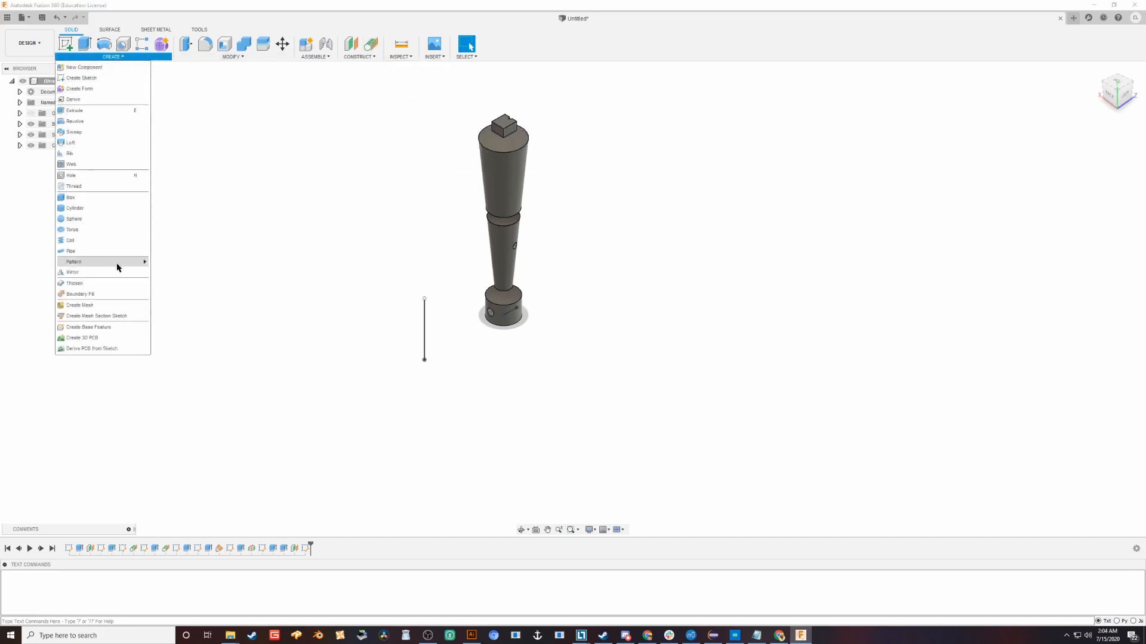
{"action": "mouse_move", "coordinate": [120, 265]}
{"action": "left_click", "coordinate": [160, 272]}
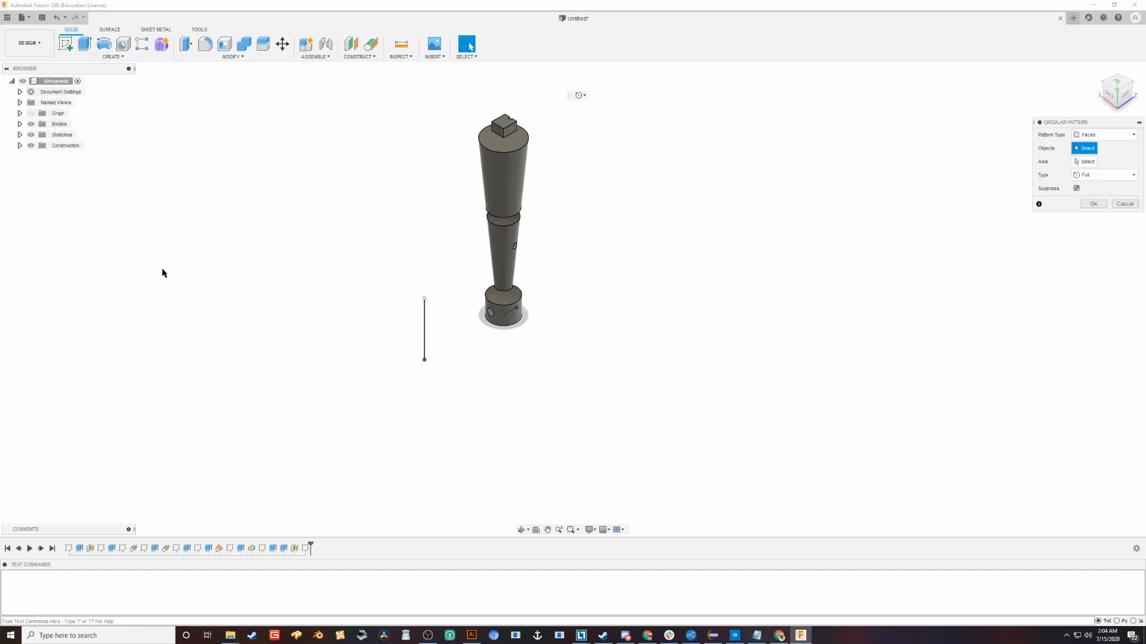
{"action": "left_click", "coordinate": [1107, 135]}
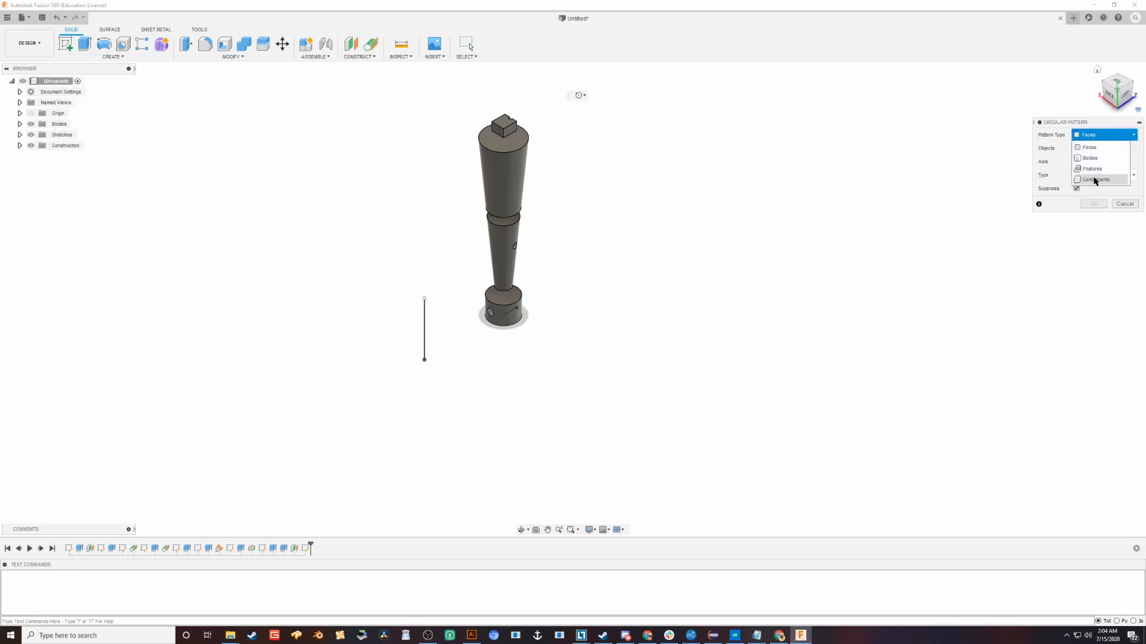
{"action": "left_click", "coordinate": [1090, 158]}
{"action": "left_click_drag", "start_coordinate": [449, 87], "coordinate": [649, 343]}
{"action": "middle_click_drag", "start_coordinate": [604, 320], "coordinate": [639, 238]}
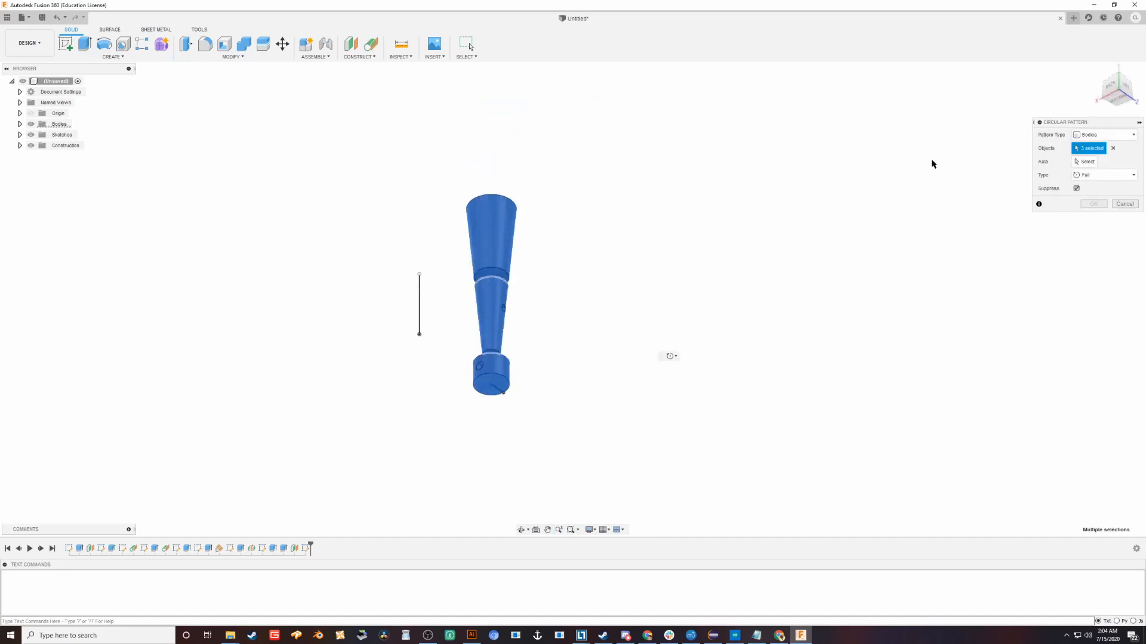
- Use the vertical sketch line as the pattern axis and try the repeat parameter as the quantity
{"action": "left_click", "coordinate": [1078, 163]}
{"action": "left_click", "coordinate": [421, 312]}
{"action": "mouse_move", "coordinate": [422, 312]}
{"action": "middle_mouse_down", "text": "shift"}
{"action": "mouse_move", "coordinate": [672, 278]}
{"action": "mouse_move", "coordinate": [600, 361]}
{"action": "mouse_move", "coordinate": [590, 320]}
{"action": "middle_mouse_up", "text": "shift"}
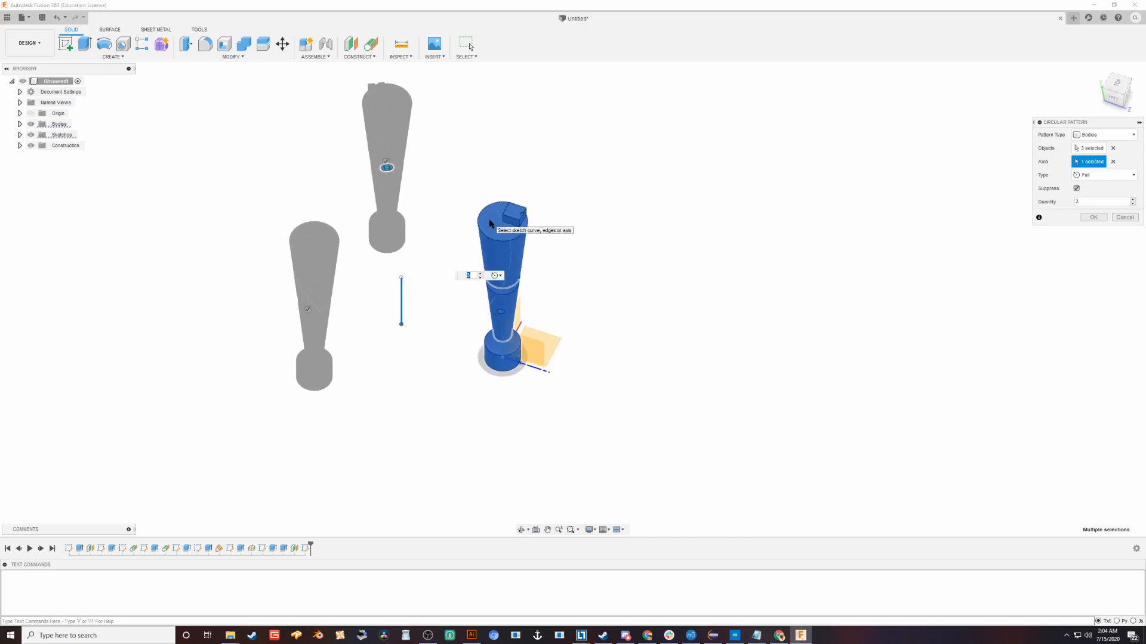
{"action": "type", "text": "re"}
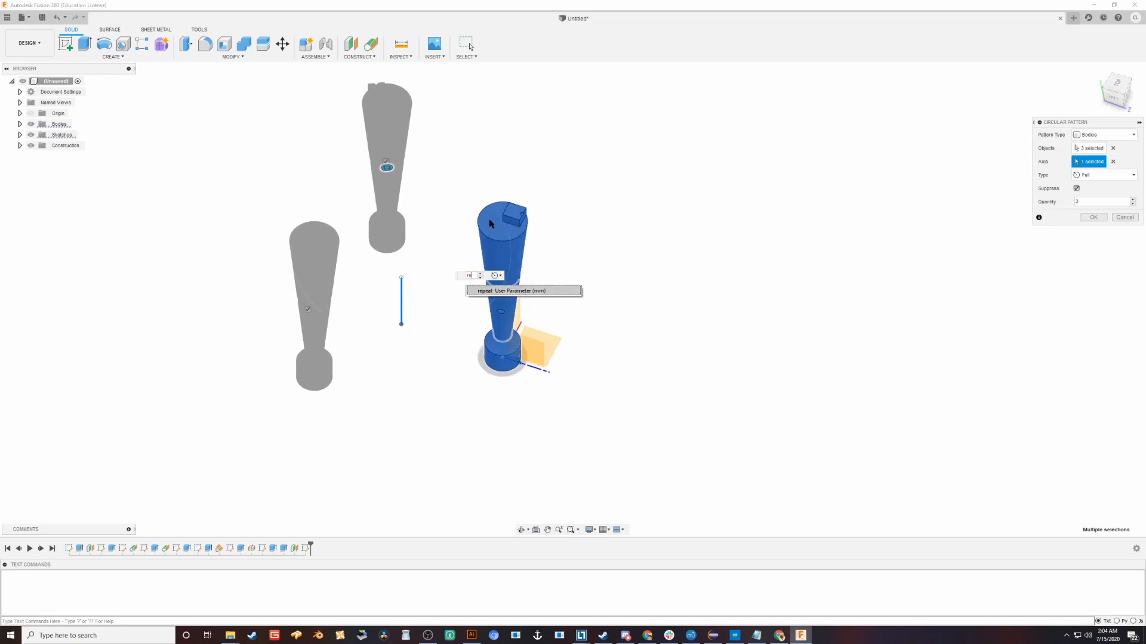
{"action": "type", "text": "pe"}
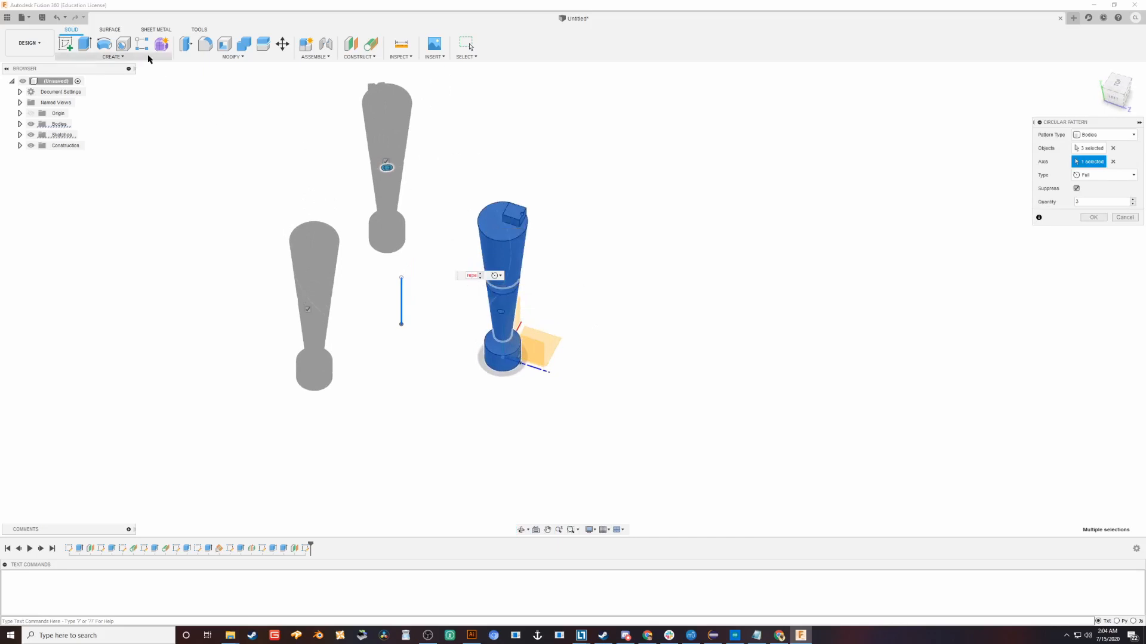
- Accept the circular pattern, delete the repeat user parameter and recreate it with no units and a value of 7
{"action": "left_click", "coordinate": [231, 57]}
{"action": "left_click", "coordinate": [238, 225]}
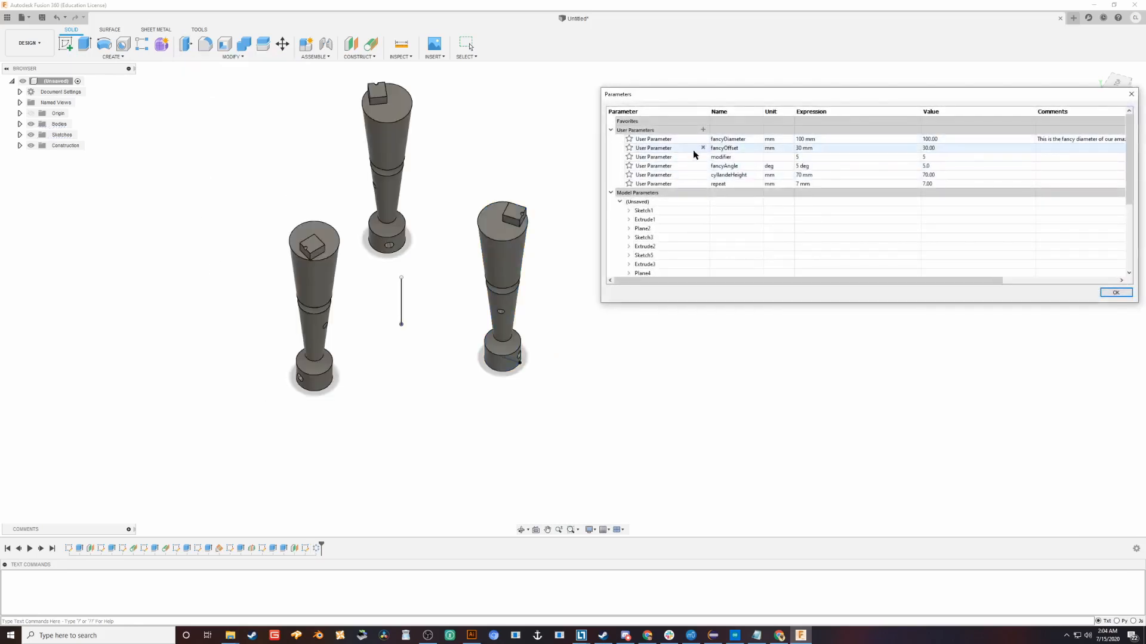
{"action": "left_click", "coordinate": [706, 184]}
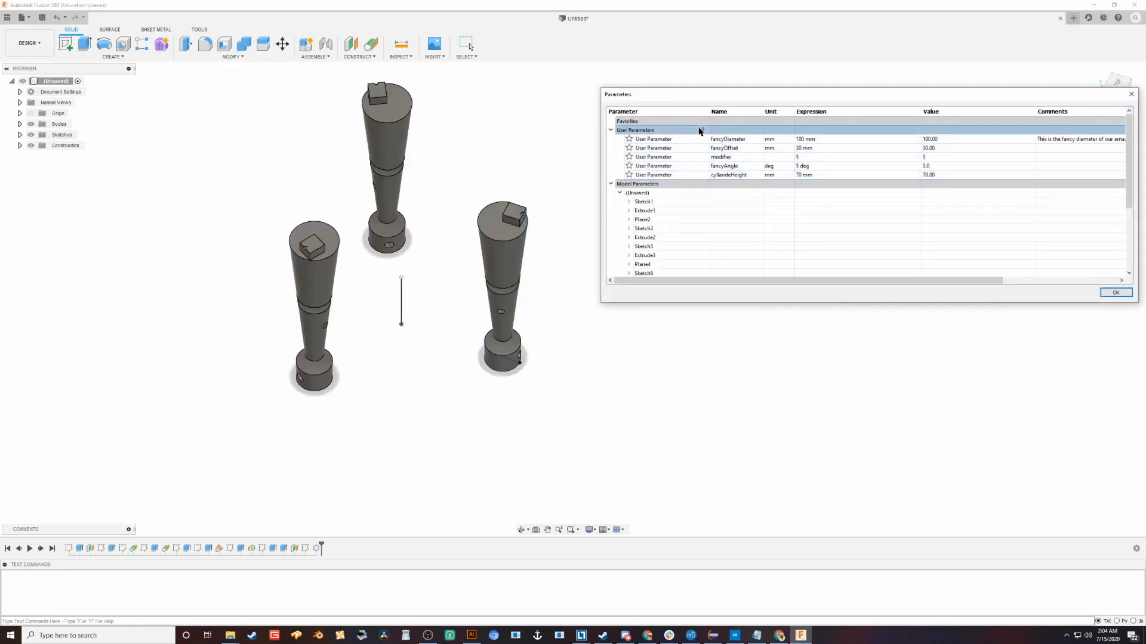
{"action": "left_click", "coordinate": [702, 130]}
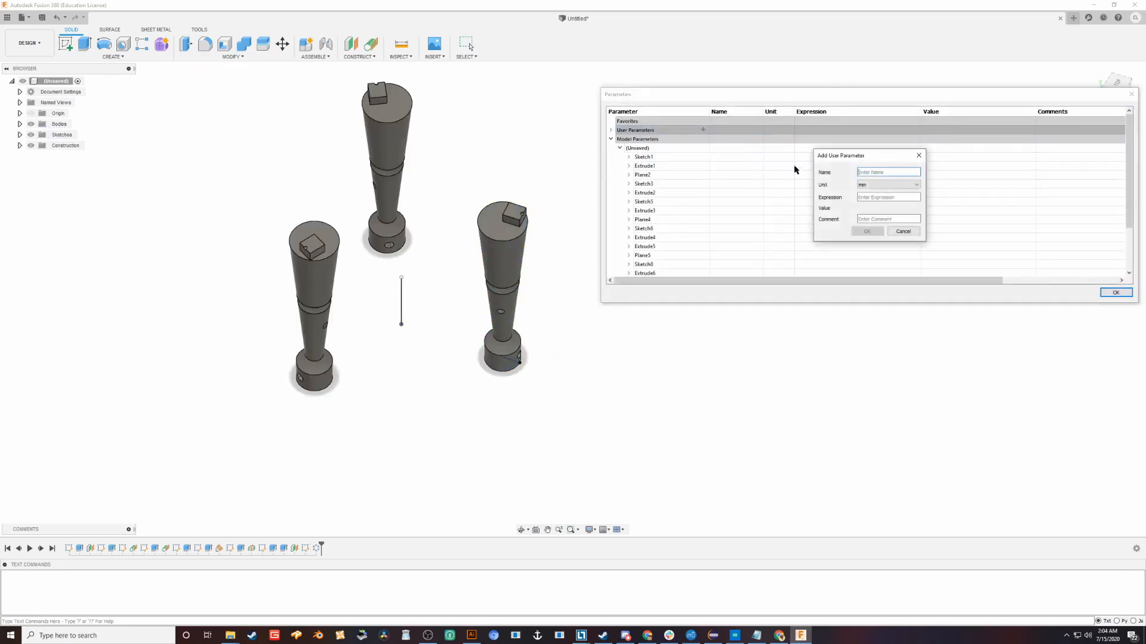
{"action": "left_click", "coordinate": [875, 183]}
{"action": "left_click", "coordinate": [875, 197]}
{"action": "left_click", "coordinate": [872, 231]}
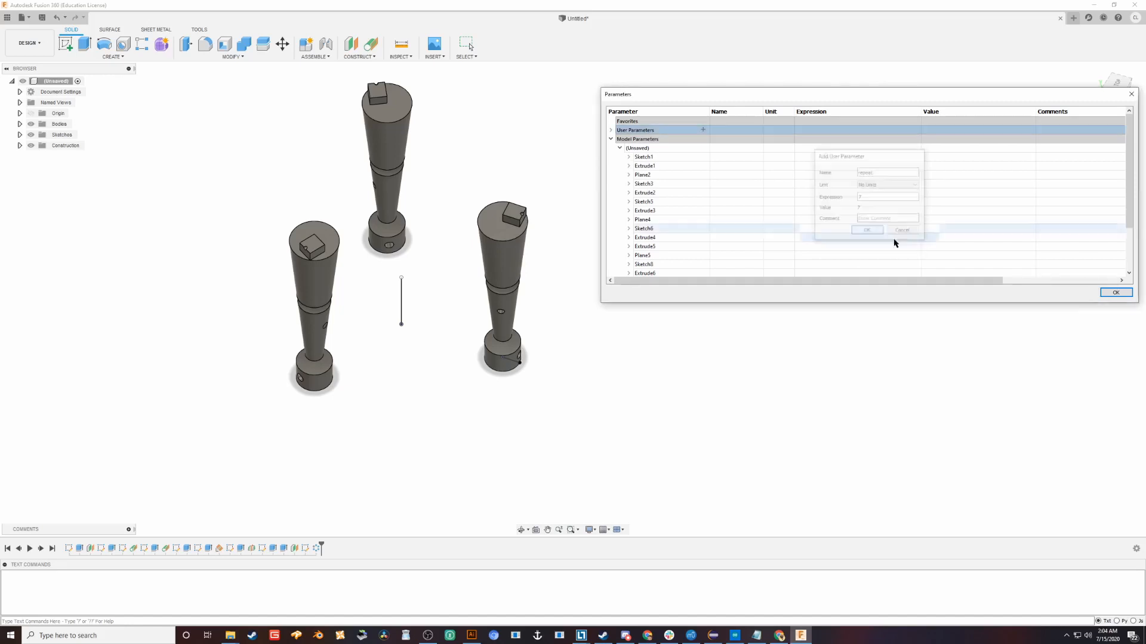
{"action": "left_click", "coordinate": [1114, 292]}
{"action": "scroll", "coordinate": [454, 311], "scroll_direction": "down", "scroll_amount": 2}
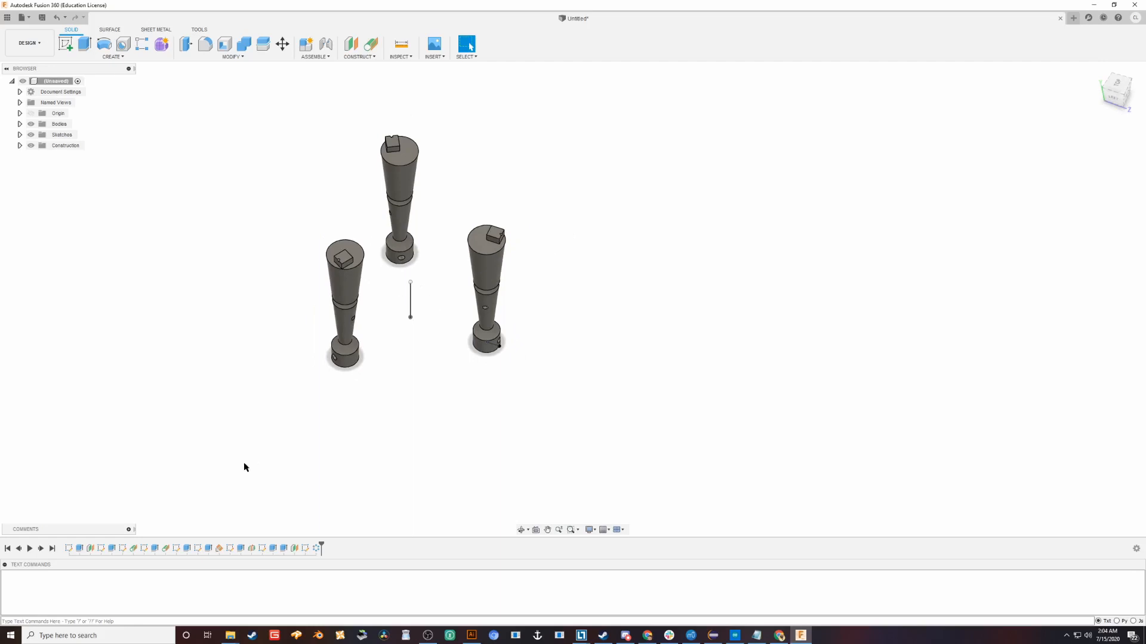
- Drive the circular pattern's count by setting its countU model parameter to the repeat user parameter
{"action": "right_click", "coordinate": [315, 548]}
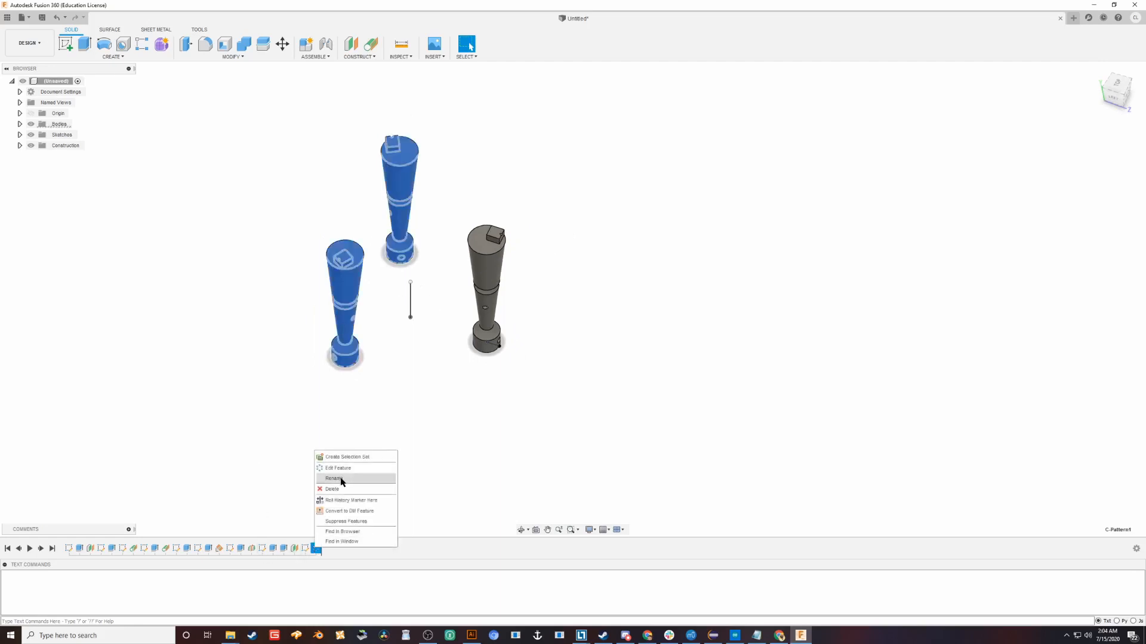
{"action": "left_click", "coordinate": [278, 439]}
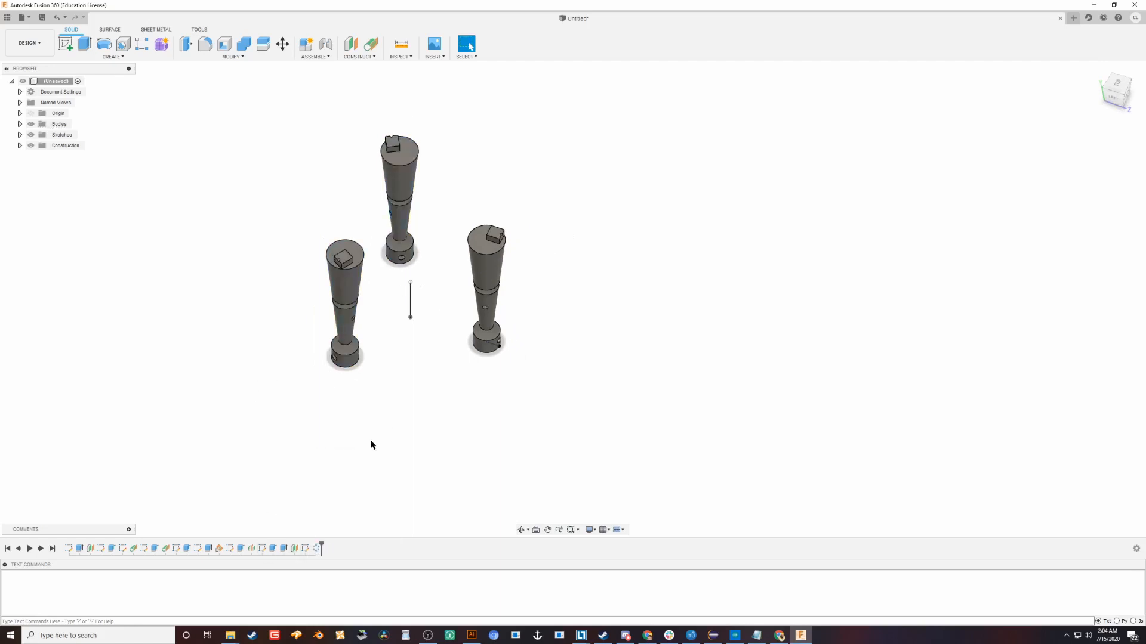
{"action": "left_click", "coordinate": [206, 57]}
{"action": "left_click", "coordinate": [224, 261]}
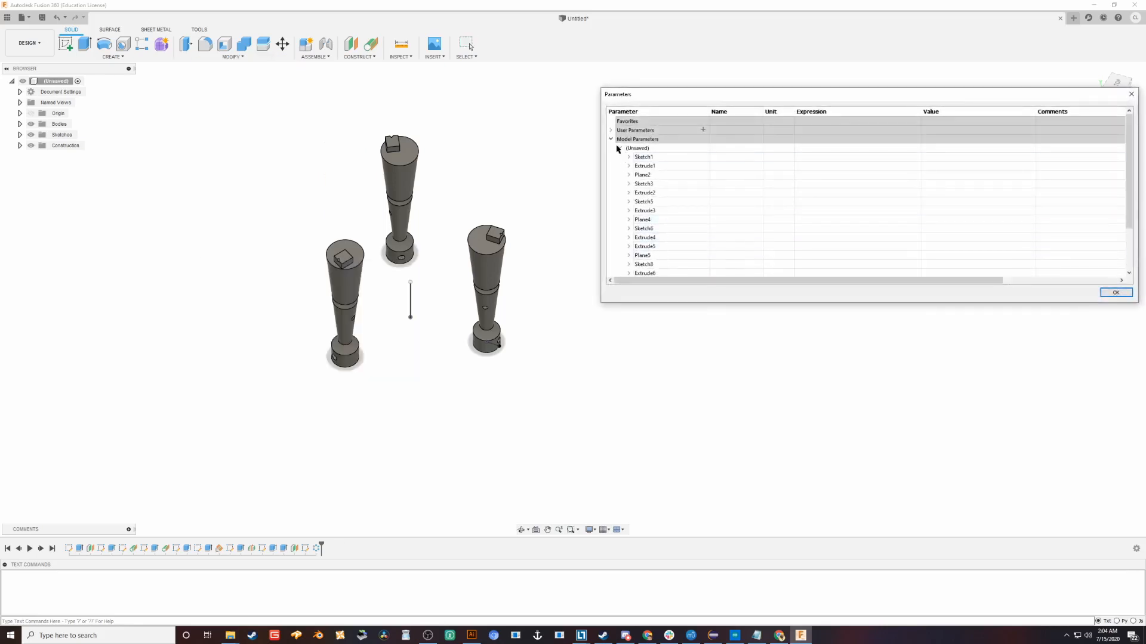
{"action": "scroll", "coordinate": [639, 191], "scroll_direction": "down", "scroll_amount": 2}
{"action": "left_click", "coordinate": [628, 263]}
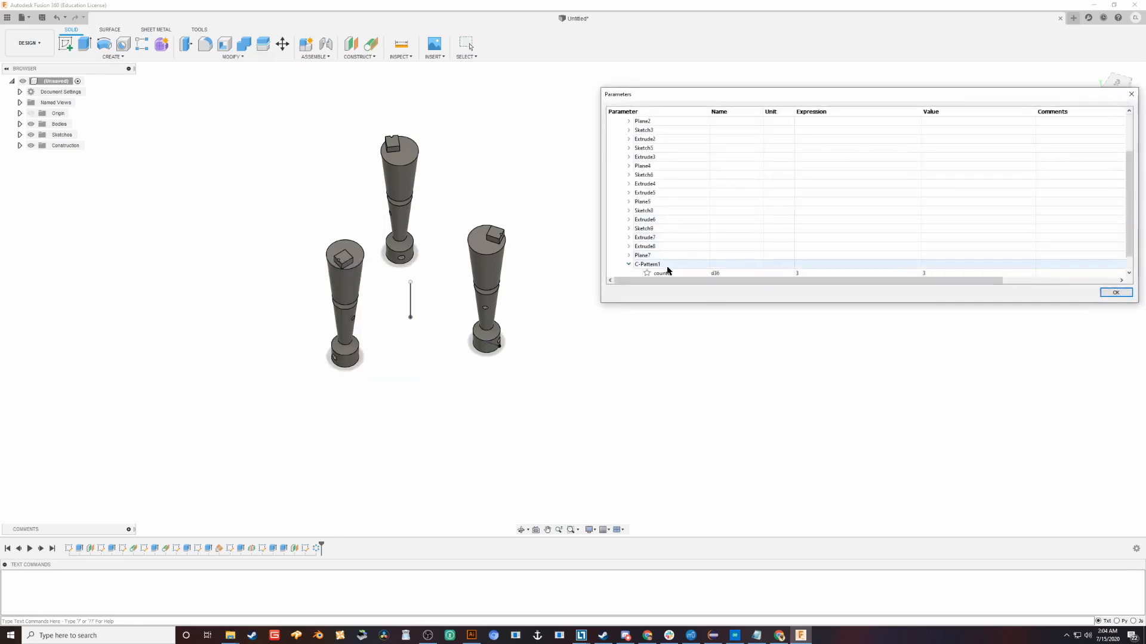
{"action": "scroll", "coordinate": [670, 270], "scroll_direction": "down", "scroll_amount": 1}
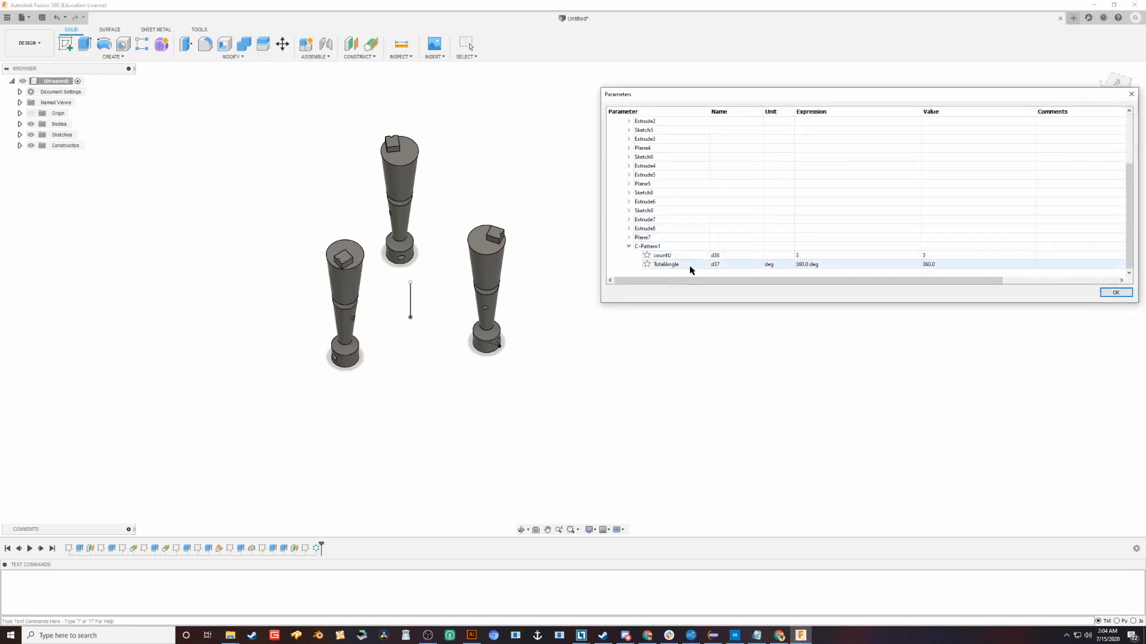
{"action": "left_click", "coordinate": [659, 255]}
{"action": "left_click", "coordinate": [802, 256]}
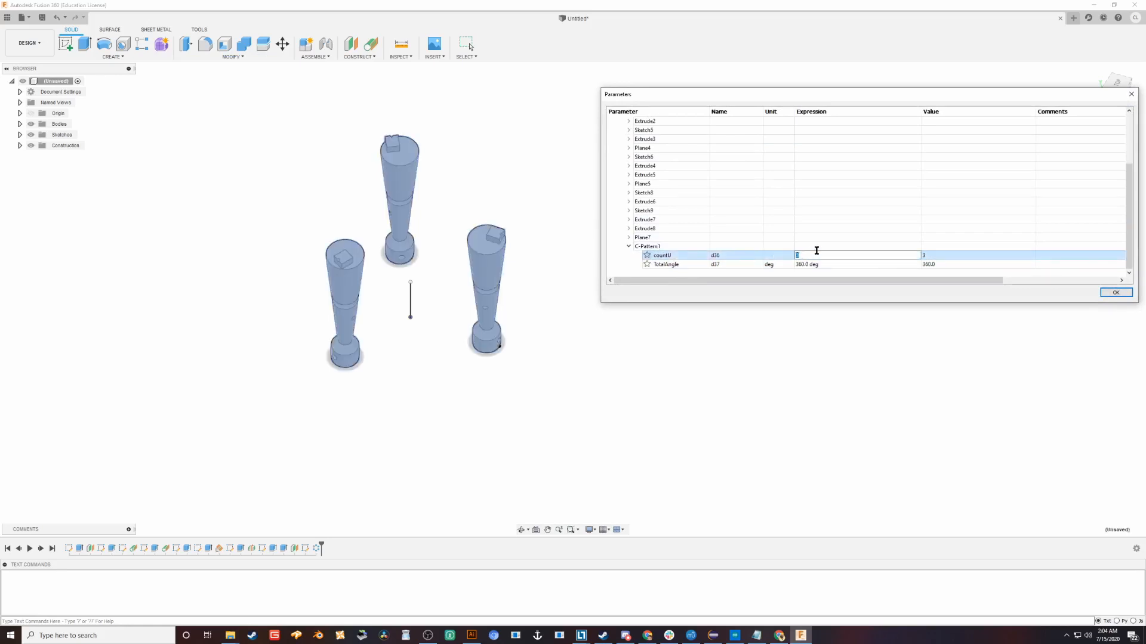
{"action": "type", "text": "repeat"}
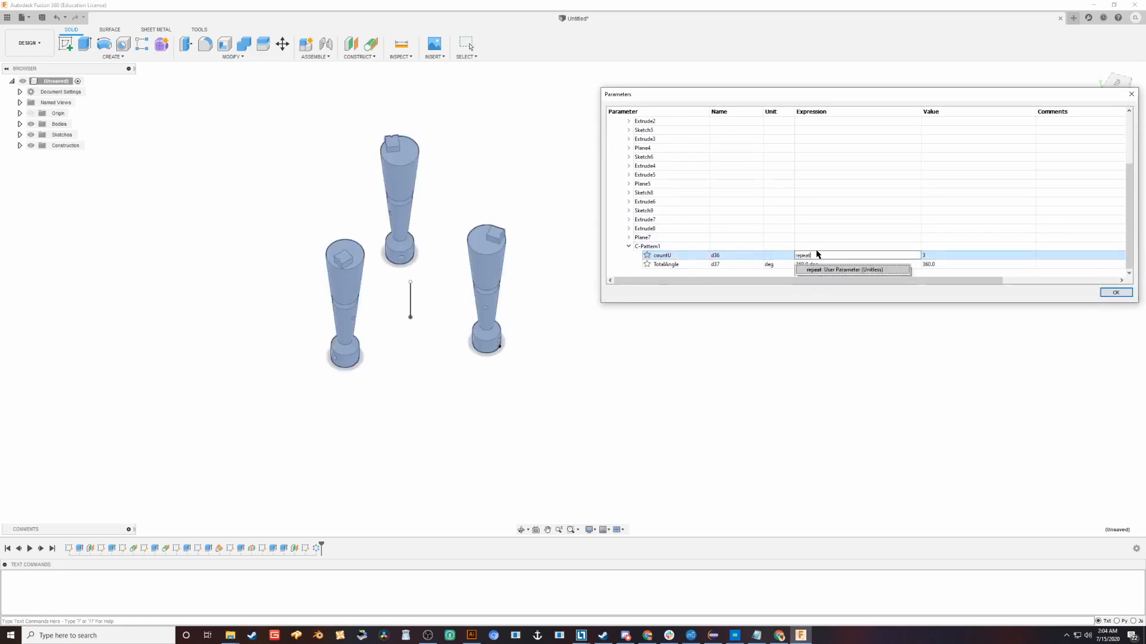
{"action": "key", "text": "Return"}
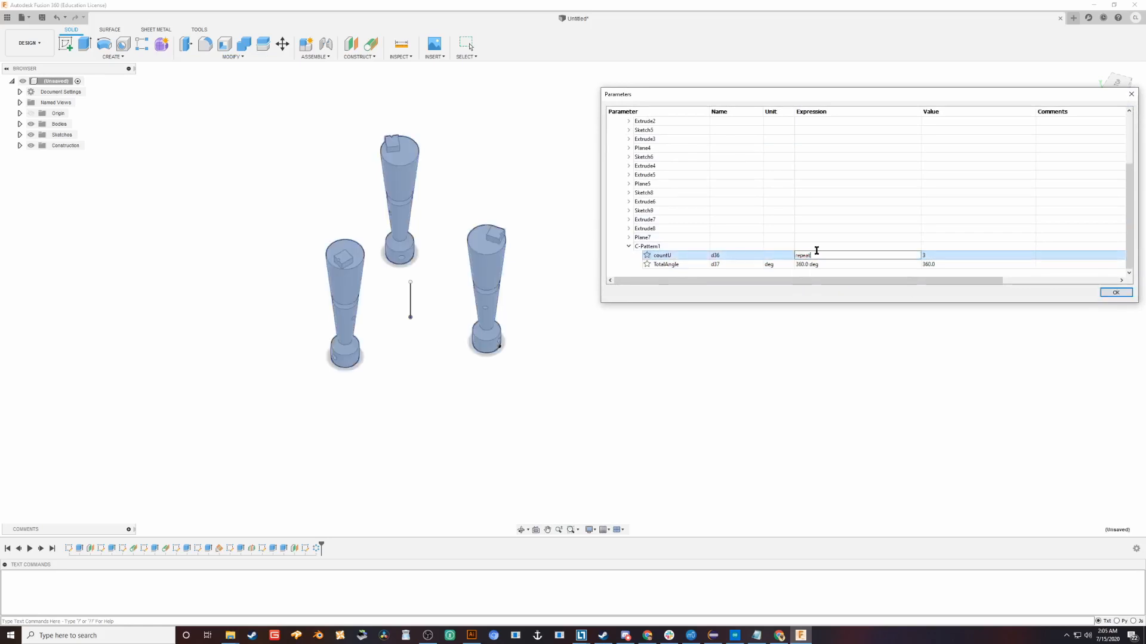
{"action": "left_click", "coordinate": [1116, 292]}
- Examine the circular arrangement of columns from below and from above
{"action": "middle_click_drag", "start_coordinate": [657, 286], "coordinate": [704, 254], "text": "shift"}
{"action": "middle_click_drag", "start_coordinate": [461, 241], "coordinate": [629, 317], "text": "shift"}
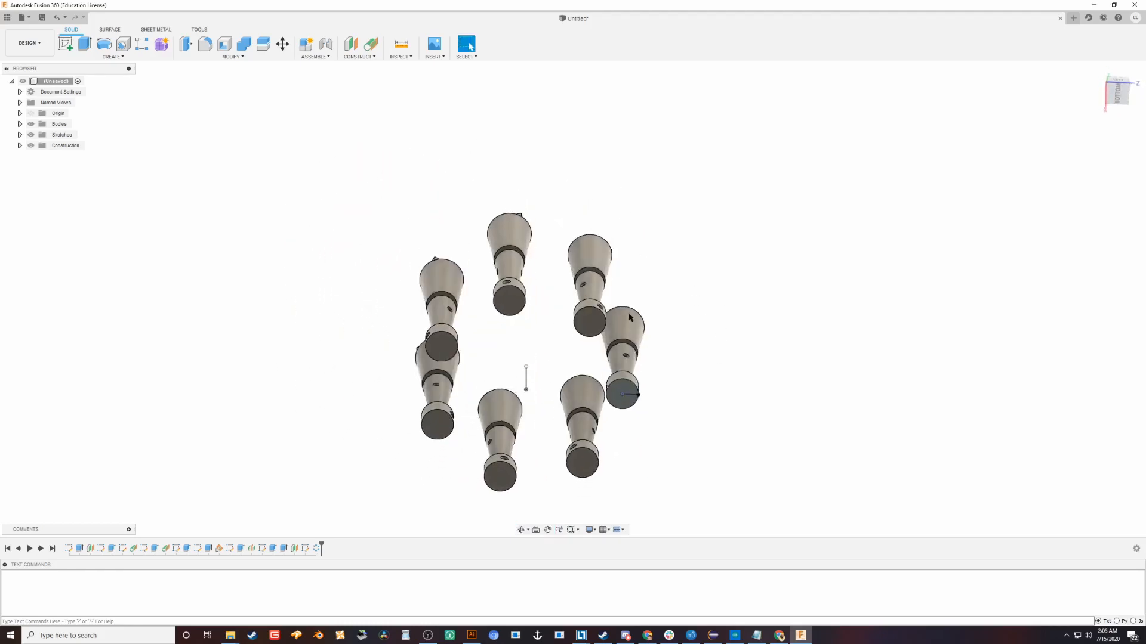
{"action": "middle_click_drag", "start_coordinate": [503, 287], "coordinate": [510, 369], "text": "shift"}
{"action": "middle_click_drag", "start_coordinate": [511, 370], "coordinate": [511, 232]}
{"action": "scroll", "coordinate": [468, 257], "scroll_direction": "down", "scroll_amount": 1}
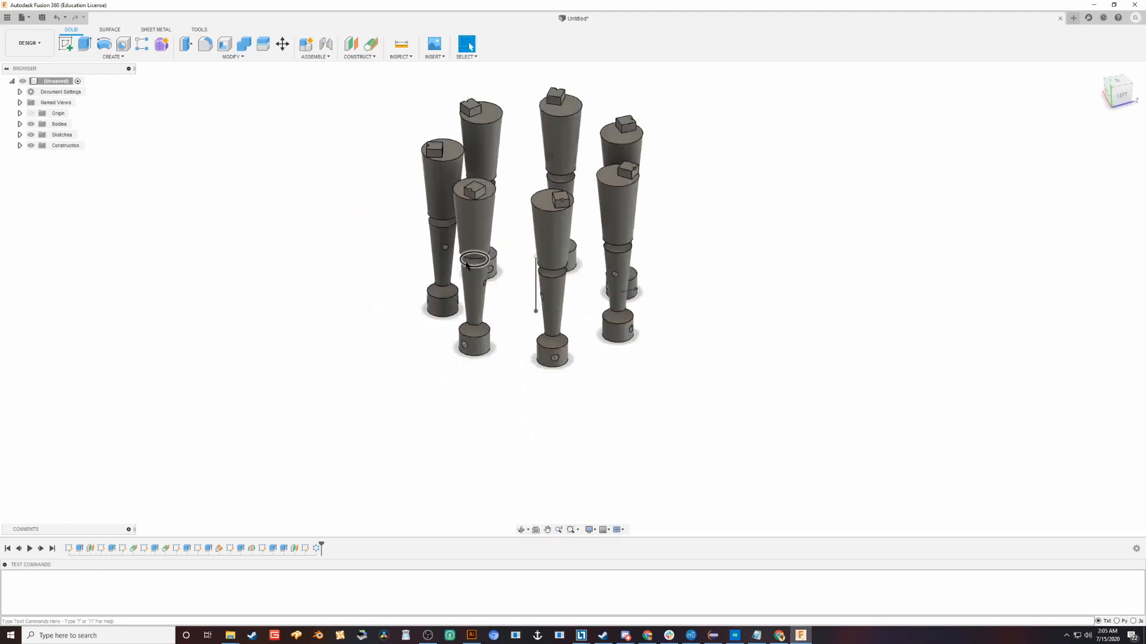
{"action": "scroll", "coordinate": [467, 254], "scroll_direction": "up", "scroll_amount": 2}
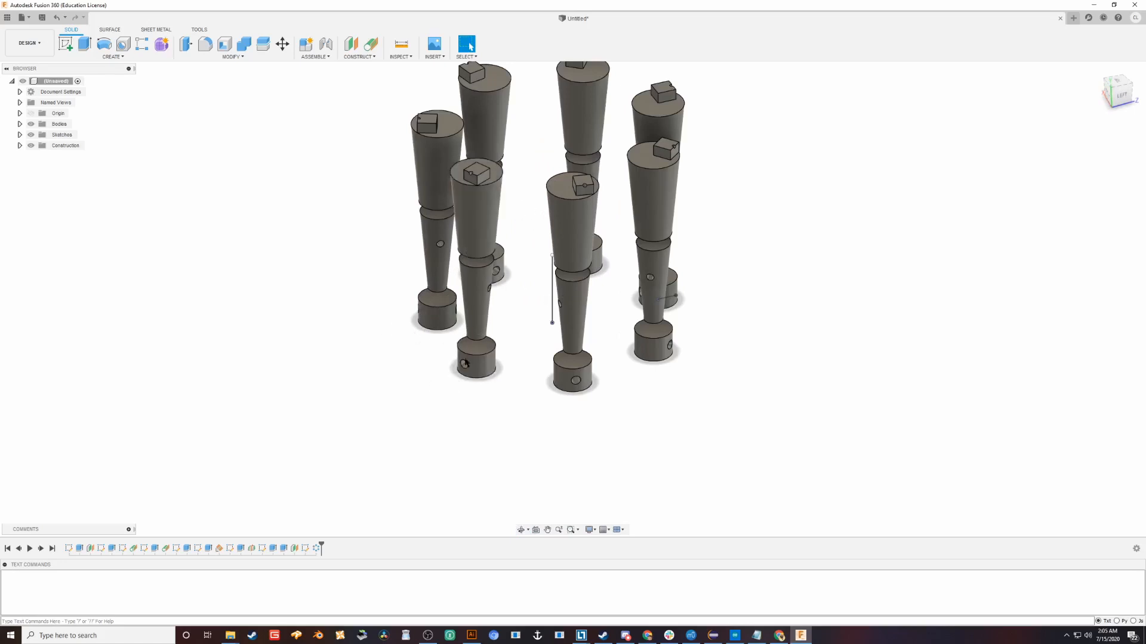
{"action": "middle_click_drag", "start_coordinate": [408, 324], "coordinate": [439, 377]}
{"action": "mouse_move", "coordinate": [439, 377]}
{"action": "middle_mouse_down", "text": "shift"}
{"action": "mouse_move", "coordinate": [450, 404]}
{"action": "mouse_move", "coordinate": [437, 387]}
{"action": "middle_mouse_up", "text": "shift"}
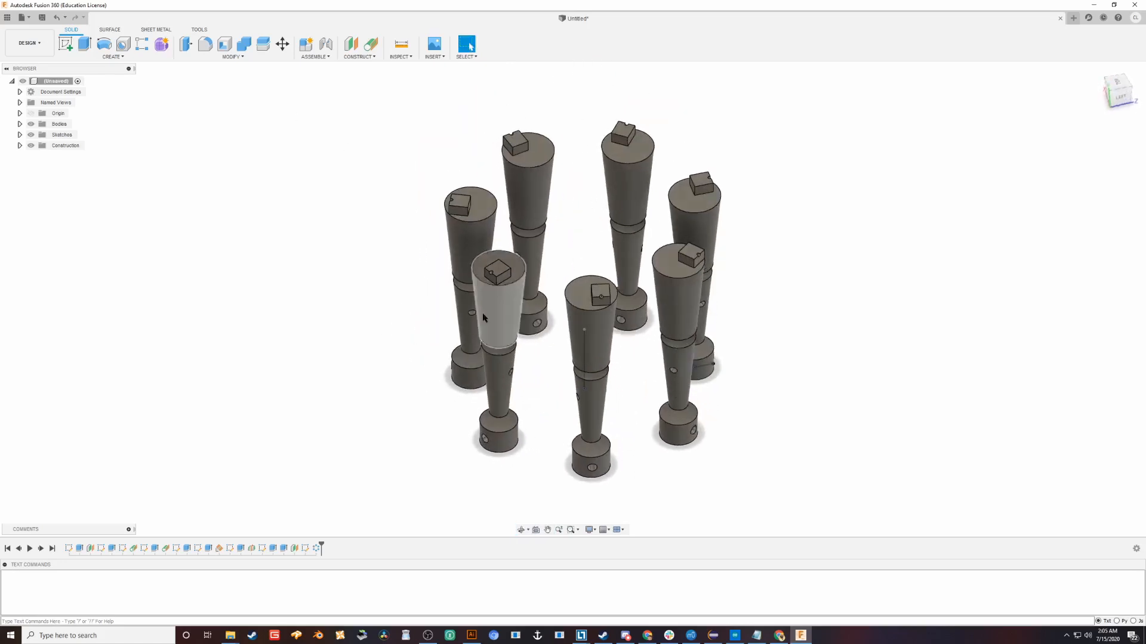
- Set the user parameters fancyDiameter to 50 mm and fancyOffset to 70 mm
{"action": "left_click", "coordinate": [357, 56]}
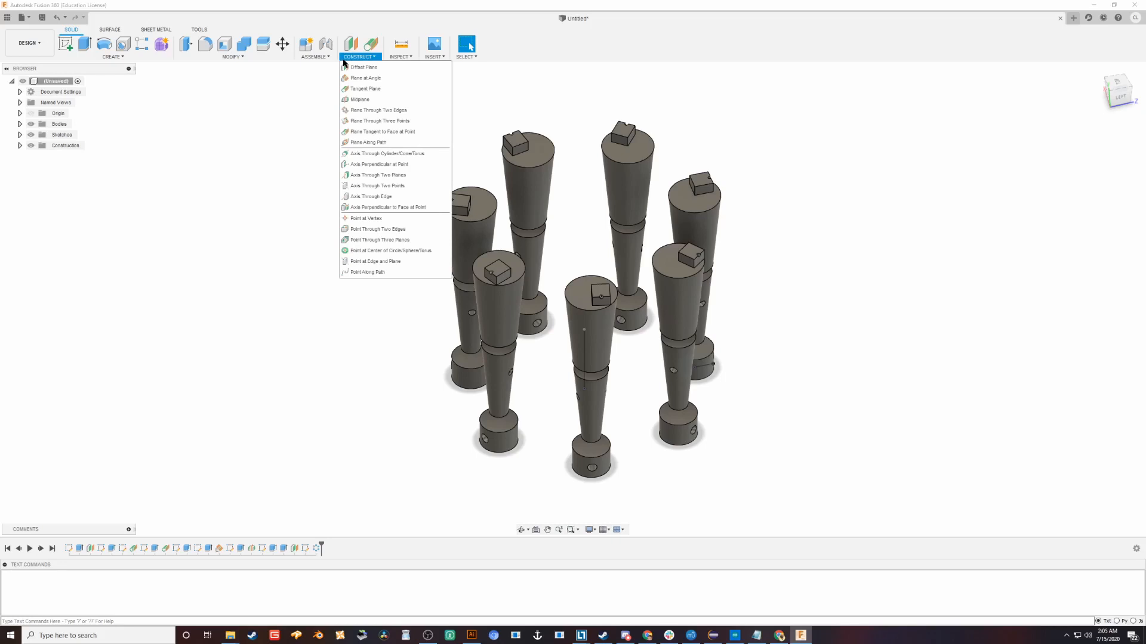
{"action": "left_click", "coordinate": [220, 58]}
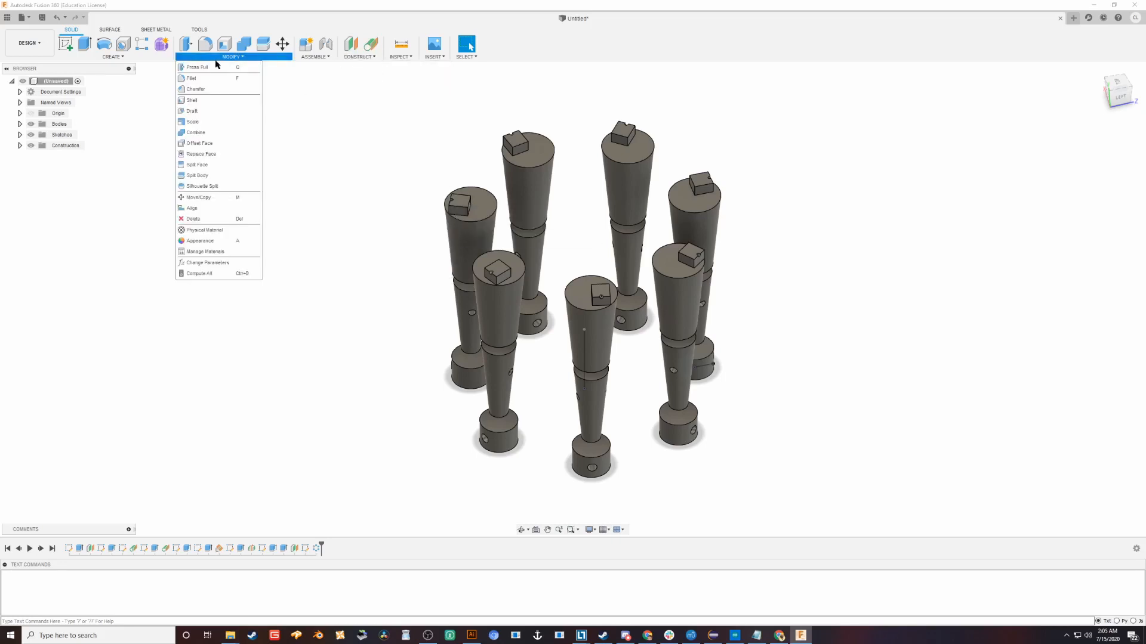
{"action": "left_click", "coordinate": [208, 262]}
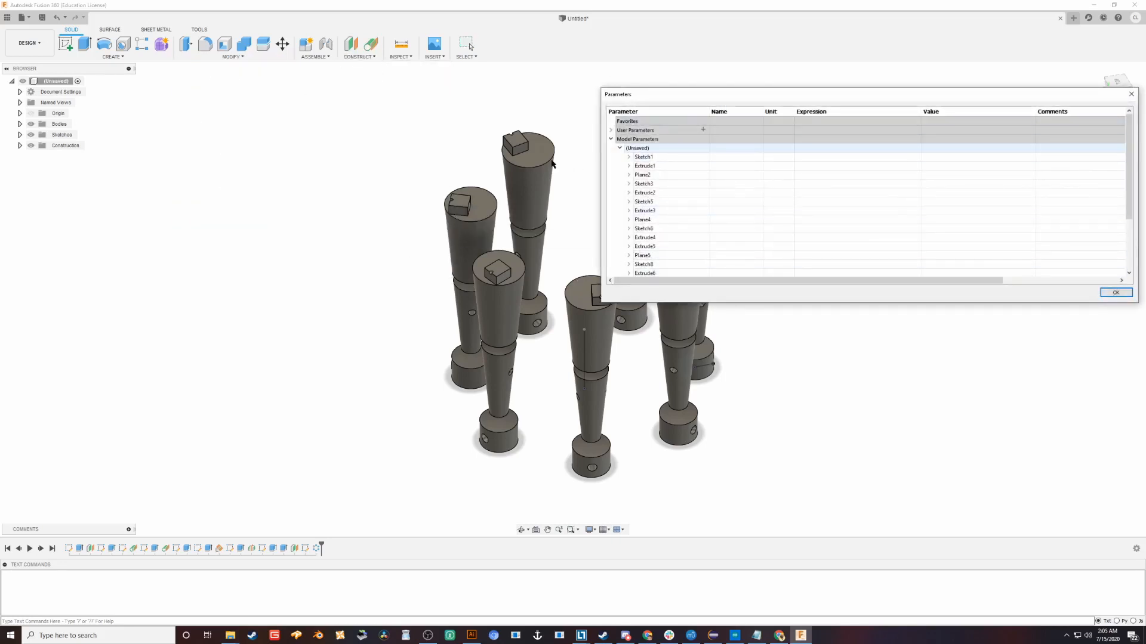
{"action": "mouse_move", "coordinate": [521, 158]}
{"action": "middle_mouse_down"}
{"action": "mouse_move", "coordinate": [282, 143]}
{"action": "mouse_move", "coordinate": [488, 156]}
{"action": "middle_mouse_up"}
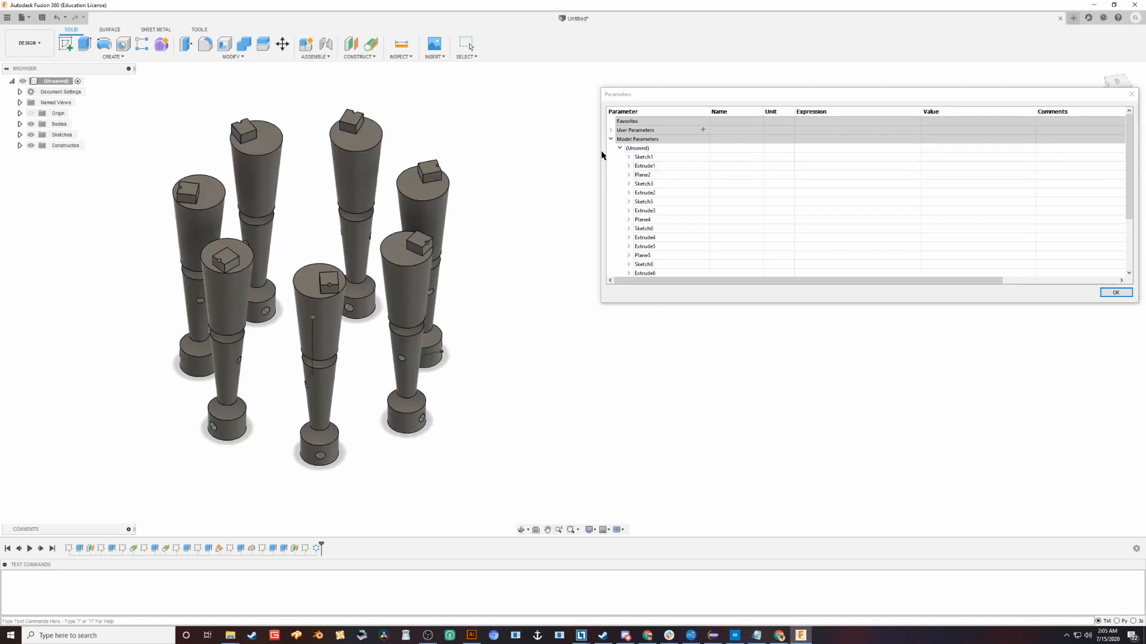
{"action": "left_click", "coordinate": [610, 129]}
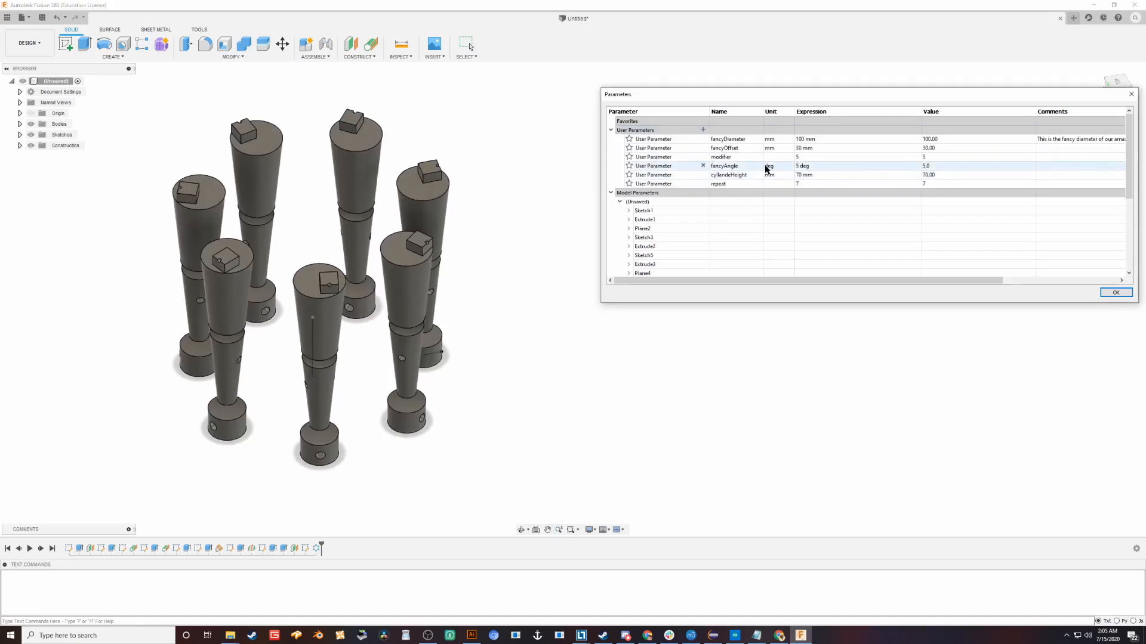
{"action": "double_click", "coordinate": [798, 138]}
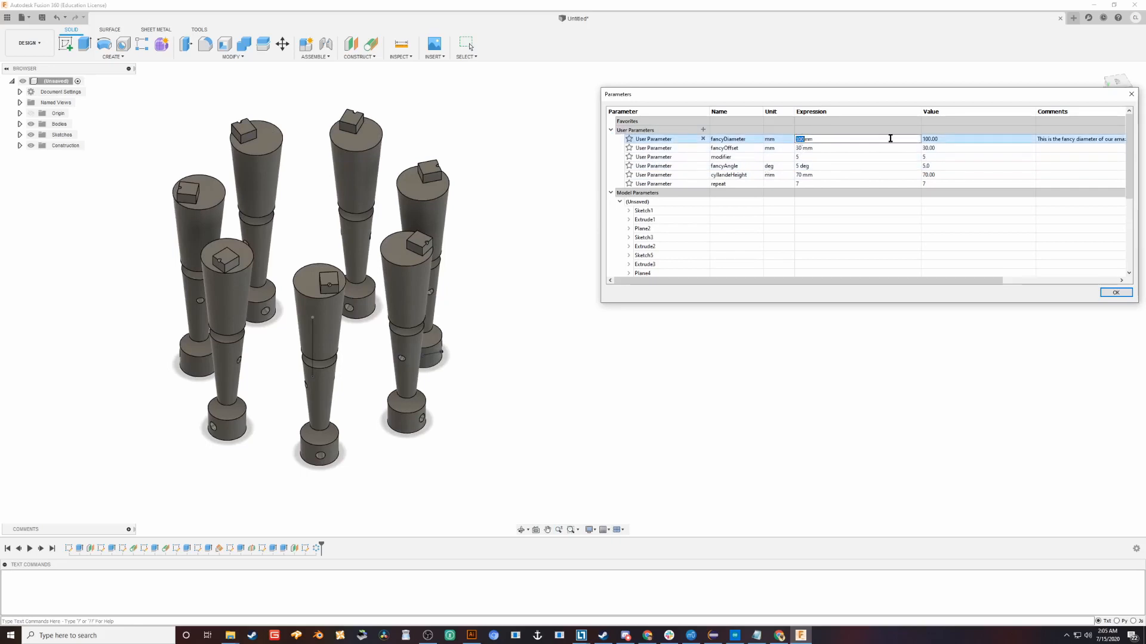
{"action": "key", "text": "Return"}
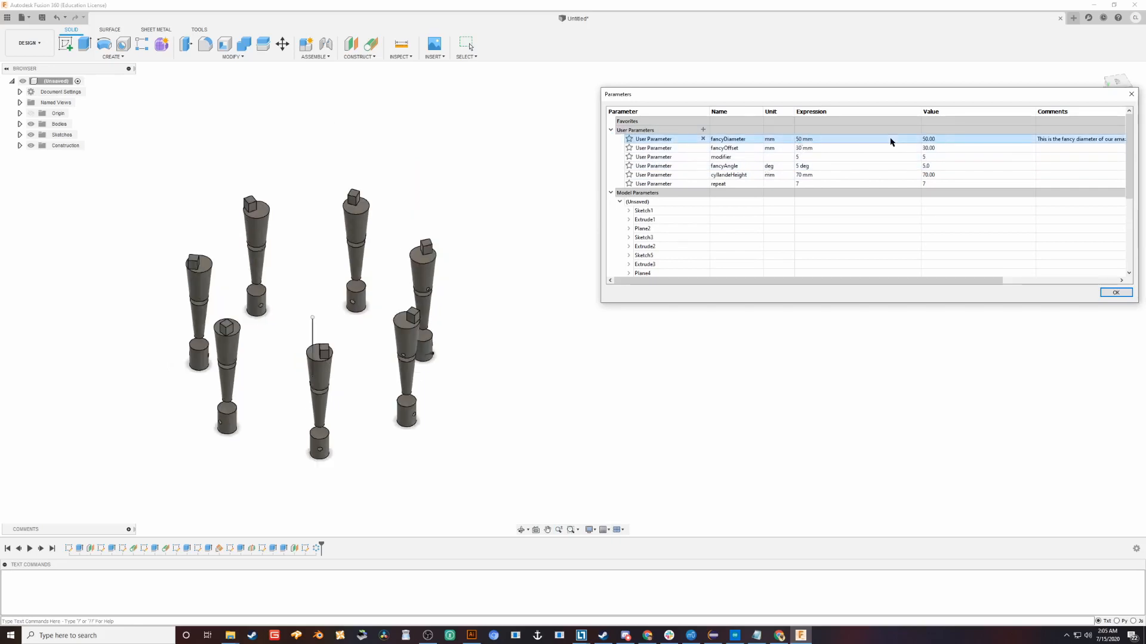
{"action": "double_click", "coordinate": [798, 148]}
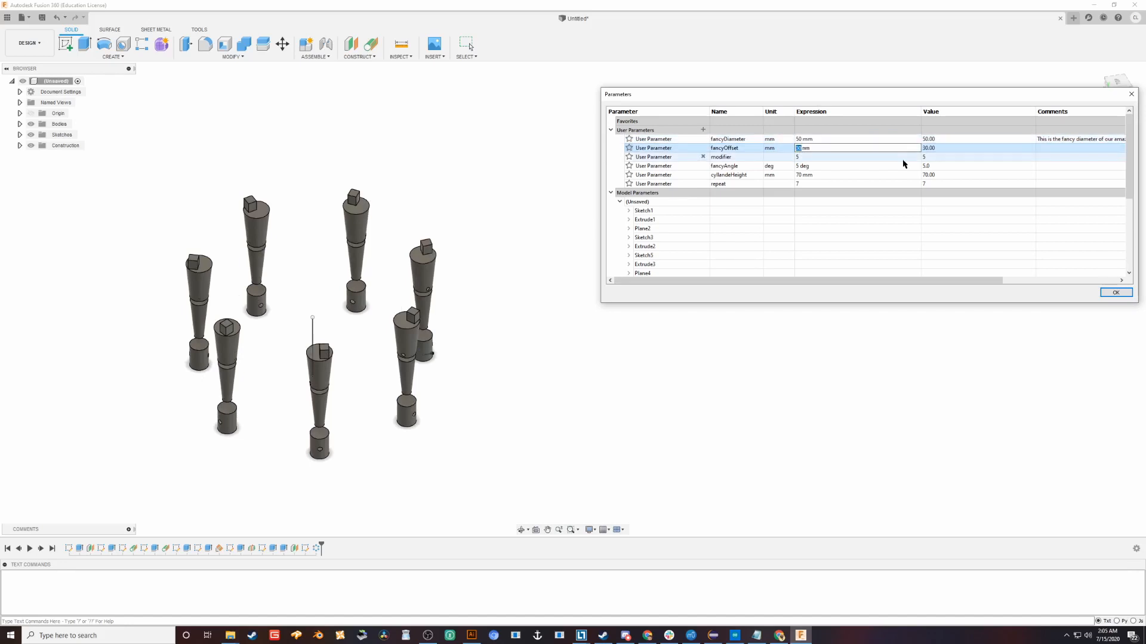
{"action": "key", "text": "Return"}
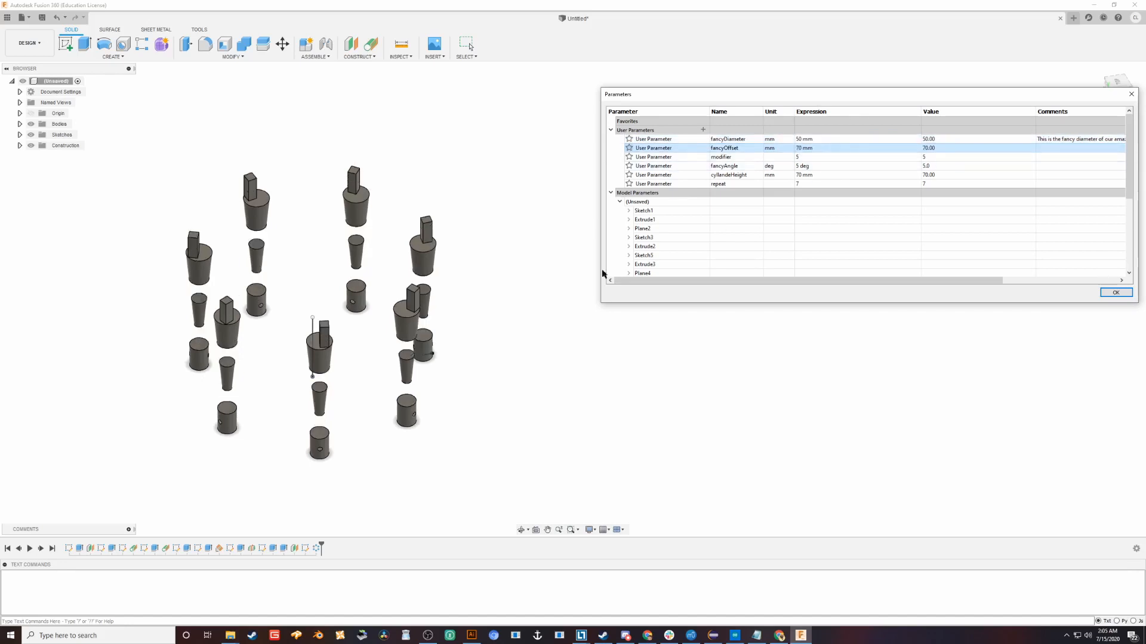
- Try a fancyAngle of 45 deg and inspect the patterned columns from above and from the side
{"action": "double_click", "coordinate": [797, 166]}
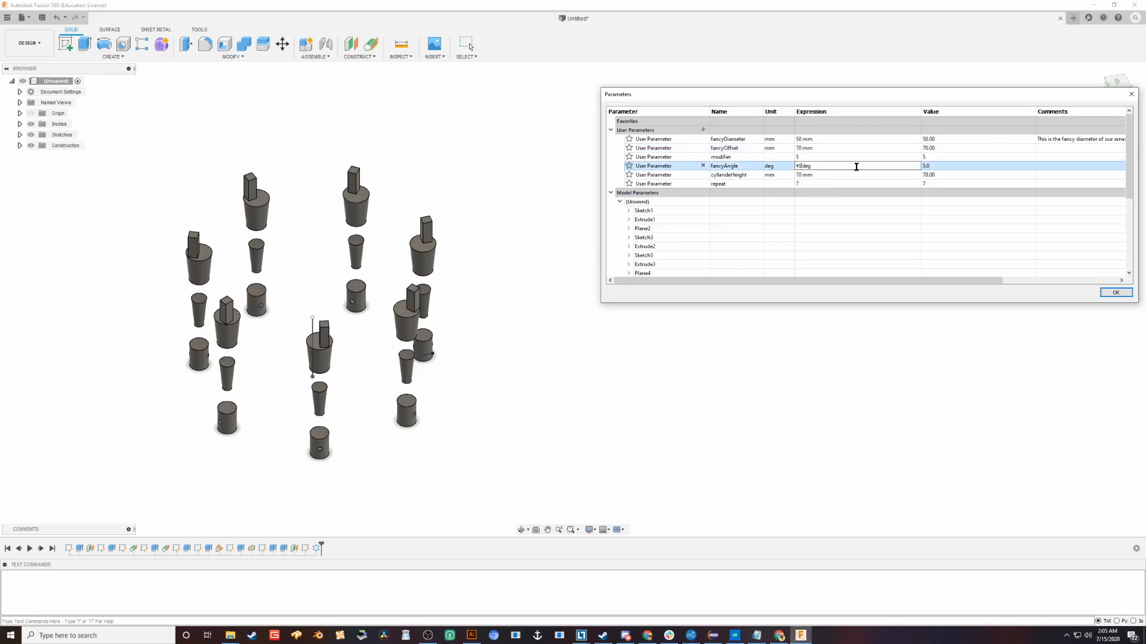
{"action": "type", "text": "45"}
{"action": "key", "text": "Return"}
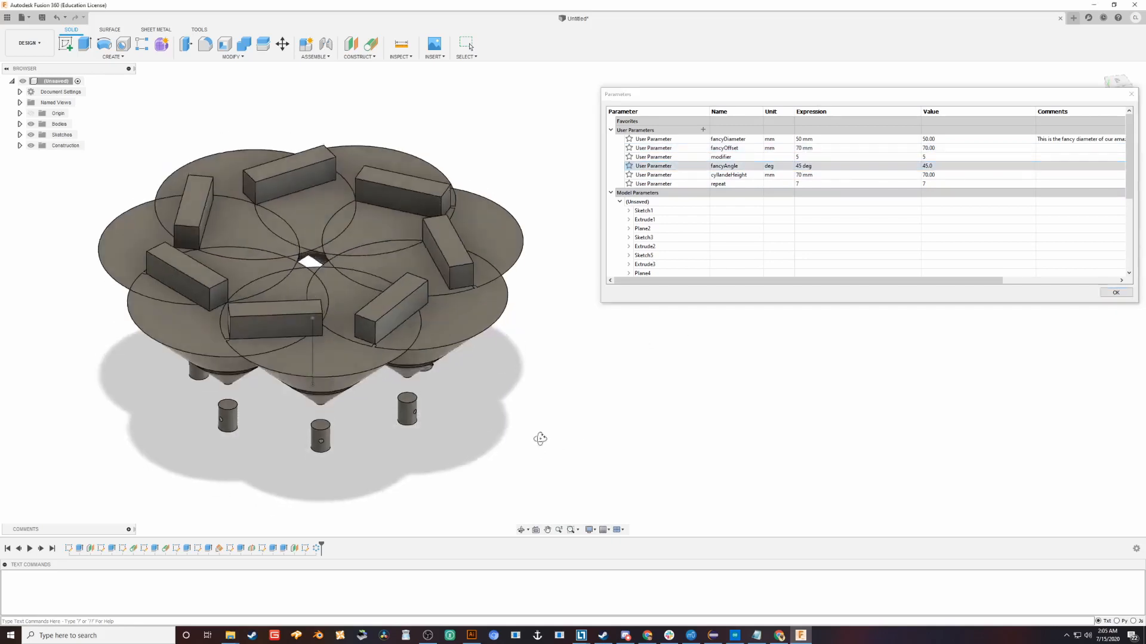
{"action": "middle_click_drag", "start_coordinate": [540, 438], "coordinate": [552, 468], "text": "shift"}
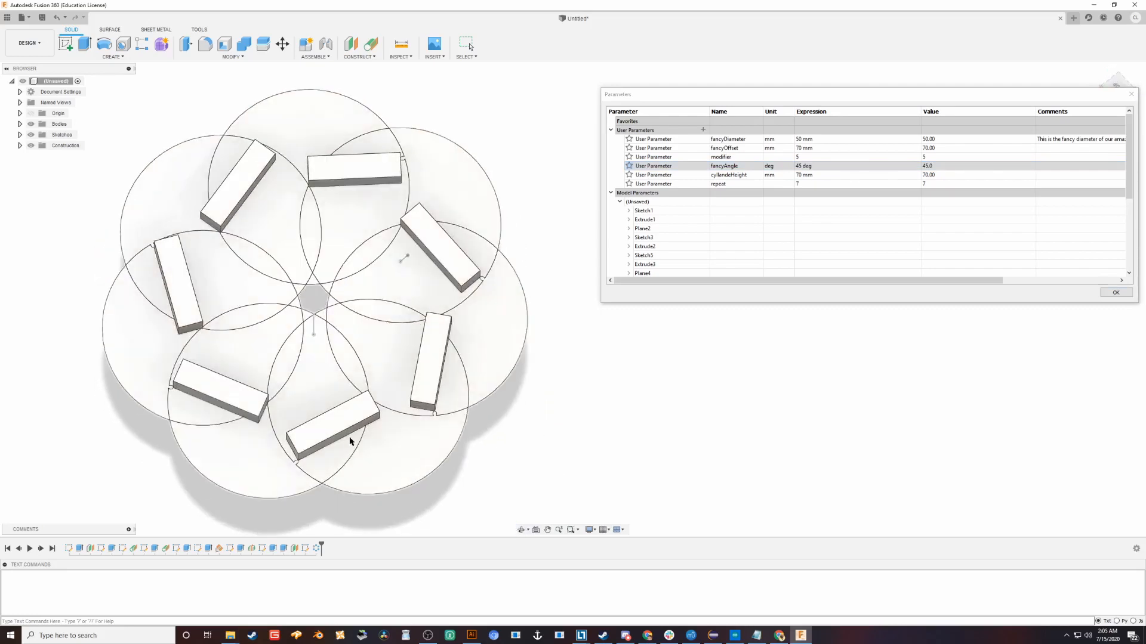
{"action": "middle_click_drag", "start_coordinate": [351, 441], "coordinate": [360, 431], "text": "shift"}
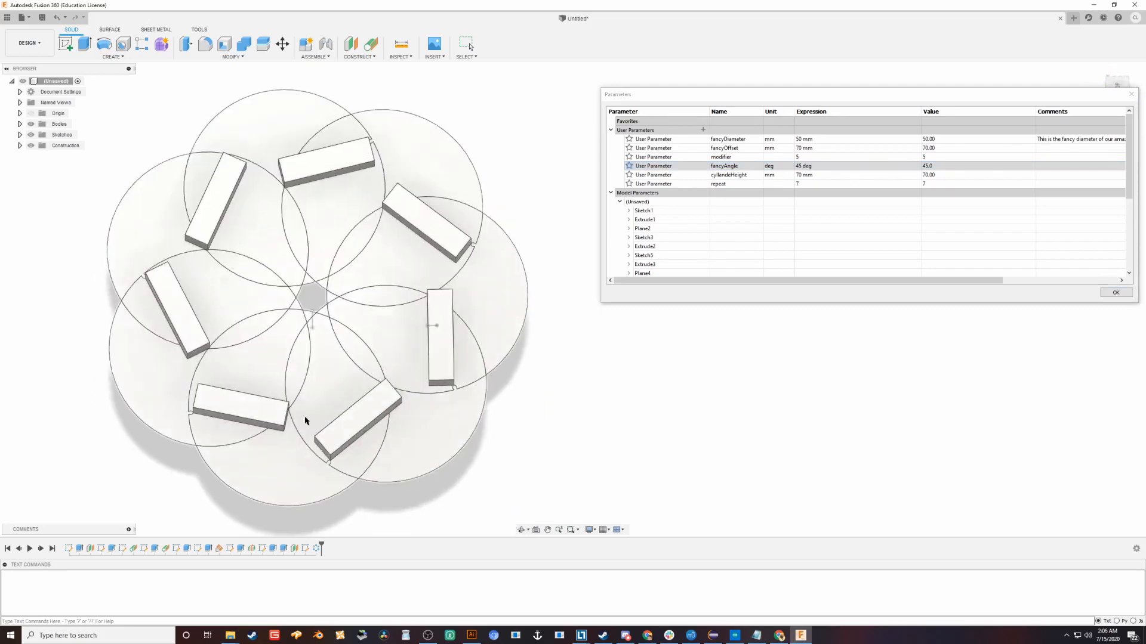
{"action": "middle_click_drag", "start_coordinate": [606, 399], "coordinate": [618, 328], "text": "shift"}
- Try a fancyAngle of 30 deg, and reduce it to 20 deg
{"action": "double_click", "coordinate": [799, 165]}
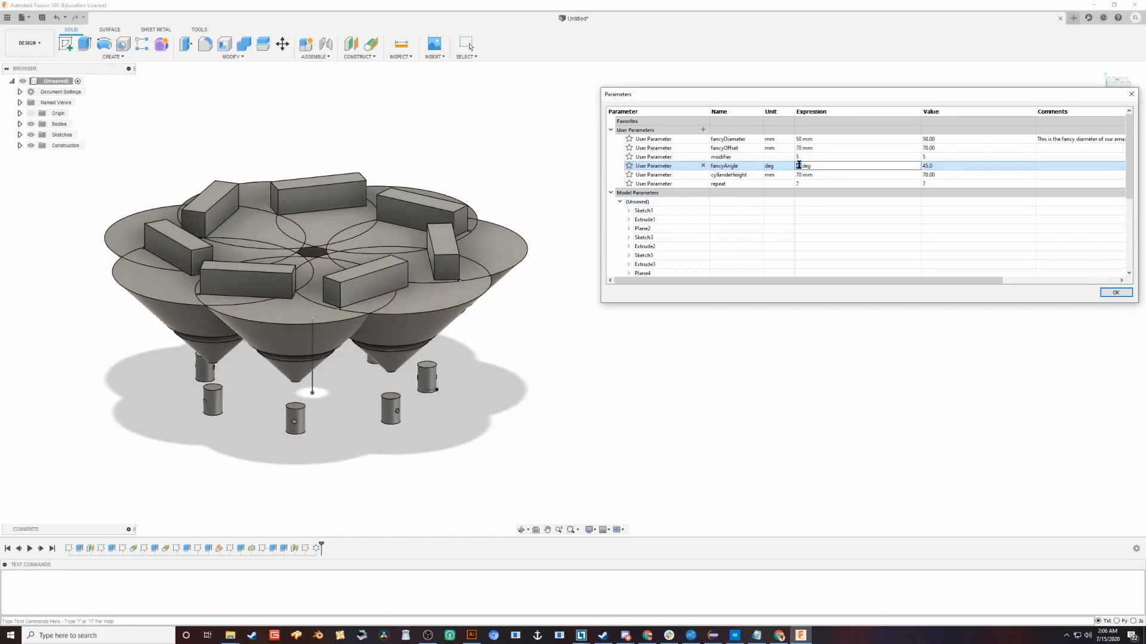
{"action": "type", "text": "30"}
{"action": "key", "text": "Return"}
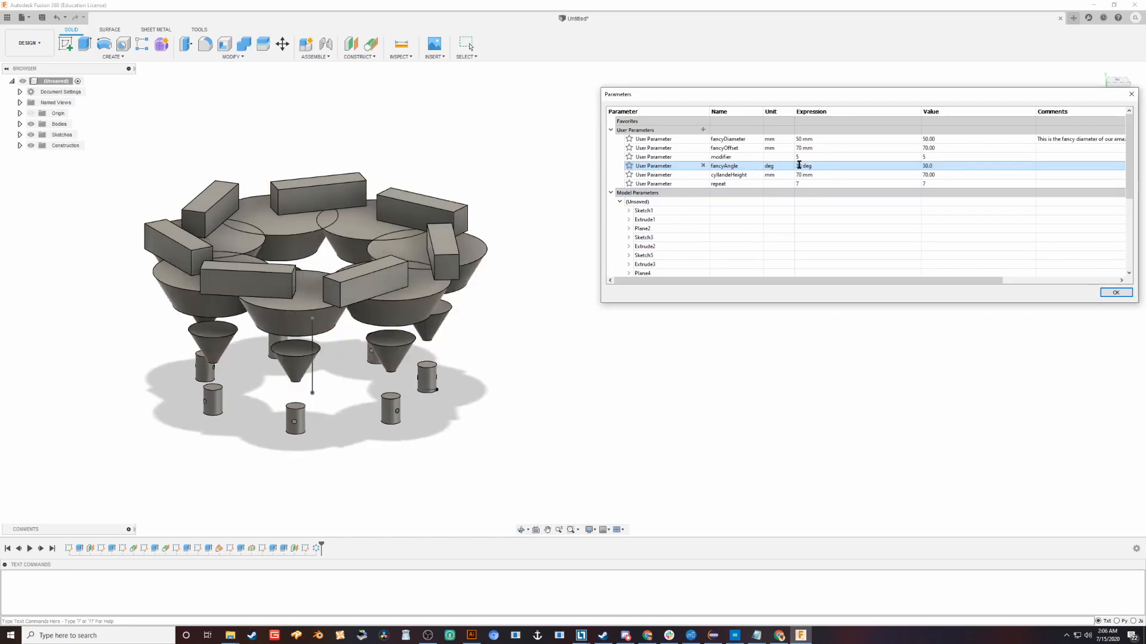
{"action": "type", "text": "20"}
{"action": "key", "text": "Return"}
{"action": "middle_click_drag", "start_coordinate": [464, 382], "coordinate": [489, 364]}
- Set the cylinder height user parameter to 90 mm
{"action": "left_click", "coordinate": [803, 174]}
{"action": "double_click", "coordinate": [800, 175]}
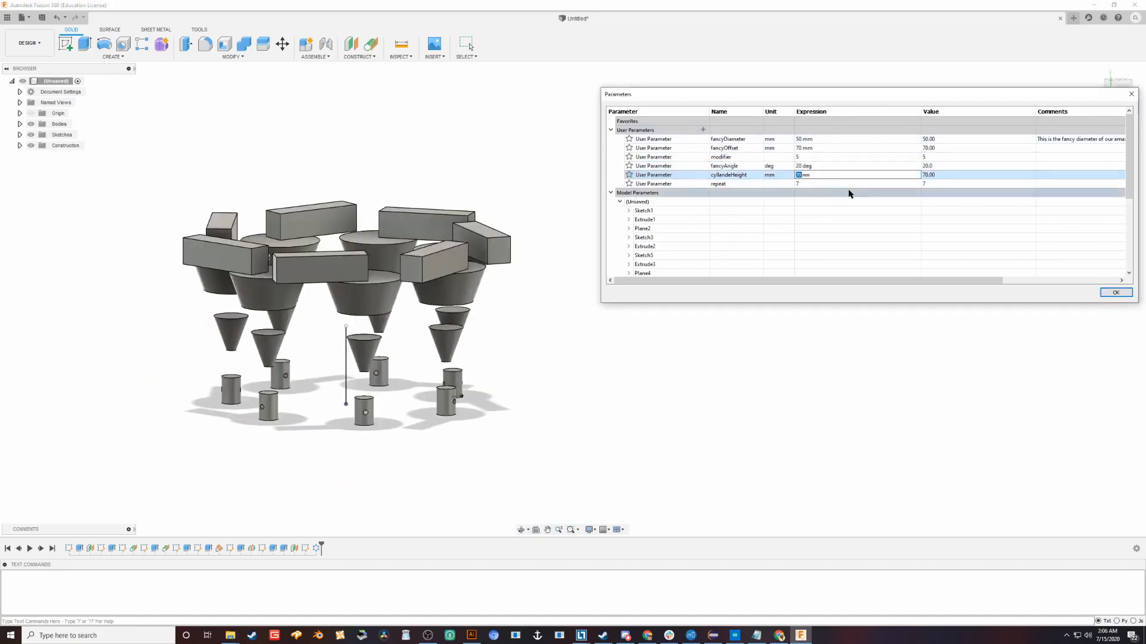
{"action": "key", "text": "Return"}
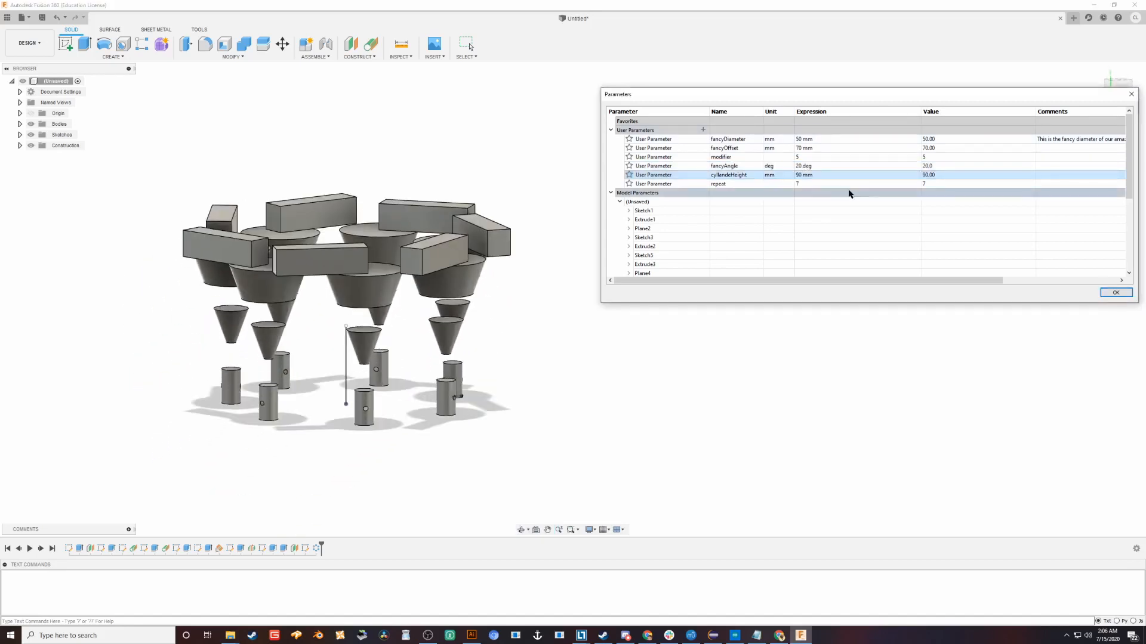
- Set the repeat user parameter to 20 and check the resulting ring of columns from above
{"action": "left_click", "coordinate": [807, 183]}
{"action": "left_click", "coordinate": [806, 183]}
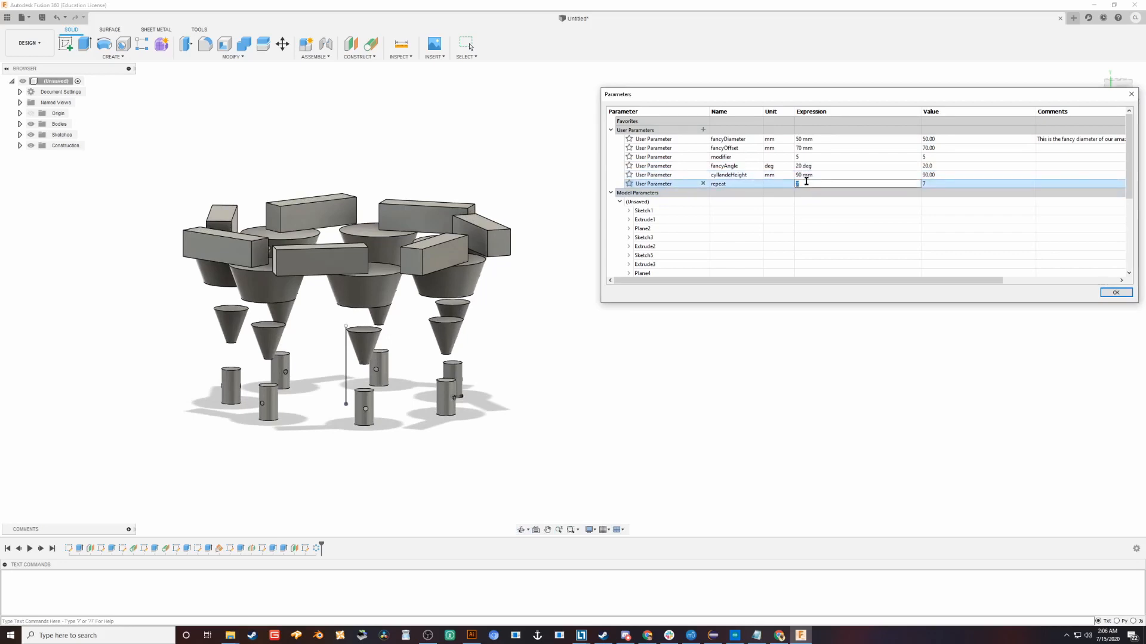
{"action": "type", "text": "20"}
{"action": "key", "text": "Return"}
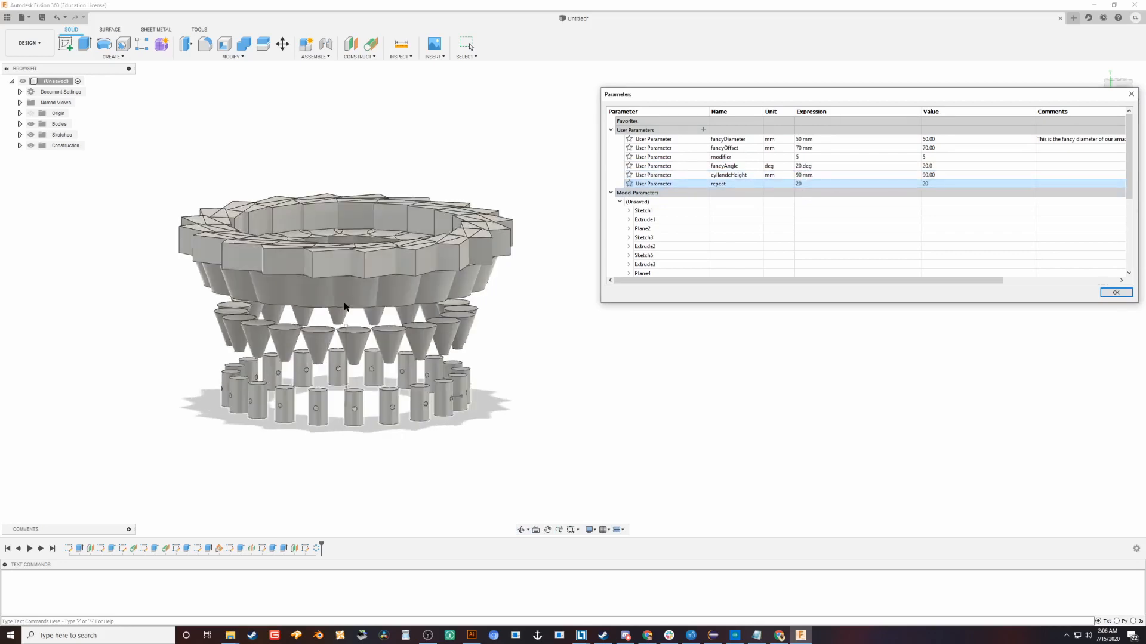
{"action": "middle_click_drag", "start_coordinate": [346, 307], "coordinate": [314, 357], "text": "shift"}
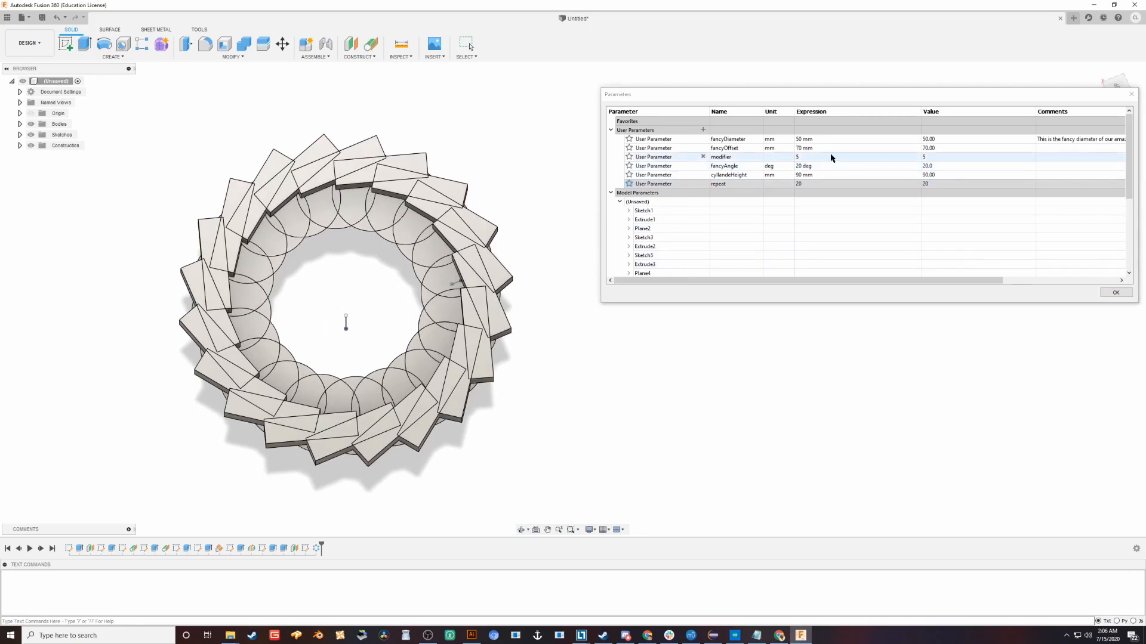
- Set the modifier user parameter to 20 for the patterned columns
{"action": "double_click", "coordinate": [803, 158]}
{"action": "middle_click_drag", "start_coordinate": [530, 357], "coordinate": [548, 322]}
{"action": "middle_click_drag", "start_coordinate": [566, 378], "coordinate": [574, 272], "text": "shift"}
{"action": "double_click", "coordinate": [806, 156]}
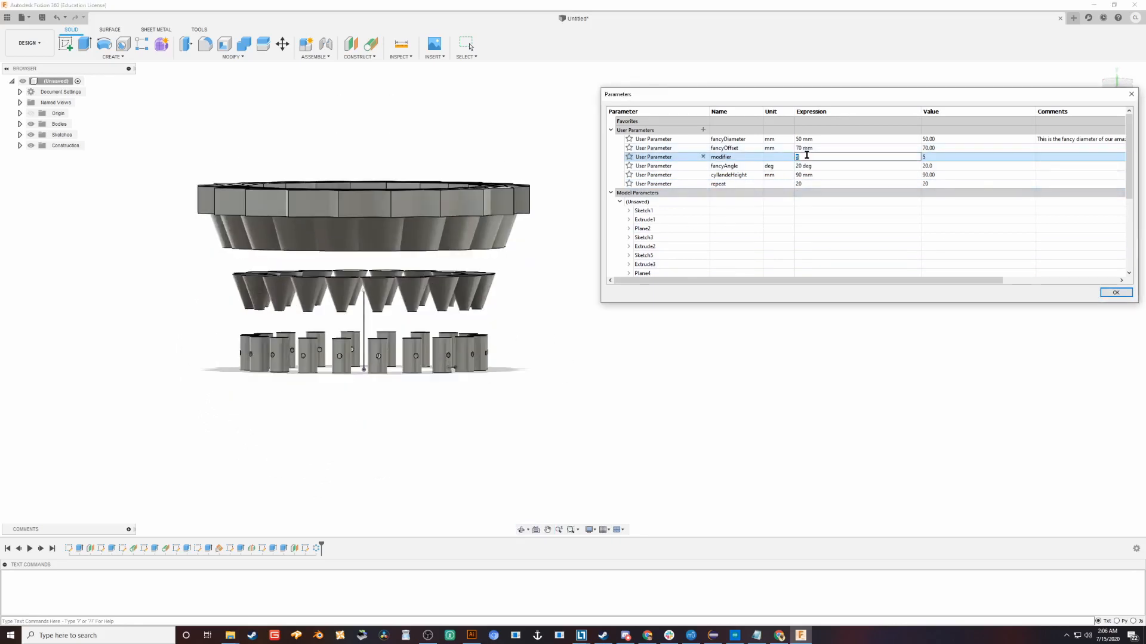
{"action": "type", "text": "20"}
{"action": "key", "text": "Return"}
{"action": "scroll", "coordinate": [411, 301], "scroll_direction": "down", "scroll_amount": 4}
{"action": "middle_click_drag", "start_coordinate": [457, 185], "coordinate": [567, 281], "text": "shift"}
- Raise the repeat user parameter to 40 and close the parameter table
{"action": "double_click", "coordinate": [800, 139]}
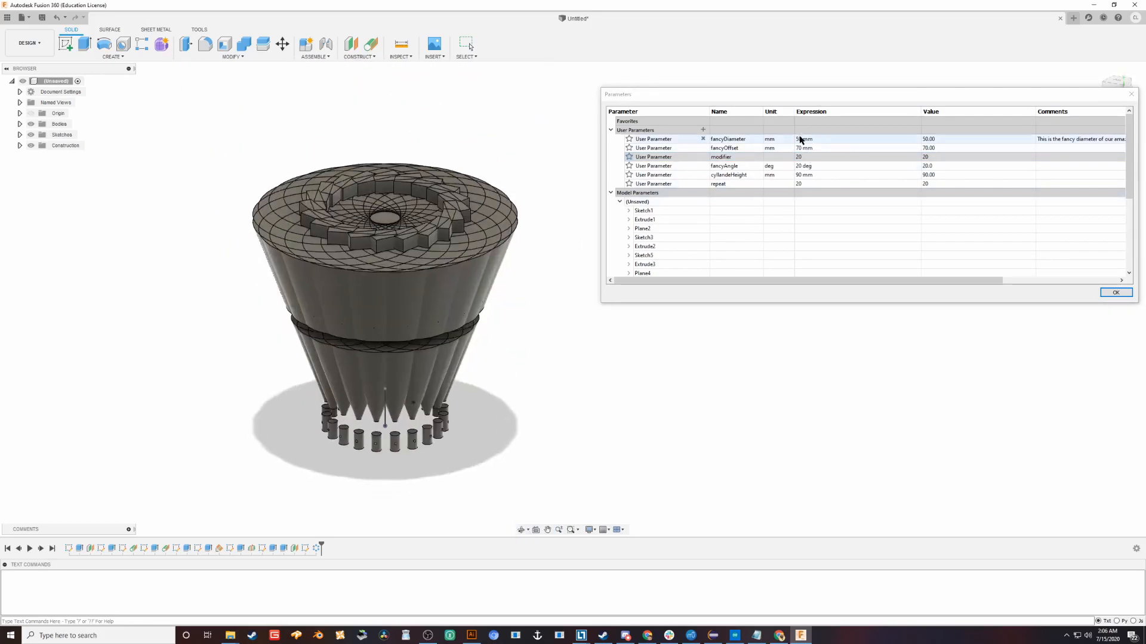
{"action": "double_click", "coordinate": [809, 184]}
{"action": "type", "text": "40"}
{"action": "key", "text": "Return"}
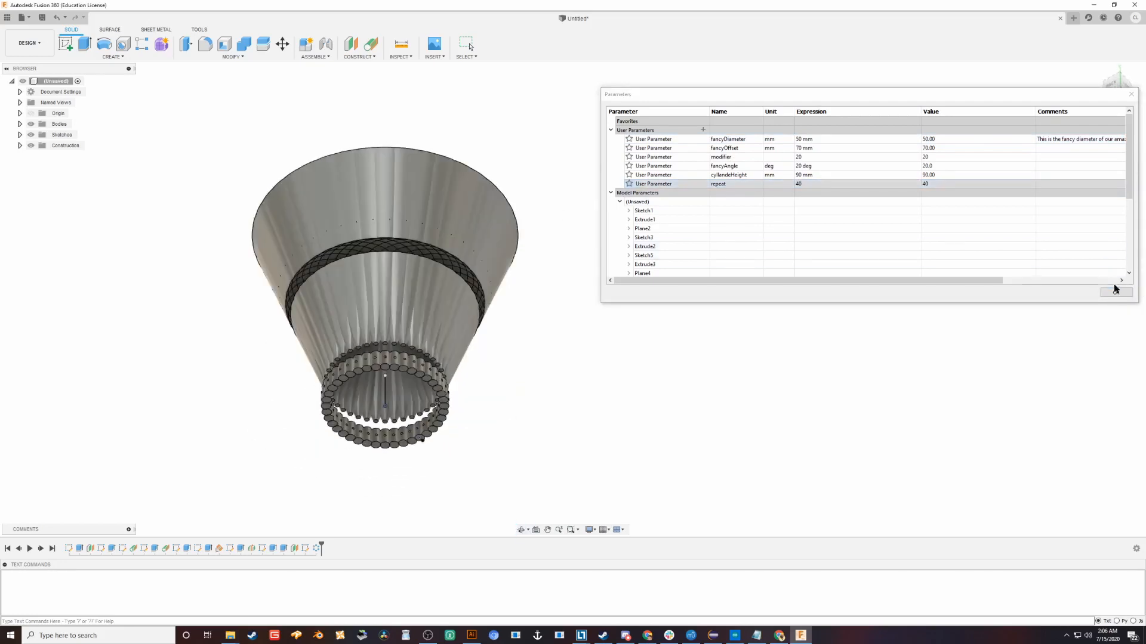
{"action": "key", "text": "Return"}
- Combine all the patterned bodies into a single body using the Join operation
{"action": "middle_click_drag", "start_coordinate": [611, 228], "coordinate": [306, 126], "text": "shift"}
{"action": "left_click_drag", "start_coordinate": [289, 105], "coordinate": [773, 497]}
{"action": "middle_click_drag", "start_coordinate": [770, 490], "coordinate": [656, 361], "text": "shift"}
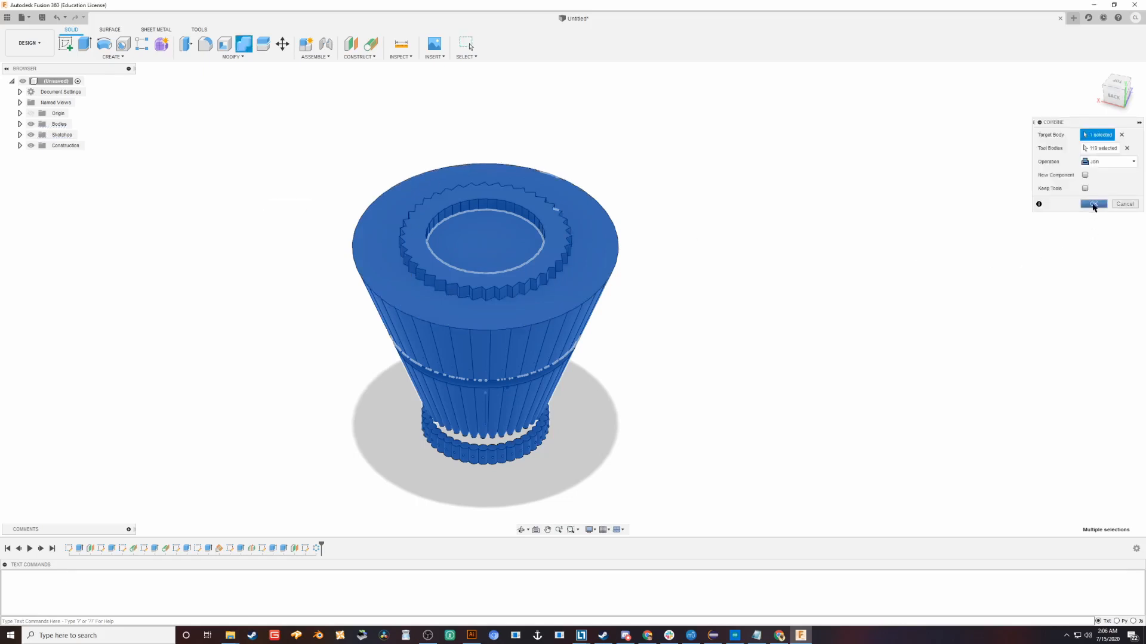
{"action": "left_click", "coordinate": [1094, 204]}
{"action": "left_click", "coordinate": [672, 388]}
{"action": "middle_click_drag", "start_coordinate": [706, 358], "coordinate": [406, 224], "text": "shift"}
{"action": "scroll", "coordinate": [466, 339], "scroll_direction": "up", "scroll_amount": 6}
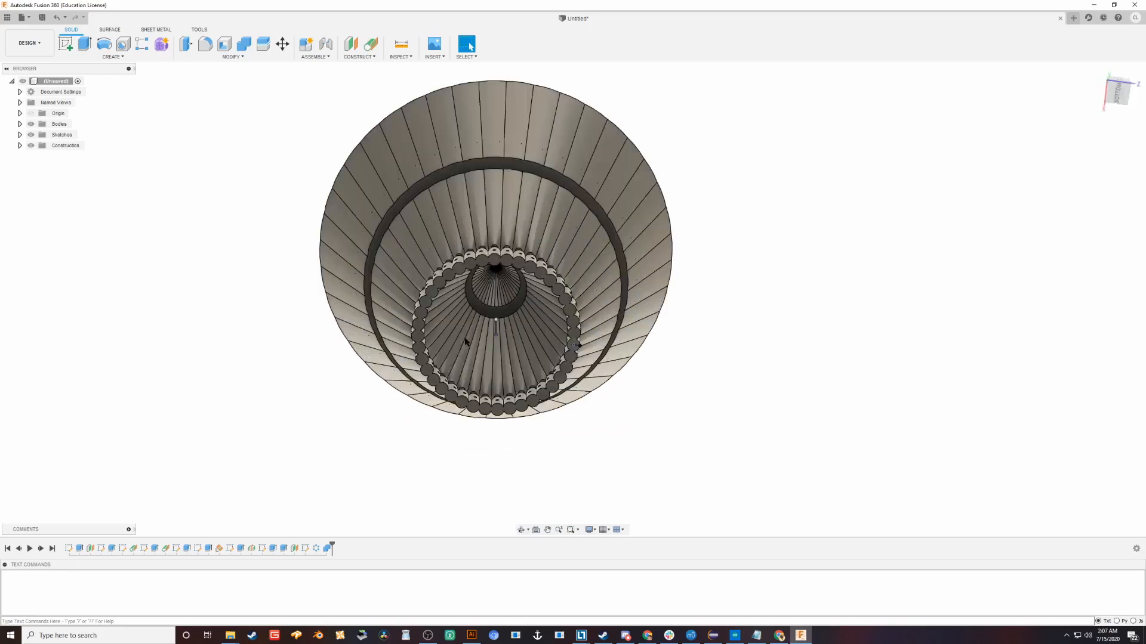
{"action": "middle_click_drag", "start_coordinate": [470, 328], "coordinate": [571, 303], "text": "shift"}
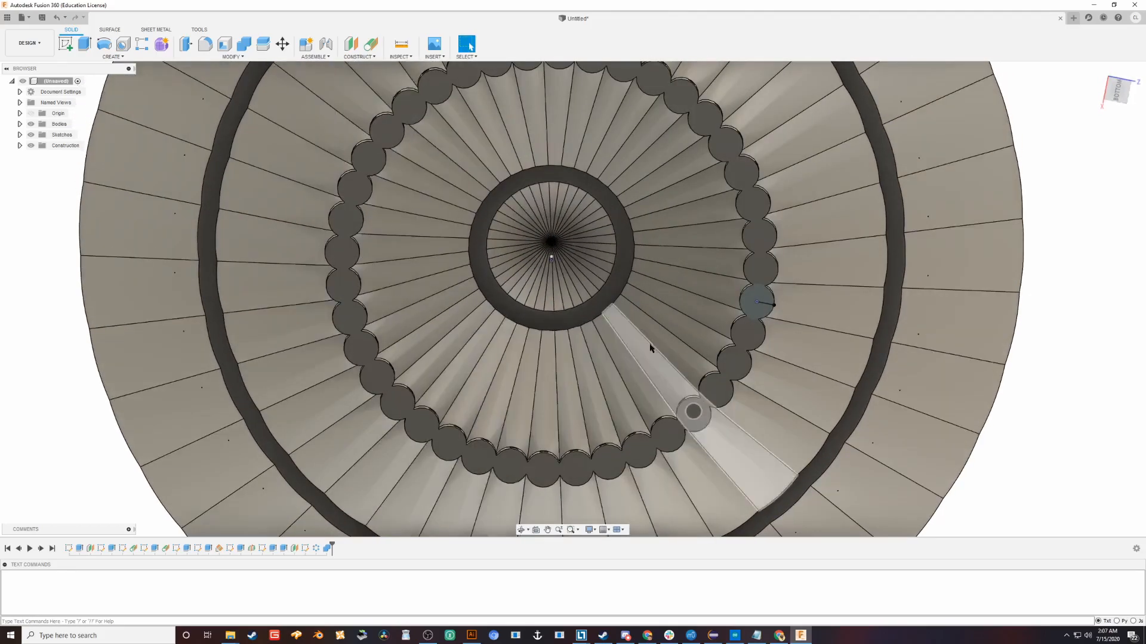
{"action": "scroll", "coordinate": [615, 346], "scroll_direction": "down", "scroll_amount": 6}
{"action": "middle_click_drag", "start_coordinate": [404, 240], "coordinate": [386, 332], "text": "shift"}
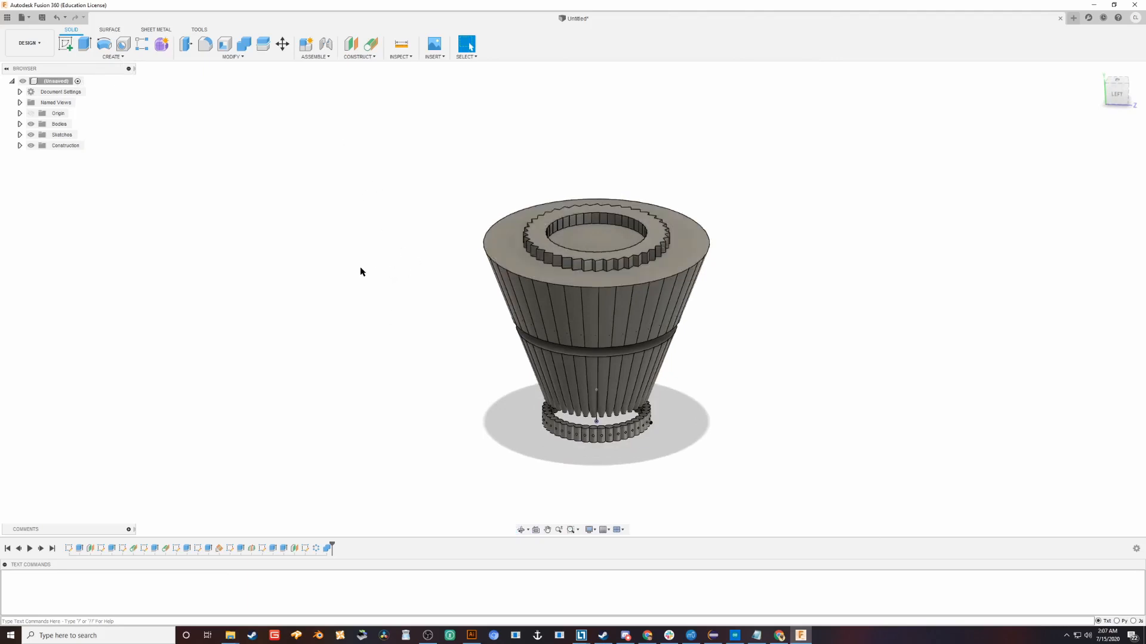
- Reopen the parameter table, try a repeat of 20 on the combined model, and restore it to 40
{"action": "left_click", "coordinate": [230, 58]}
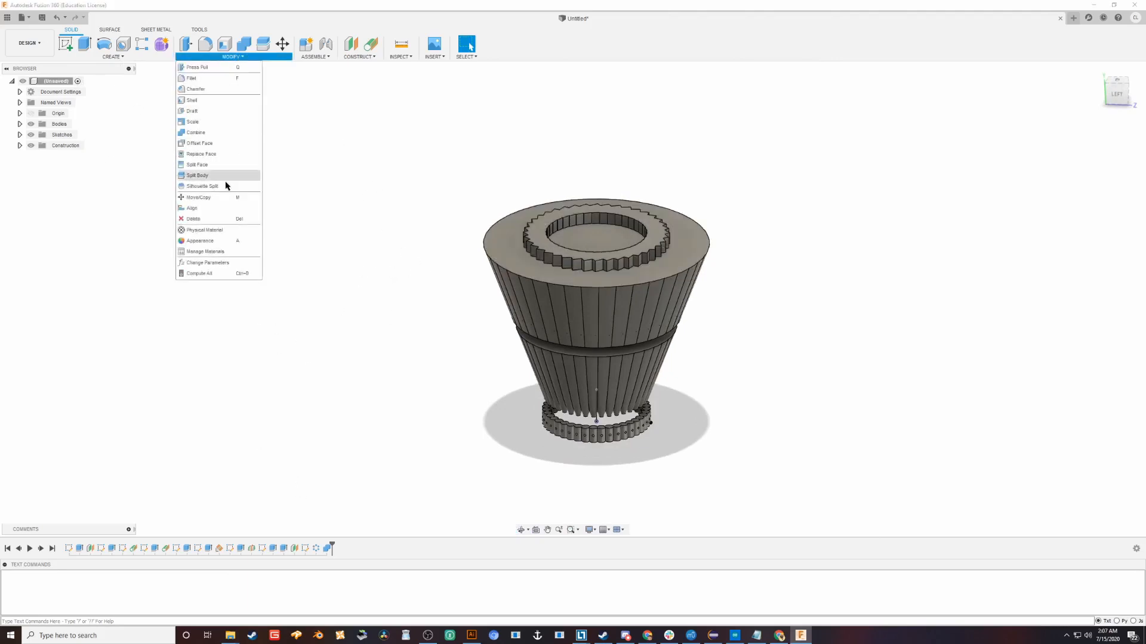
{"action": "left_click", "coordinate": [208, 263]}
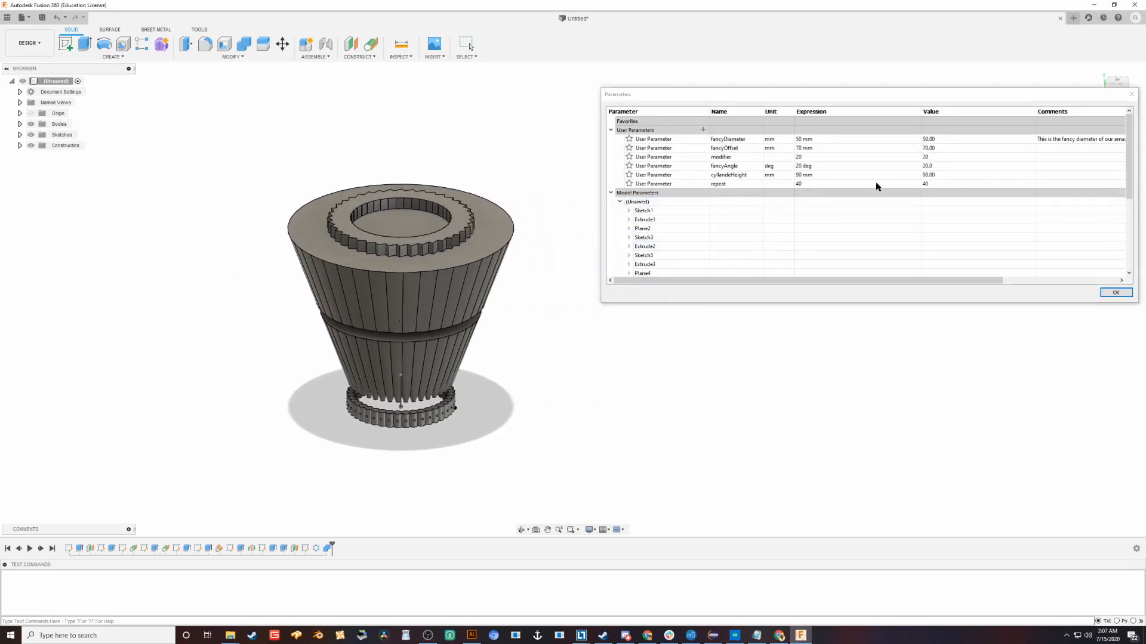
{"action": "double_click", "coordinate": [803, 185]}
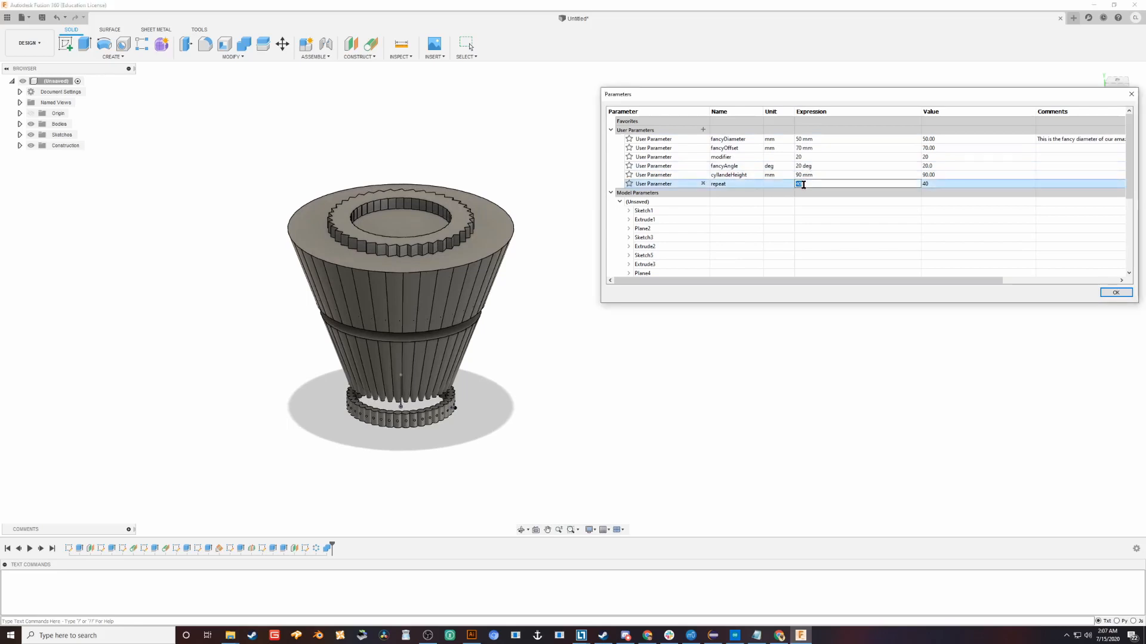
{"action": "key", "text": "Return"}
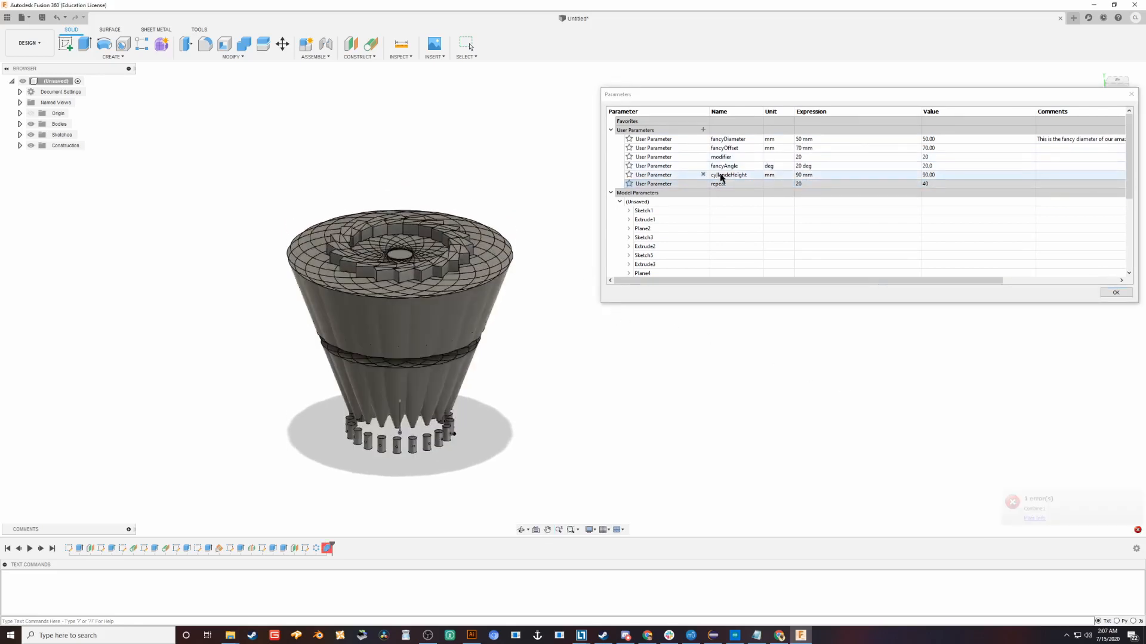
{"action": "double_click", "coordinate": [803, 184]}
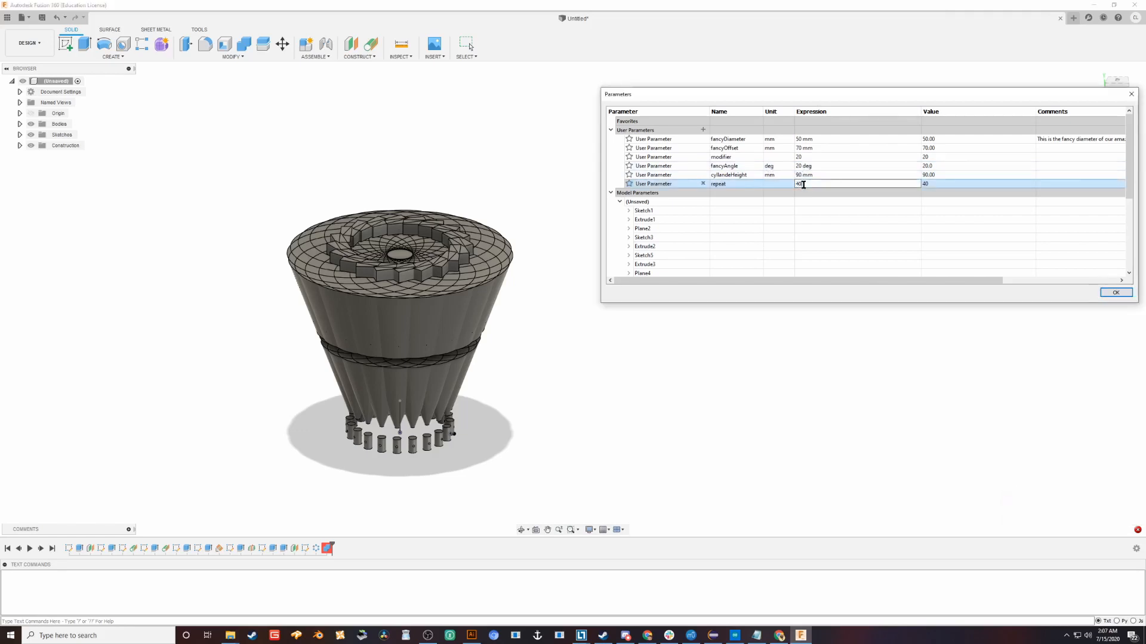
{"action": "type", "text": "40"}
{"action": "key", "text": "Return"}
- Try a repeat of 50 on the combined model, and return it to 40
{"action": "double_click", "coordinate": [799, 183]}
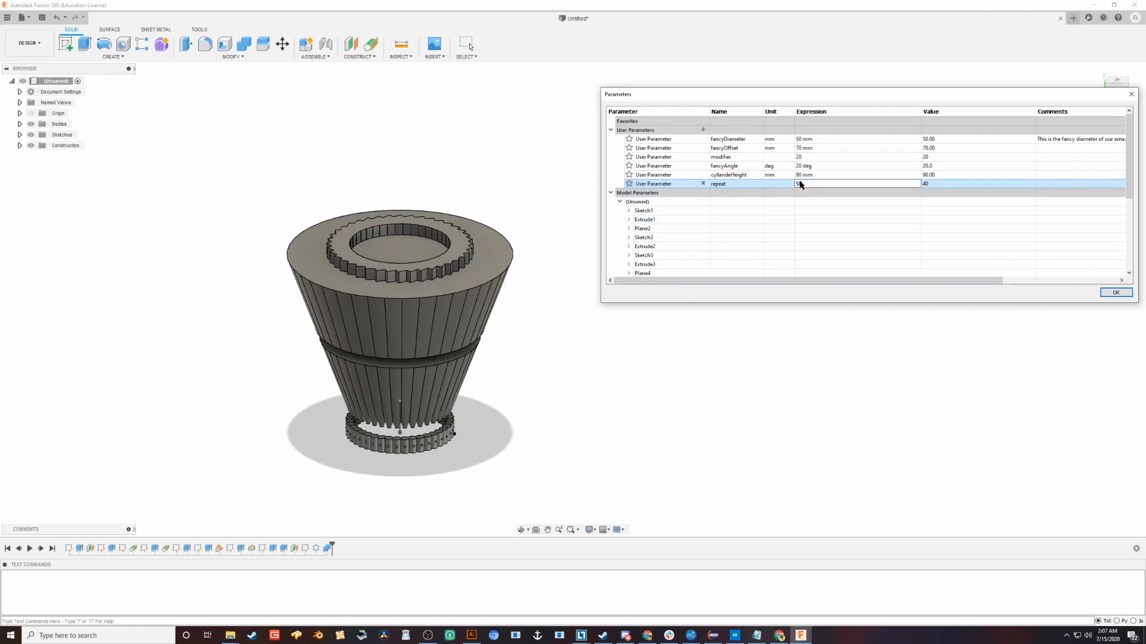
{"action": "type", "text": "50"}
{"action": "key", "text": "Return"}
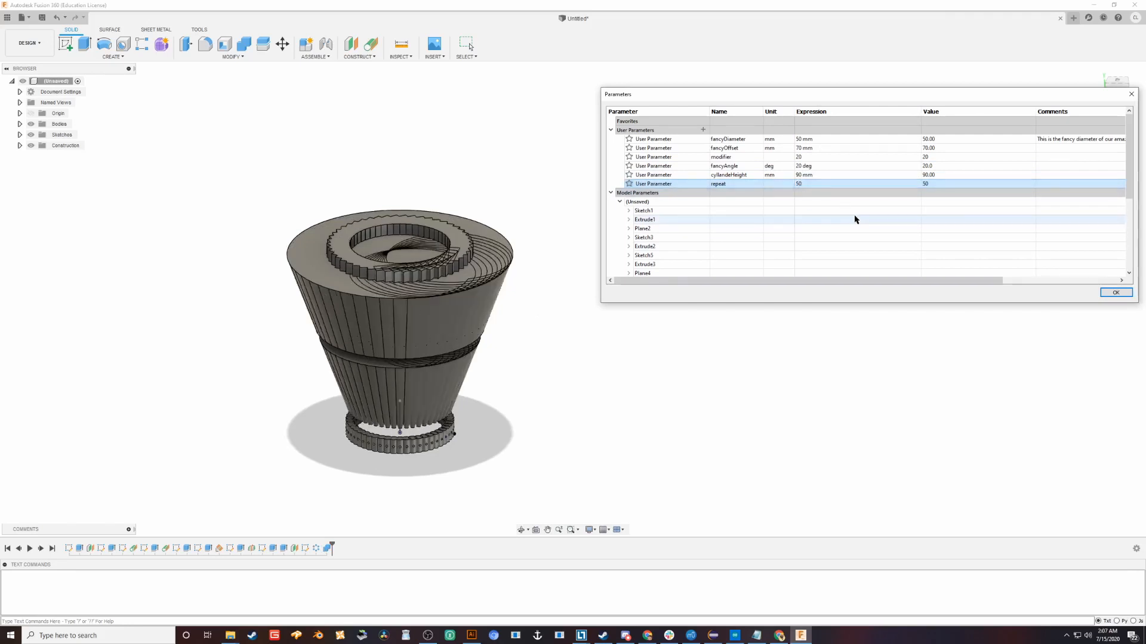
{"action": "double_click", "coordinate": [806, 182]}
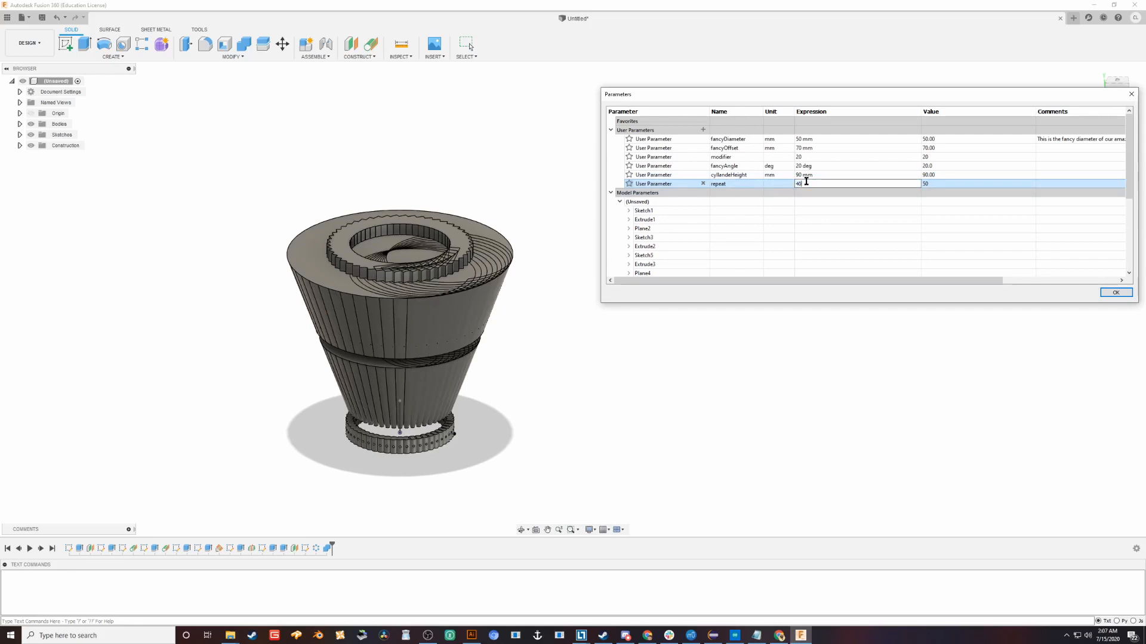
{"action": "key", "text": "Return"}
{"action": "left_click", "coordinate": [800, 175]}
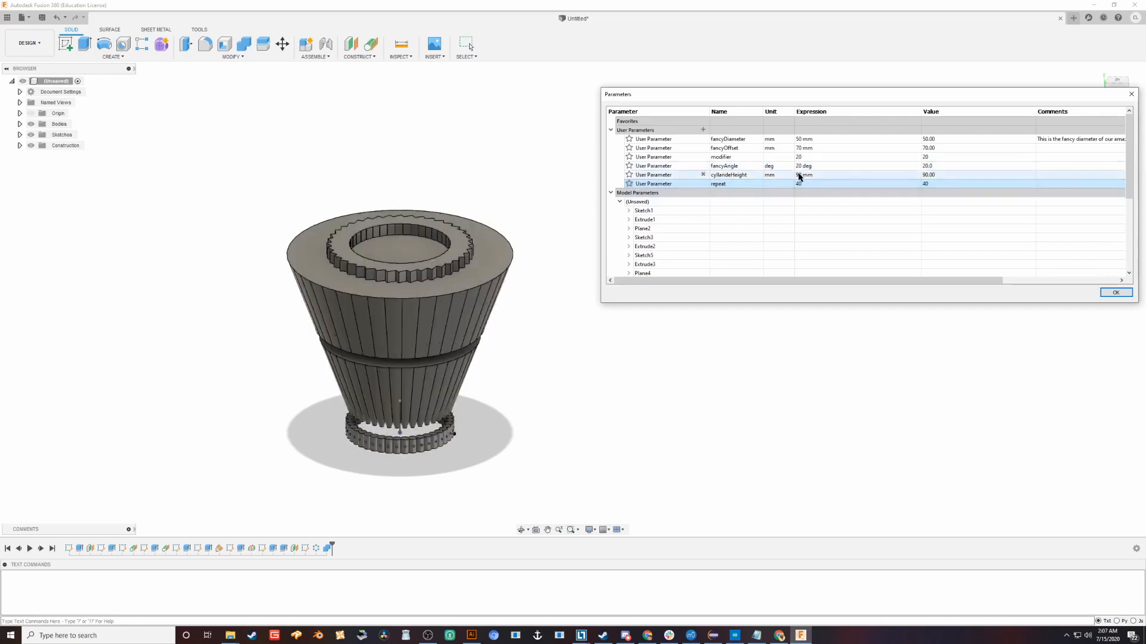
{"action": "left_click", "coordinate": [800, 175]}
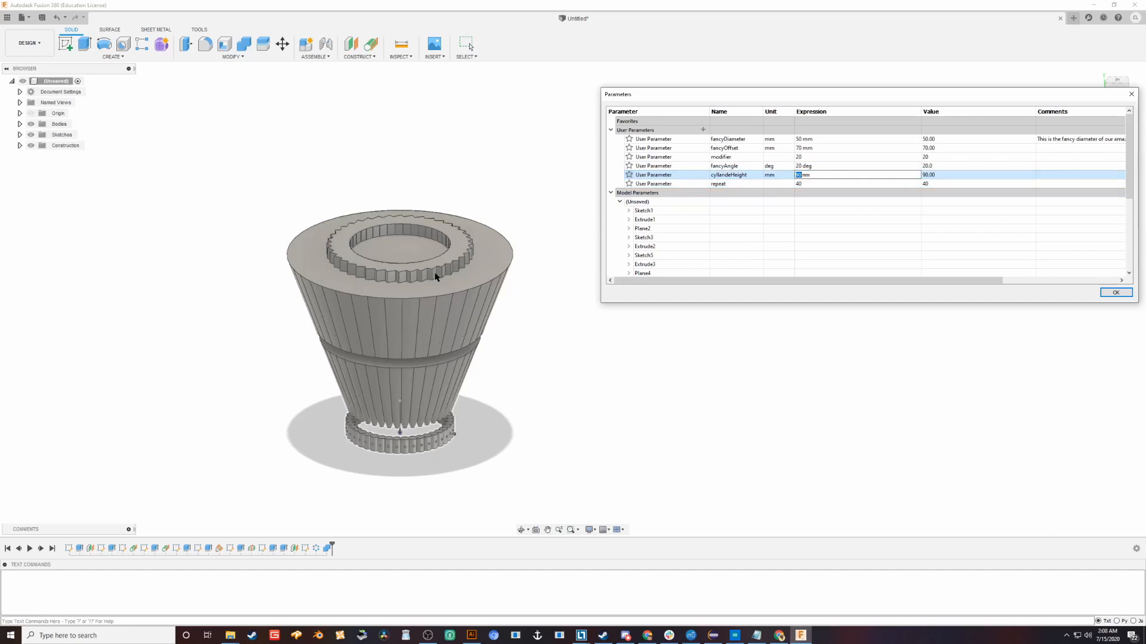
{"action": "scroll", "coordinate": [736, 244], "scroll_direction": "down", "scroll_amount": 5}
{"action": "scroll", "coordinate": [628, 242], "scroll_direction": "up", "scroll_amount": 5}
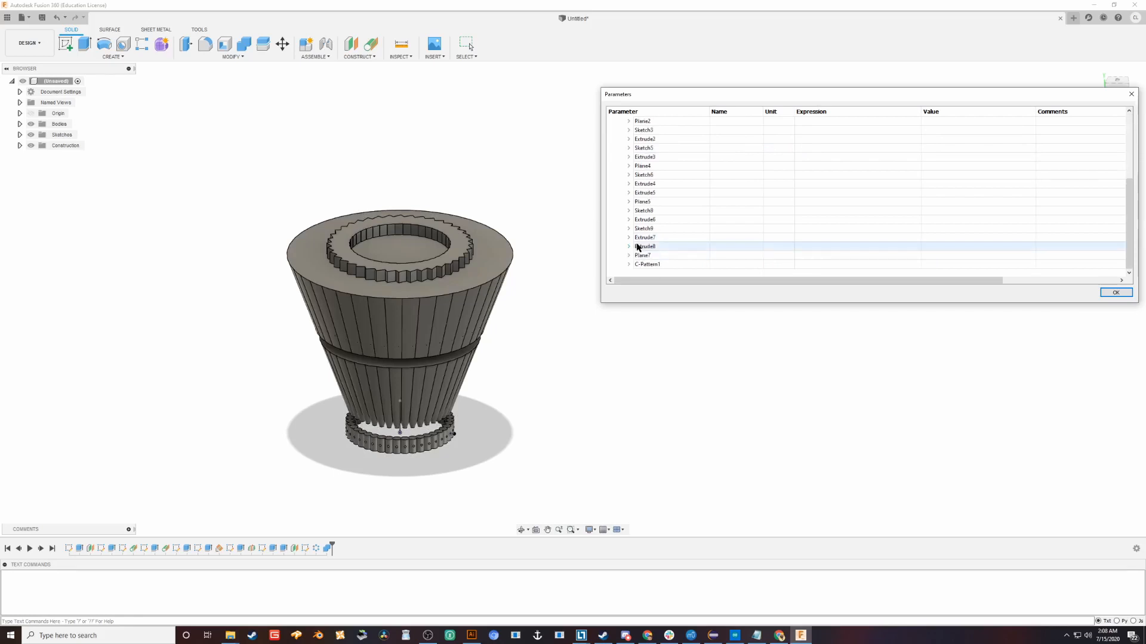
- Set the user parameters fancyAngle to 30 deg and modifier to 10
{"action": "left_click", "coordinate": [770, 166]}
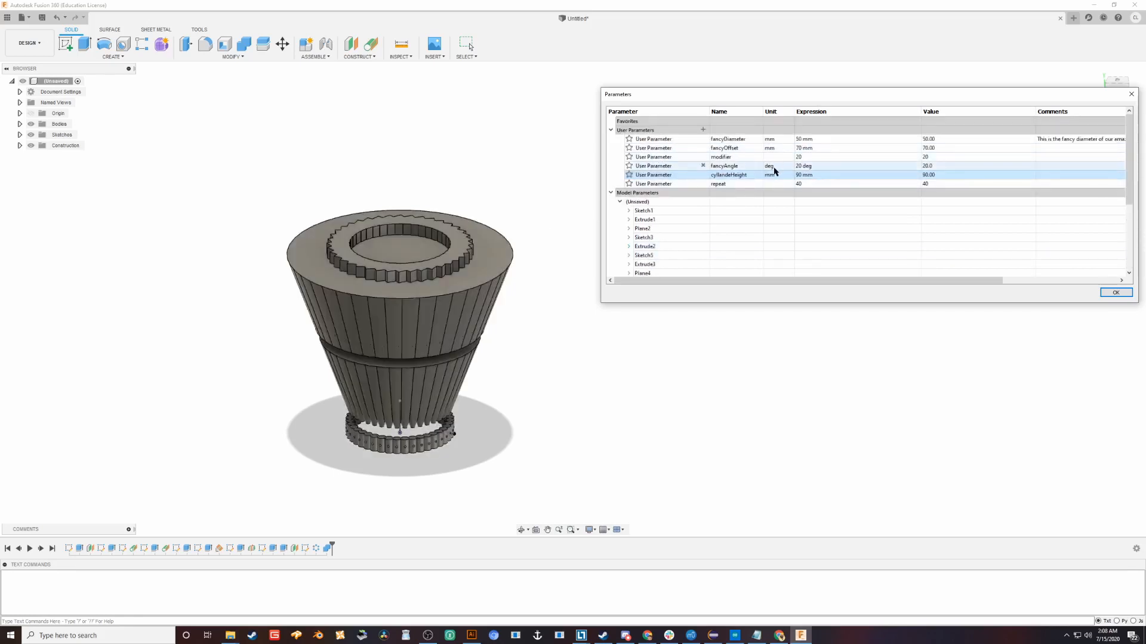
{"action": "left_click", "coordinate": [798, 166]}
{"action": "type", "text": "5"}
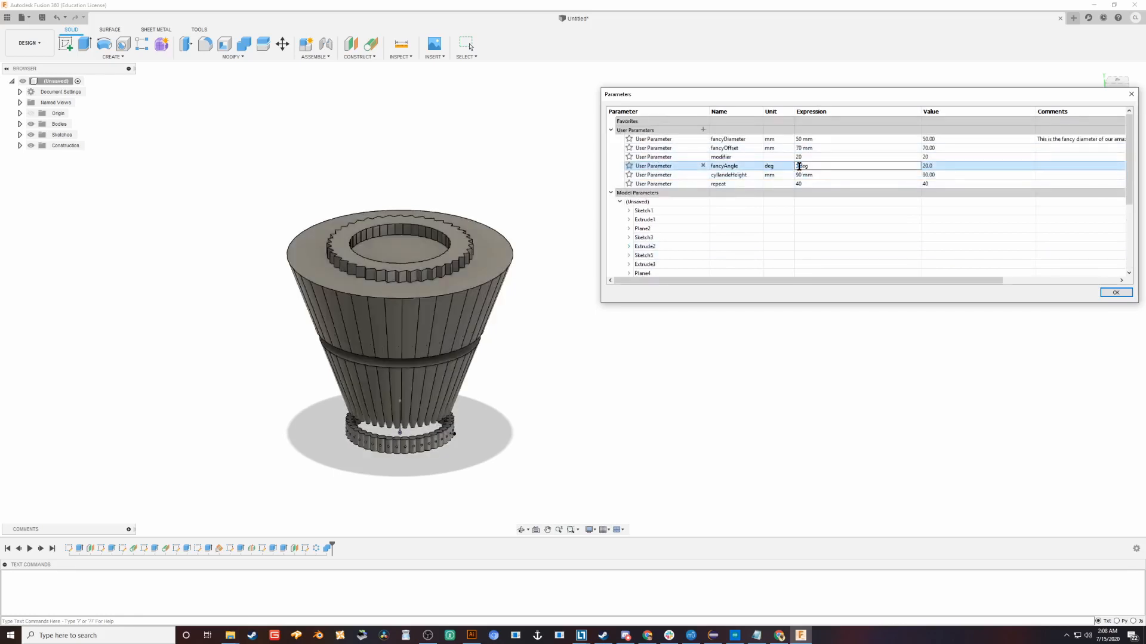
{"action": "key", "text": "Return"}
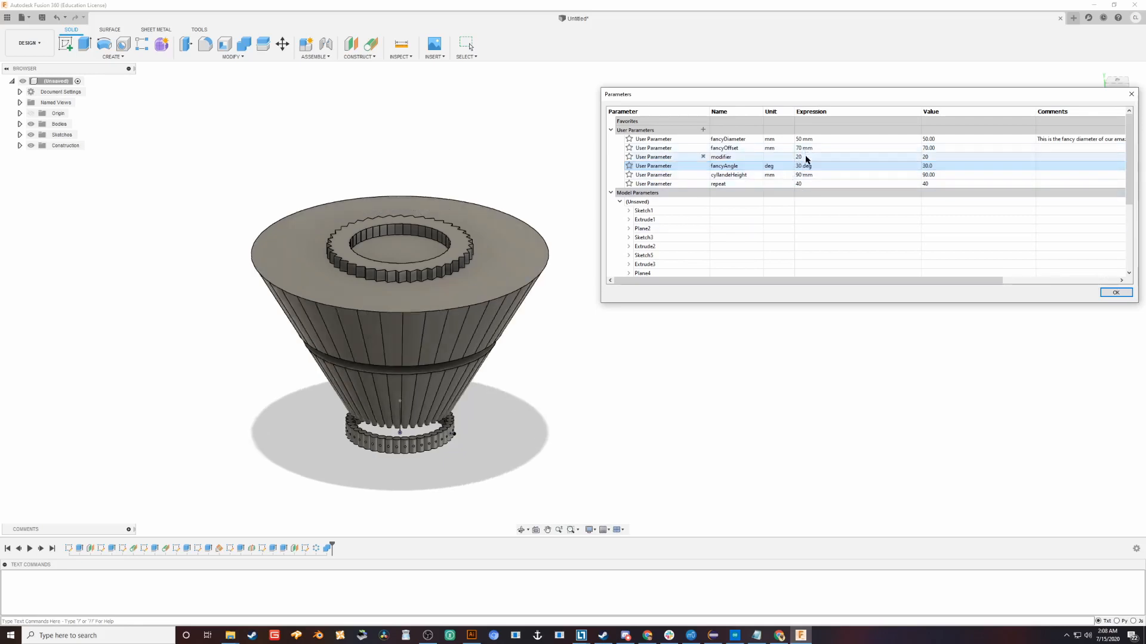
{"action": "left_click", "coordinate": [806, 157]}
{"action": "type", "text": "10"}
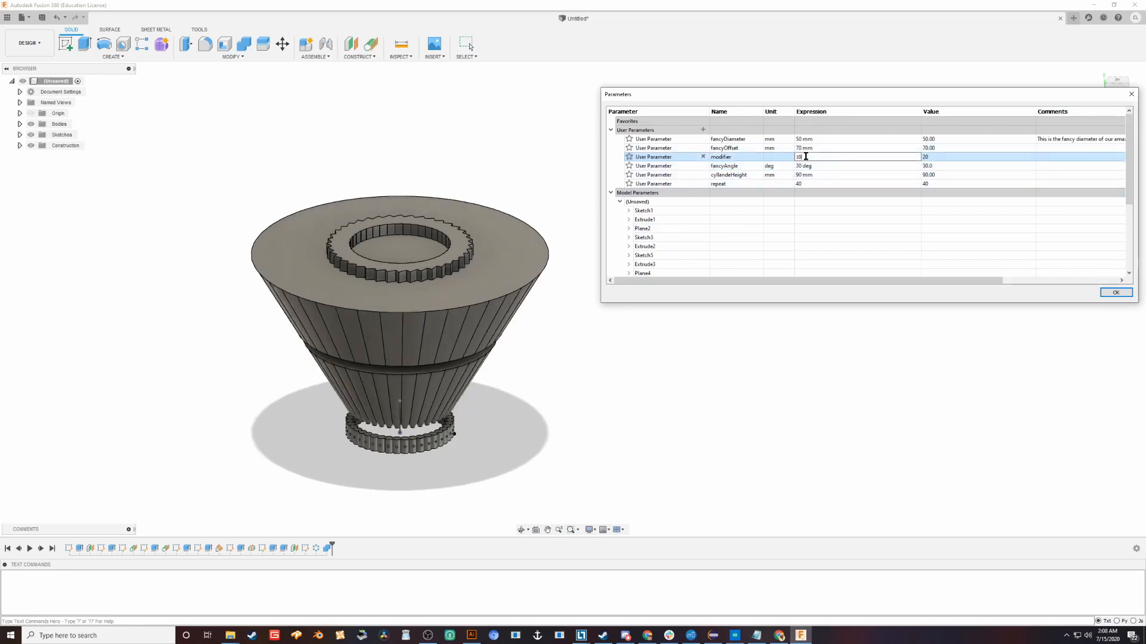
{"action": "key", "text": "Return"}
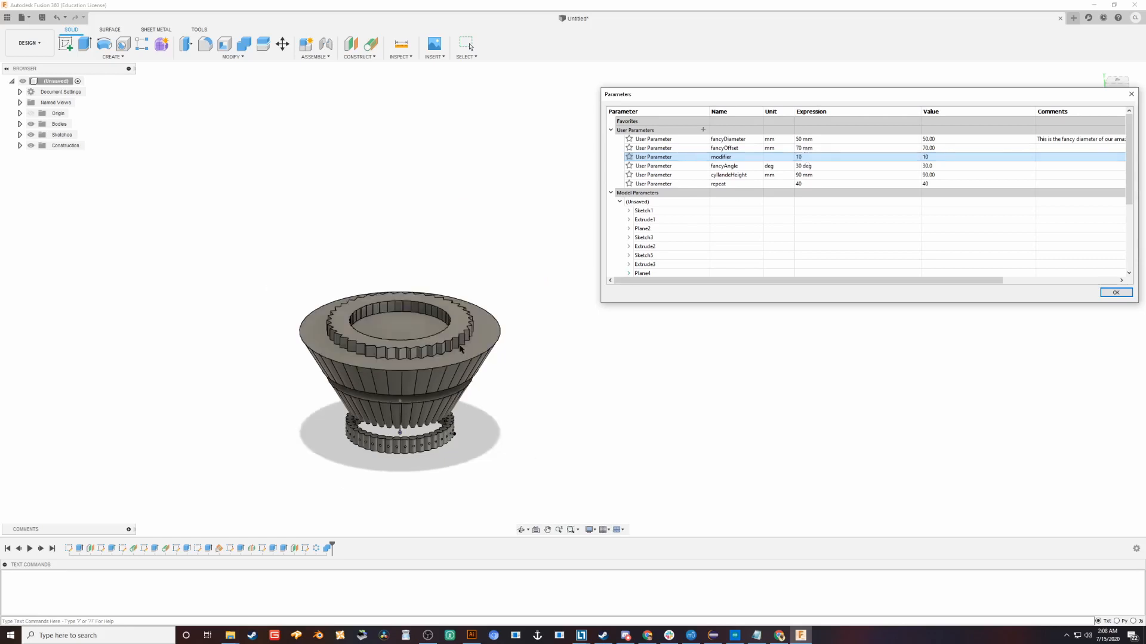
- Set the fancyDiameter user parameter to 70 mm and close the parameter table
{"action": "left_click", "coordinate": [803, 139]}
{"action": "left_click", "coordinate": [799, 139]}
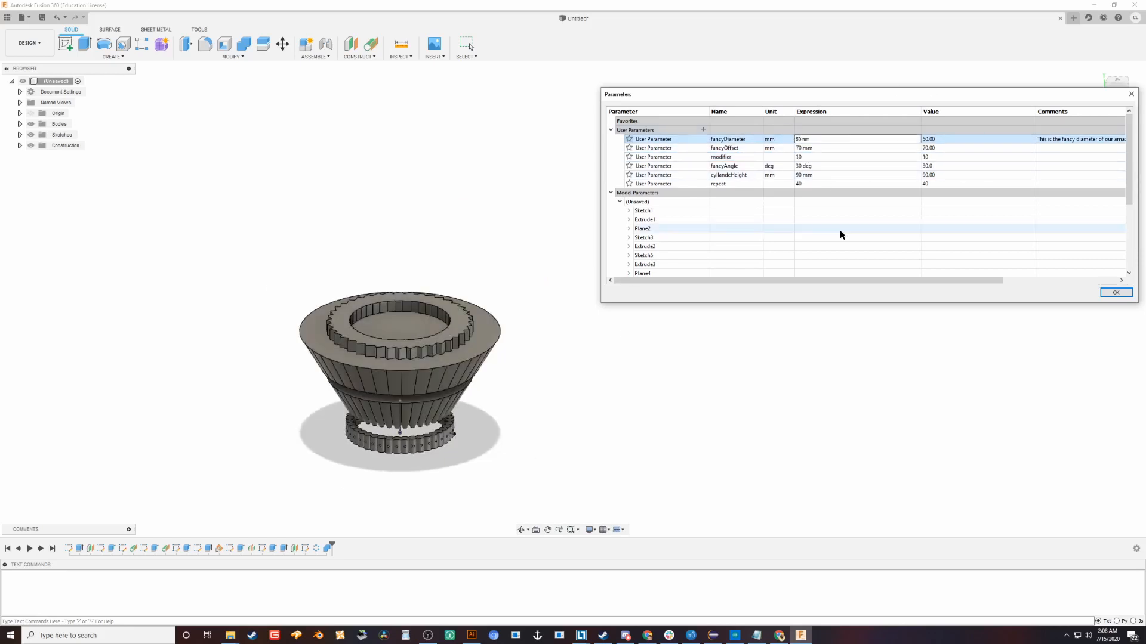
{"action": "key", "text": "BackSpace"}
{"action": "type", "text": "7"}
{"action": "key", "text": "Return"}
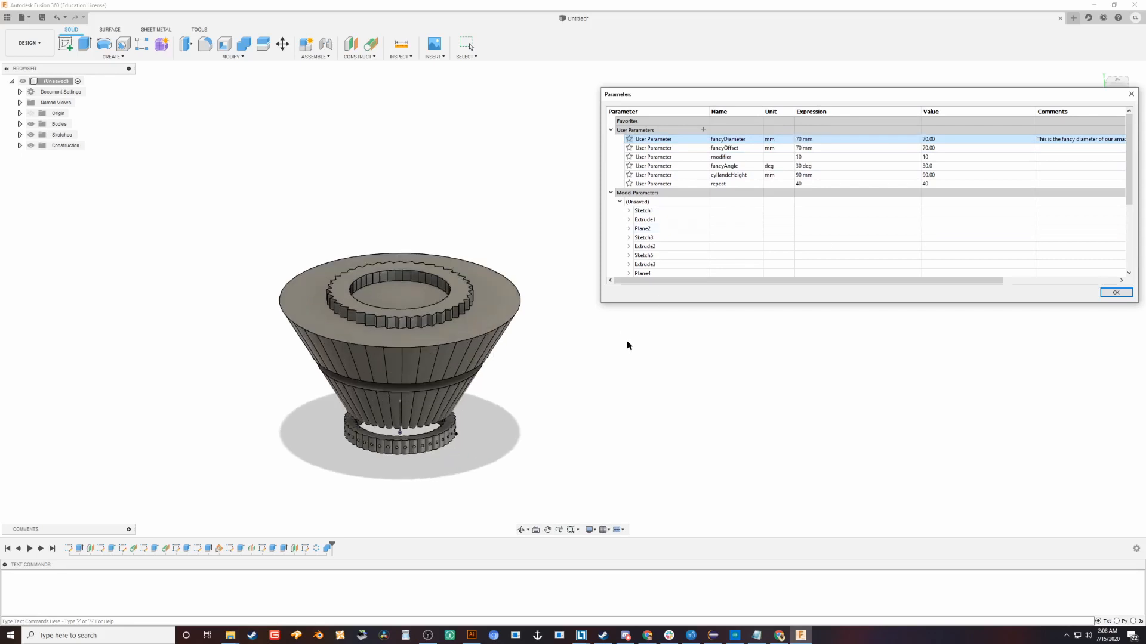
{"action": "left_click", "coordinate": [1115, 293]}
- Examine the combined body from the side and underneath, including one tapered face of the lower cone section
{"action": "middle_click_drag", "start_coordinate": [678, 312], "coordinate": [624, 324], "text": "shift"}
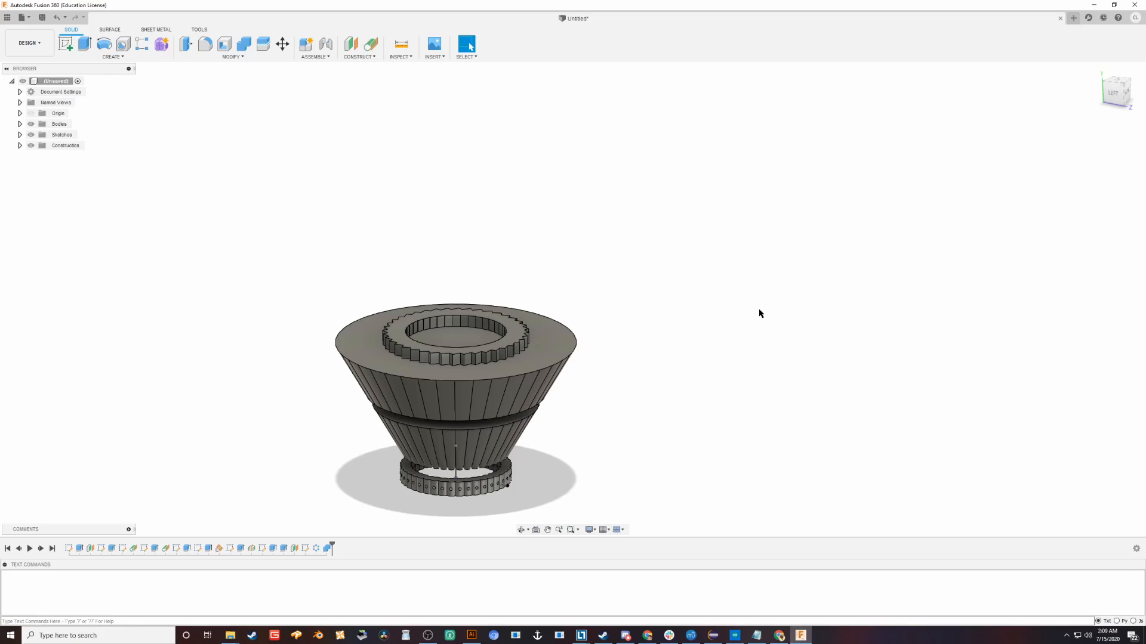
{"action": "scroll", "coordinate": [634, 376], "scroll_direction": "down", "scroll_amount": 3}
{"action": "scroll", "coordinate": [524, 333], "scroll_direction": "up", "scroll_amount": 8}
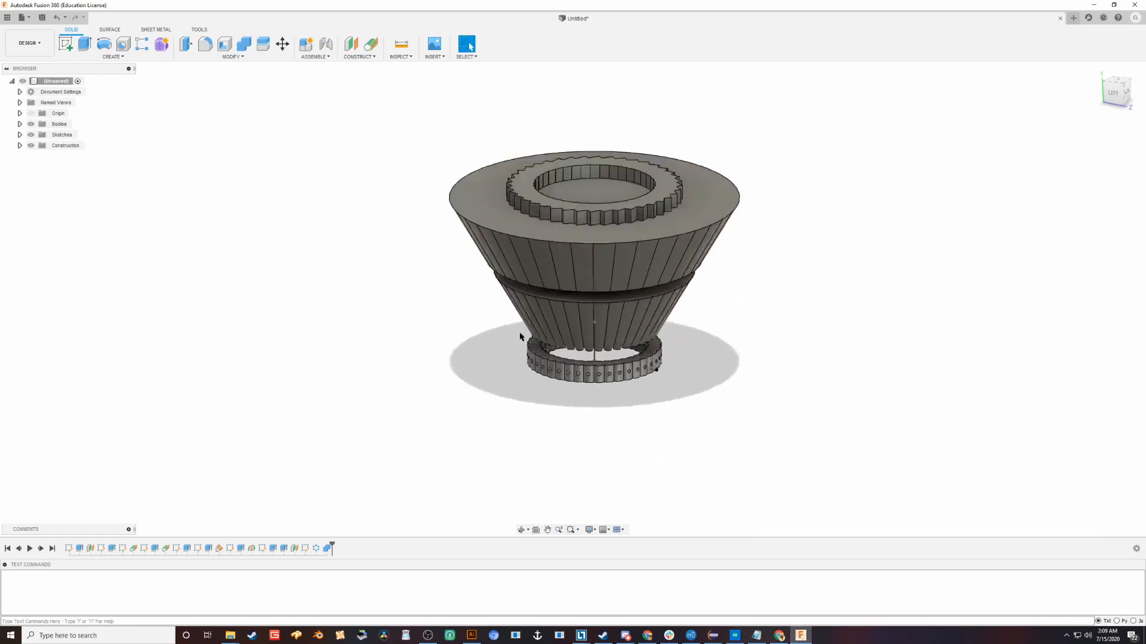
{"action": "middle_click_drag", "start_coordinate": [425, 433], "coordinate": [401, 343], "text": "shift"}
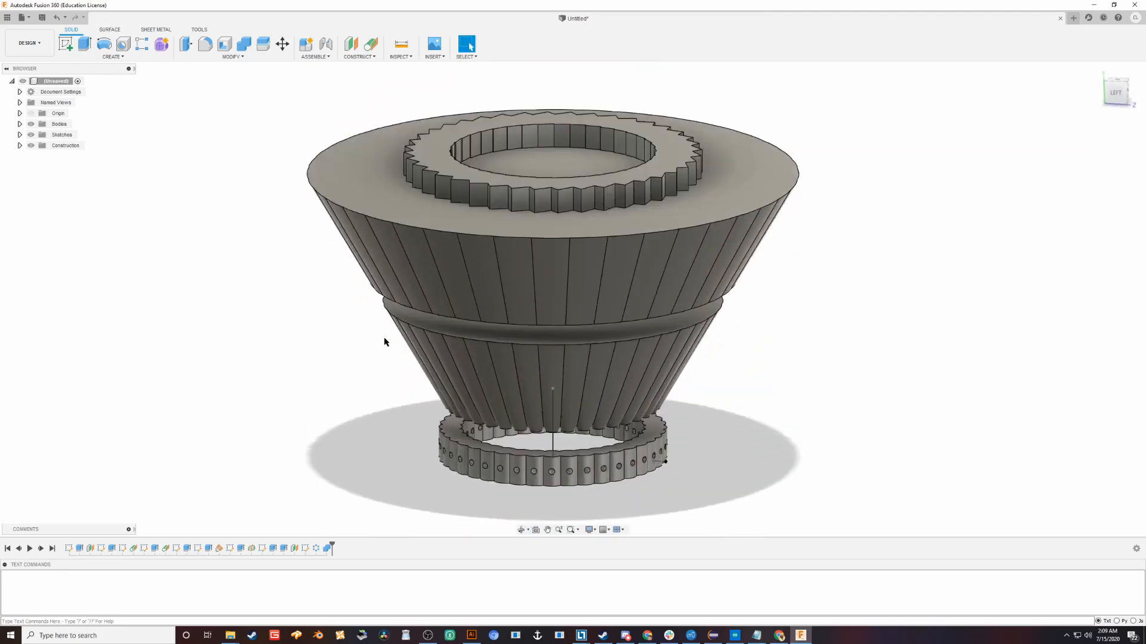
{"action": "middle_click_drag", "start_coordinate": [409, 392], "coordinate": [411, 358], "text": "shift"}
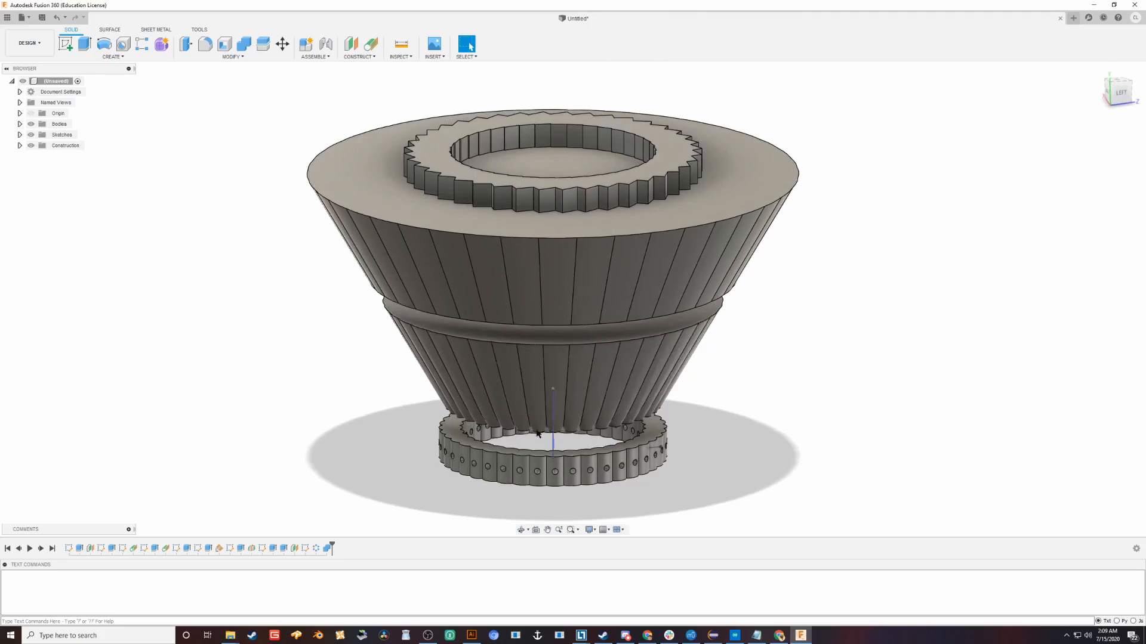
{"action": "middle_click_drag", "start_coordinate": [657, 378], "coordinate": [602, 385]}
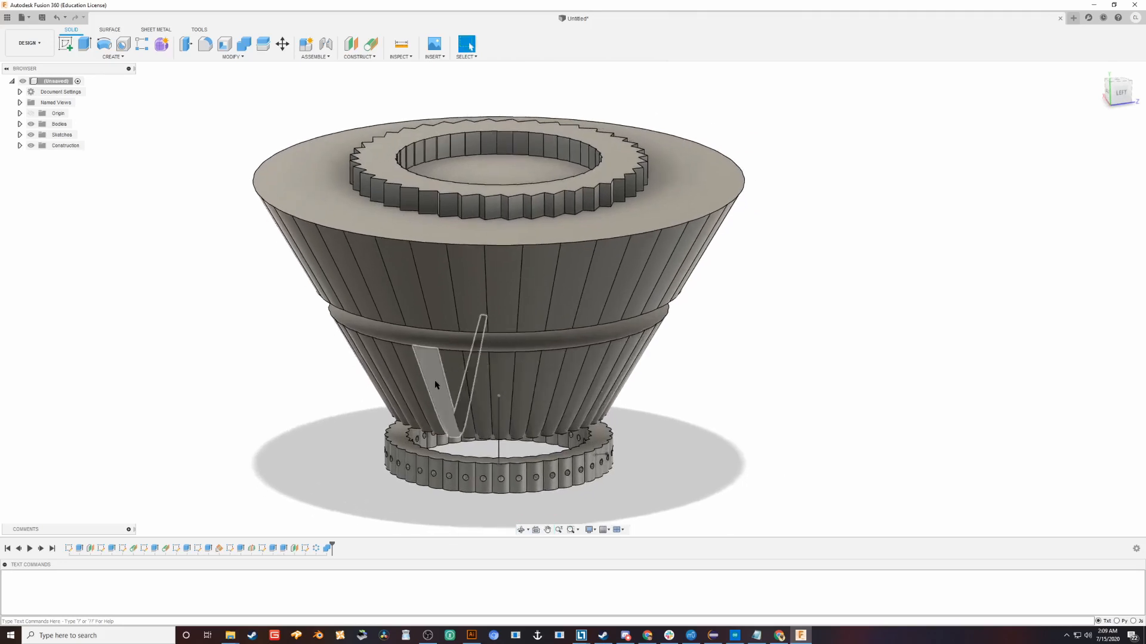
{"action": "left_click", "coordinate": [456, 388]}
{"action": "middle_click_drag", "start_coordinate": [685, 409], "coordinate": [816, 360], "text": "shift"}
{"action": "scroll", "coordinate": [446, 396], "scroll_direction": "down", "scroll_amount": 3}
{"action": "scroll", "coordinate": [451, 396], "scroll_direction": "up", "scroll_amount": 3}
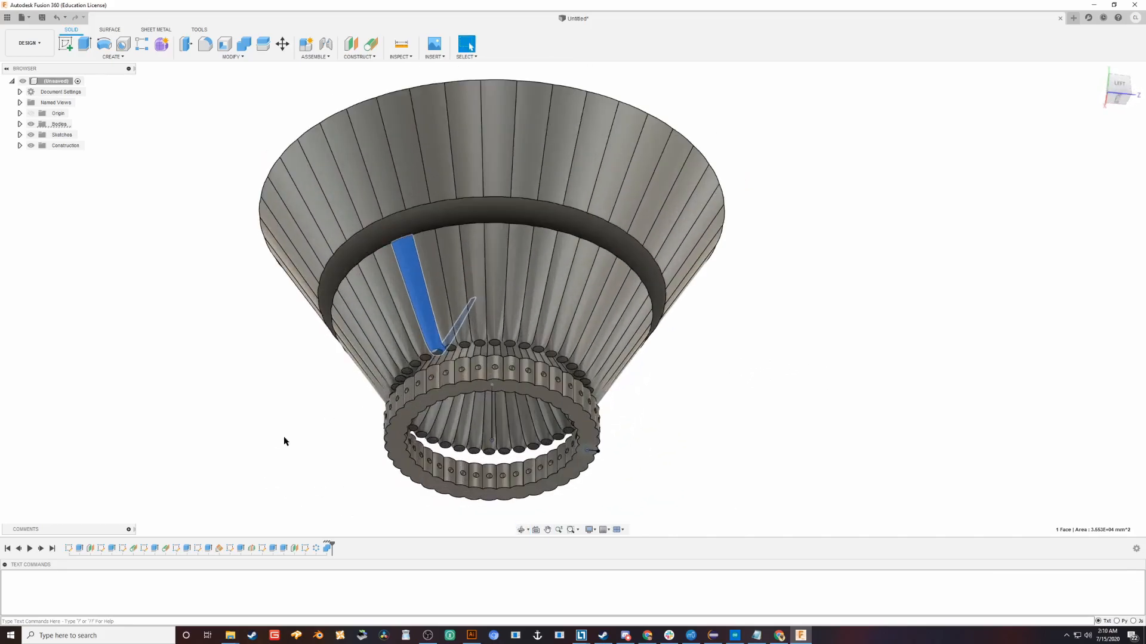
{"action": "left_click", "coordinate": [284, 436]}
- Examine the base ring up close, including its side holes and the original circle sketch on its underside
{"action": "scroll", "coordinate": [528, 407], "scroll_direction": "down", "scroll_amount": 3}
{"action": "scroll", "coordinate": [489, 422], "scroll_direction": "up", "scroll_amount": 6}
{"action": "middle_click_drag", "start_coordinate": [427, 417], "coordinate": [548, 426], "text": "shift"}
{"action": "scroll", "coordinate": [540, 472], "scroll_direction": "up", "scroll_amount": 3}
{"action": "scroll", "coordinate": [544, 472], "scroll_direction": "down", "scroll_amount": 3}
{"action": "scroll", "coordinate": [607, 487], "scroll_direction": "up", "scroll_amount": 5}
{"action": "scroll", "coordinate": [603, 488], "scroll_direction": "down", "scroll_amount": 5}
{"action": "middle_click_drag", "start_coordinate": [601, 491], "coordinate": [591, 412], "text": "shift"}
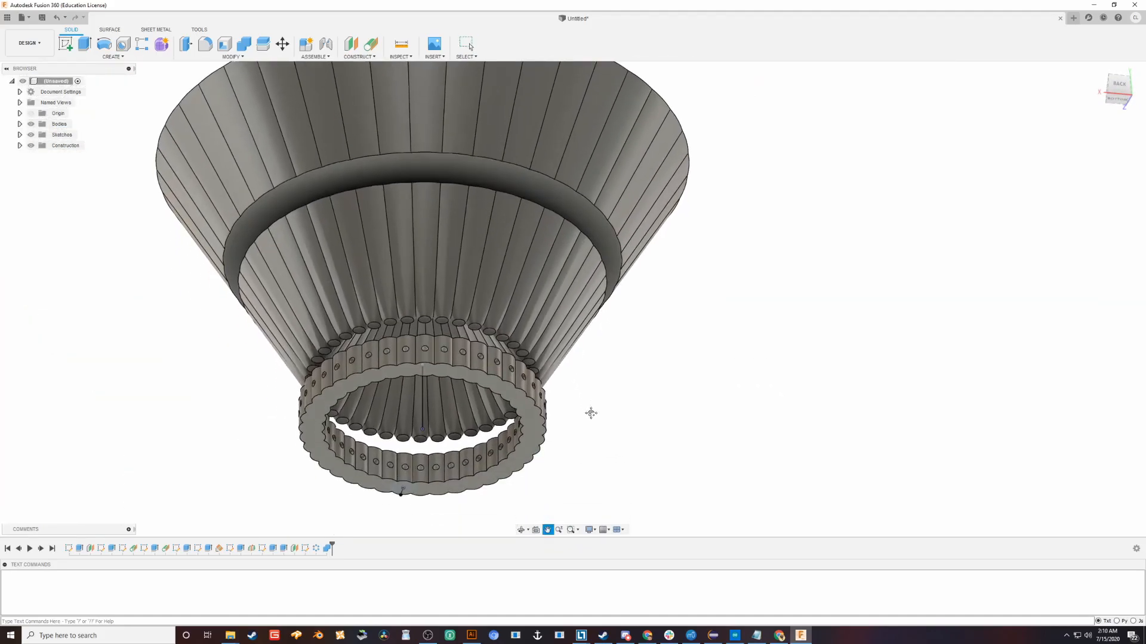
{"action": "scroll", "coordinate": [401, 513], "scroll_direction": "up", "scroll_amount": 5}
{"action": "scroll", "coordinate": [400, 520], "scroll_direction": "up", "scroll_amount": 5}
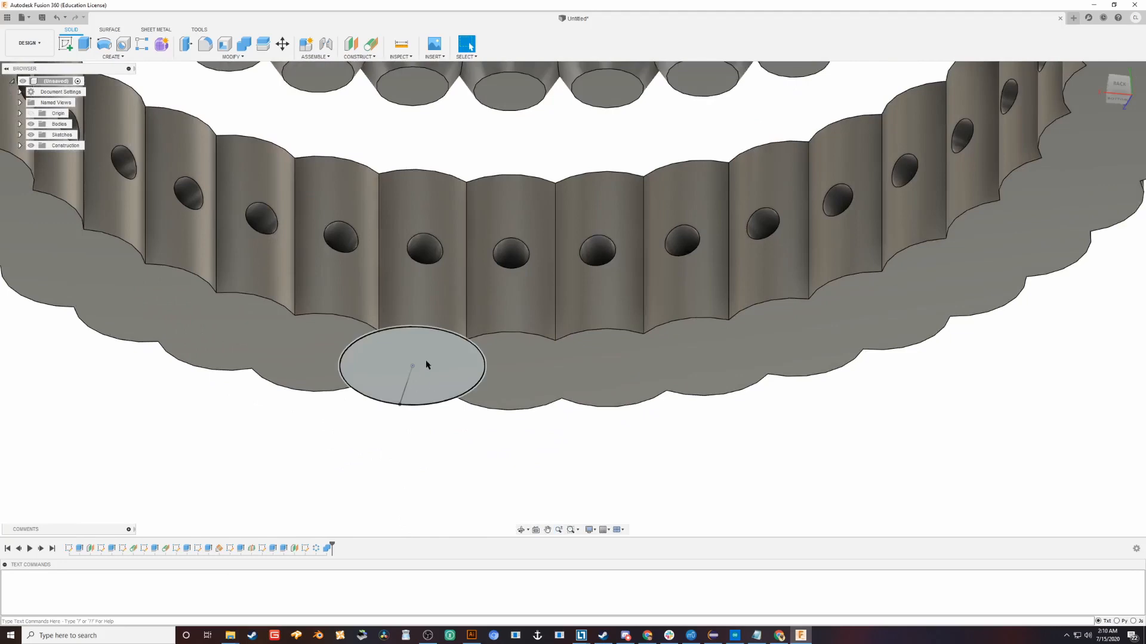
{"action": "scroll", "coordinate": [450, 499], "scroll_direction": "down", "scroll_amount": 5}
{"action": "scroll", "coordinate": [377, 454], "scroll_direction": "down", "scroll_amount": 5}
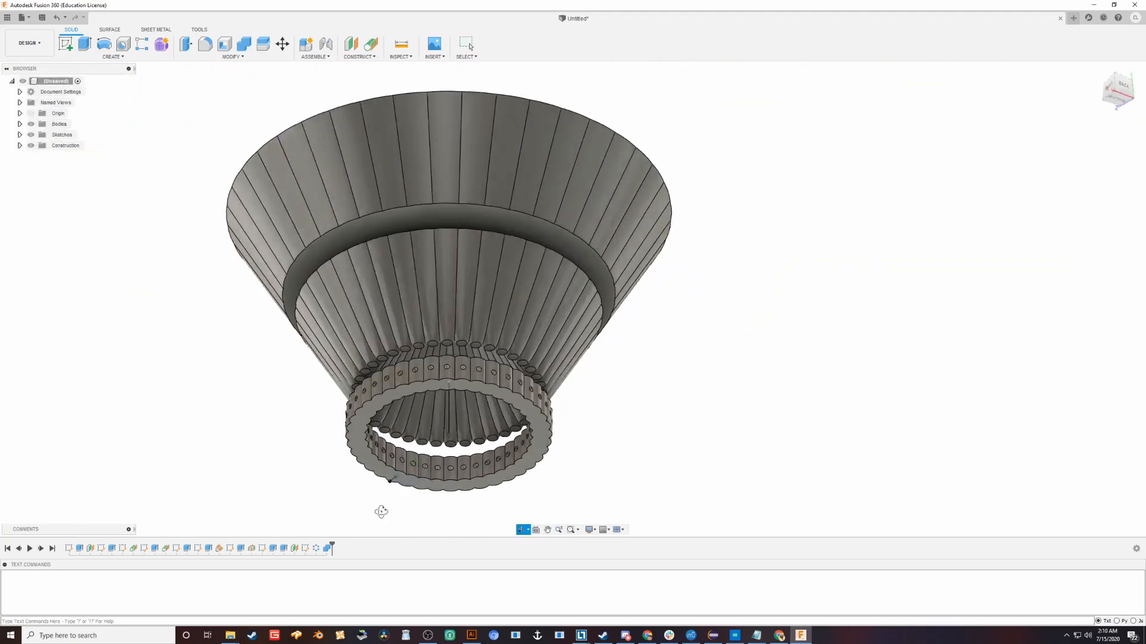